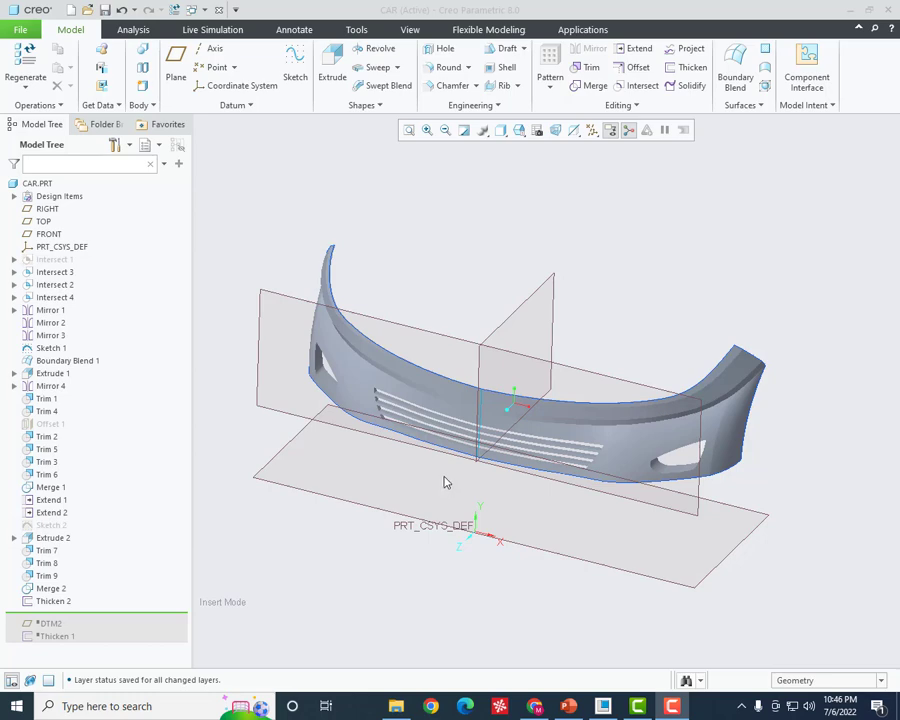
- Orbit the finished CAR bumper model to inspect it from different sides
mouse_move(446, 483)
middle_down()
mouse_move(404, 514)
mouse_move(402, 548)
mouse_move(494, 448)
mouse_move(571, 459)
mouse_move(428, 486)
mouse_move(444, 472)
mouse_move(444, 455)
mouse_move(422, 492)
mouse_move(412, 473)
mouse_move(422, 486)
middle_up()
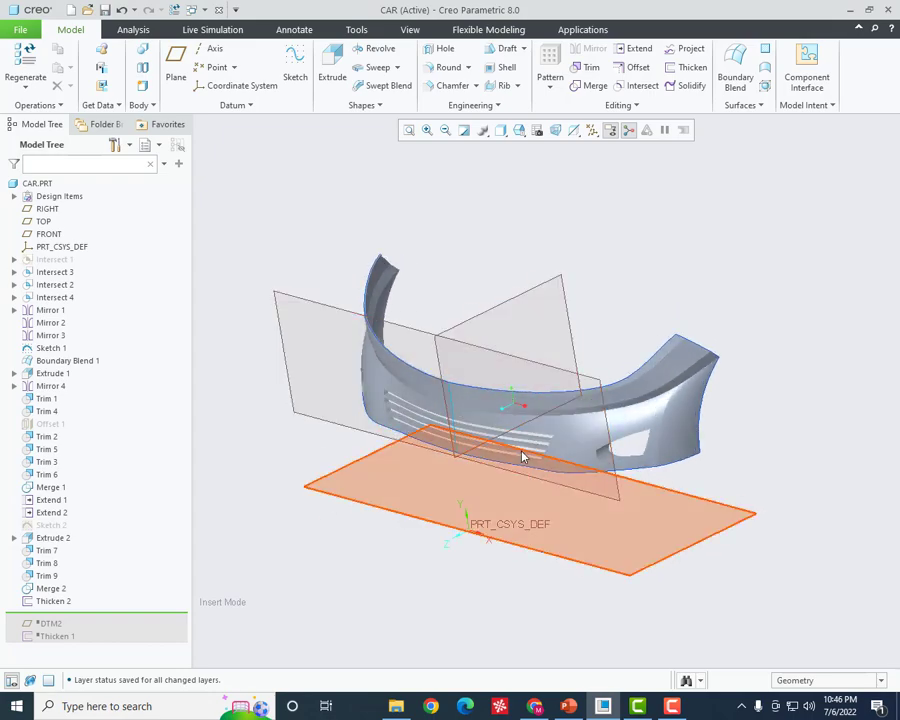
mouse_move(522, 455)
middle_down()
mouse_move(508, 478)
mouse_move(512, 504)
mouse_move(534, 460)
mouse_move(567, 436)
mouse_move(609, 430)
mouse_move(613, 438)
mouse_move(610, 450)
mouse_move(571, 468)
mouse_move(569, 458)
mouse_move(530, 478)
mouse_move(533, 486)
middle_up()
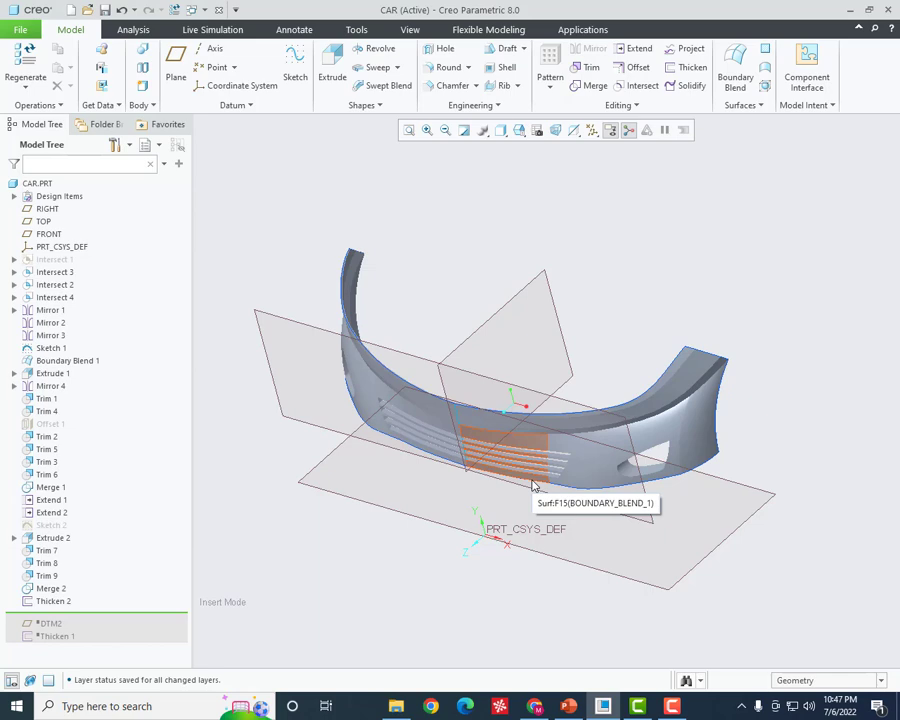
- Create a new part named bumper using the solid_part_mmks_new_abs template
click(69, 10)
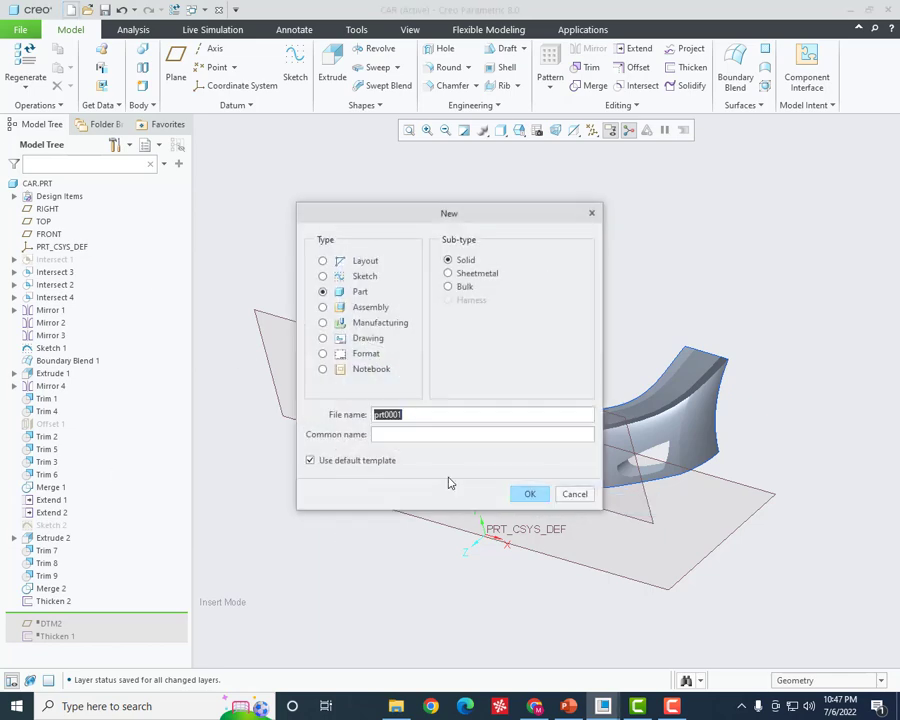
double_click(411, 413)
text(bumper)
key(Return)
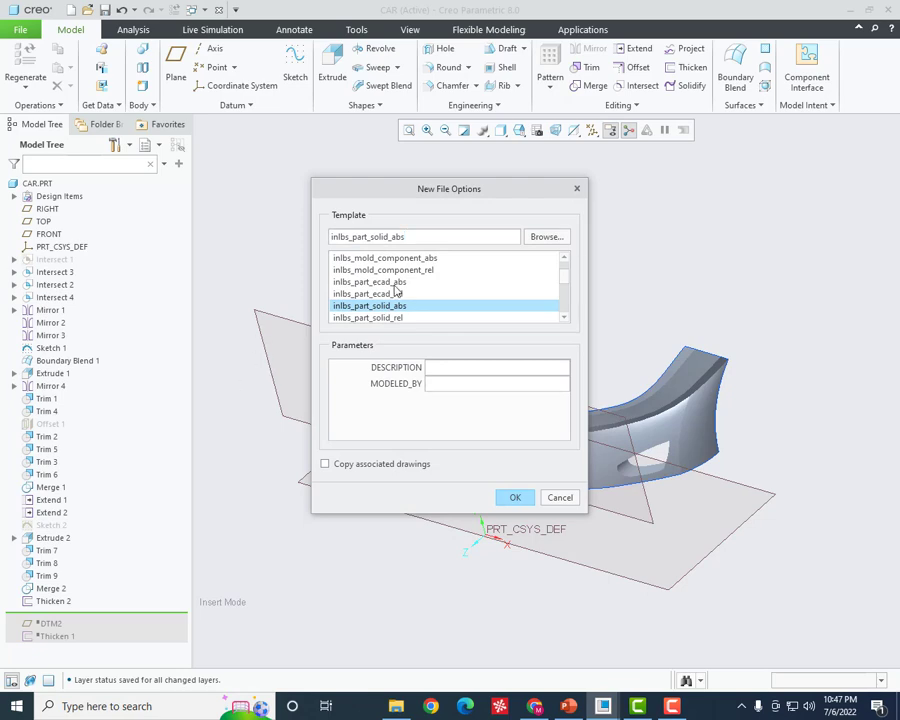
scroll(392, 318, down, 3)
scroll(382, 320, down, 3)
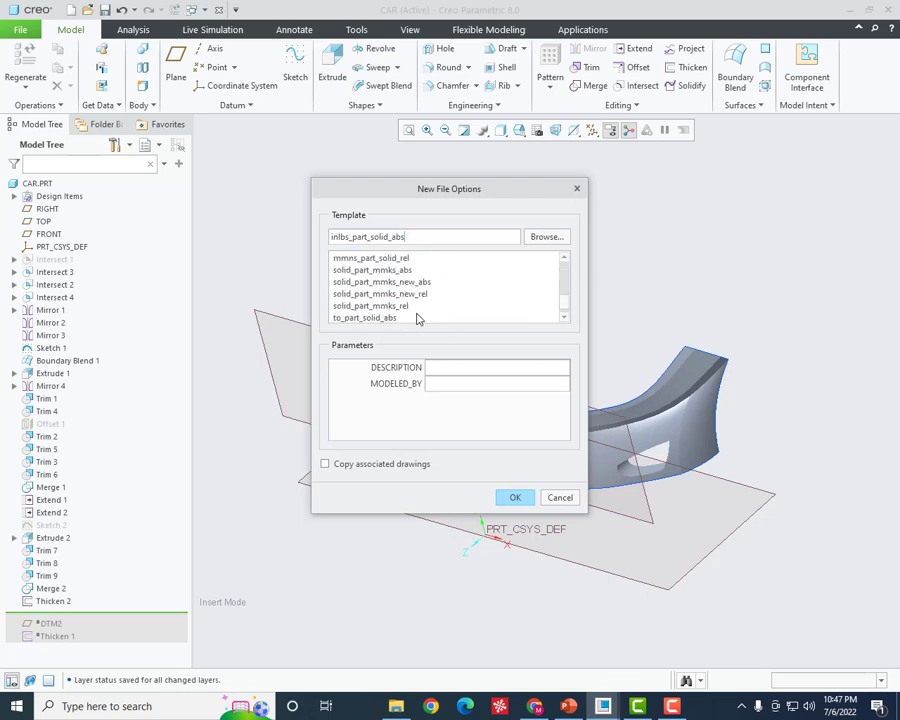
scroll(393, 318, down, 1)
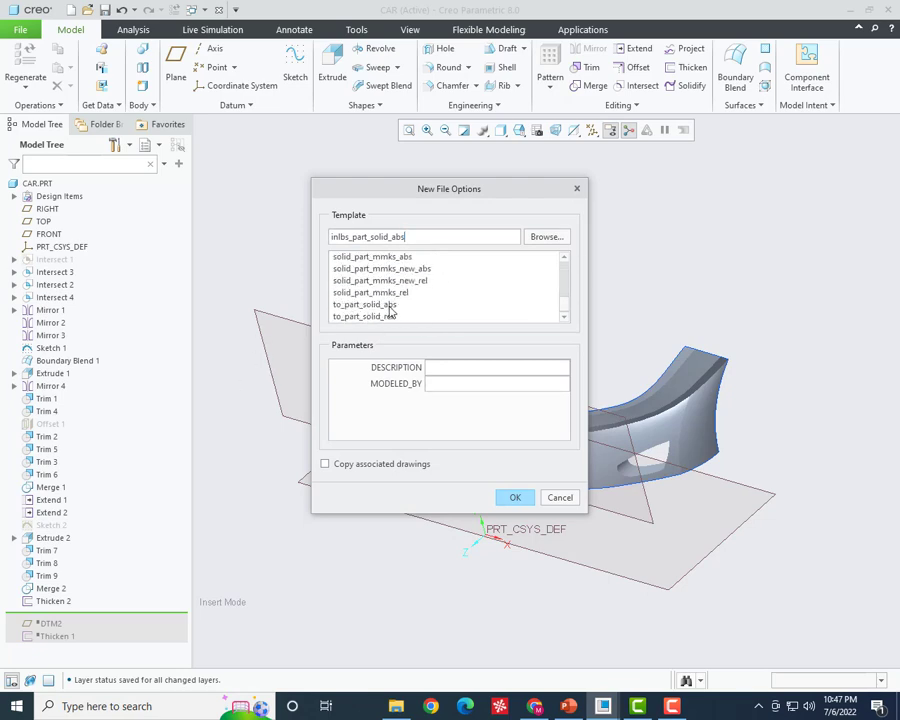
scroll(393, 311, up, 1)
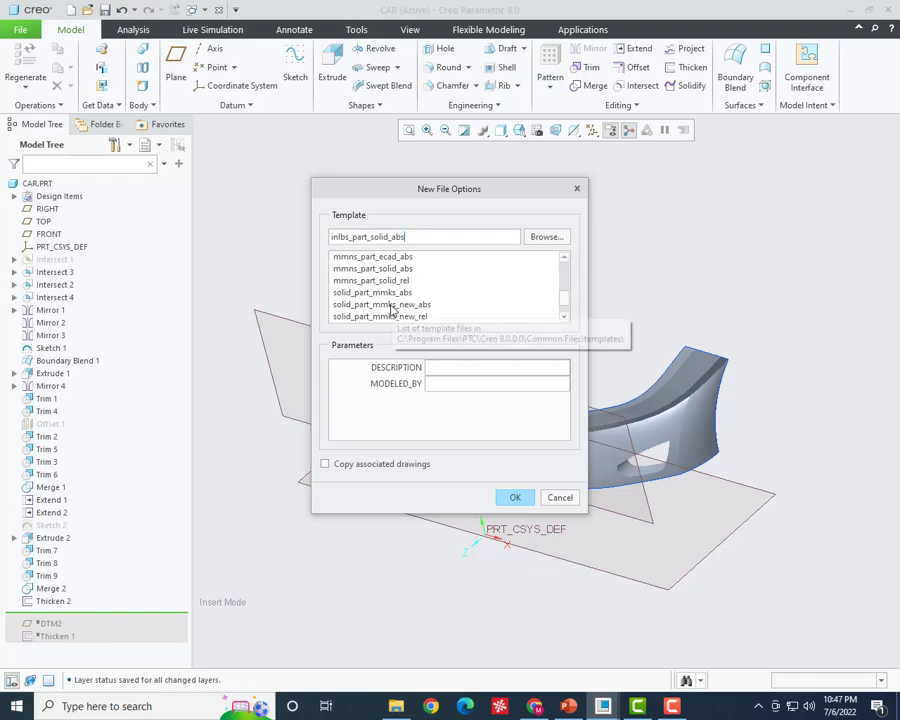
scroll(410, 318, up, 1)
scroll(410, 316, down, 2)
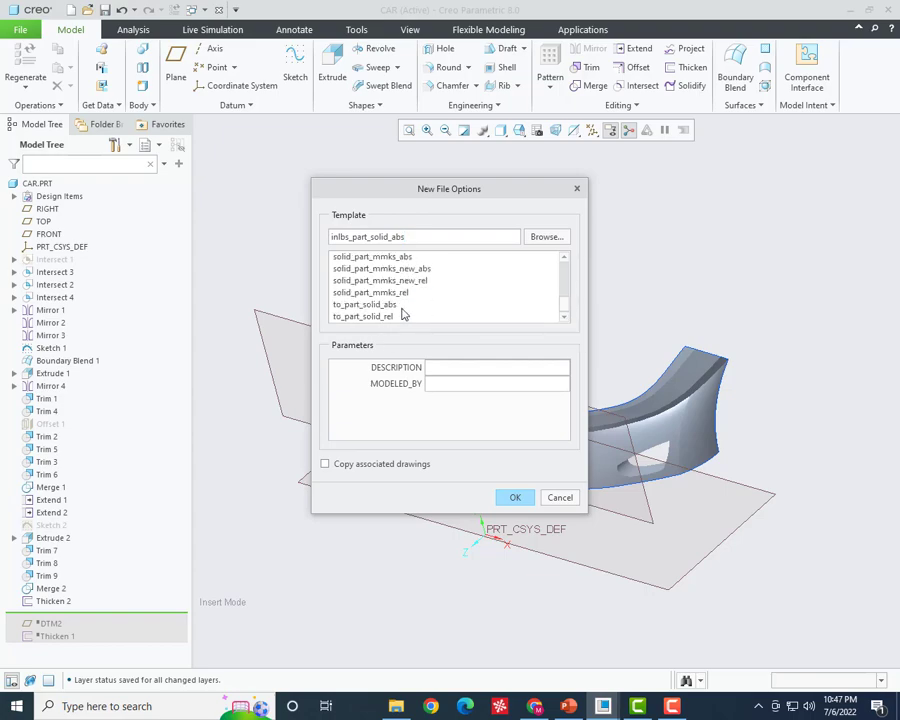
double_click(415, 270)
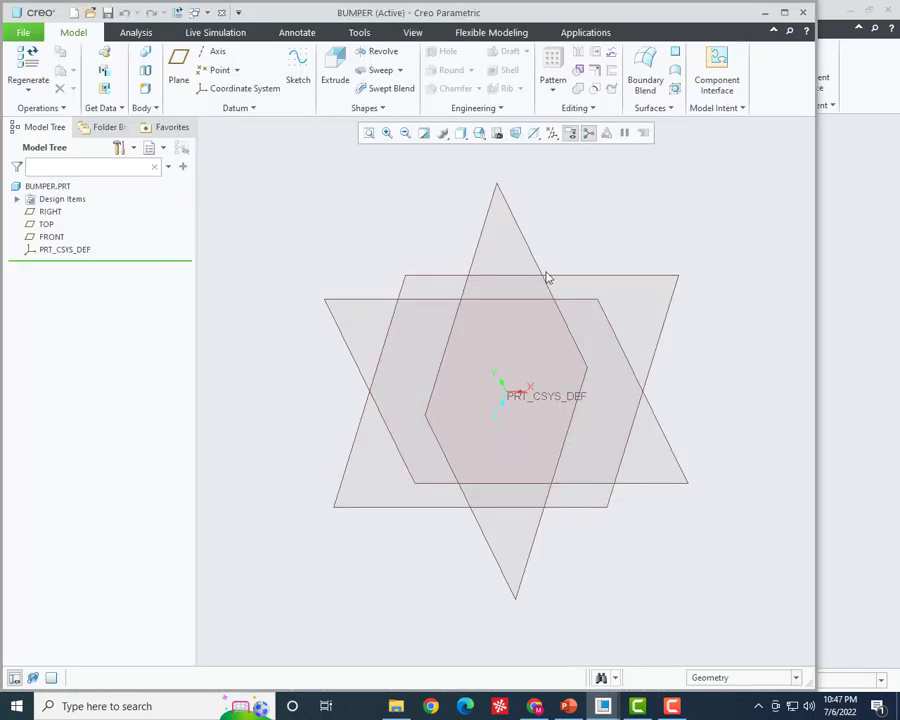
- Maximize the window and bring up reference images via View > Model Display > Images
click(784, 12)
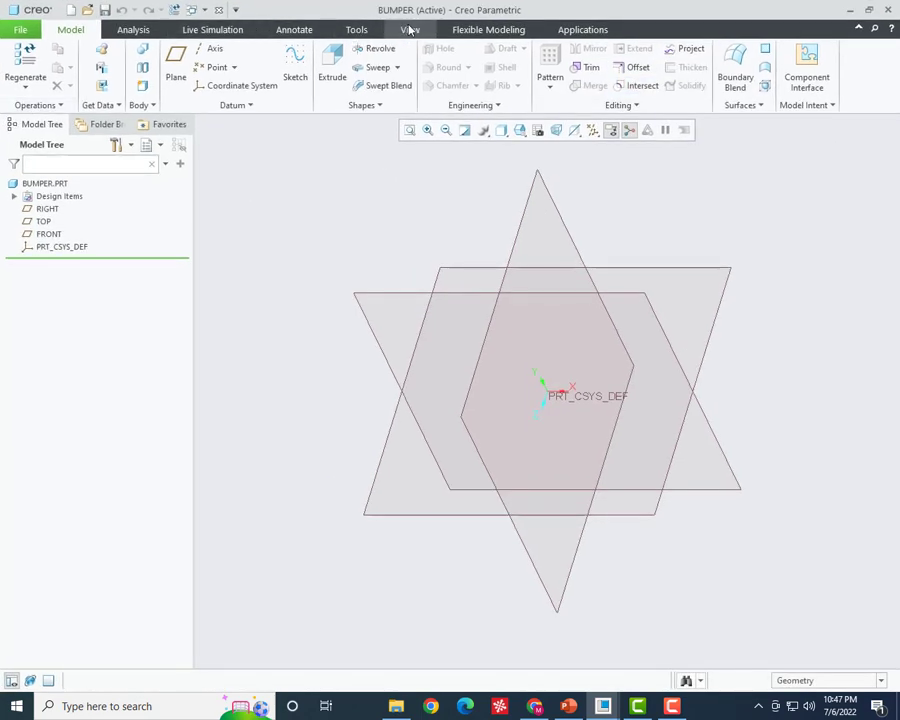
click(410, 29)
click(548, 105)
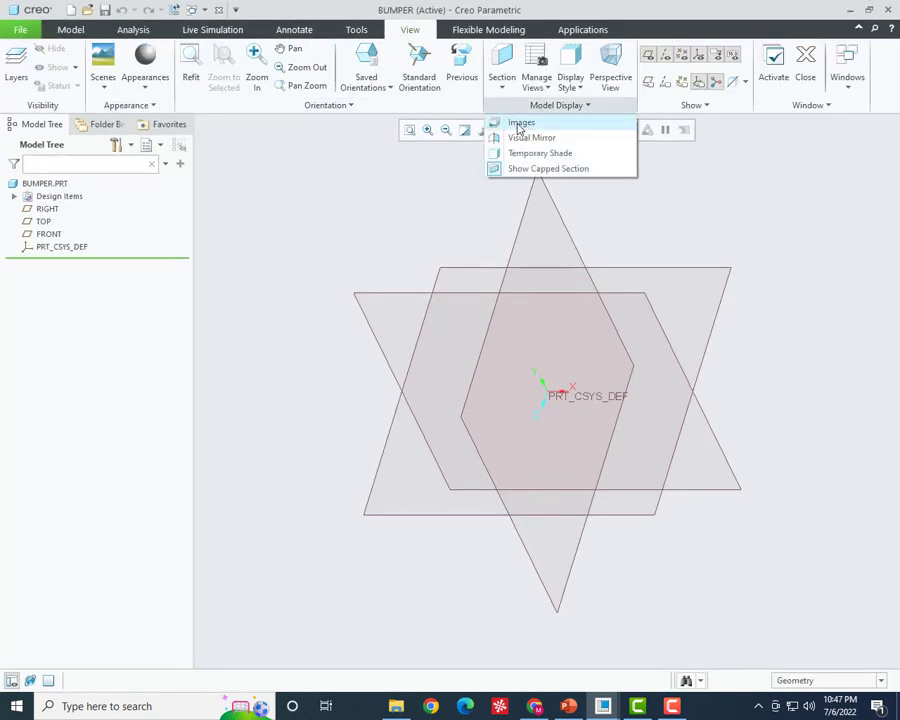
click(521, 123)
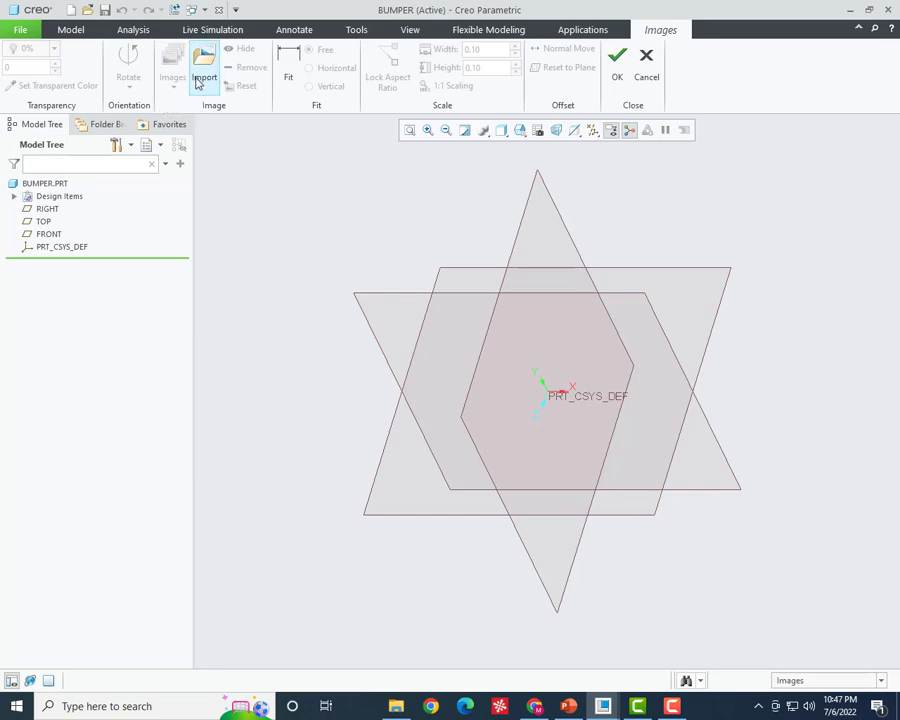
- Import car image.jpg from Desktop\Surfacing_Car onto the RIGHT datum plane
click(206, 80)
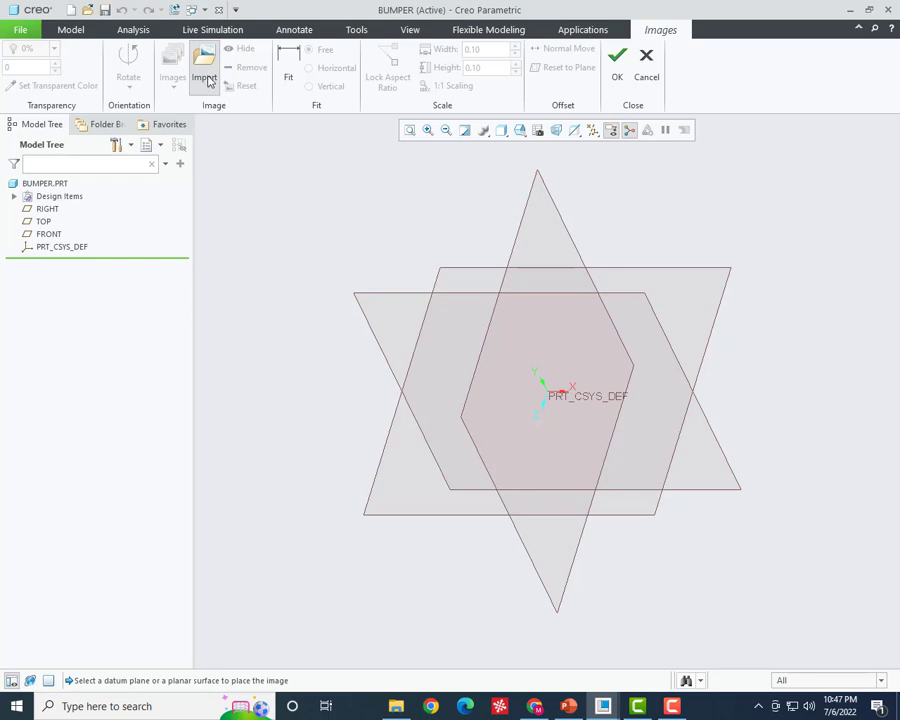
click(48, 210)
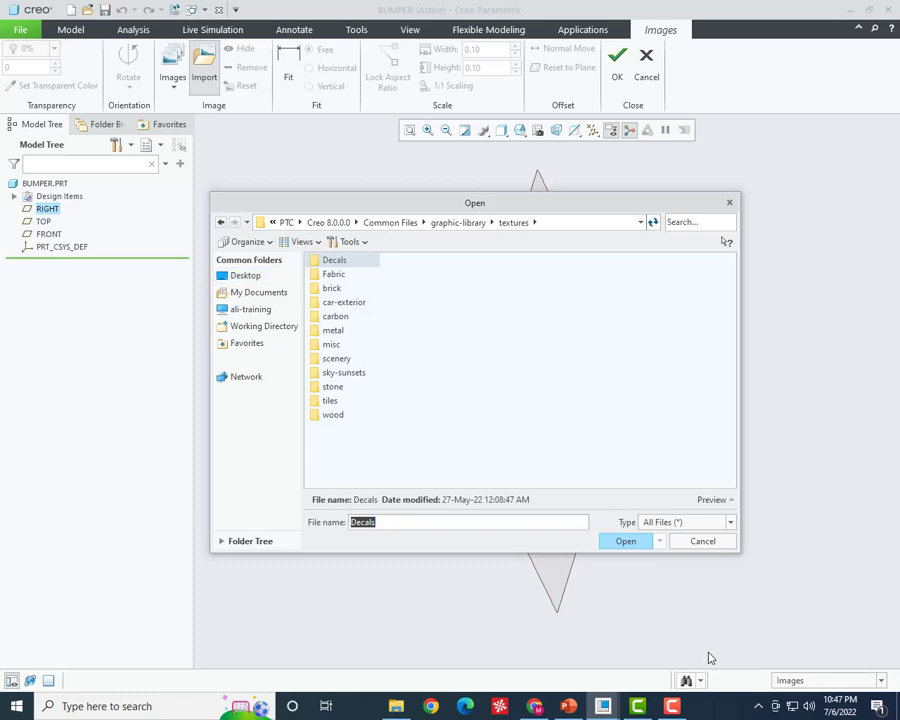
click(246, 277)
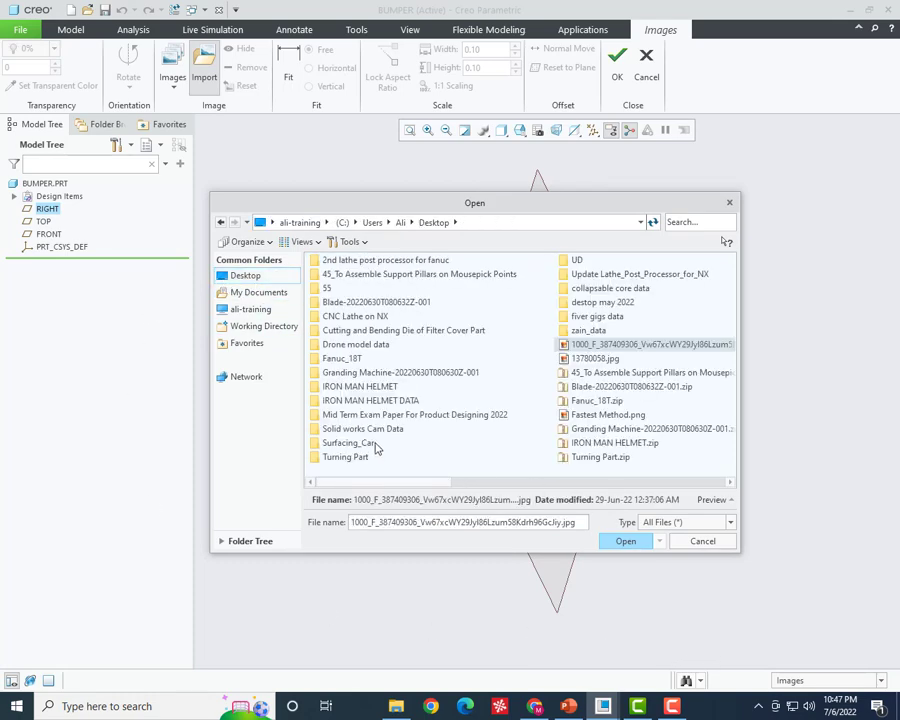
double_click(362, 443)
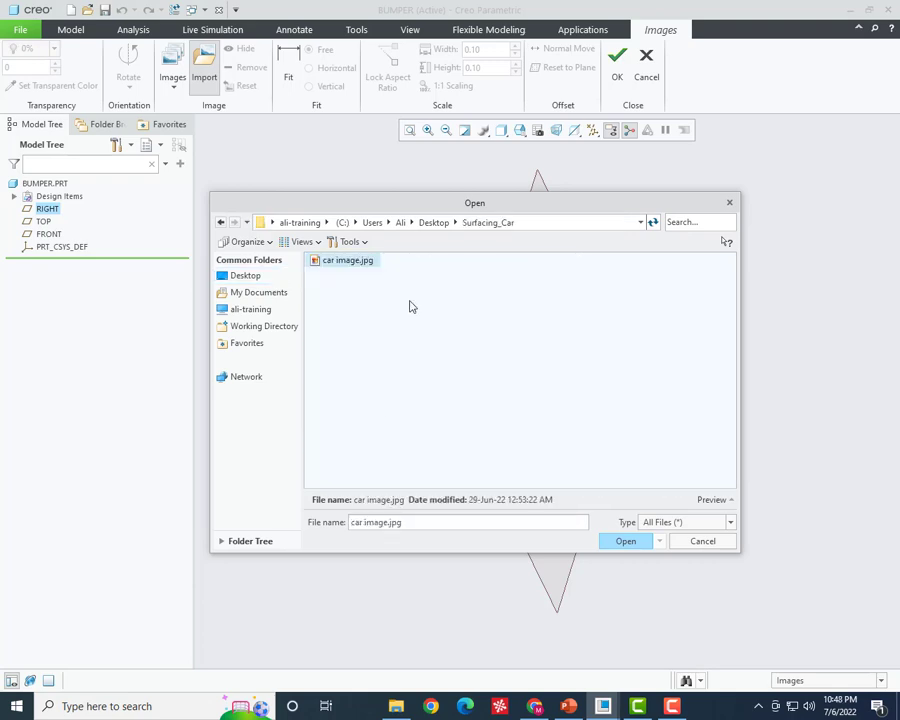
double_click(350, 268)
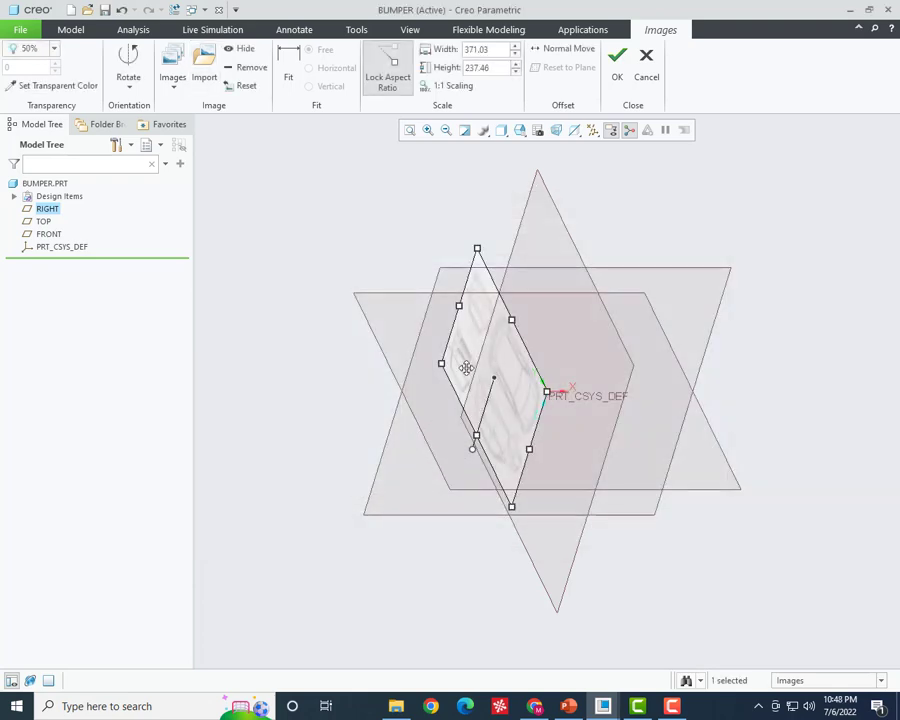
- Orient the view normal to the RIGHT datum plane
click(520, 130)
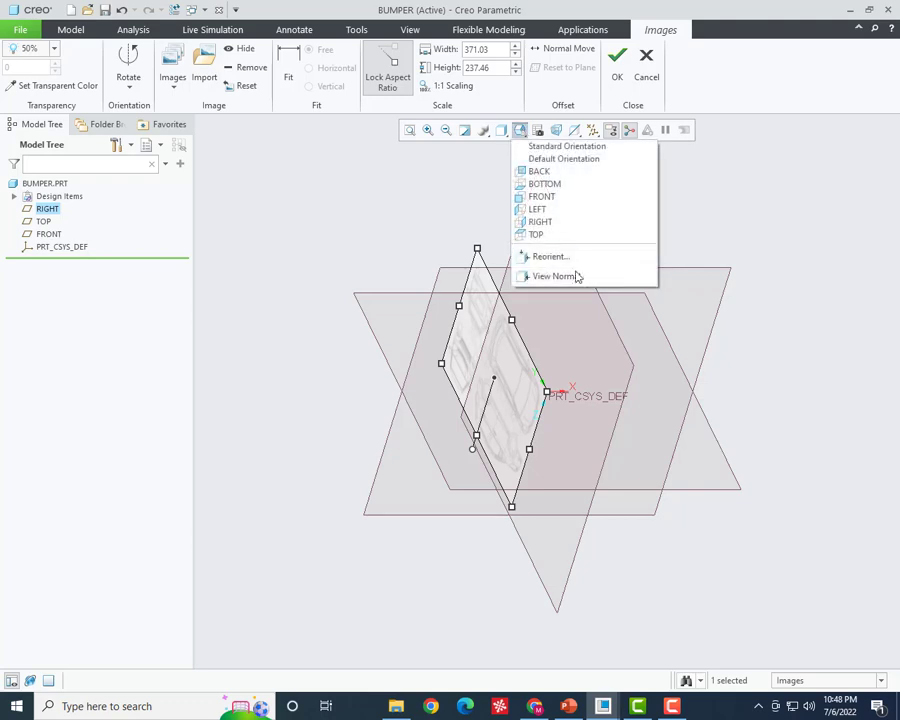
click(536, 276)
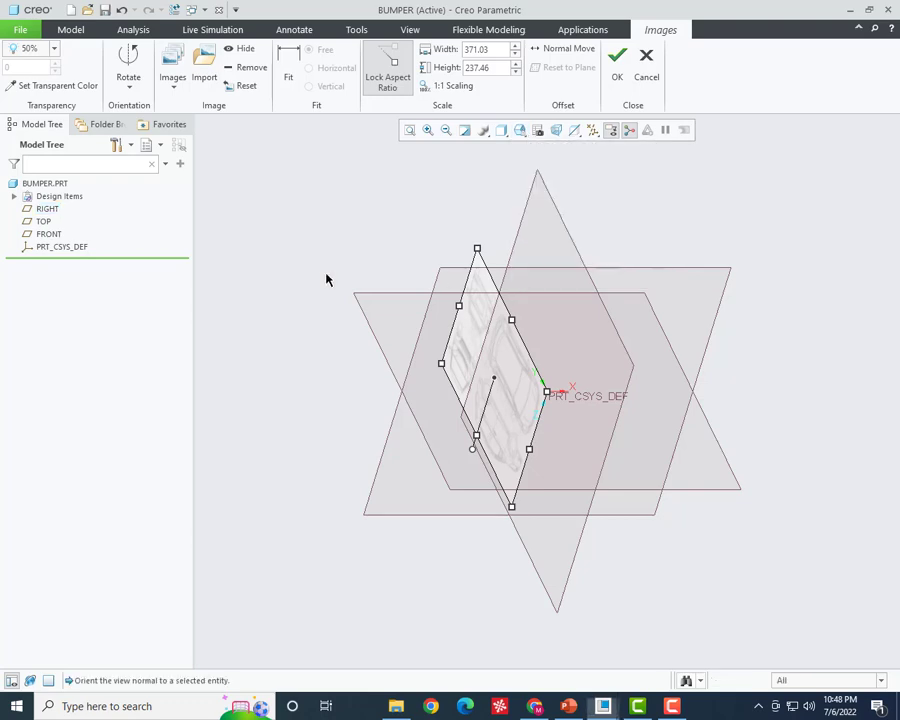
click(50, 209)
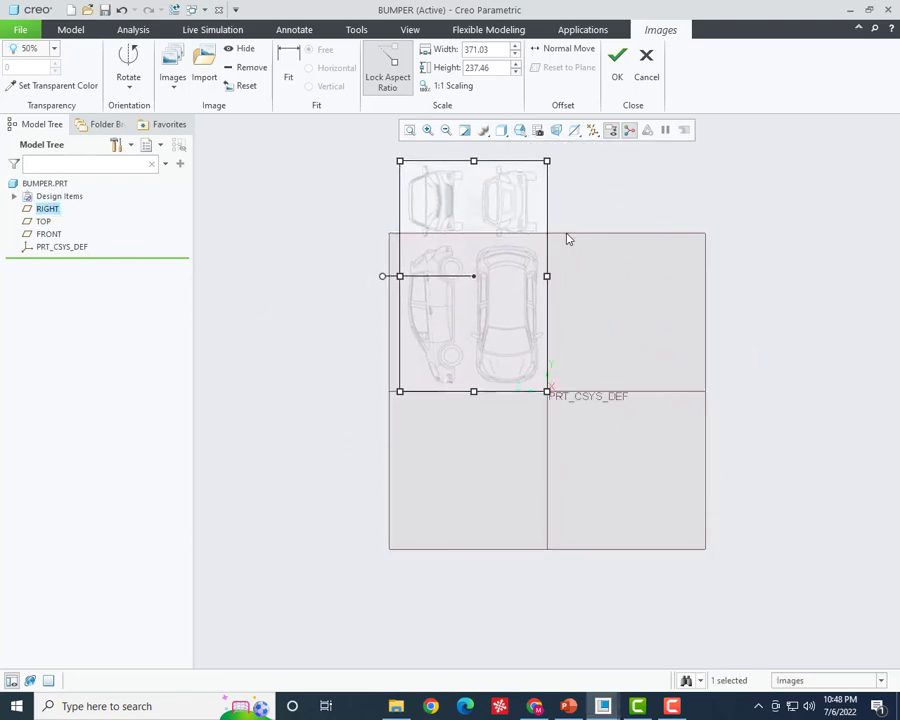
scroll(526, 205, down, 3)
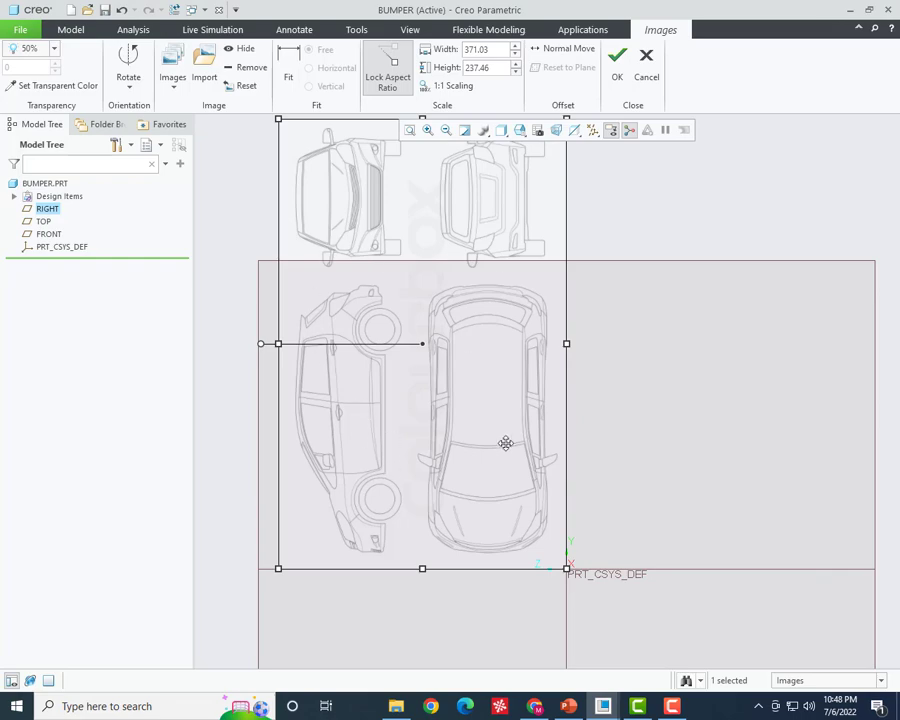
scroll(457, 472, up, 1)
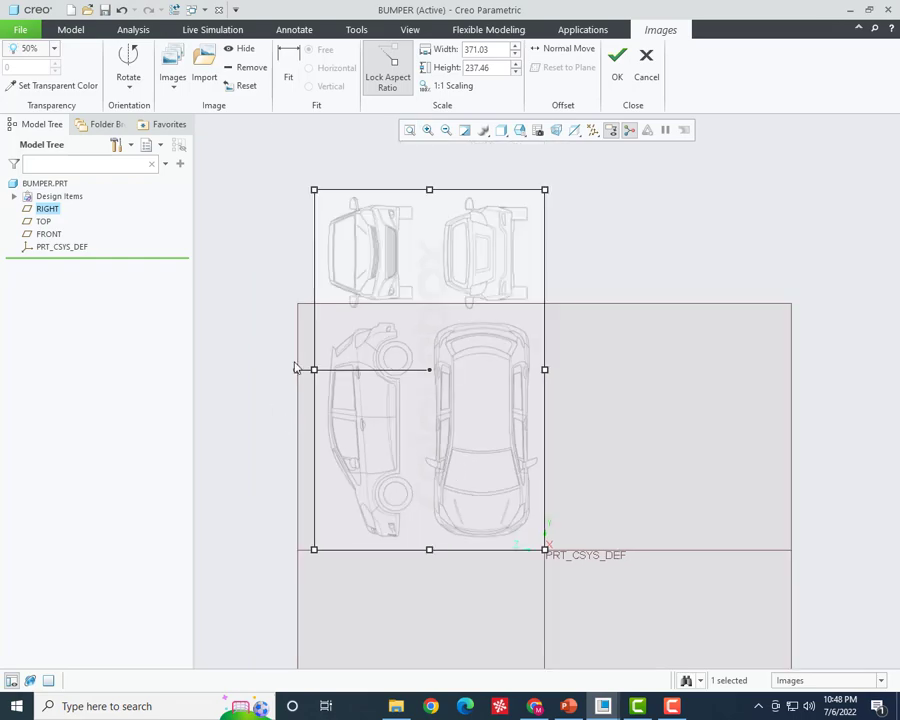
- Rotate the car image a quarter turn to landscape and move it down toward the origin
mouse_move(296, 370)
mouse_down()
mouse_move(426, 324)
mouse_move(624, 392)
mouse_move(680, 474)
mouse_move(735, 483)
mouse_up()
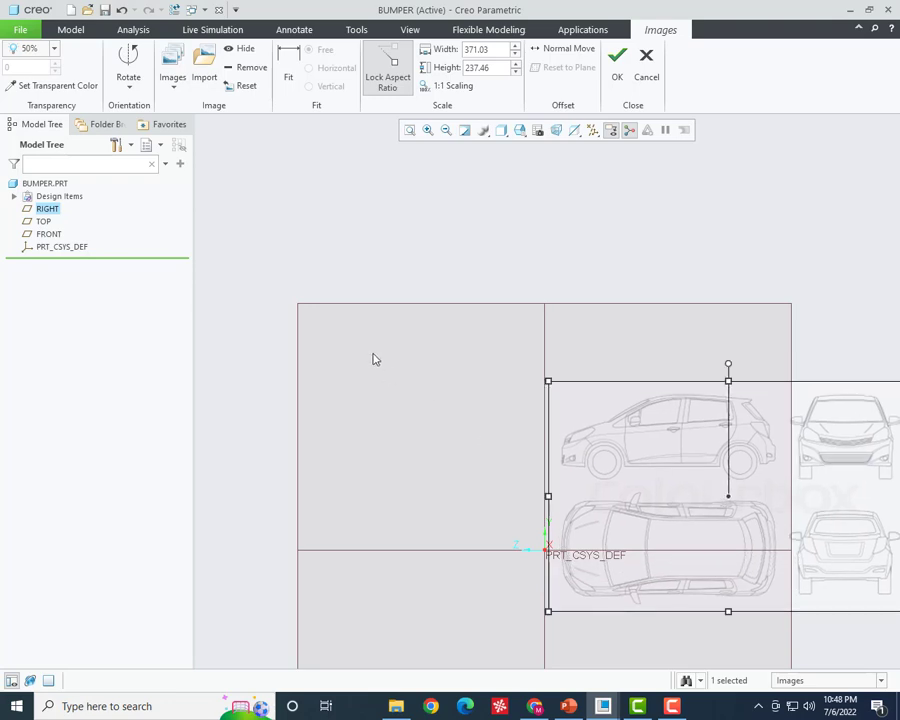
scroll(472, 392, up, 4)
scroll(483, 420, down, 3)
drag(483, 420, 474, 468)
scroll(452, 484, down, 3)
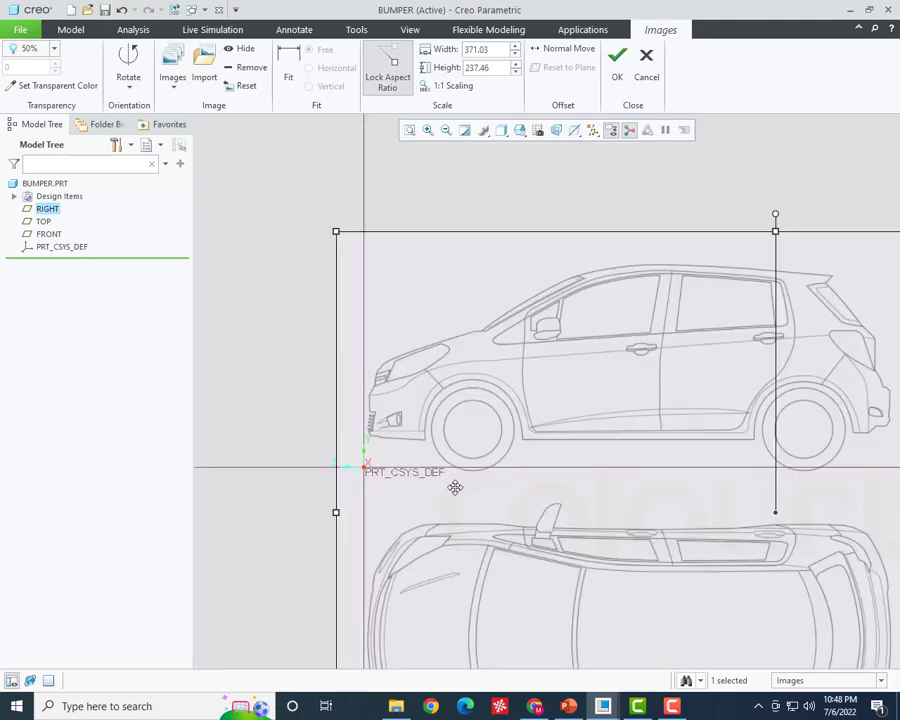
scroll(486, 402, down, 2)
scroll(498, 384, down, 1)
- Align the side view's front bumper with the vertical datum at PRT_CSYS_DEF
drag(498, 384, 494, 388)
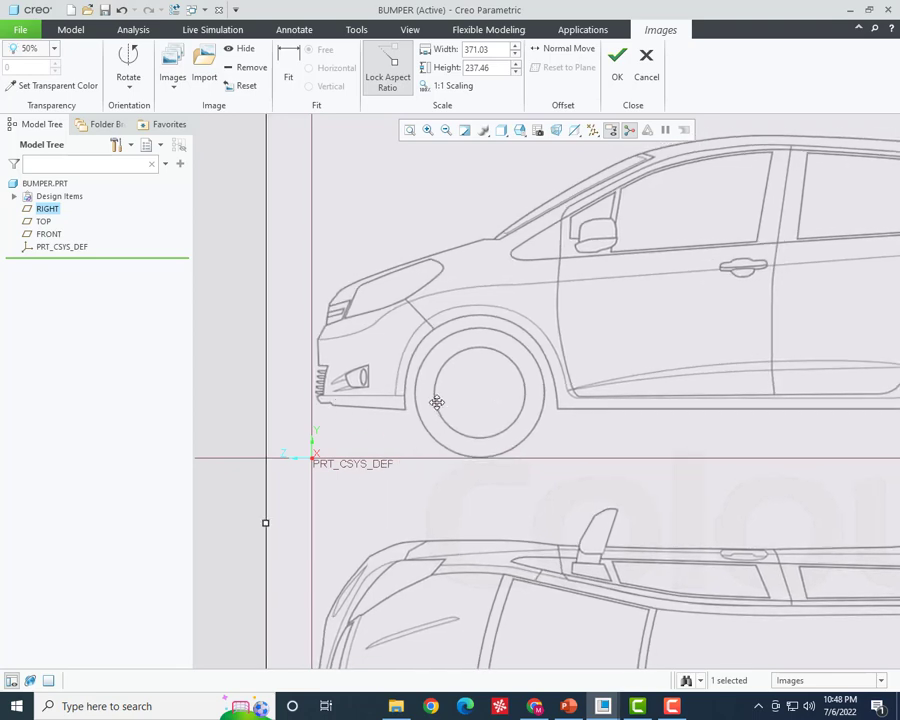
scroll(344, 389, down, 2)
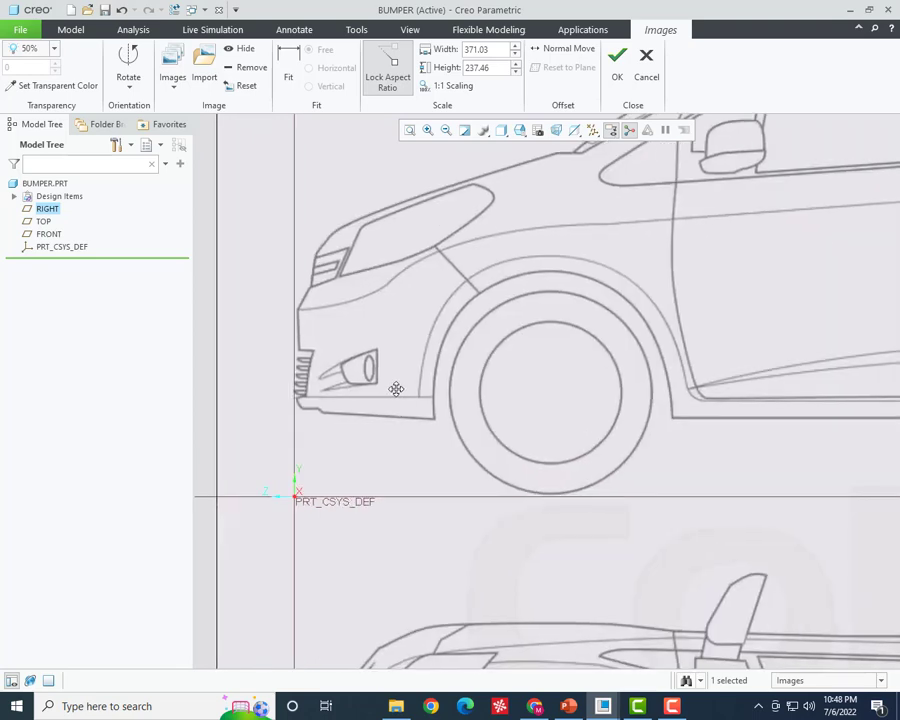
scroll(296, 372, down, 4)
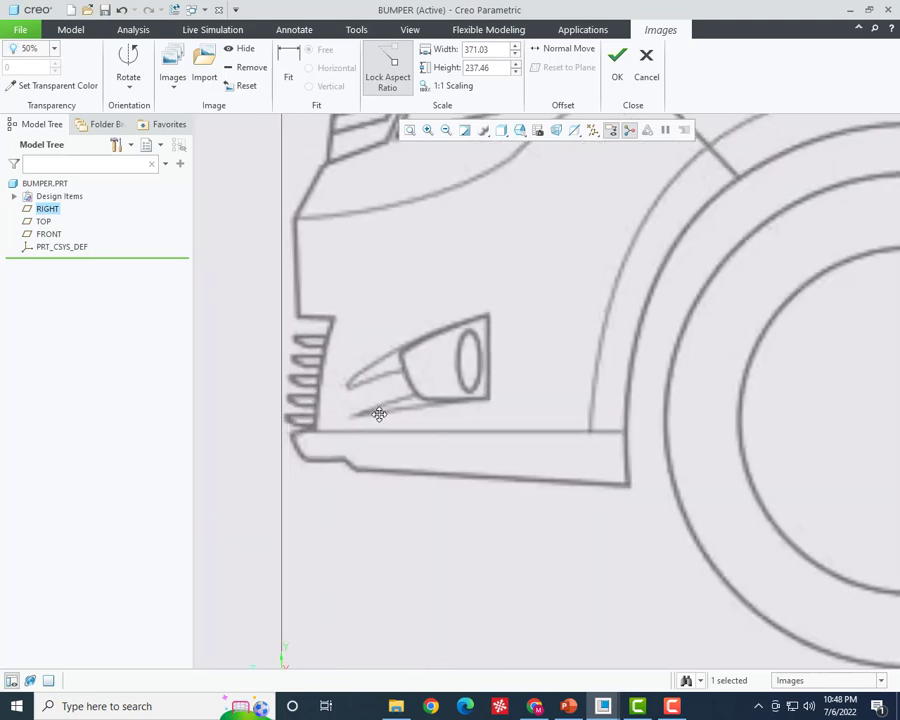
scroll(372, 358, up, 3)
scroll(555, 464, down, 2)
scroll(590, 435, up, 1)
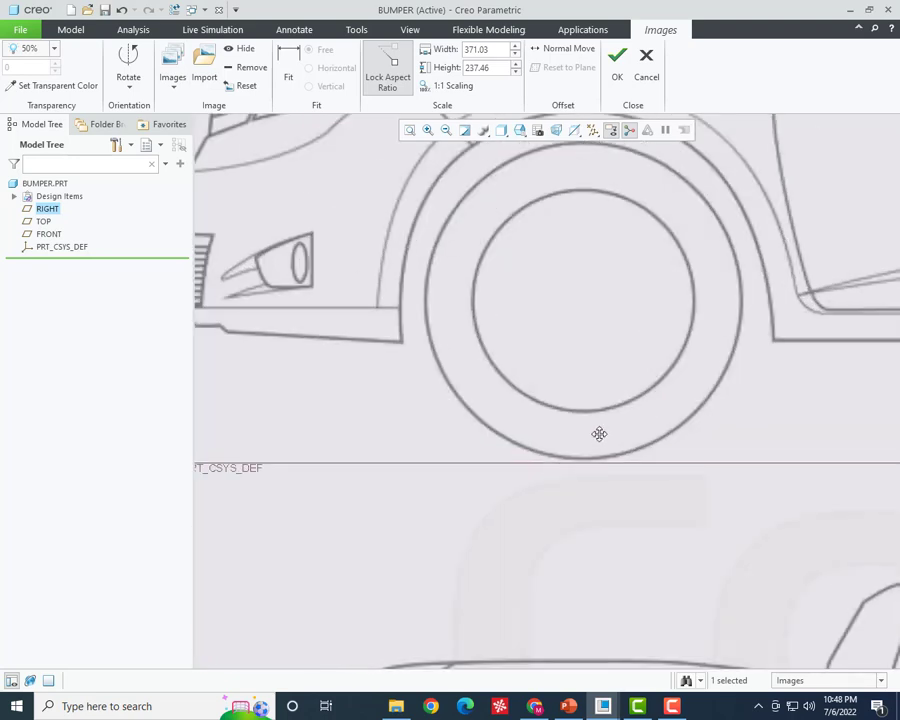
scroll(440, 448, up, 1)
scroll(446, 405, down, 1)
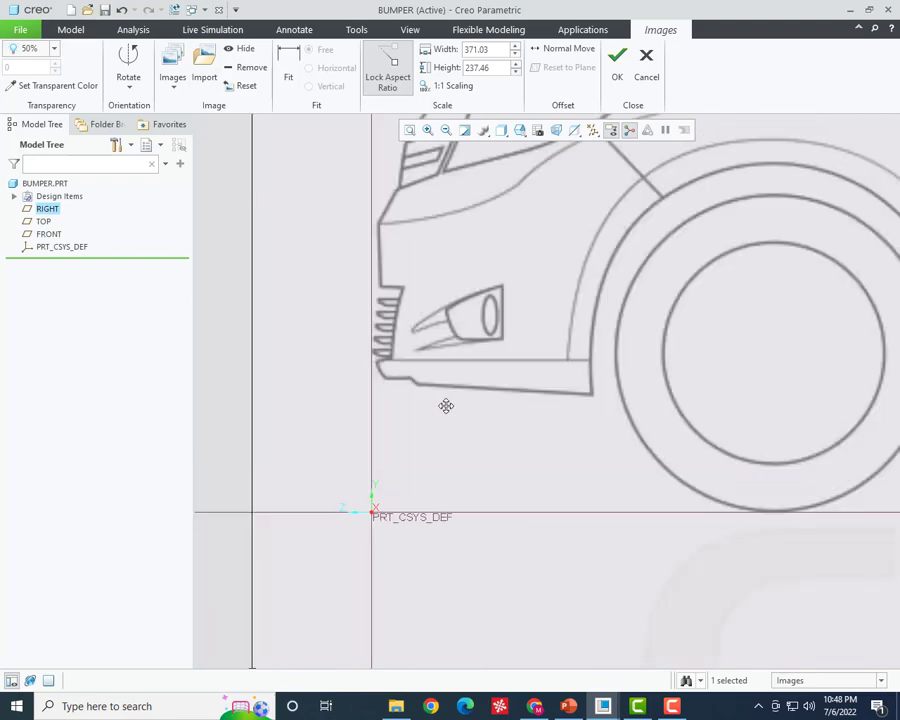
scroll(420, 445, up, 4)
scroll(440, 454, up, 1)
scroll(250, 275, up, 1)
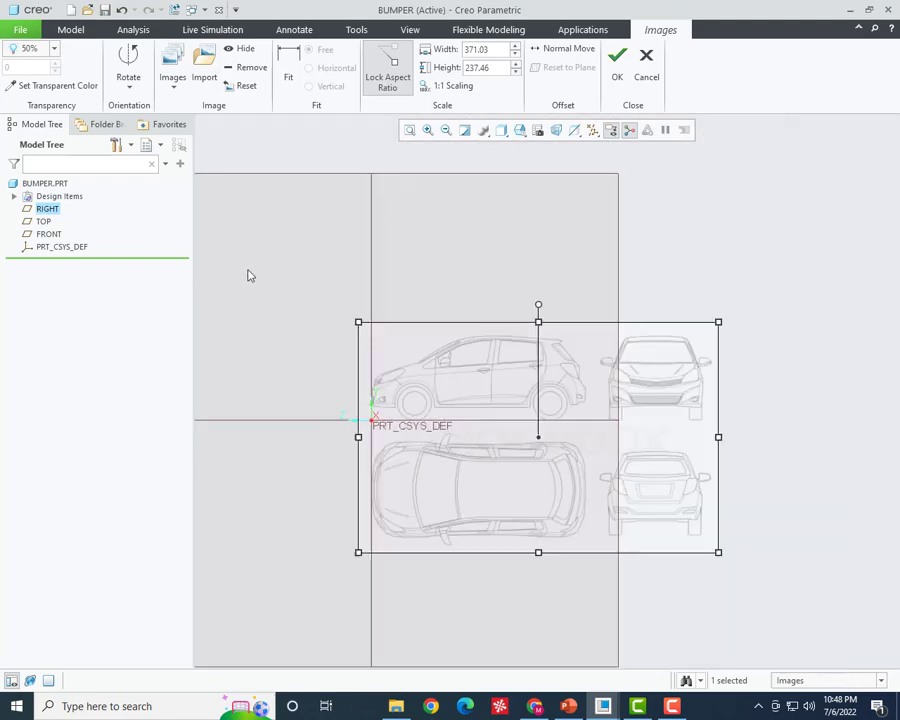
scroll(222, 351, up, 3)
scroll(230, 355, down, 4)
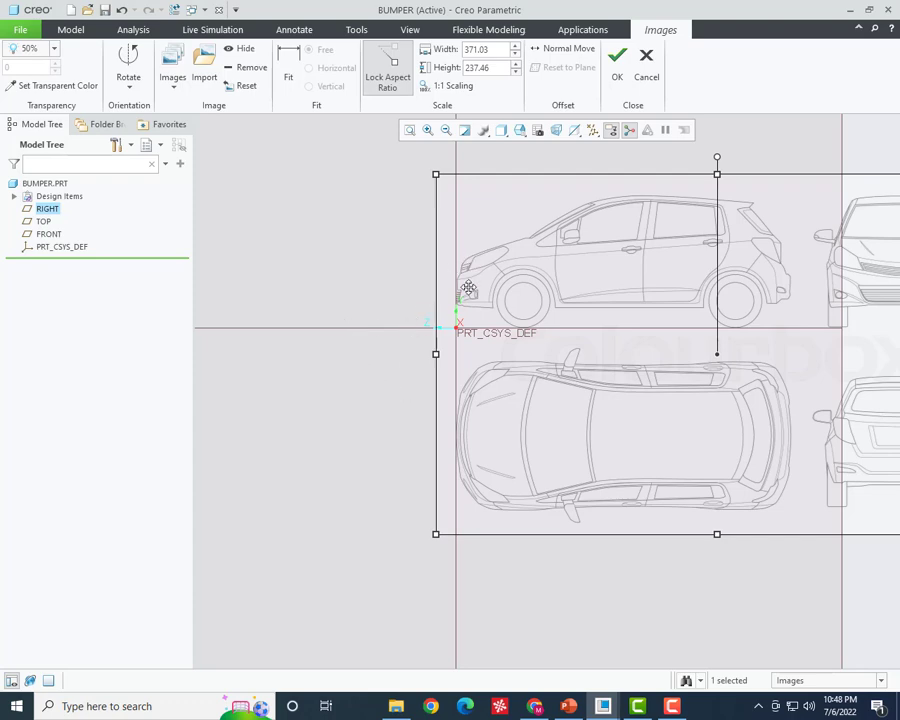
scroll(407, 396, up, 2)
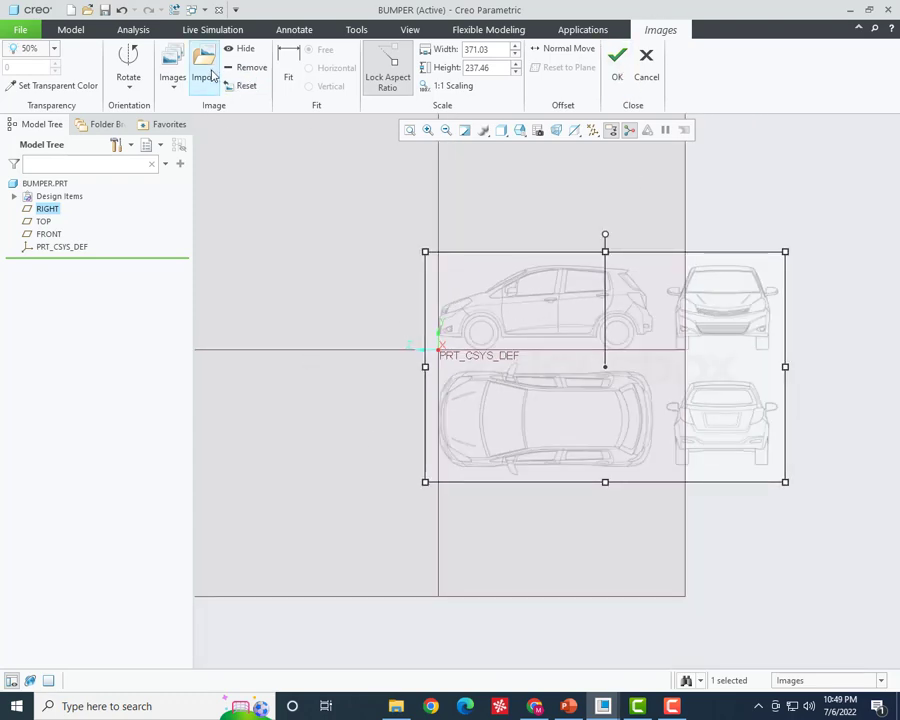
- Import a second copy of car image.jpg from Desktop\Surfacing_Car onto the FRONT plane
click(208, 74)
scroll(402, 394, up, 3)
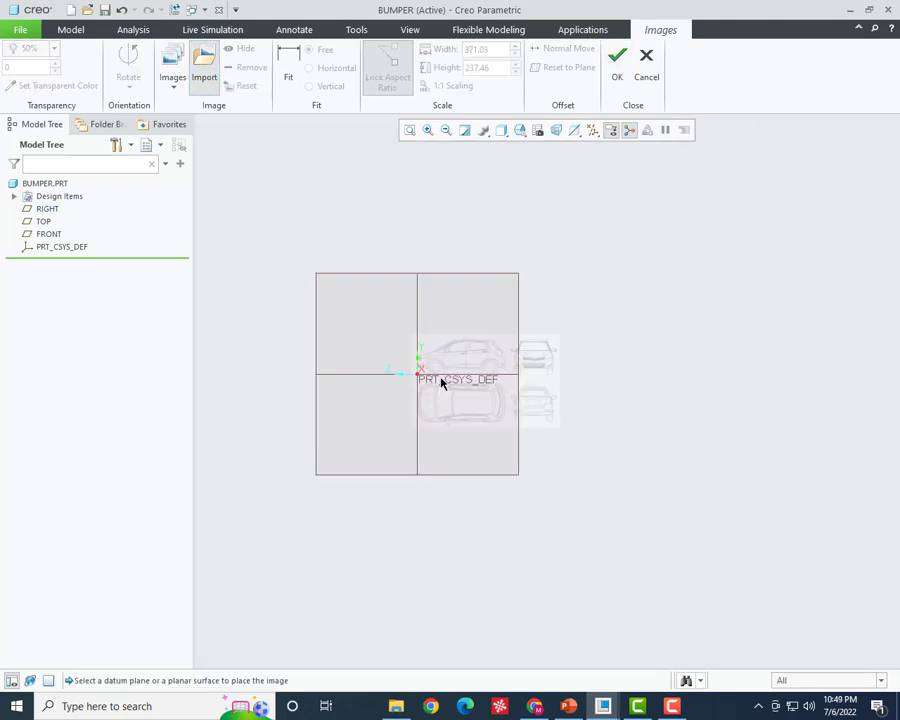
mouse_move(406, 527)
middle_down()
mouse_move(498, 524)
mouse_move(502, 438)
middle_up()
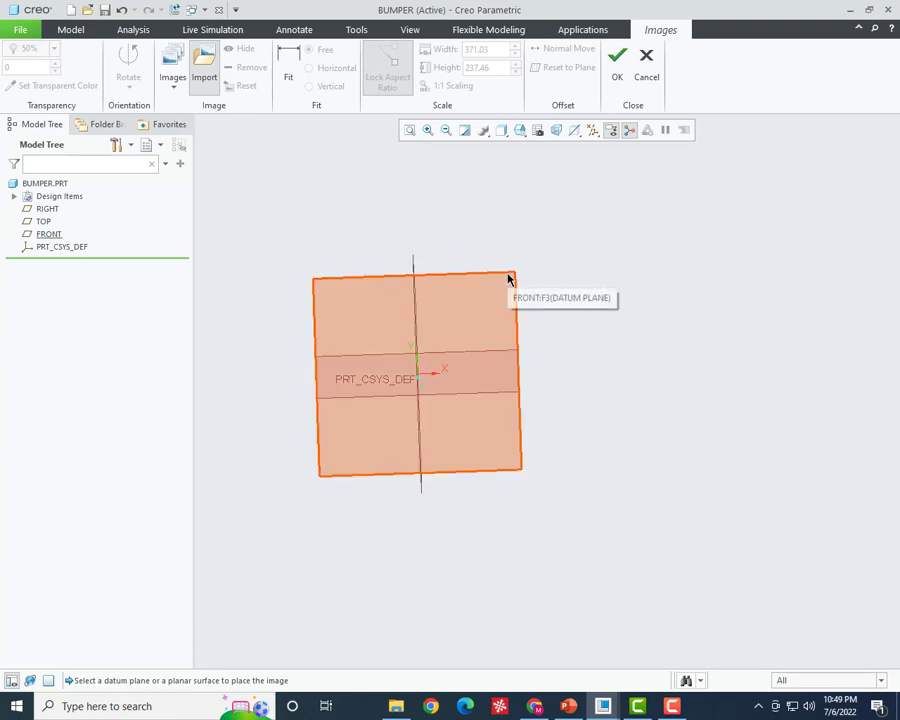
click(466, 281)
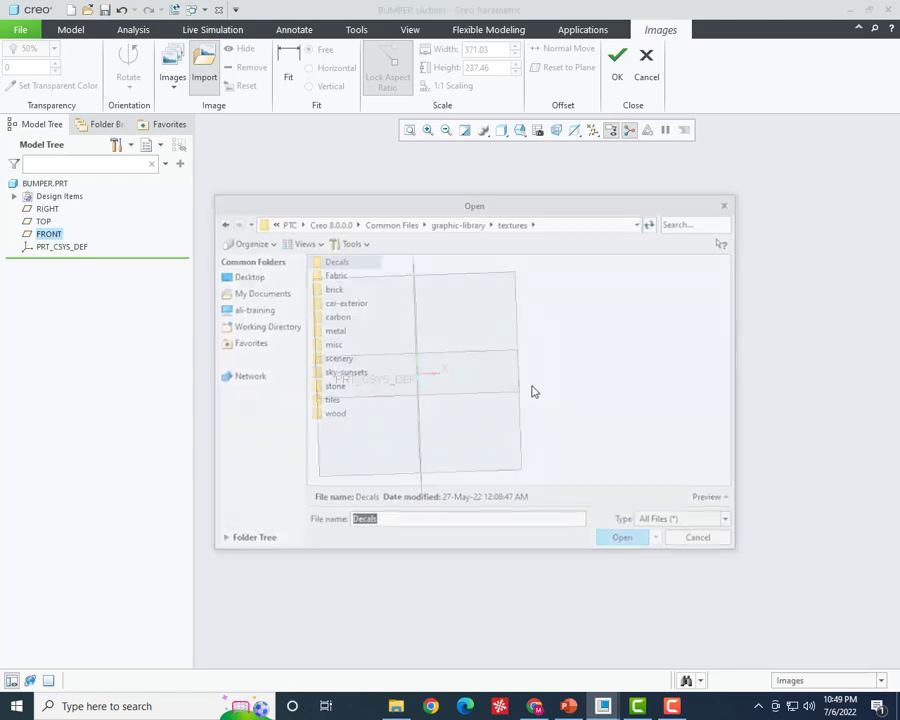
click(242, 278)
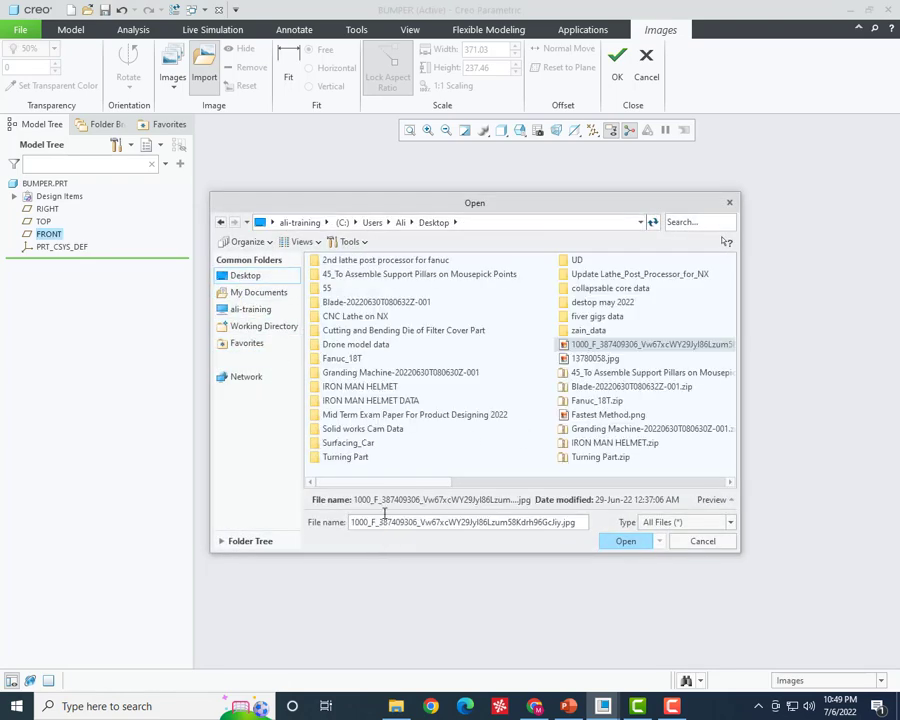
double_click(350, 442)
double_click(340, 261)
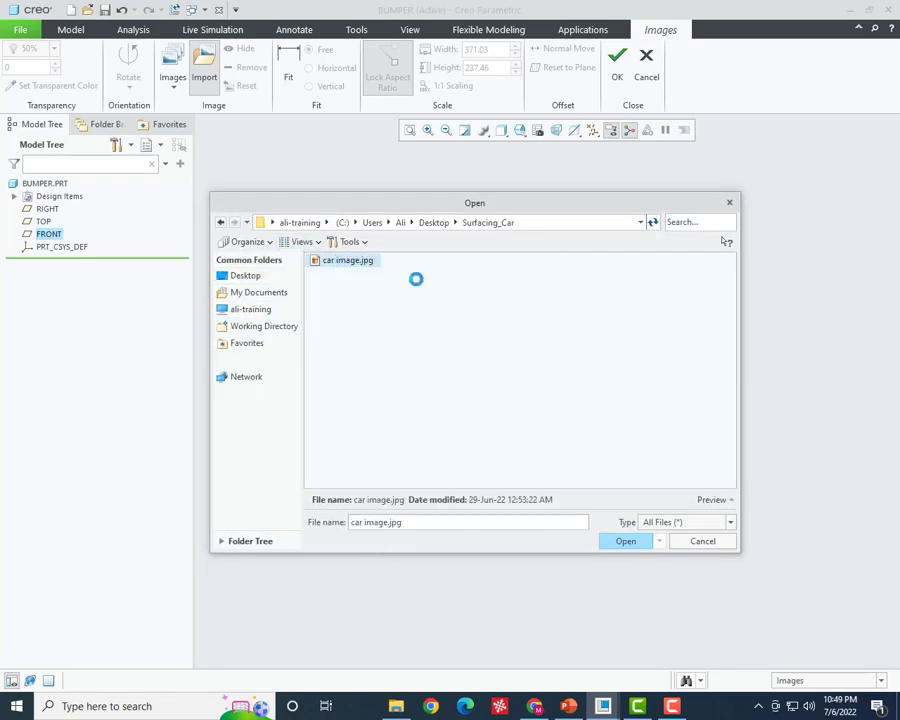
mouse_move(460, 406)
middle_down()
mouse_move(460, 345)
mouse_move(452, 394)
mouse_move(402, 362)
middle_up()
scroll(417, 365, down, 3)
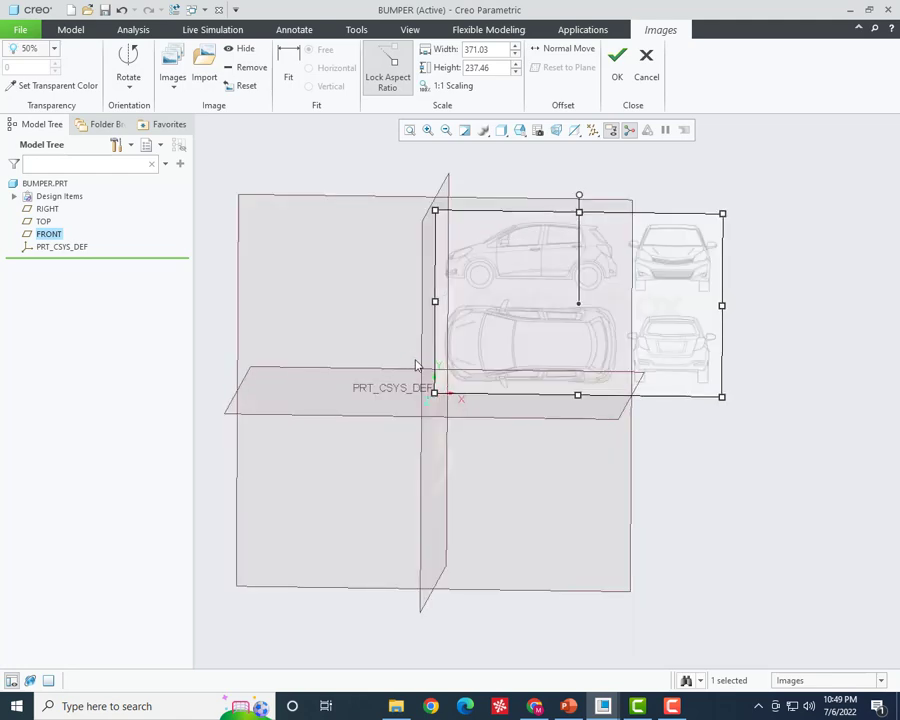
- Orient the view normal to the FRONT datum plane
click(520, 130)
click(540, 277)
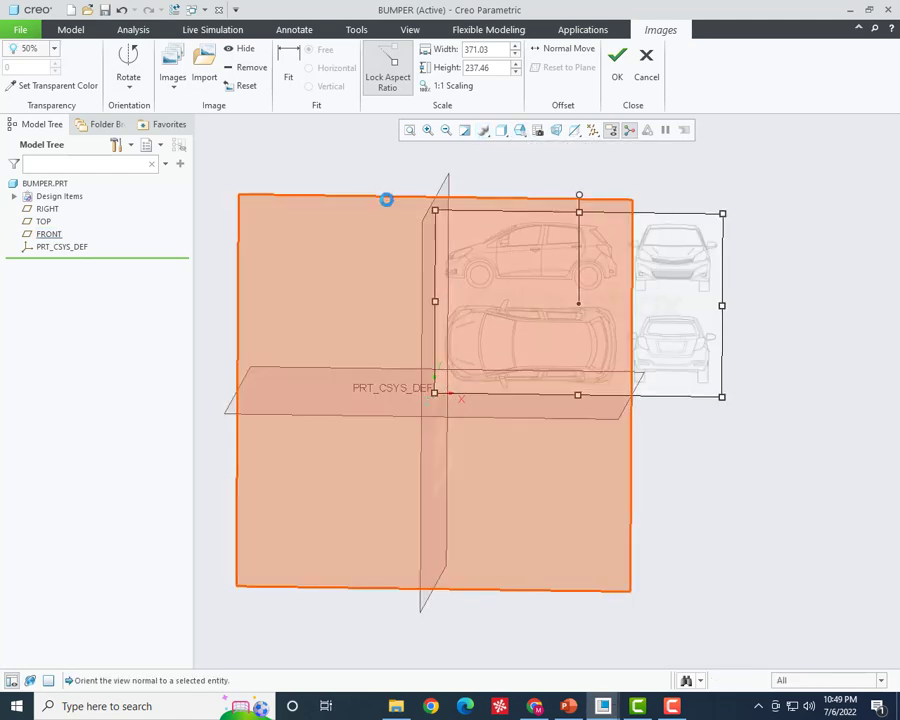
click(386, 197)
- Move the FRONT-plane car image so the front view sits centred on the origin
mouse_move(547, 338)
mouse_down()
mouse_move(398, 406)
mouse_move(320, 426)
mouse_move(312, 438)
mouse_up()
scroll(420, 428, up, 4)
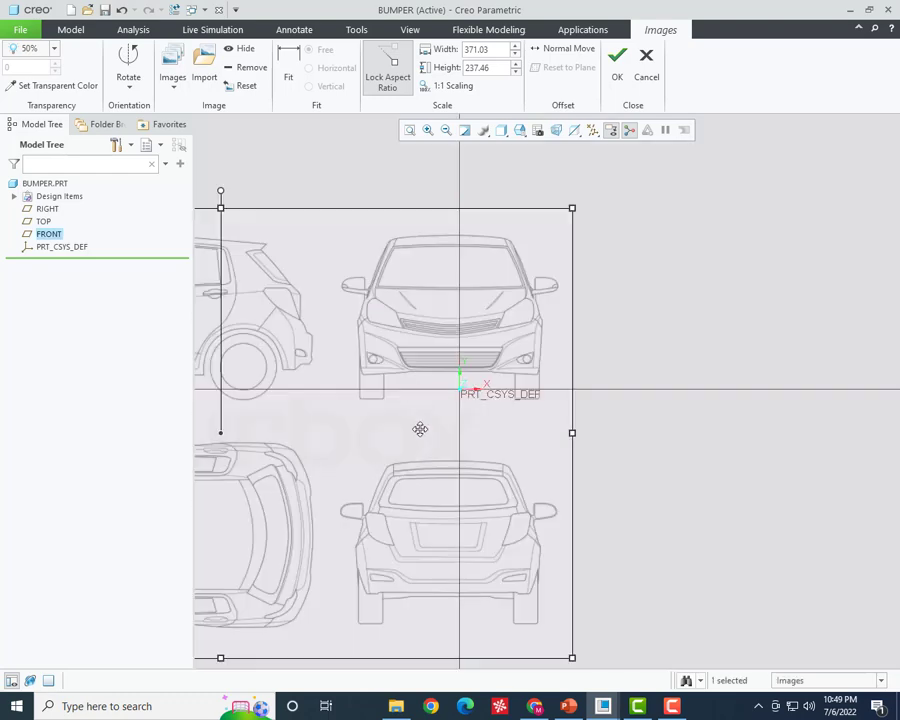
click(480, 458)
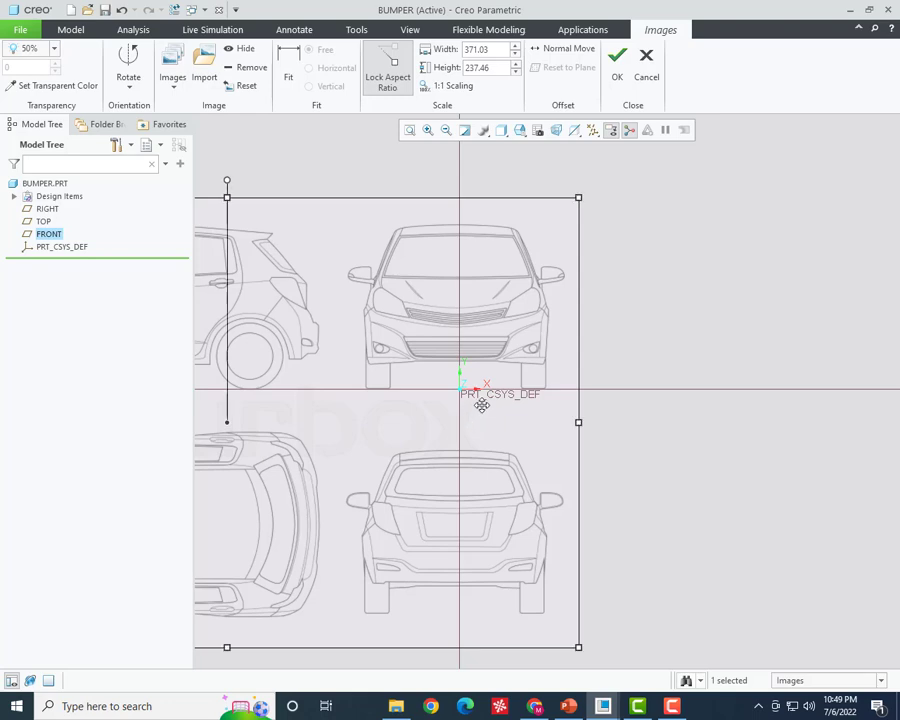
scroll(450, 420, up, 3)
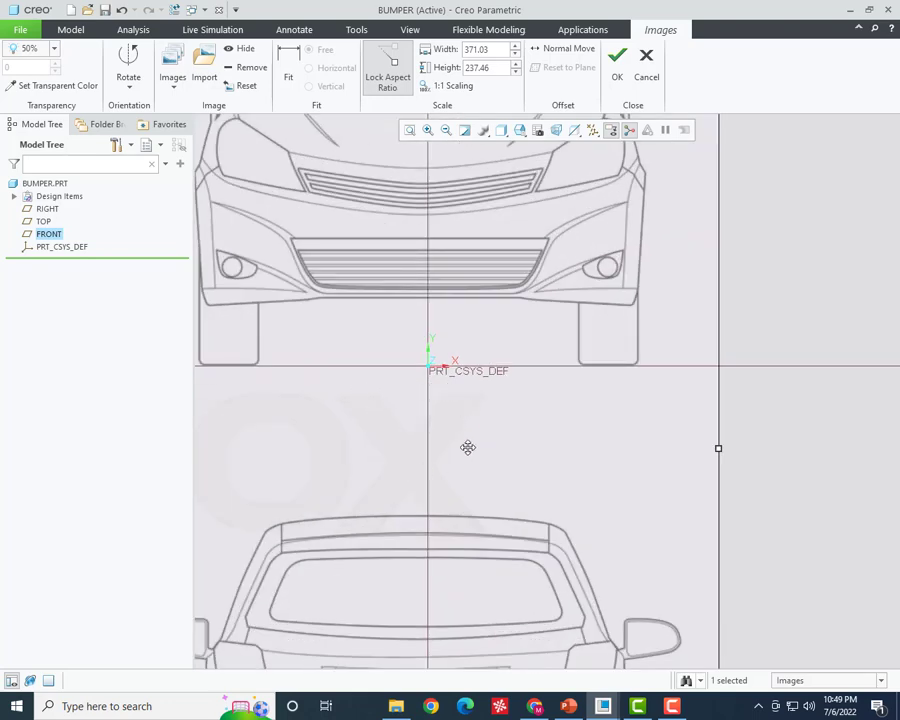
drag(469, 447, 477, 447)
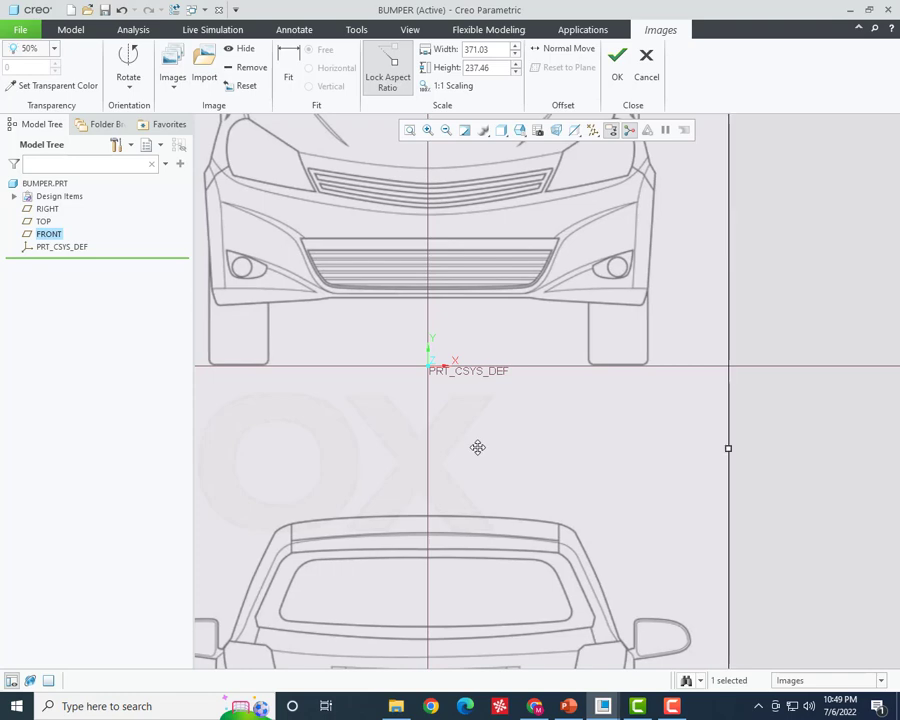
scroll(477, 447, down, 2)
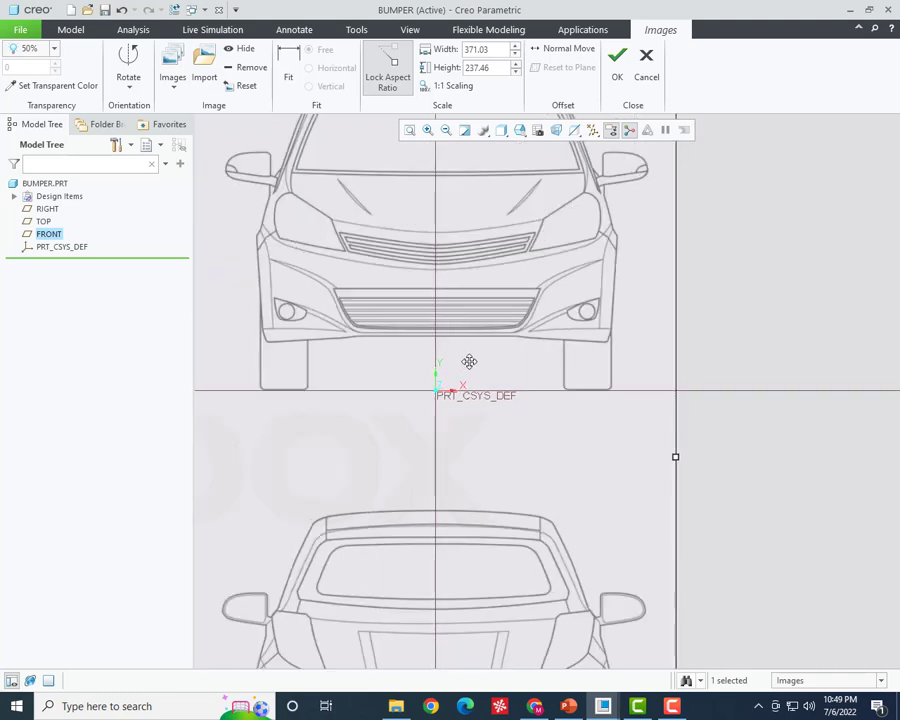
scroll(442, 294, up, 2)
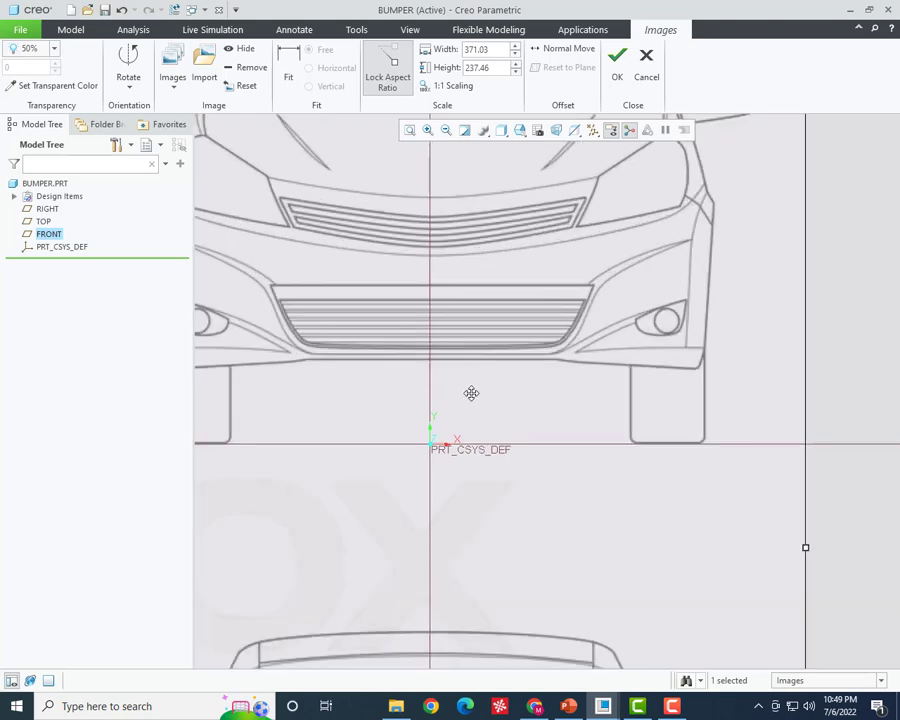
scroll(463, 405, down, 2)
scroll(498, 420, down, 2)
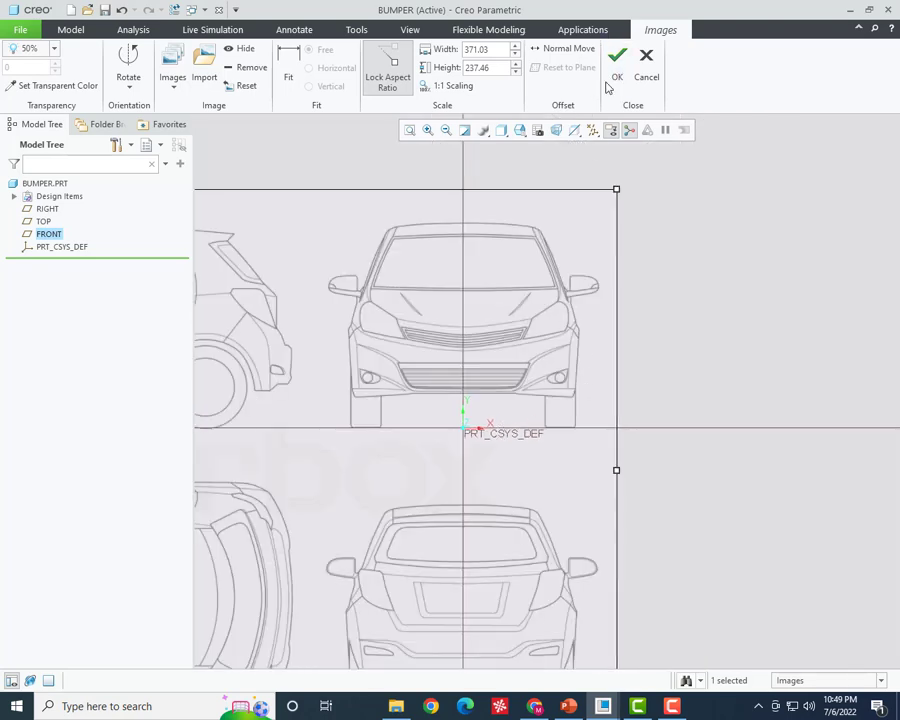
- Check the placed images list and return to the default 3D orientation with Ctrl+D
click(172, 80)
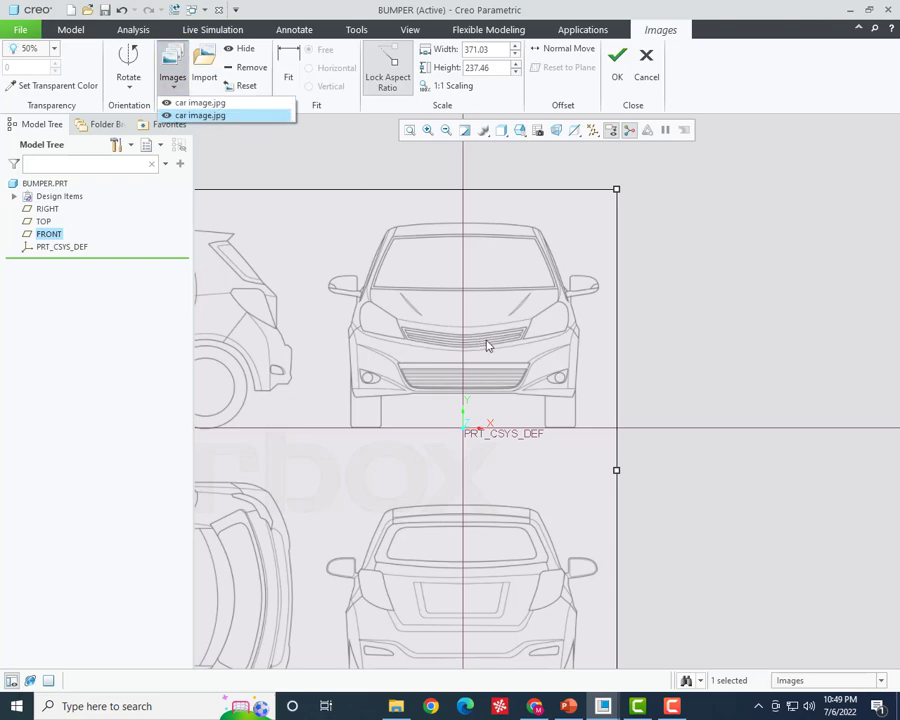
key(ctrl+d)
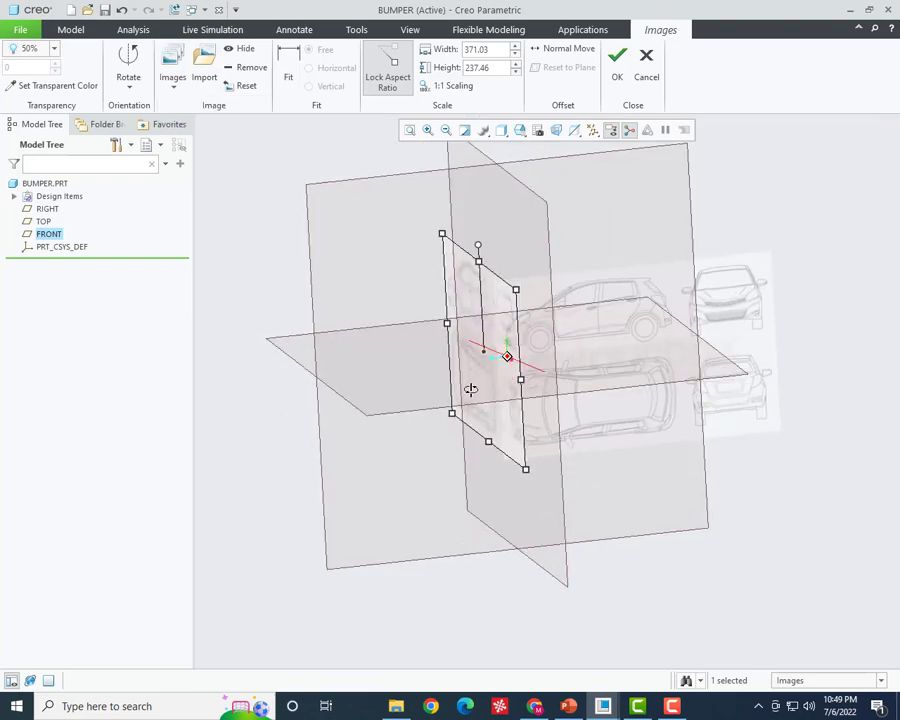
middle_drag(470, 389, 472, 418)
- Import a third copy of car image.jpg from Desktop\Surfacing_Car onto the TOP plane
click(204, 72)
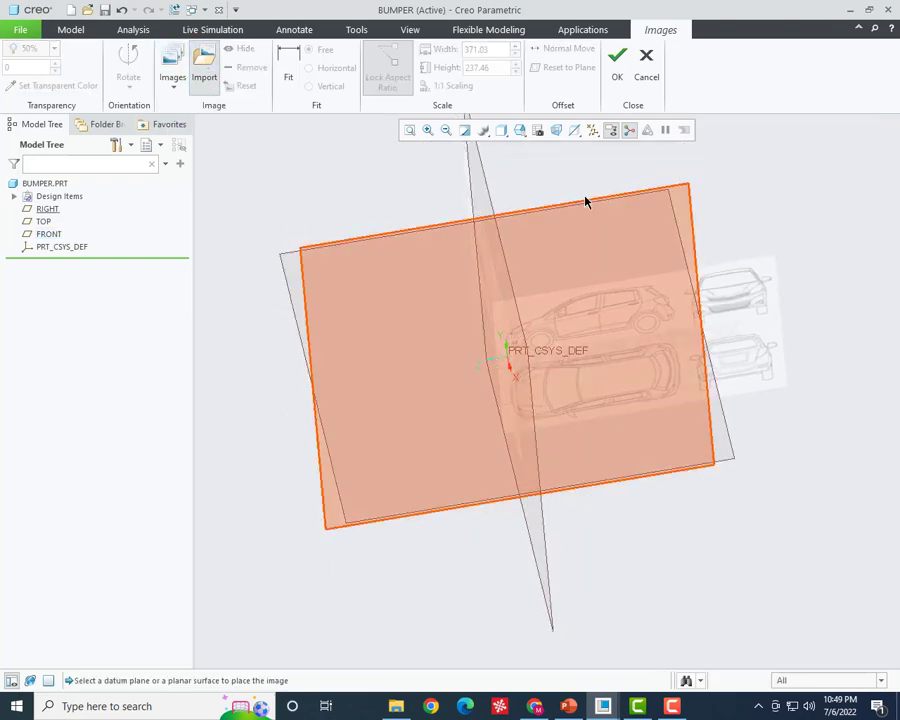
middle_drag(586, 202, 565, 257)
click(556, 156)
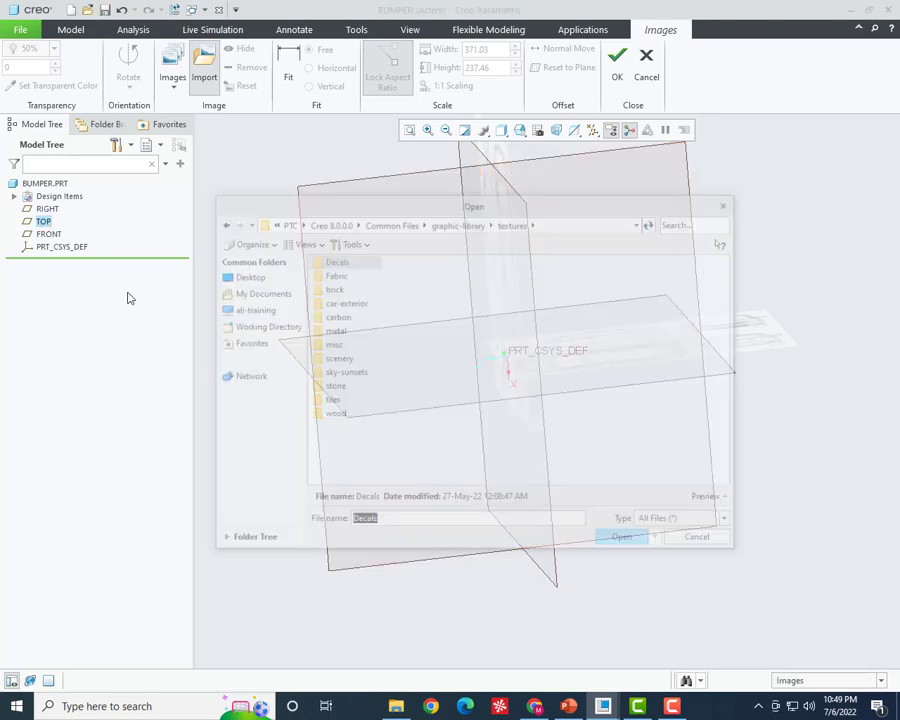
click(236, 276)
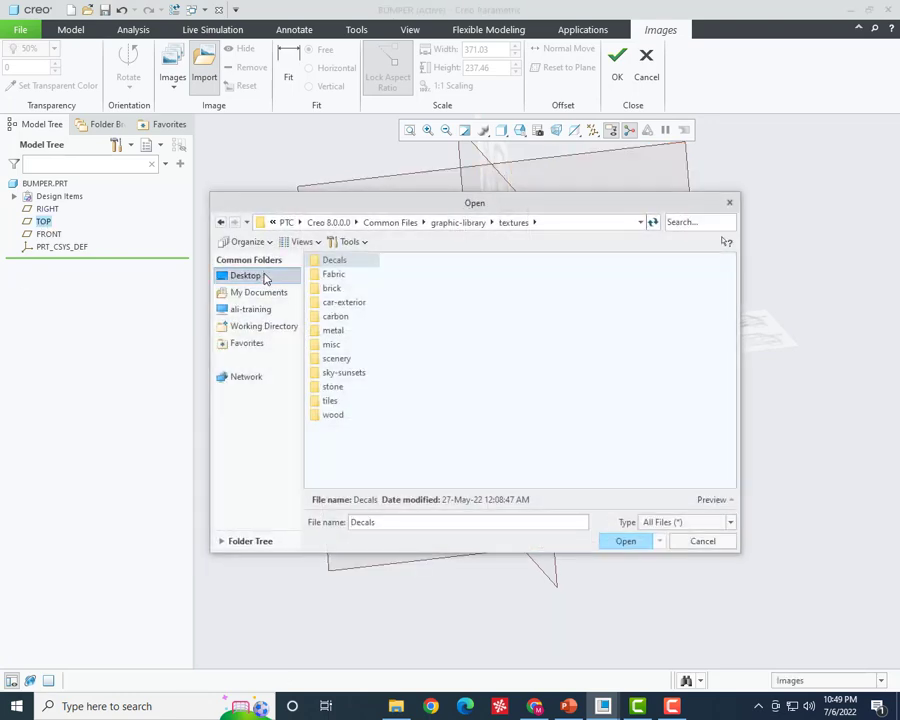
click(348, 445)
double_click(348, 443)
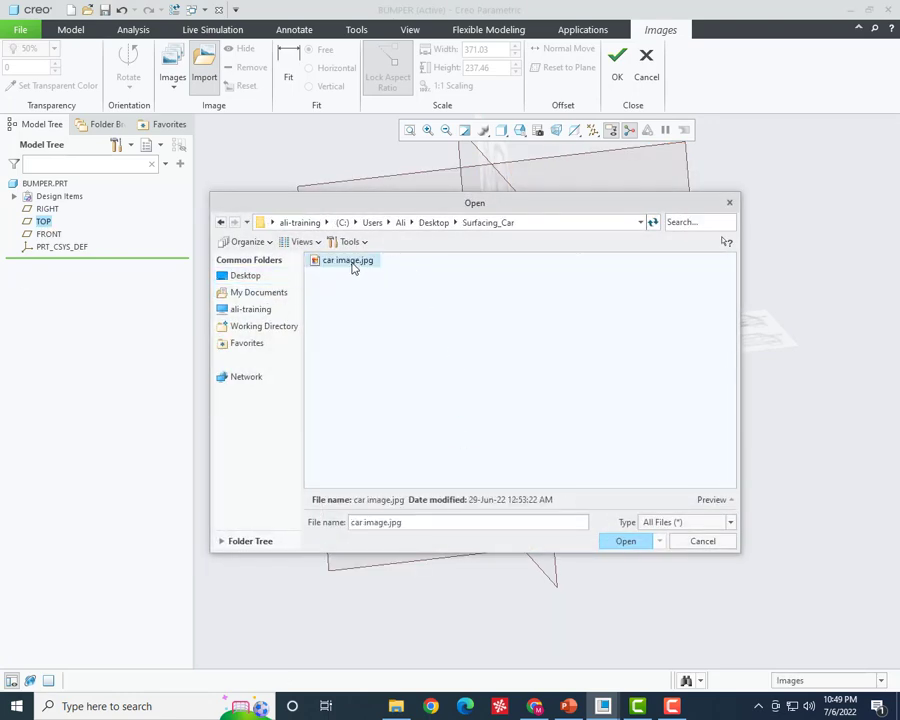
double_click(352, 267)
scroll(520, 455, up, 3)
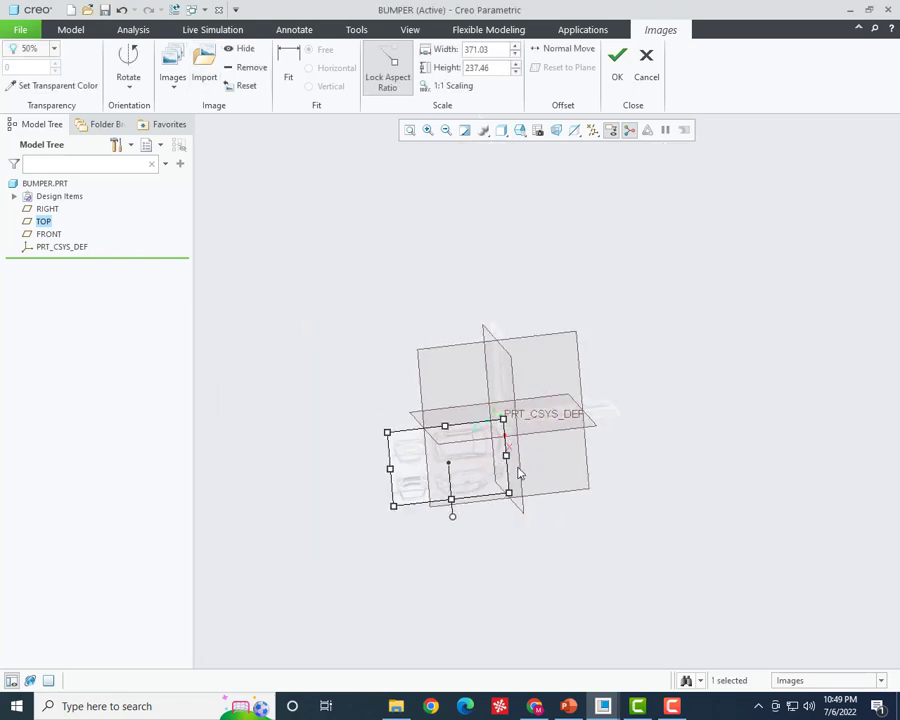
- View the TOP plane straight on and rotate the car image on it
click(520, 130)
click(530, 277)
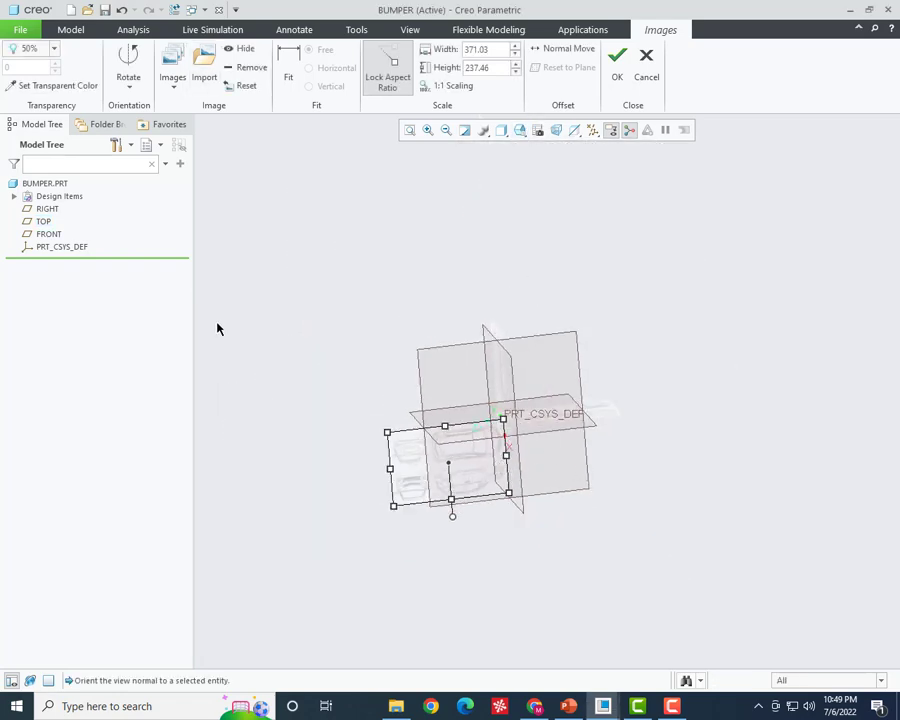
click(43, 221)
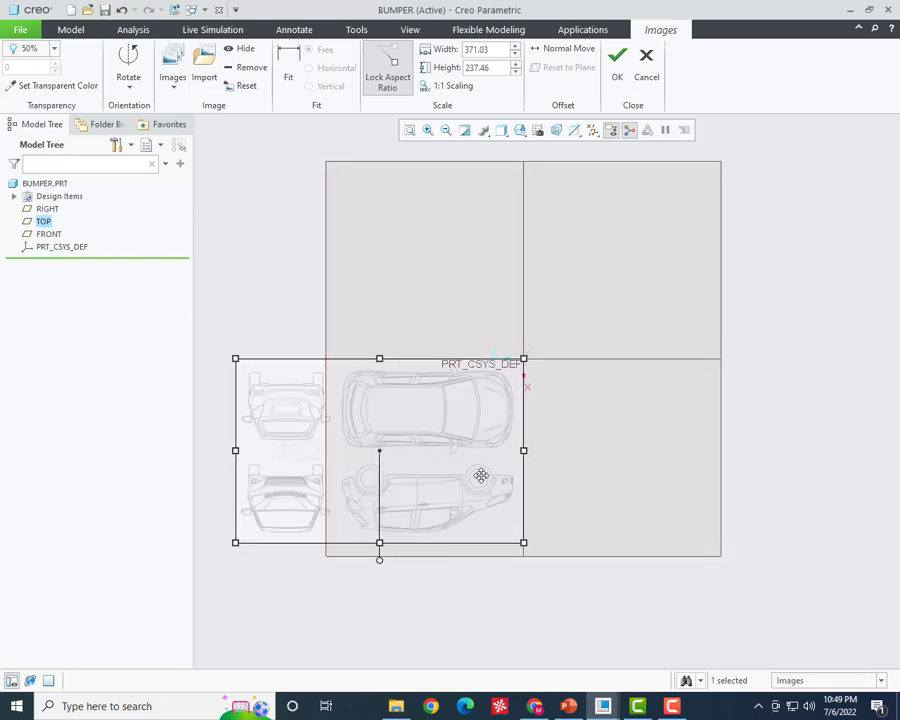
mouse_move(379, 559)
mouse_down()
mouse_move(500, 315)
mouse_move(381, 337)
mouse_up()
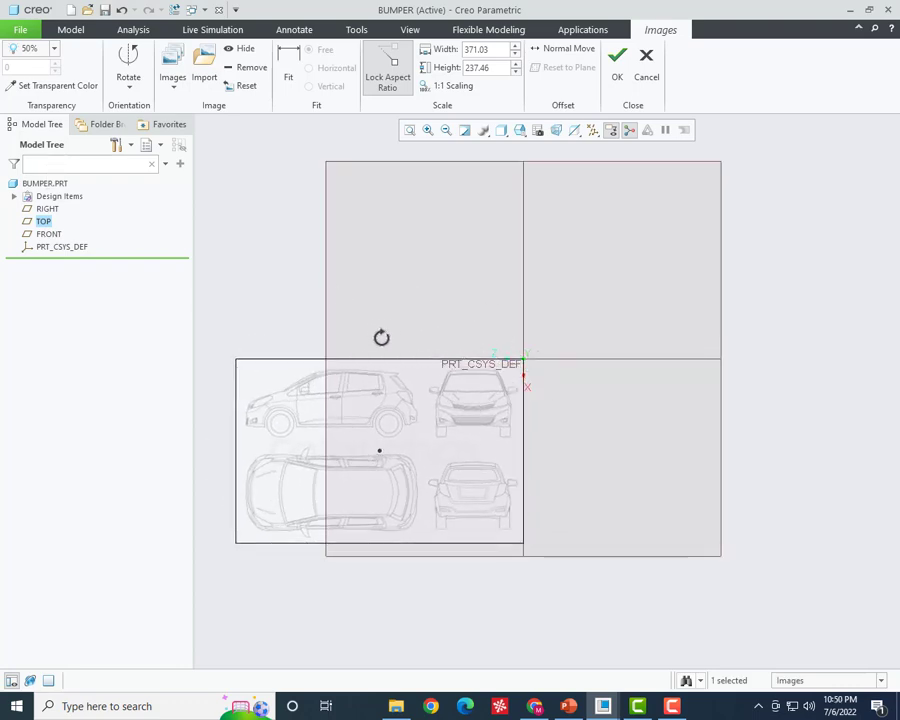
scroll(426, 442, up, 3)
scroll(418, 456, down, 3)
- Position the TOP-plane image so the top view's nose sits at the origin
drag(384, 494, 542, 384)
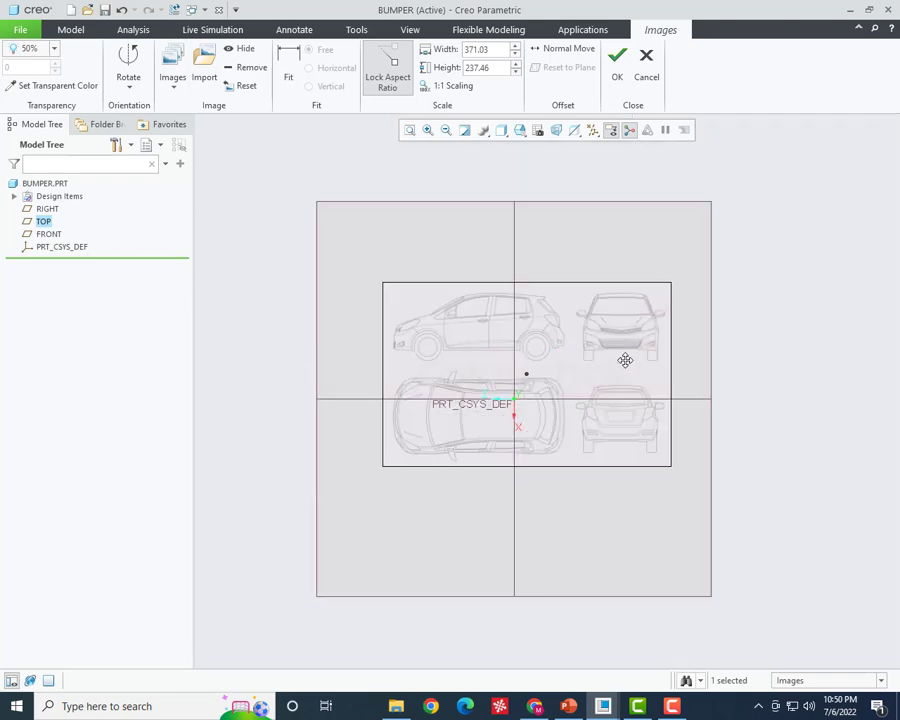
mouse_move(625, 360)
mouse_down()
mouse_move(648, 436)
mouse_move(668, 379)
mouse_up()
drag(663, 371, 668, 372)
scroll(667, 372, up, 3)
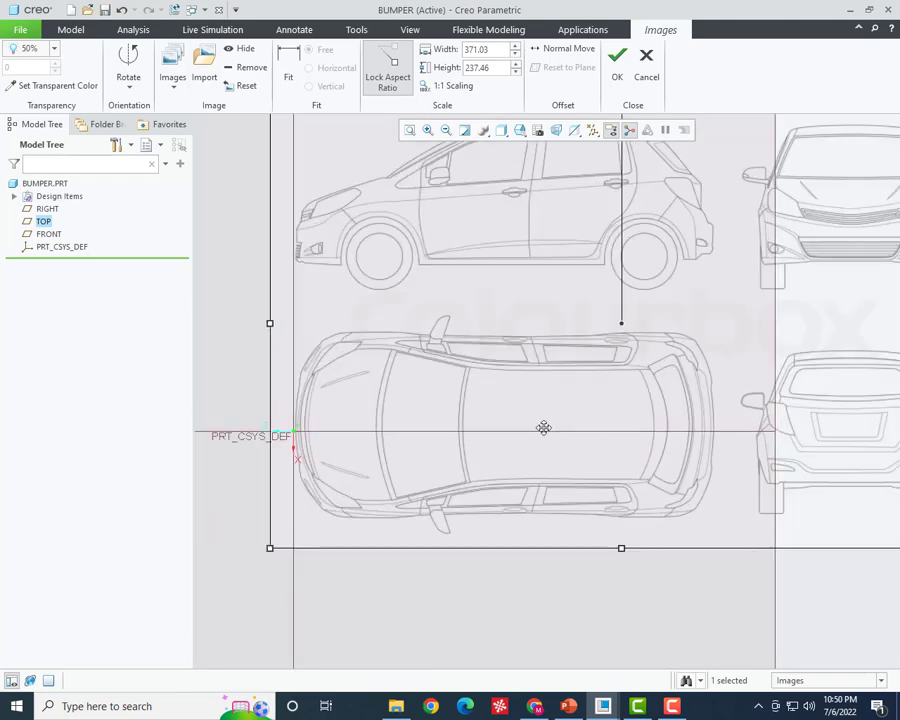
drag(343, 489, 341, 492)
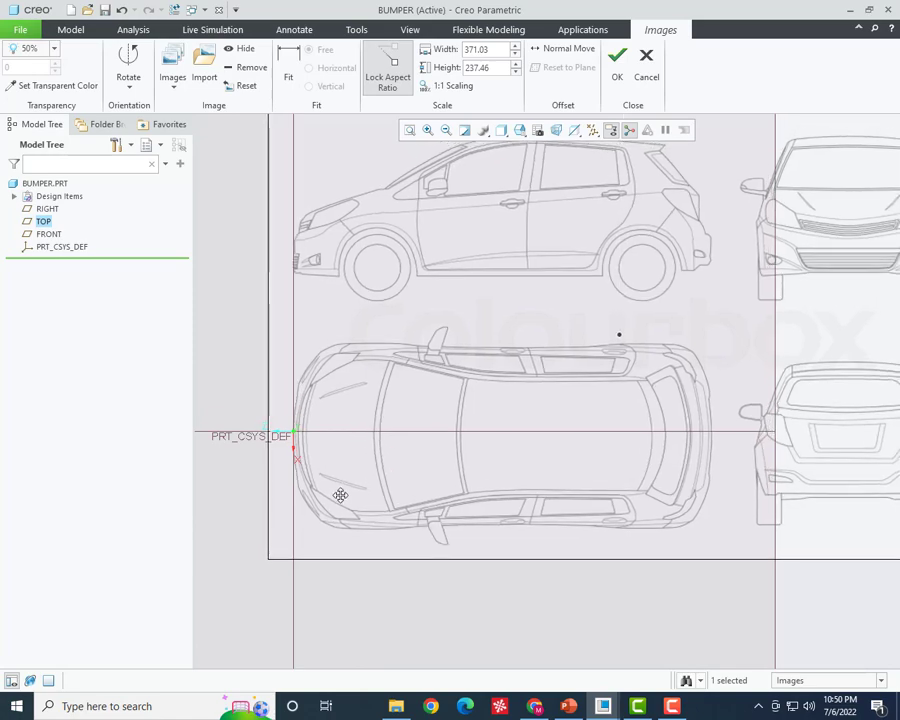
scroll(293, 441, up, 3)
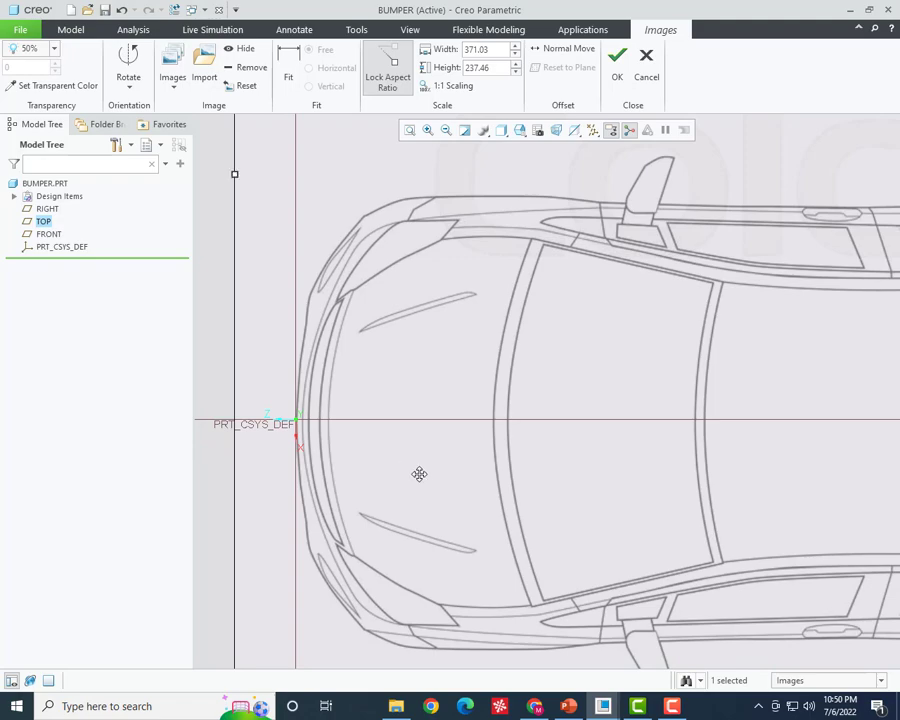
scroll(285, 445, up, 3)
scroll(289, 446, down, 2)
scroll(293, 455, down, 1)
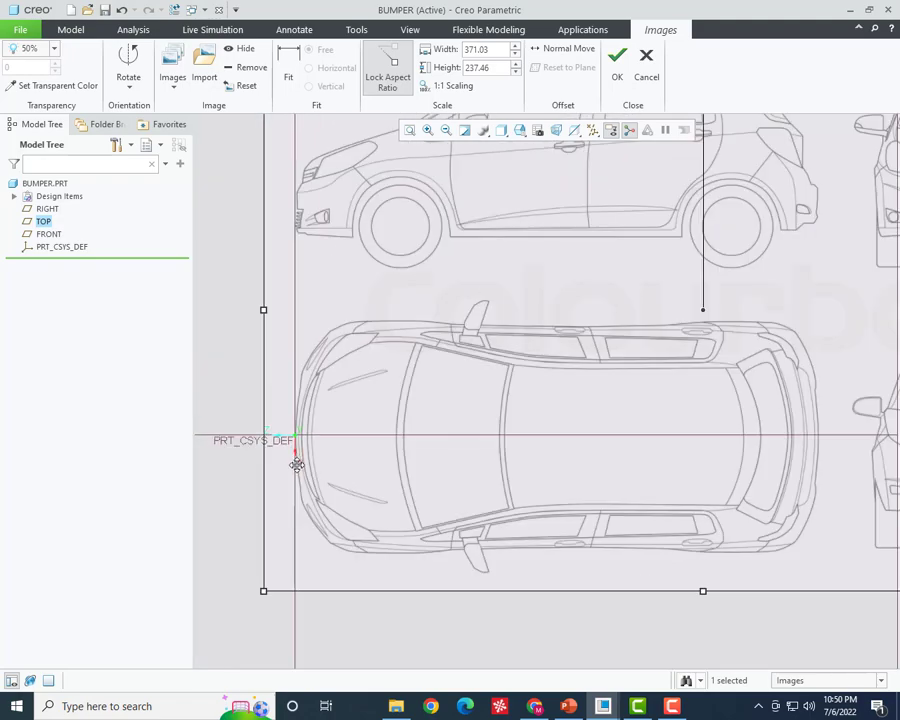
scroll(330, 457, up, 2)
scroll(330, 457, down, 3)
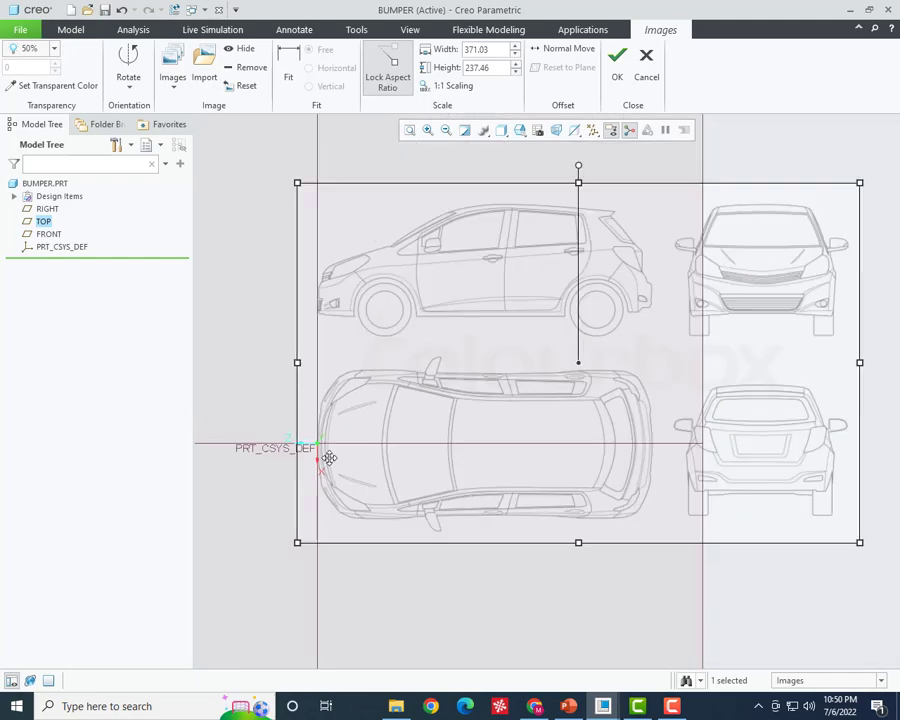
scroll(320, 454, up, 1)
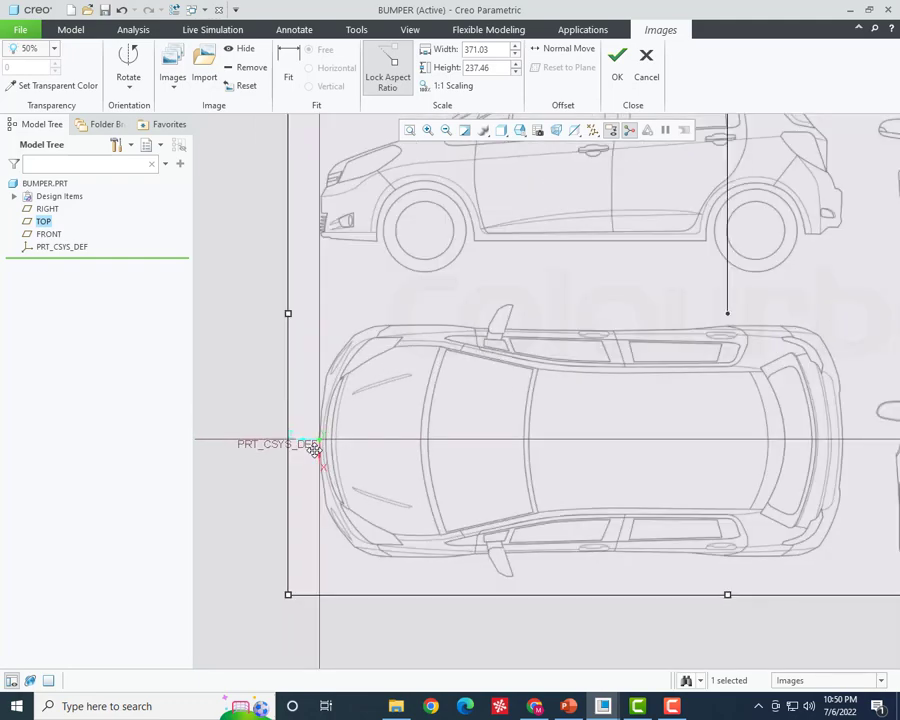
scroll(313, 450, down, 2)
click(617, 58)
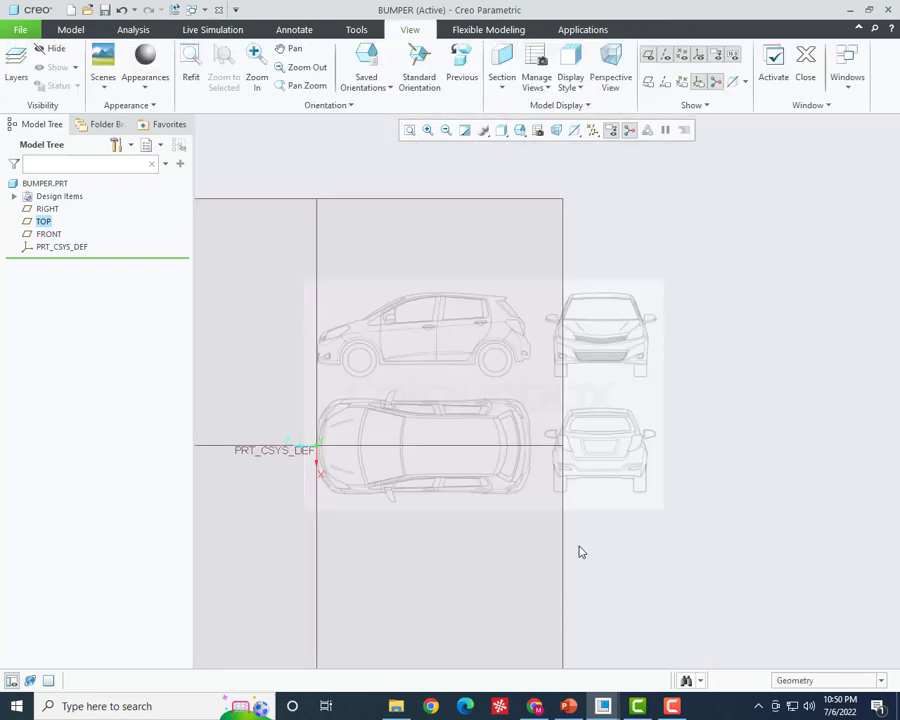
scroll(580, 548, down, 1)
mouse_move(619, 537)
middle_down()
mouse_move(603, 486)
mouse_move(629, 486)
middle_up()
scroll(615, 510, up, 2)
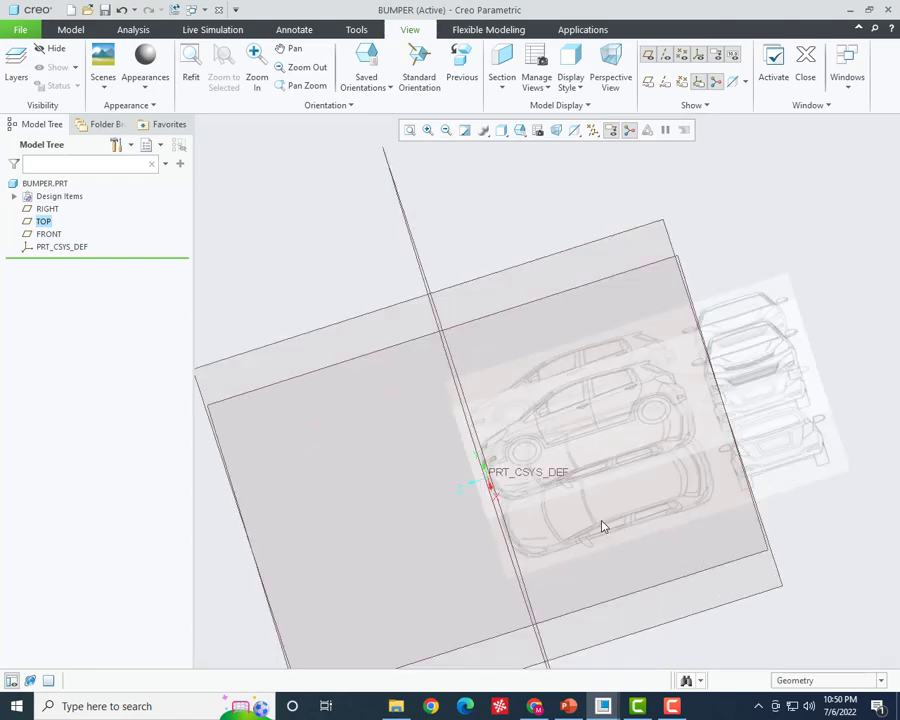
mouse_move(603, 526)
middle_down()
mouse_move(617, 468)
mouse_move(587, 507)
mouse_move(667, 482)
mouse_move(583, 474)
mouse_move(551, 568)
mouse_move(551, 539)
mouse_move(514, 538)
mouse_move(532, 496)
mouse_move(541, 527)
middle_up()
scroll(514, 538, down, 3)
scroll(541, 527, up, 5)
mouse_move(510, 466)
middle_down()
mouse_move(536, 456)
mouse_move(494, 436)
mouse_move(527, 445)
middle_up()
scroll(527, 445, down, 2)
scroll(558, 410, up, 4)
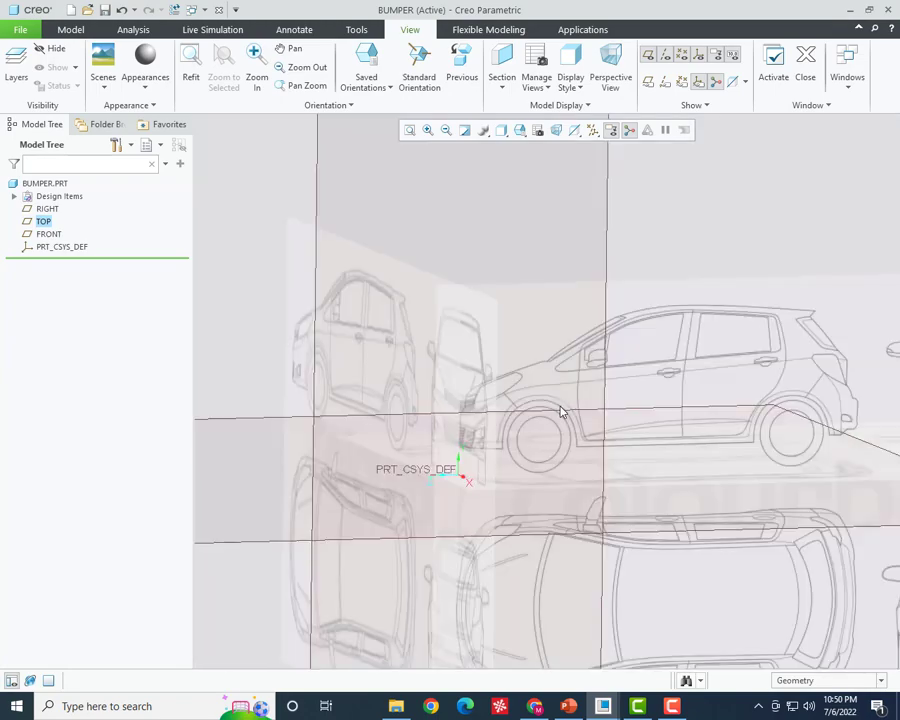
scroll(360, 393, up, 3)
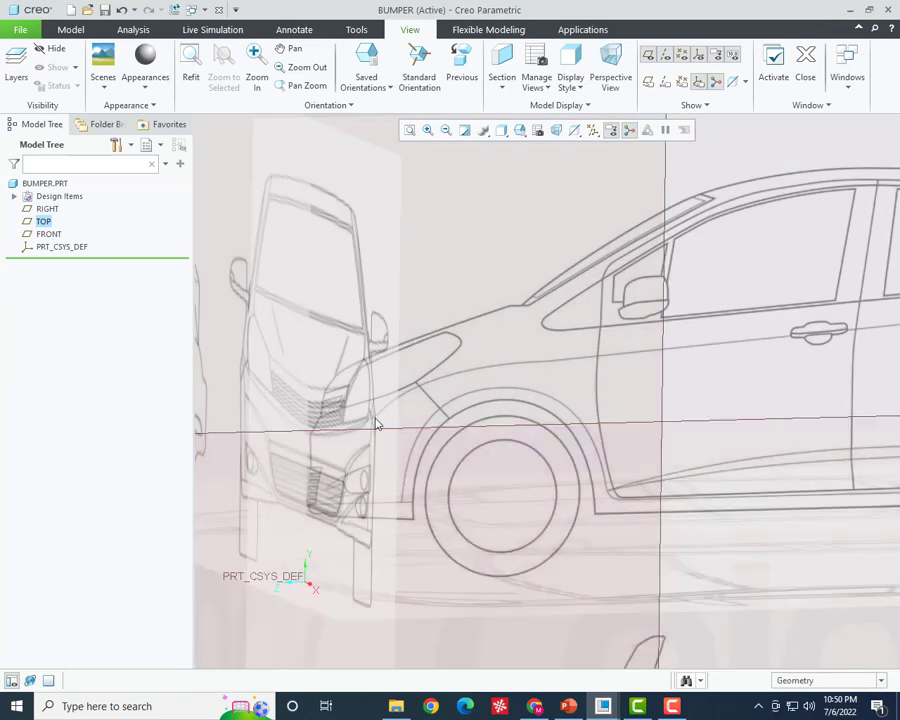
scroll(432, 479, down, 2)
scroll(422, 488, down, 2)
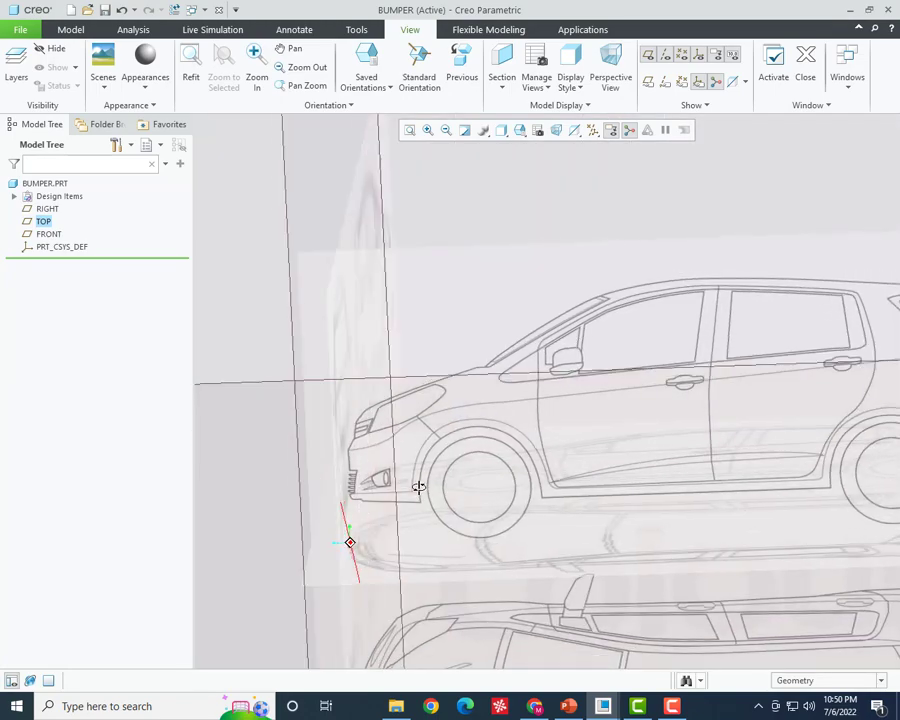
scroll(418, 486, down, 1)
scroll(428, 482, down, 1)
click(70, 29)
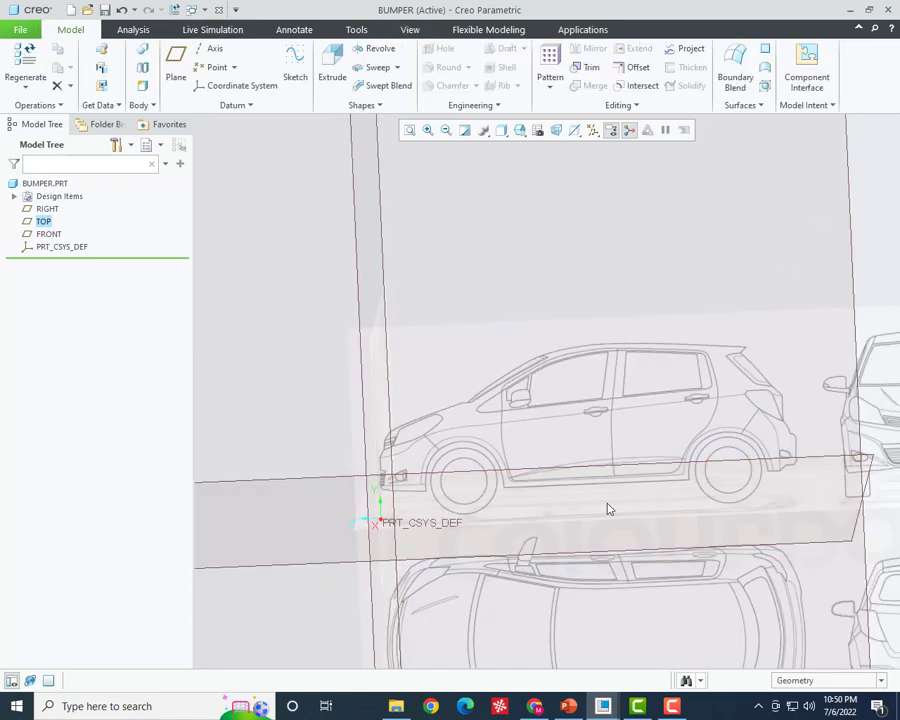
mouse_move(607, 506)
middle_down()
mouse_move(507, 465)
mouse_move(494, 470)
mouse_move(497, 479)
middle_up()
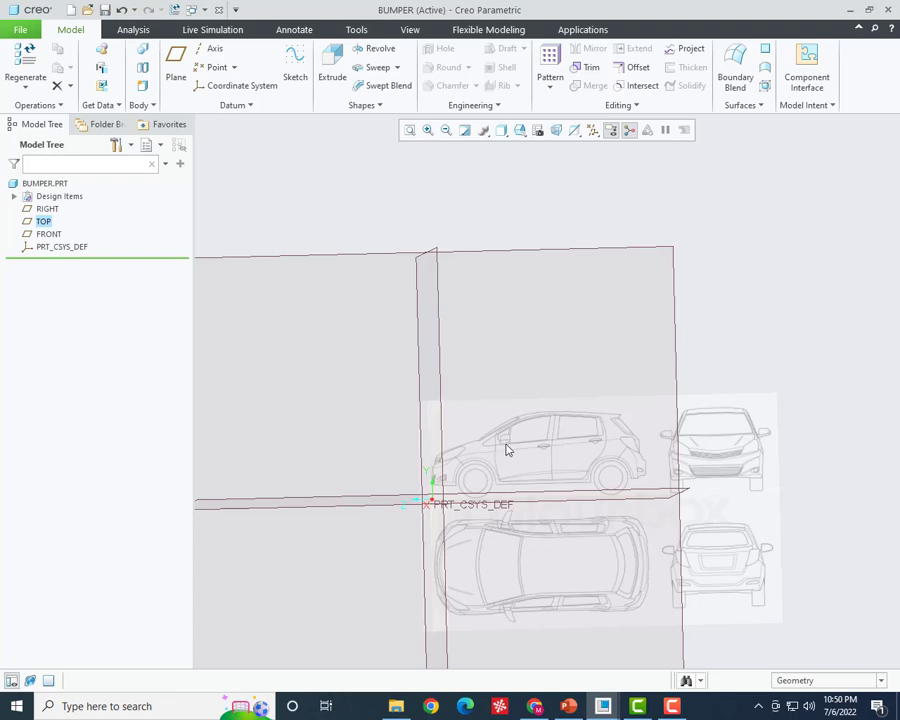
mouse_move(464, 489)
middle_down()
mouse_move(494, 488)
mouse_move(440, 480)
mouse_move(442, 488)
middle_up()
scroll(448, 485, up, 2)
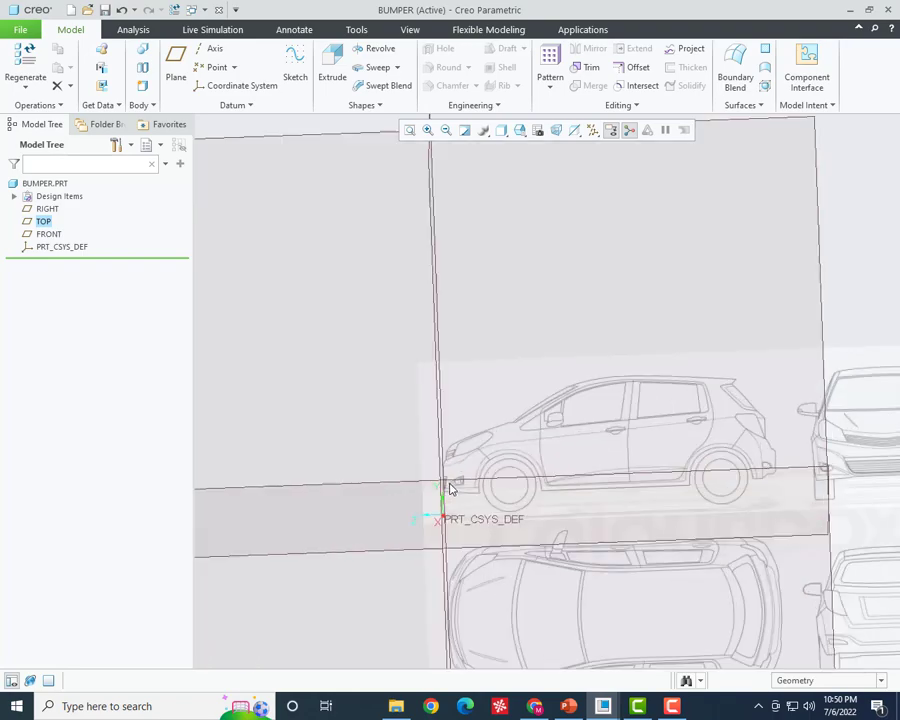
scroll(452, 488, up, 2)
scroll(455, 455, down, 1)
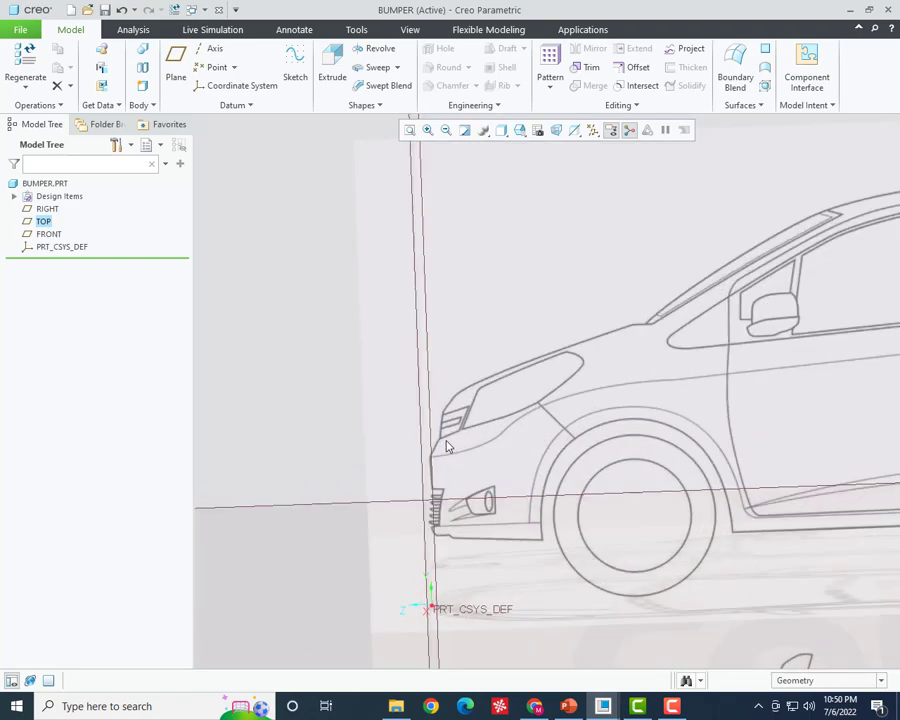
scroll(460, 451, down, 2)
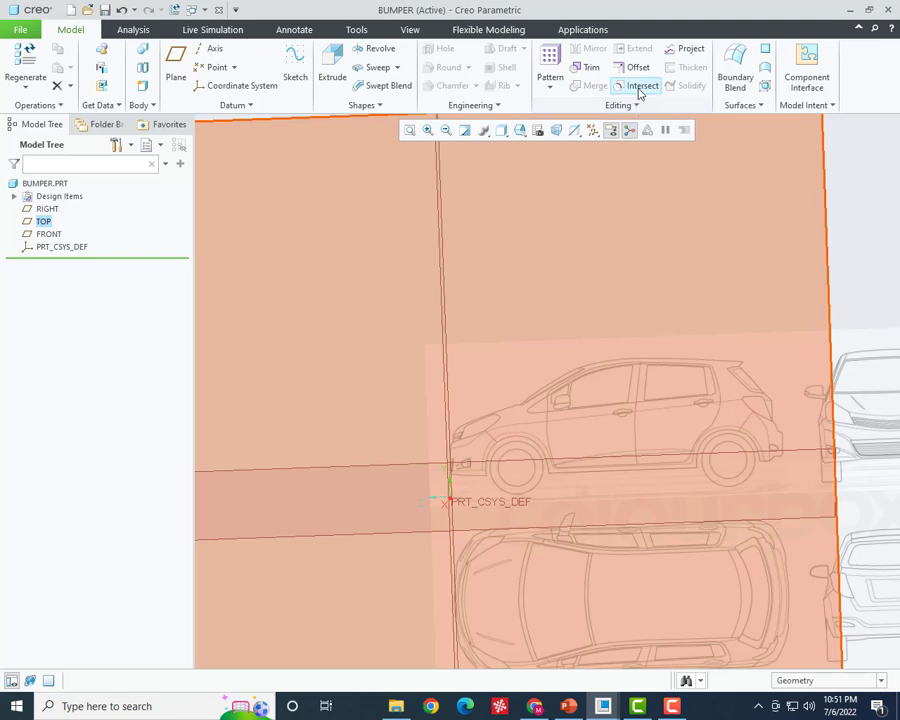
- Start an Intersect feature from sketches, then cancel it
click(635, 86)
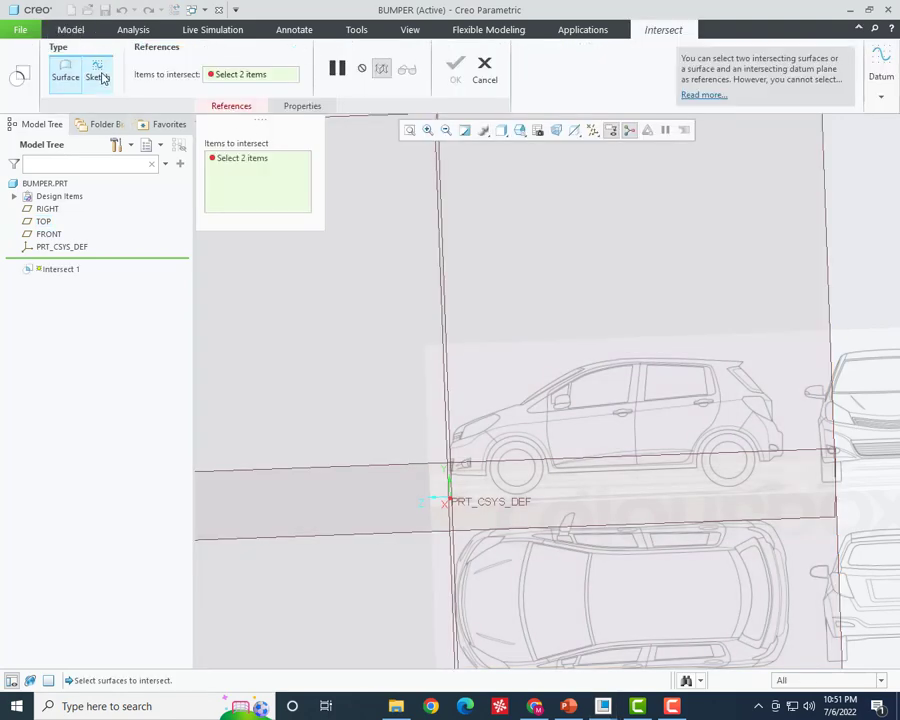
click(97, 72)
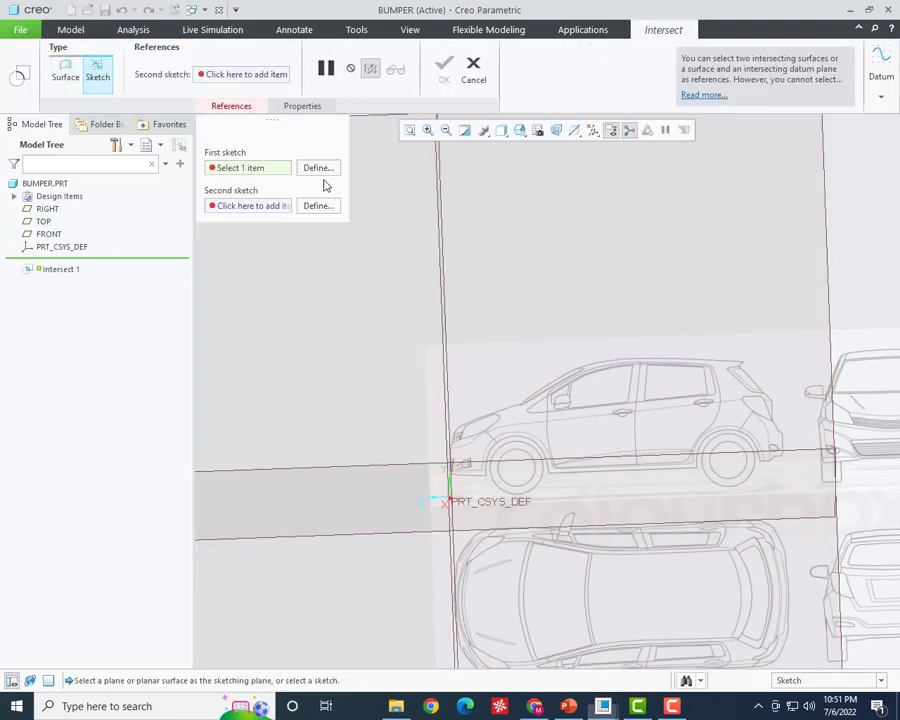
click(472, 72)
scroll(452, 295, up, 3)
- Start a sketch on the RIGHT plane with TOP reference, viewed straight on
click(295, 58)
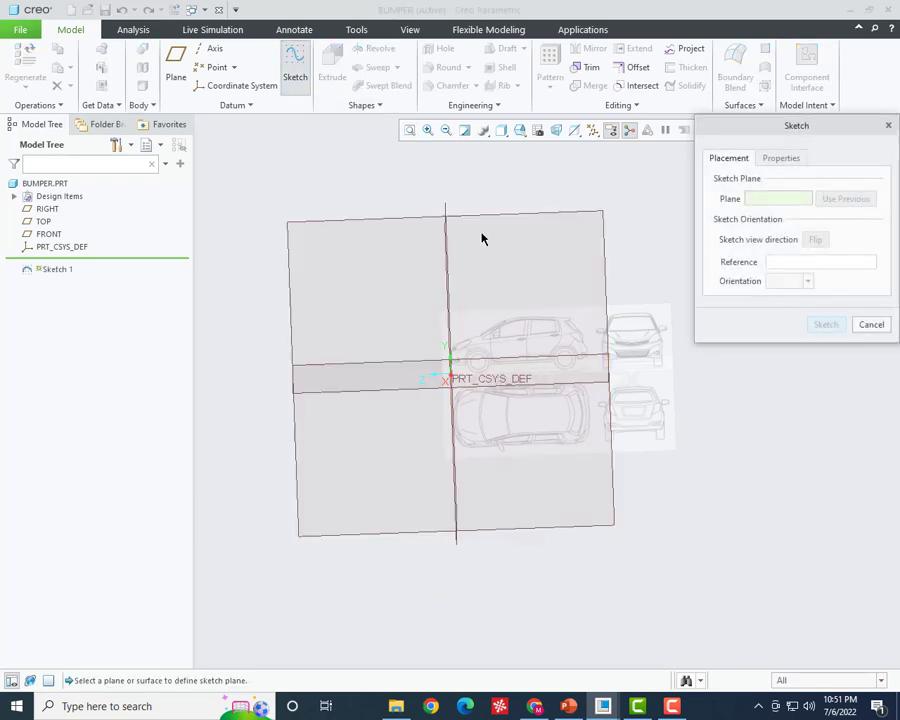
click(498, 218)
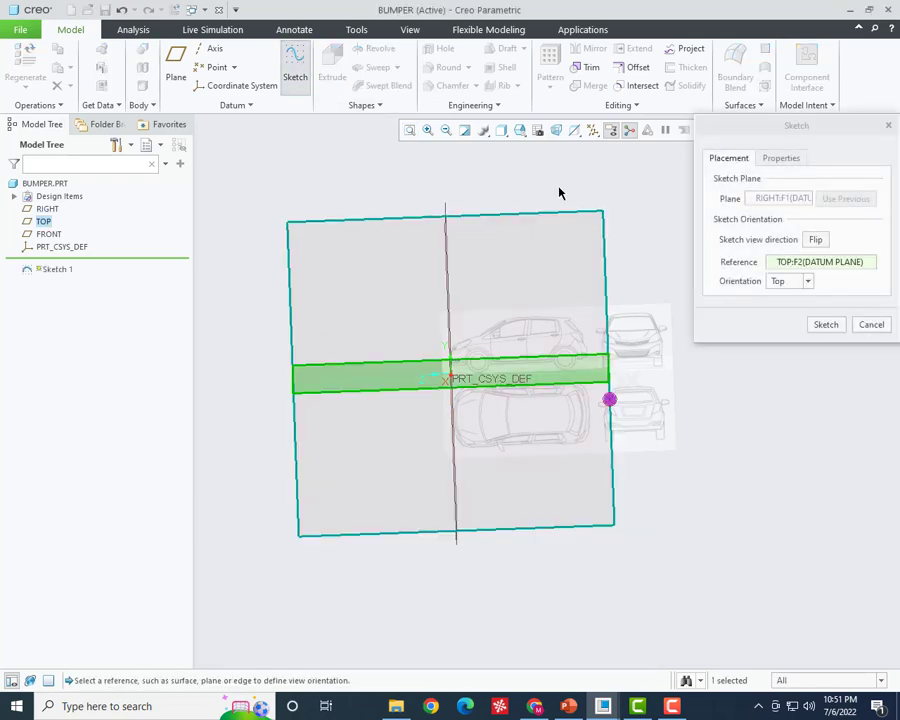
middle_click(338, 334)
click(16, 67)
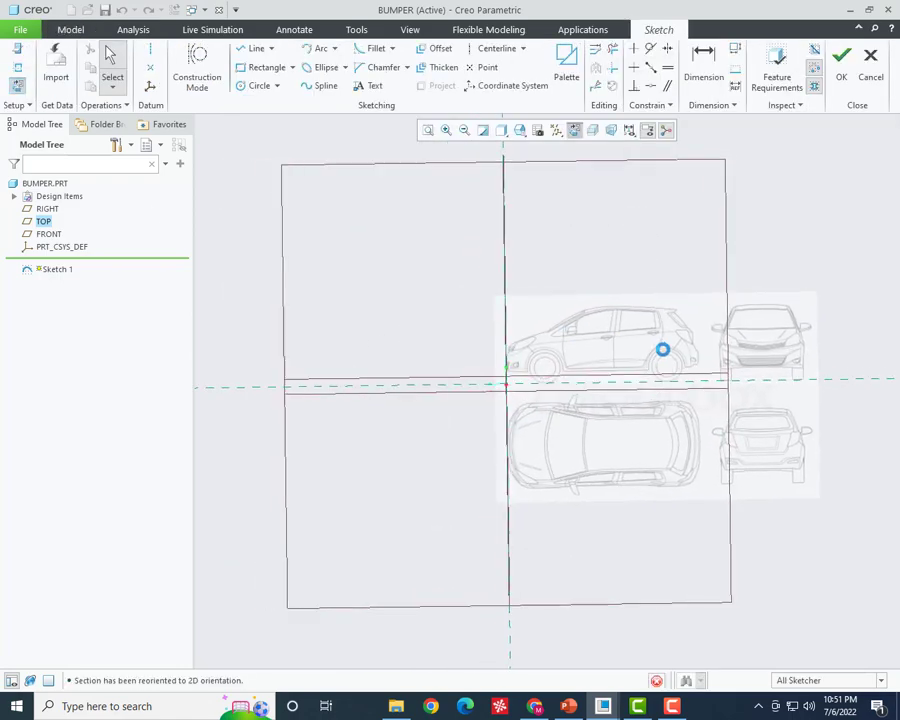
- Draw a spline from the line's upper end to a lower end point
scroll(587, 360, up, 5)
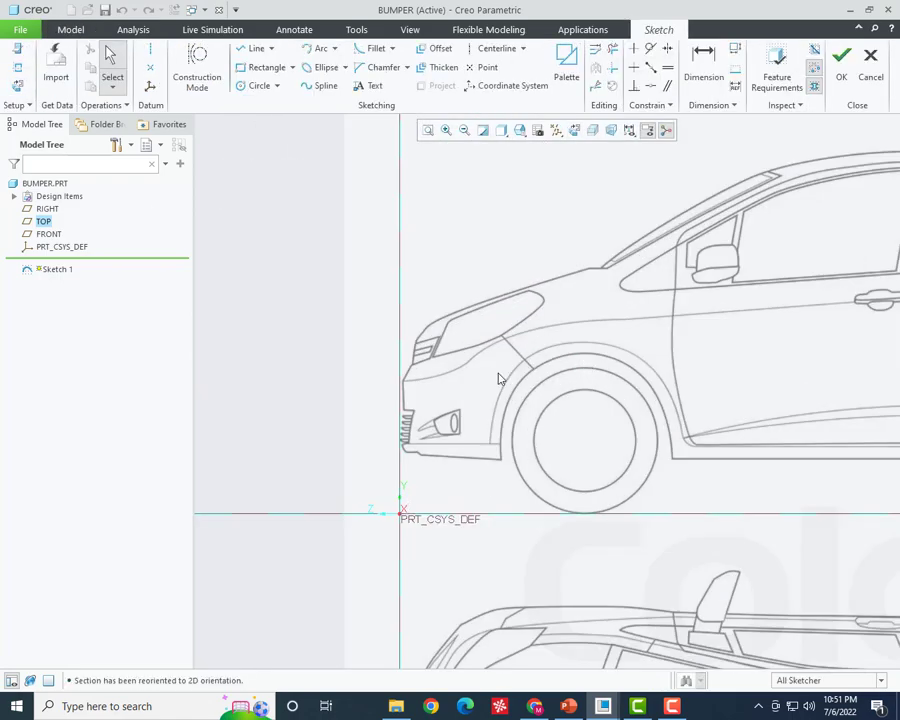
scroll(537, 376, up, 2)
scroll(446, 356, up, 2)
click(318, 86)
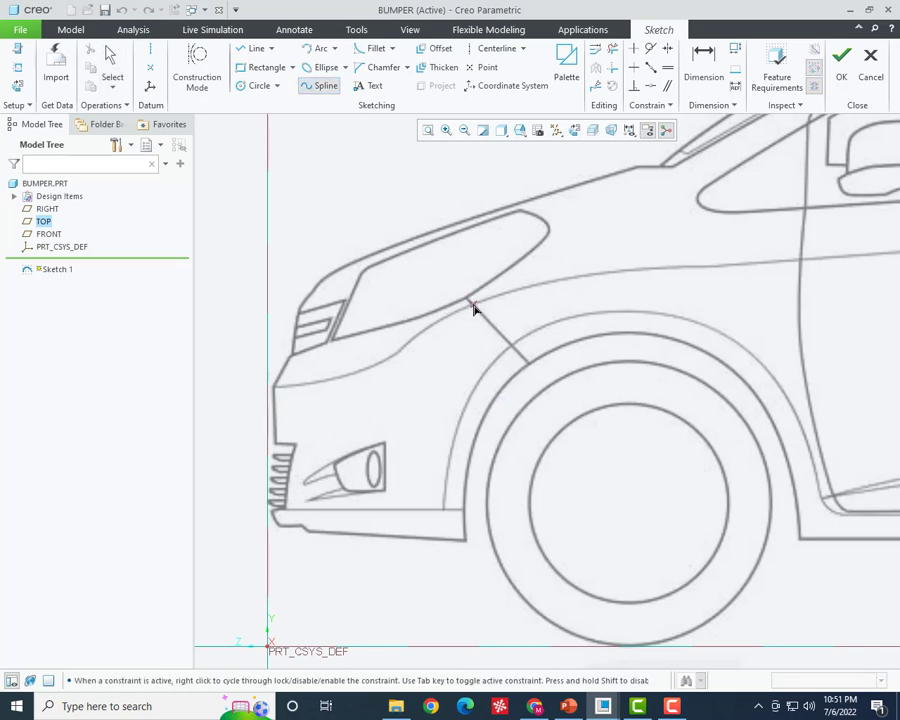
click(473, 305)
click(530, 370)
middle_click(516, 271)
- Trace a three-point spline from the wheel arch corner down to the bumper line
scroll(496, 392, up, 2)
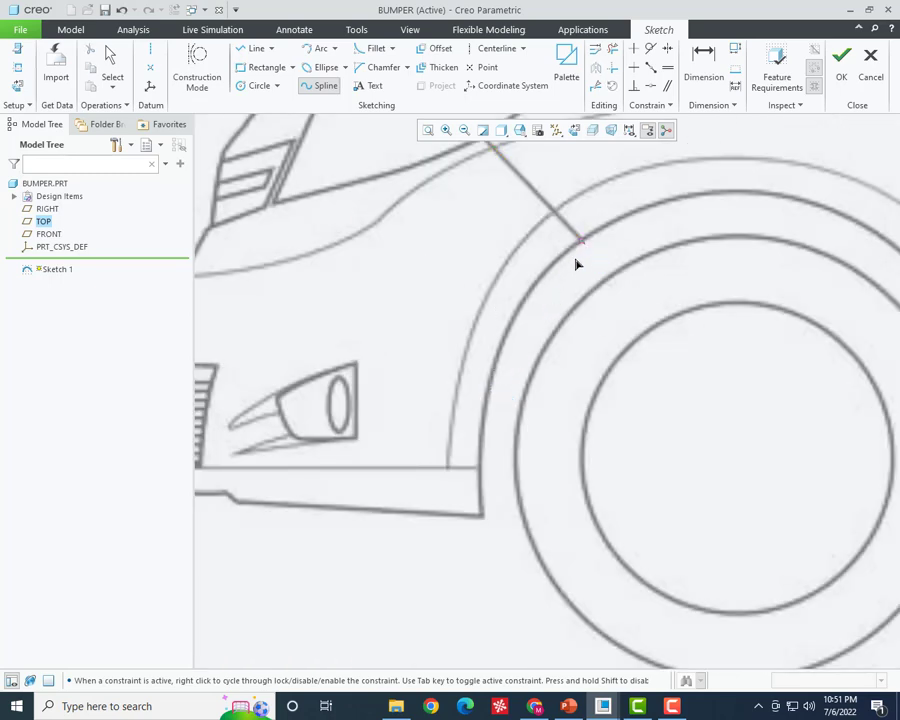
click(583, 243)
click(535, 287)
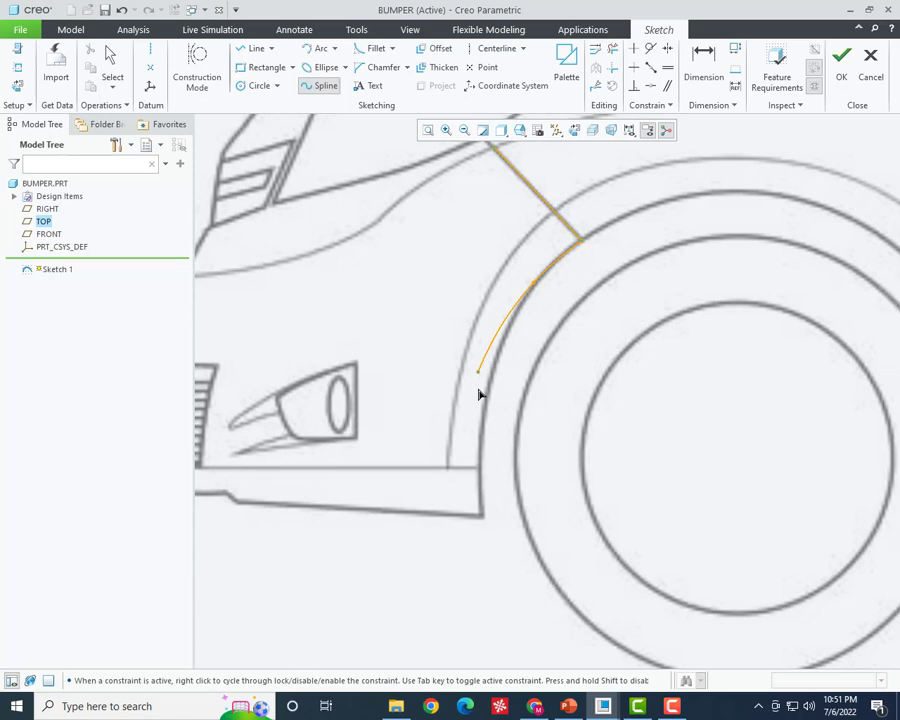
click(480, 475)
middle_click(579, 354)
scroll(581, 342, down, 1)
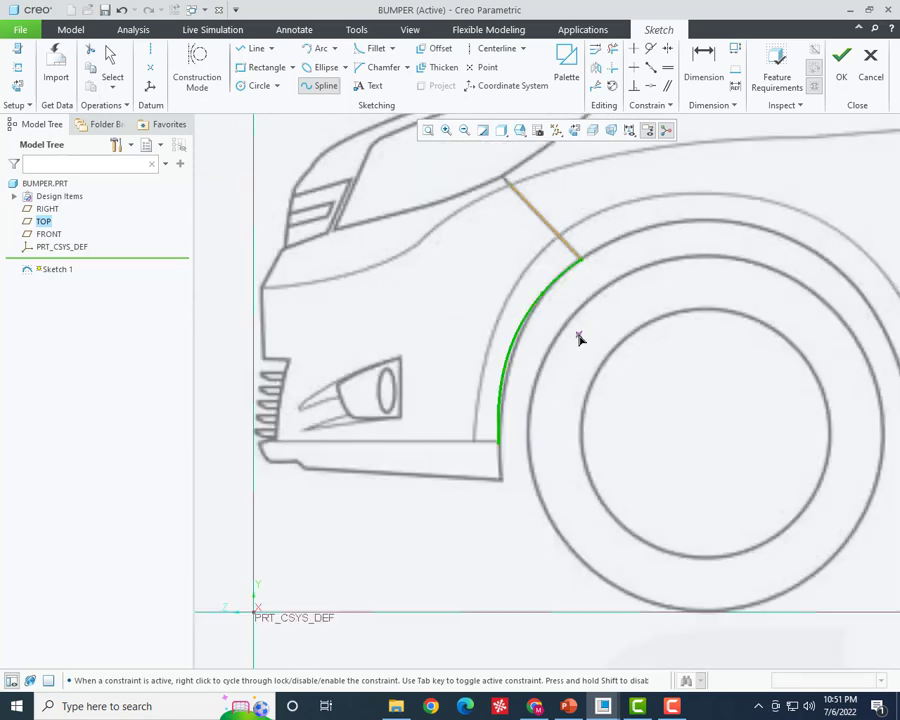
scroll(555, 328, up, 1)
scroll(560, 302, up, 1)
middle_click(560, 301)
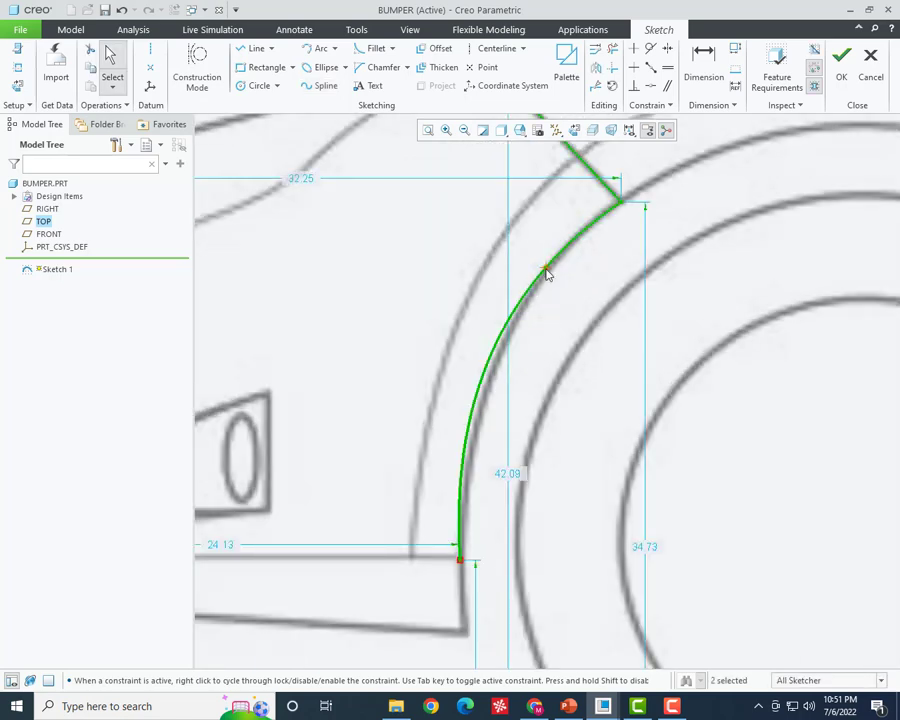
click(552, 277)
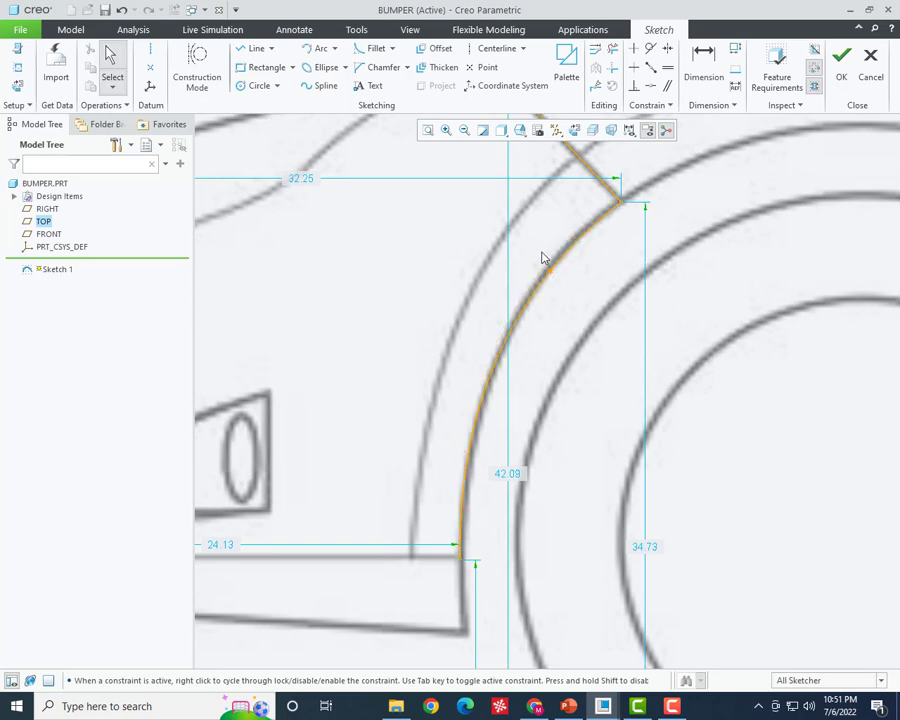
- Draw a straight line from the spline's lower end to the bumper's left edge
scroll(500, 310, down, 2)
scroll(458, 360, up, 3)
scroll(570, 455, down, 1)
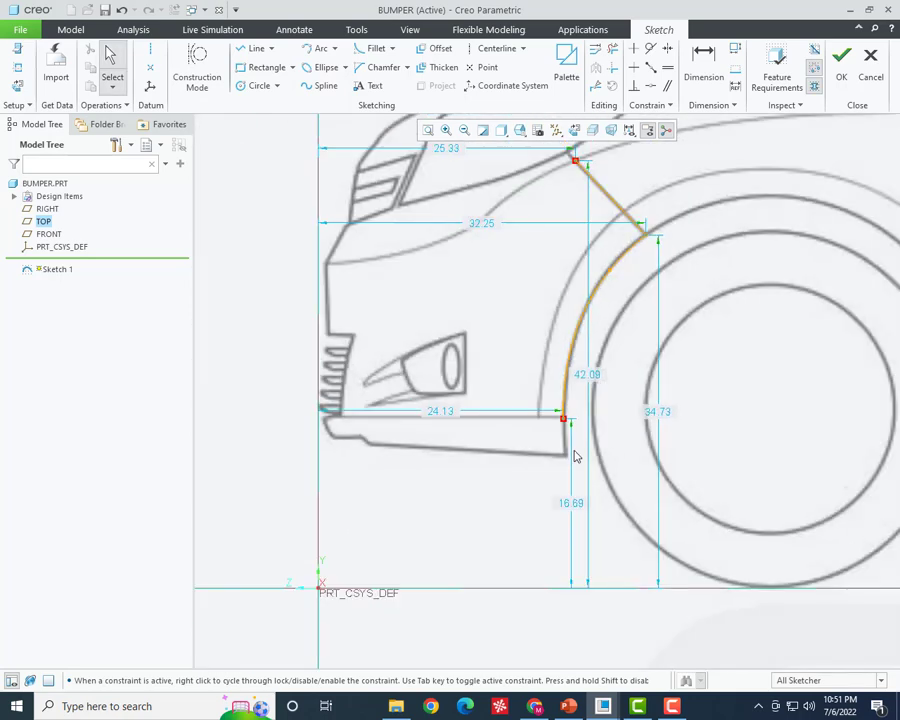
click(250, 48)
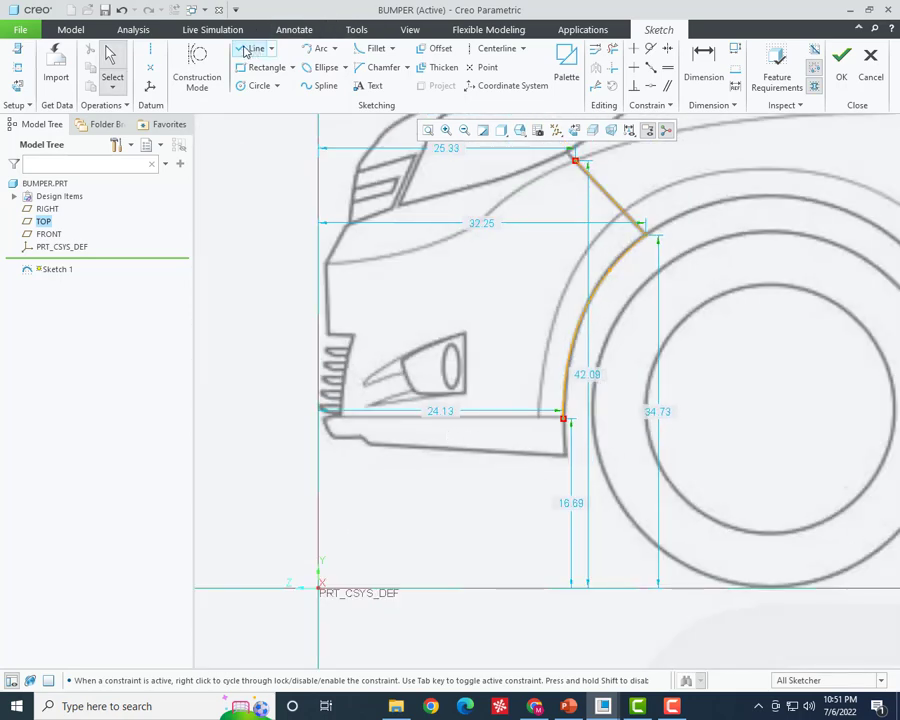
click(564, 420)
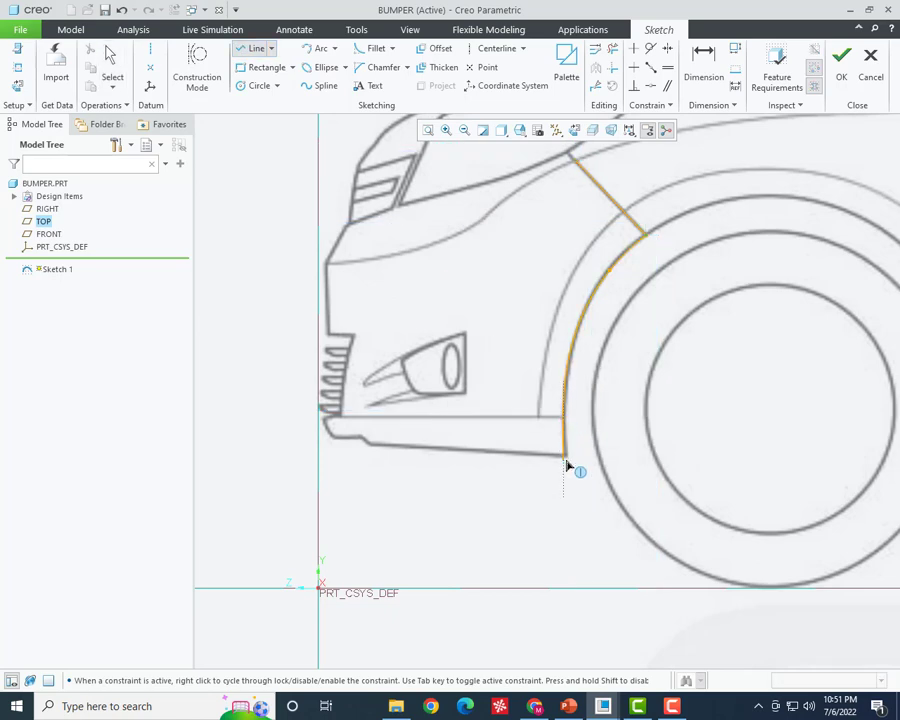
scroll(534, 484, up, 1)
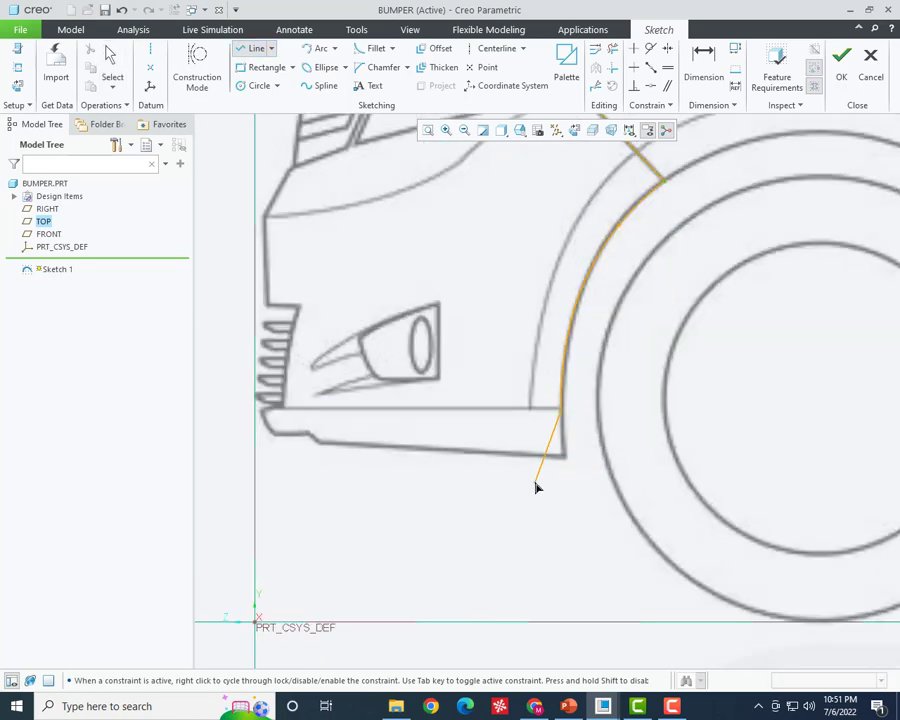
scroll(582, 490, down, 2)
scroll(396, 450, up, 2)
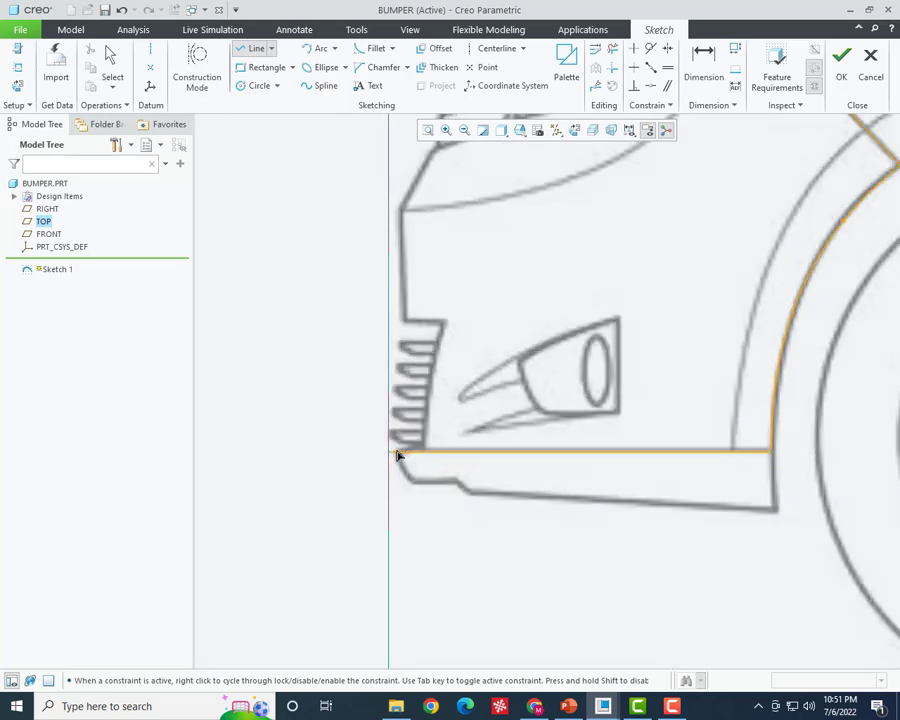
click(397, 455)
middle_click(445, 505)
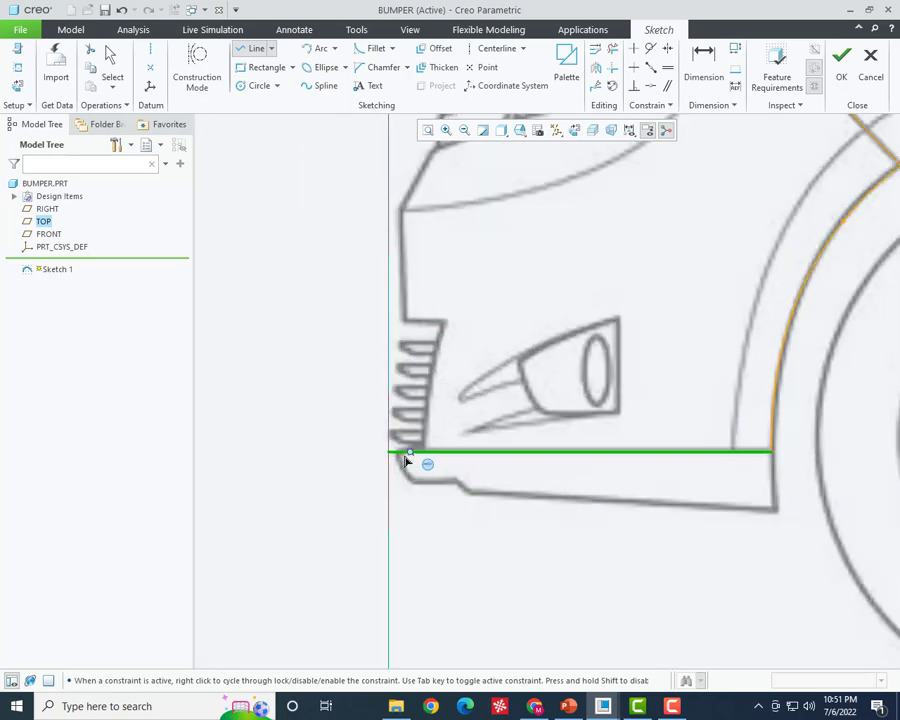
middle_click(364, 400)
scroll(363, 440, down, 2)
scroll(366, 468, down, 1)
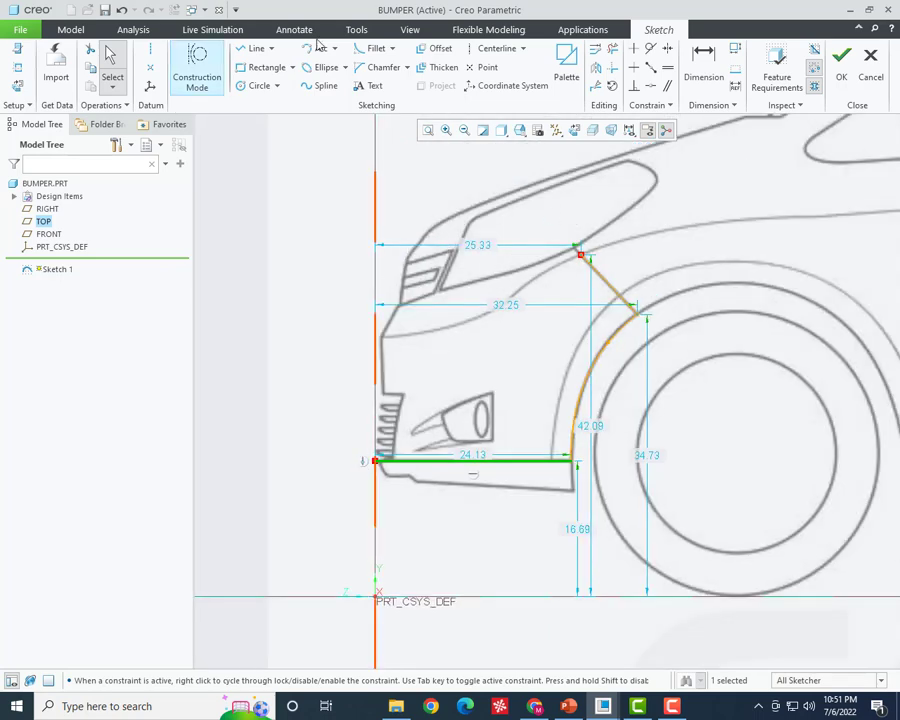
- Trace a spline along the bumper's top edge, ending at its front edge
click(321, 88)
scroll(530, 275, up, 3)
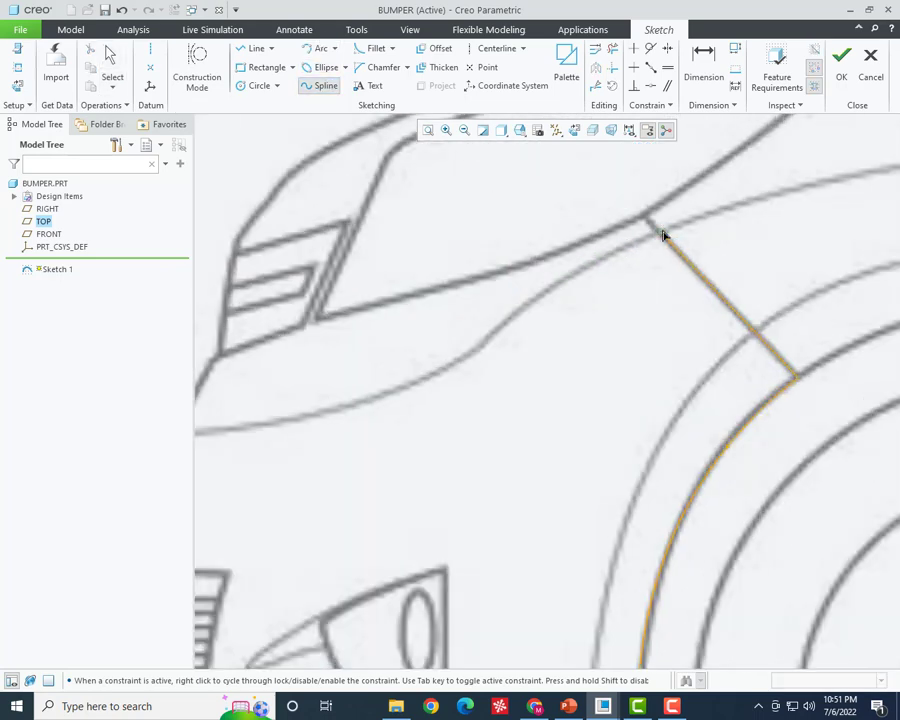
scroll(663, 236, down, 2)
click(610, 270)
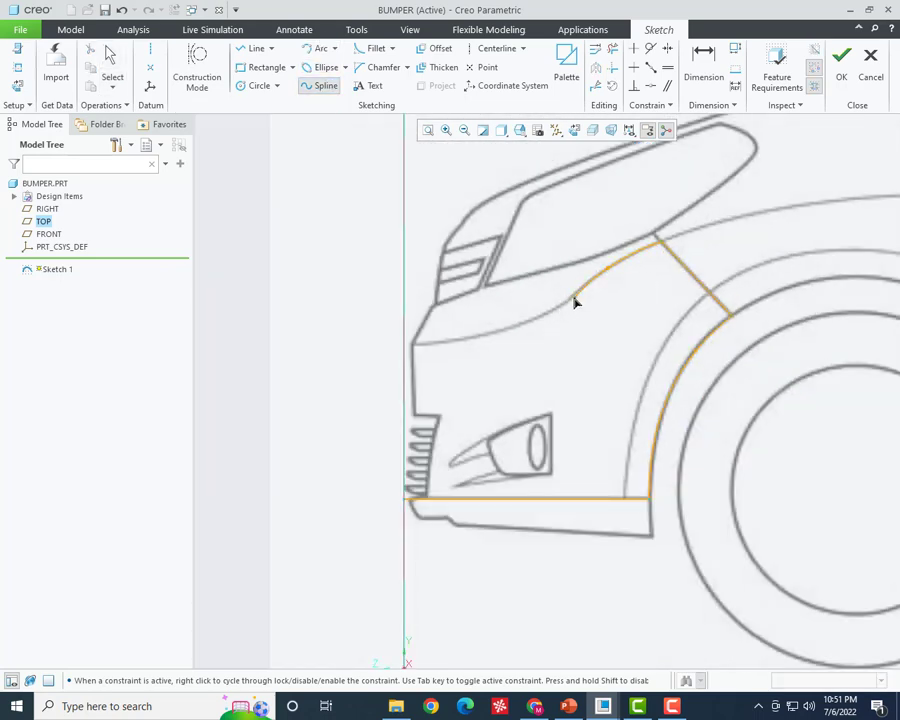
click(573, 301)
scroll(418, 348, up, 3)
click(411, 349)
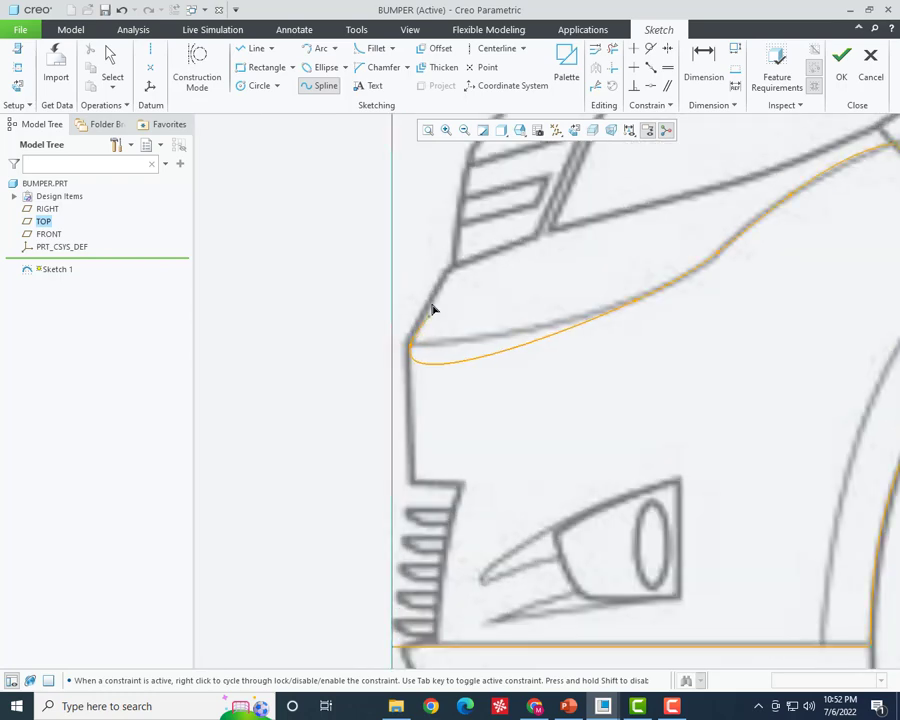
middle_click(426, 266)
scroll(430, 265, down, 2)
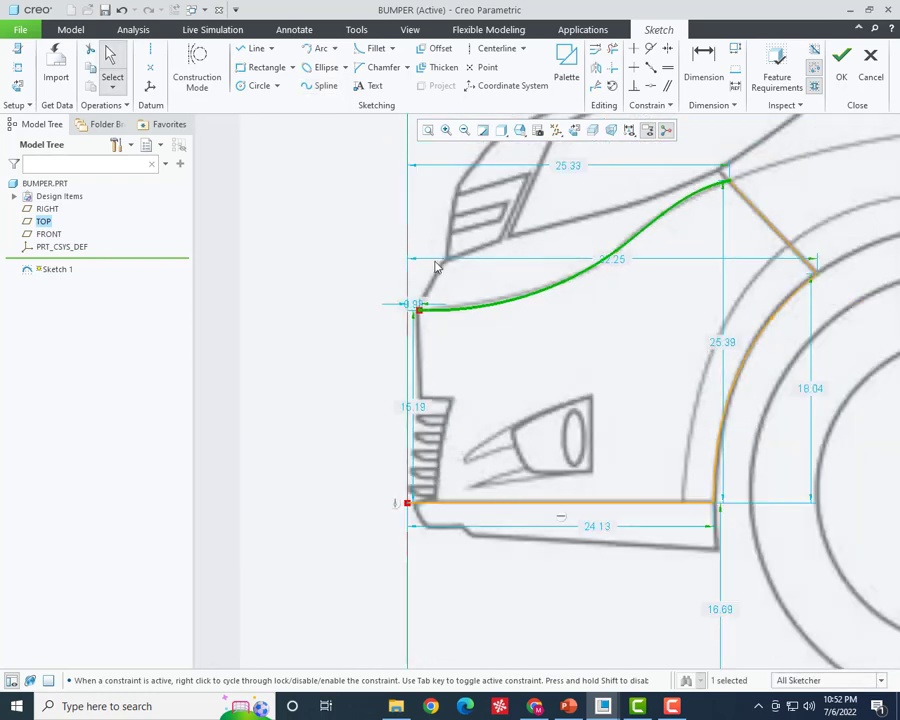
- Draw the front-face spline down to the bottom line, closing the profile
click(321, 85)
scroll(447, 307, up, 5)
scroll(446, 350, down, 5)
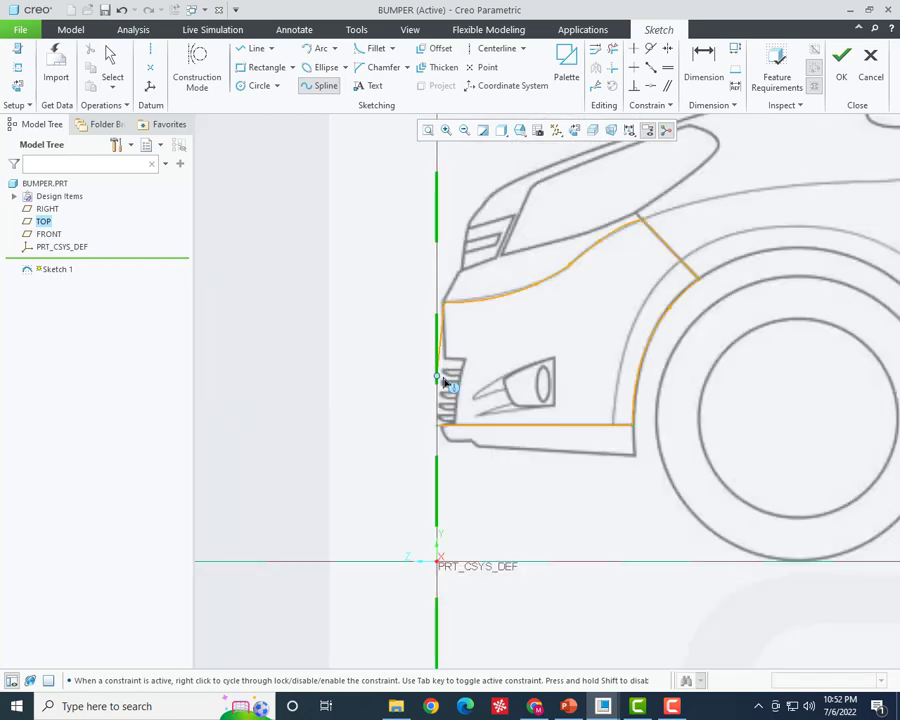
scroll(444, 375, up, 4)
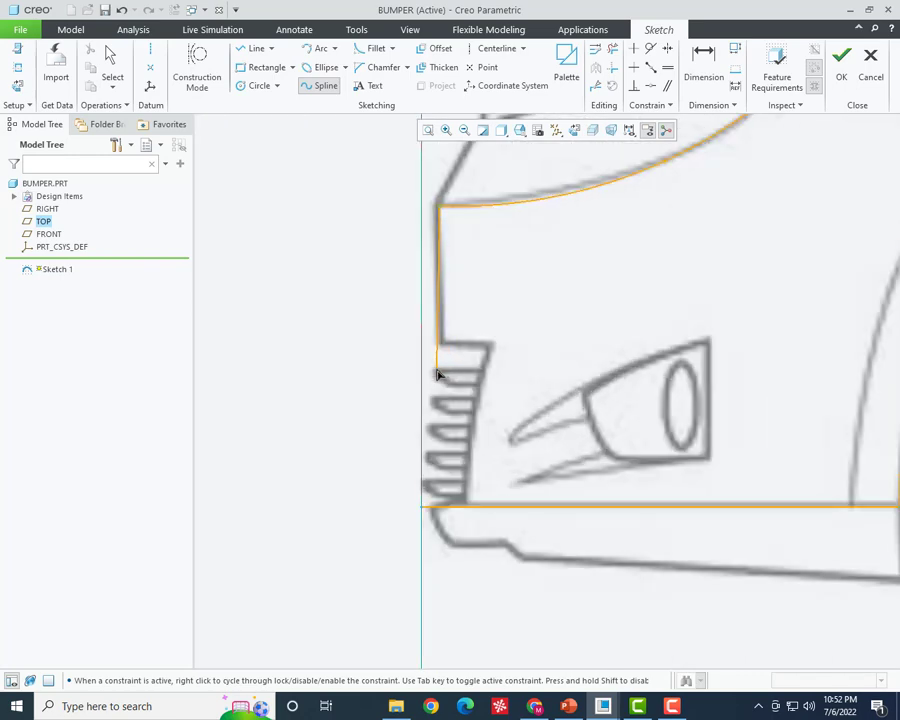
click(427, 507)
middle_click(484, 410)
middle_click(337, 436)
scroll(337, 436, down, 3)
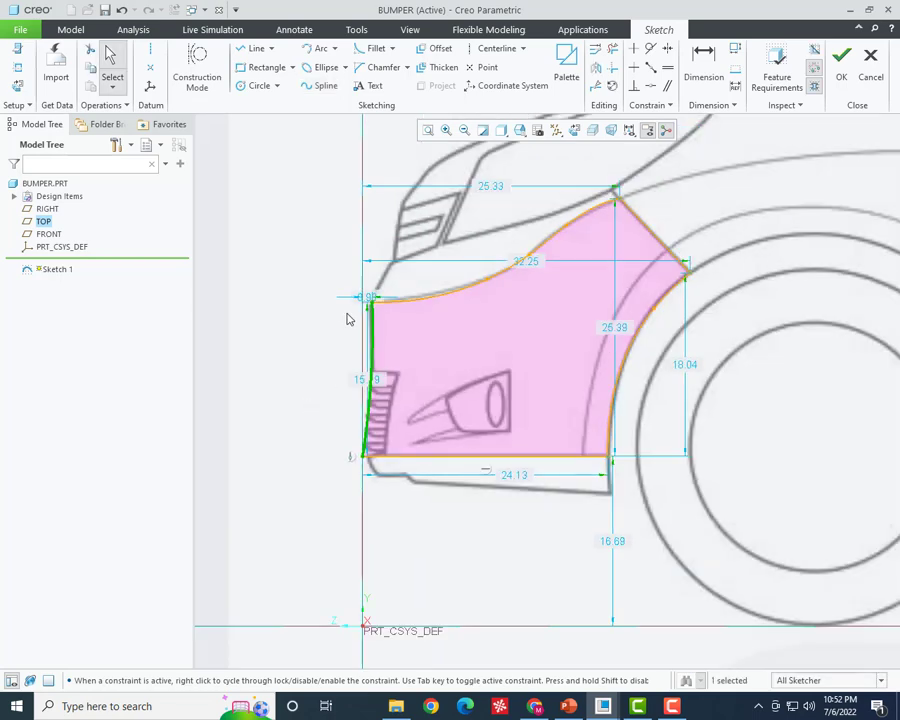
scroll(347, 319, up, 4)
- Round the top width to 25, the vertical dimensions to 18 and 25, and the width to 32
scroll(341, 355, down, 3)
click(320, 310)
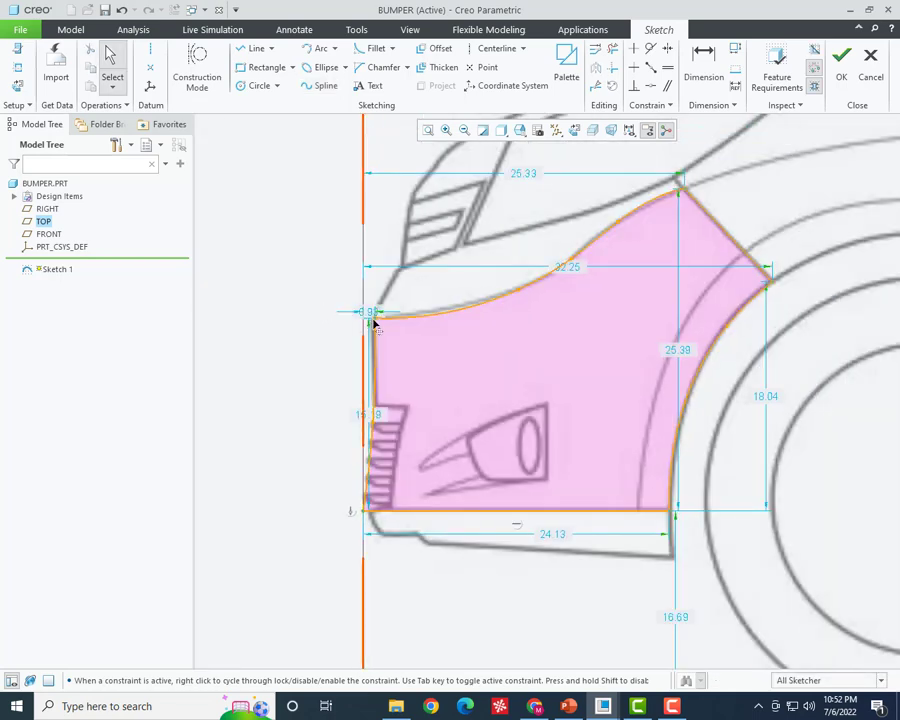
double_click(523, 173)
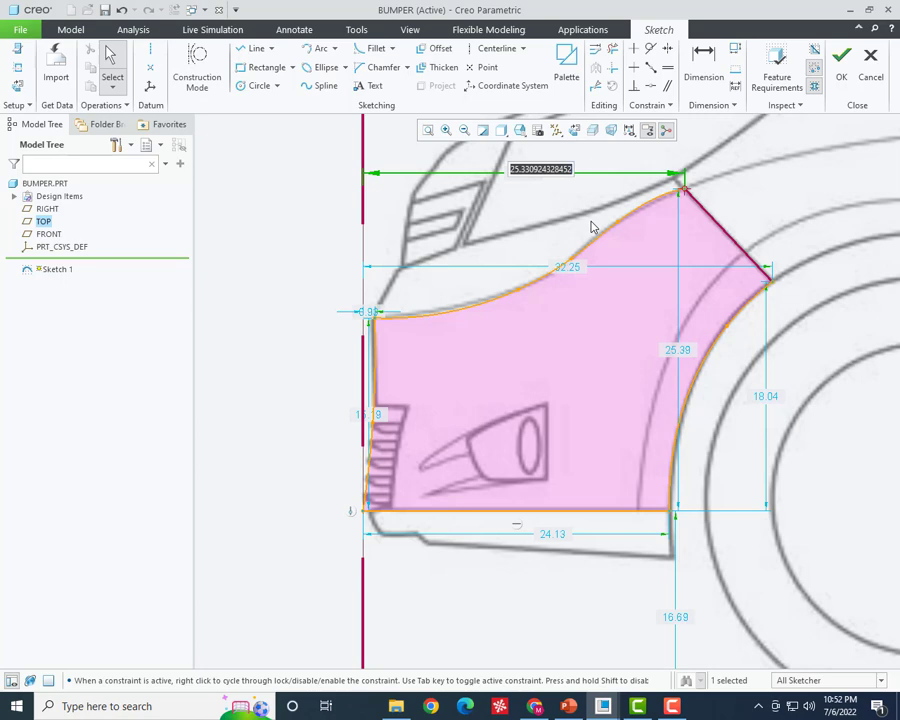
text(25)
key(Return)
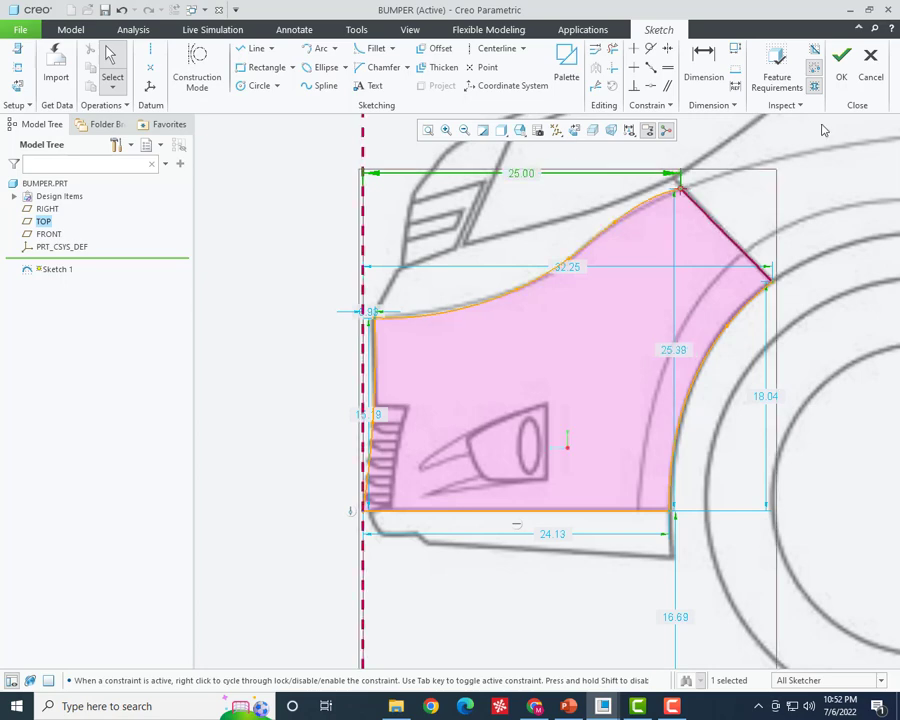
double_click(765, 397)
text(1)
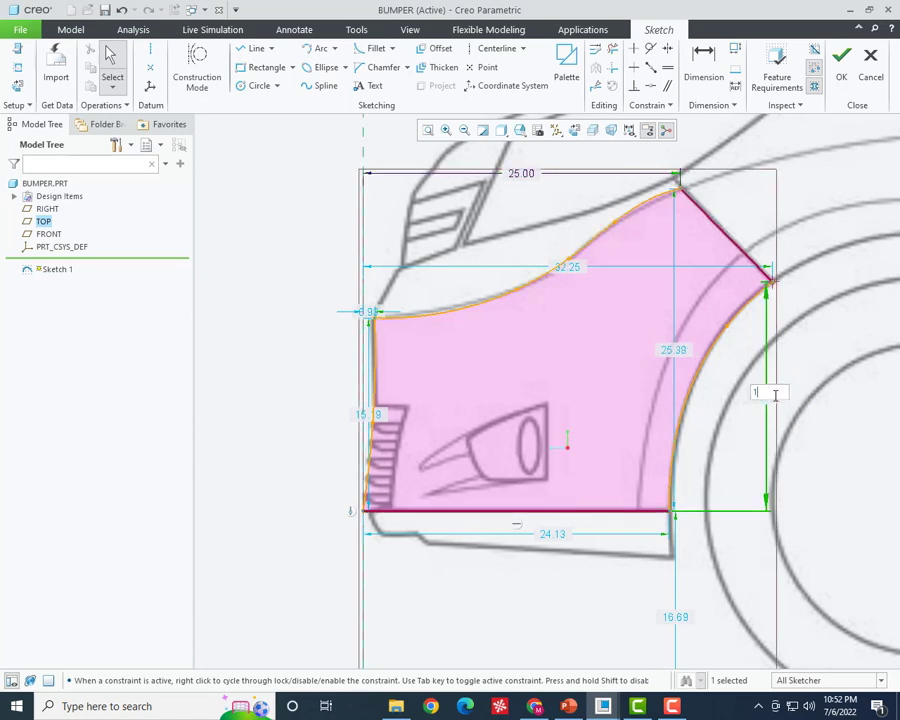
text(8.0)
double_click(676, 351)
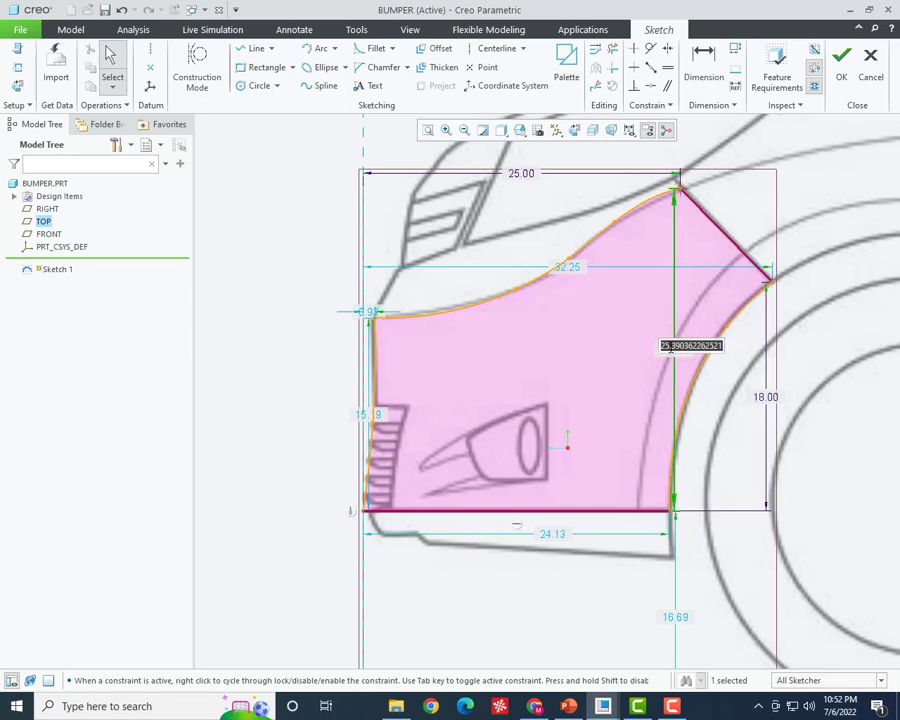
text(25)
key(Return)
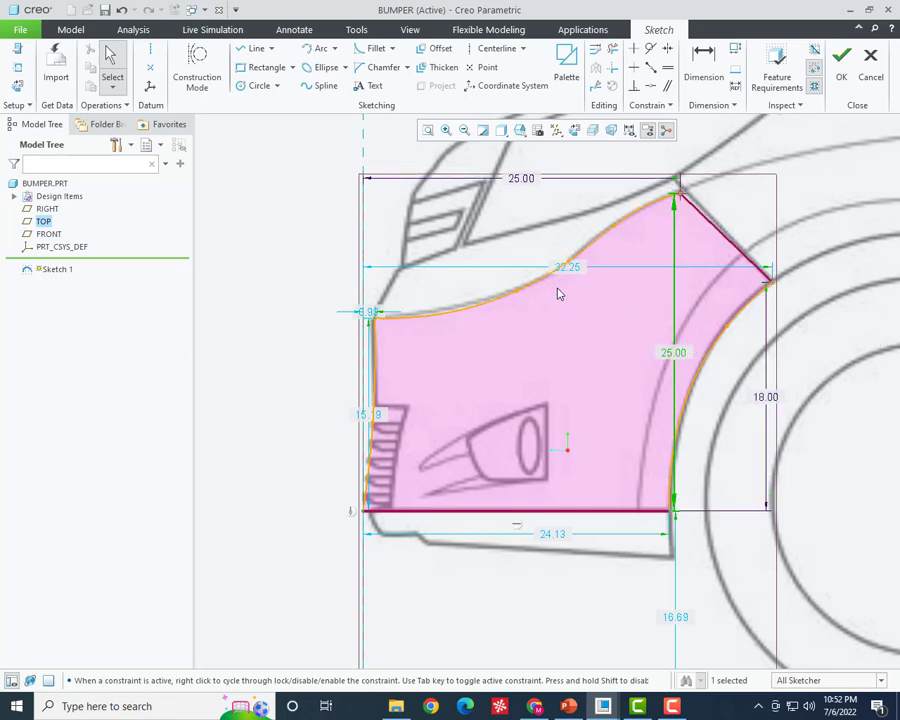
double_click(576, 272)
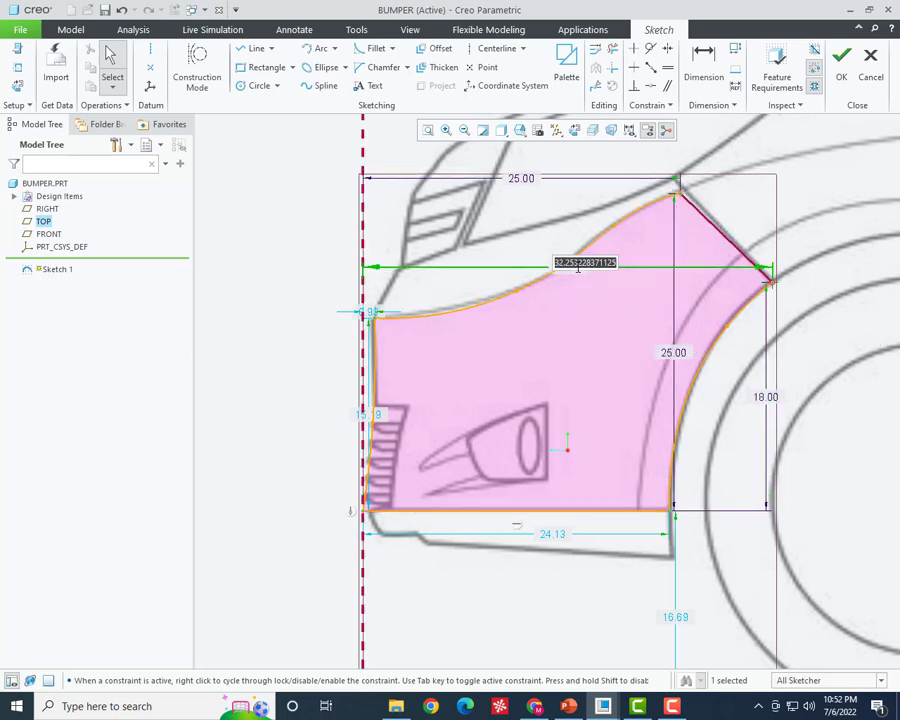
text(32)
key(Return)
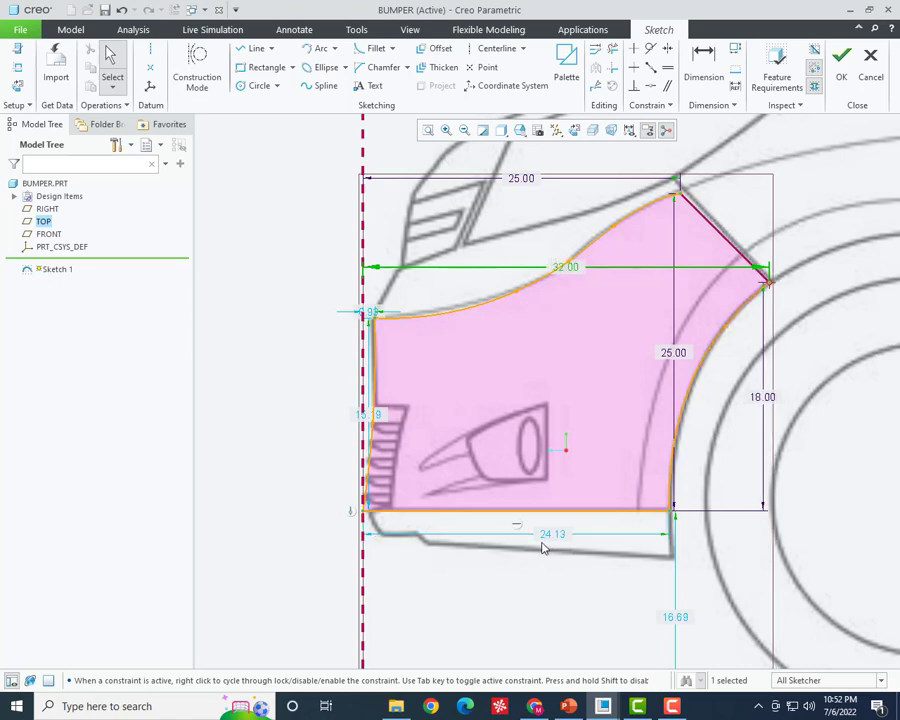
- Set the bottom length to 24, front height to 15 and the offset to 16.5
double_click(558, 534)
text(24)
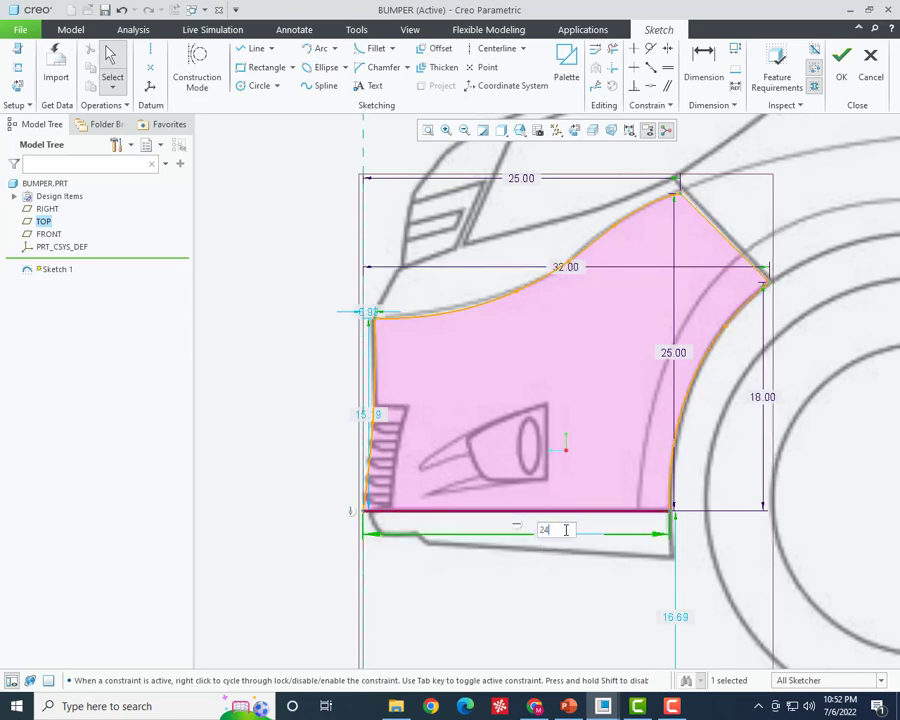
key(Return)
scroll(418, 316, down, 2)
scroll(374, 374, up, 3)
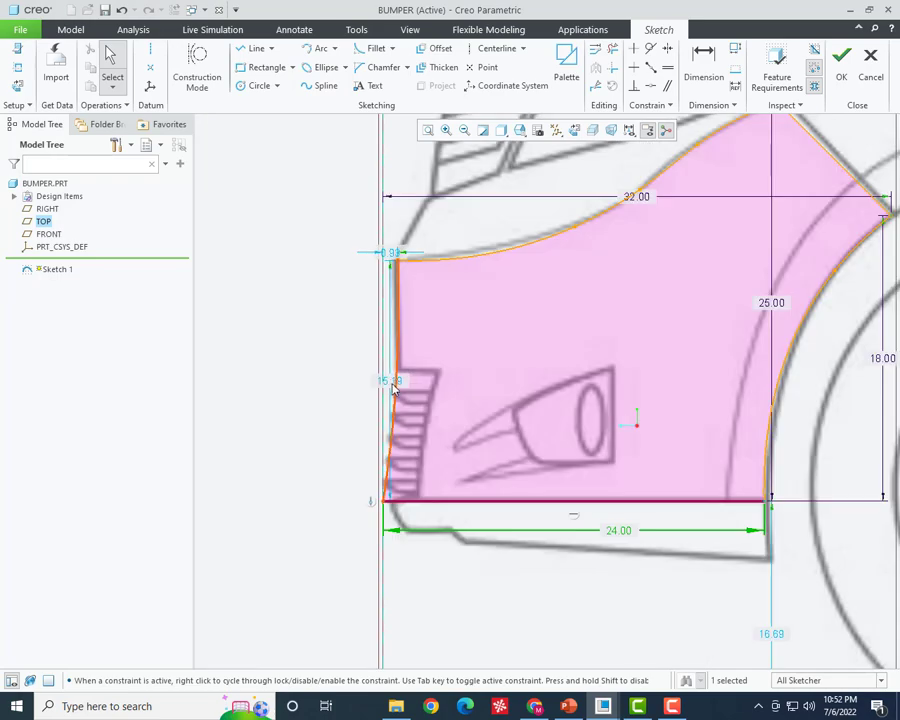
drag(390, 383, 486, 386)
double_click(490, 385)
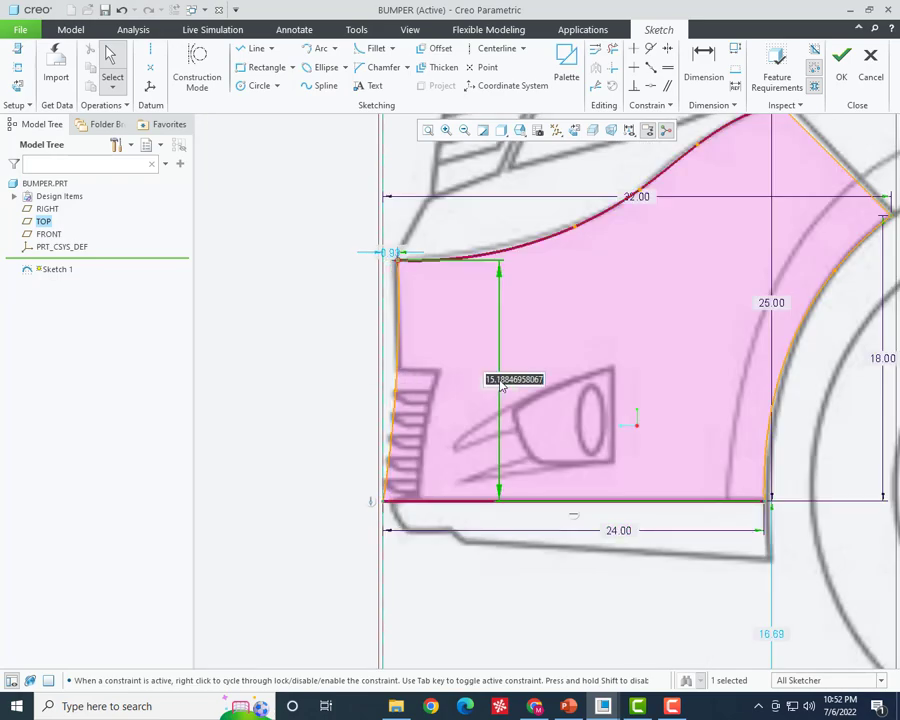
text(15)
key(Return)
scroll(477, 323, down, 2)
scroll(595, 460, up, 2)
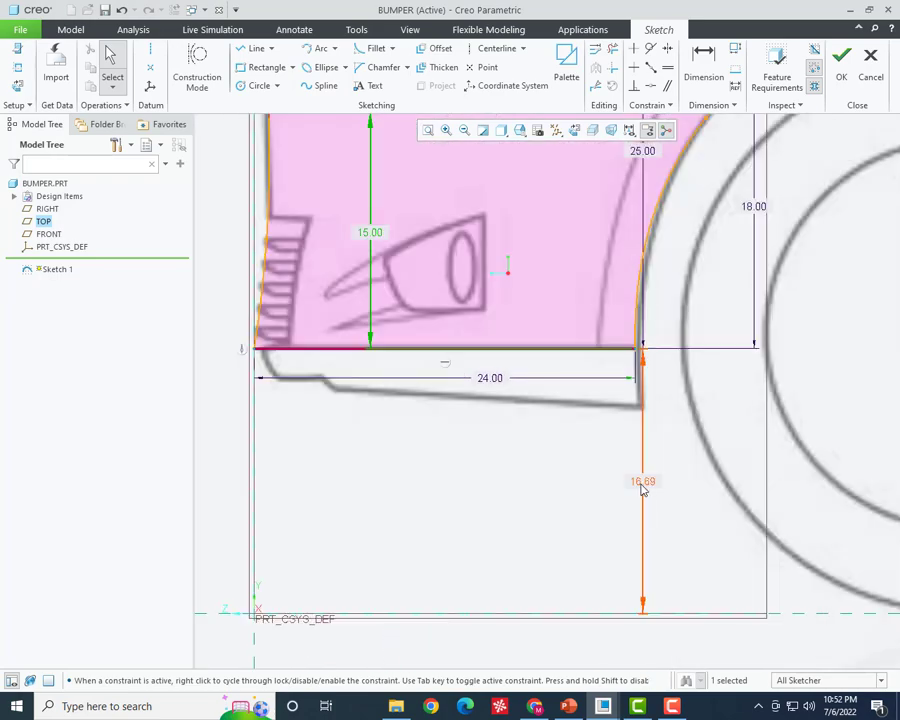
double_click(650, 480)
text(16.5)
key(Return)
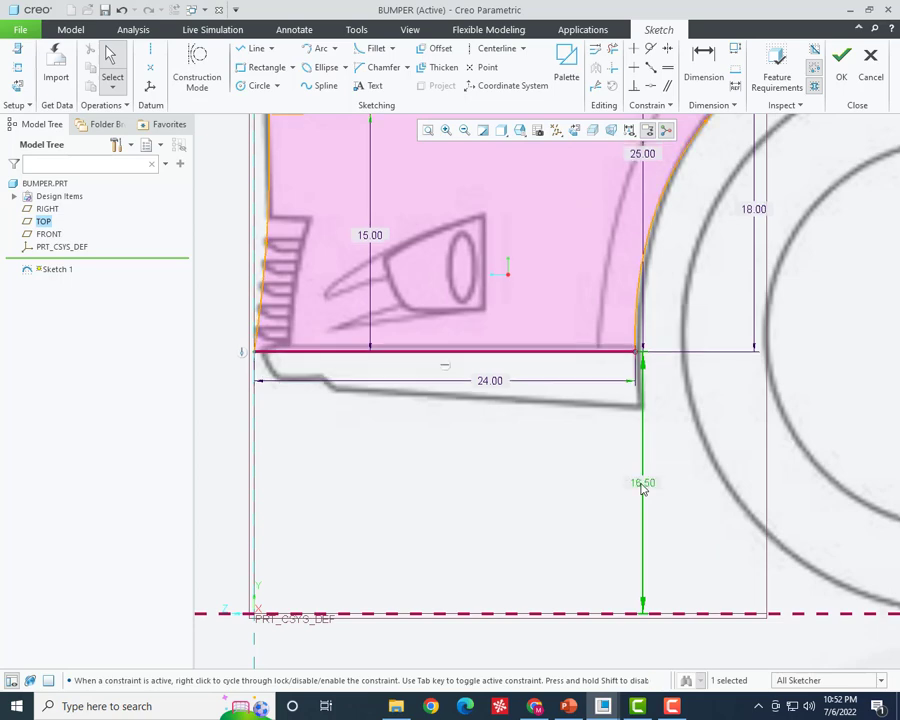
scroll(632, 488, down, 3)
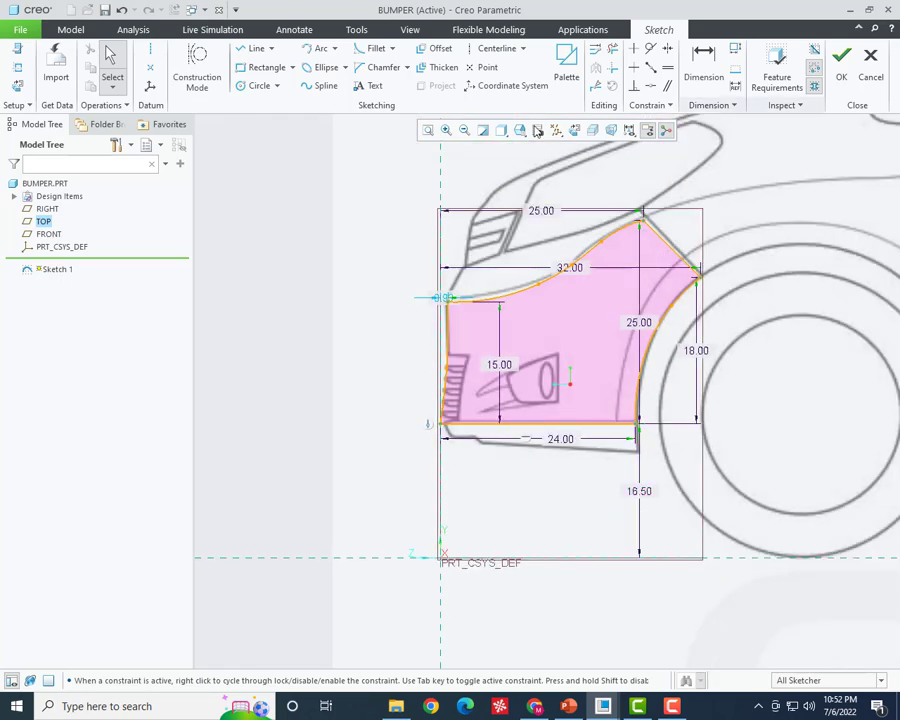
- Drag the top spline's front endpoint to a 1.00 offset and move the 32.00 dimension clear
scroll(650, 277, up, 1)
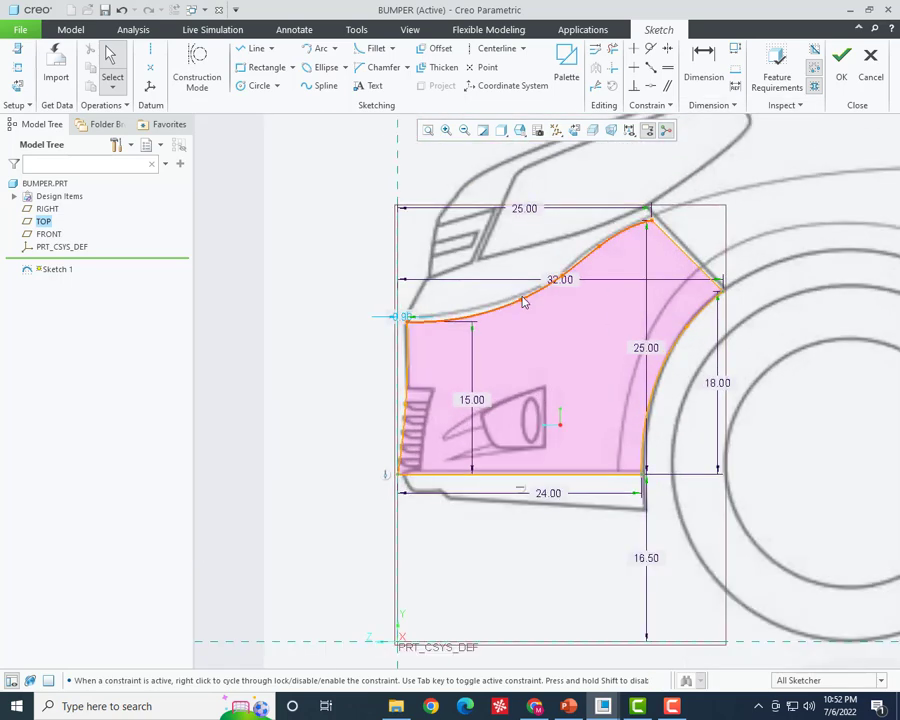
scroll(521, 305, up, 2)
drag(525, 309, 525, 310)
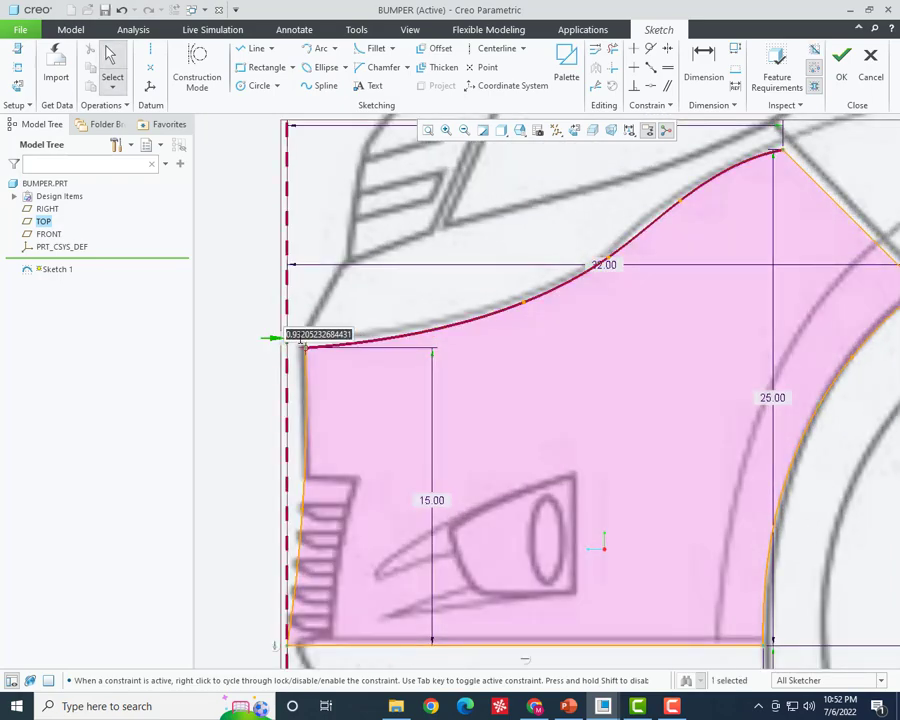
drag(302, 340, 301, 338)
scroll(379, 430, down, 5)
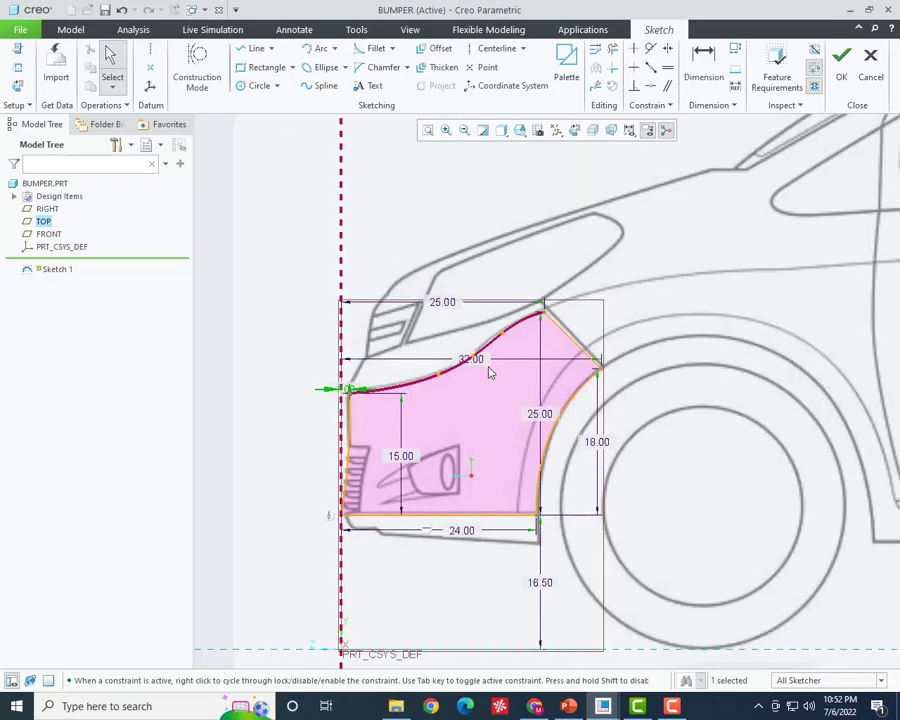
scroll(486, 370, up, 3)
drag(531, 340, 570, 306)
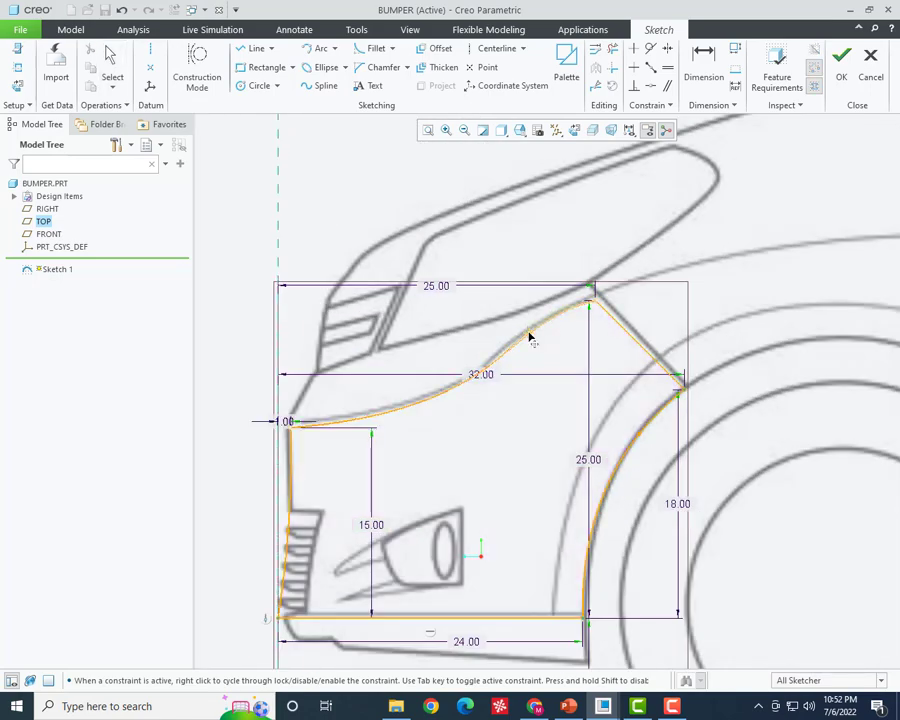
scroll(570, 306, down, 3)
scroll(655, 487, up, 1)
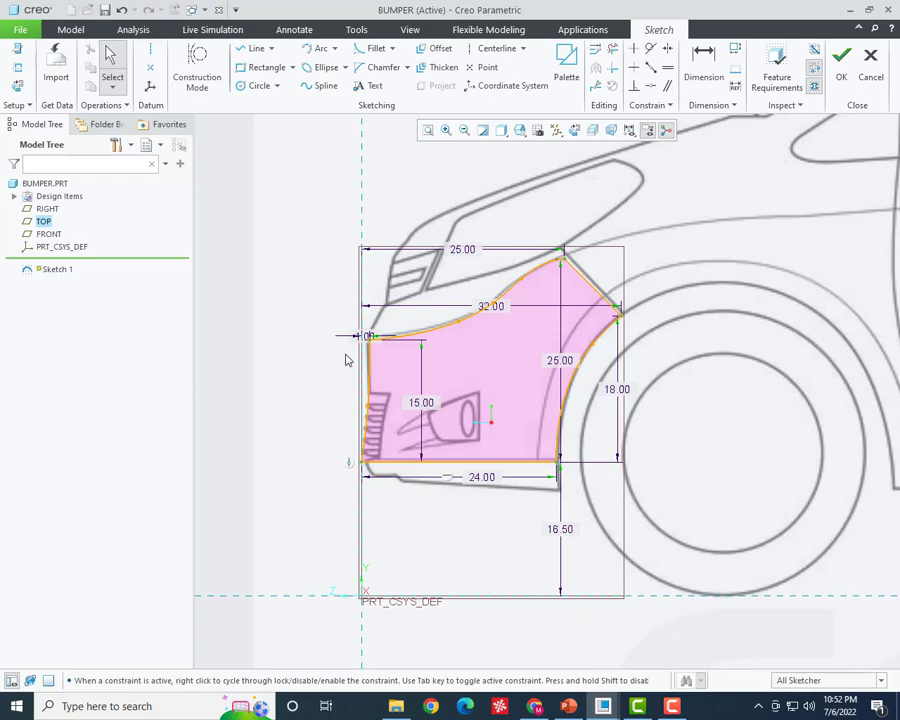
scroll(368, 337, up, 2)
mouse_move(366, 336)
mouse_down()
mouse_move(325, 320)
mouse_move(318, 355)
mouse_up()
scroll(335, 366, down, 3)
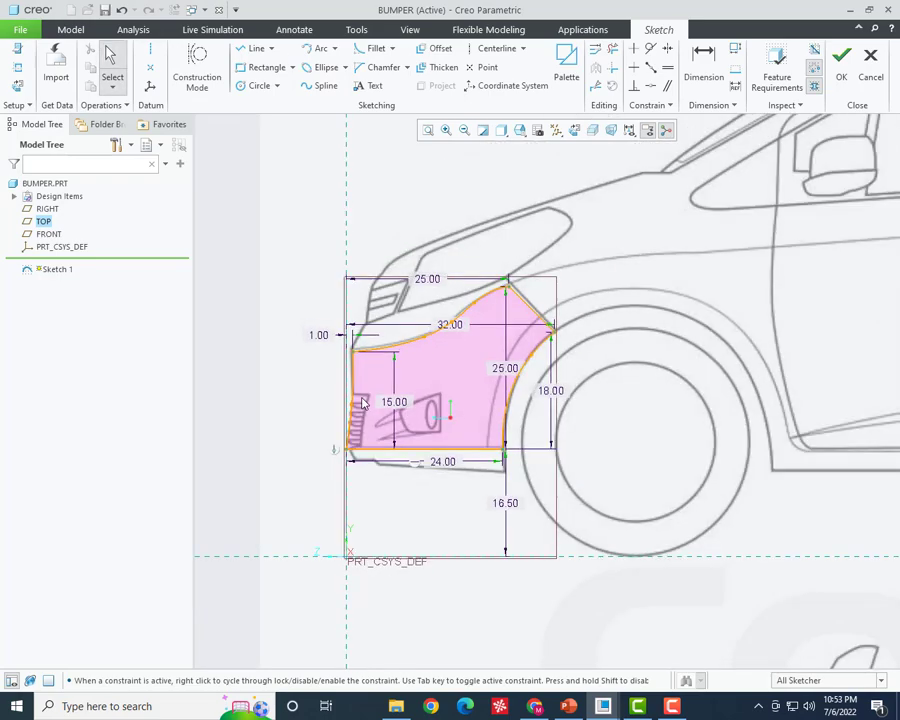
scroll(476, 330, up, 1)
drag(476, 311, 477, 341)
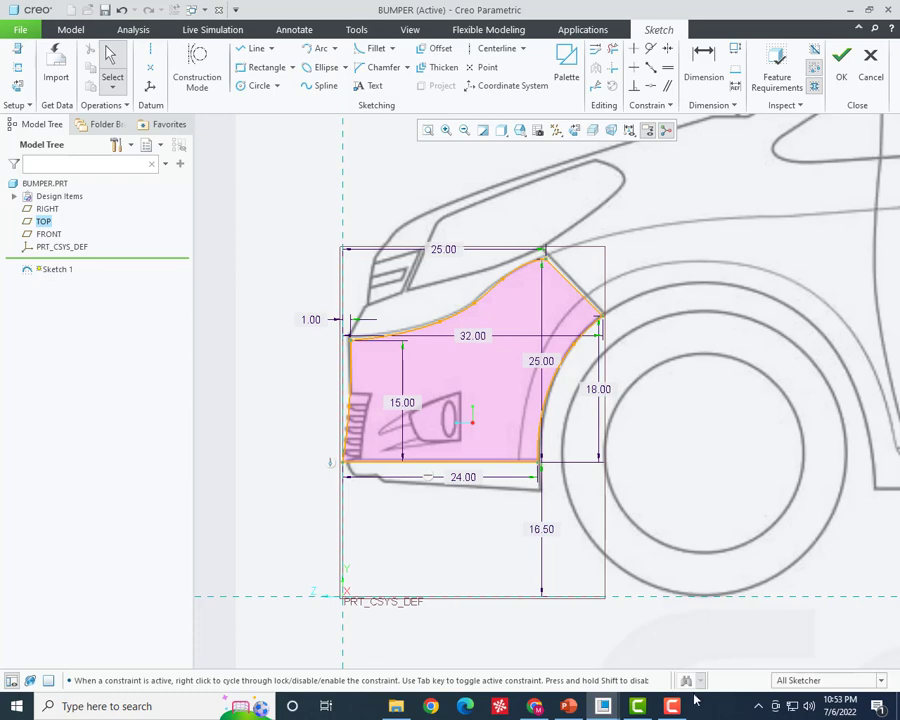
- Paste the bumper sketch screenshot onto the PowerPoint slide, enlarge it, and return to Creo
click(568, 706)
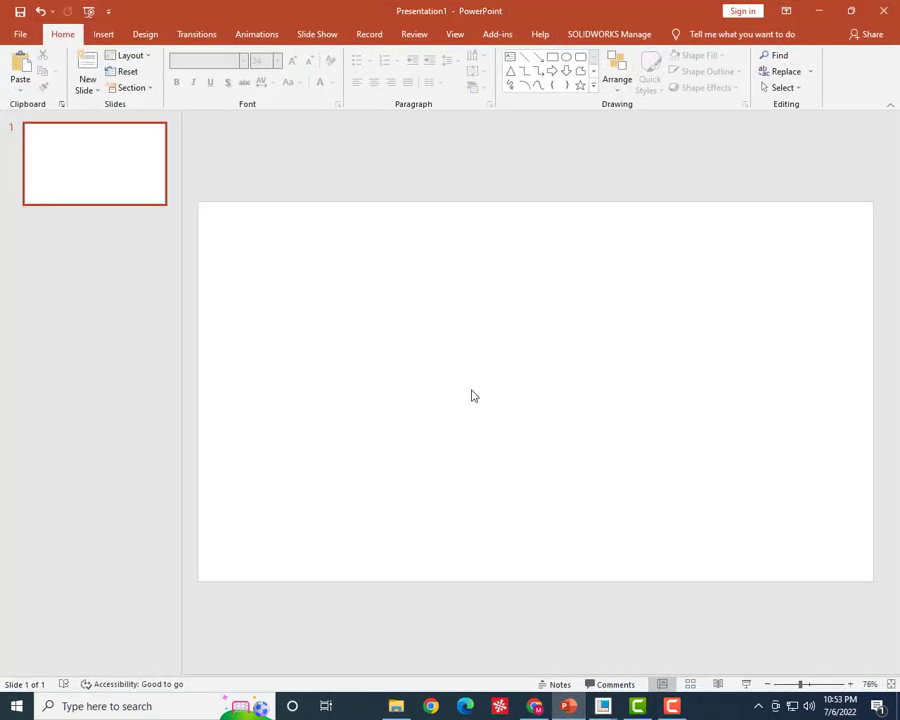
key(ctrl+v)
drag(604, 406, 598, 425)
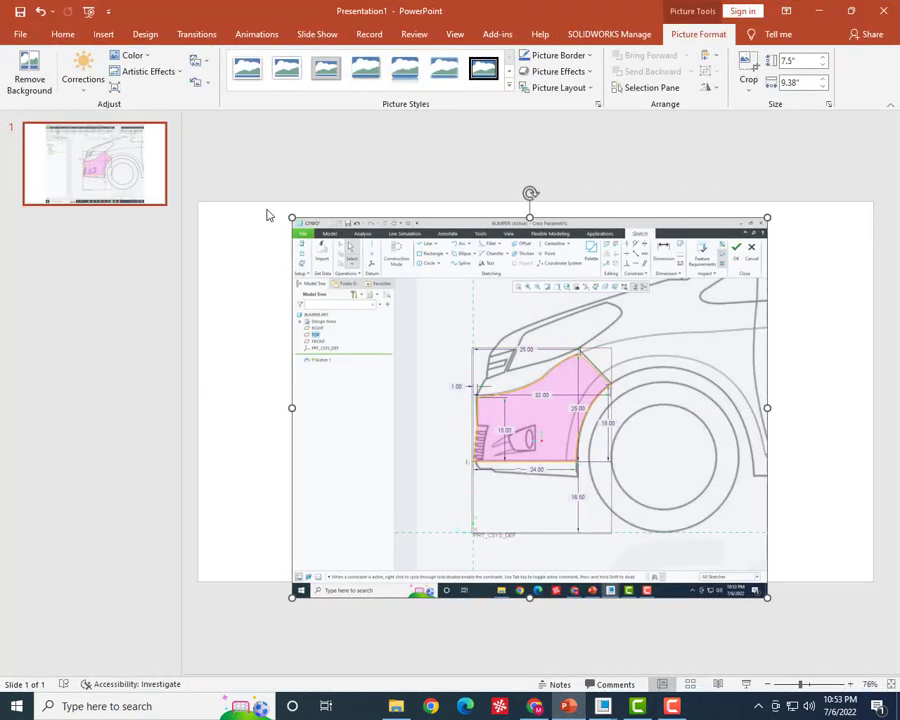
mouse_move(292, 216)
mouse_down()
mouse_move(255, 171)
mouse_move(227, 165)
mouse_up()
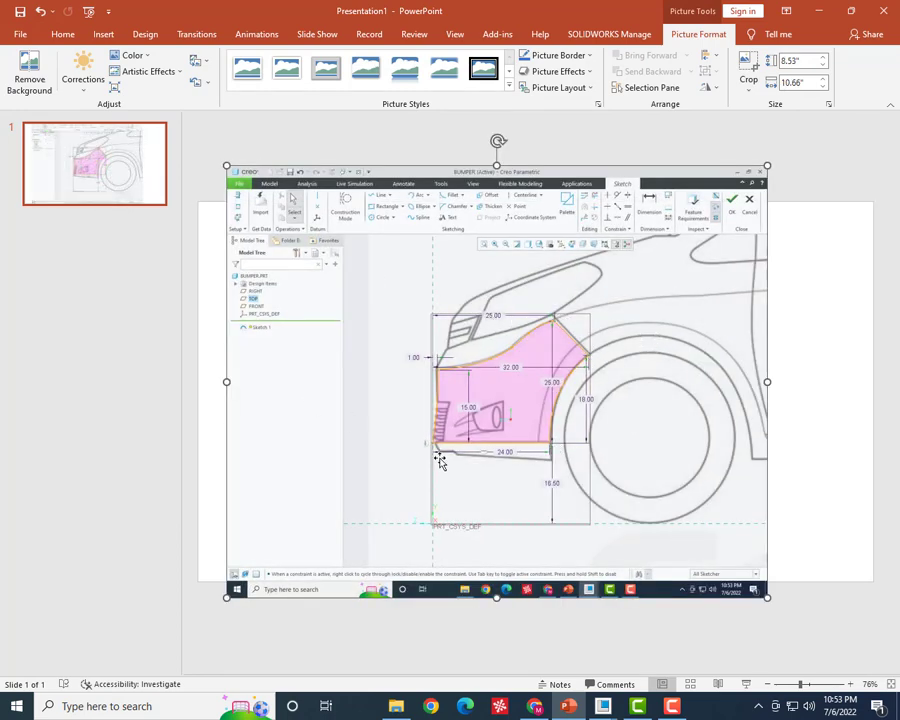
key(alt+Tab)
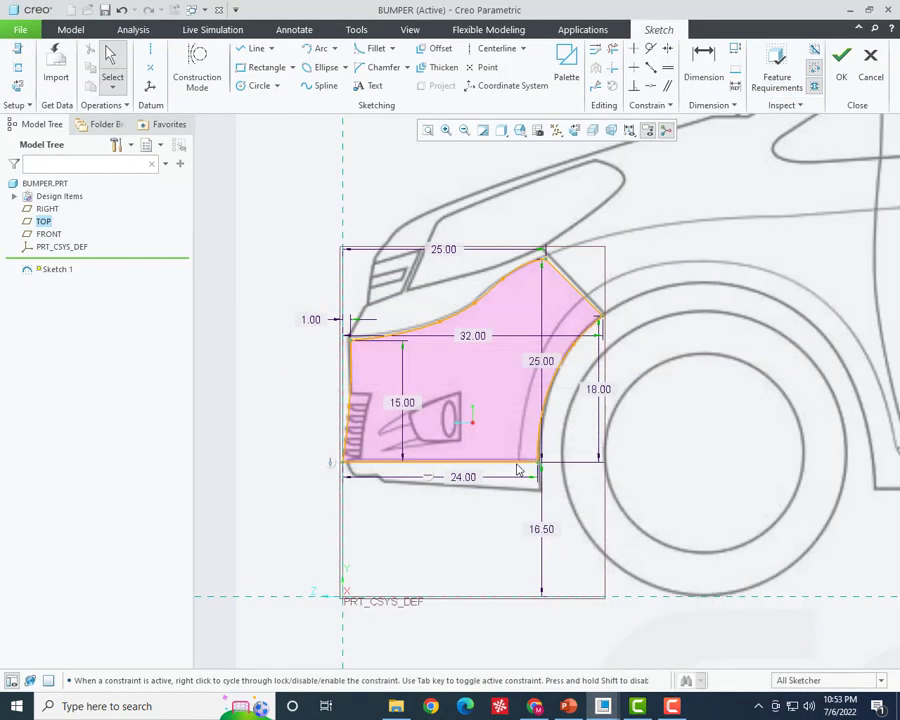
- Accept Sketch 1 with OK, orbit the model, and begin a new Sketch 2
scroll(402, 506, up, 3)
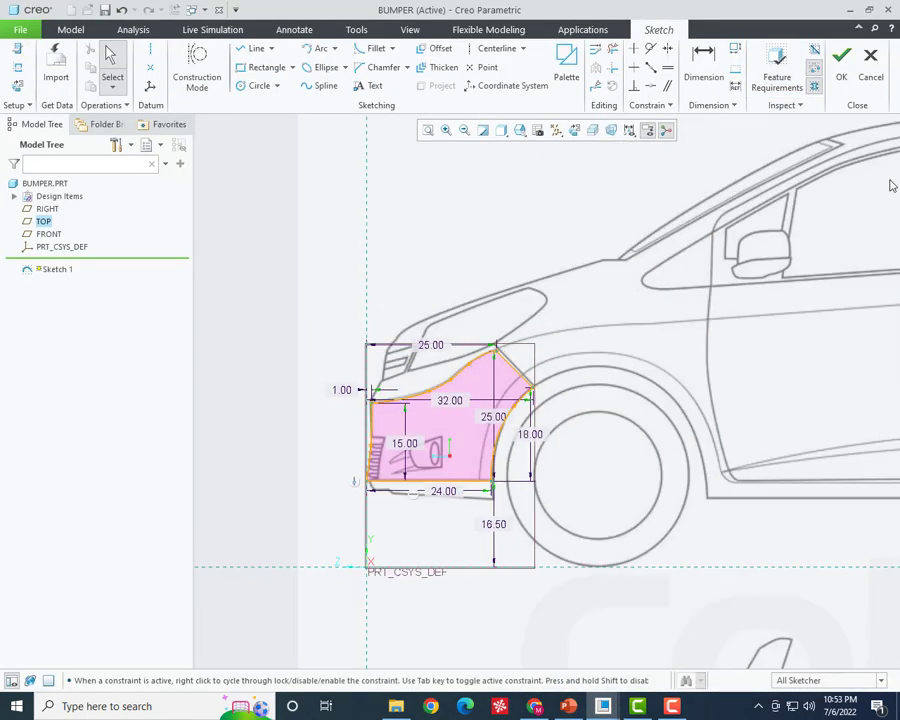
click(841, 60)
mouse_move(421, 453)
middle_down()
mouse_move(464, 436)
mouse_move(472, 460)
mouse_move(317, 375)
middle_up()
mouse_move(476, 409)
middle_down()
mouse_move(498, 358)
mouse_move(520, 376)
mouse_move(538, 360)
mouse_move(530, 358)
mouse_move(566, 349)
mouse_move(548, 344)
mouse_move(538, 356)
middle_up()
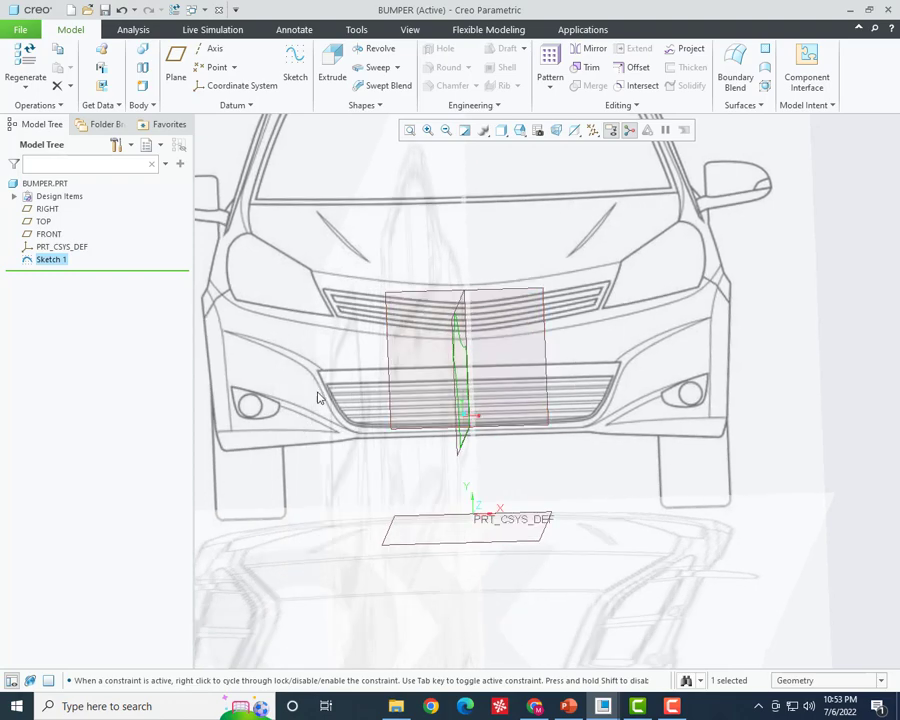
click(295, 62)
scroll(528, 424, down, 2)
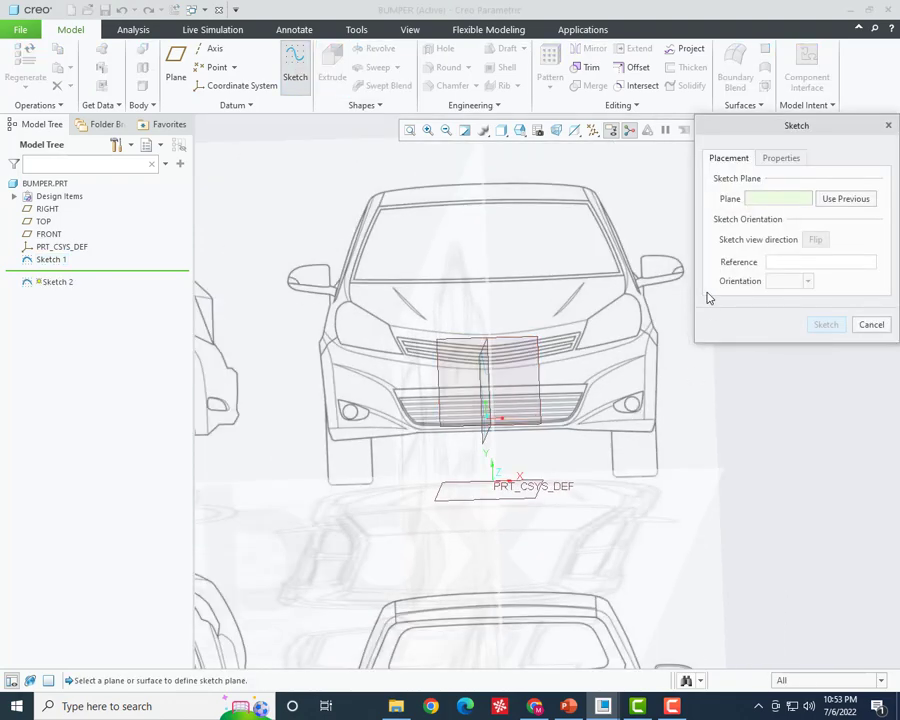
- Accept the picked plane for Sketch 2 and orbit to an angled view of the car front
click(532, 345)
middle_click(719, 408)
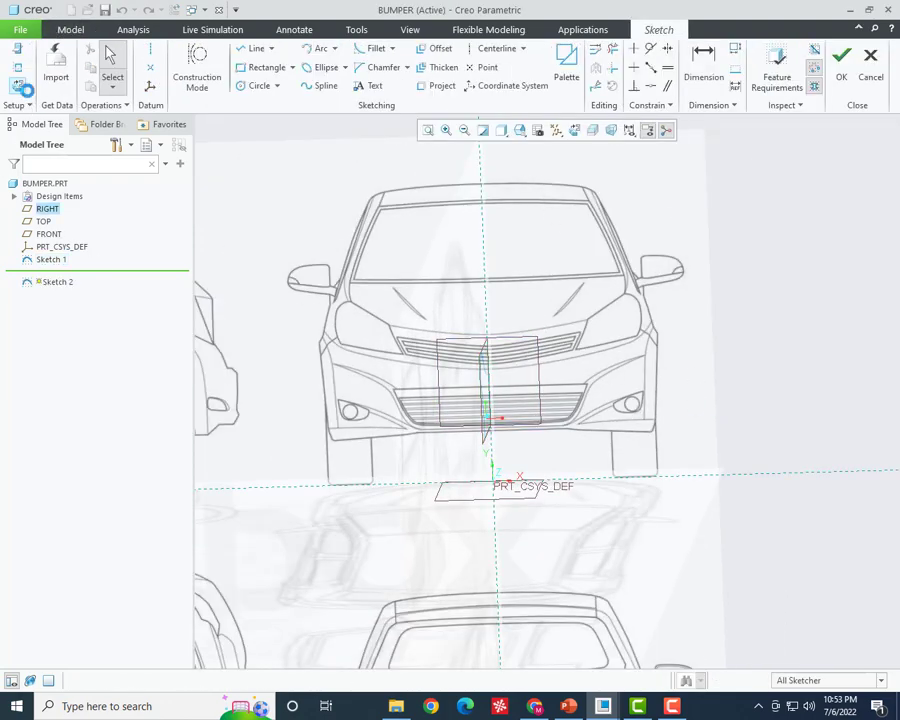
scroll(575, 412, up, 2)
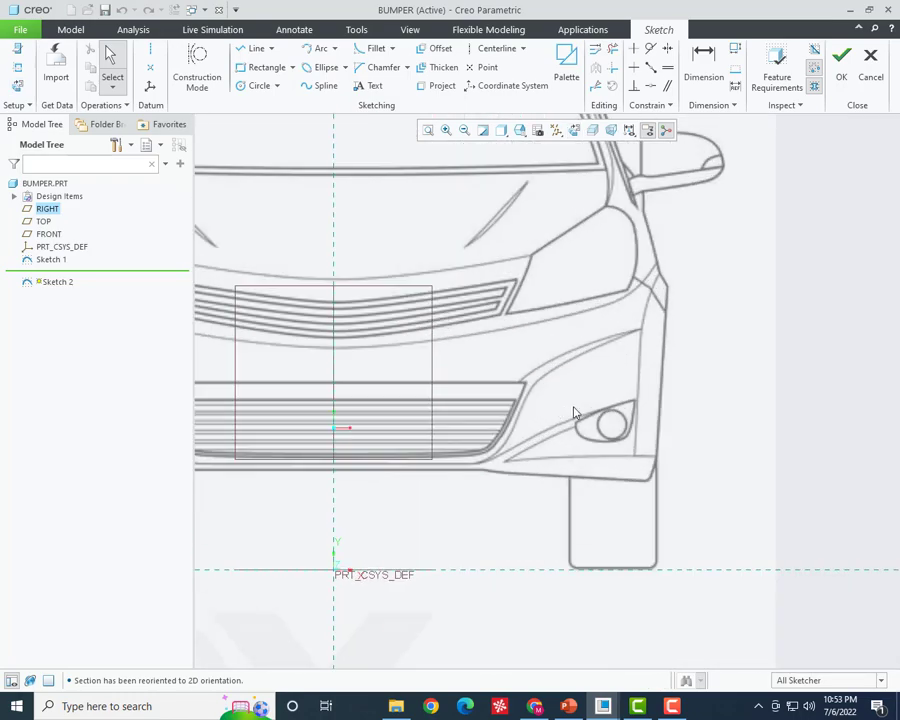
click(318, 86)
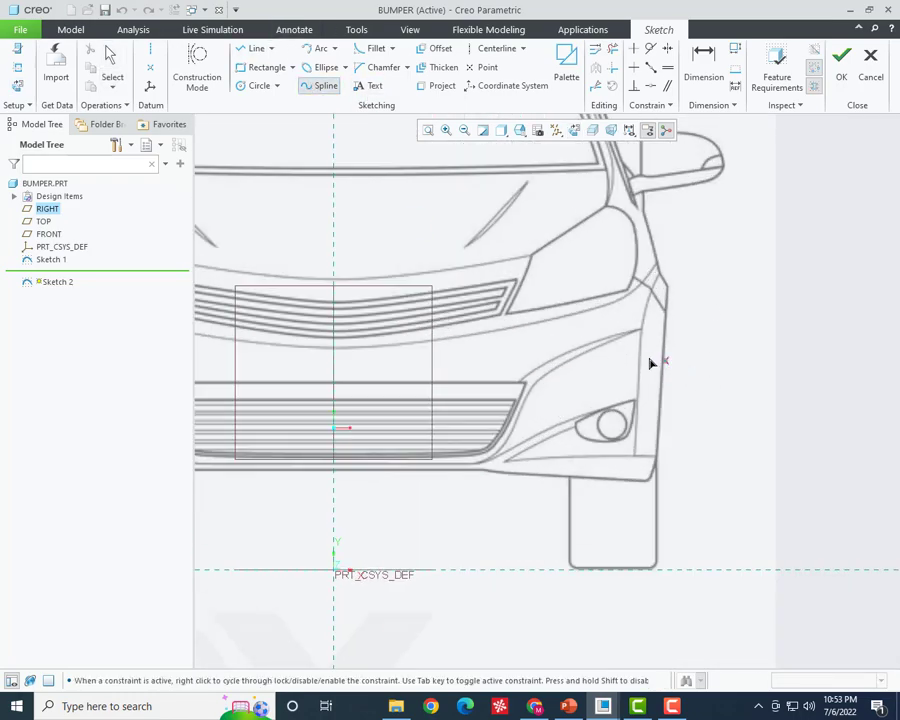
middle_click(709, 373)
scroll(709, 373, down, 3)
mouse_move(727, 374)
middle_down()
mouse_move(699, 374)
mouse_move(448, 293)
middle_up()
scroll(455, 297, up, 2)
scroll(461, 291, up, 2)
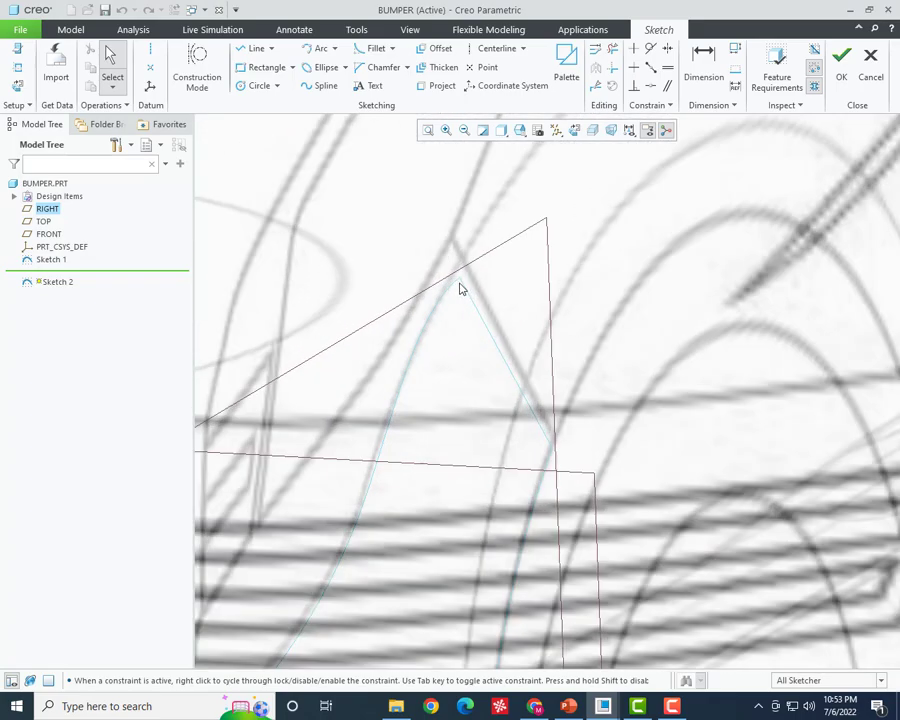
scroll(499, 314, down, 4)
mouse_move(562, 345)
middle_down()
mouse_move(536, 357)
mouse_move(504, 313)
middle_up()
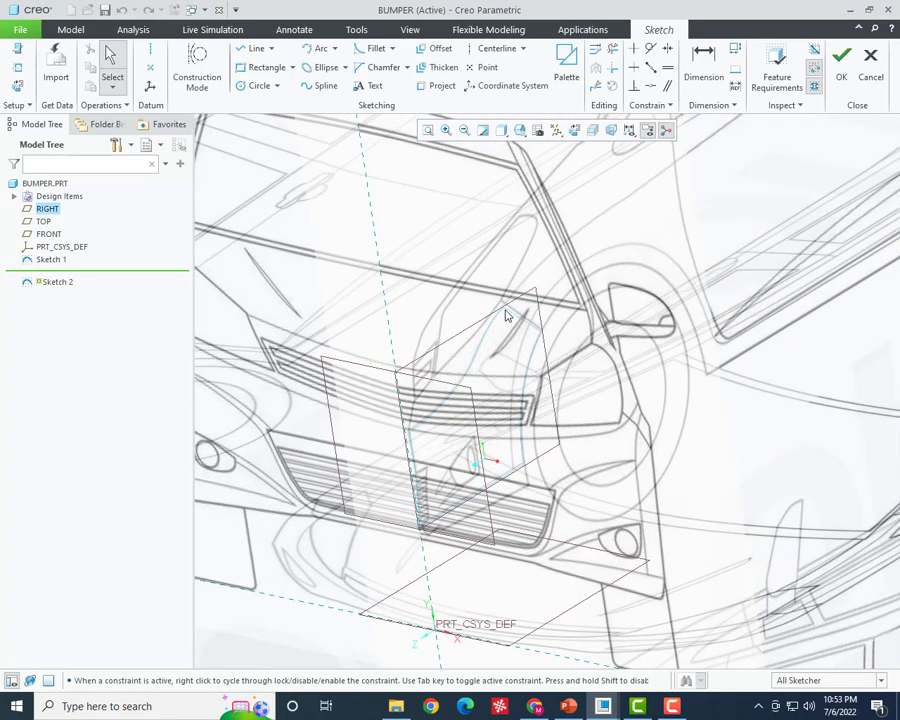
- Add three Sketch 1 curve endpoints as references alongside RIGHT and TOP
click(17, 86)
click(17, 67)
scroll(497, 359, up, 3)
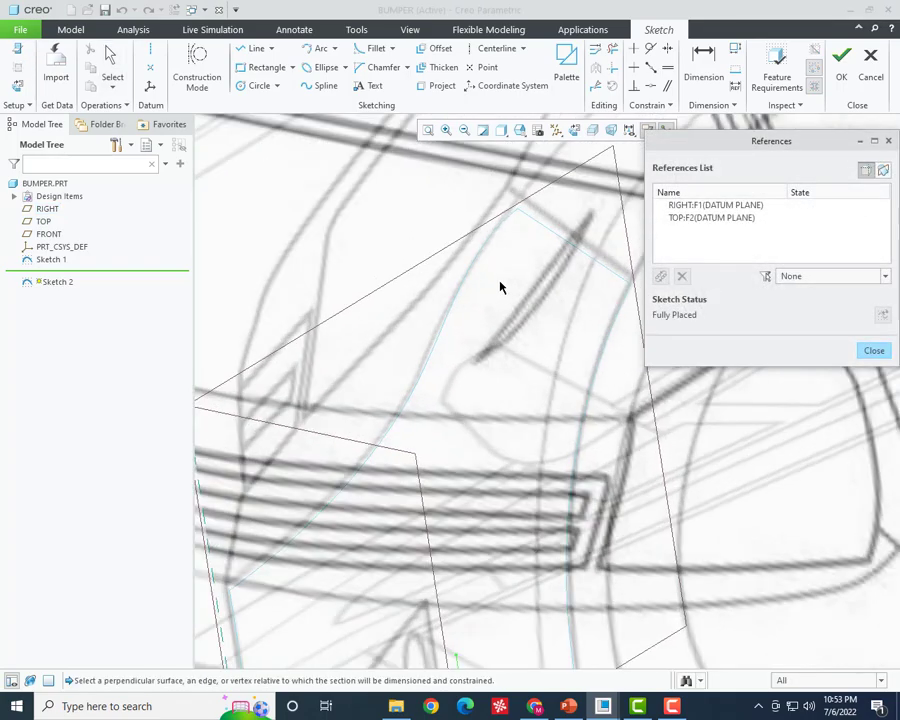
click(515, 212)
mouse_move(508, 238)
middle_down()
mouse_move(574, 270)
mouse_move(570, 262)
mouse_move(531, 343)
middle_up()
click(570, 262)
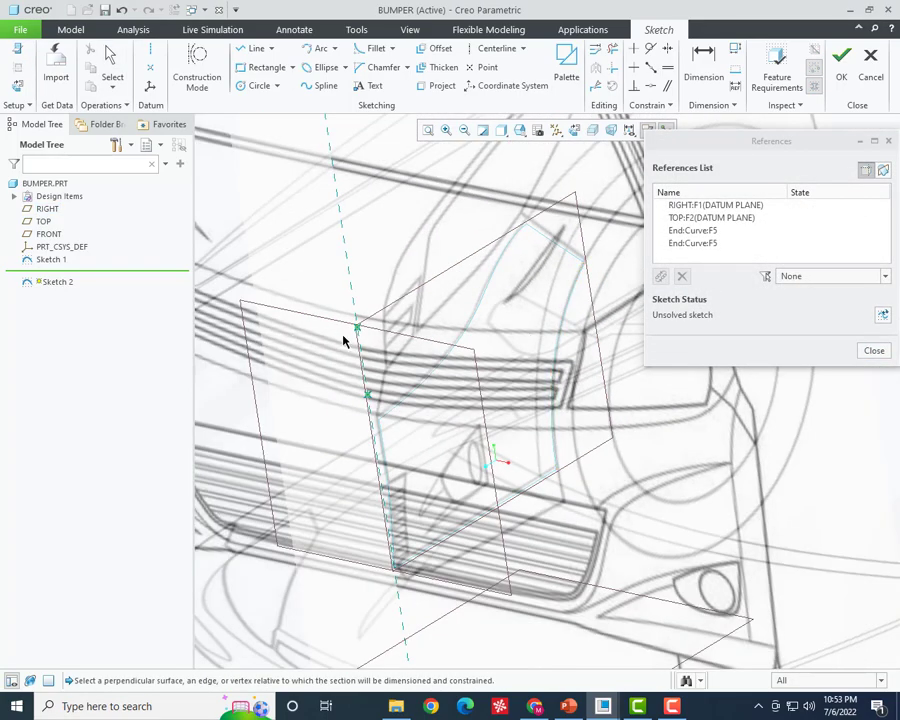
scroll(482, 364, up, 3)
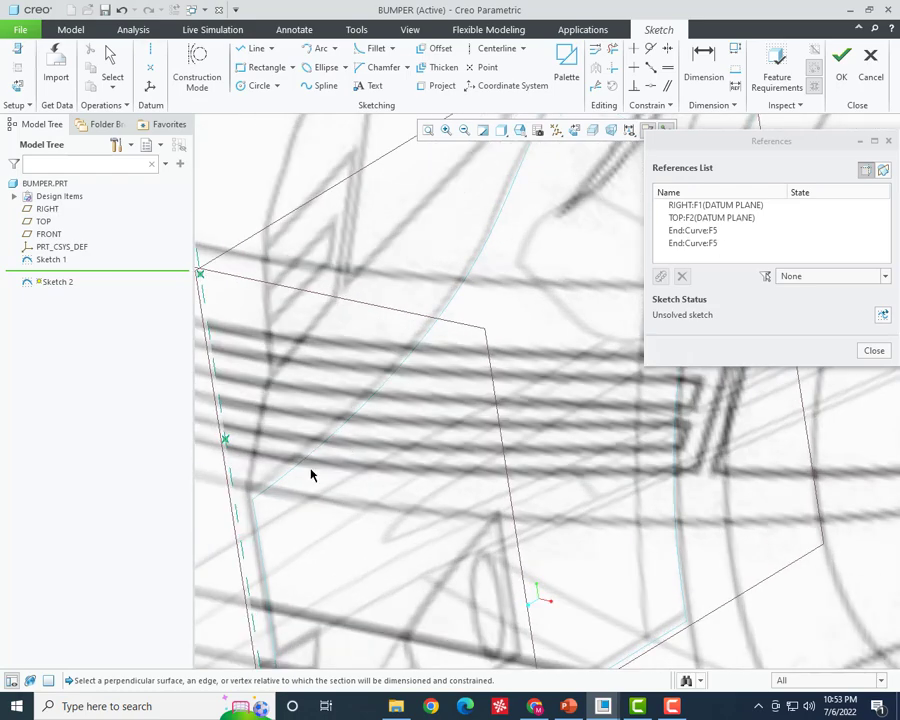
click(251, 500)
scroll(290, 435, down, 2)
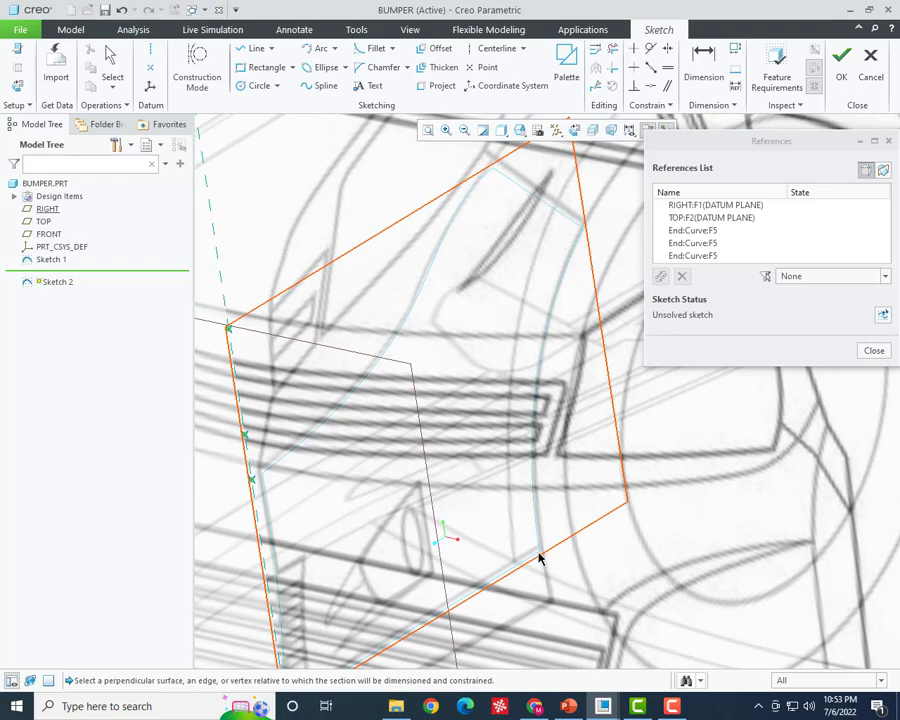
scroll(520, 500, down, 3)
scroll(450, 555, up, 5)
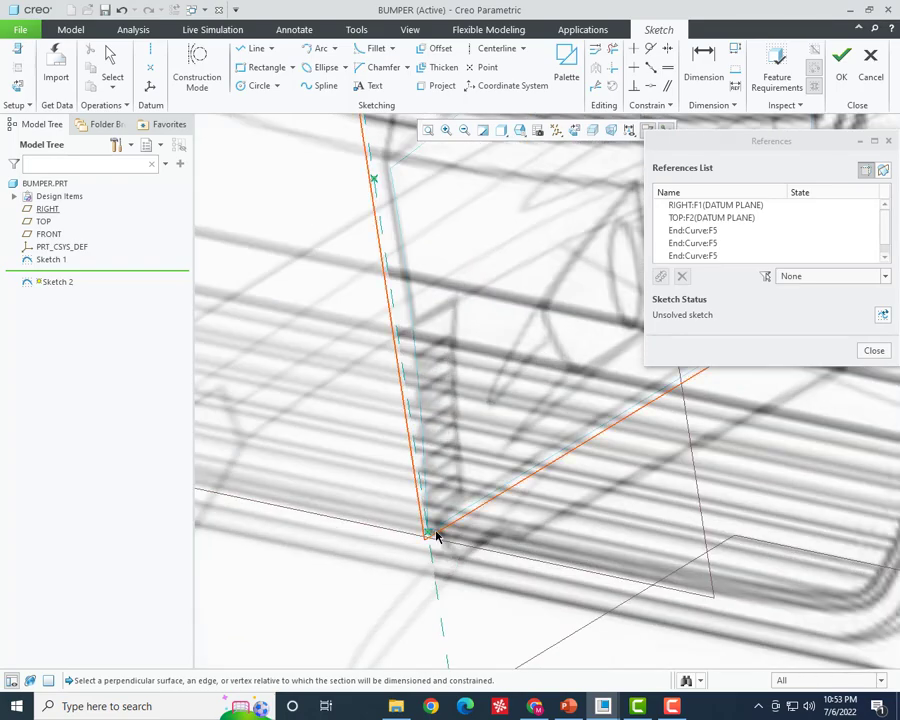
scroll(430, 533, down, 1)
scroll(415, 522, down, 1)
scroll(398, 510, down, 1)
scroll(545, 350, down, 1)
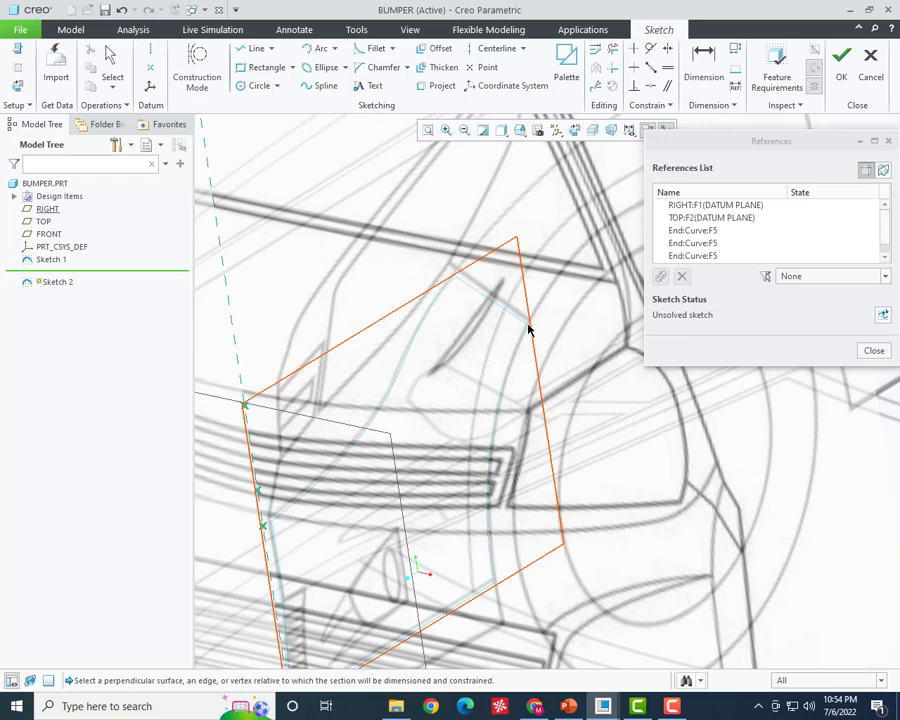
scroll(528, 320, up, 3)
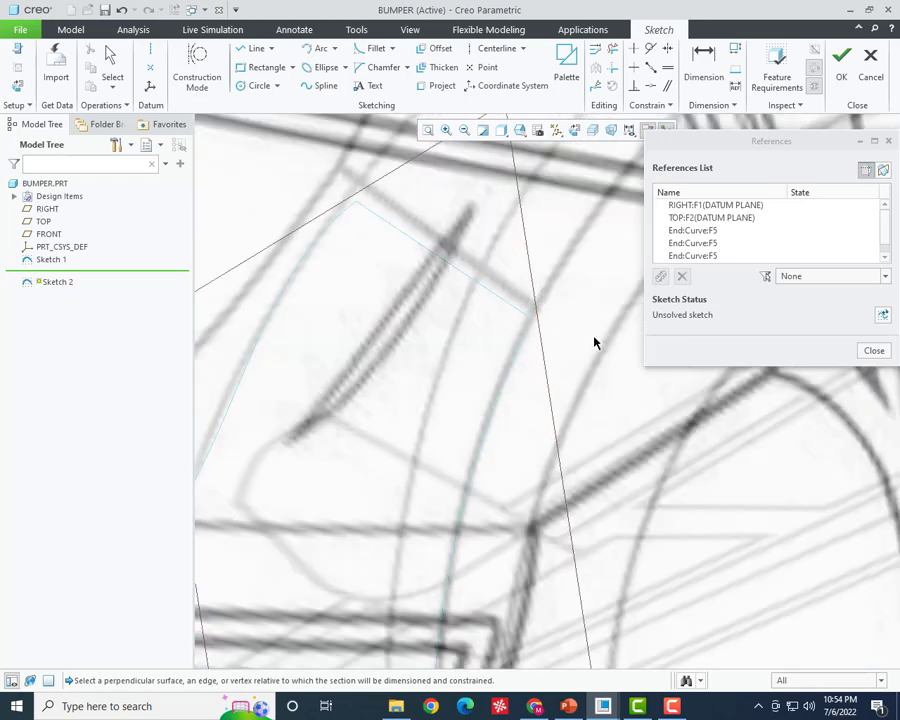
scroll(594, 343, down, 3)
- In the face-on view, draw four horizontal centerlines through the top, second, third and lowest reference points
middle_click(313, 261)
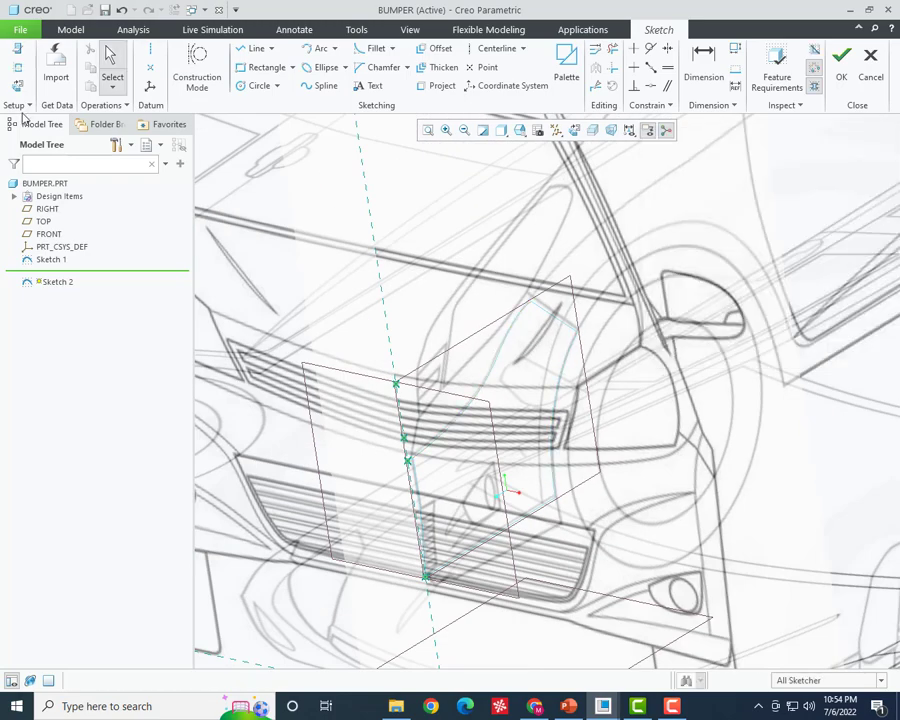
click(17, 86)
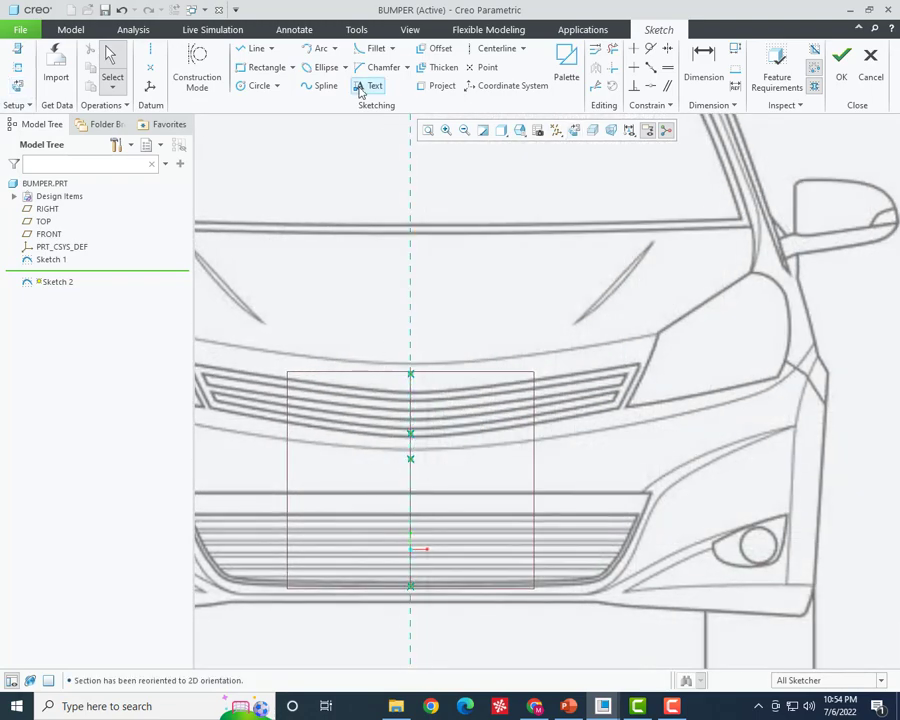
click(252, 48)
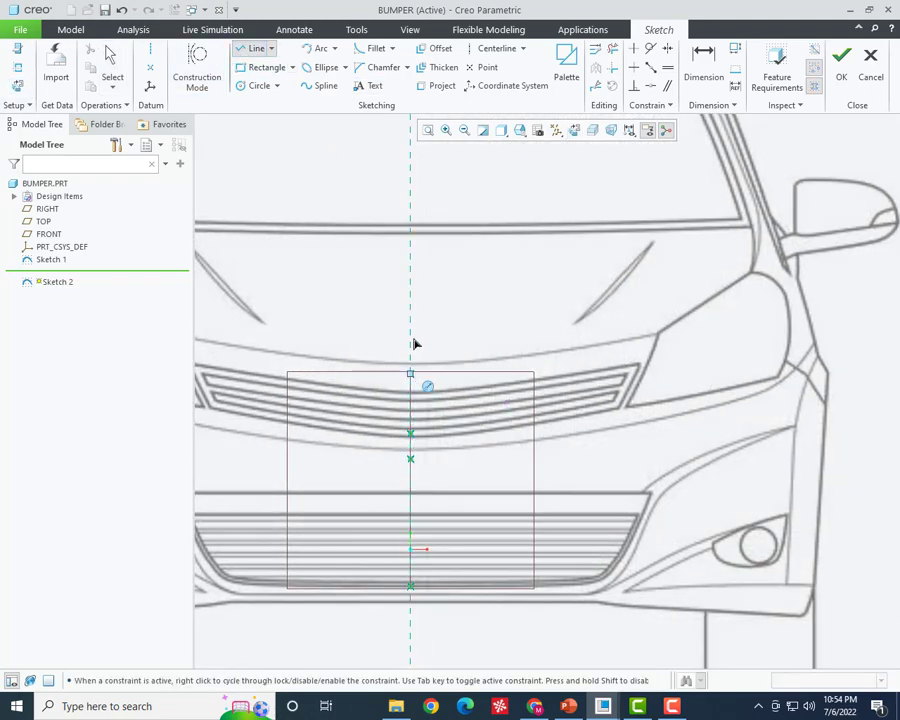
click(490, 48)
click(410, 373)
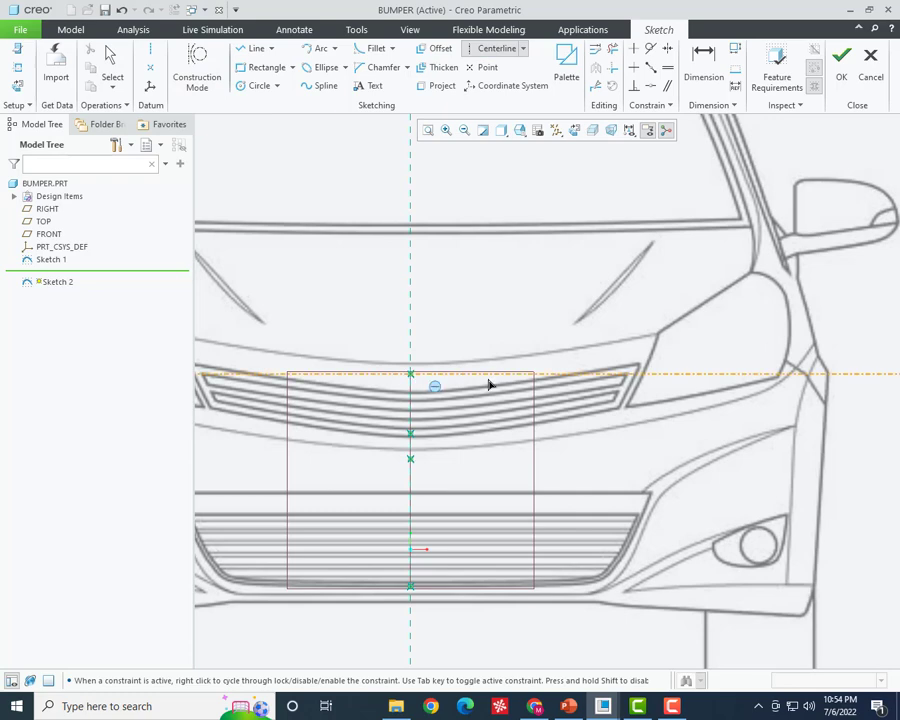
click(486, 376)
click(410, 433)
click(562, 441)
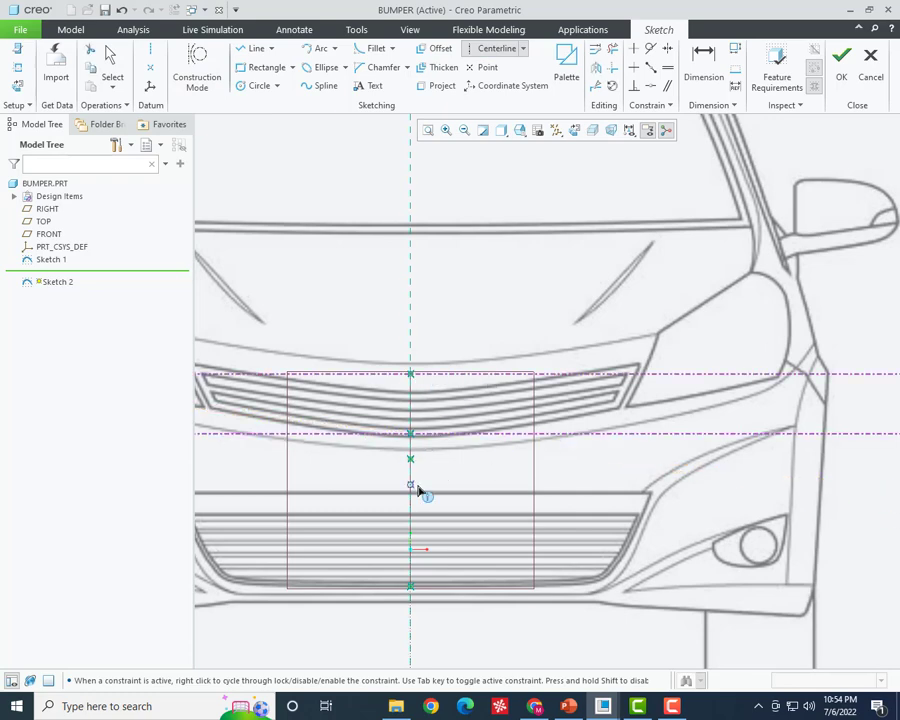
click(410, 458)
click(532, 462)
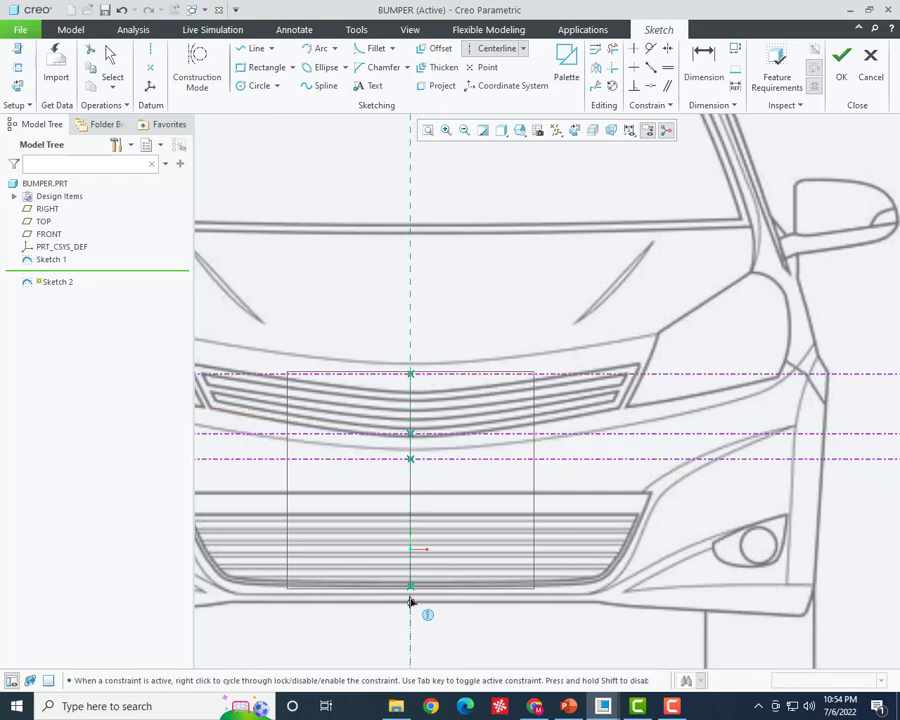
click(559, 595)
middle_click(720, 612)
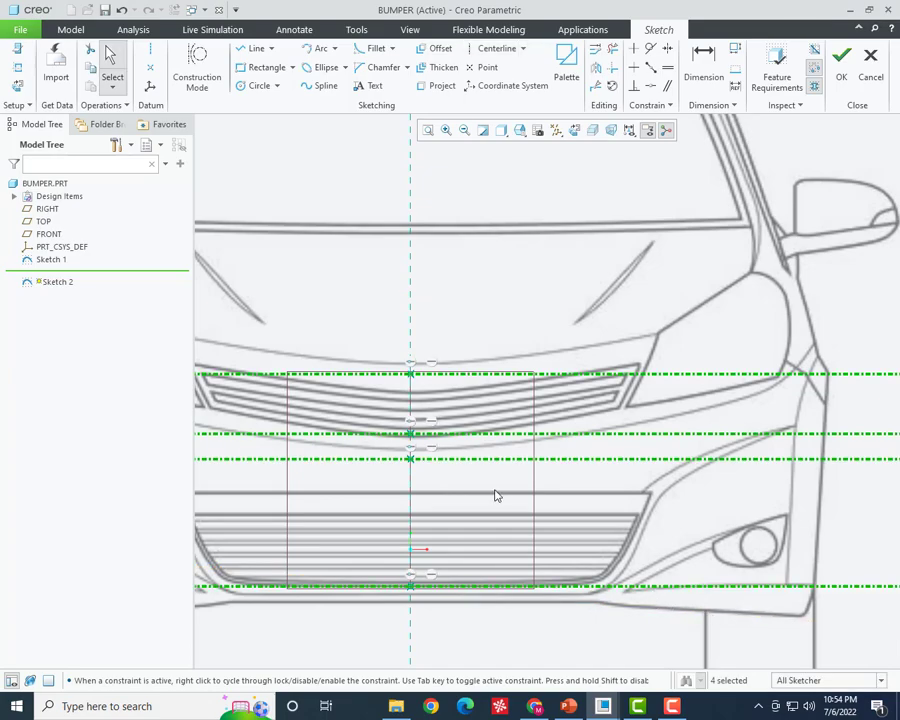
scroll(497, 495, down, 4)
middle_drag(502, 494, 379, 531)
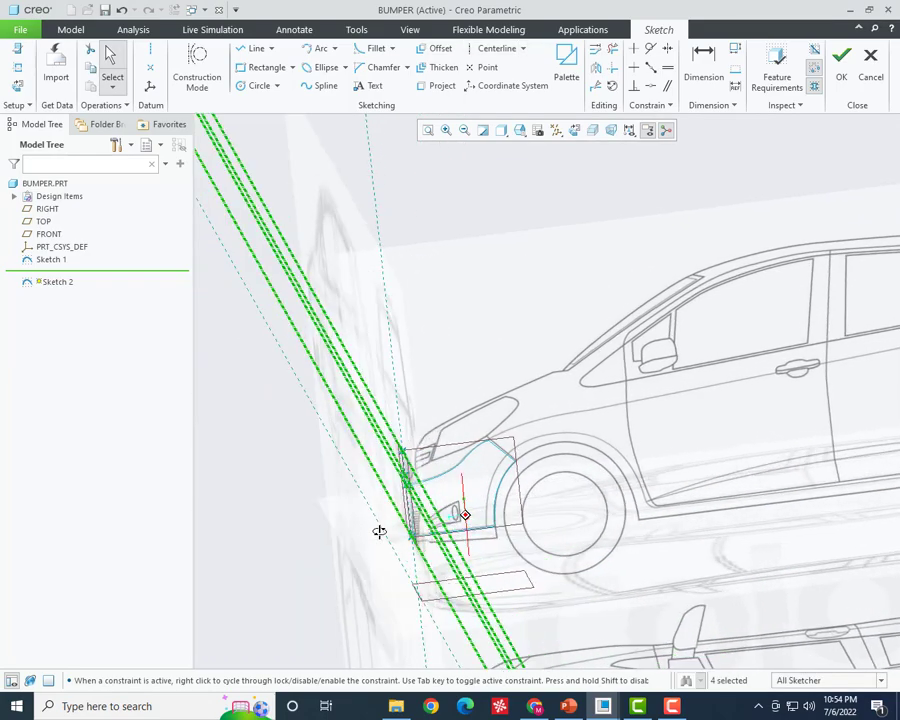
scroll(480, 540, up, 3)
scroll(551, 541, up, 3)
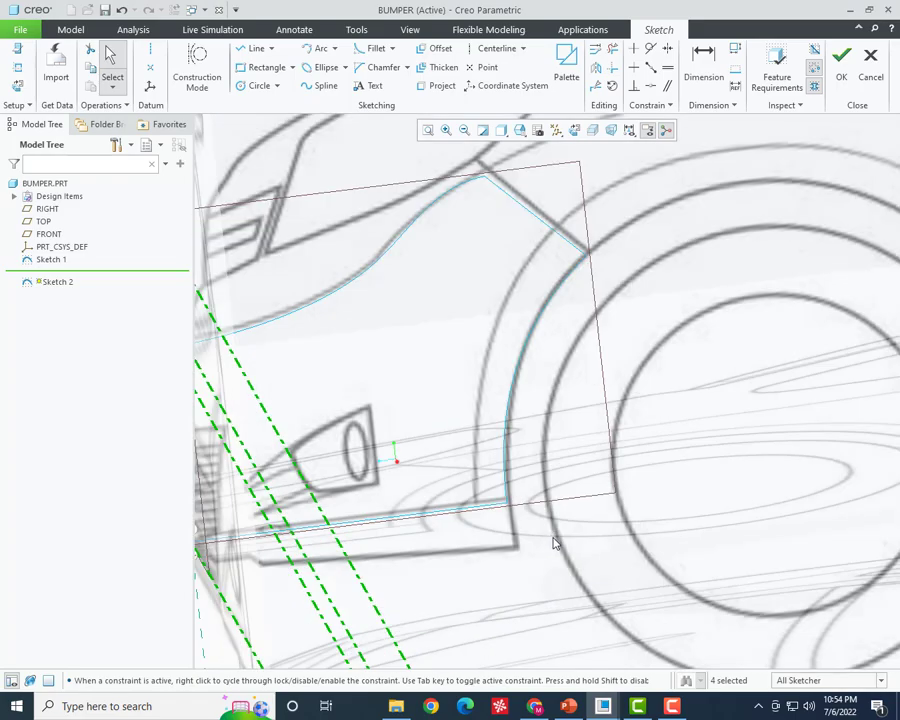
scroll(459, 571, down, 3)
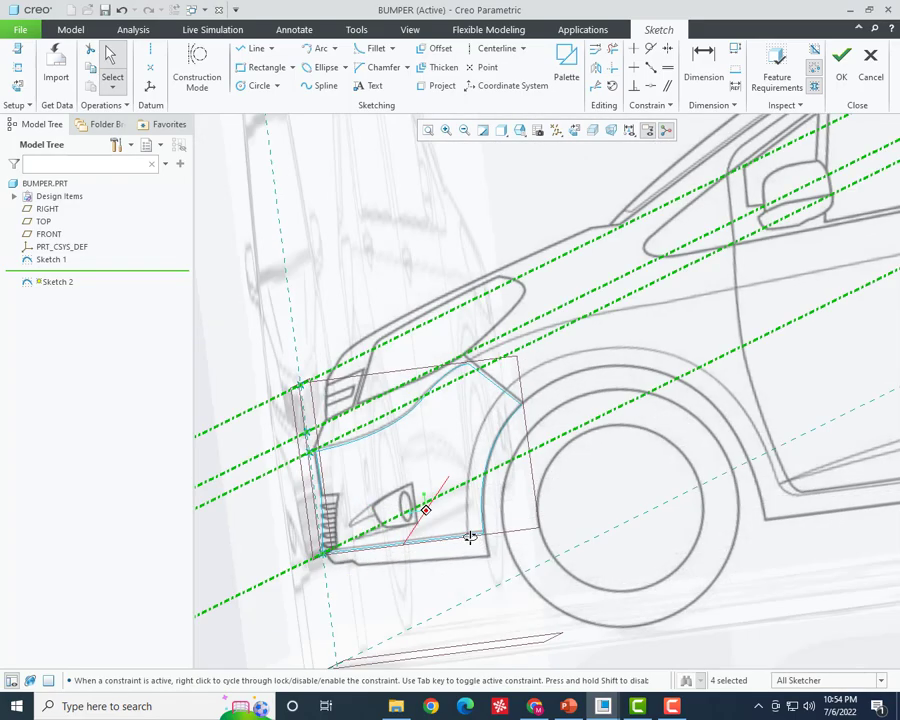
mouse_move(470, 537)
middle_down()
mouse_move(474, 548)
mouse_move(534, 528)
mouse_move(556, 538)
middle_up()
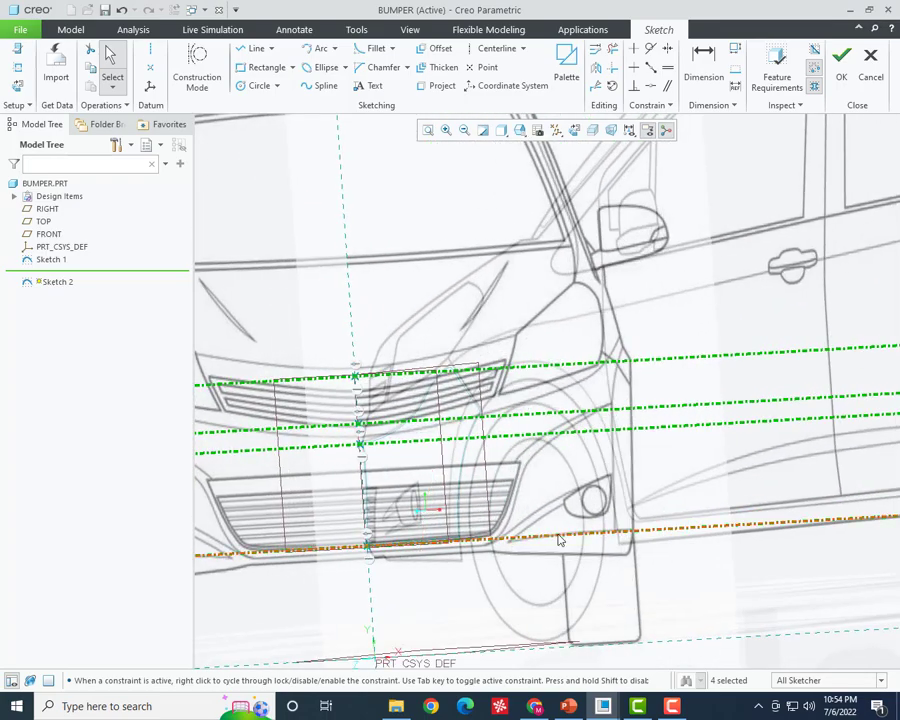
click(18, 88)
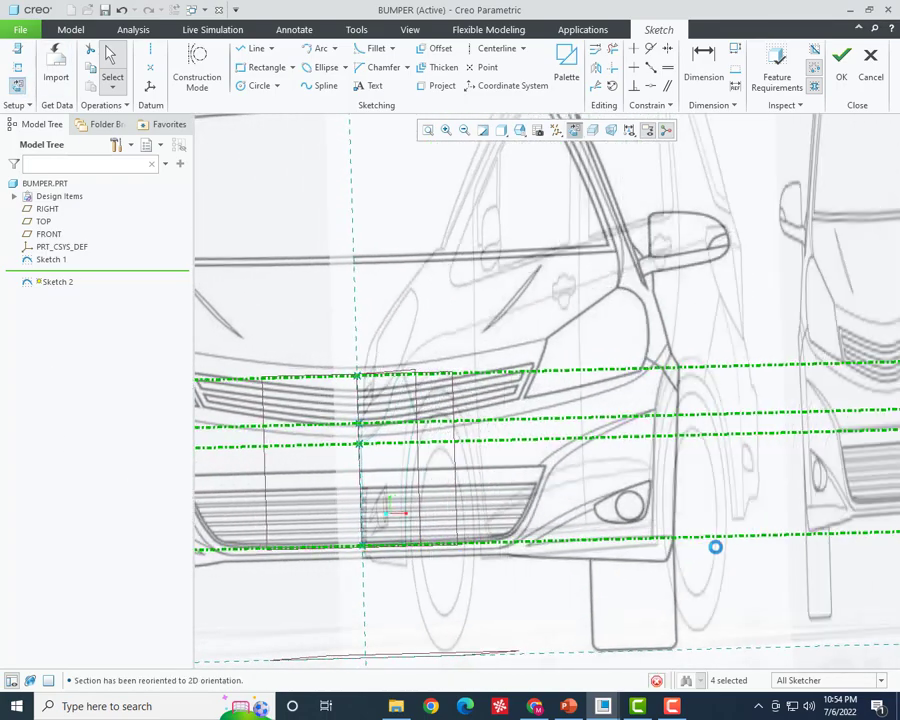
scroll(680, 550, up, 3)
scroll(685, 560, down, 2)
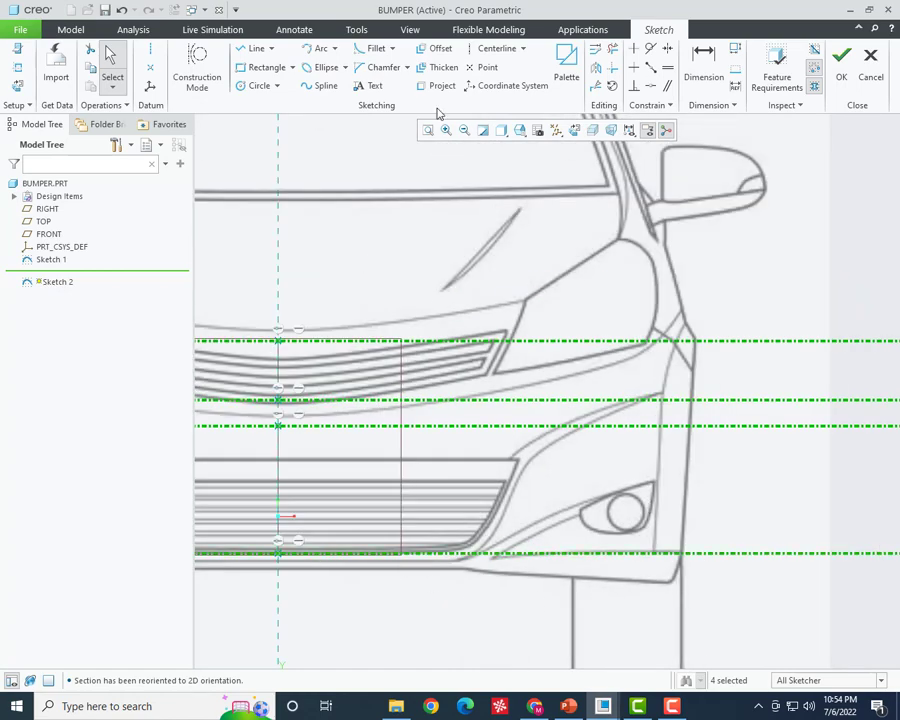
- Draw short splines ending below the headlight corner
click(326, 85)
scroll(686, 356, up, 2)
scroll(643, 340, up, 2)
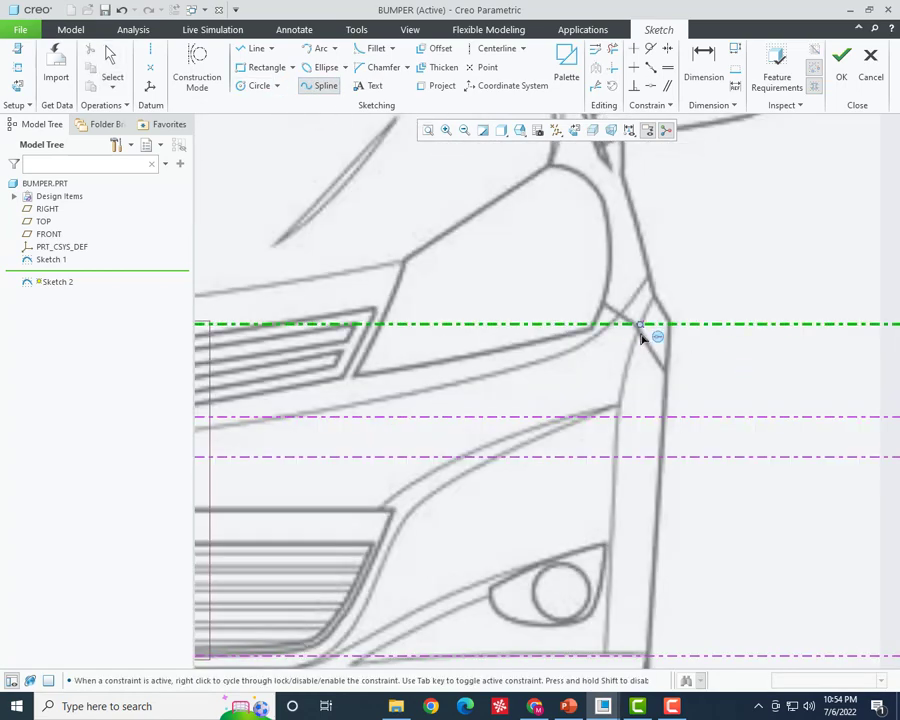
scroll(643, 340, down, 3)
scroll(658, 348, up, 4)
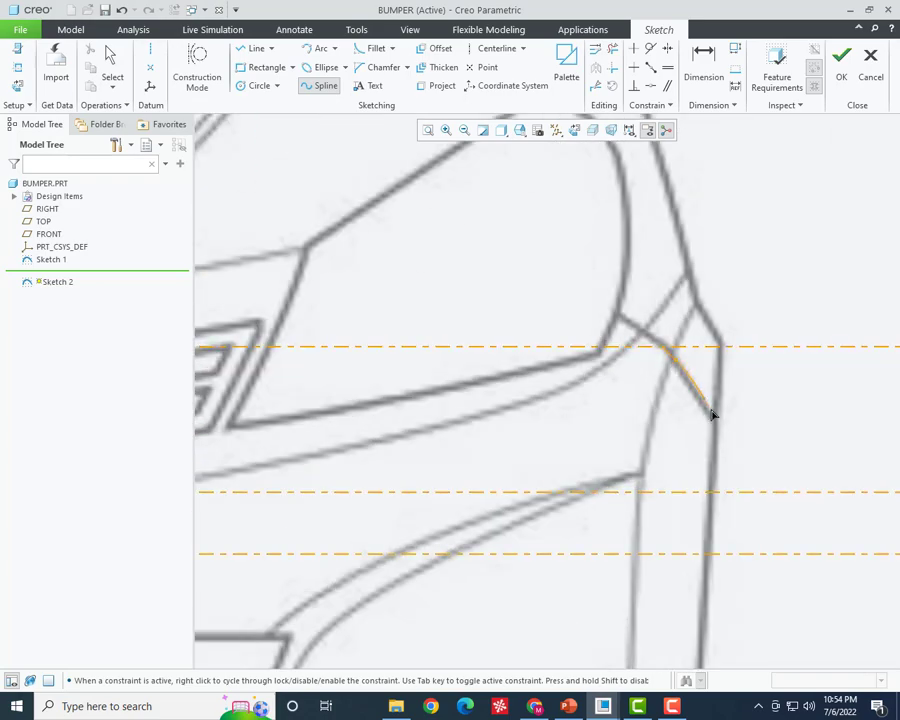
click(714, 425)
middle_click(656, 361)
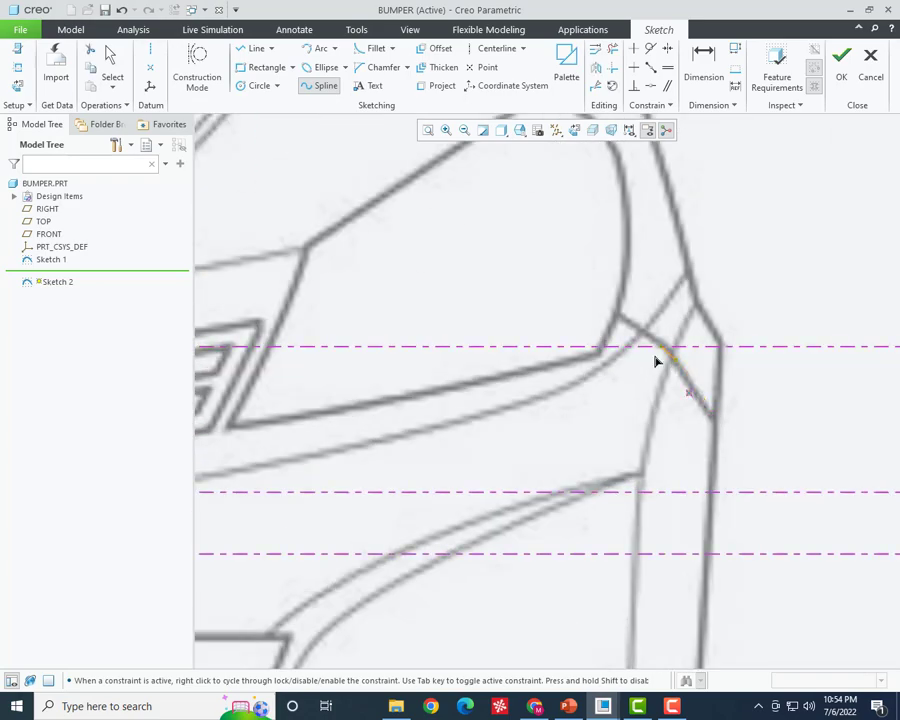
click(716, 427)
middle_click(693, 279)
- End the bumper side spline at the lower centerline intersection
scroll(670, 300, down, 5)
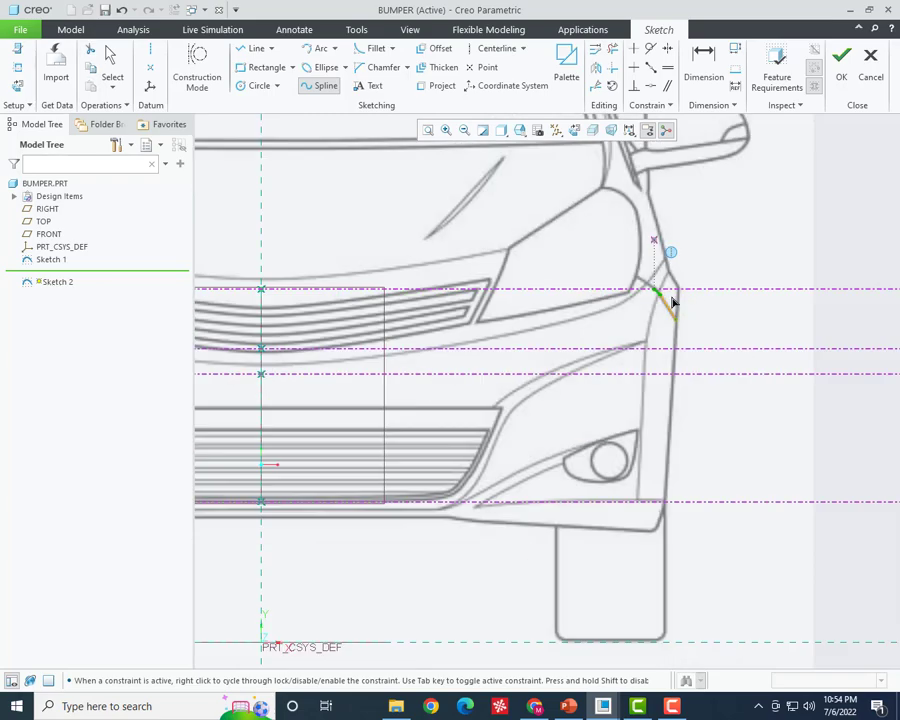
scroll(666, 336, up, 4)
scroll(640, 320, down, 5)
scroll(638, 445, up, 5)
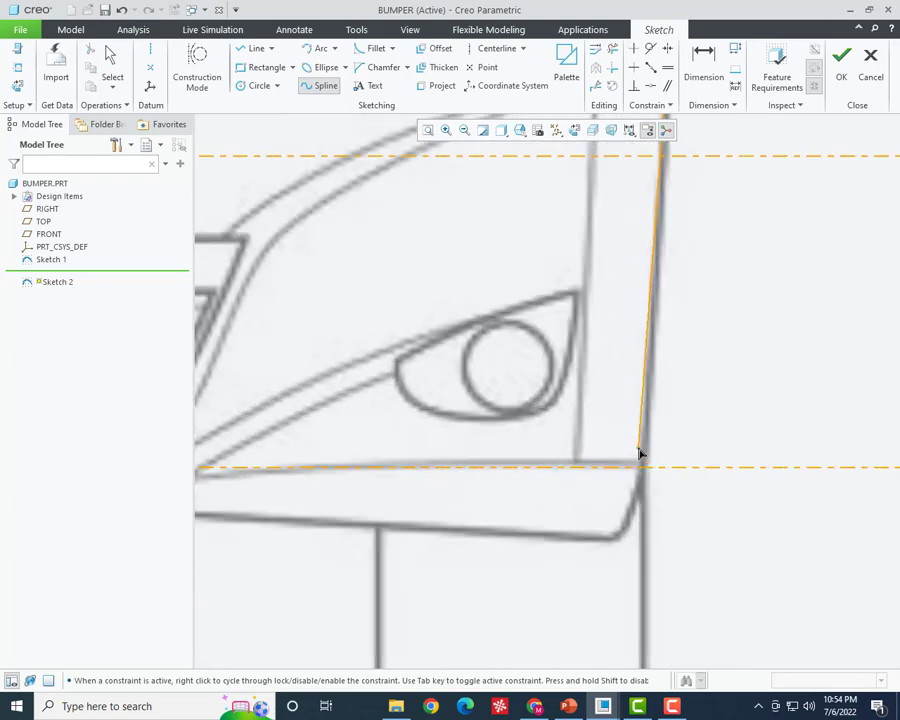
click(640, 468)
middle_click(763, 464)
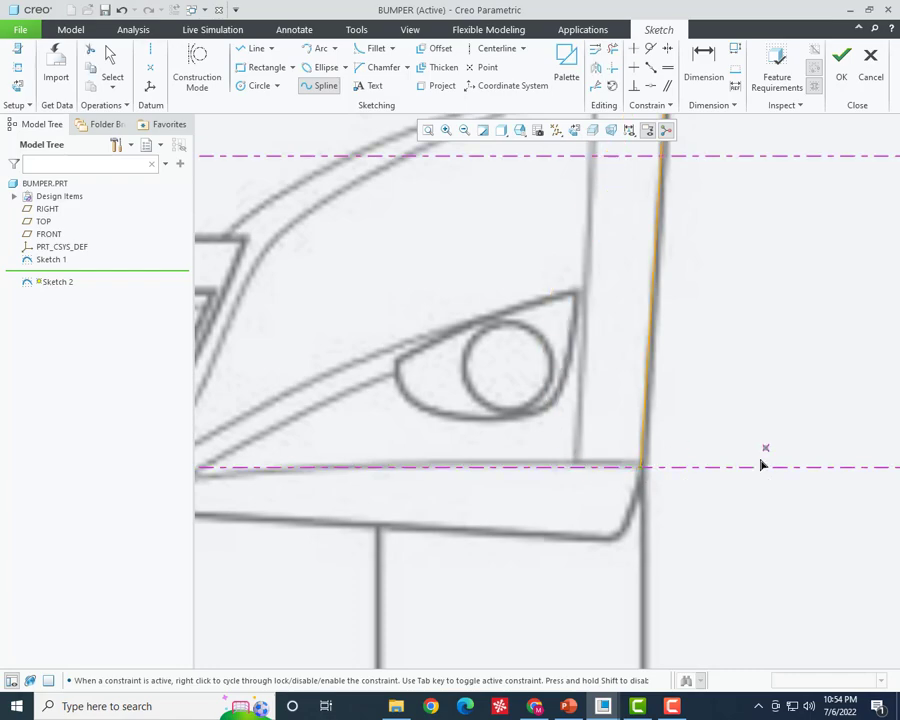
- Start a new spline at the bottom endpoint, cancel it, and exit the spline tool
scroll(740, 470, down, 2)
click(706, 482)
scroll(554, 498, down, 3)
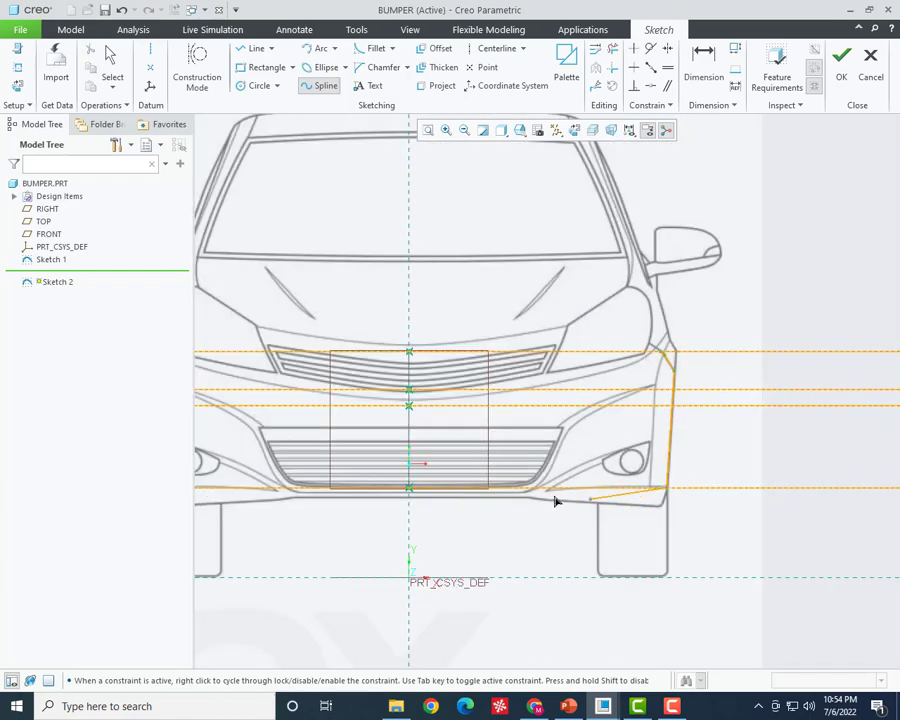
scroll(394, 502, up, 3)
scroll(265, 491, up, 2)
middle_click(514, 562)
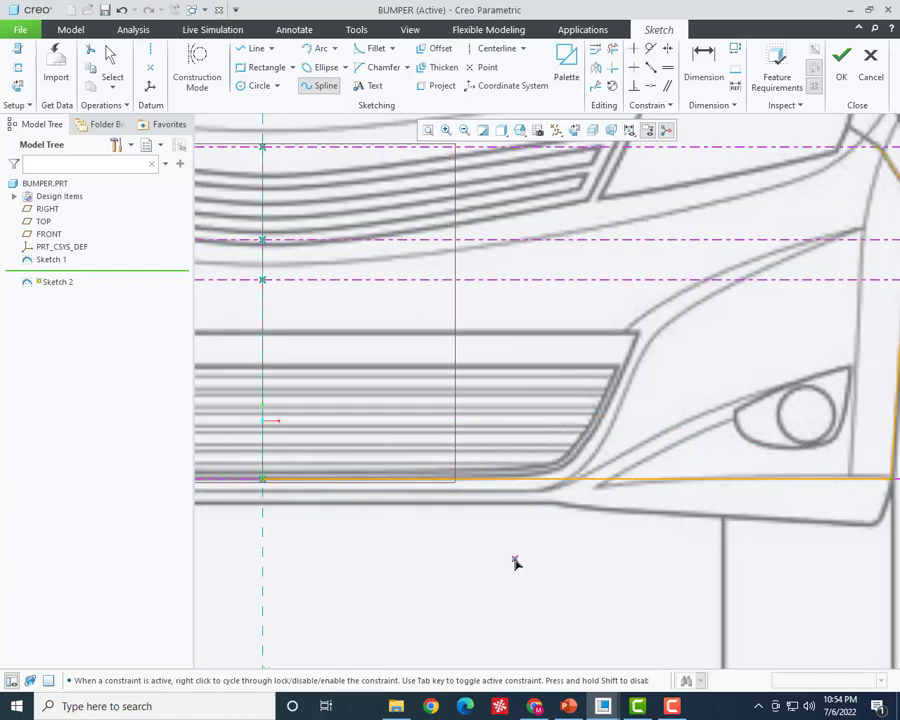
middle_click(470, 556)
scroll(470, 556, down, 3)
scroll(646, 363, up, 3)
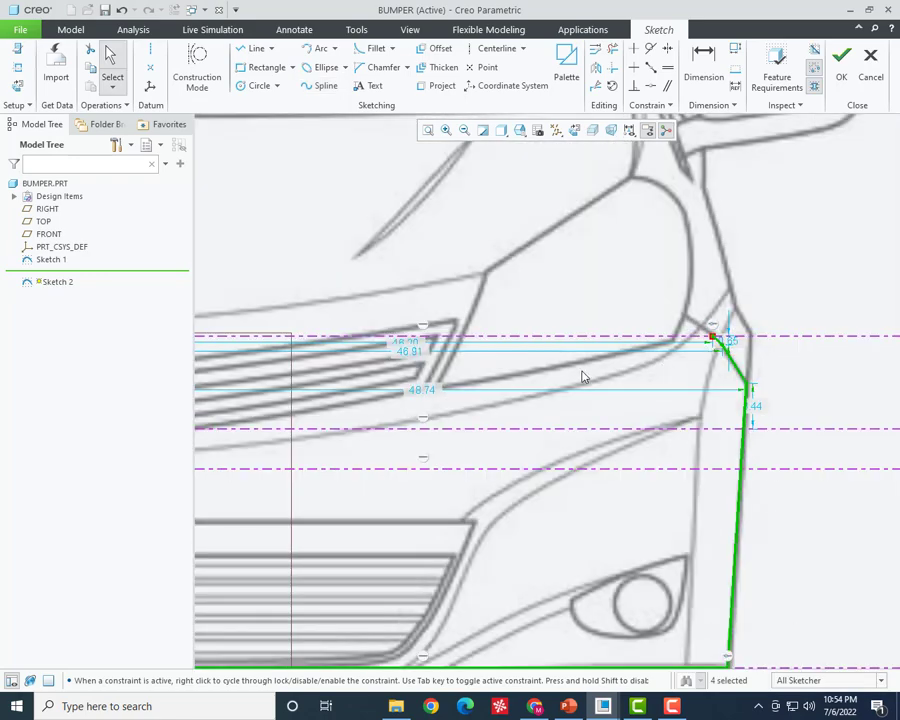
scroll(695, 400, up, 3)
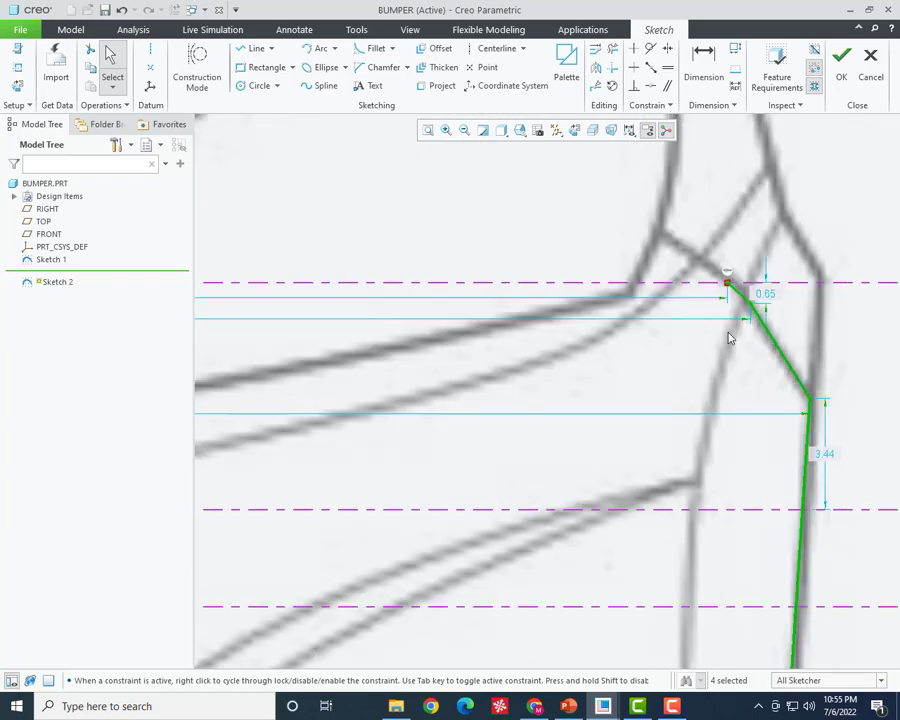
scroll(658, 310, down, 5)
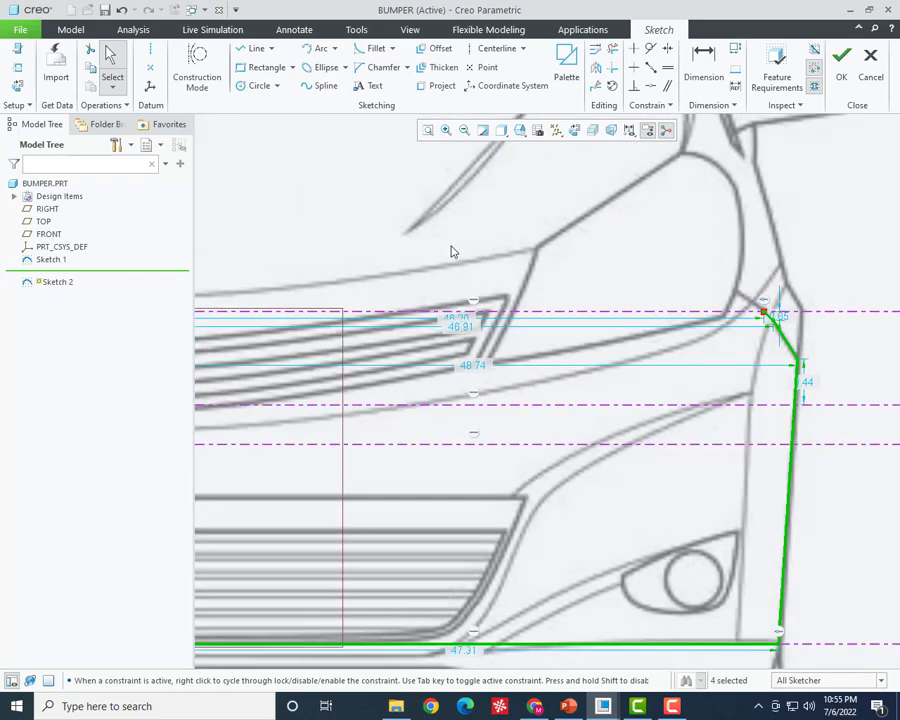
- Draw a curved spline from the outline's upper corner through a shaping point to the vertical centerline
click(322, 85)
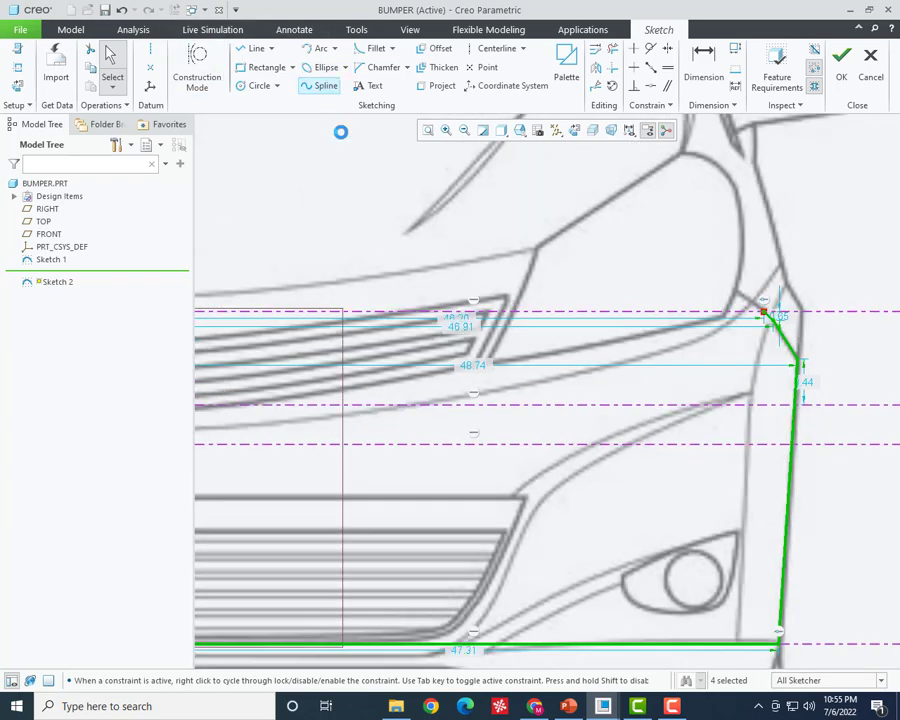
click(765, 313)
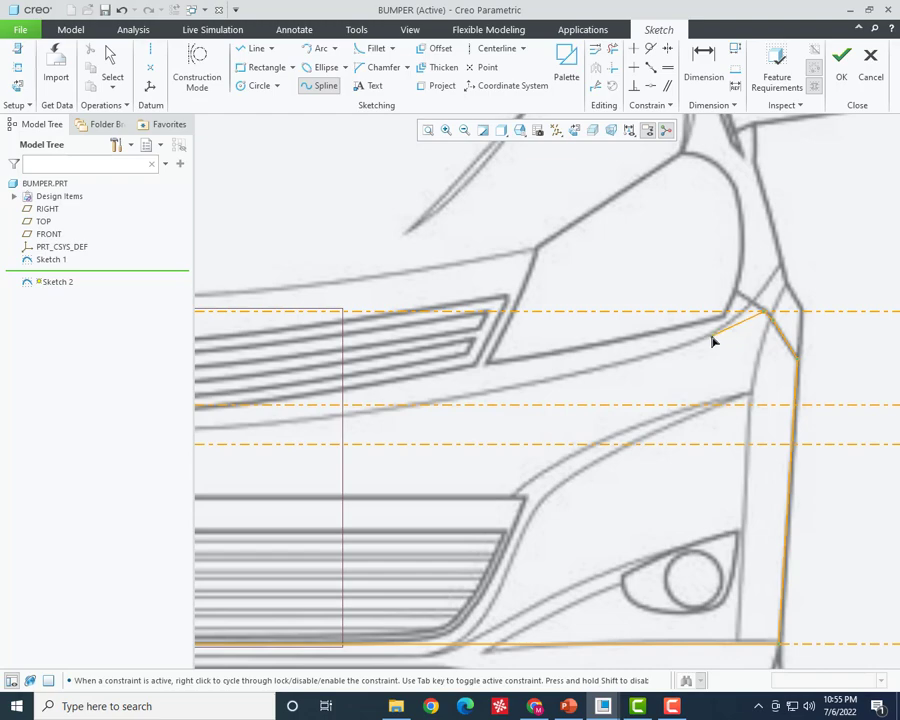
click(712, 337)
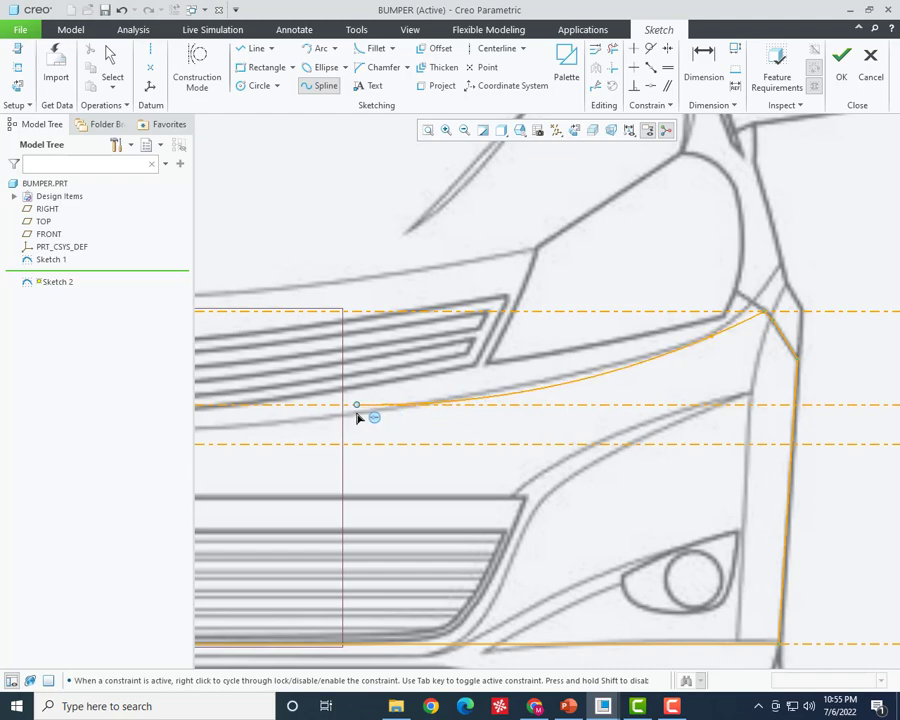
scroll(380, 422, down, 2)
scroll(356, 422, down, 2)
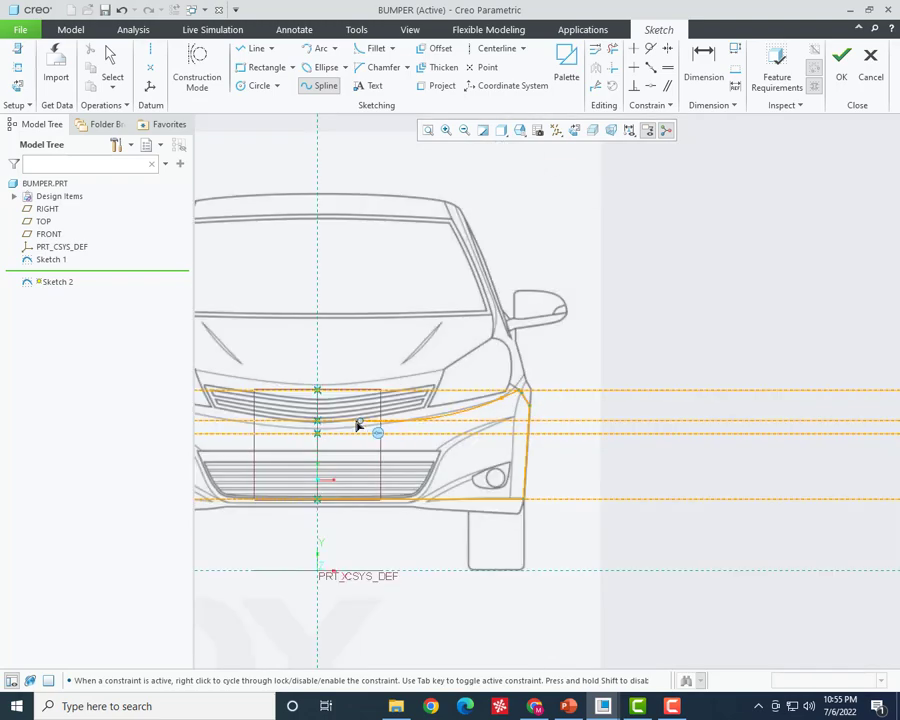
scroll(380, 425, up, 4)
click(525, 419)
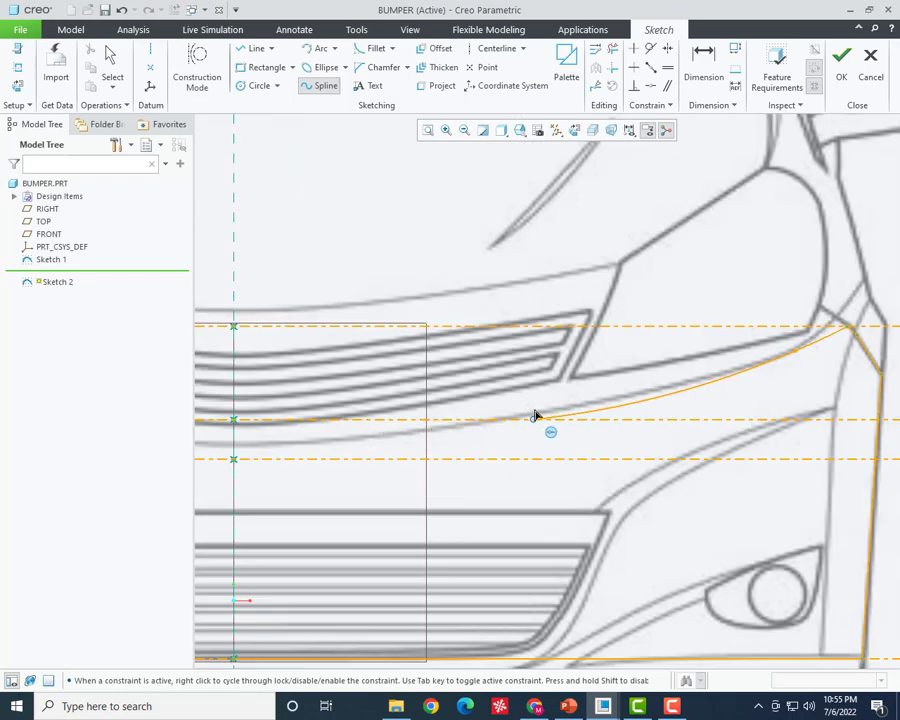
middle_click(530, 418)
mouse_move(520, 420)
mouse_down()
mouse_move(368, 440)
mouse_move(236, 424)
mouse_up()
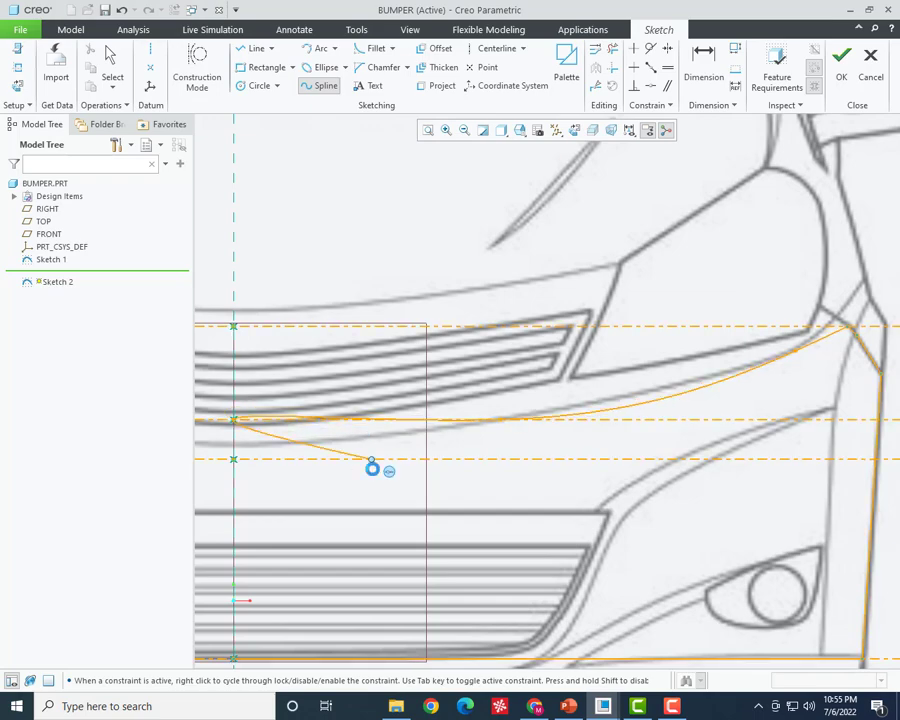
middle_click(480, 490)
middle_click(488, 400)
scroll(488, 363, down, 3)
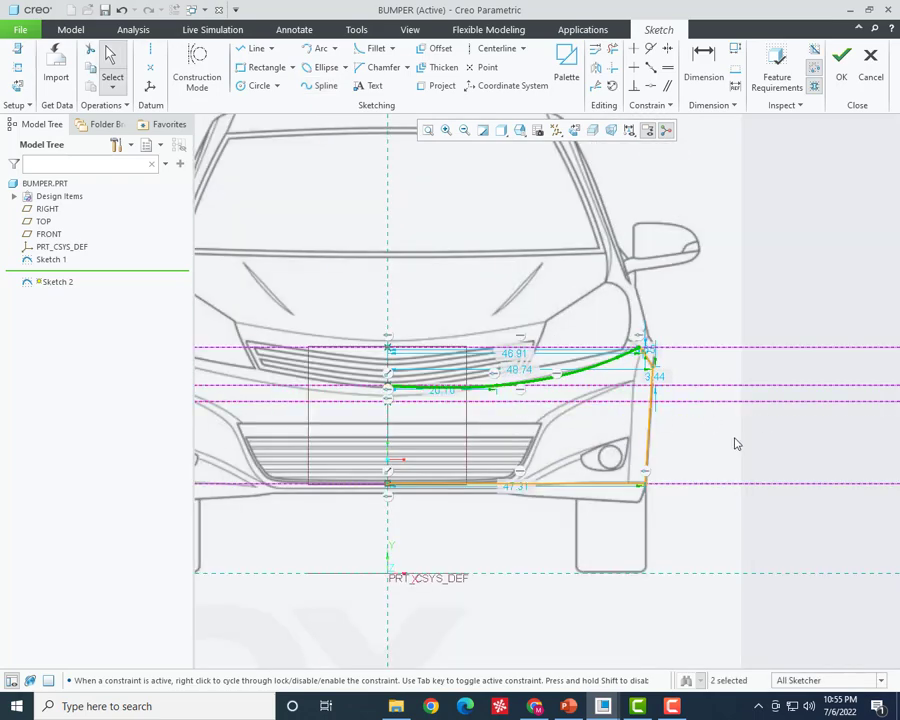
- Change the 48.74 dimension to 48.50, the 47.31 bottom width to 47.00, and another dimension to 20.00
click(692, 436)
scroll(655, 371, up, 3)
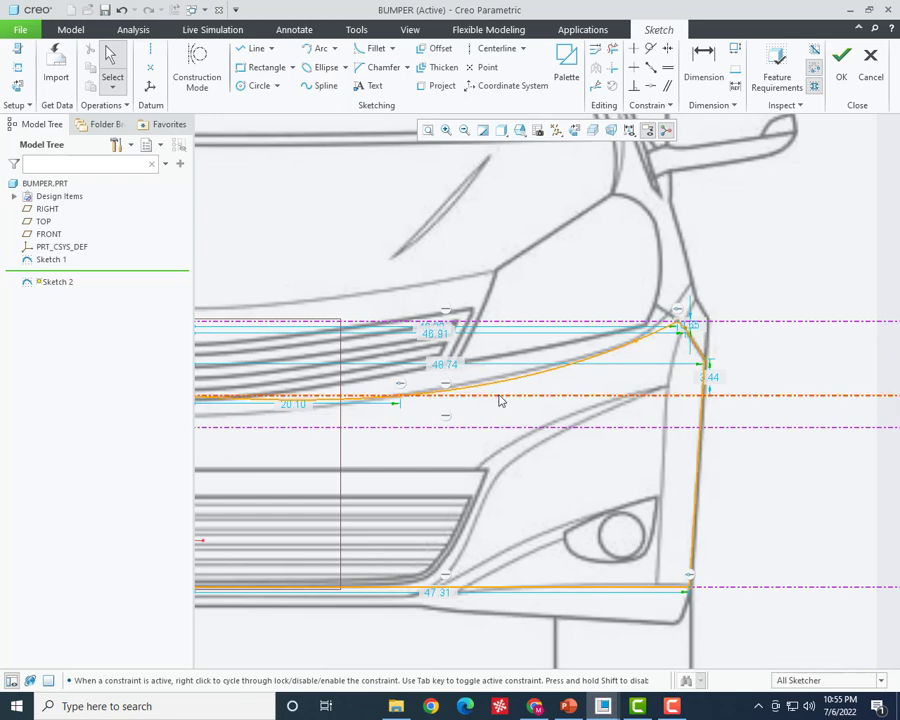
scroll(497, 396, down, 2)
click(471, 437)
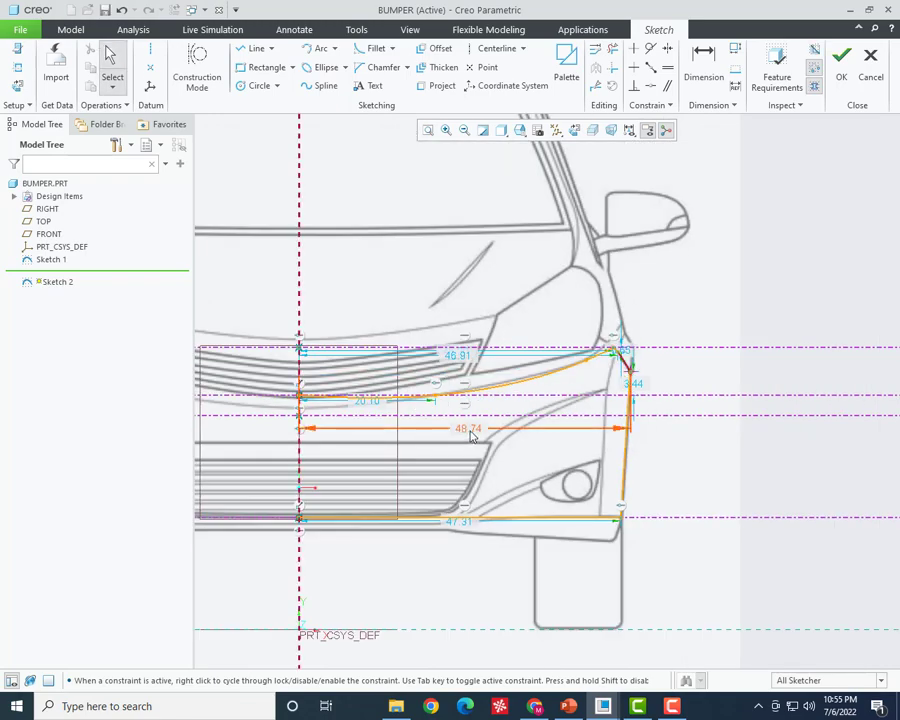
text(48)
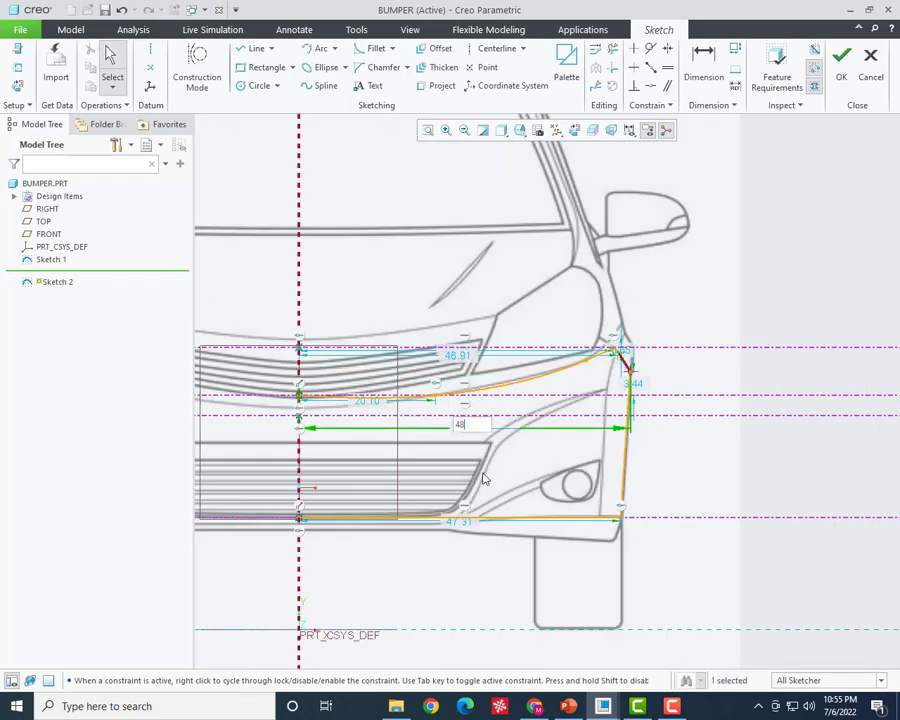
text(.5)
key(Return)
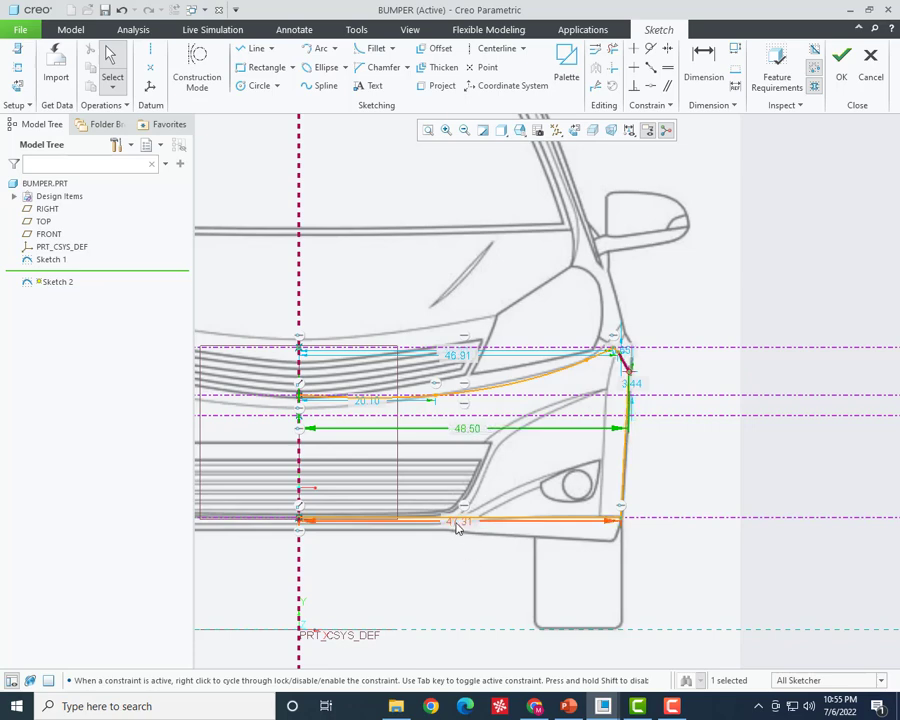
click(458, 527)
text(47)
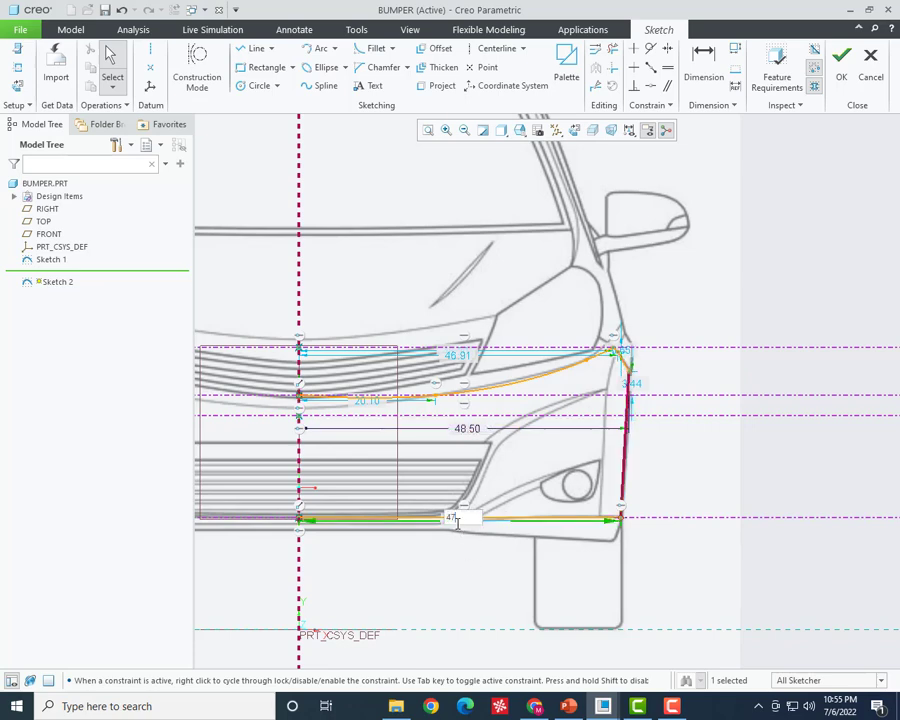
key(Return)
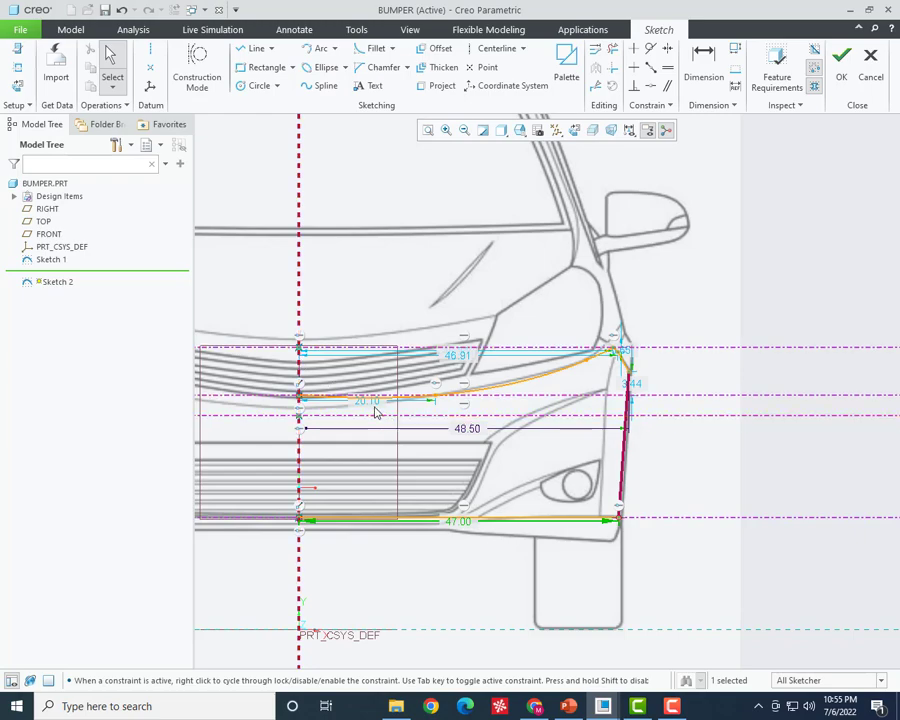
double_click(373, 402)
text(20)
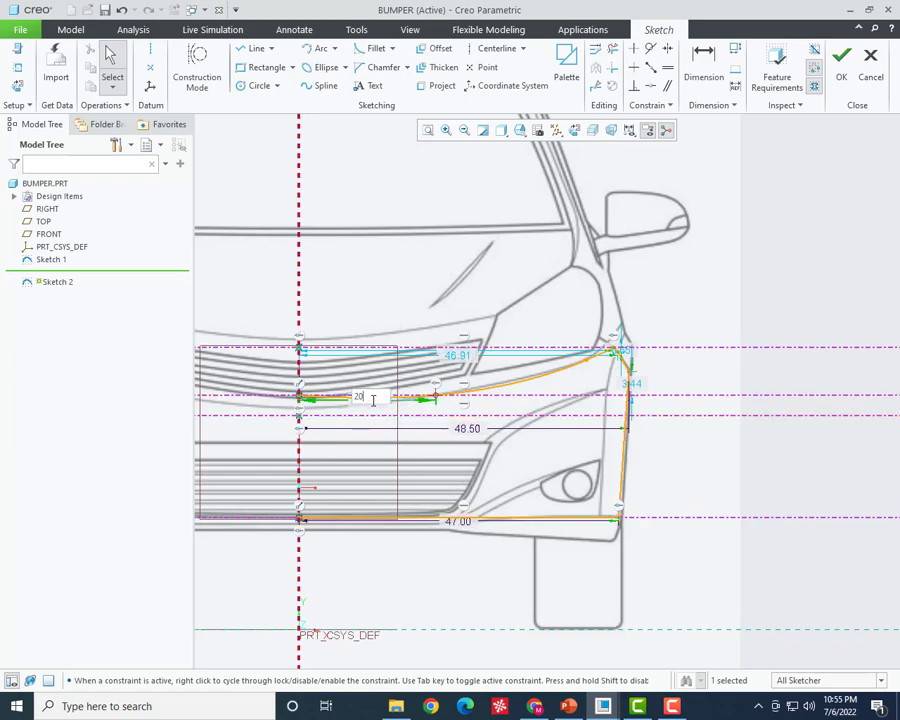
key(Return)
- Round the 46.91 dimension to 47.00 and the top width to 46.00
scroll(635, 372, up, 1)
scroll(632, 347, up, 3)
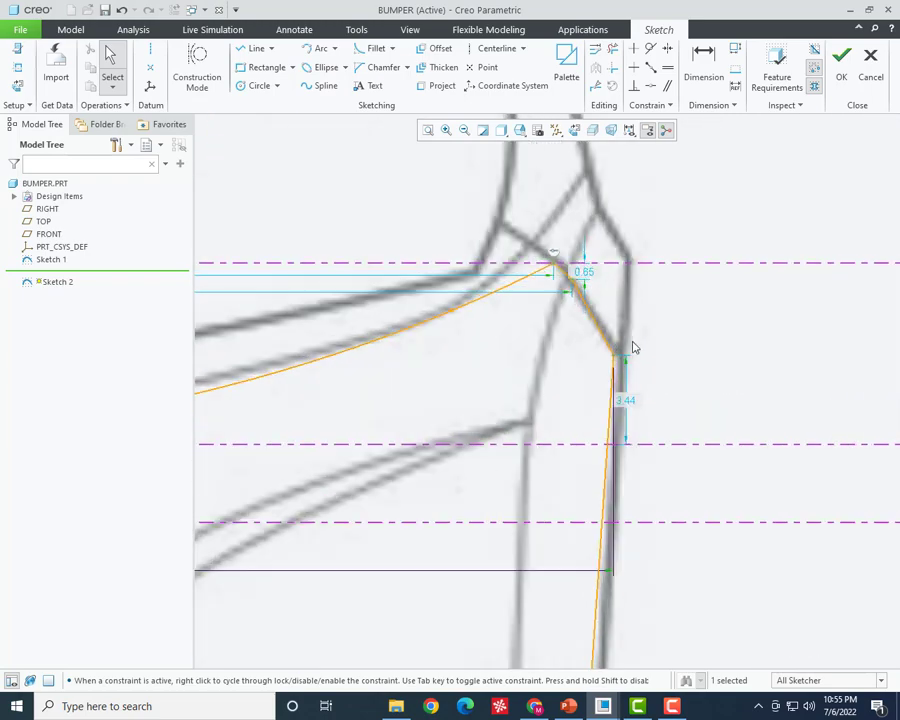
scroll(637, 404, down, 2)
scroll(645, 398, down, 1)
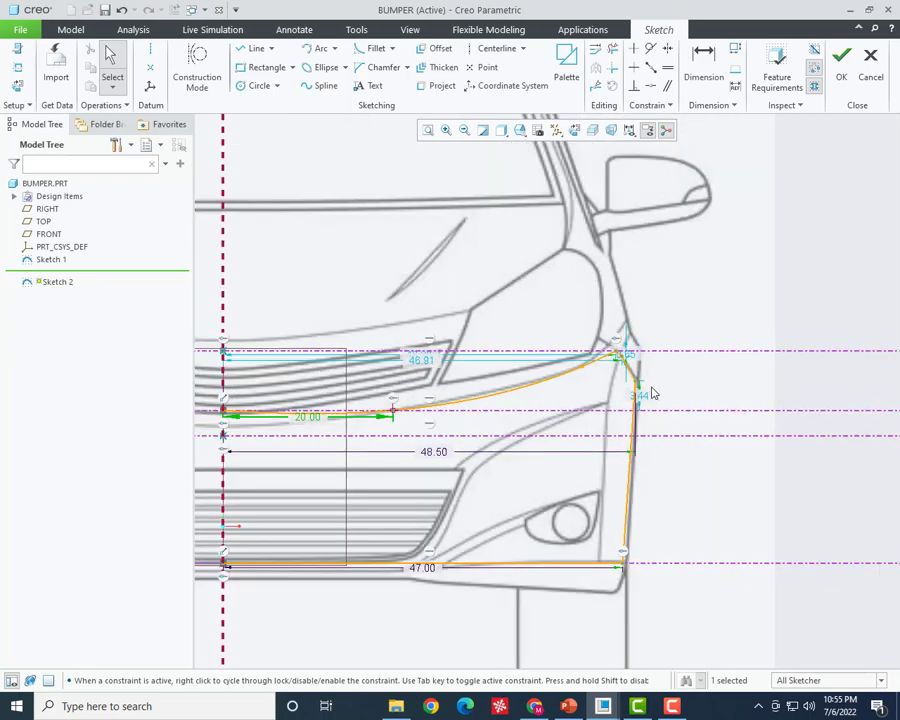
scroll(666, 398, down, 1)
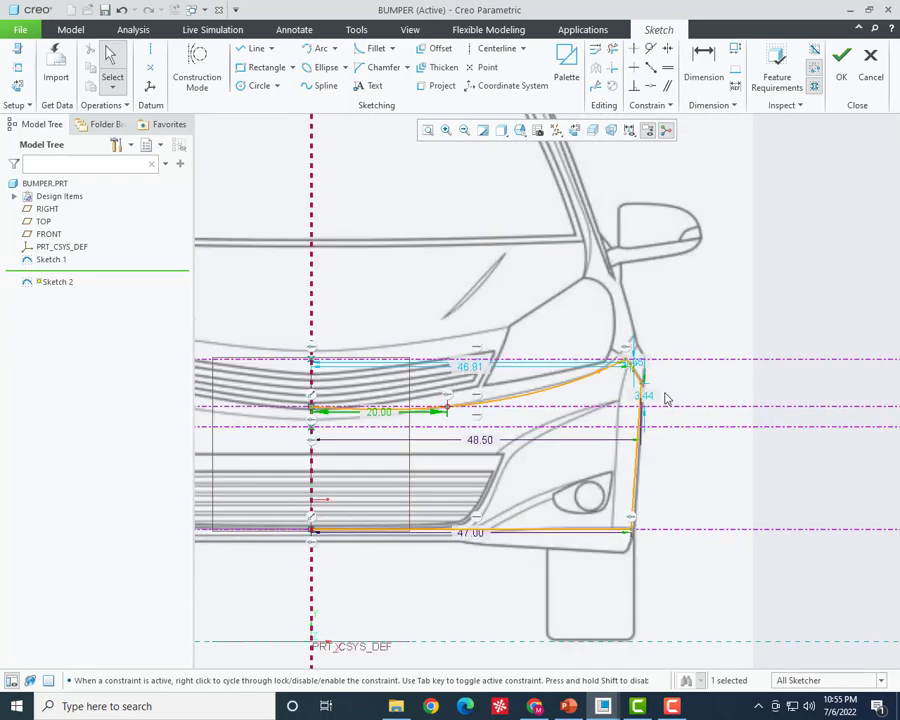
scroll(345, 377, up, 3)
scroll(400, 410, down, 1)
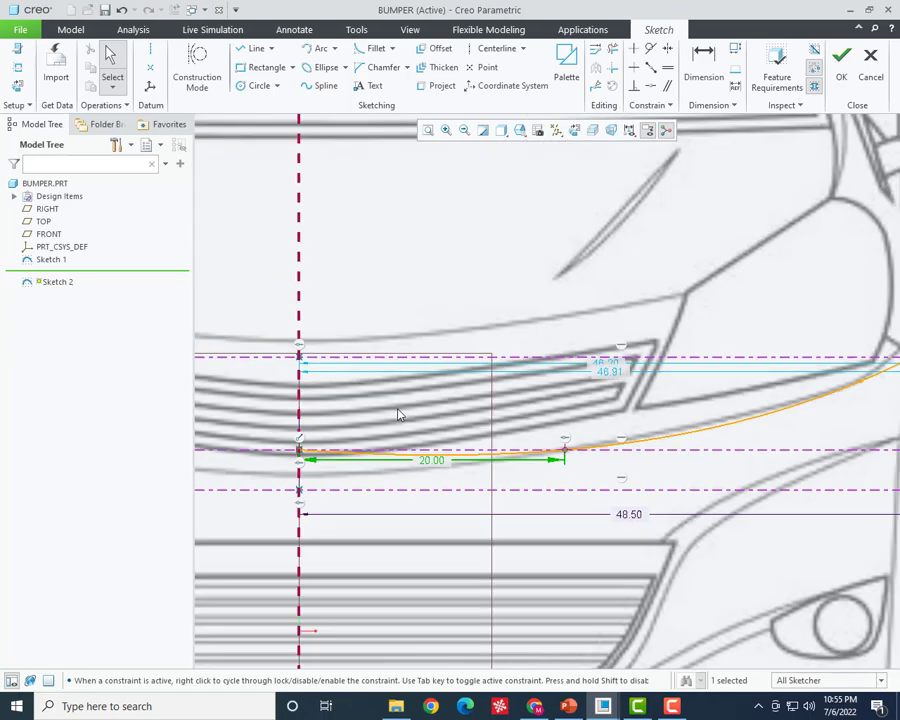
double_click(607, 376)
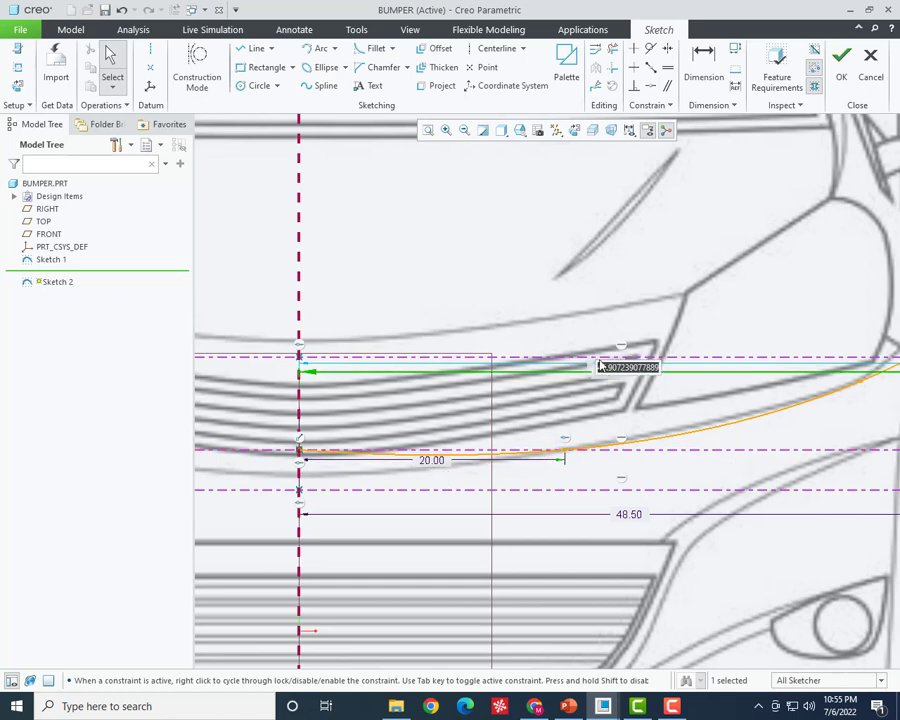
text(47)
key(Return)
double_click(606, 360)
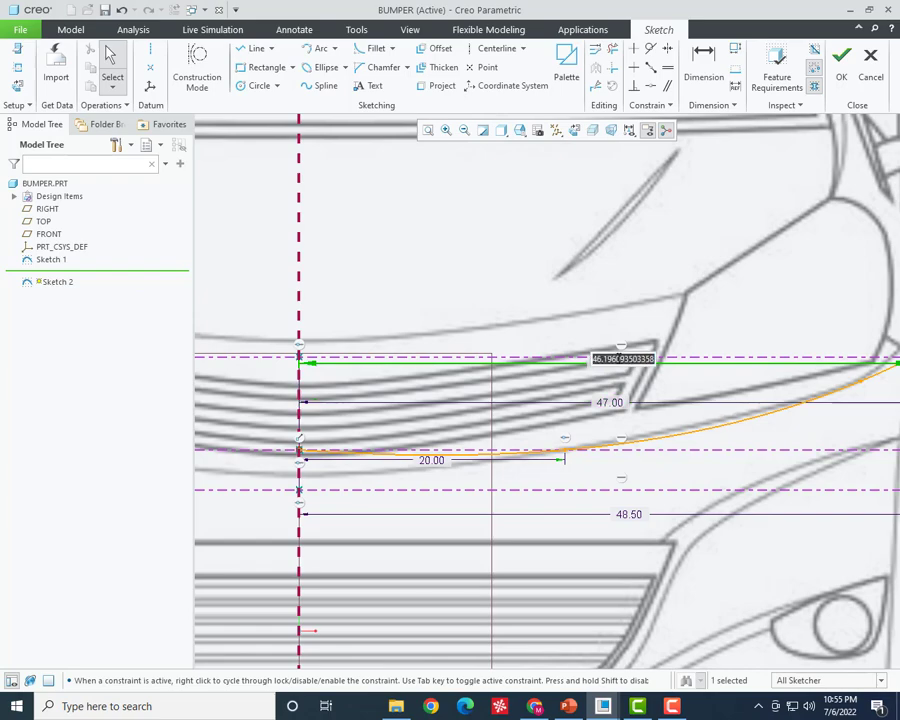
text(46)
key(Return)
scroll(763, 392, up, 5)
scroll(711, 412, down, 6)
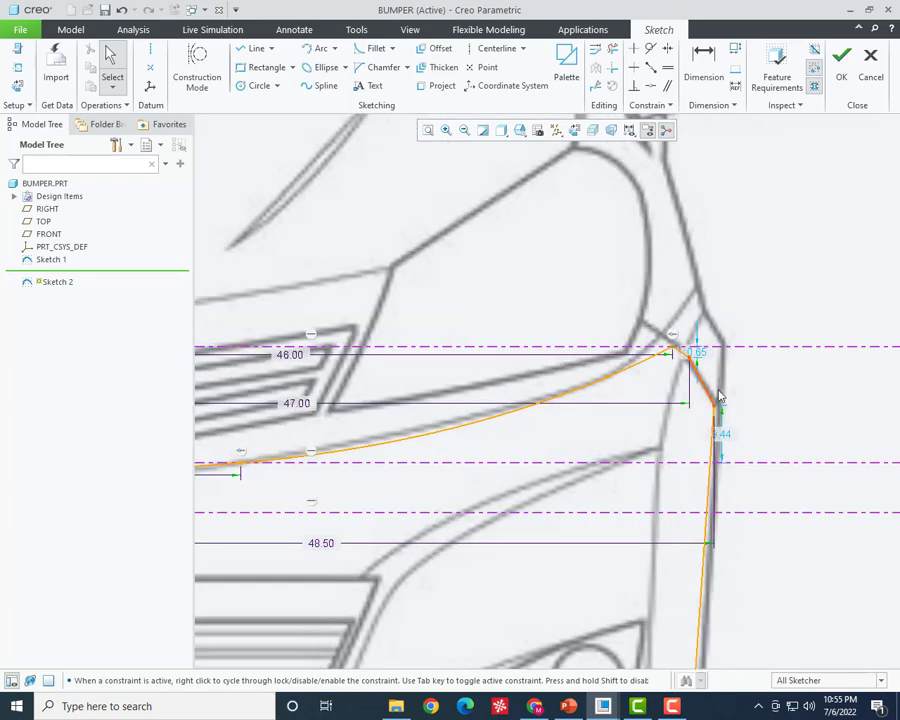
- Orbit the bumper sketch in 3D to inspect it, then return to the face-on view
scroll(737, 383, up, 5)
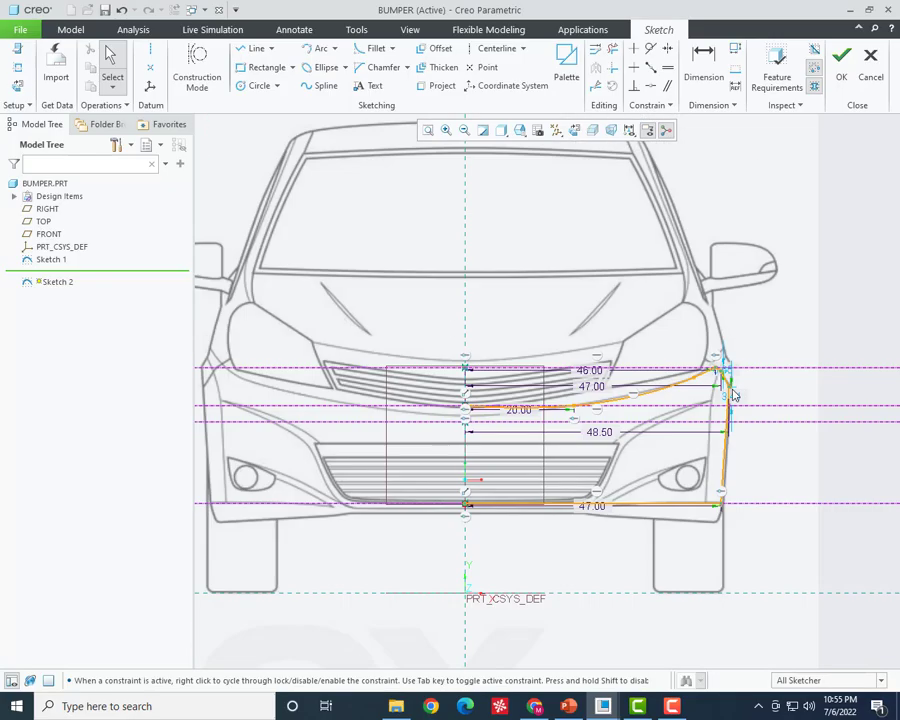
middle_drag(726, 388, 650, 431)
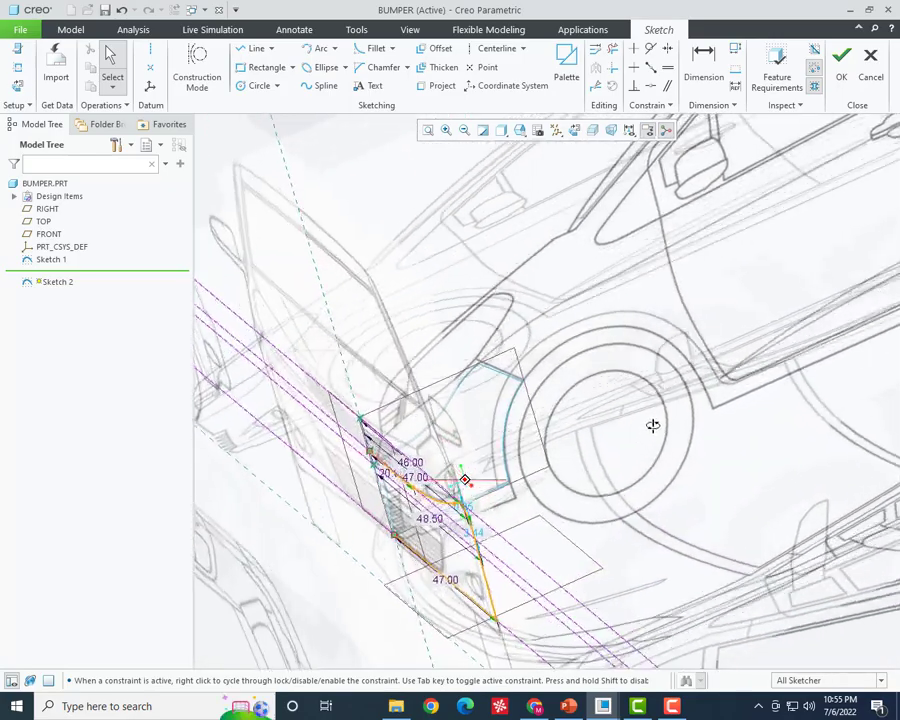
middle_drag(703, 395, 650, 408)
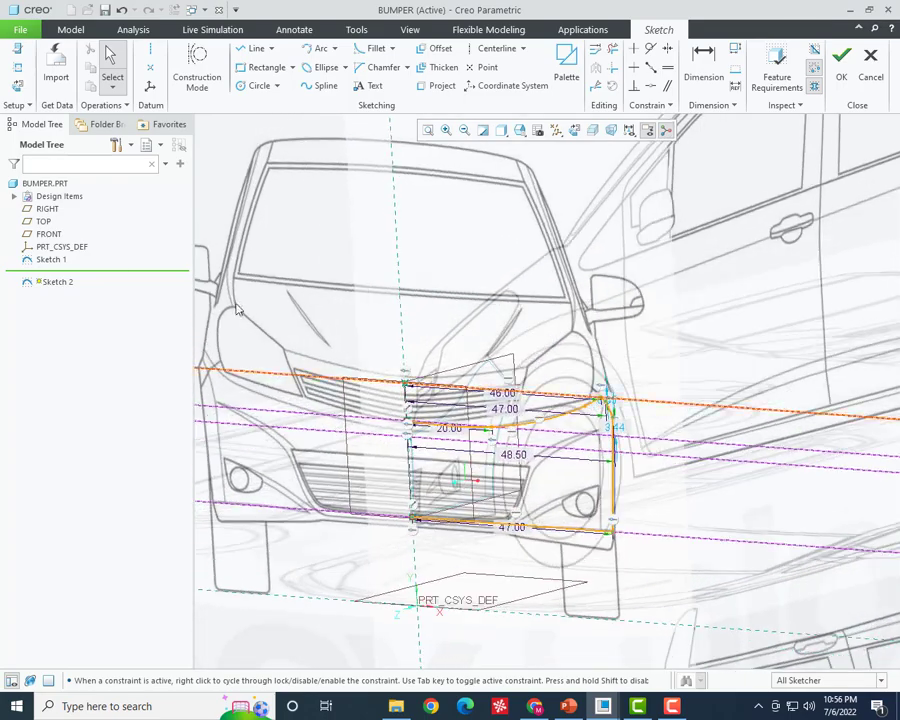
click(12, 60)
scroll(680, 405, up, 2)
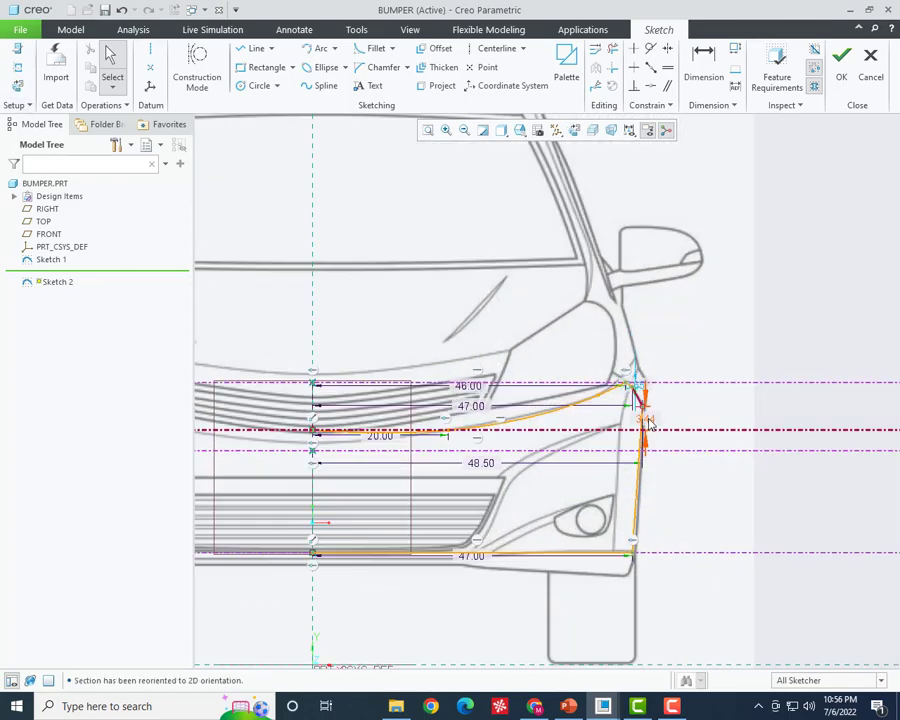
scroll(647, 416, up, 2)
scroll(647, 424, up, 2)
scroll(647, 424, up, 2)
middle_drag(601, 413, 836, 418)
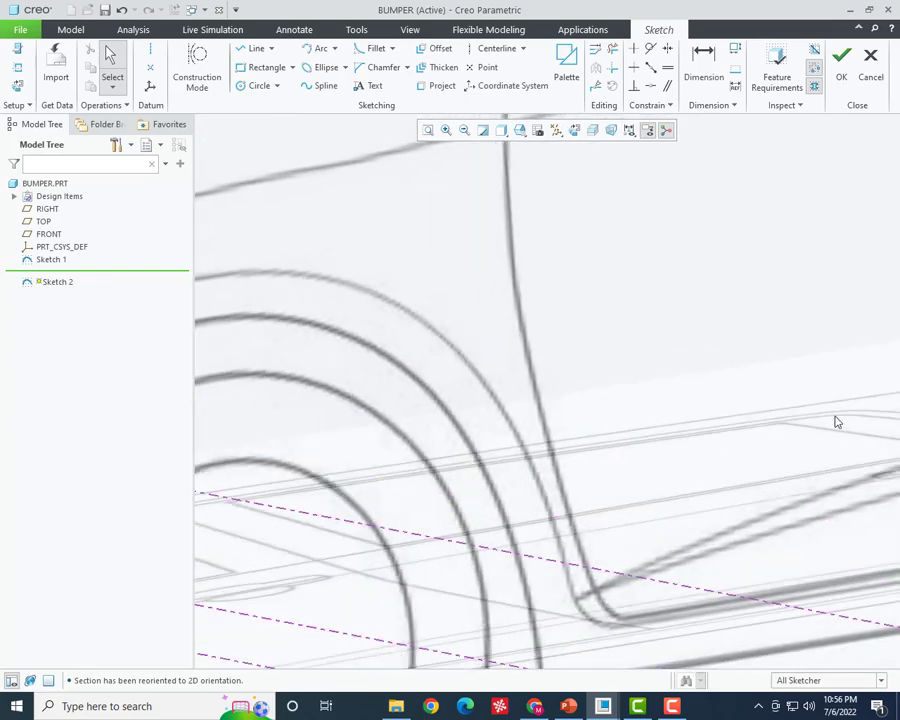
scroll(578, 450, down, 3)
mouse_move(578, 450)
middle_down()
mouse_move(554, 458)
mouse_move(470, 388)
middle_up()
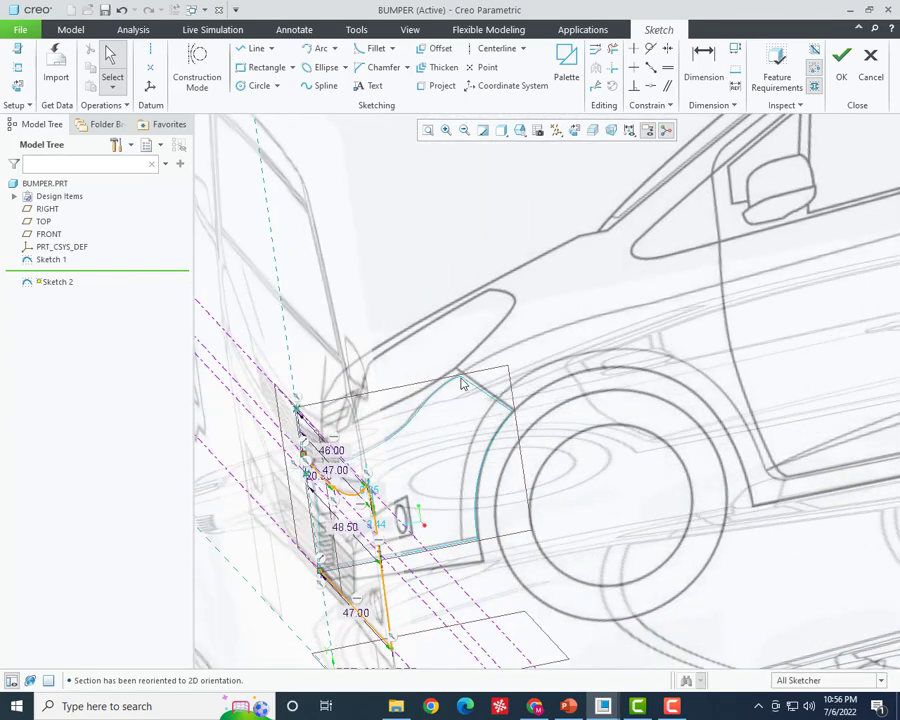
click(11, 91)
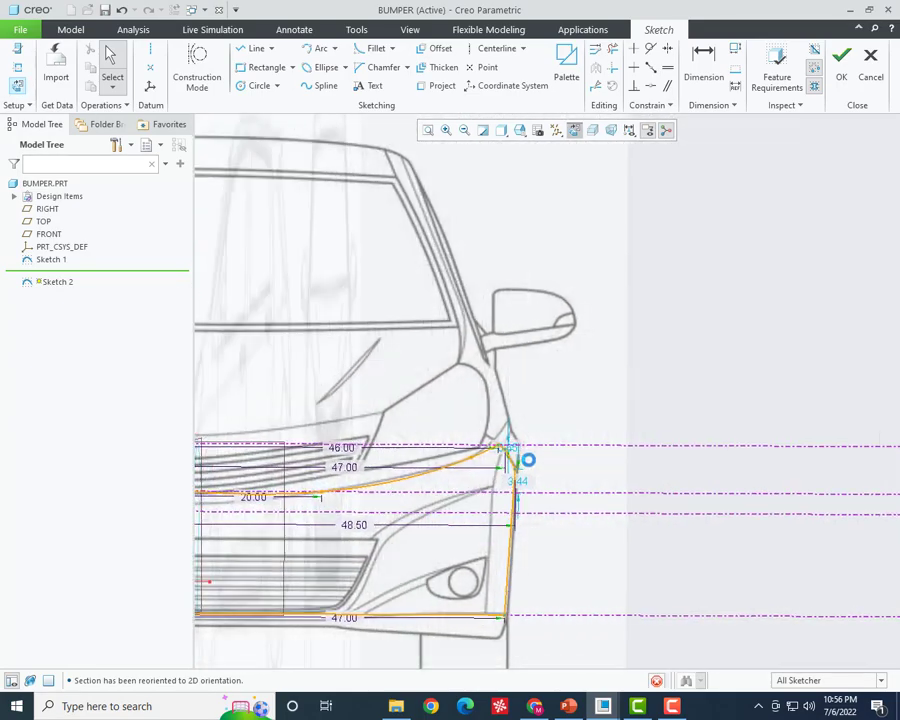
scroll(515, 456, up, 3)
scroll(540, 438, up, 2)
- Change the 0.65 corner segment dimension at the upper-right corner to 1.00
double_click(541, 432)
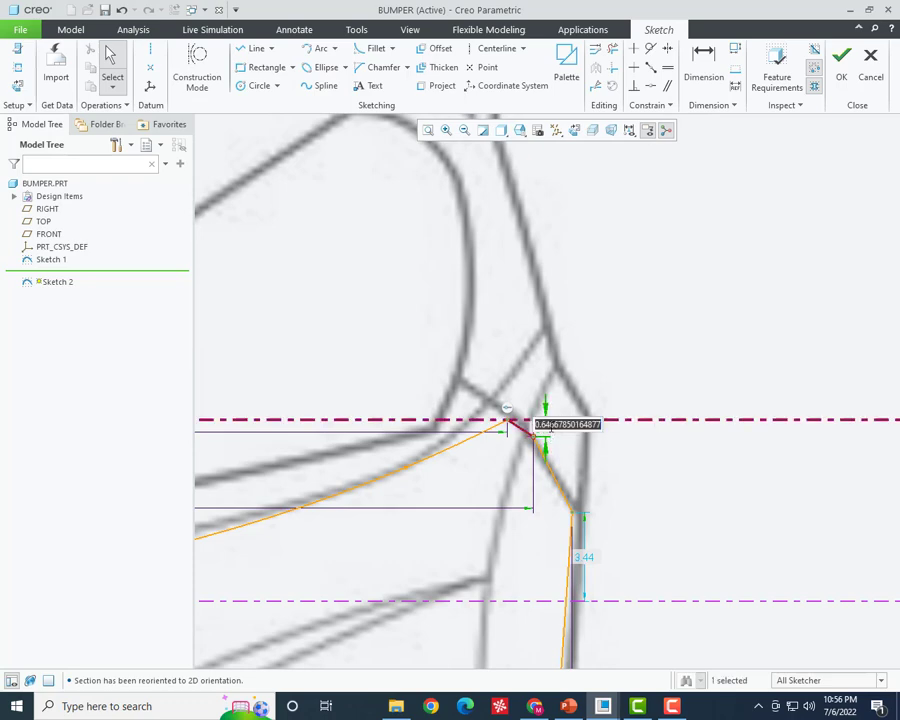
text(0)
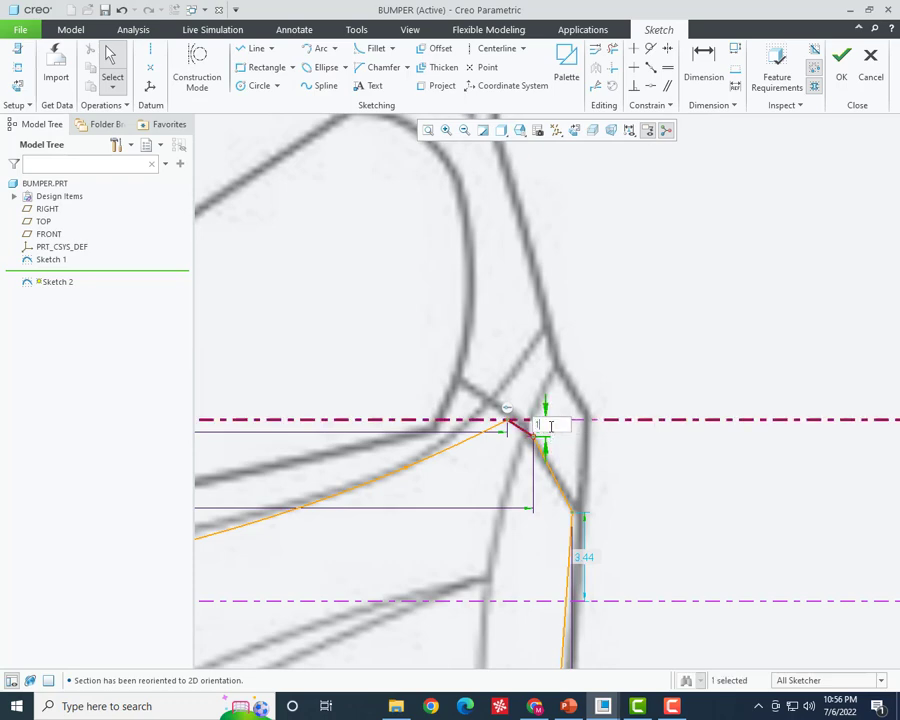
key(Return)
scroll(633, 499, down, 2)
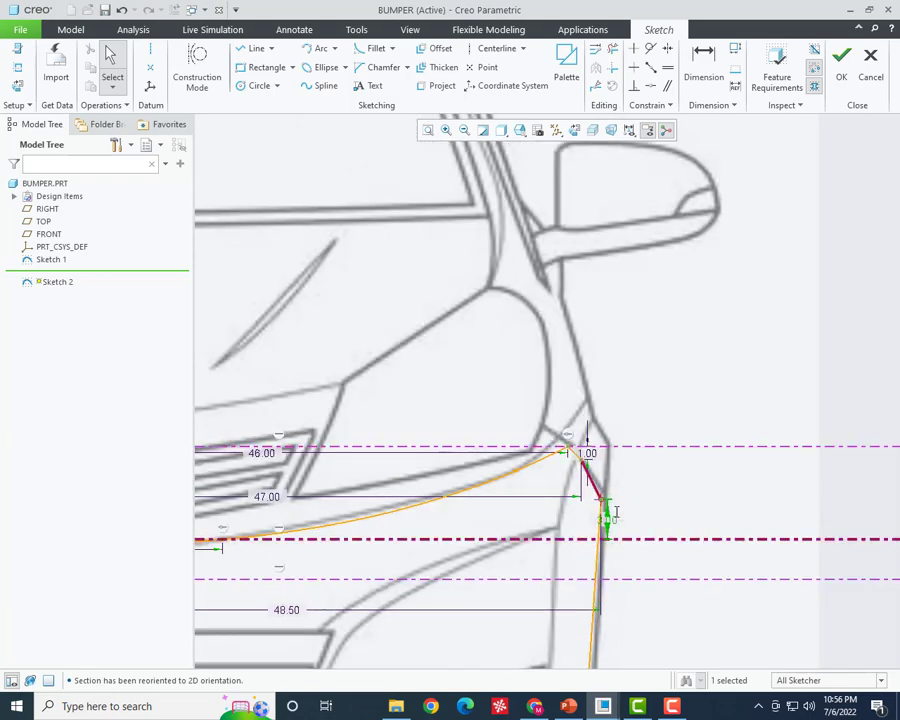
scroll(562, 418, down, 3)
scroll(572, 500, up, 3)
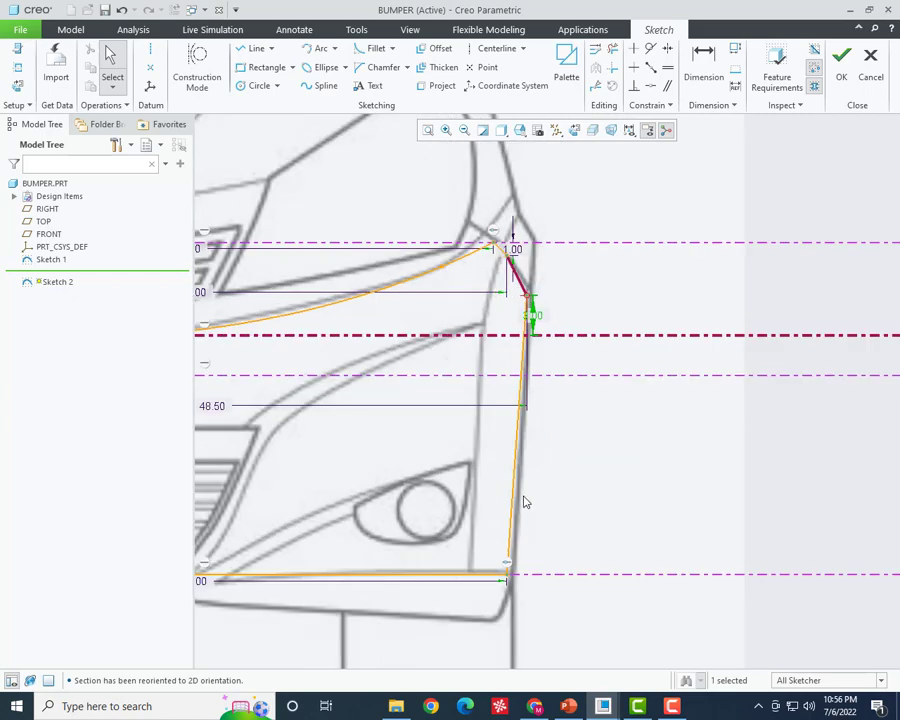
scroll(529, 508, down, 2)
scroll(606, 530, down, 1)
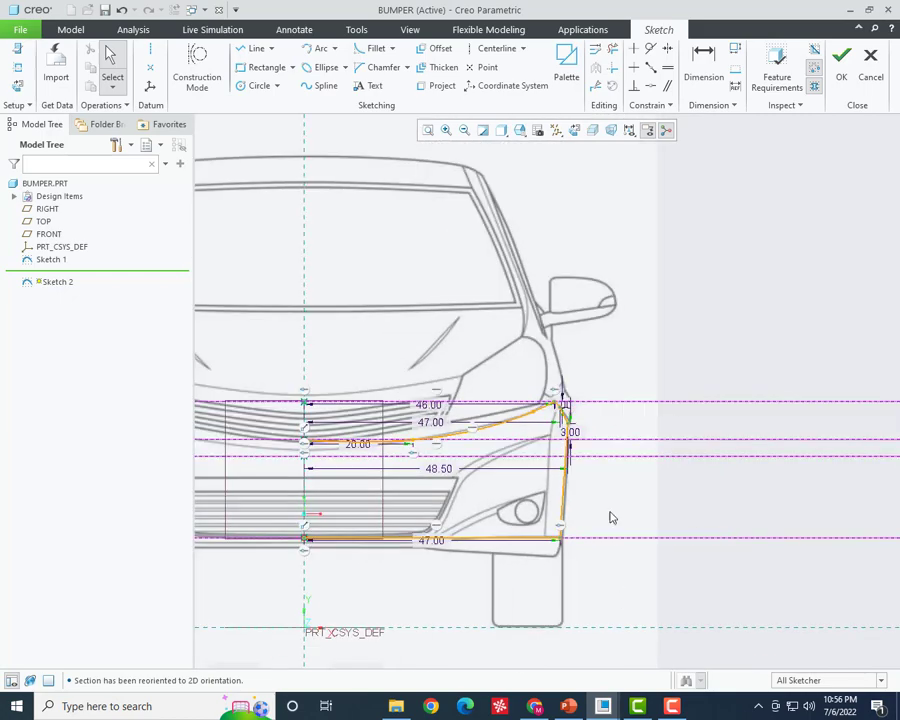
scroll(296, 484, up, 4)
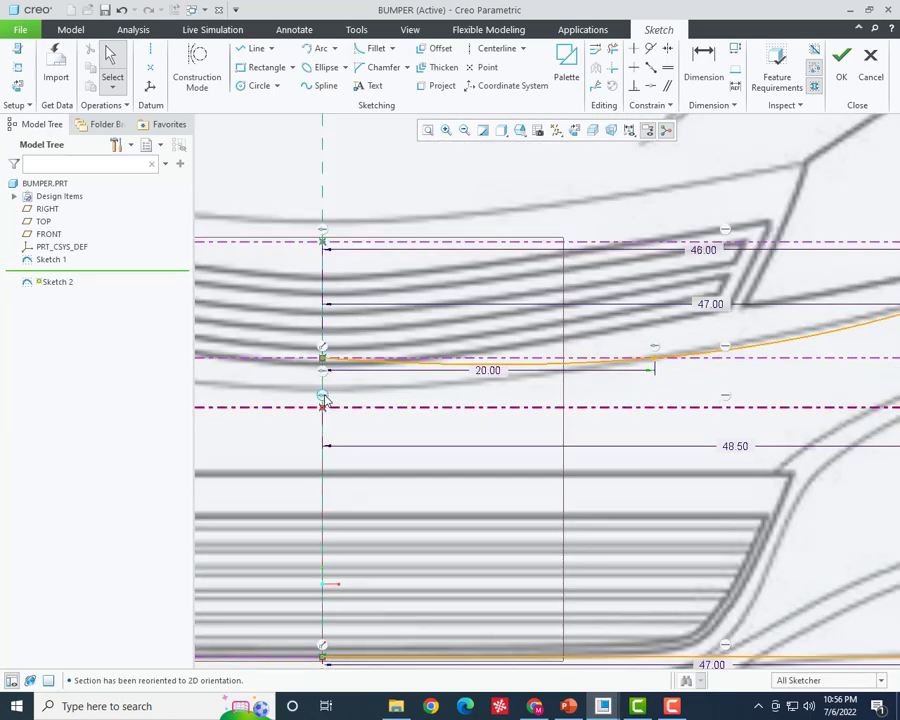
scroll(390, 365, down, 5)
- Finish Sketch 2 and save BUMPER.PRT
click(842, 75)
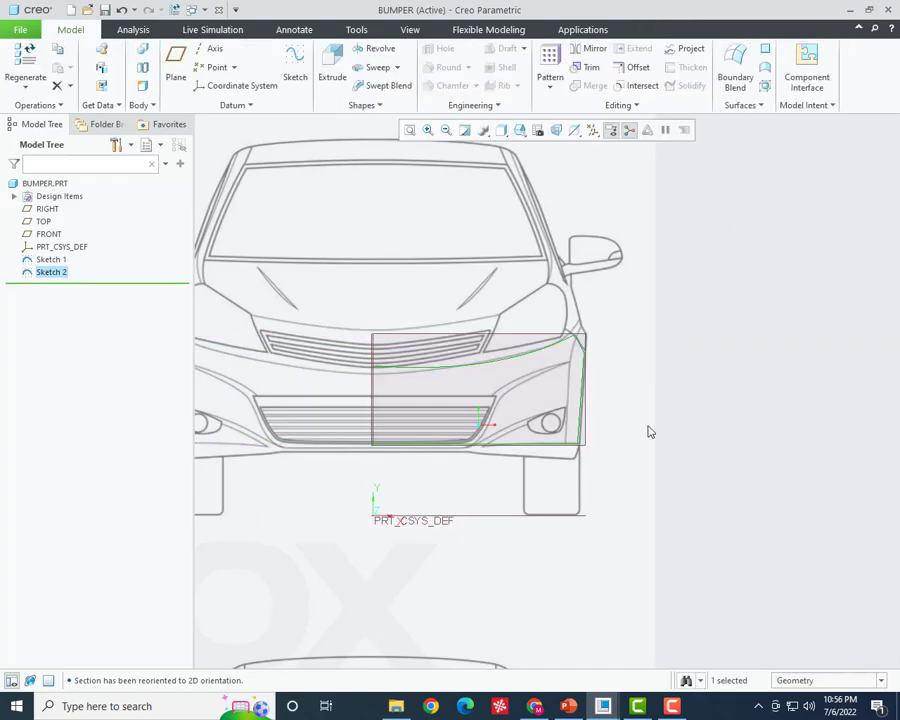
mouse_move(650, 432)
middle_down()
mouse_move(592, 463)
mouse_move(560, 494)
mouse_move(622, 466)
mouse_move(568, 384)
middle_up()
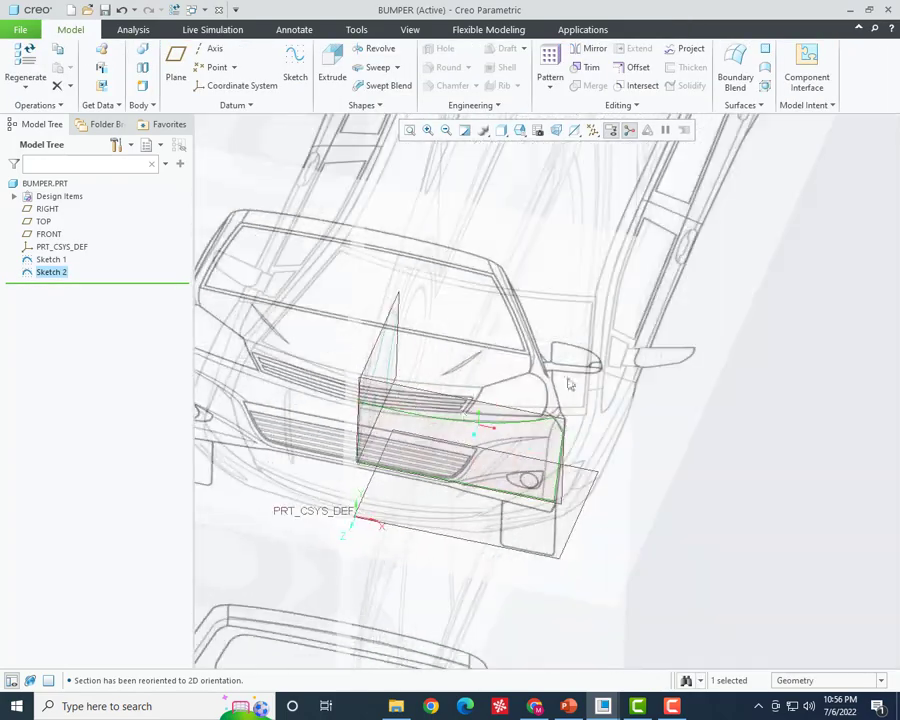
scroll(568, 384, down, 3)
click(104, 9)
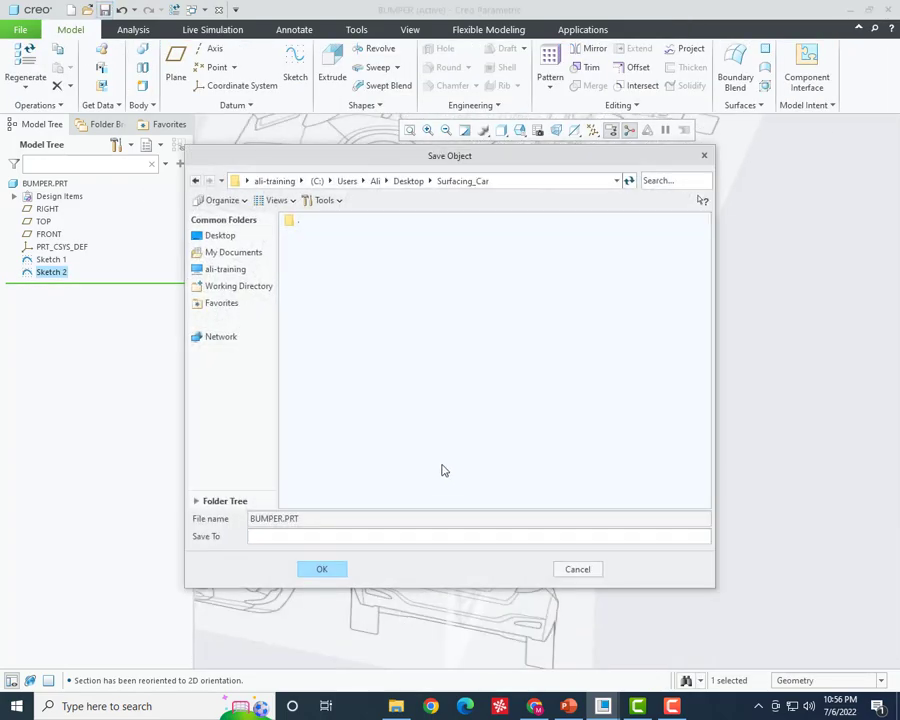
key(Return)
mouse_move(623, 529)
middle_down()
mouse_move(599, 546)
mouse_move(612, 524)
mouse_move(590, 500)
middle_up()
- Start Sketch 3 on the TOP plane with RIGHT as the reference
click(303, 65)
middle_drag(711, 478, 686, 472)
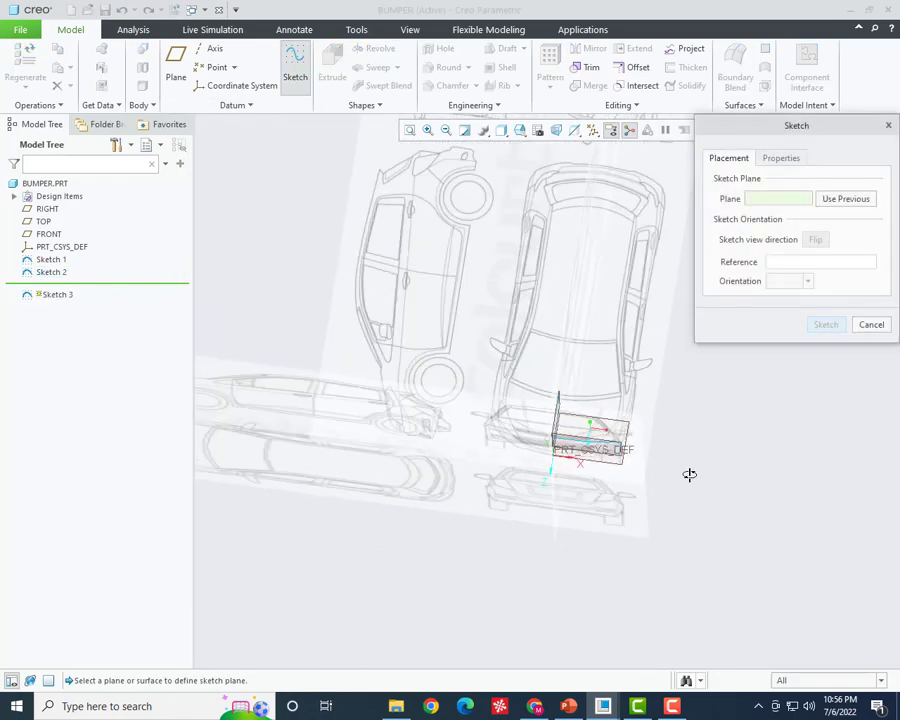
scroll(630, 426, up, 3)
scroll(624, 427, up, 2)
click(624, 427)
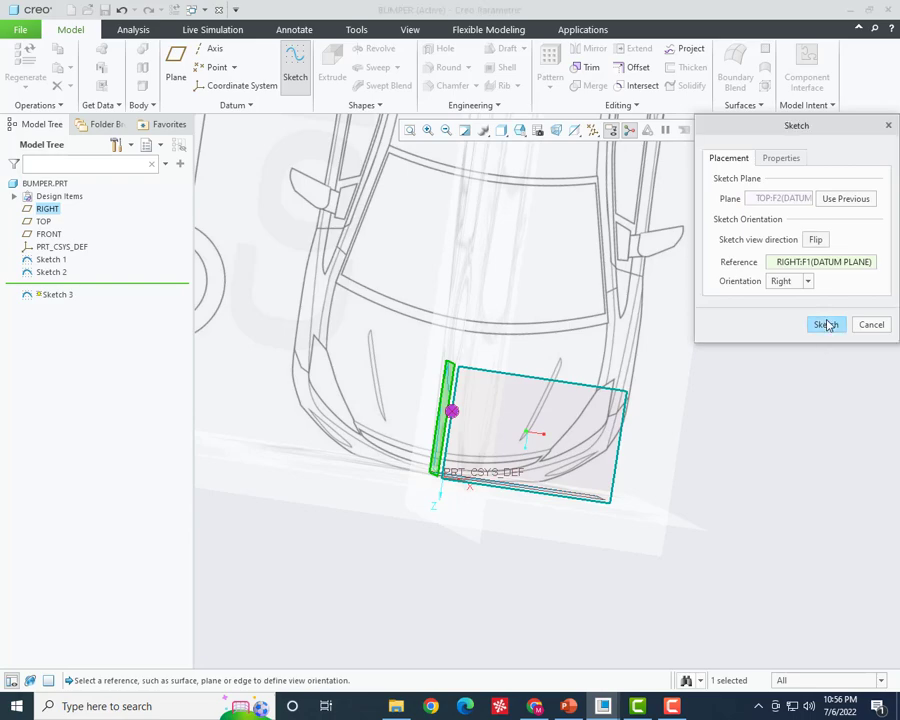
click(824, 323)
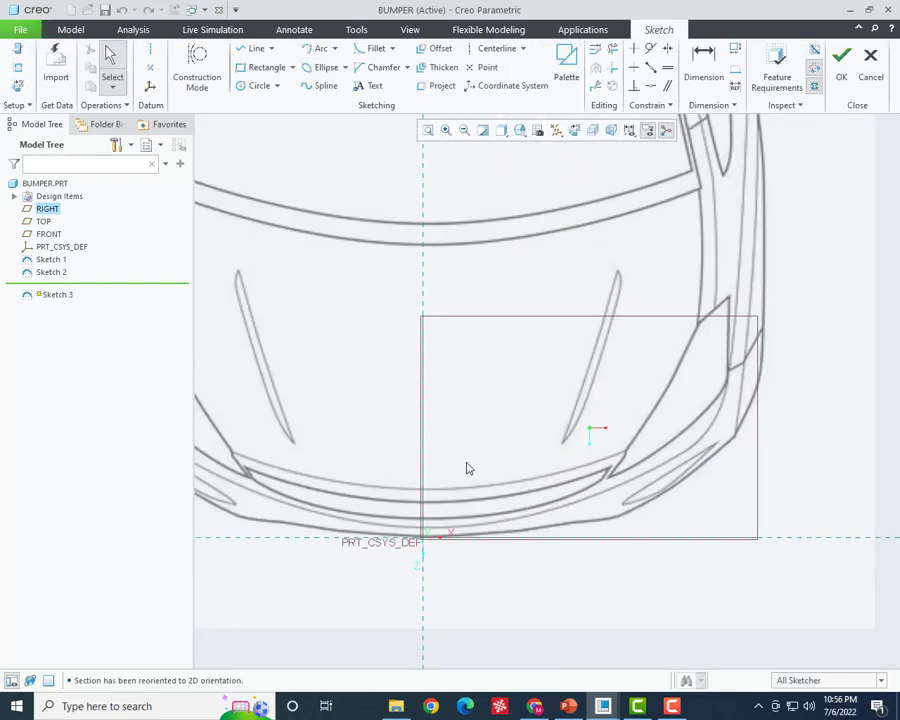
- Tilt the view and add two Sketch 2 curve endpoints as Sketch 3 references
middle_drag(459, 453, 452, 452)
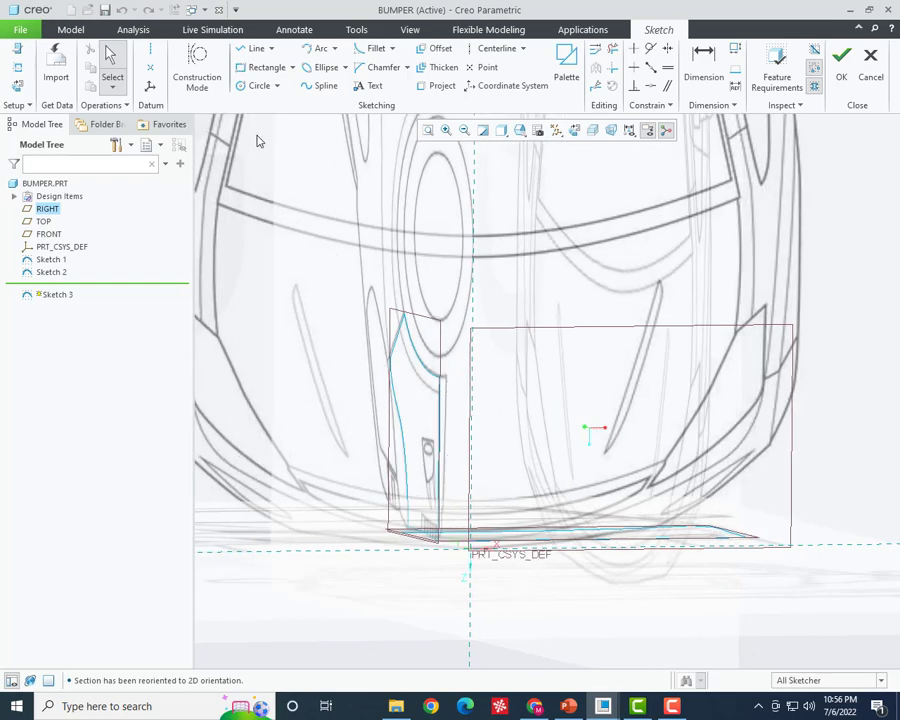
click(20, 67)
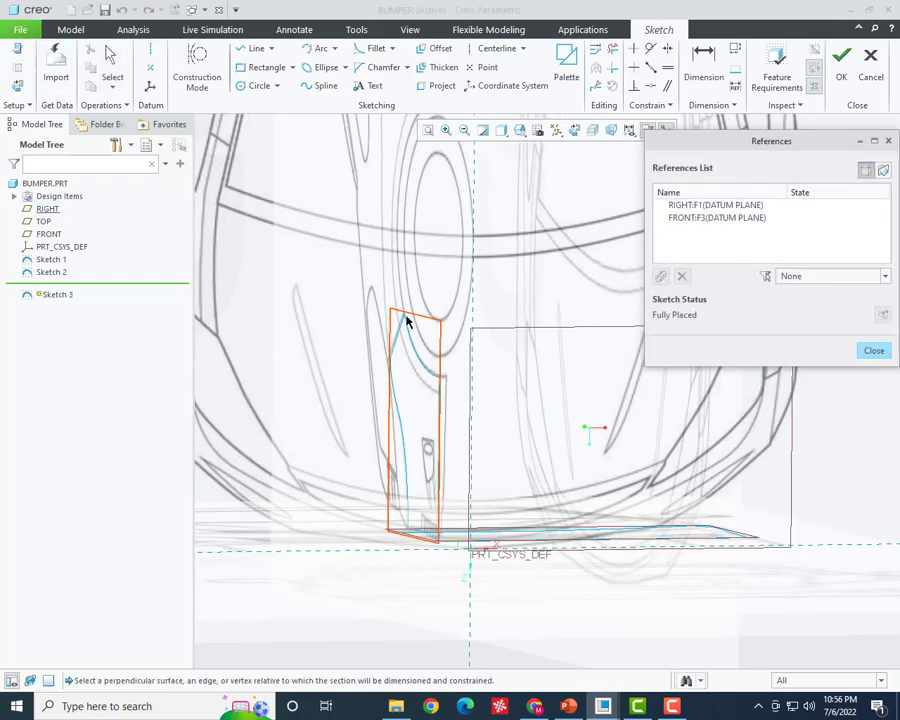
scroll(406, 320, up, 3)
click(400, 314)
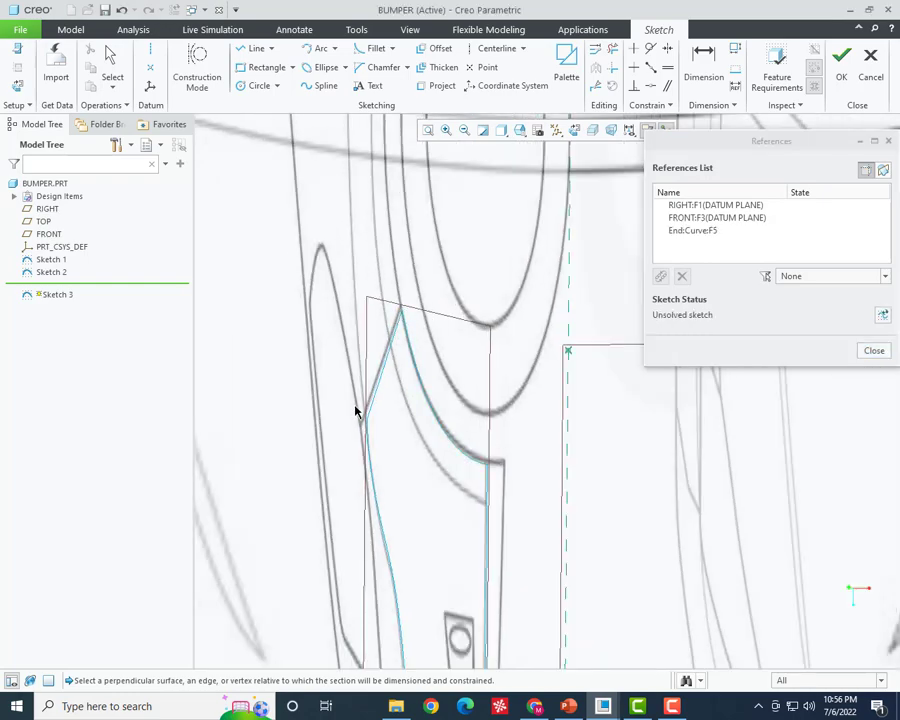
scroll(369, 422, up, 5)
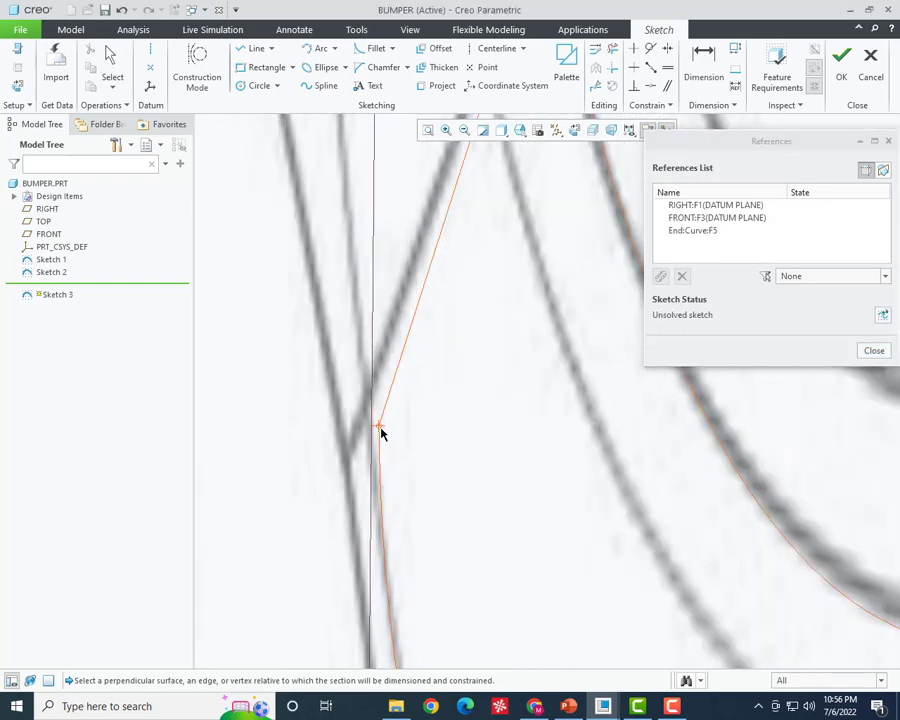
scroll(578, 492, down, 2)
scroll(496, 452, down, 2)
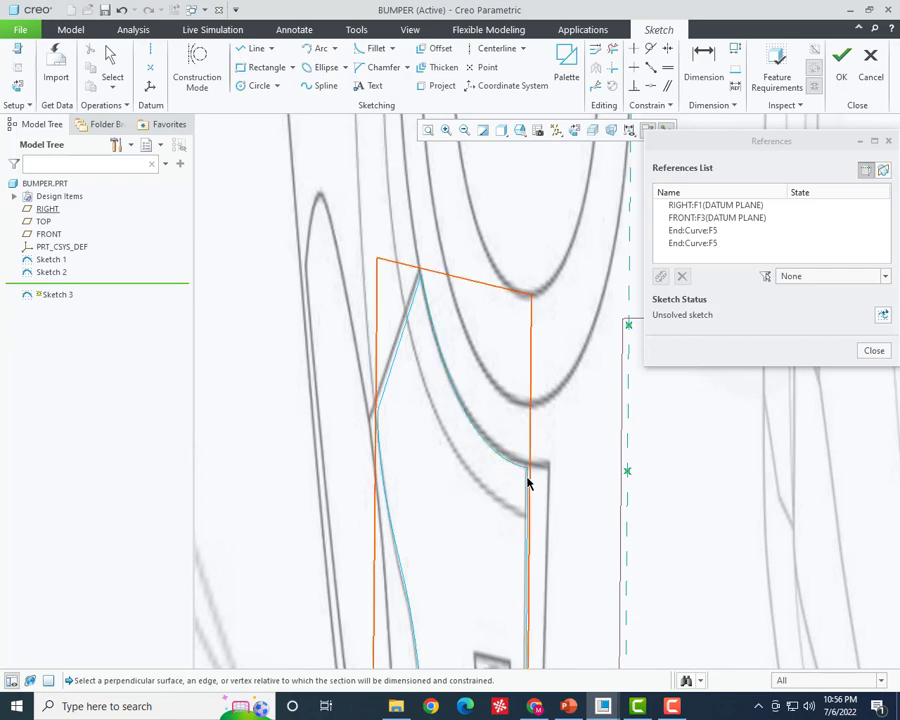
scroll(528, 477, up, 3)
click(532, 470)
scroll(536, 340, down, 2)
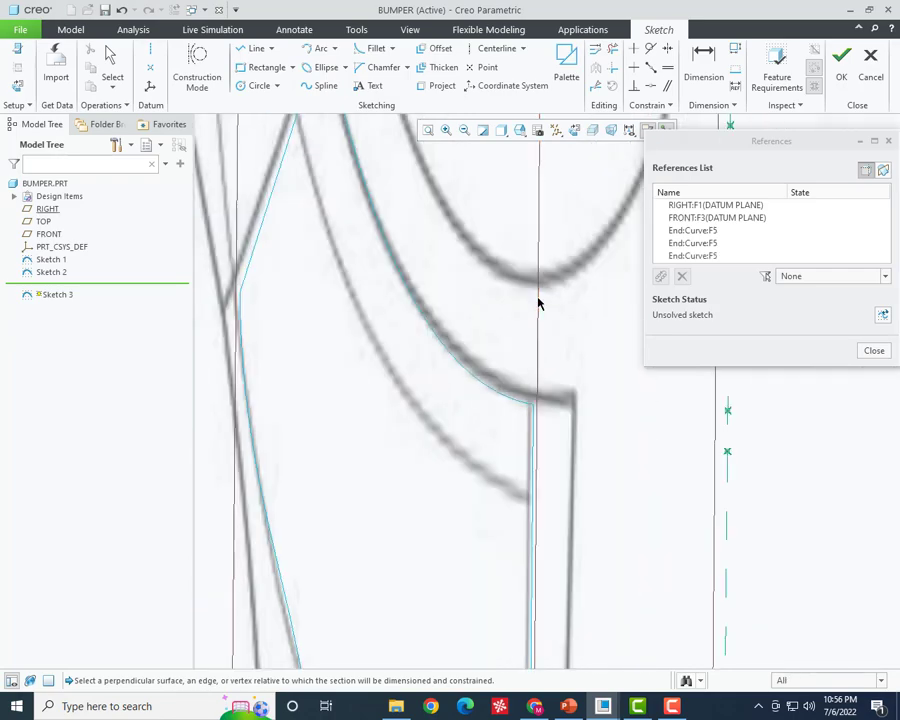
scroll(538, 302, down, 2)
scroll(472, 530, up, 2)
scroll(456, 552, up, 3)
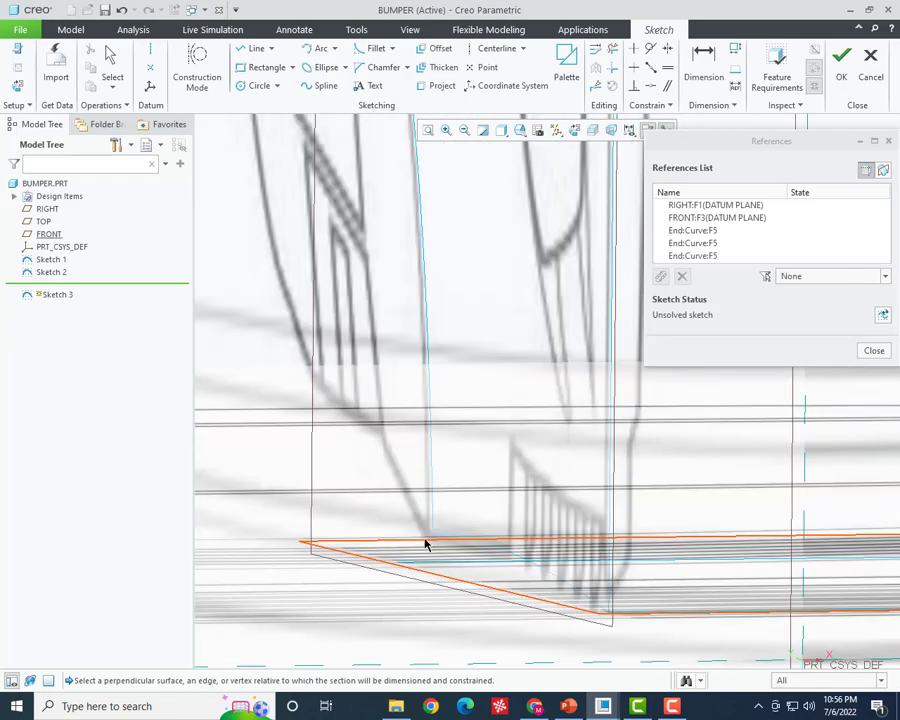
- Add the lower sketch corner and bottom edge as references and close the references list
click(609, 617)
scroll(618, 618, up, 3)
click(615, 620)
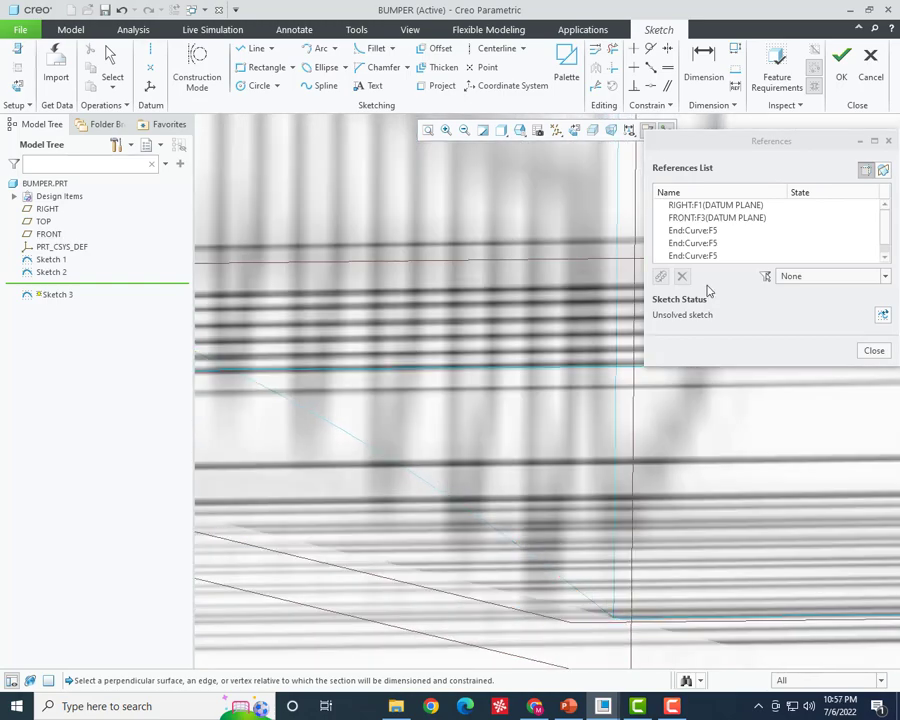
scroll(460, 580, down, 4)
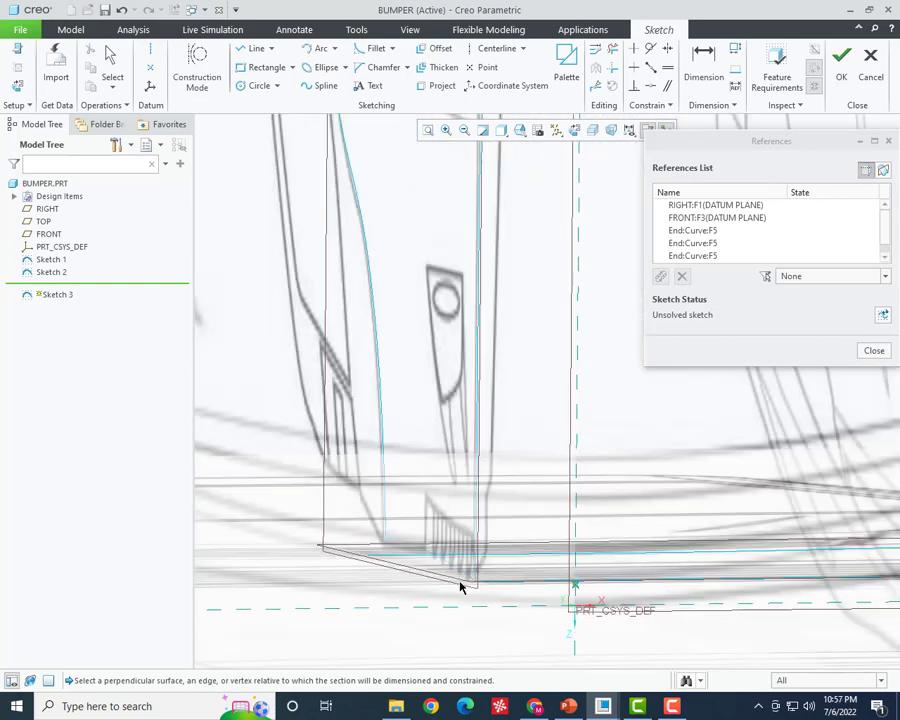
scroll(478, 474, down, 3)
scroll(500, 356, up, 5)
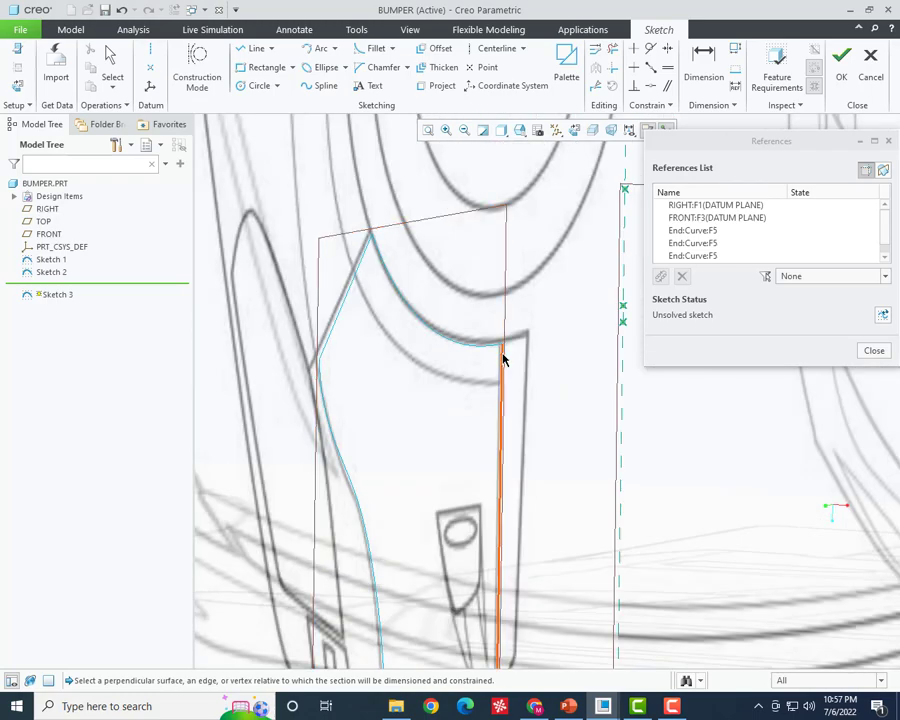
scroll(501, 350, up, 3)
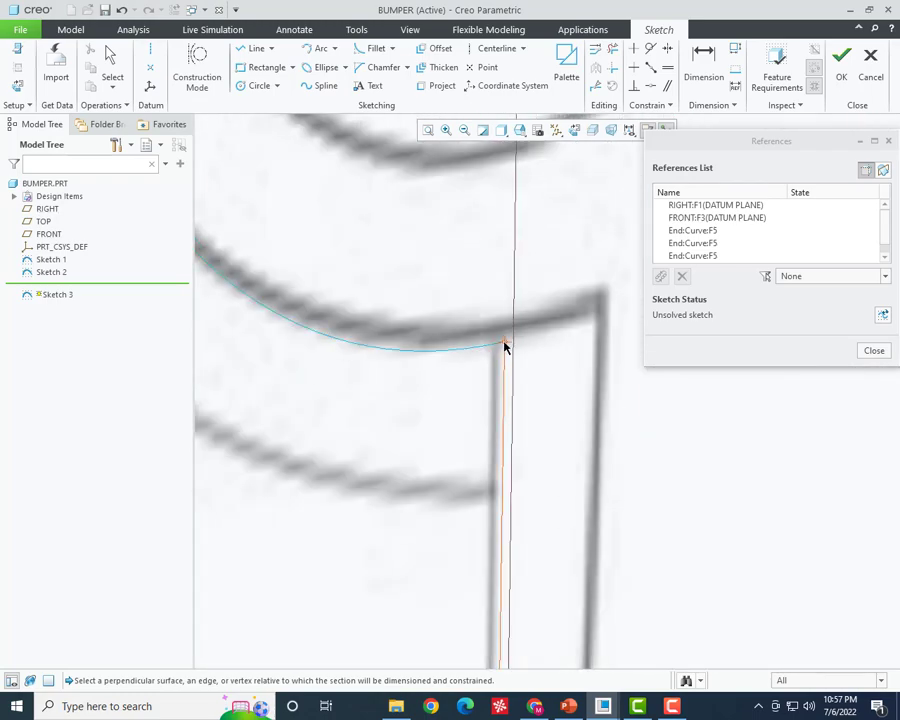
middle_click(511, 408)
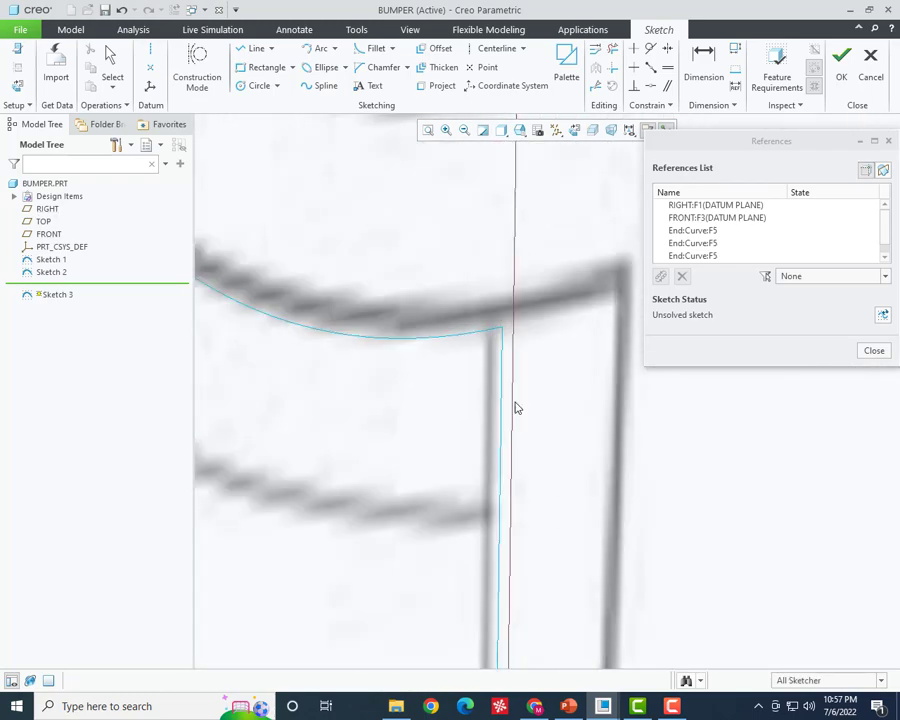
- Return to the flat face-on sketch view, zoomed out to the sketch rectangle
click(17, 87)
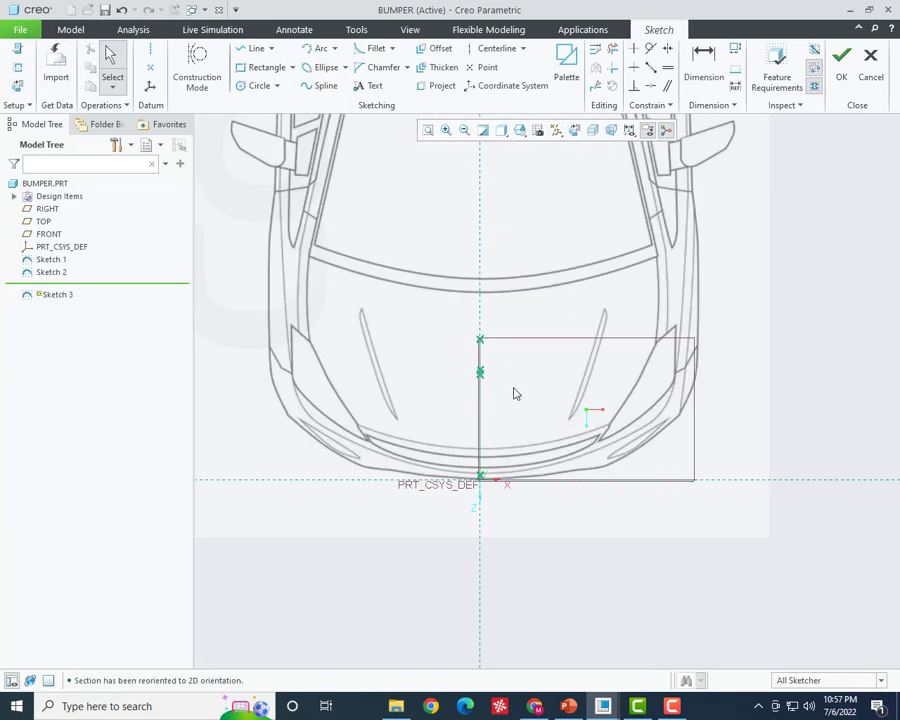
scroll(490, 365, up, 5)
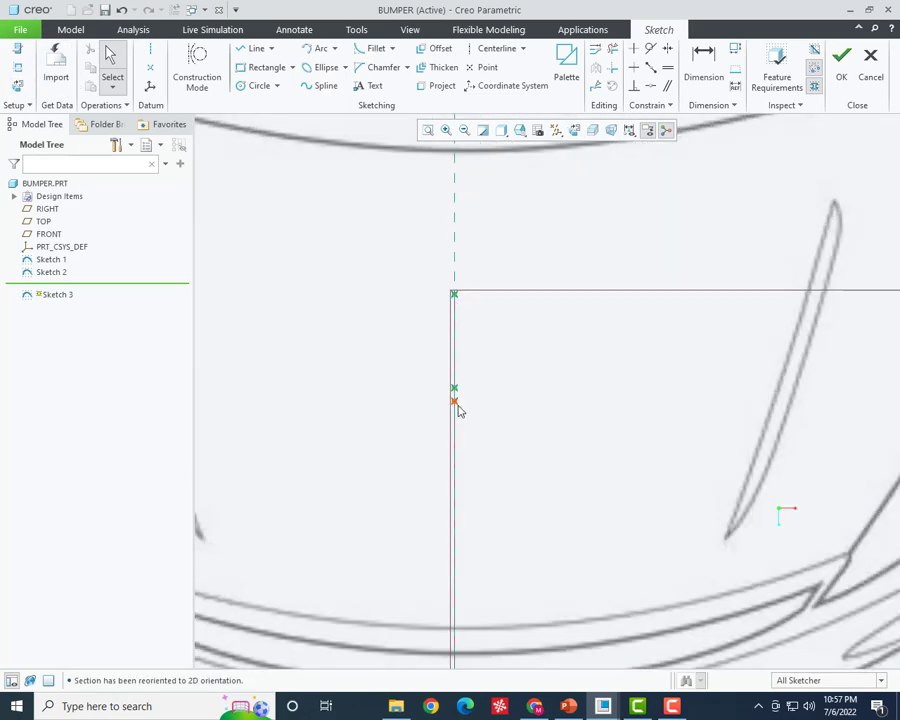
scroll(470, 360, down, 3)
scroll(468, 492, up, 3)
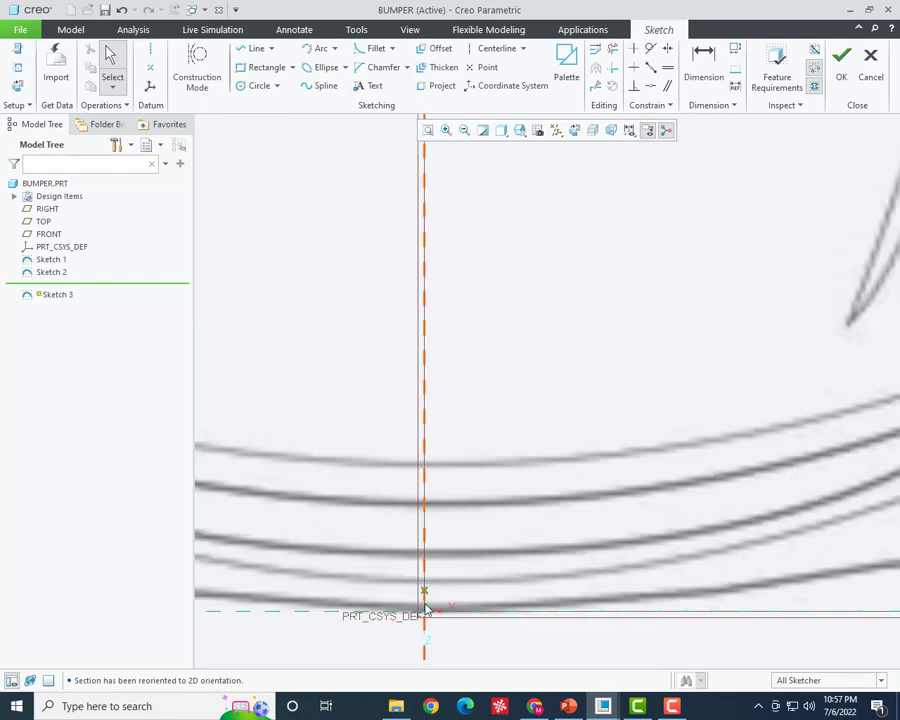
scroll(425, 607, down, 2)
scroll(440, 610, down, 2)
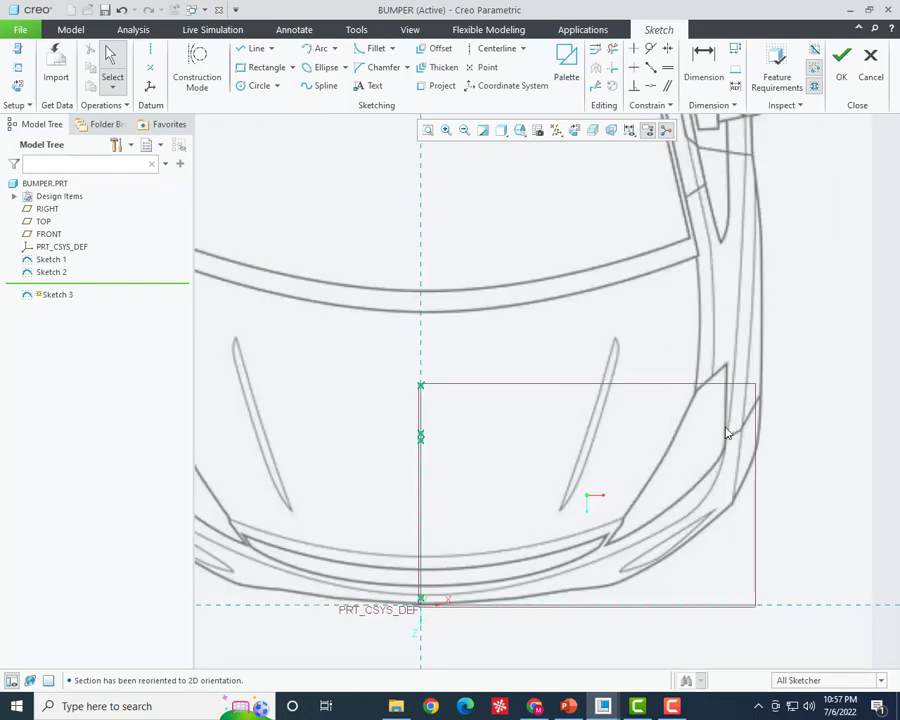
- Draw horizontal centerlines through the rectangle's top corner and two points near its middle
click(495, 48)
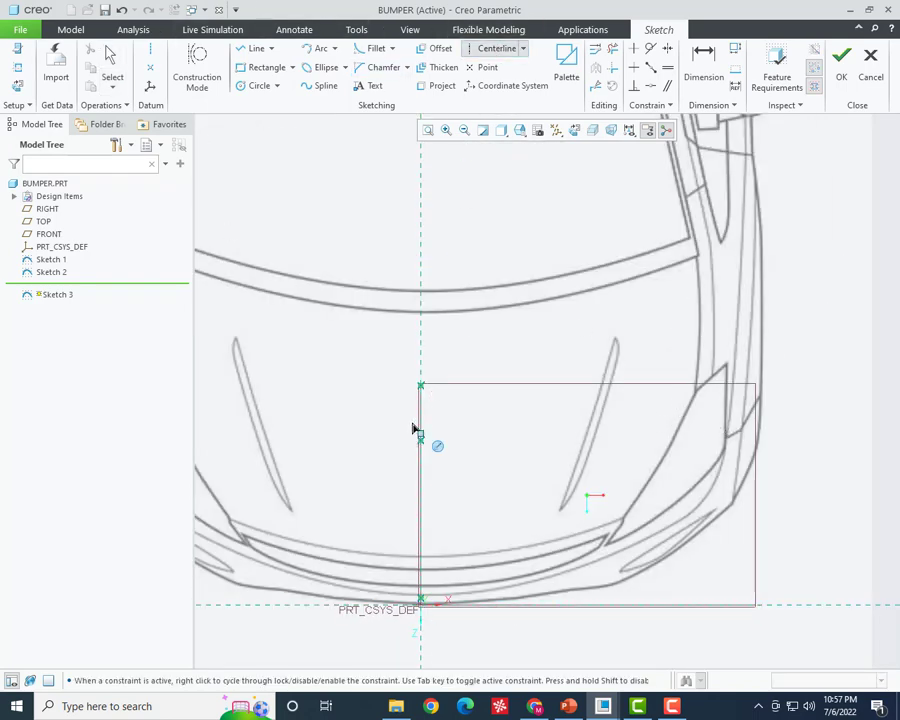
click(420, 385)
click(466, 388)
scroll(420, 432, up, 3)
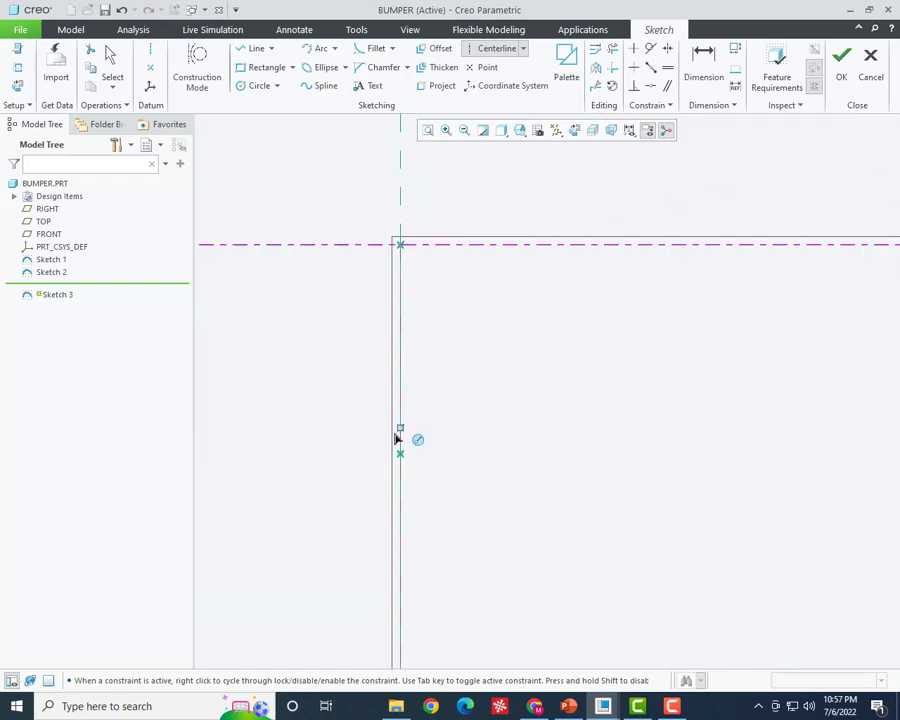
click(400, 427)
click(465, 438)
click(401, 454)
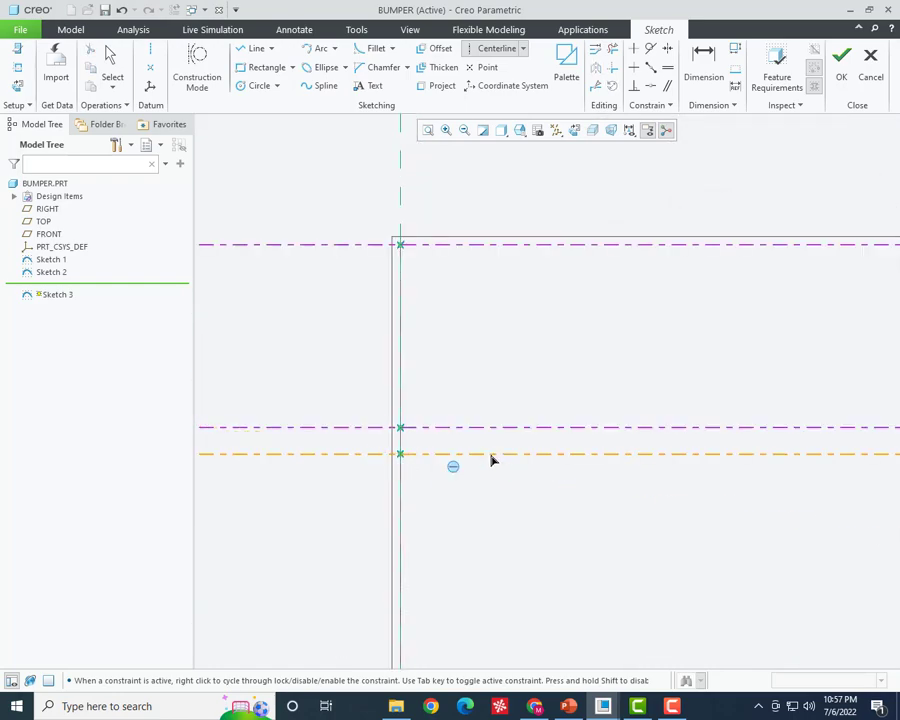
click(490, 457)
scroll(405, 470, down, 3)
scroll(396, 640, up, 5)
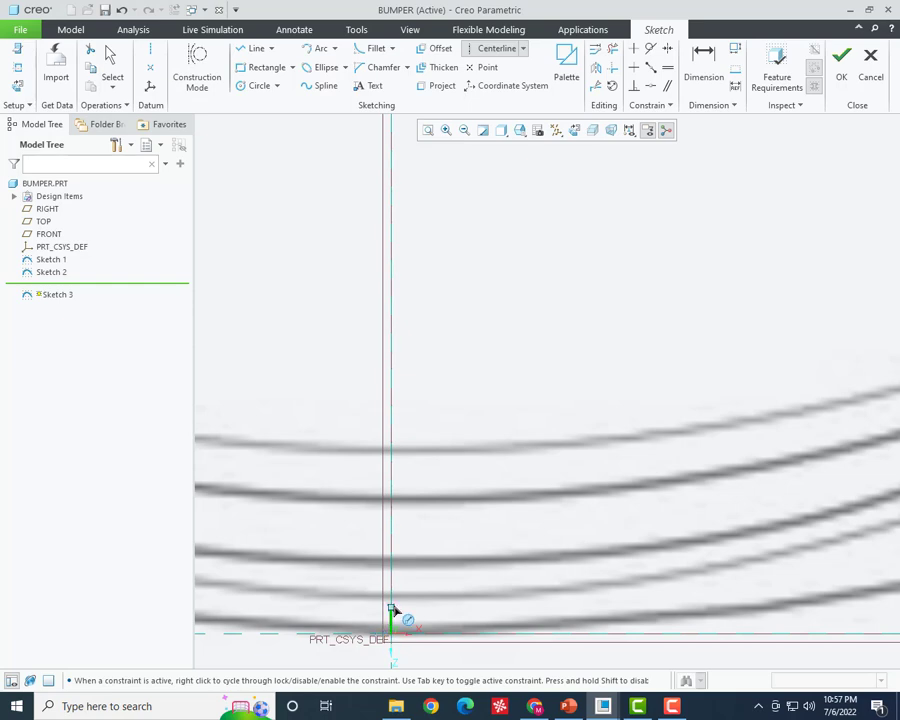
- Add a horizontal centerline through the sketch origin, then exit and clear the selection
click(478, 612)
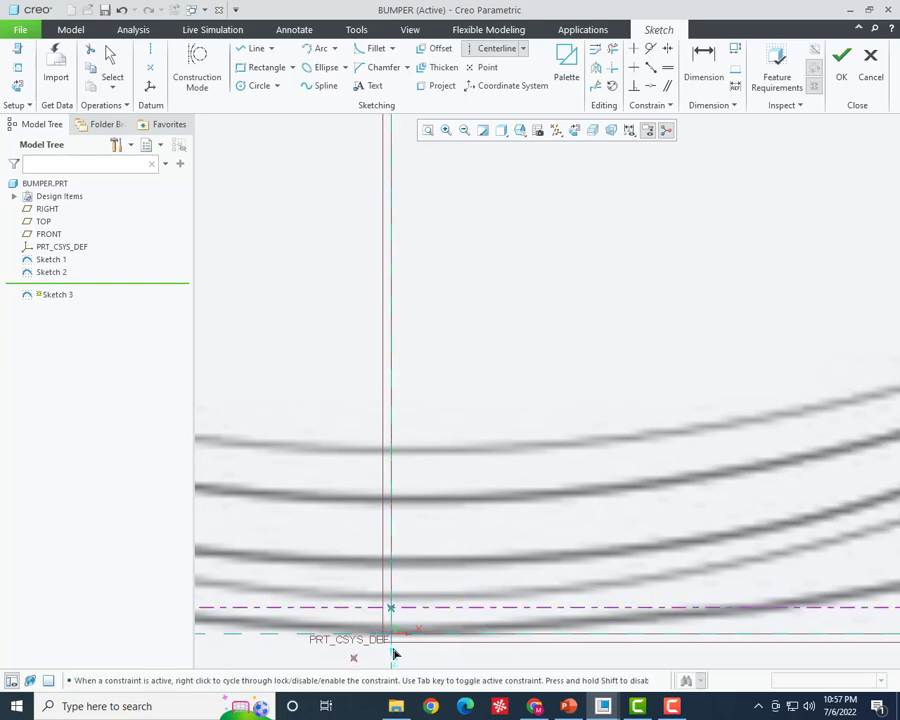
click(391, 634)
middle_click(418, 638)
middle_click(436, 622)
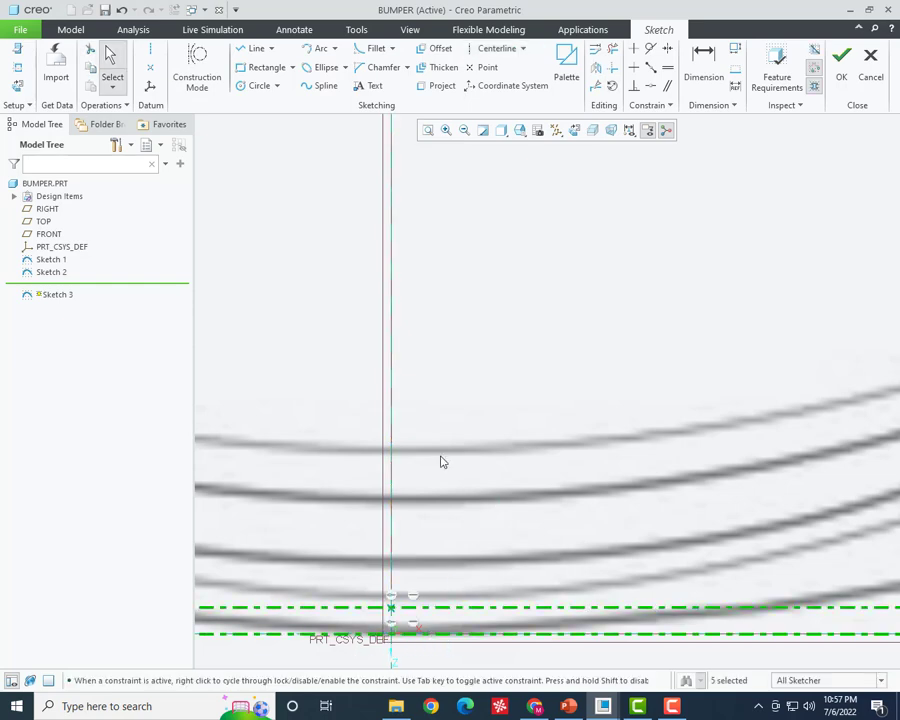
scroll(697, 529, down, 3)
click(376, 588)
scroll(376, 588, down, 3)
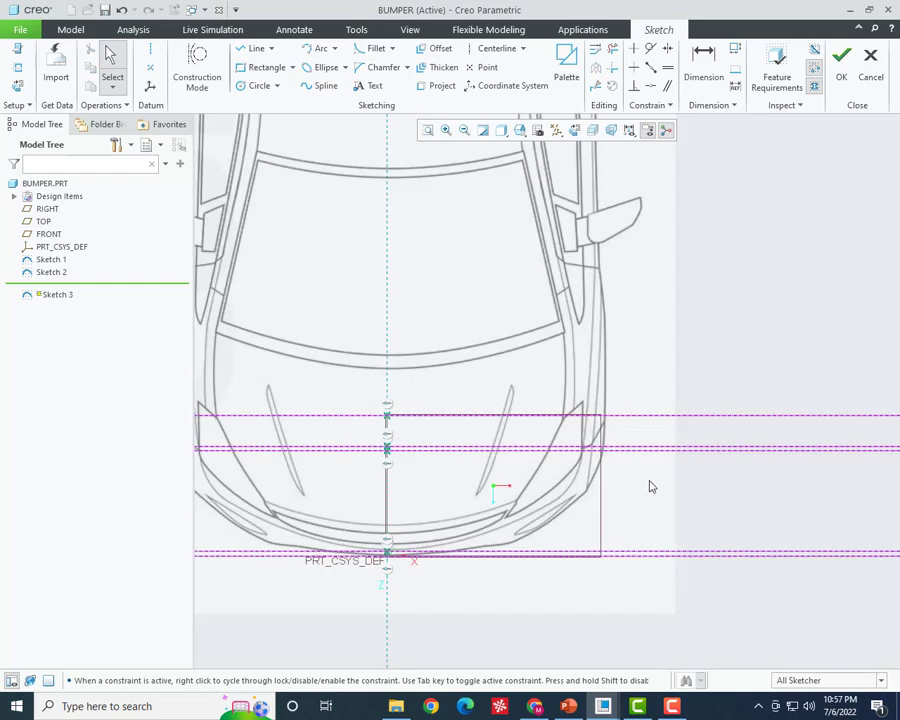
scroll(585, 468, up, 3)
scroll(760, 402, down, 2)
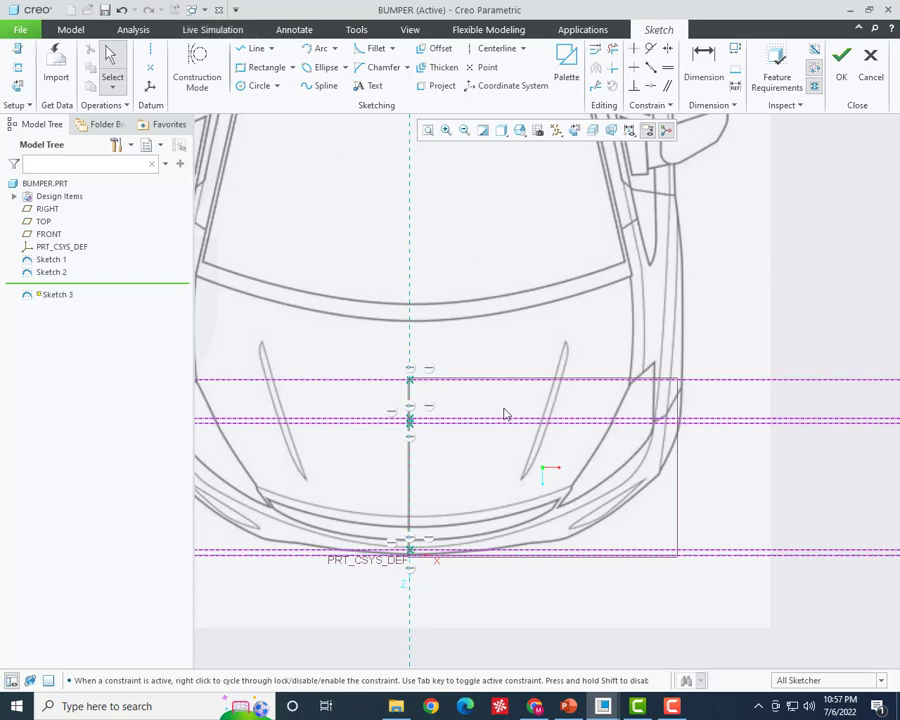
scroll(646, 402, up, 1)
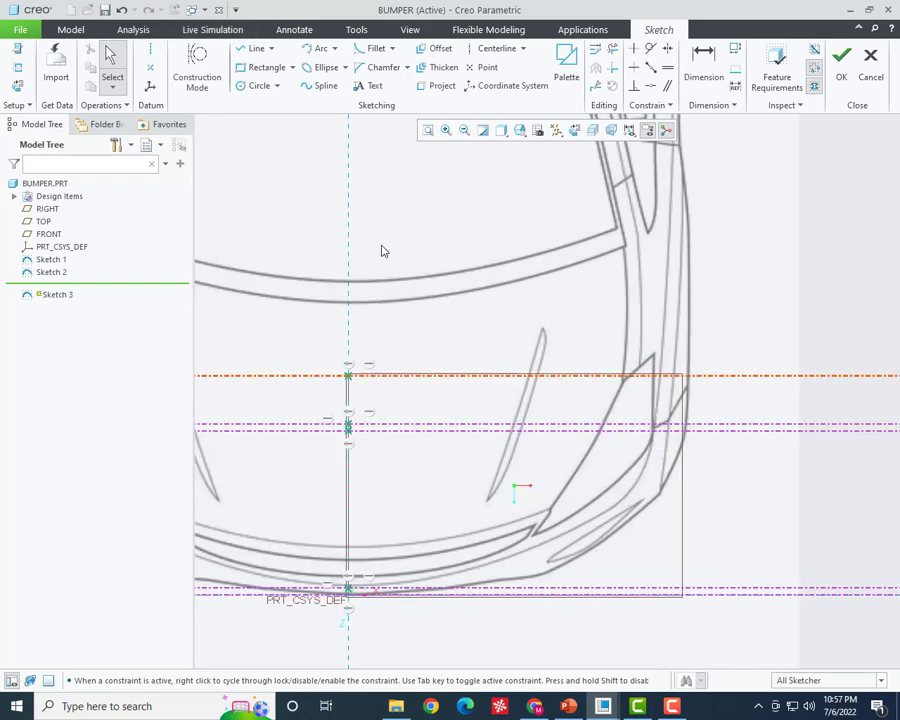
- Draw a spline from the middle centerline at the corner down to the sketch origin
click(306, 89)
scroll(672, 416, up, 3)
scroll(700, 408, down, 2)
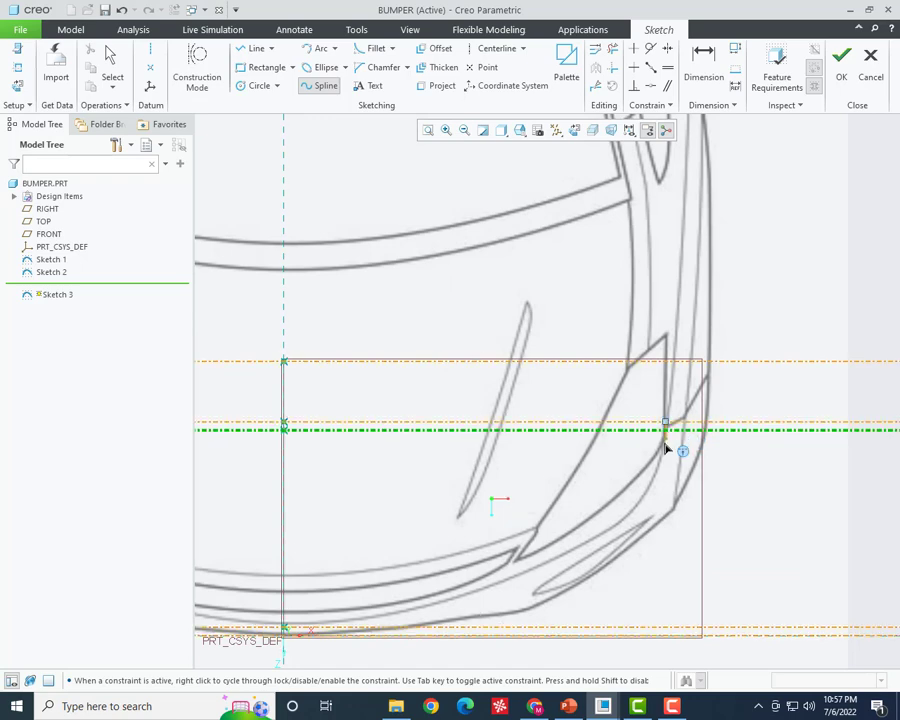
click(666, 432)
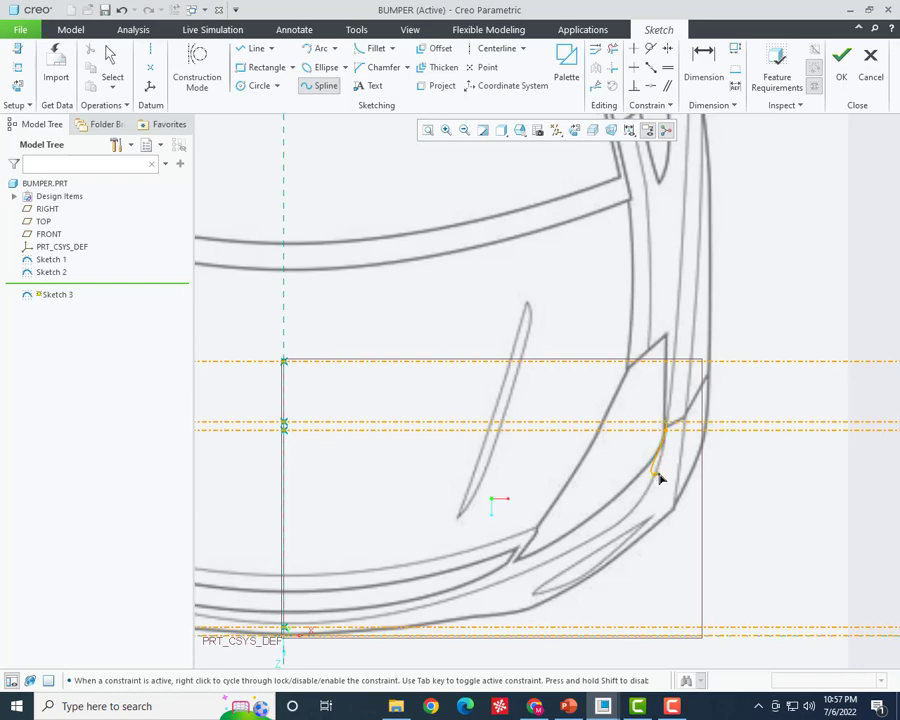
scroll(660, 478, down, 2)
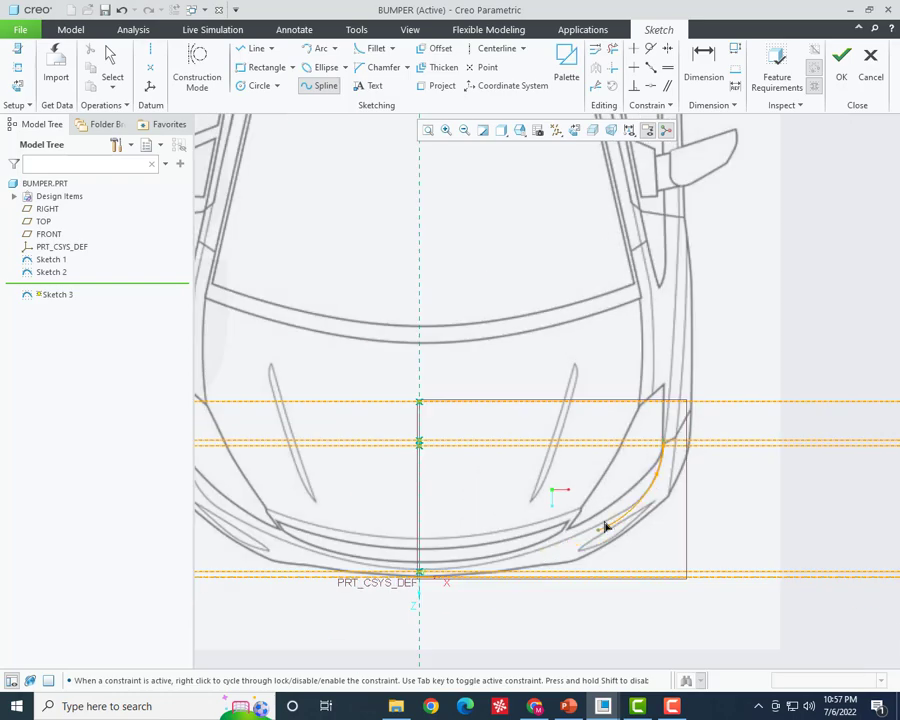
scroll(618, 521, up, 3)
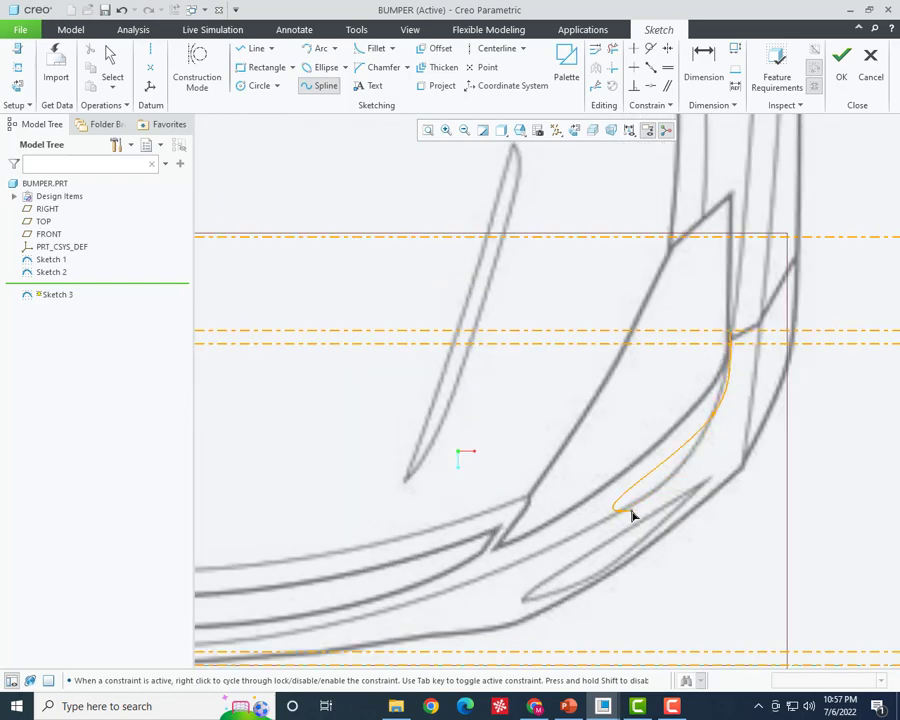
scroll(628, 514, down, 3)
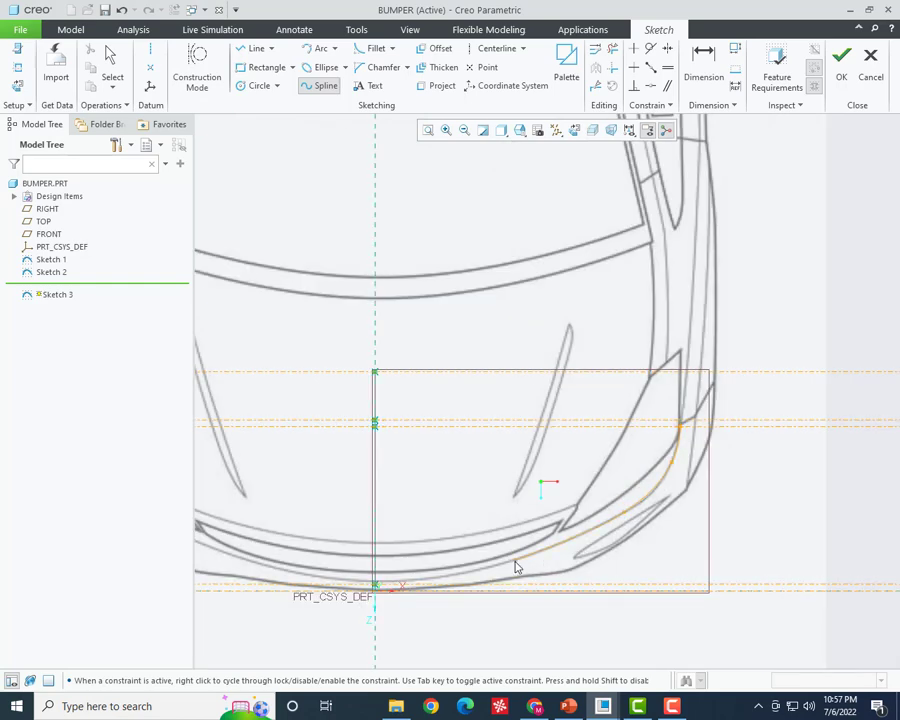
click(376, 585)
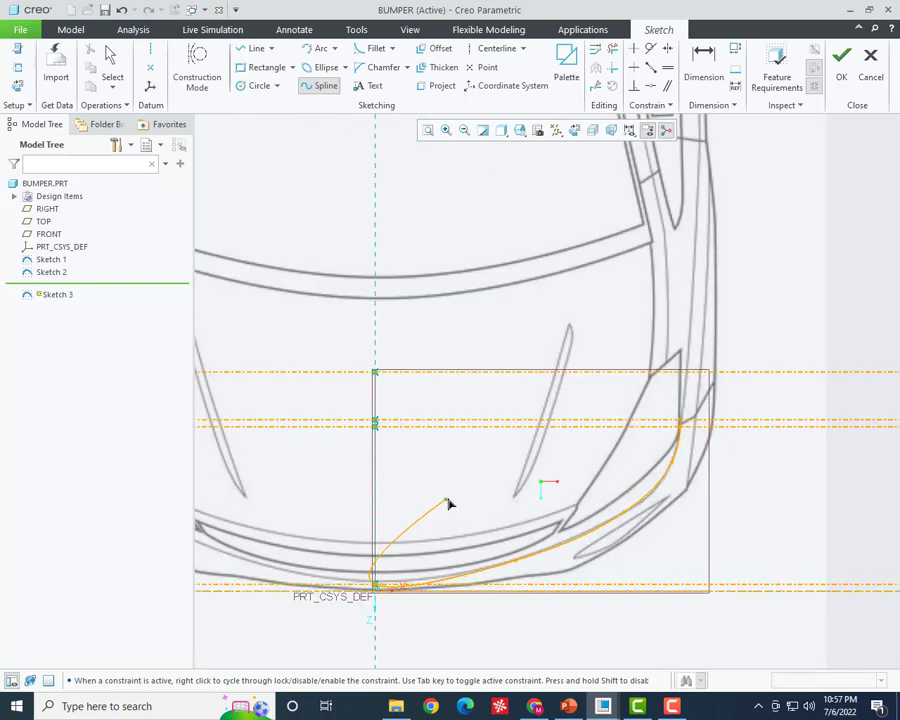
middle_click(497, 490)
middle_click(497, 488)
- Orbit around the model to check the spline in 3D, then return to the flat sketch view
scroll(680, 420, up, 2)
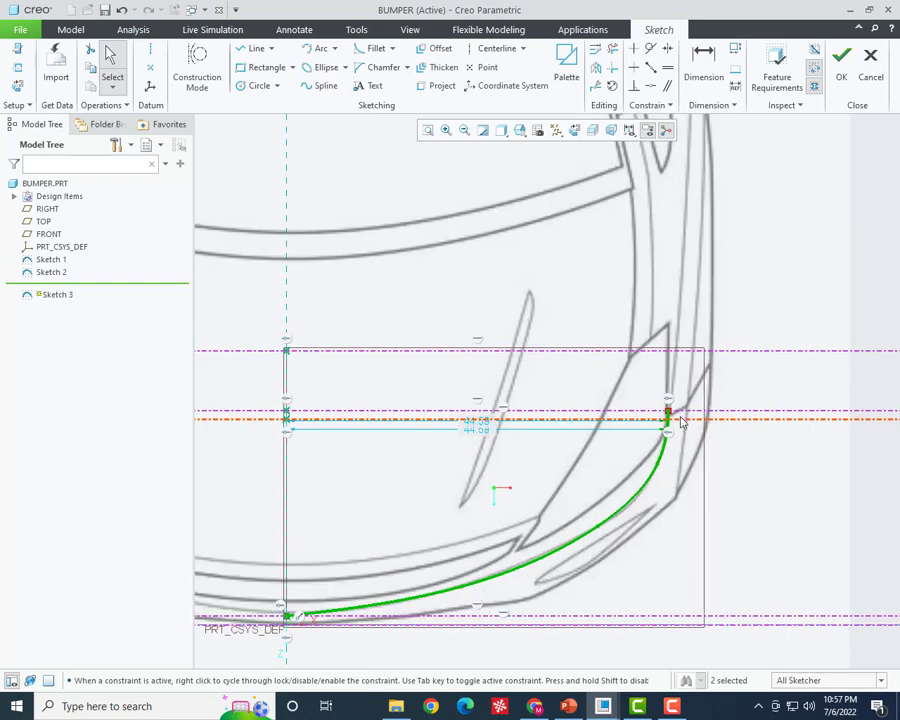
scroll(665, 400, up, 2)
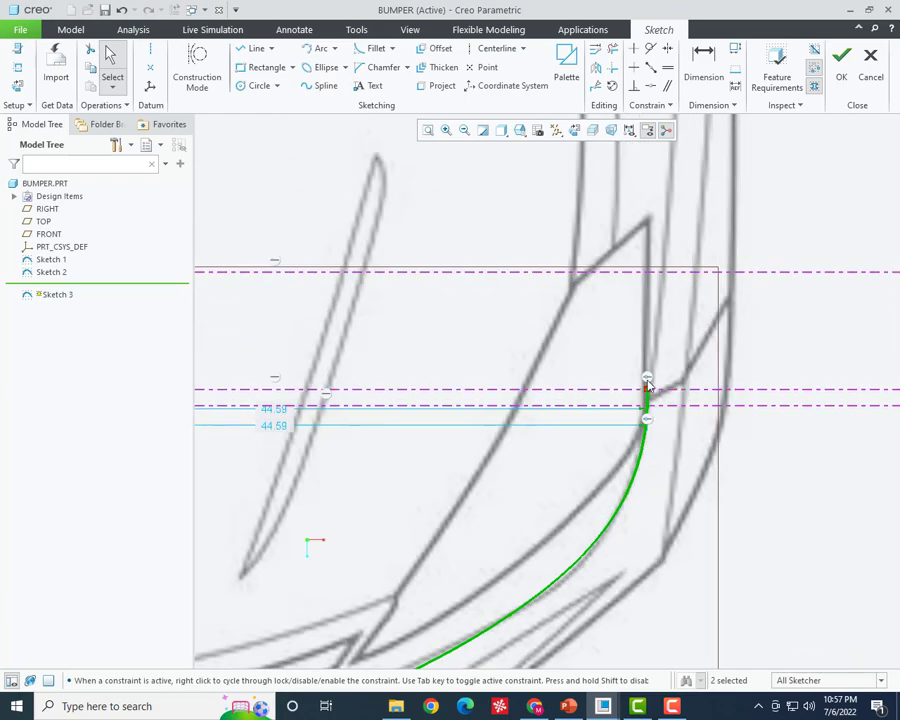
scroll(648, 384, down, 2)
scroll(660, 405, down, 2)
middle_drag(670, 414, 641, 417)
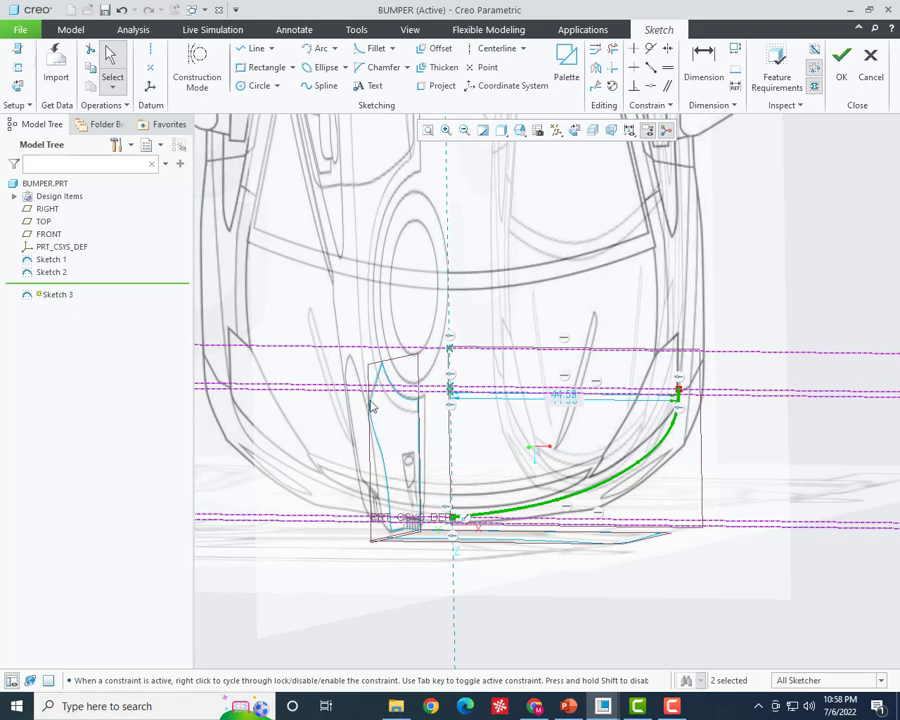
mouse_move(371, 405)
middle_down()
mouse_move(320, 376)
mouse_move(324, 382)
middle_up()
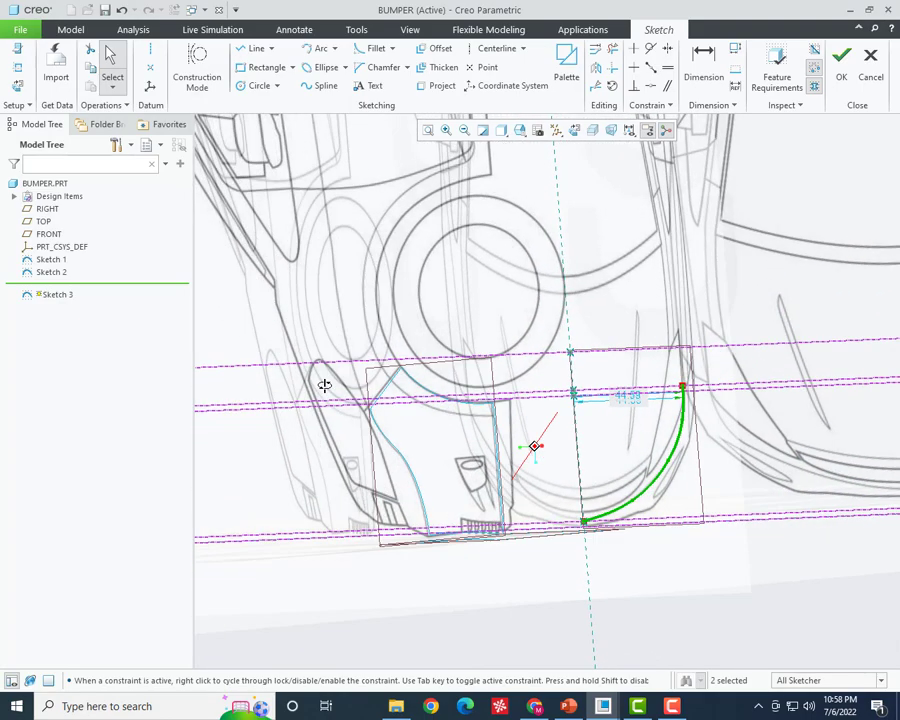
mouse_move(397, 415)
middle_down()
mouse_move(468, 410)
mouse_move(428, 370)
middle_up()
mouse_move(617, 370)
middle_down()
mouse_move(578, 367)
mouse_move(3, 97)
middle_up()
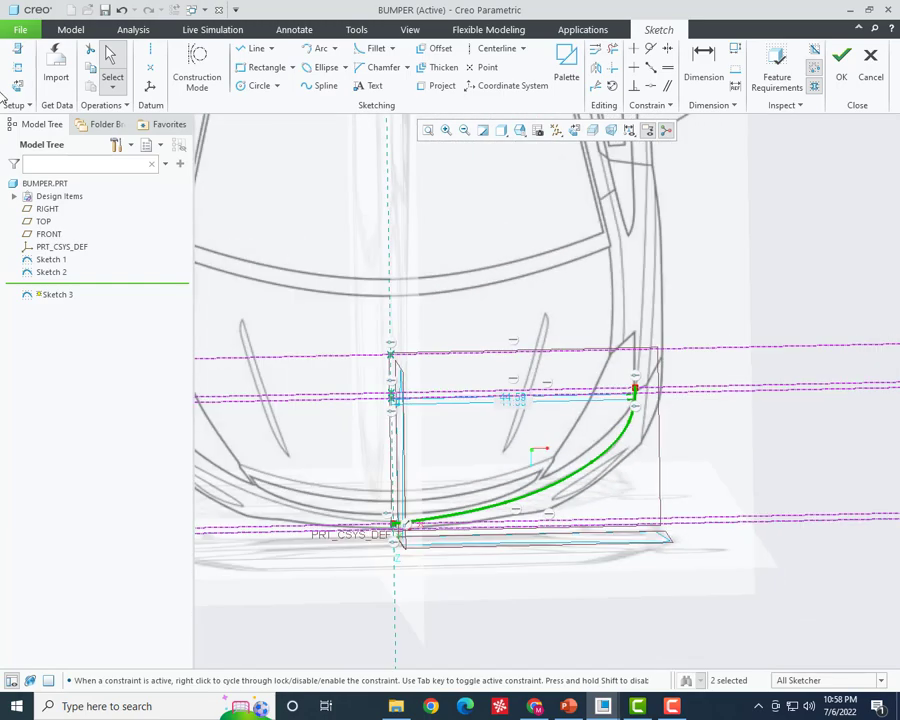
click(15, 88)
scroll(700, 397, up, 3)
scroll(700, 397, up, 3)
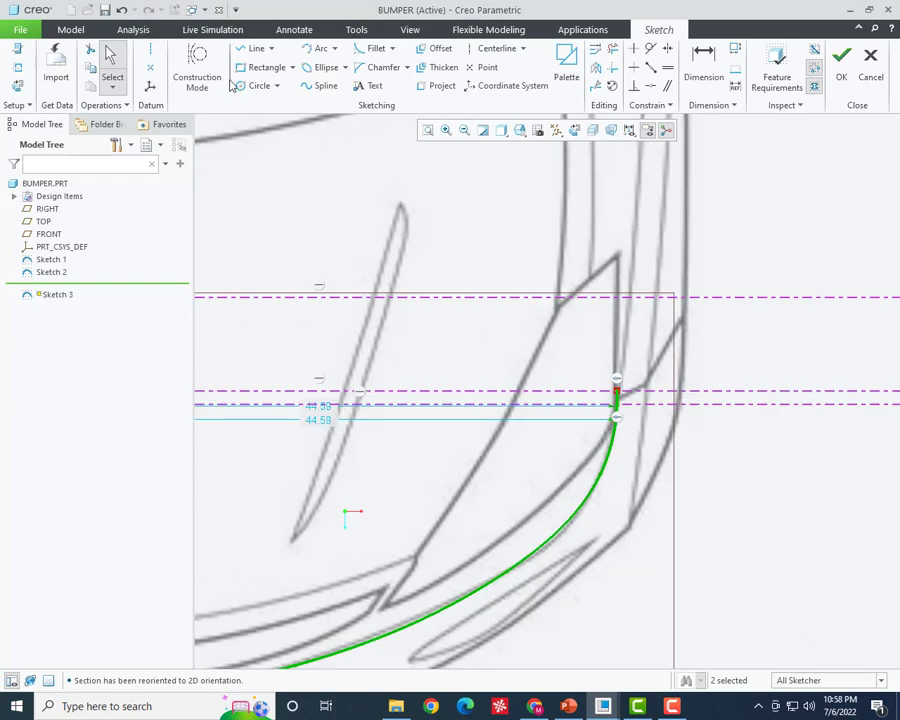
- Draw a short spline from the first spline's upper end through a bend point to the top corner
click(320, 85)
click(628, 400)
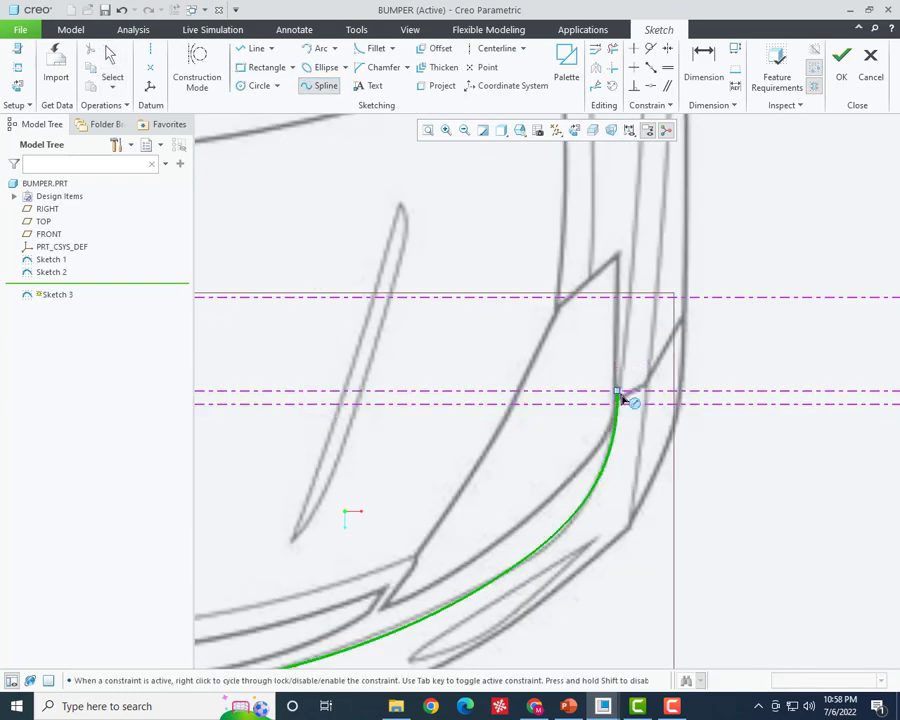
click(650, 383)
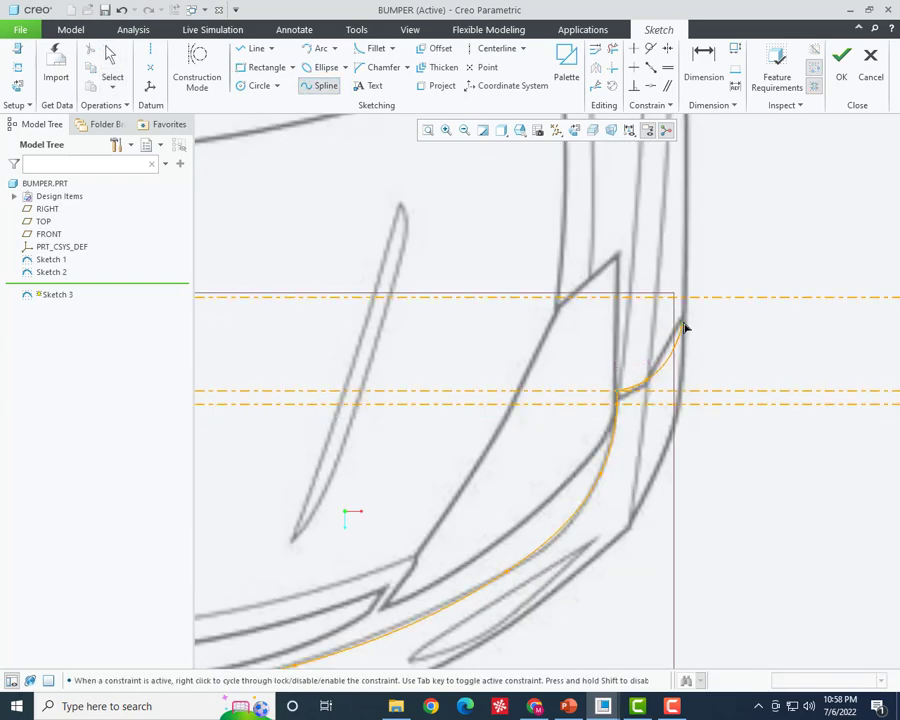
middle_click(646, 381)
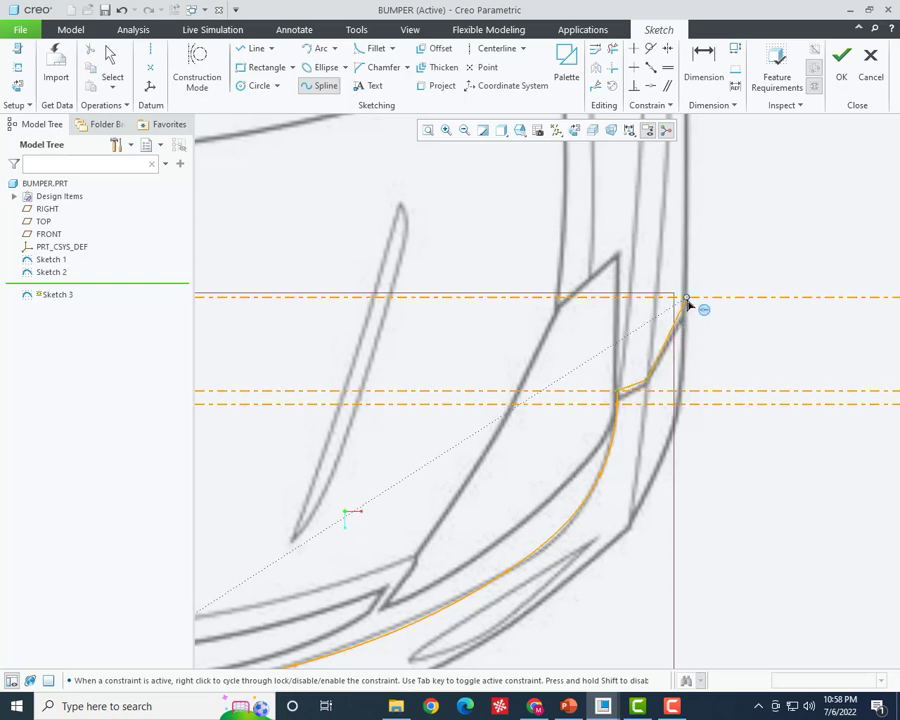
scroll(690, 308, up, 3)
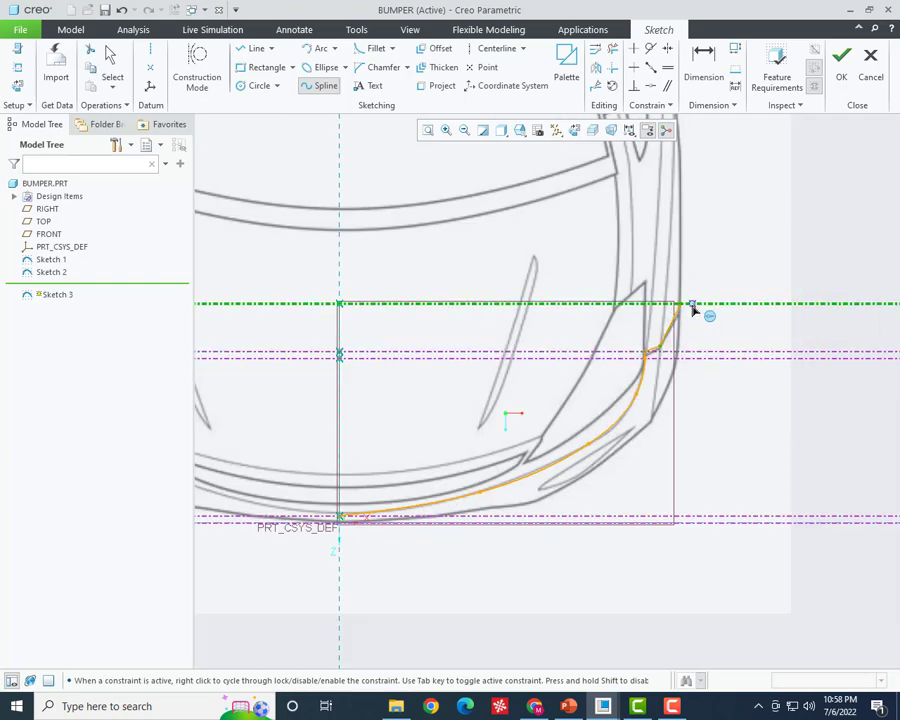
click(692, 310)
middle_click(692, 310)
scroll(520, 524, down, 2)
scroll(536, 475, down, 2)
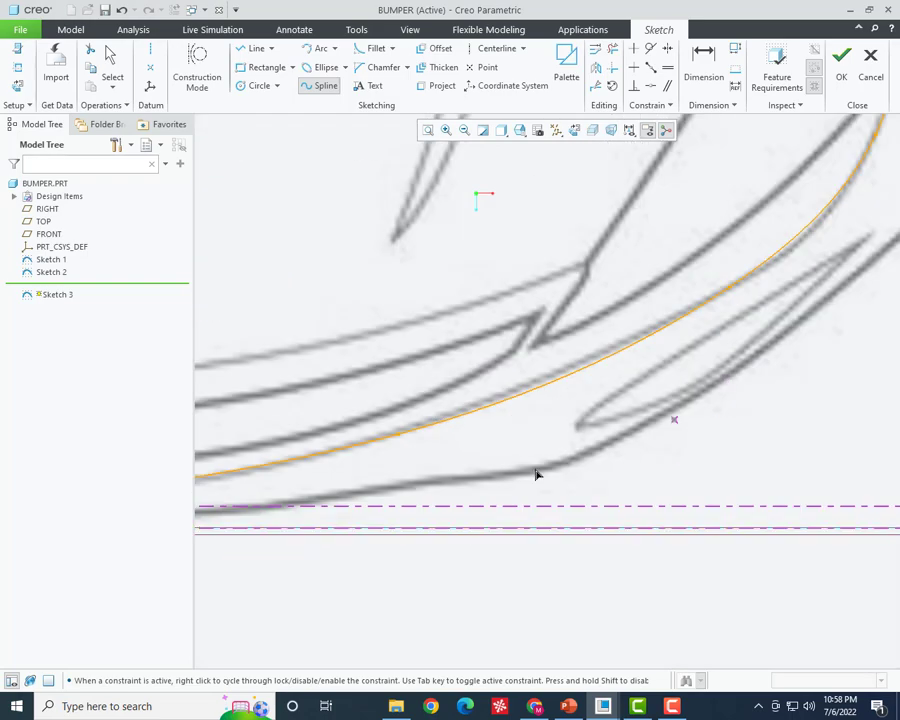
scroll(530, 478, up, 5)
scroll(643, 338, down, 3)
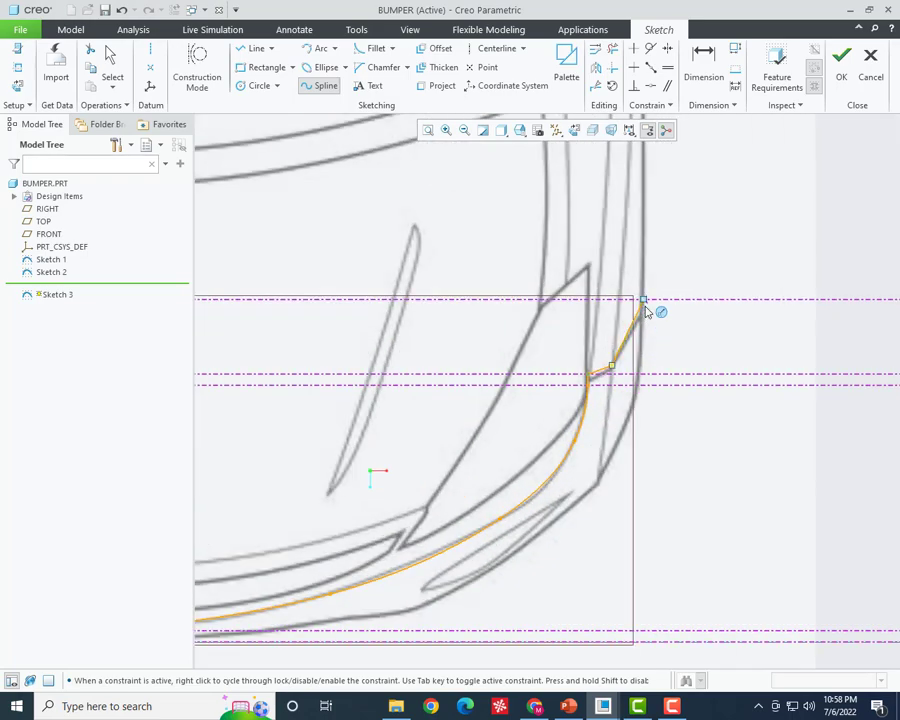
- Start an outer outline spline from the rectangle's top corner
click(644, 301)
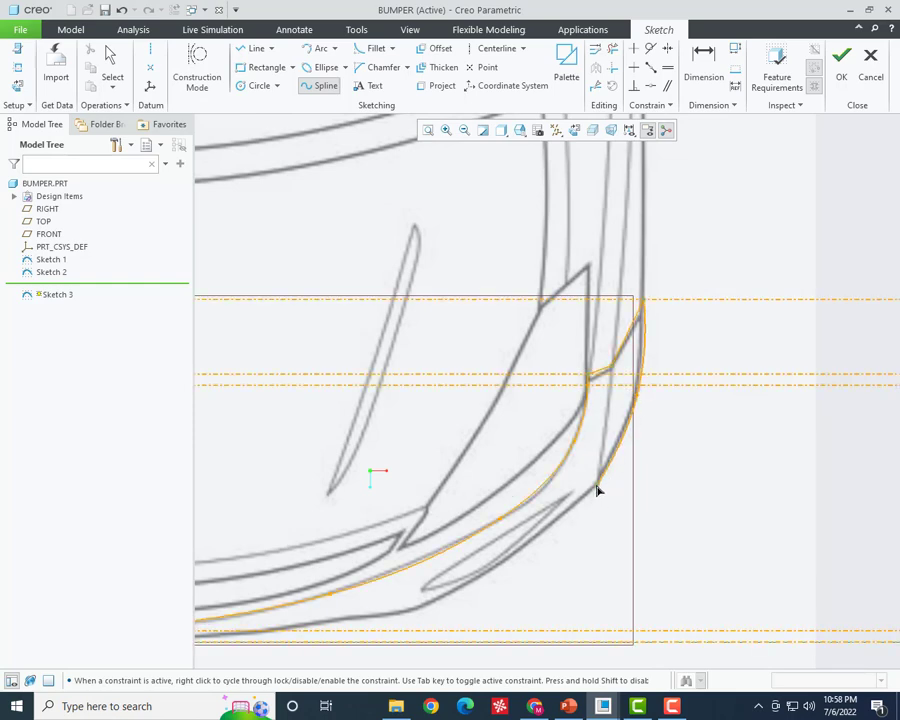
scroll(604, 484, up, 5)
scroll(552, 525, down, 7)
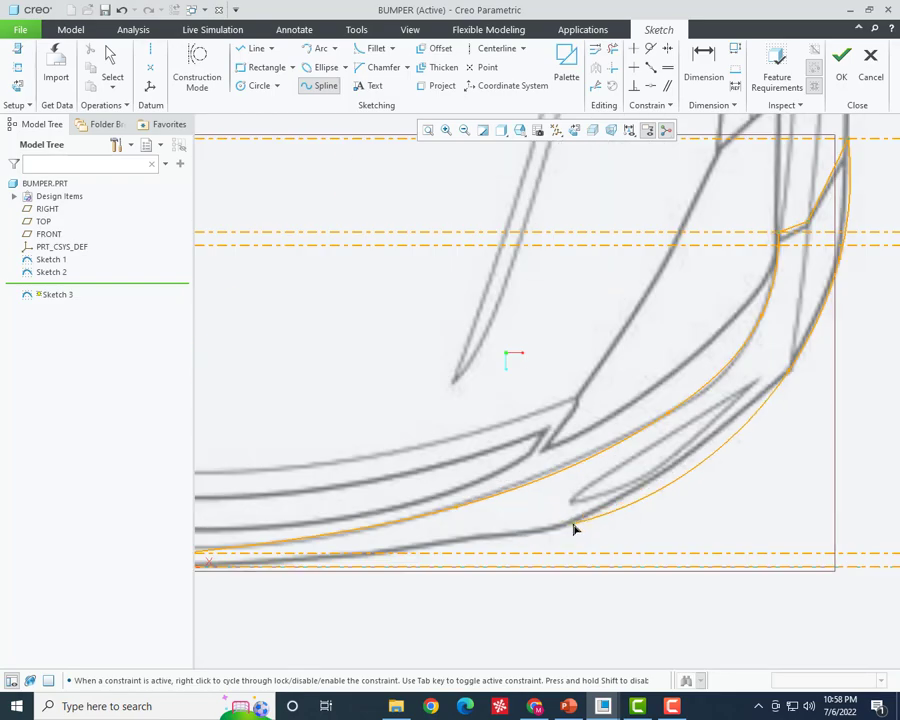
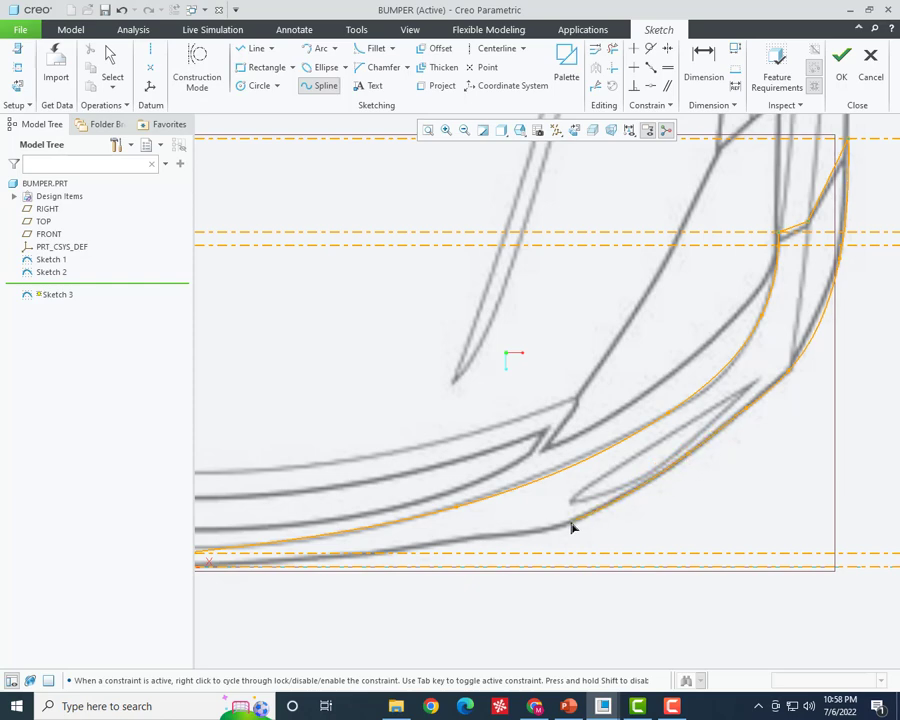
- End the spline tracing the bumper's lower edge
scroll(540, 552, down, 3)
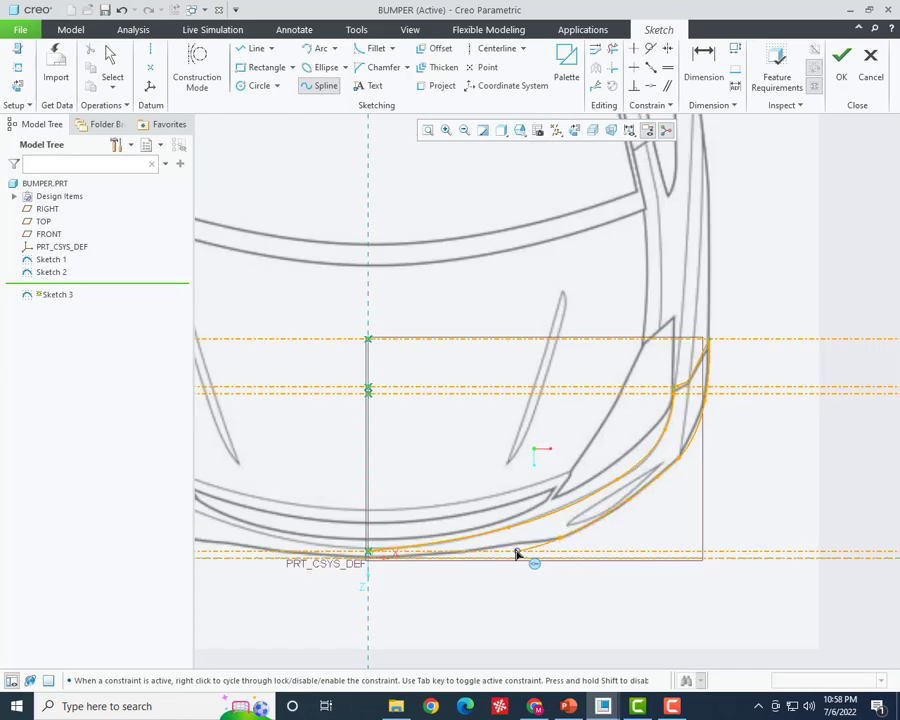
scroll(530, 546, up, 4)
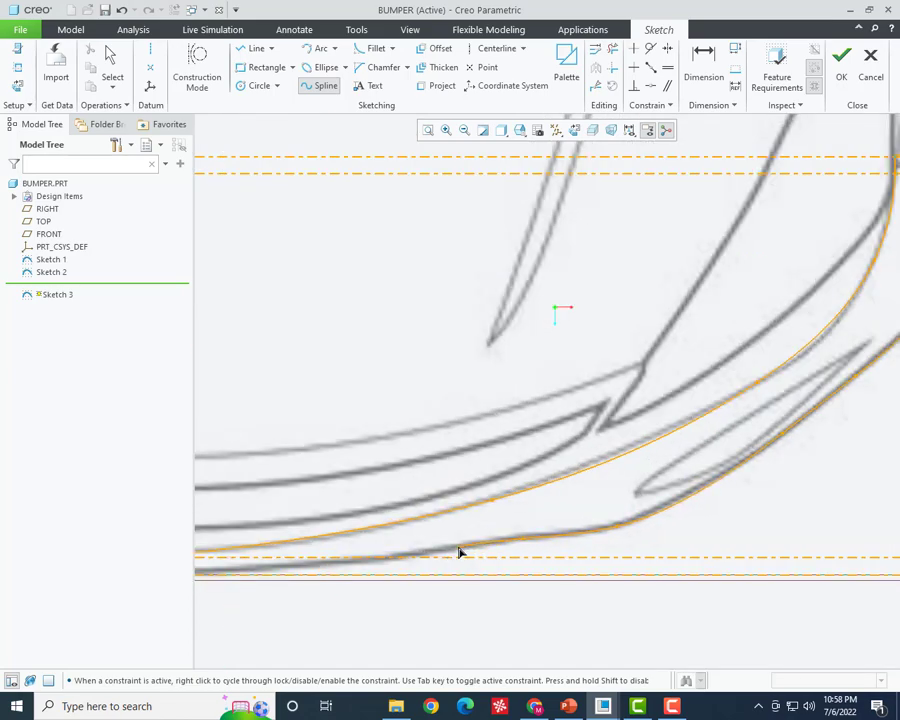
scroll(460, 555, down, 2)
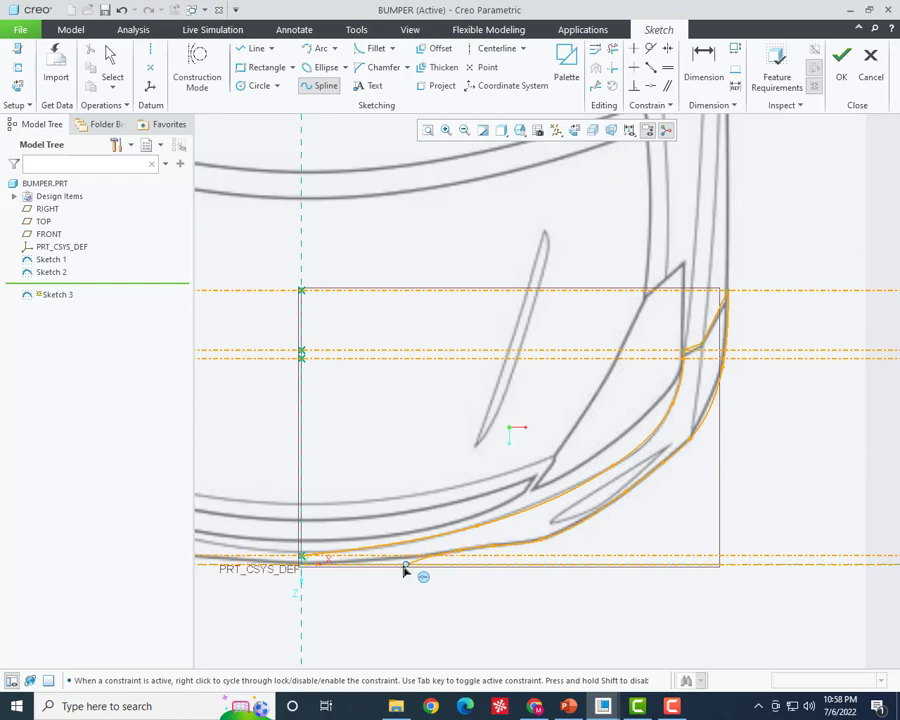
scroll(400, 569, up, 4)
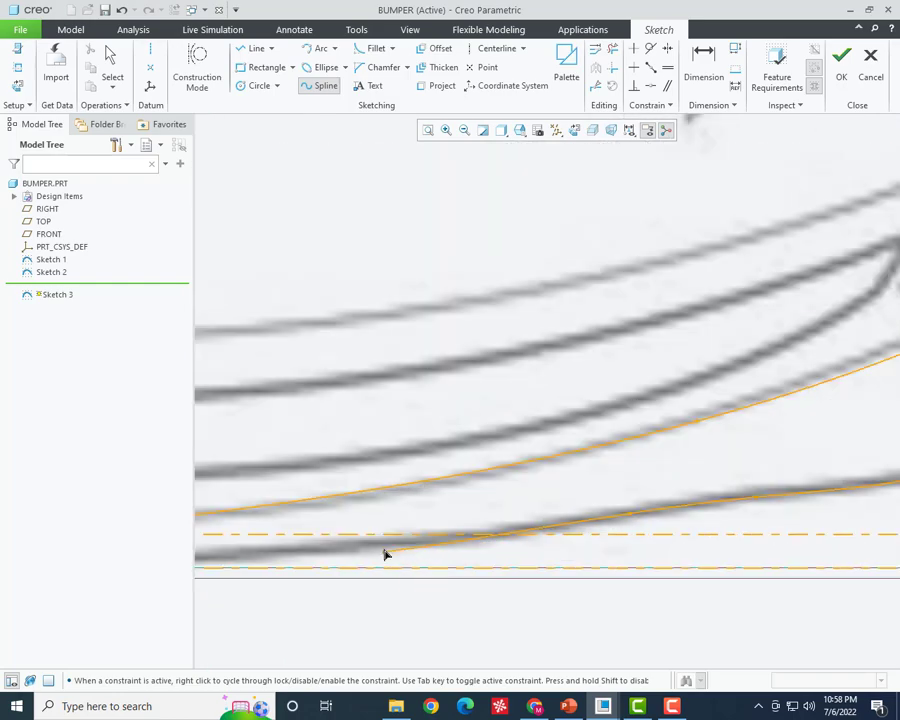
scroll(370, 556, down, 2)
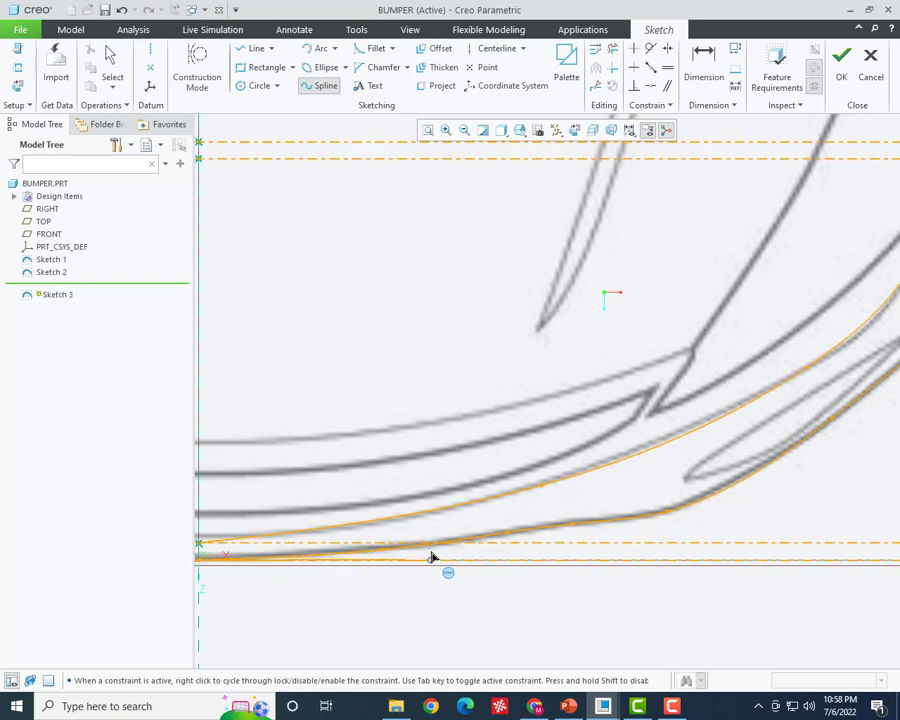
scroll(469, 342, down, 1)
middle_click(467, 358)
scroll(544, 491, up, 3)
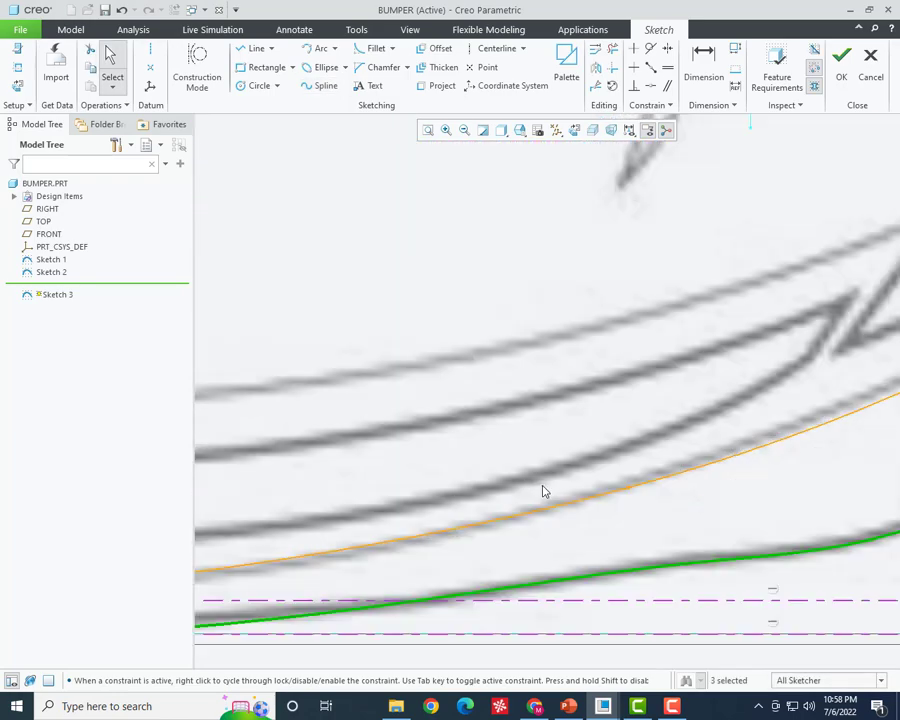
scroll(620, 545, down, 2)
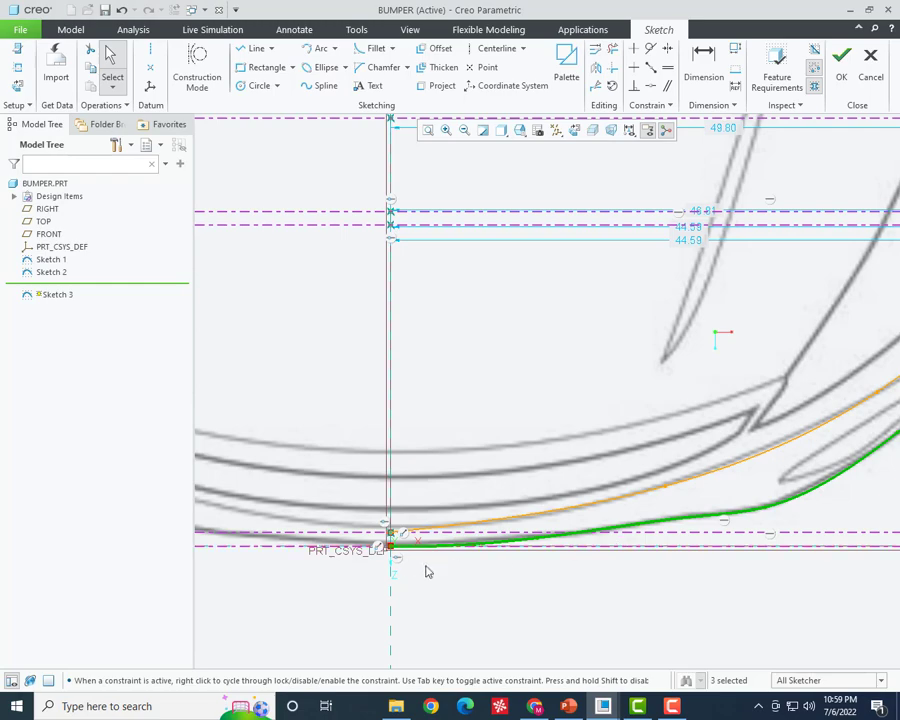
scroll(425, 571, down, 3)
- Deselect the spline and accept Sketch 3
click(637, 538)
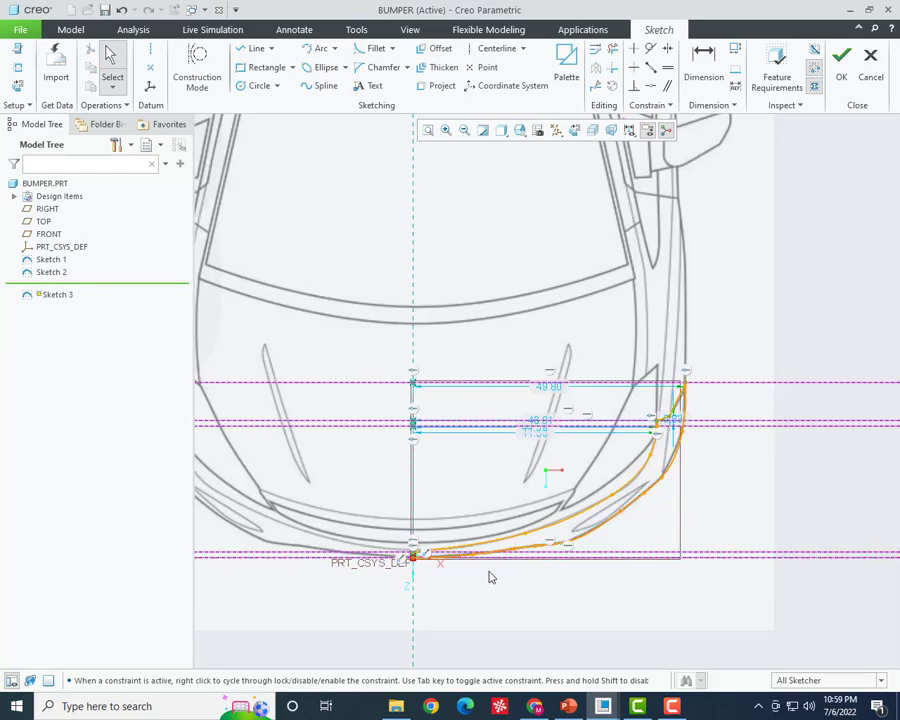
scroll(374, 566, up, 3)
scroll(374, 566, down, 2)
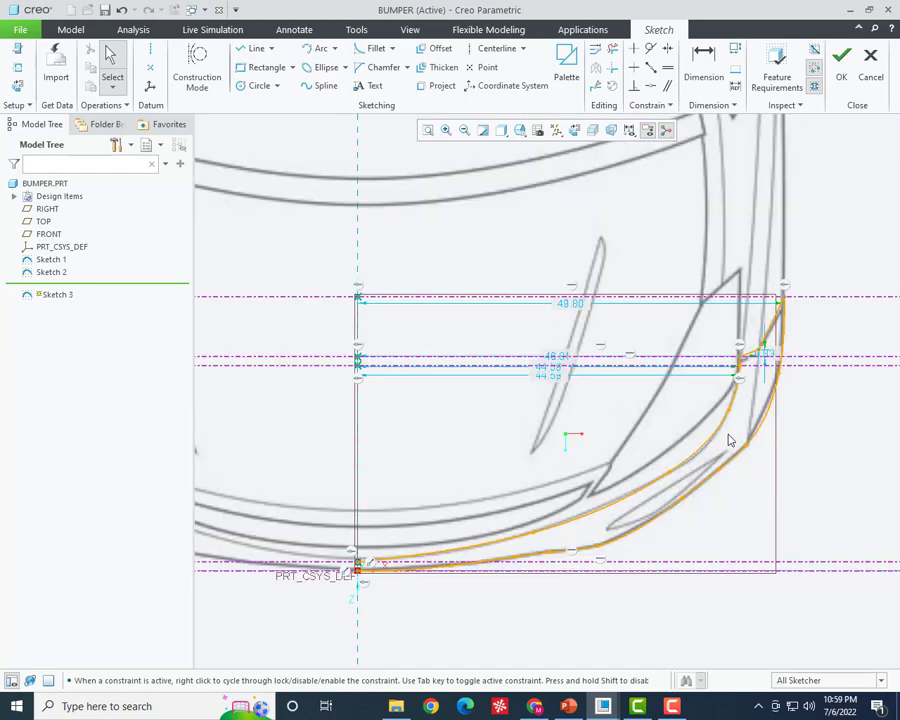
click(840, 62)
mouse_move(663, 347)
middle_down()
mouse_move(597, 368)
mouse_move(600, 425)
mouse_move(636, 375)
mouse_move(634, 344)
mouse_move(568, 362)
mouse_move(580, 354)
middle_up()
click(370, 397)
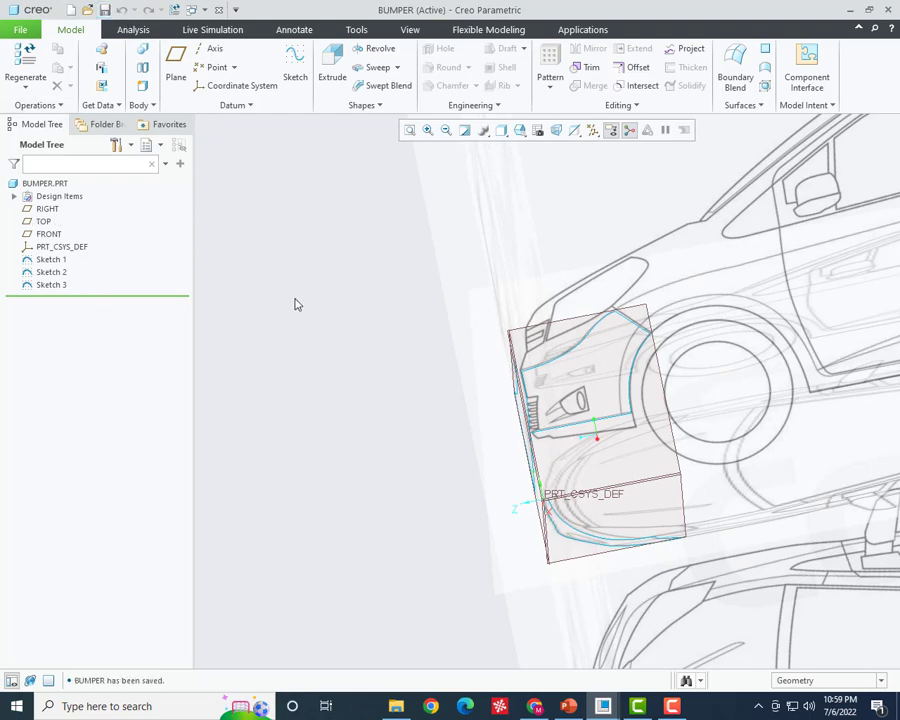
middle_drag(647, 393, 360, 410)
scroll(360, 410, down, 3)
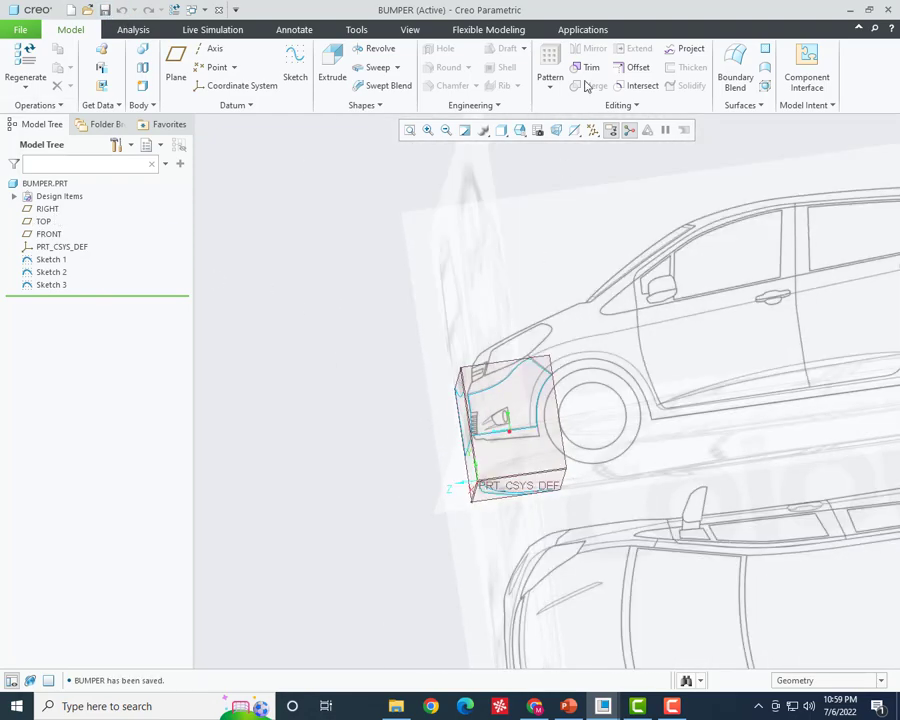
- Start a Sketch-type Intersect curve with its first section sketched on a datum plane
click(647, 90)
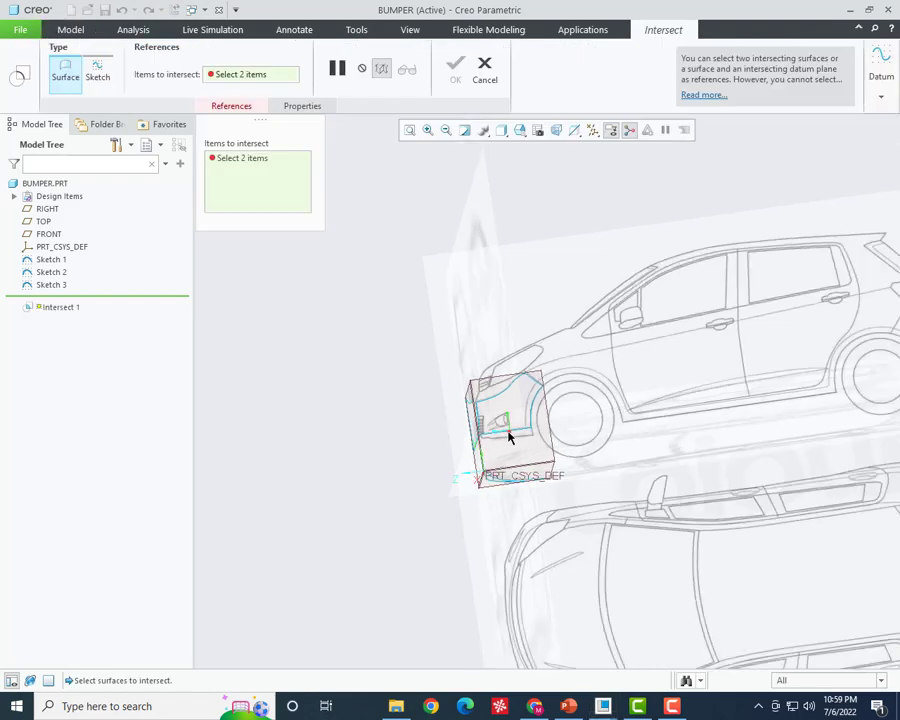
scroll(508, 432, down, 3)
middle_drag(588, 412, 538, 428)
click(99, 76)
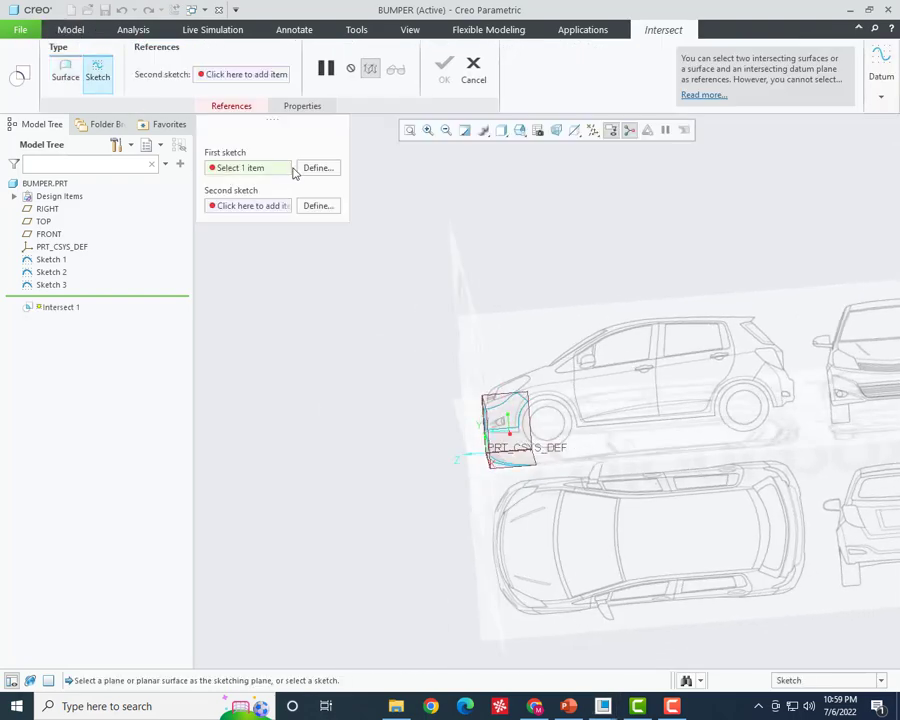
click(317, 168)
scroll(490, 414, up, 3)
scroll(566, 400, up, 3)
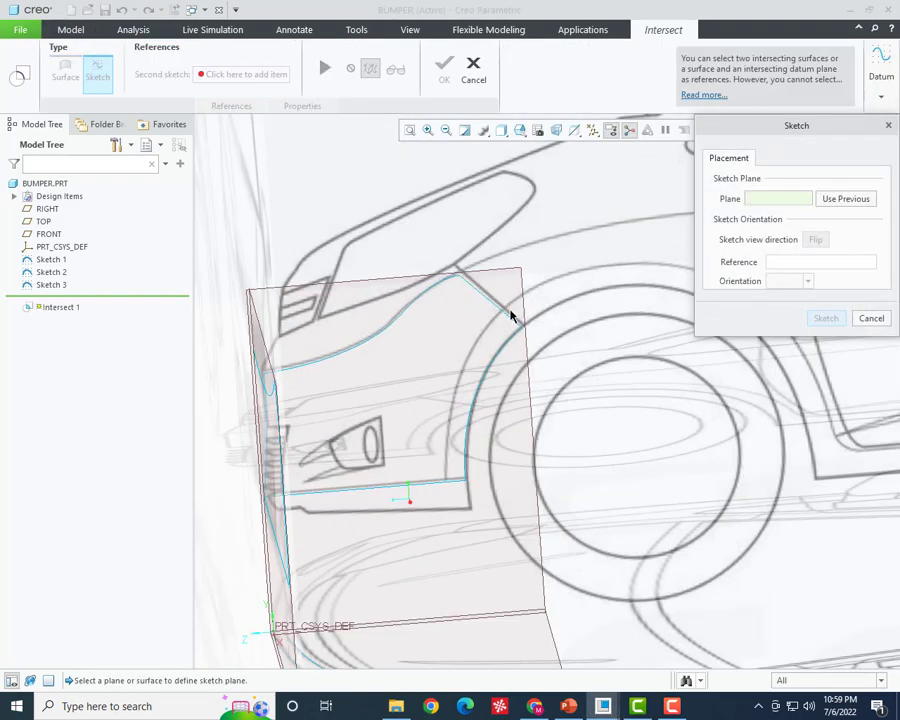
click(426, 277)
scroll(595, 402, down, 5)
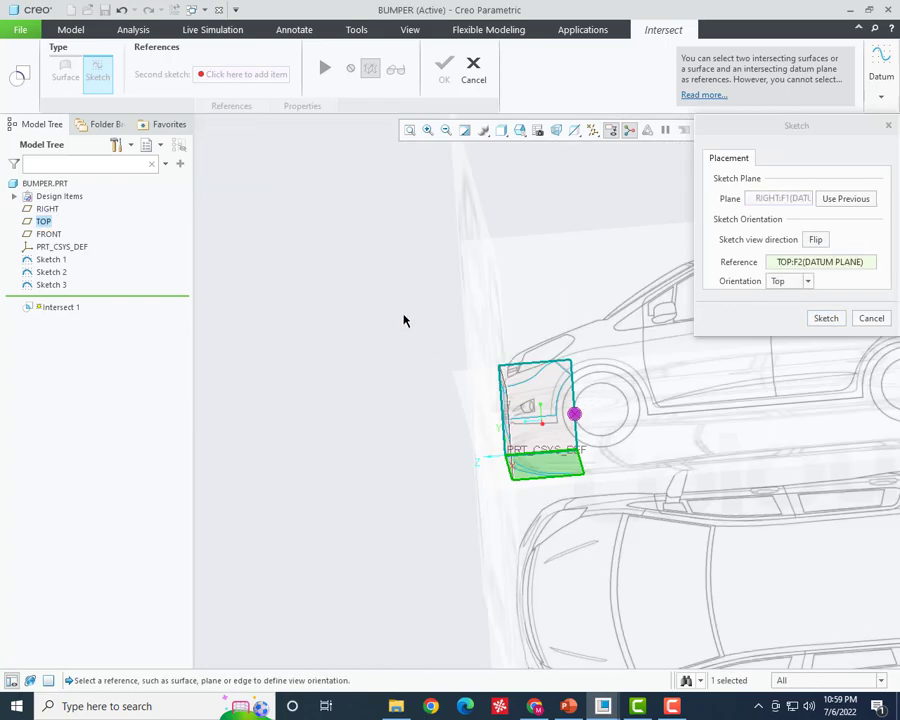
click(825, 318)
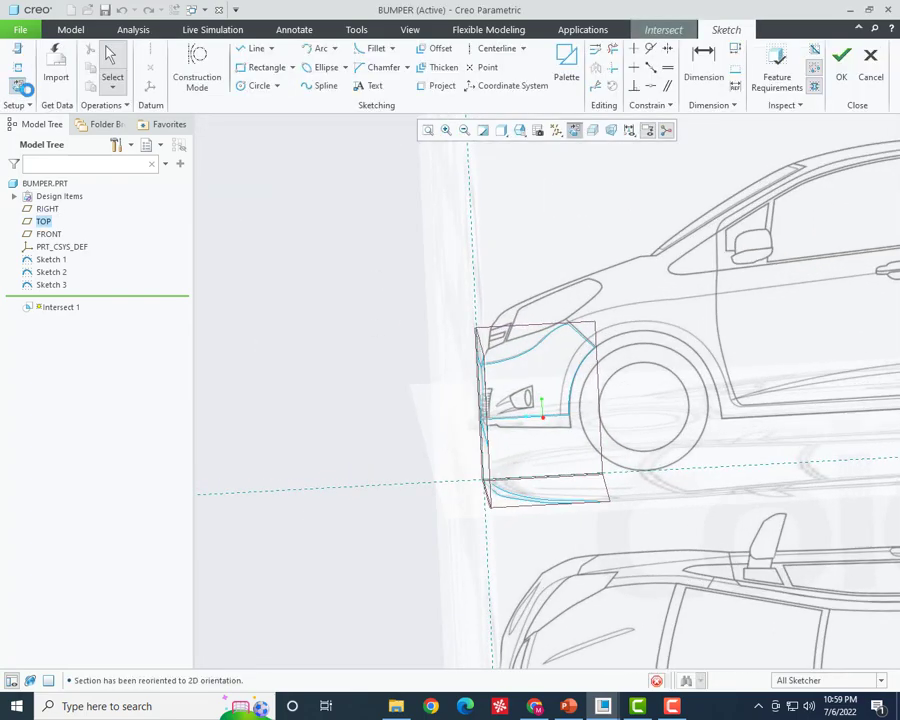
- Project the bumper's wheel-arch edge into Section 1 and accept the sketch
scroll(240, 390, down, 3)
scroll(257, 396, down, 2)
scroll(268, 390, up, 4)
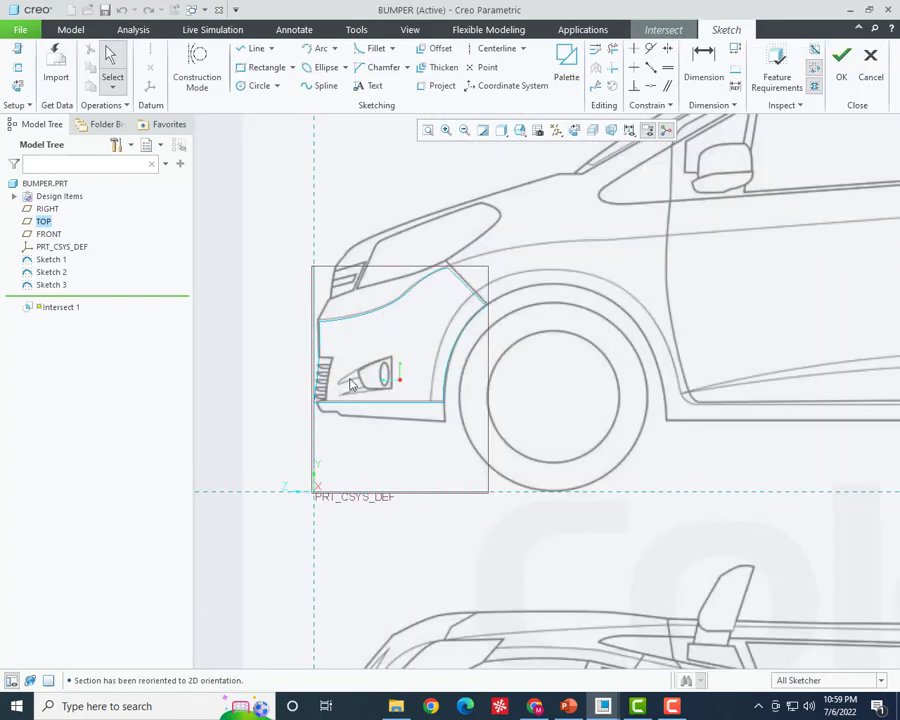
click(440, 85)
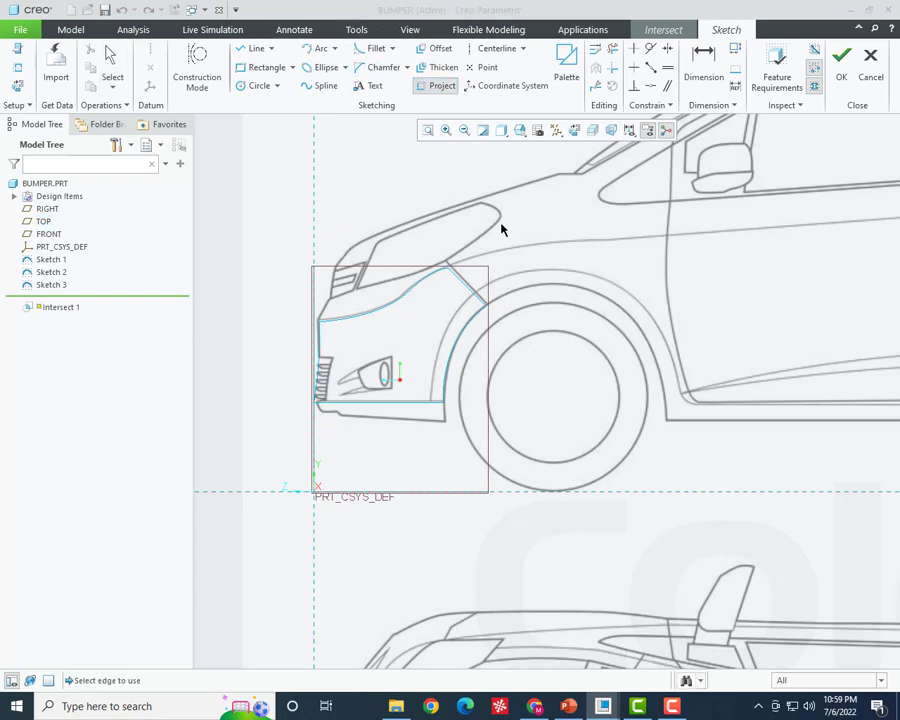
click(467, 292)
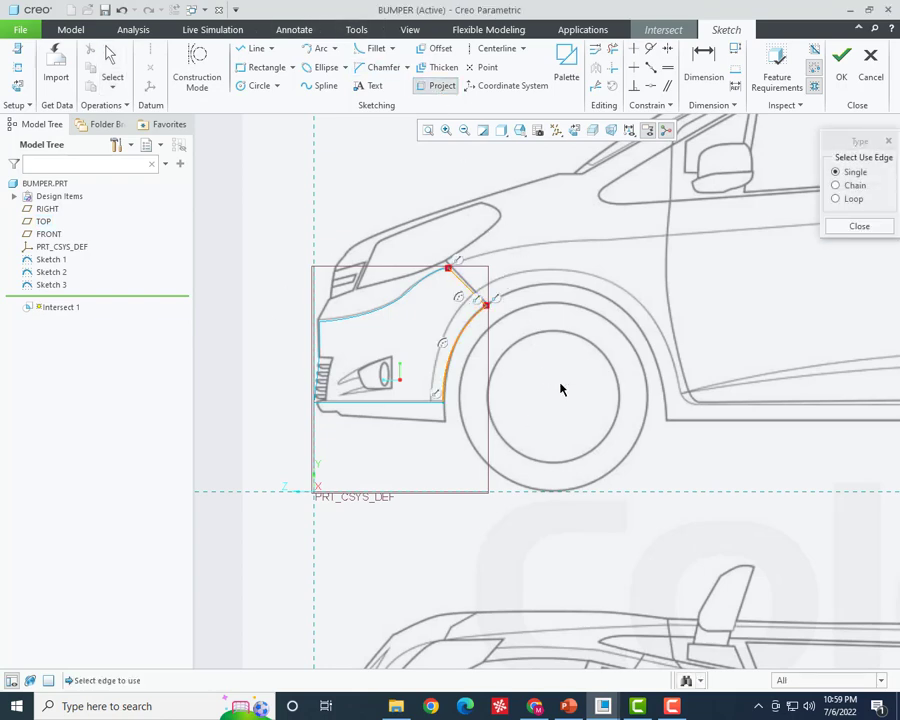
middle_click(504, 370)
scroll(500, 385, down, 3)
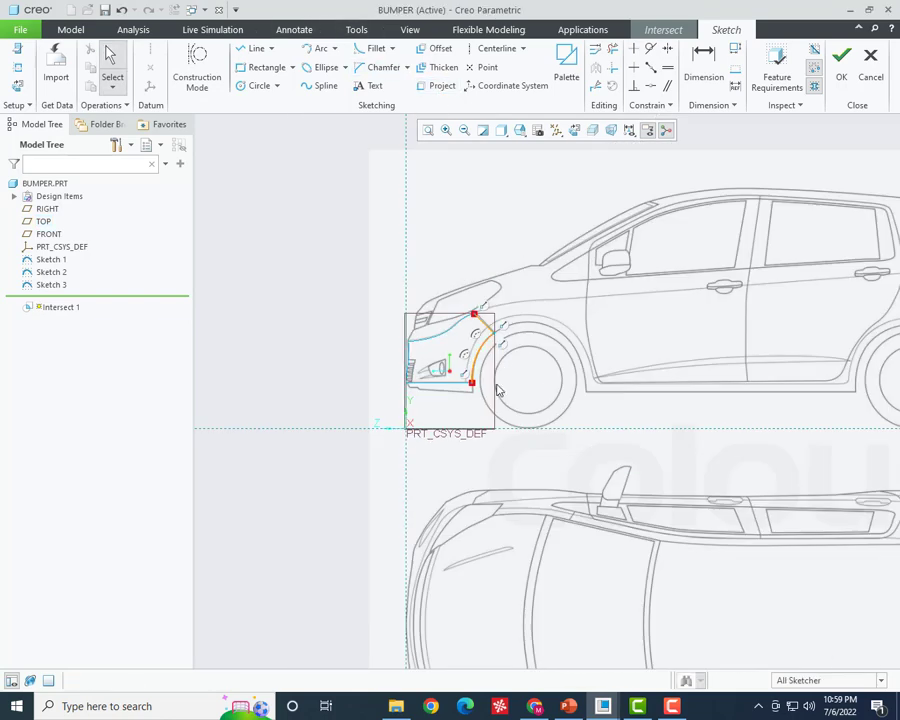
click(841, 60)
middle_drag(361, 327, 433, 317)
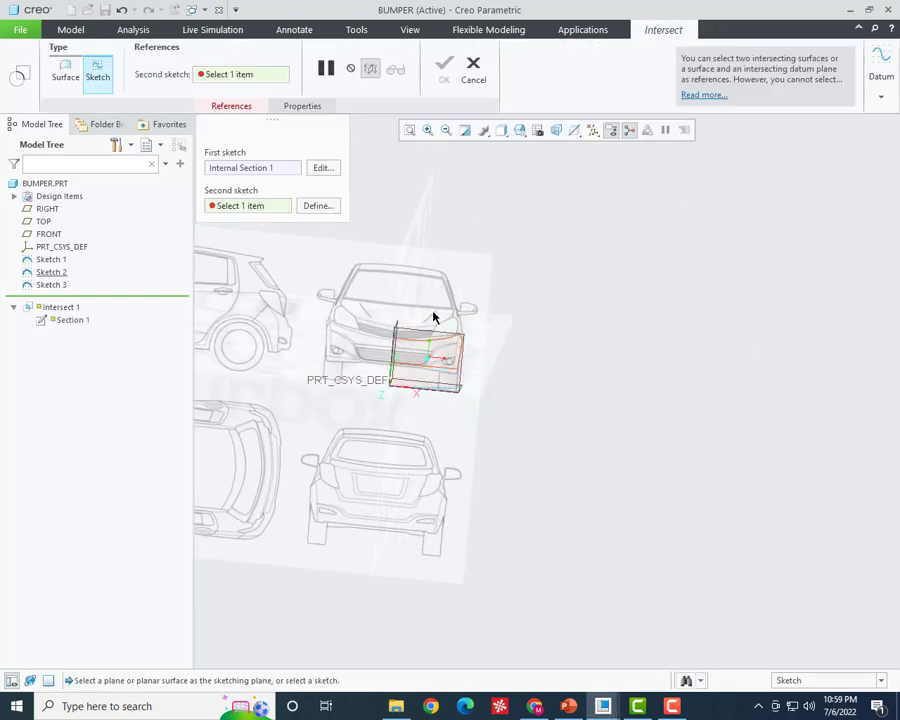
- Place Intersect 1's second section sketch on the RIGHT plane
click(318, 206)
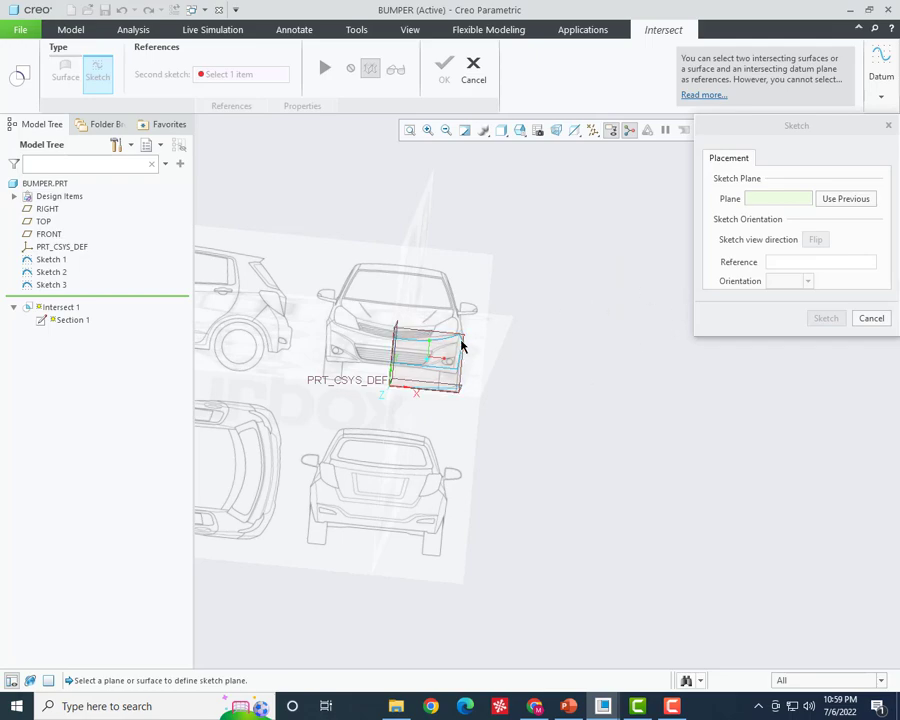
click(464, 343)
middle_click(580, 408)
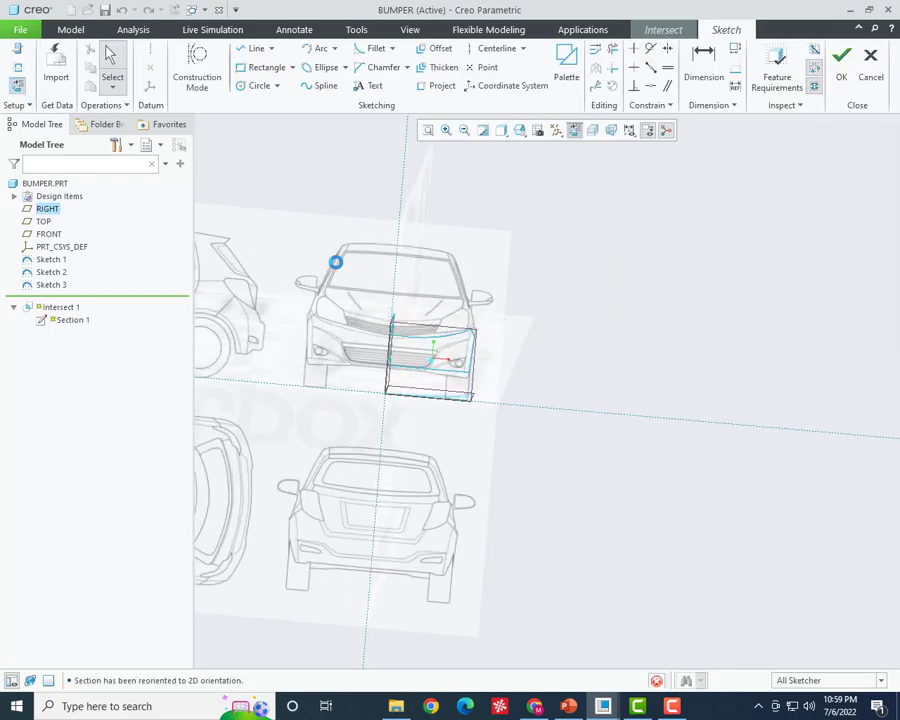
scroll(683, 272, down, 3)
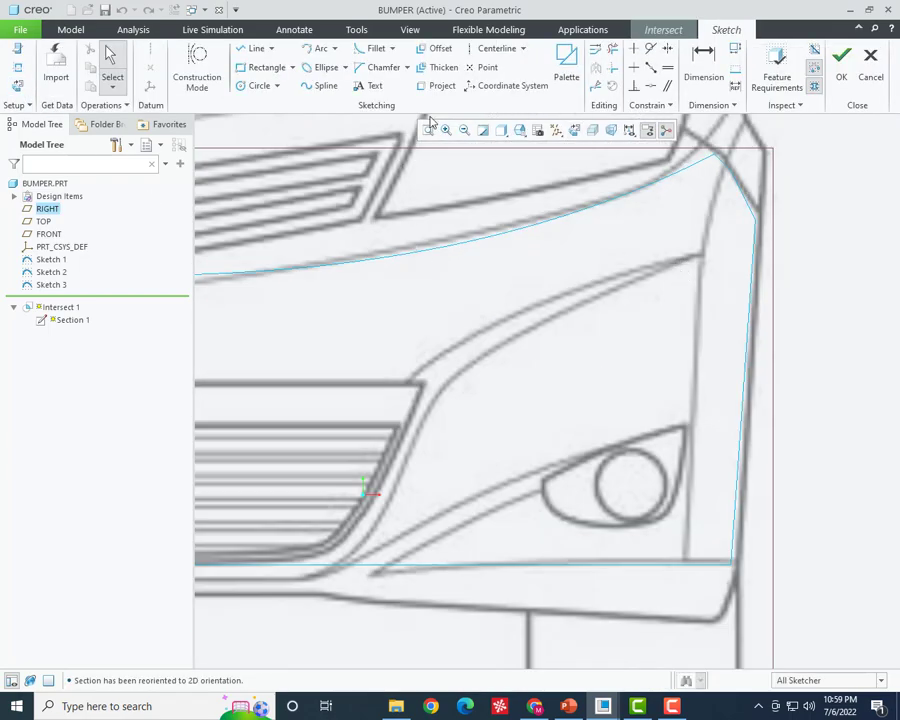
- Project the short corner edge and long side edge into Section 2 and accept it
click(437, 85)
scroll(536, 214, up, 2)
scroll(527, 241, down, 2)
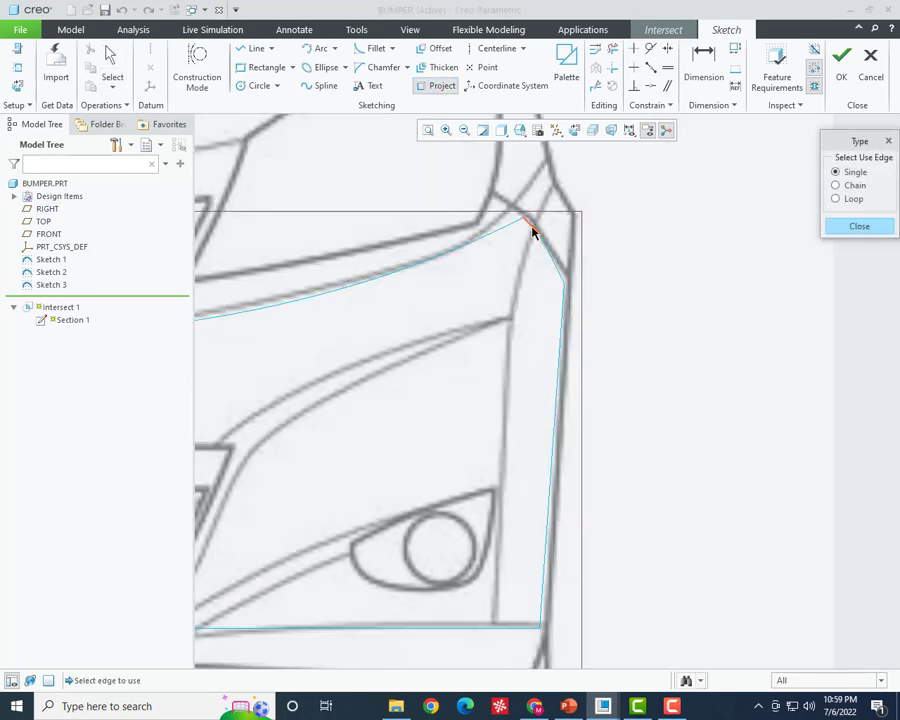
click(552, 266)
click(558, 334)
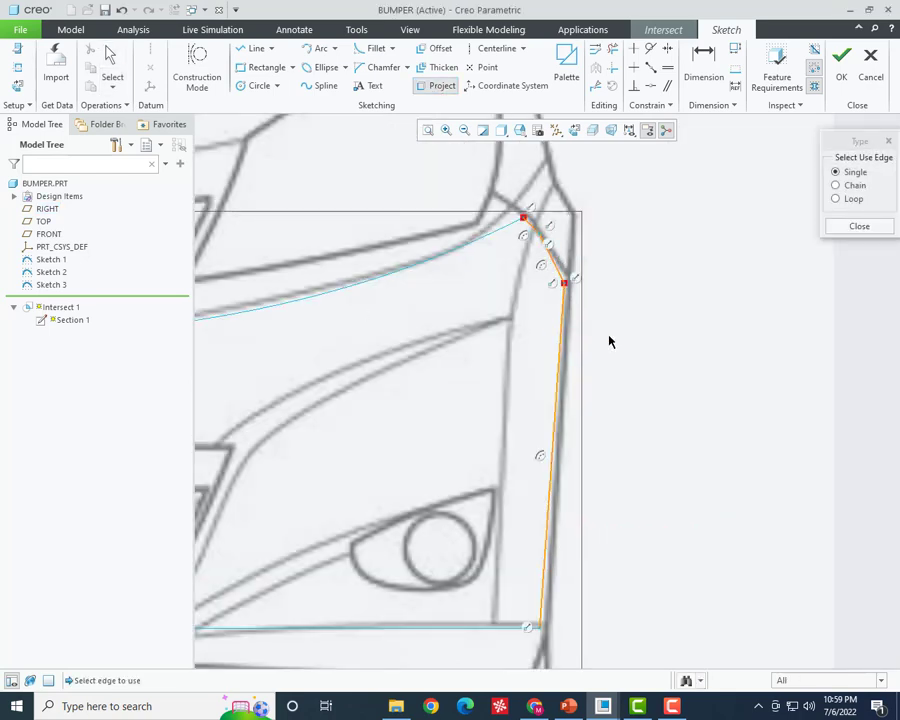
click(859, 226)
scroll(570, 255, up, 4)
click(841, 62)
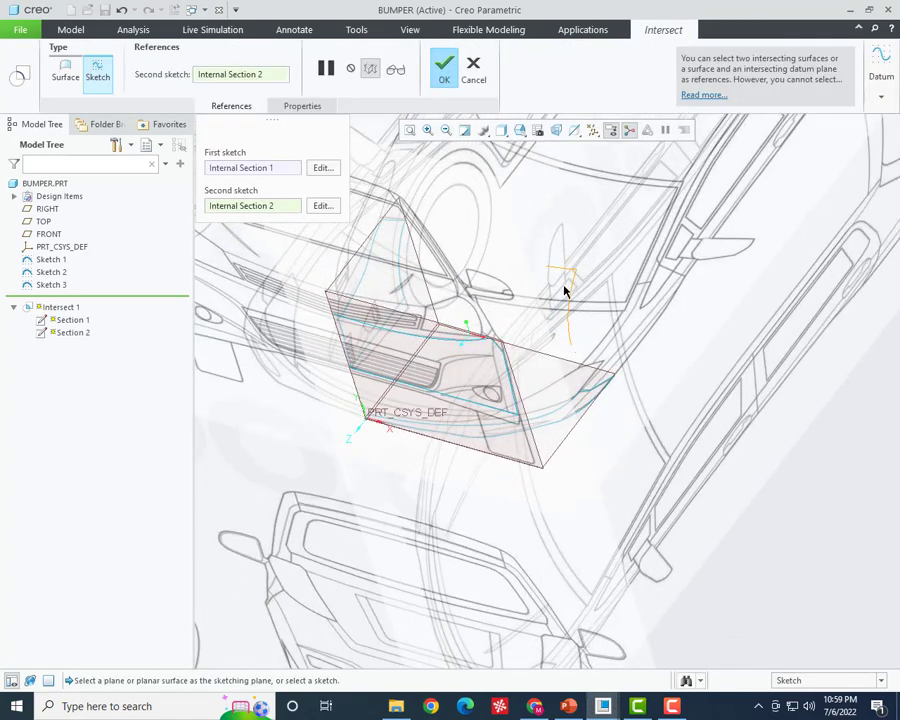
- Finish Intersect 1 and return to the default view orientation
click(450, 75)
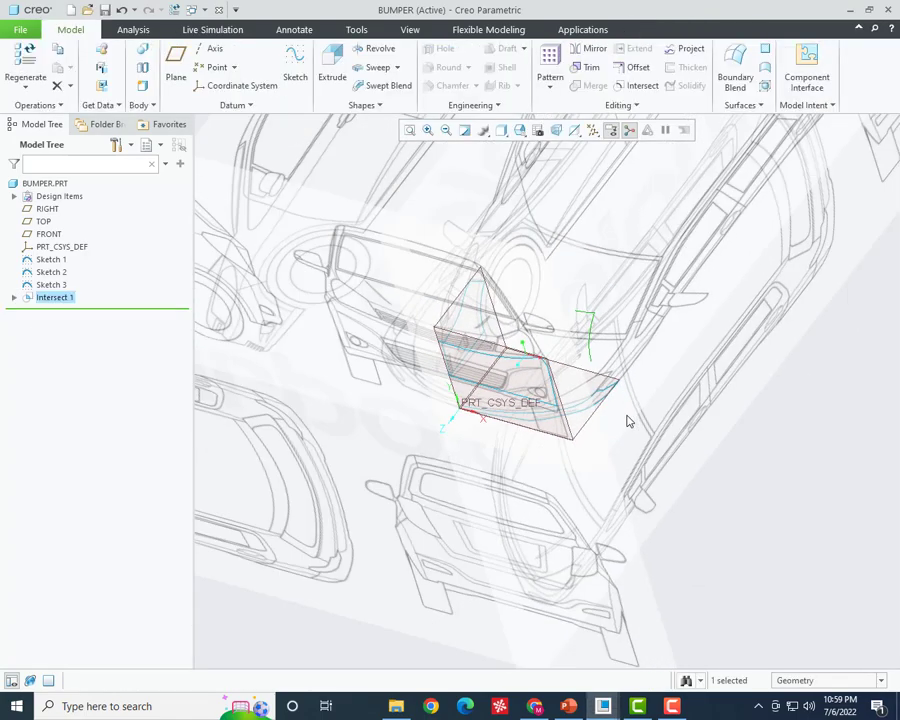
mouse_move(624, 418)
middle_down()
mouse_move(560, 371)
mouse_move(631, 382)
mouse_move(641, 438)
mouse_move(647, 419)
mouse_move(637, 398)
middle_up()
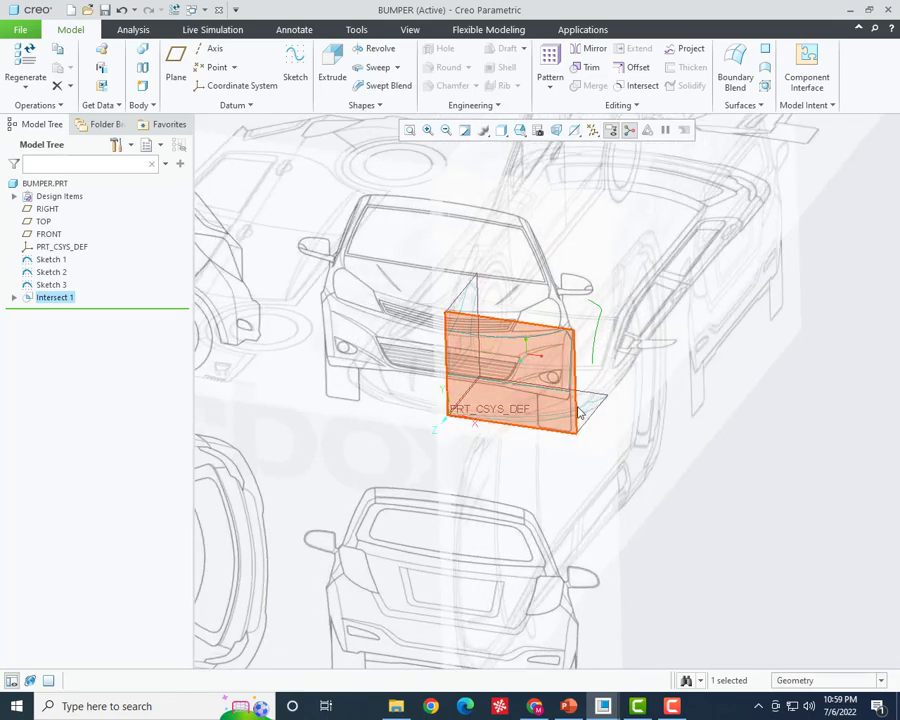
key(ctrl+d)
- Start a new Sketch-type Intersect curve with its first sketch on the FRONT plane
click(645, 87)
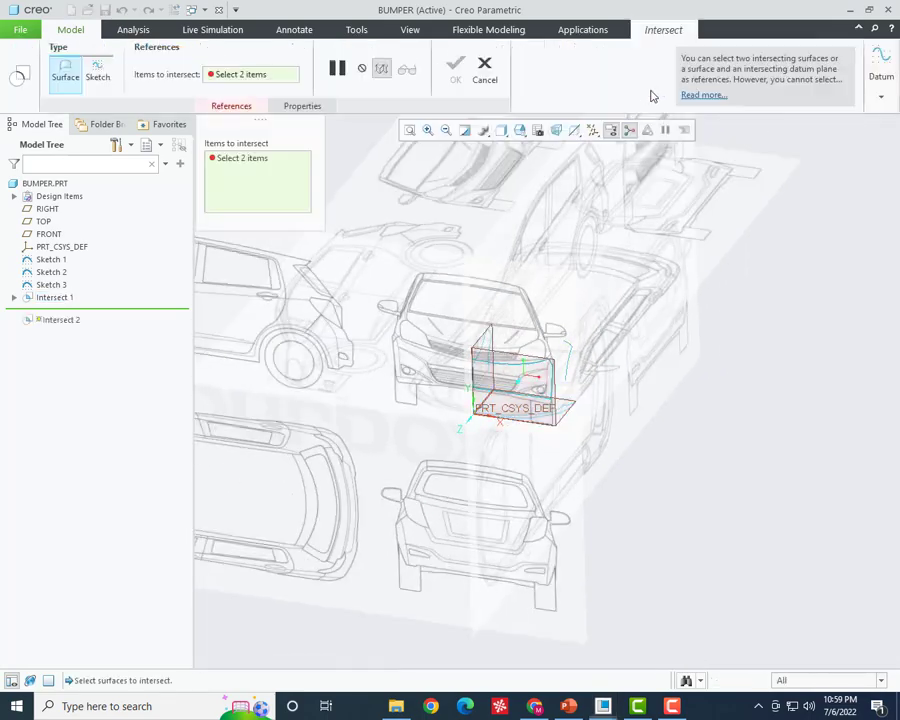
click(97, 70)
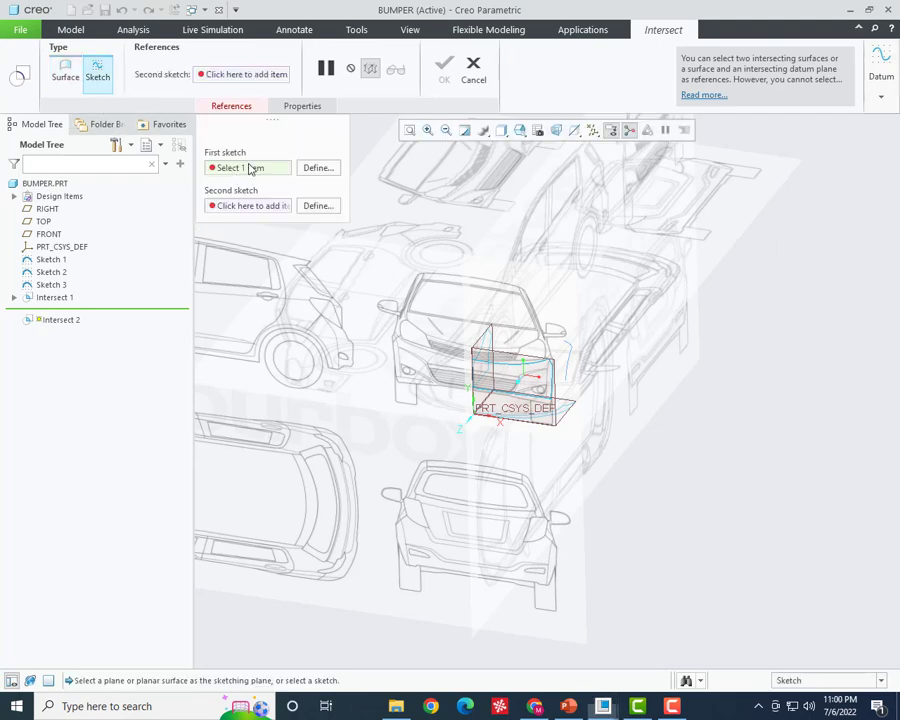
click(316, 168)
scroll(530, 455, up, 3)
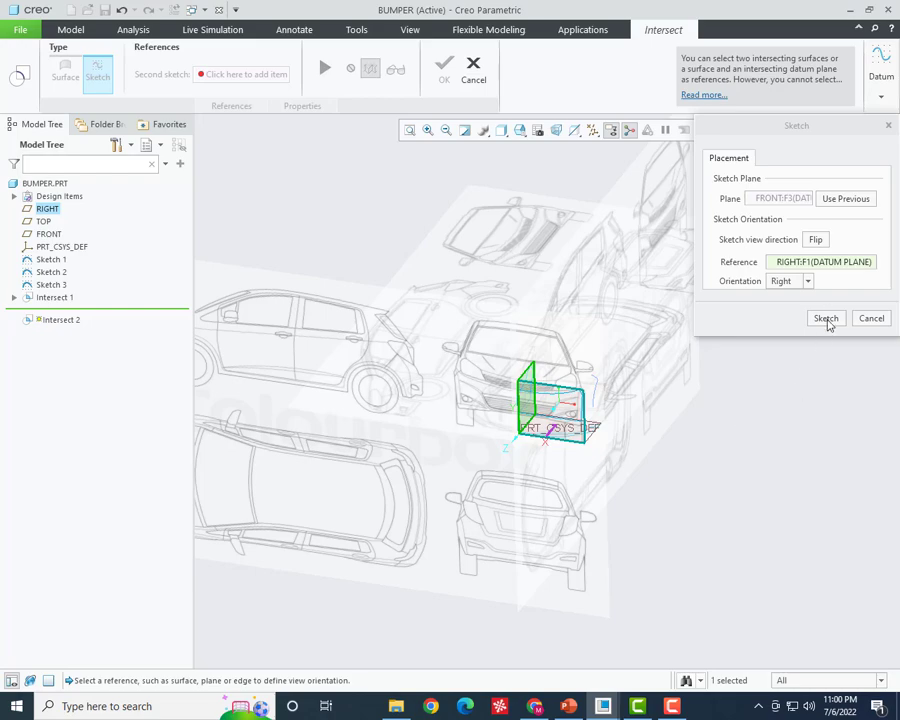
click(826, 318)
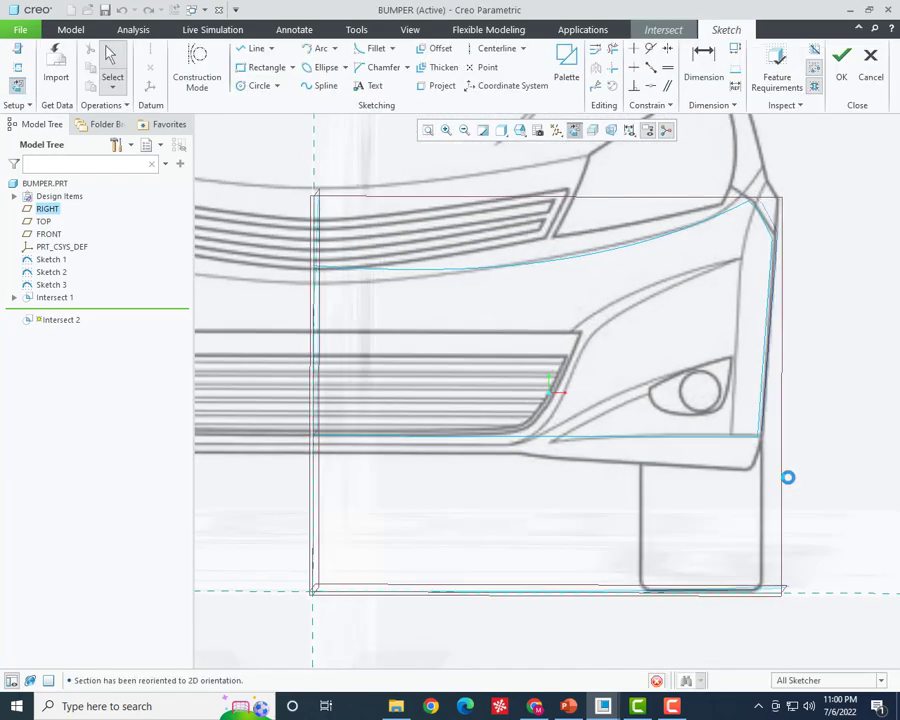
- Project the lower bumper edge into Section 1 and accept the sketch
click(438, 85)
click(690, 452)
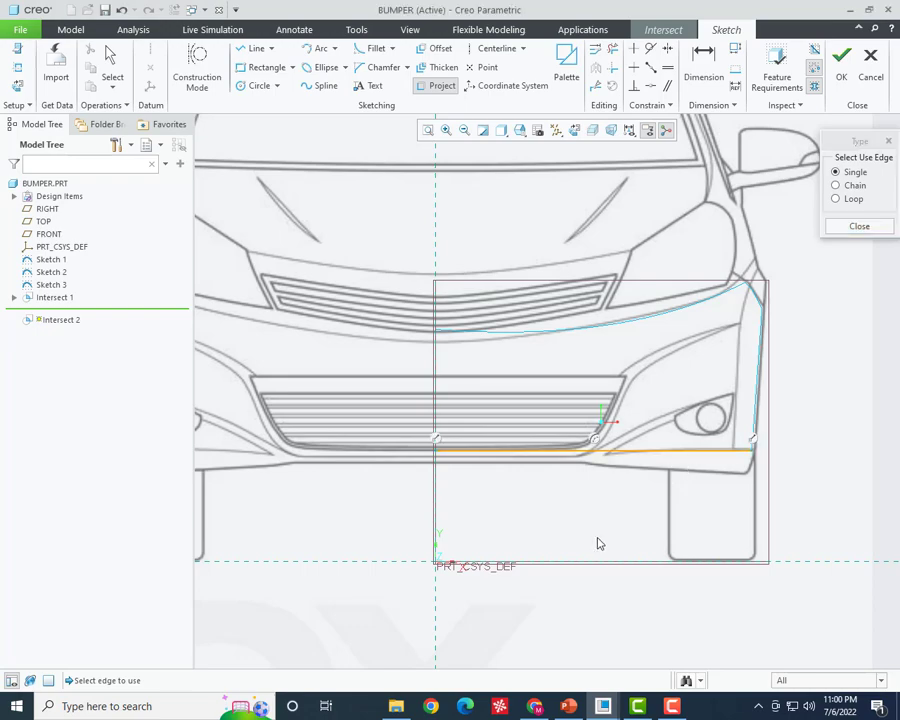
middle_click(598, 543)
scroll(555, 512, up, 4)
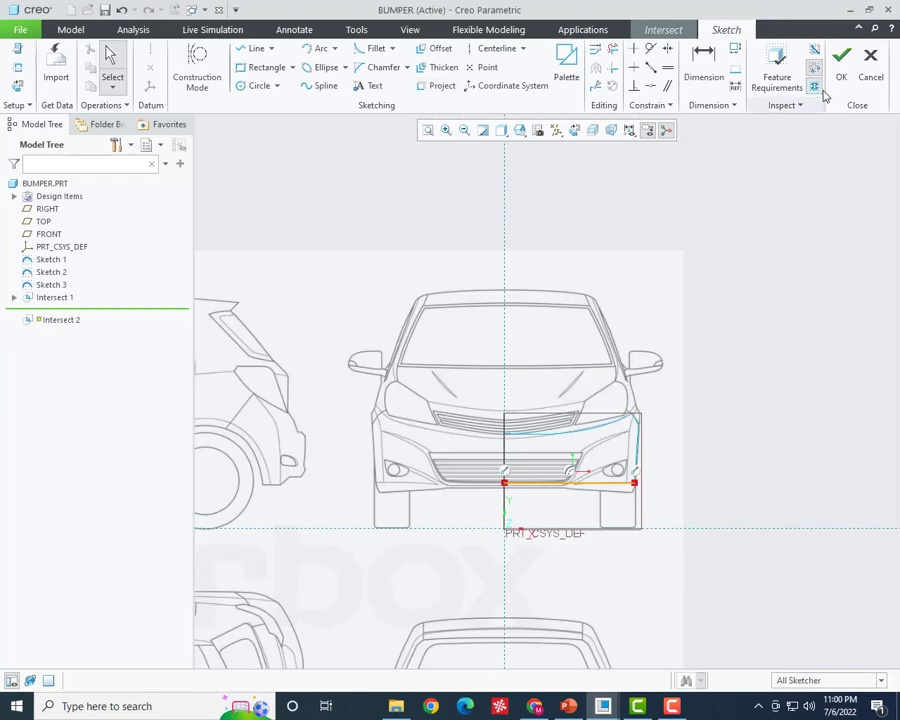
click(841, 58)
- Place Intersect 2's second sketch on the RIGHT plane
middle_drag(575, 409, 403, 311)
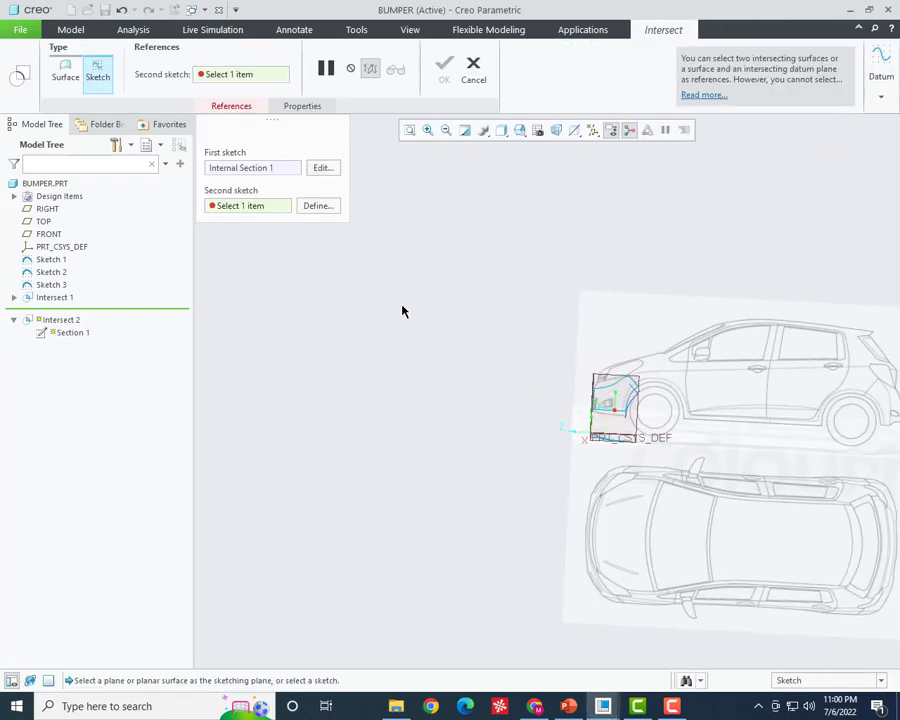
click(318, 205)
click(632, 378)
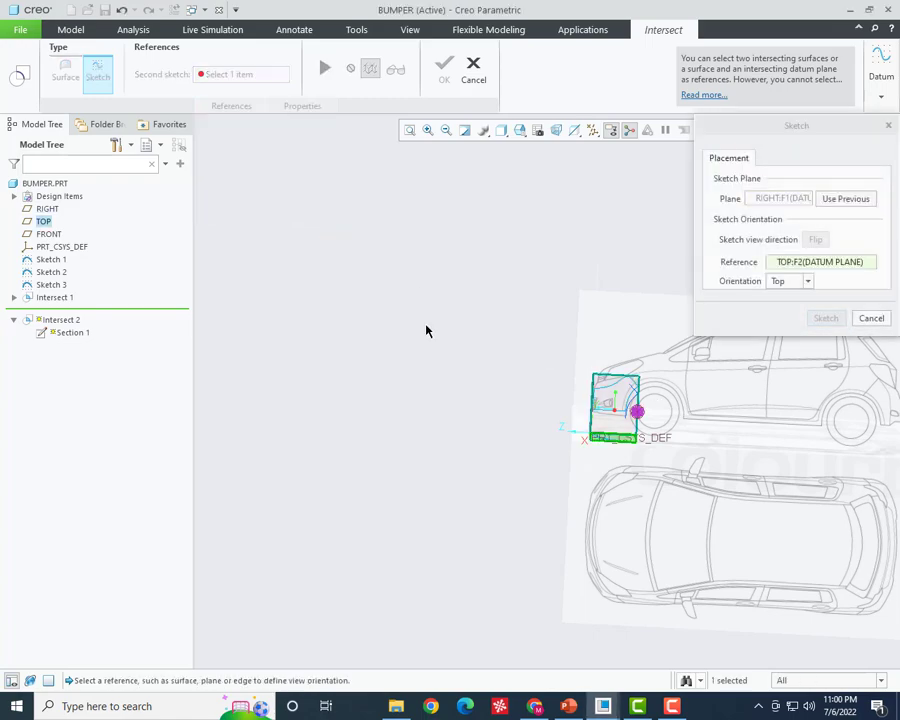
middle_click(398, 295)
scroll(463, 450, down, 5)
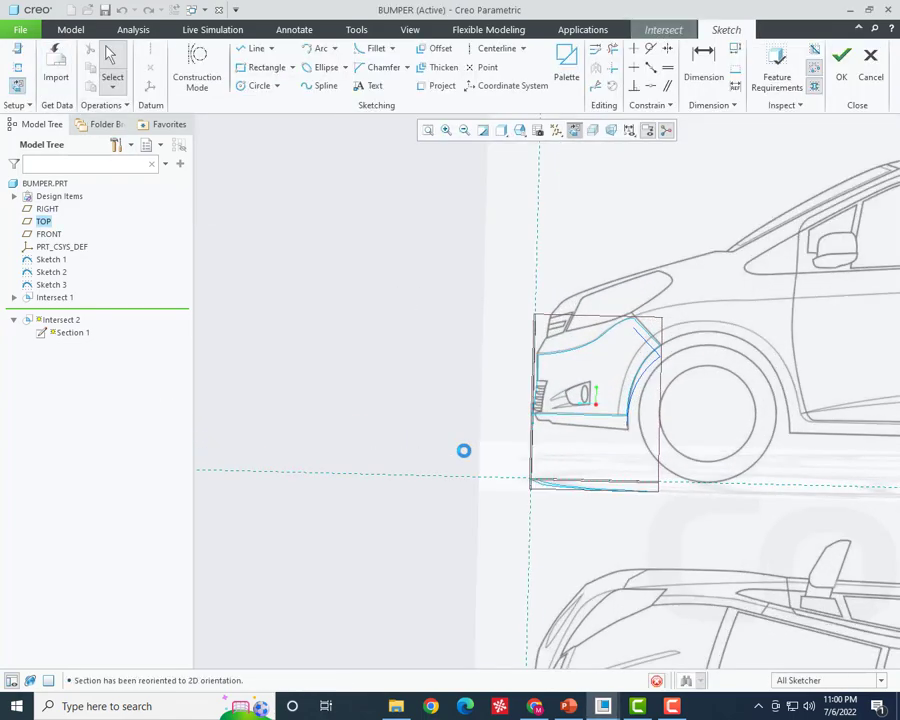
scroll(596, 452, down, 2)
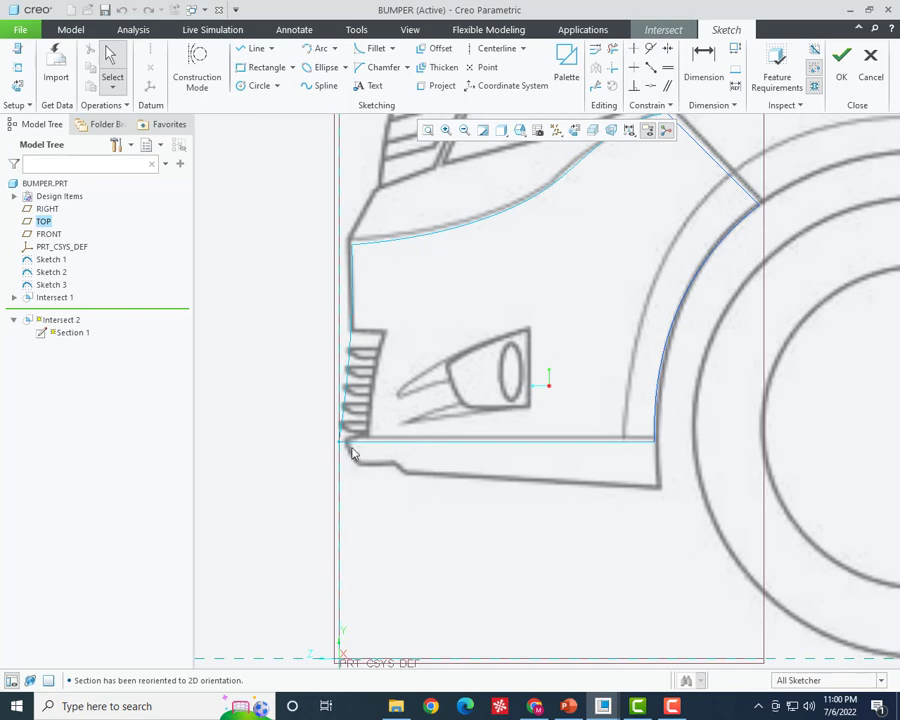
- Project the bottom bumper edge into Section 2 and accept the sketch
click(440, 86)
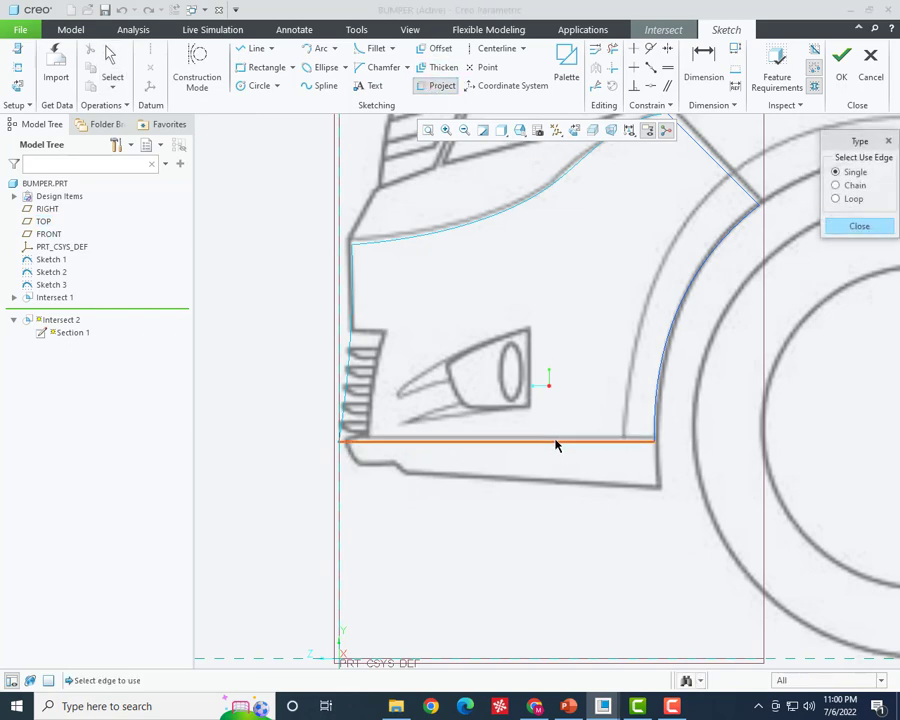
click(557, 441)
middle_click(559, 425)
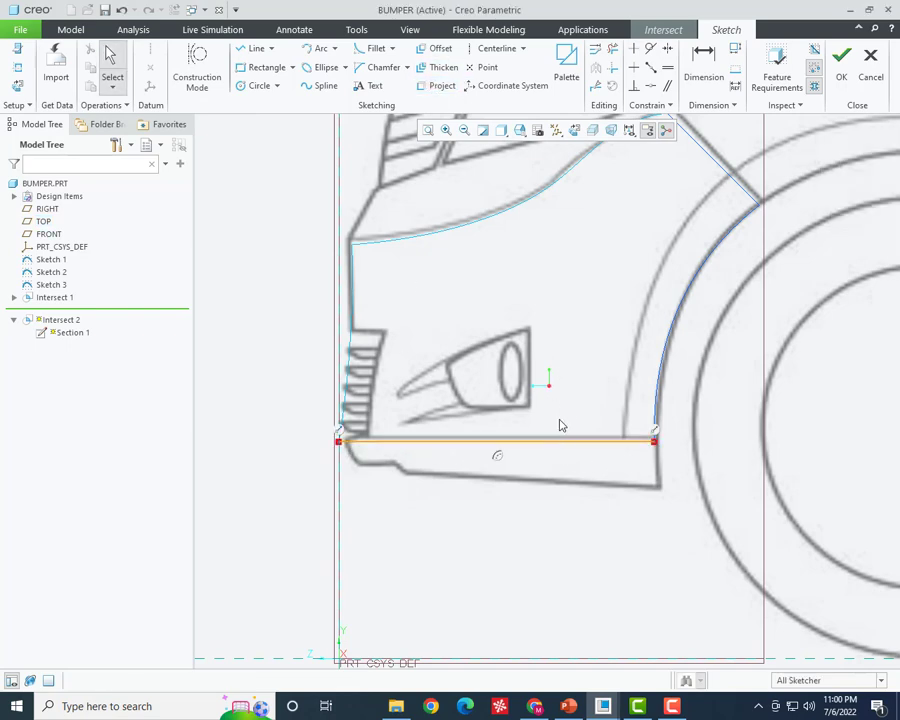
scroll(560, 425, up, 3)
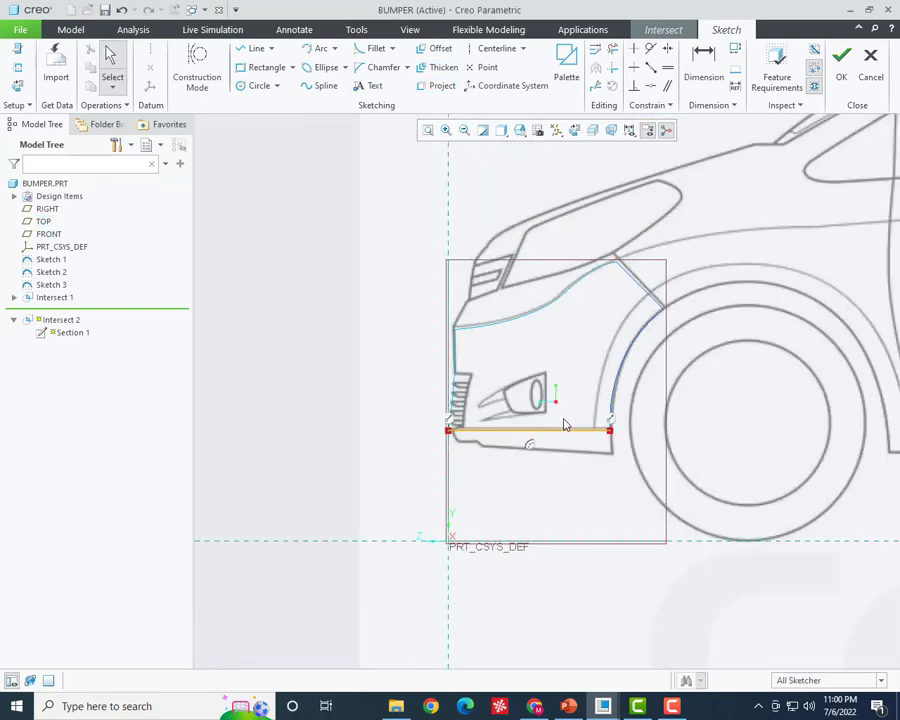
click(841, 60)
mouse_move(504, 452)
middle_down()
mouse_move(531, 527)
mouse_move(522, 527)
mouse_move(486, 462)
mouse_move(446, 490)
mouse_move(476, 522)
mouse_move(474, 508)
mouse_move(494, 479)
mouse_move(572, 487)
mouse_move(486, 466)
mouse_move(504, 484)
middle_up()
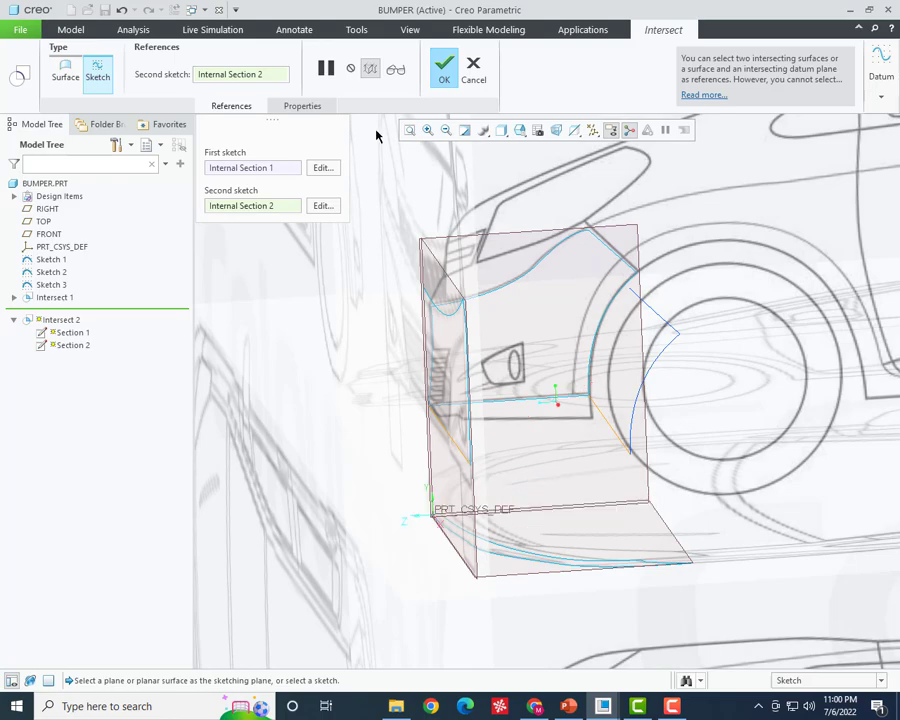
- Preview the Intersect 2 curve, then cancel and confirm discarding Intersect 2
click(396, 72)
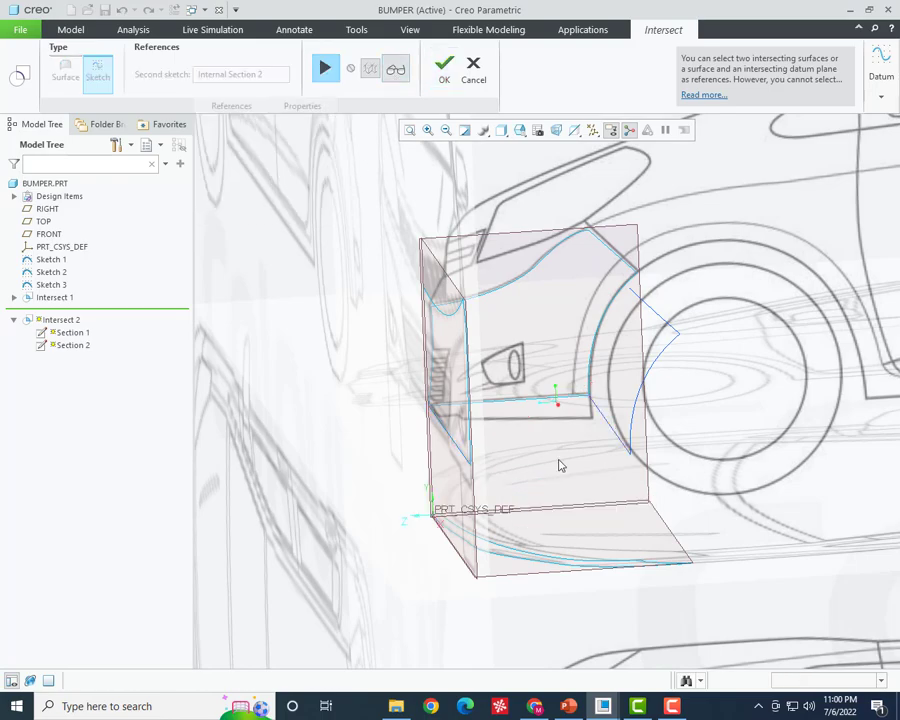
mouse_move(560, 465)
middle_down()
mouse_move(544, 492)
mouse_move(546, 462)
middle_up()
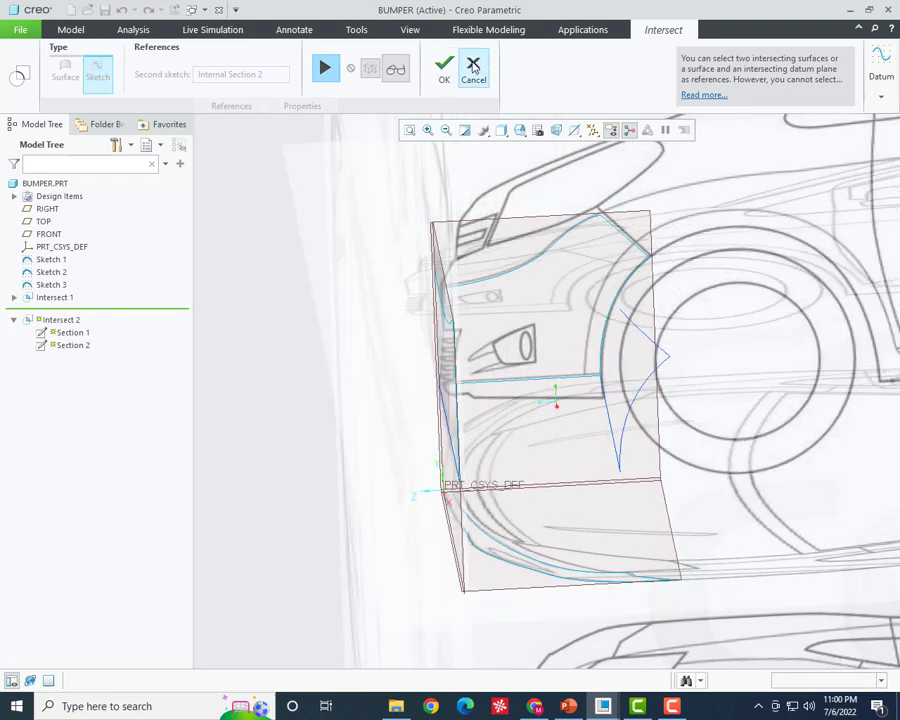
click(474, 68)
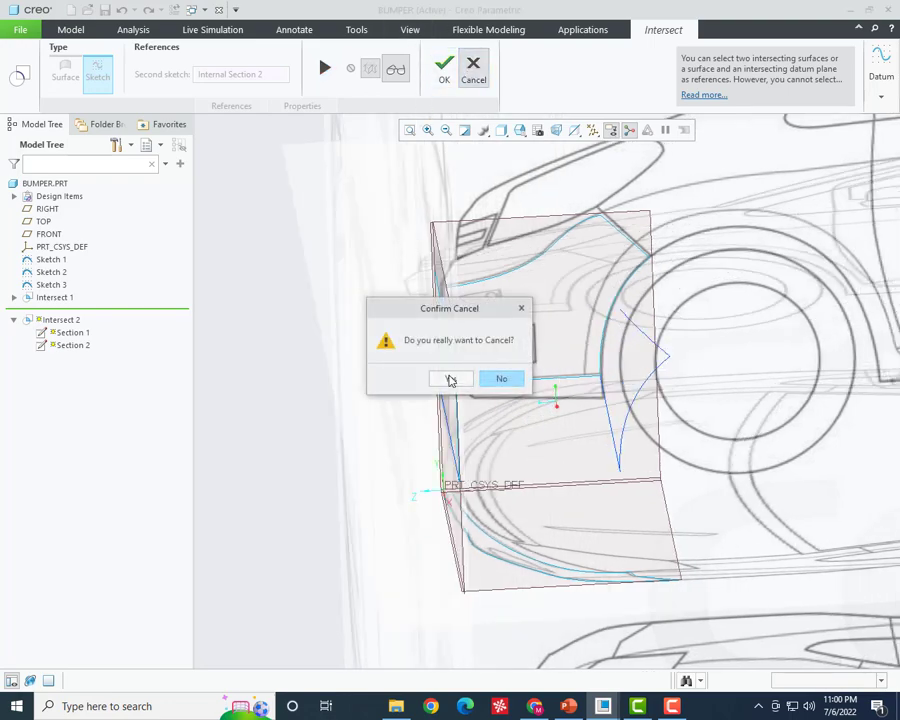
click(450, 380)
mouse_move(318, 366)
middle_down()
mouse_move(430, 354)
mouse_move(425, 362)
middle_up()
- Reopen Sketch 1 with Edit Definition
right_click(50, 262)
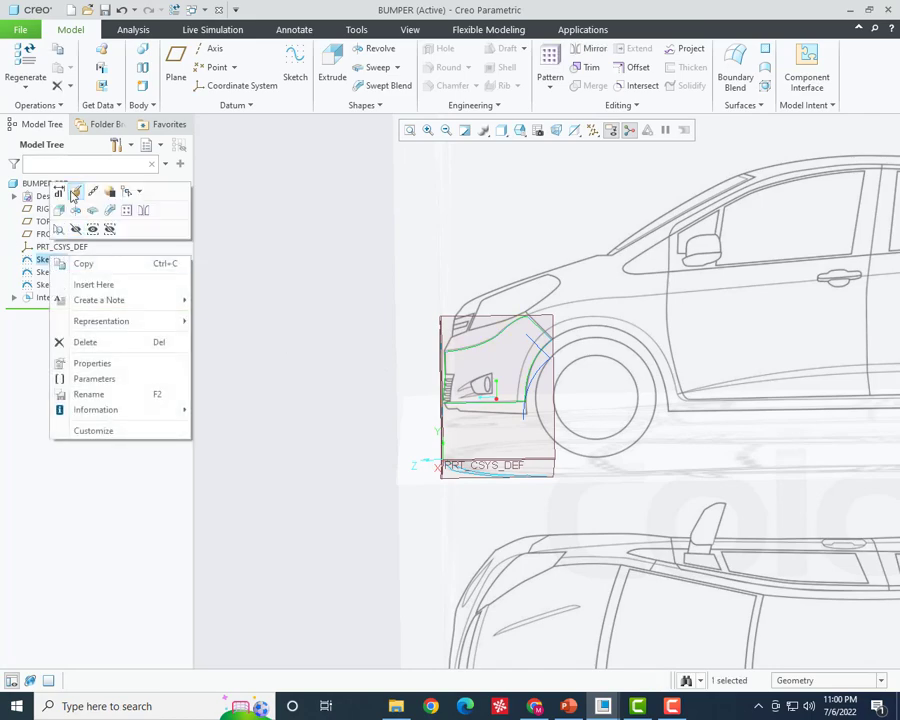
click(54, 137)
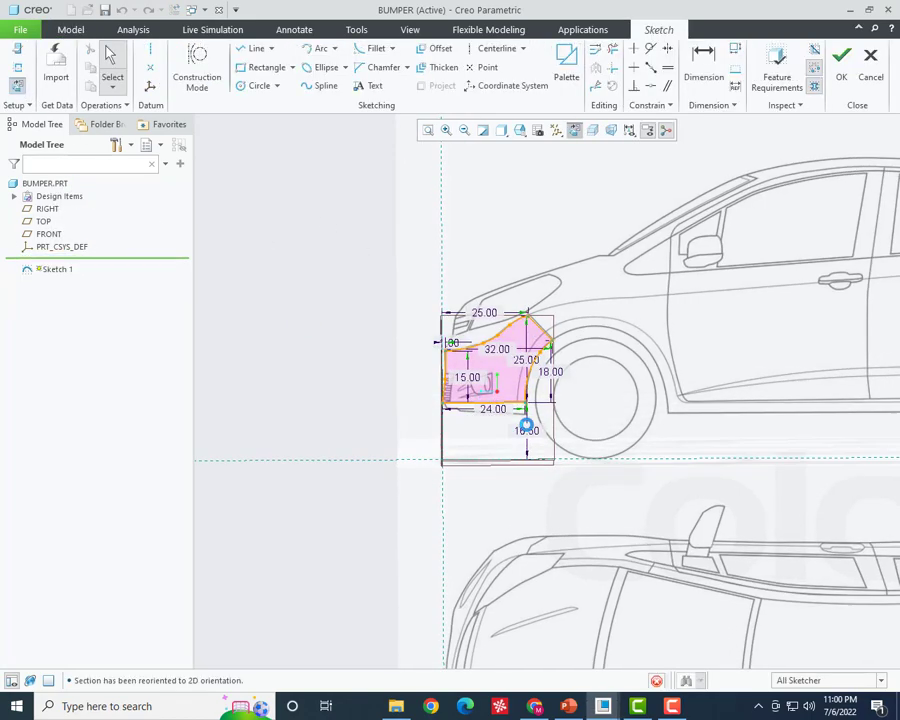
scroll(470, 414, up, 3)
scroll(369, 438, down, 1)
scroll(507, 388, up, 2)
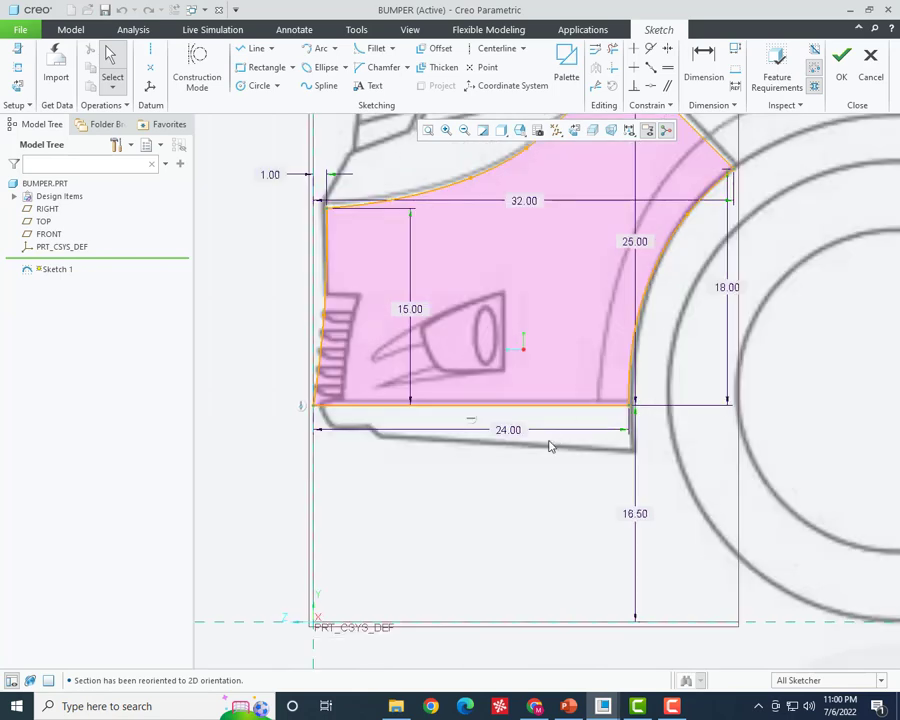
- Delete Sketch 1's straight bottom line, confirming the referenced-edge warning
click(490, 411)
key(Delete)
click(486, 378)
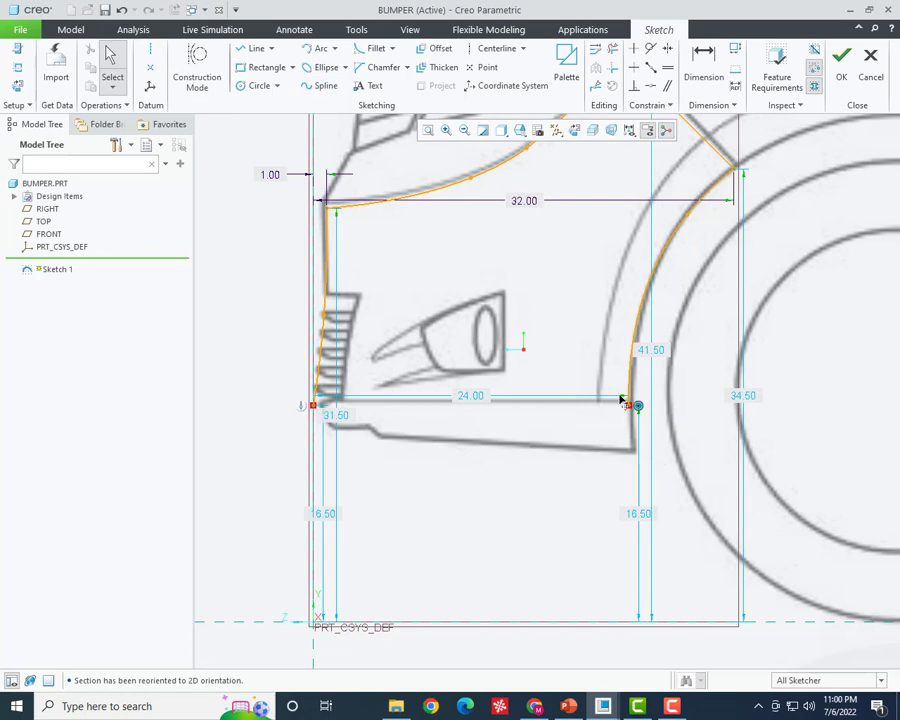
click(318, 85)
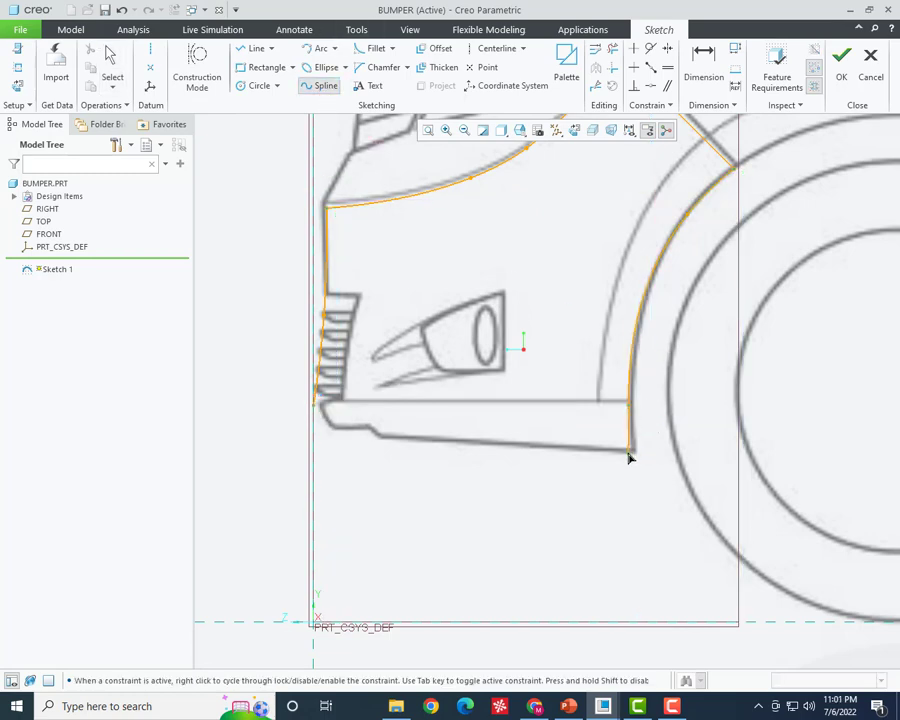
- Draw a spline from the lower-right bumper corner along the lower outline to the lower-left corner
click(630, 453)
middle_click(584, 485)
click(628, 454)
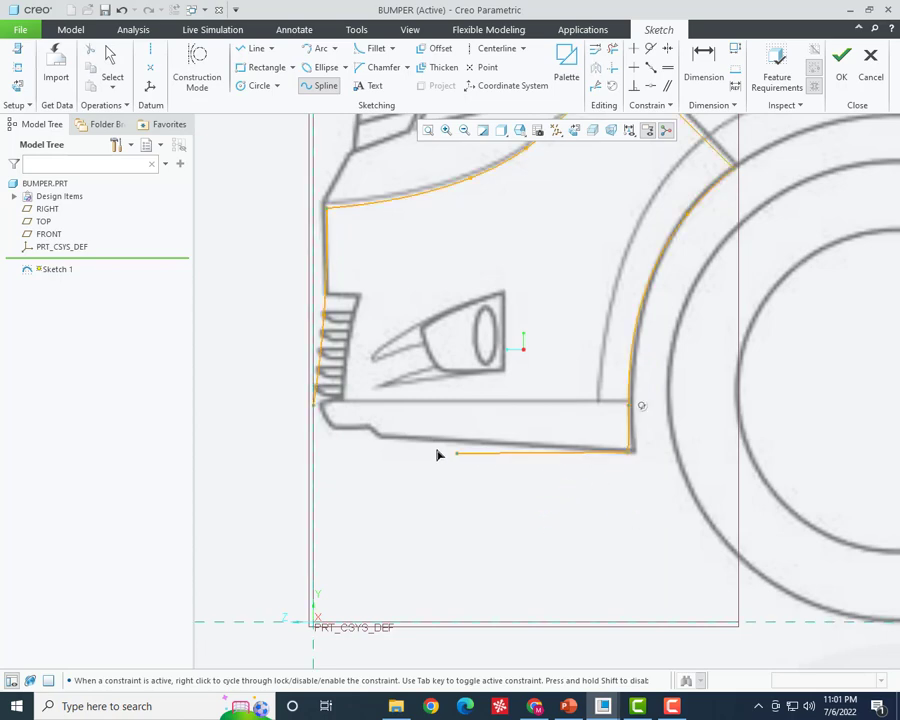
click(380, 437)
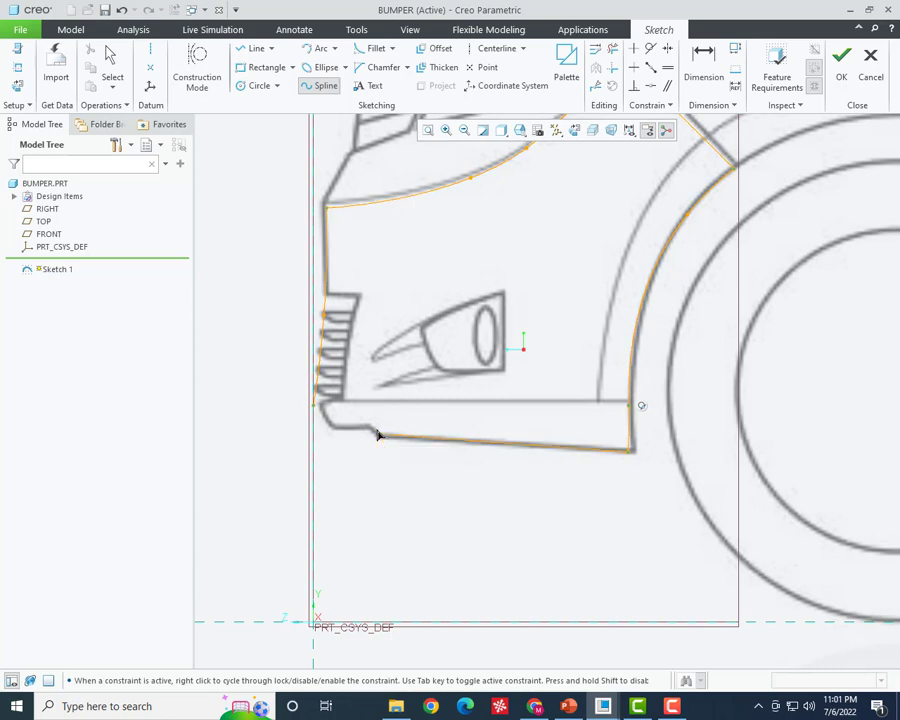
middle_click(374, 441)
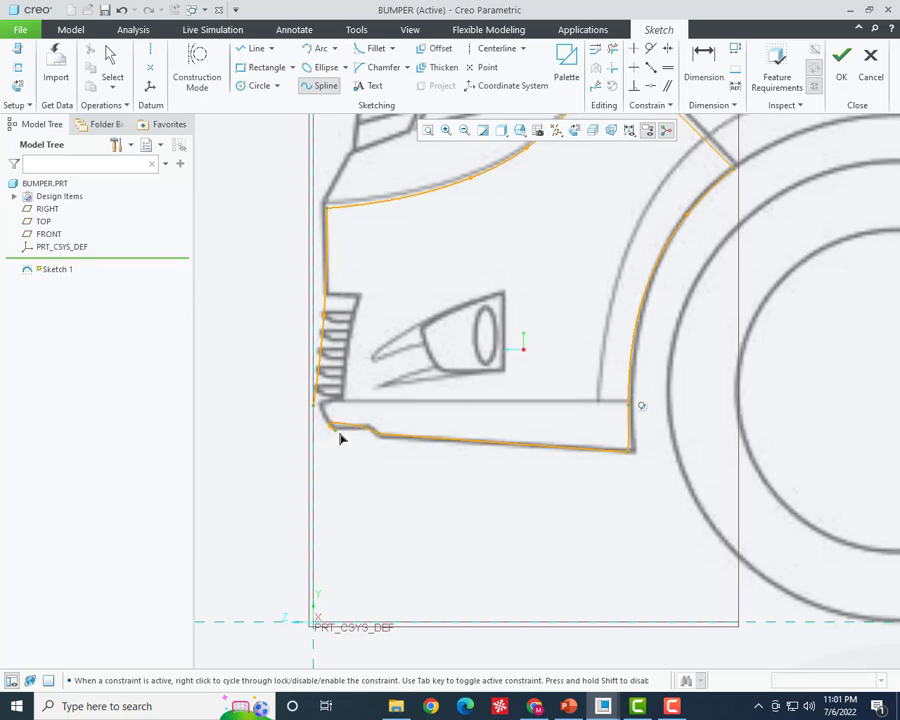
click(325, 411)
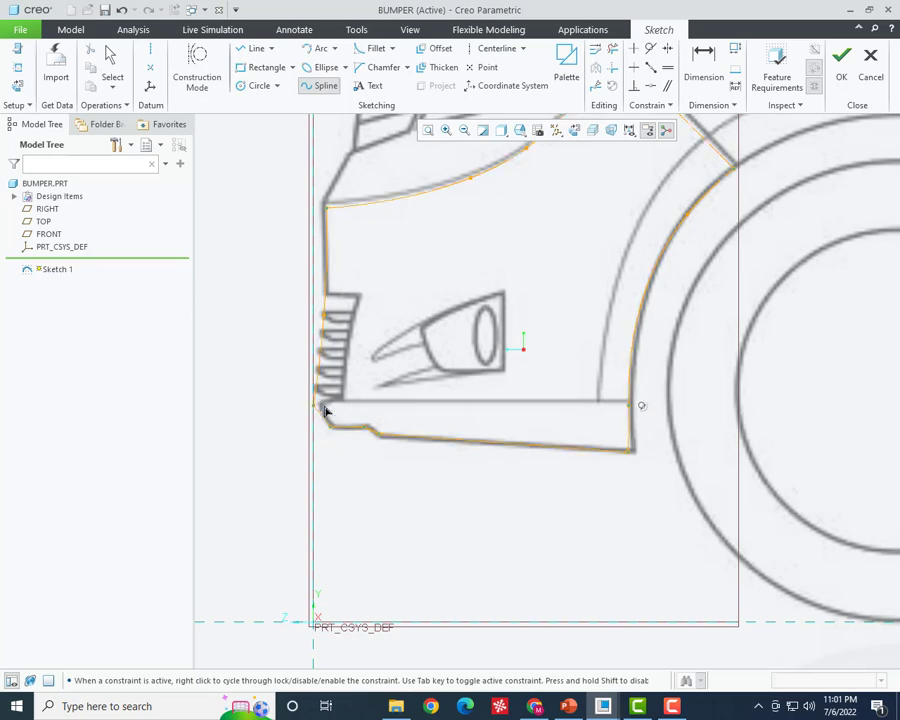
middle_click(441, 483)
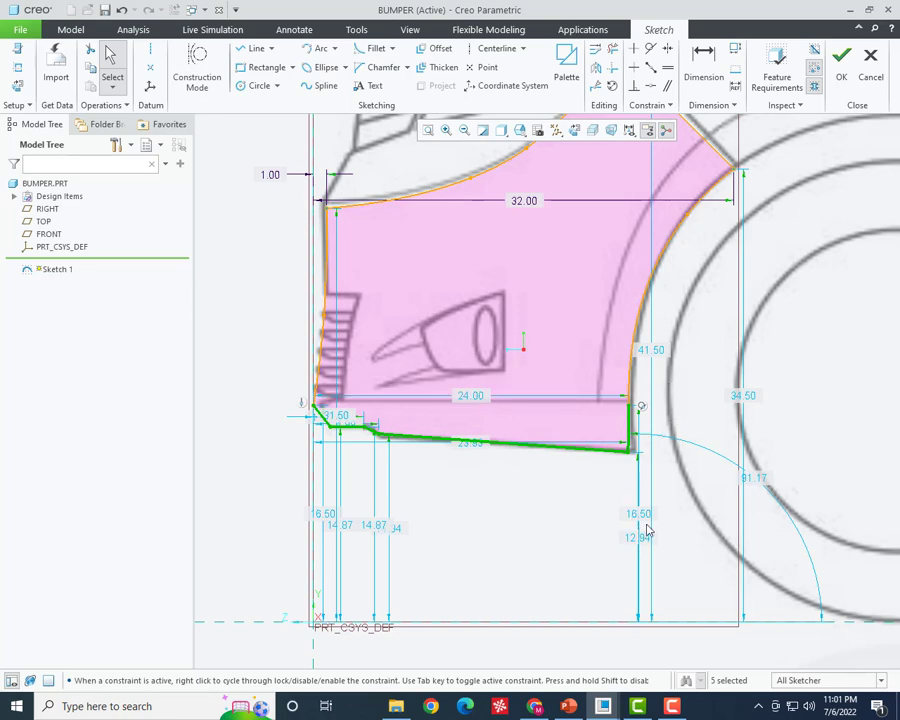
- Move apart and round the spline heights 12.94 to 13 and 14.34 to 14
drag(636, 537, 562, 546)
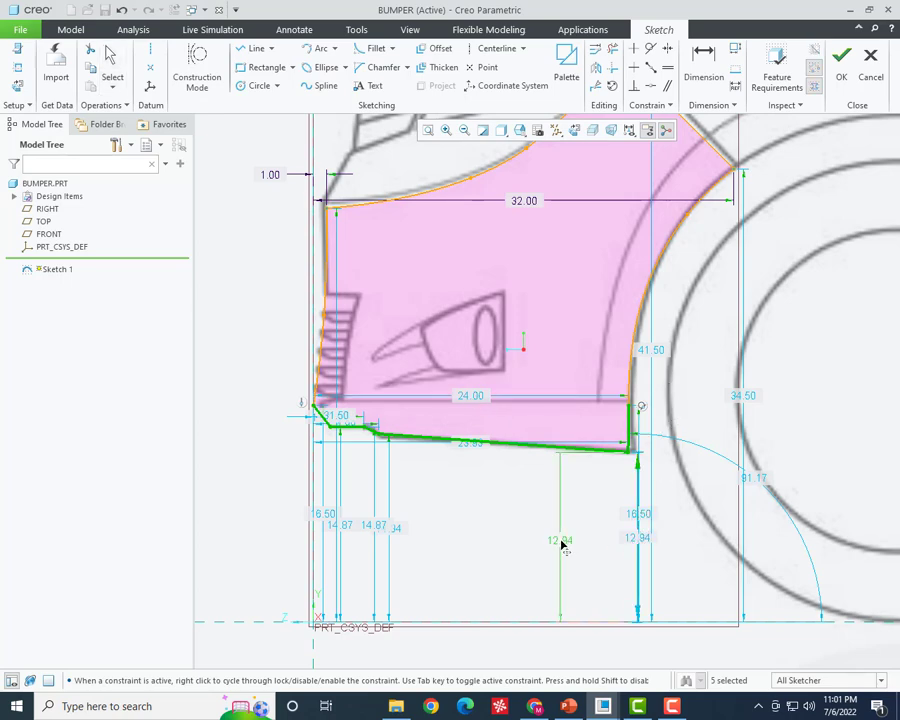
double_click(561, 544)
text(13)
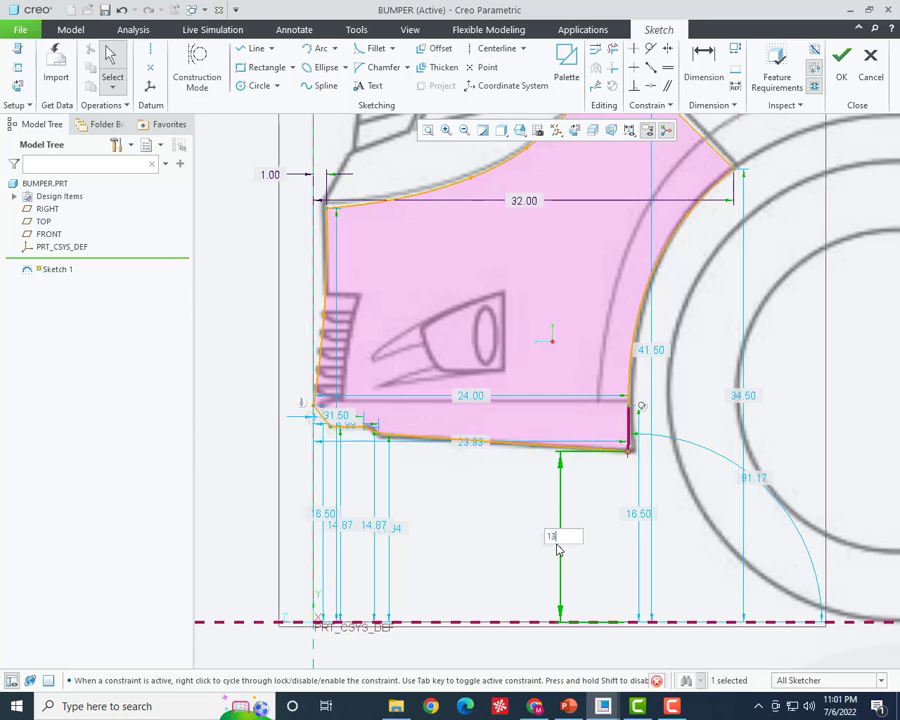
key(Return)
drag(400, 538, 504, 542)
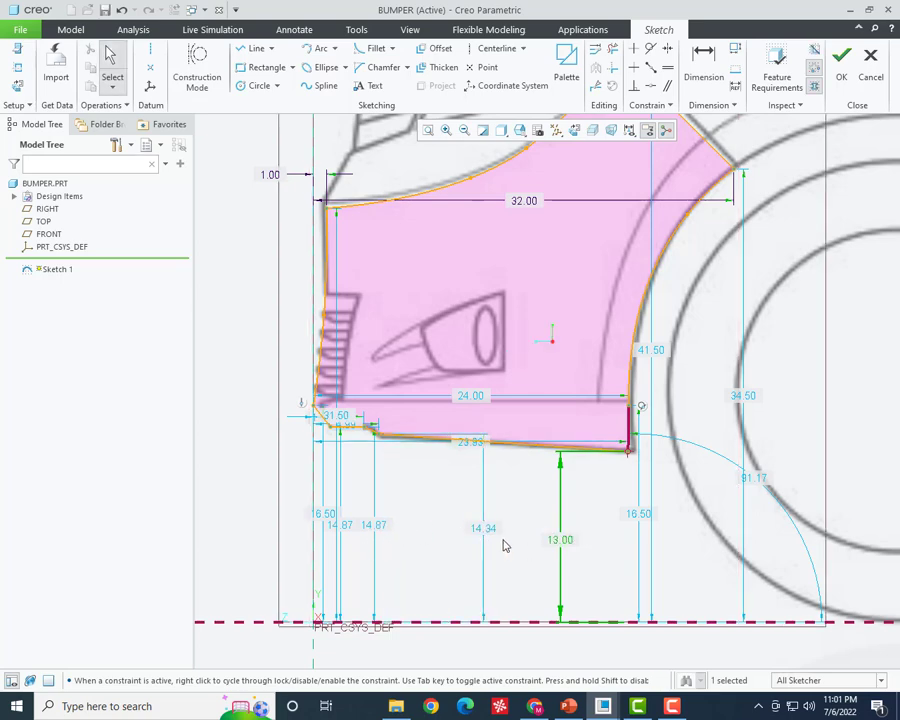
double_click(488, 530)
text(14)
key(Return)
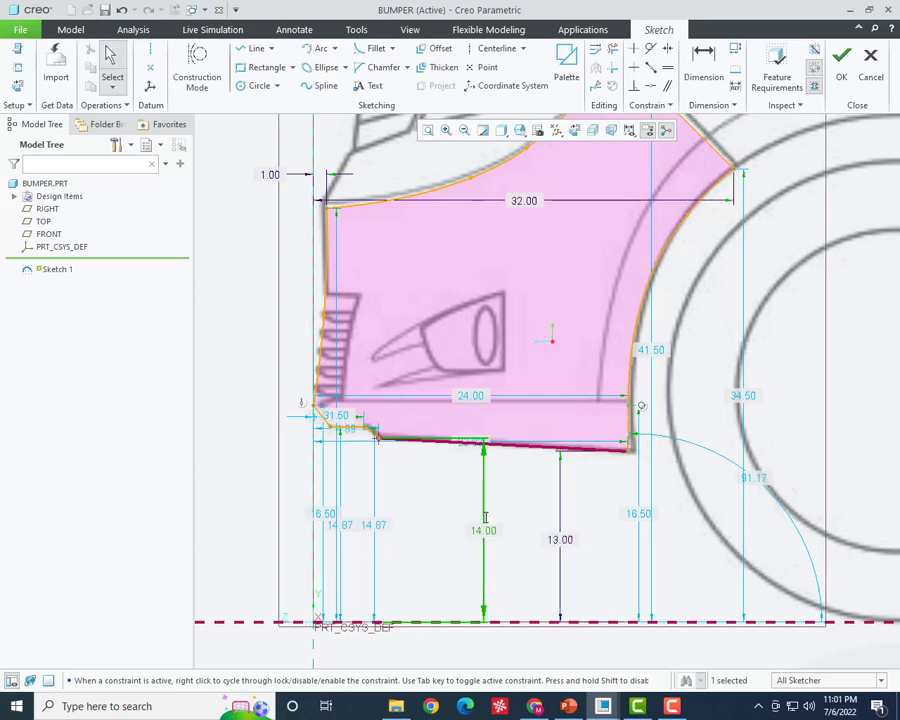
- Set both 14.87 heights to 15 and drag the 16.50 dimension leftward
double_click(375, 524)
text(1)
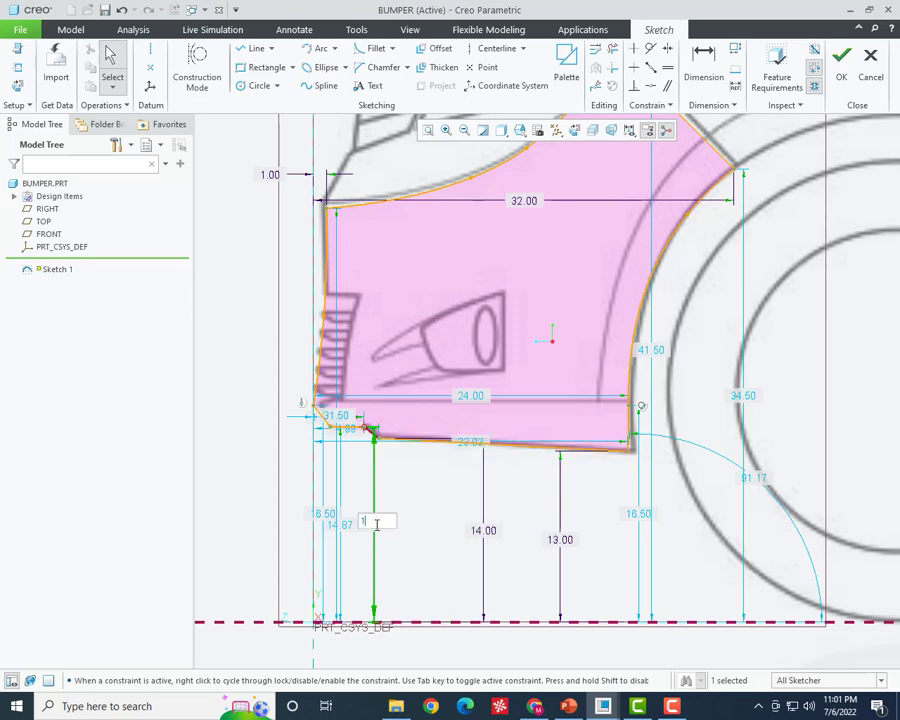
text(5)
key(Return)
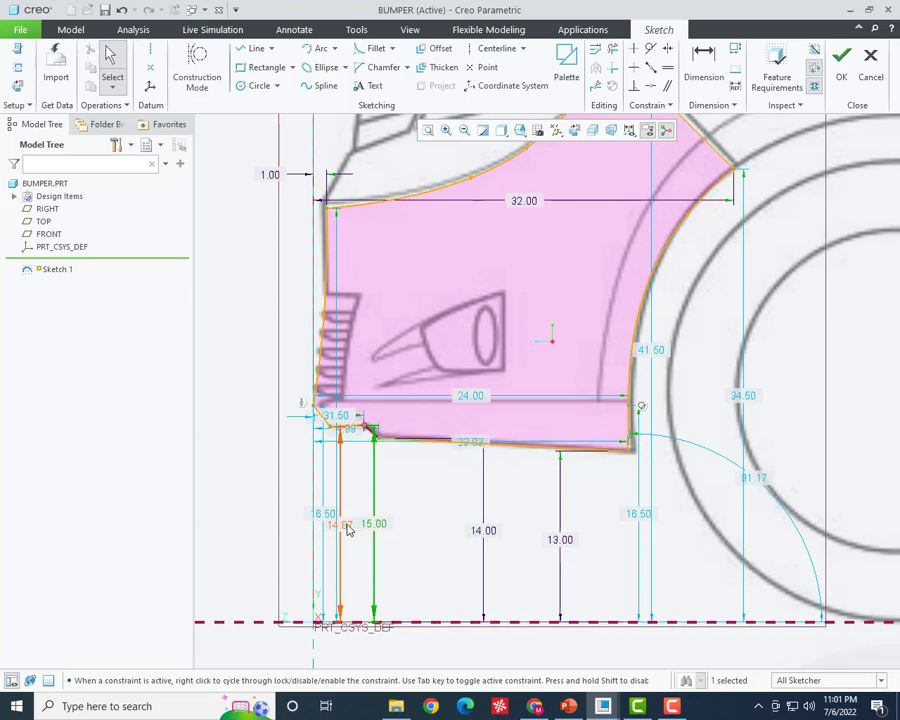
drag(357, 524, 440, 524)
double_click(440, 516)
text(1)
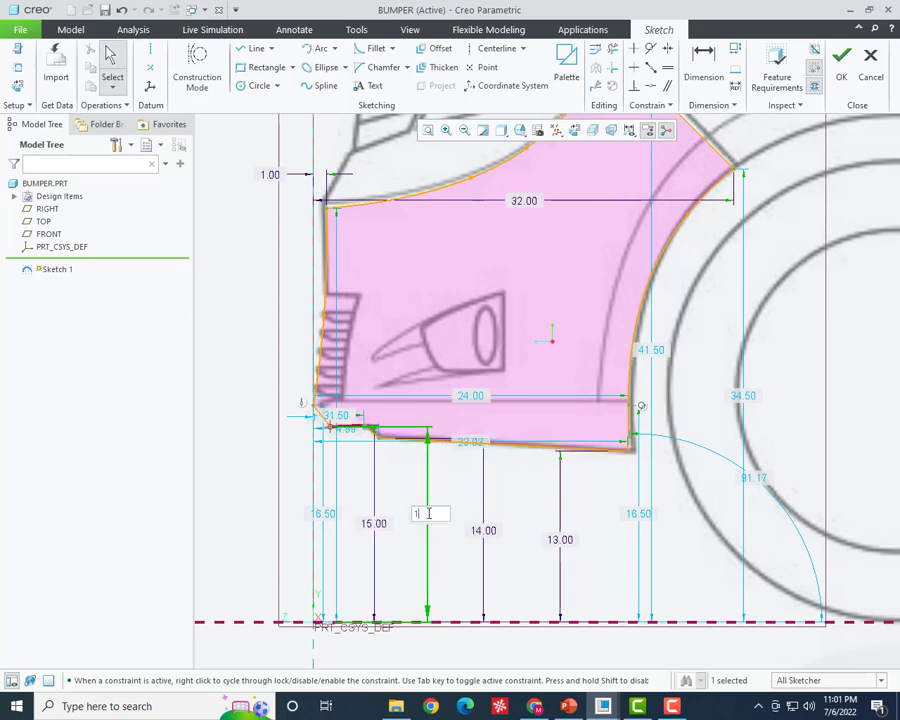
text(5)
key(Return)
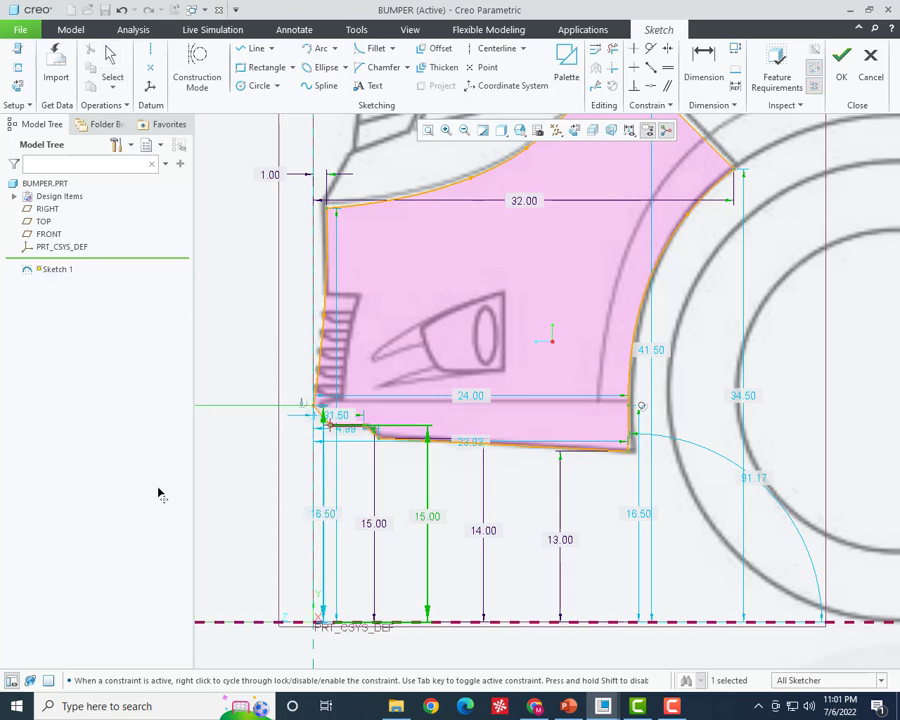
drag(322, 513, 252, 501)
- Move the 3.87, 4.99 and 31.50 dimensions aside and dimension the lower-left corner at 1.50
scroll(363, 409, down, 2)
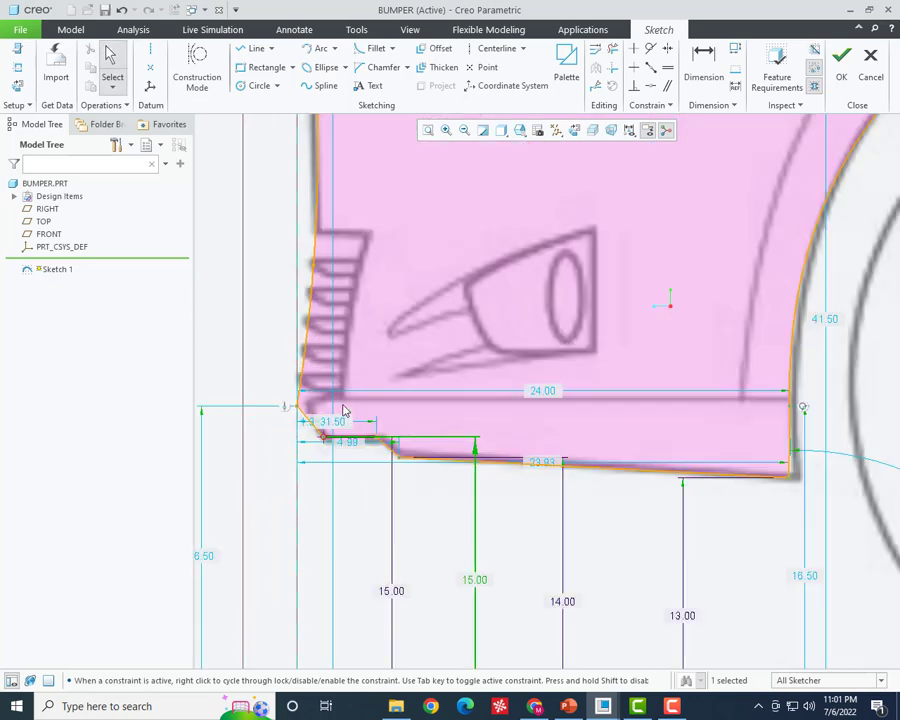
drag(337, 427, 397, 340)
drag(352, 444, 361, 527)
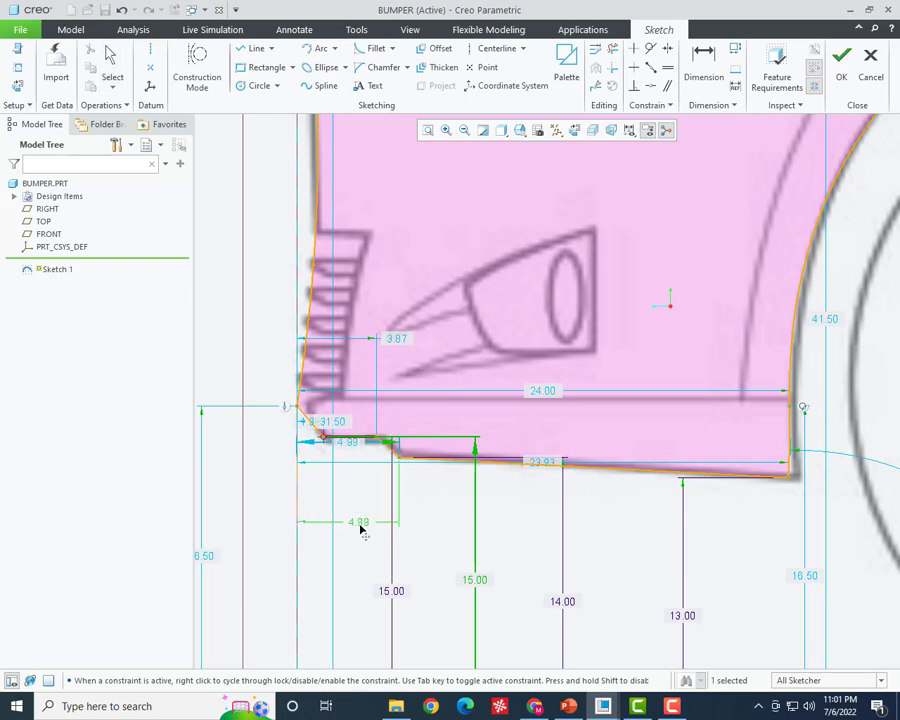
drag(328, 422, 360, 388)
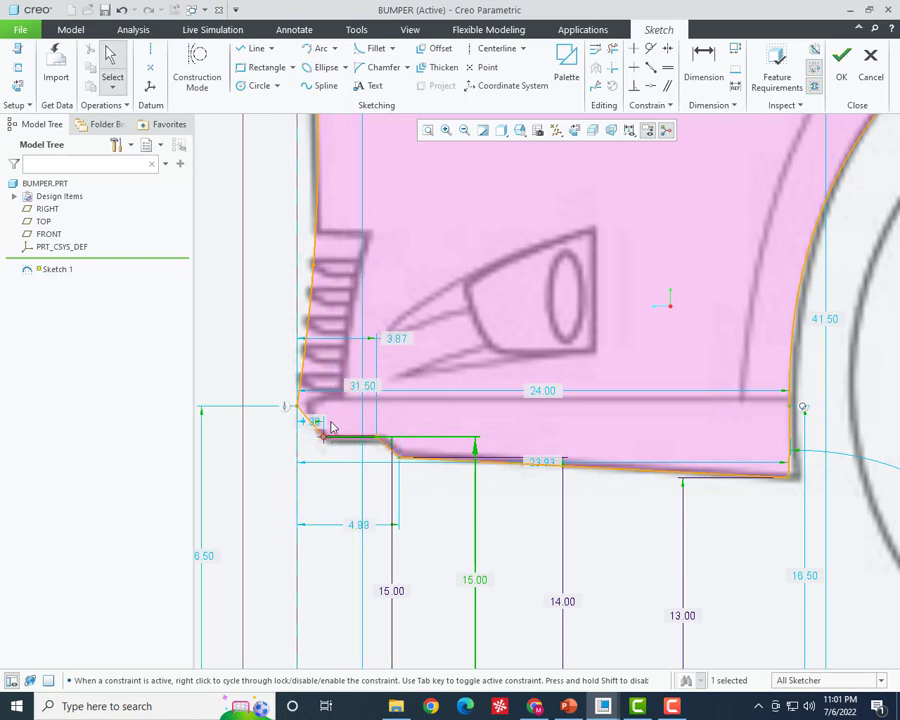
mouse_move(318, 425)
mouse_down()
mouse_move(319, 398)
mouse_move(318, 494)
mouse_up()
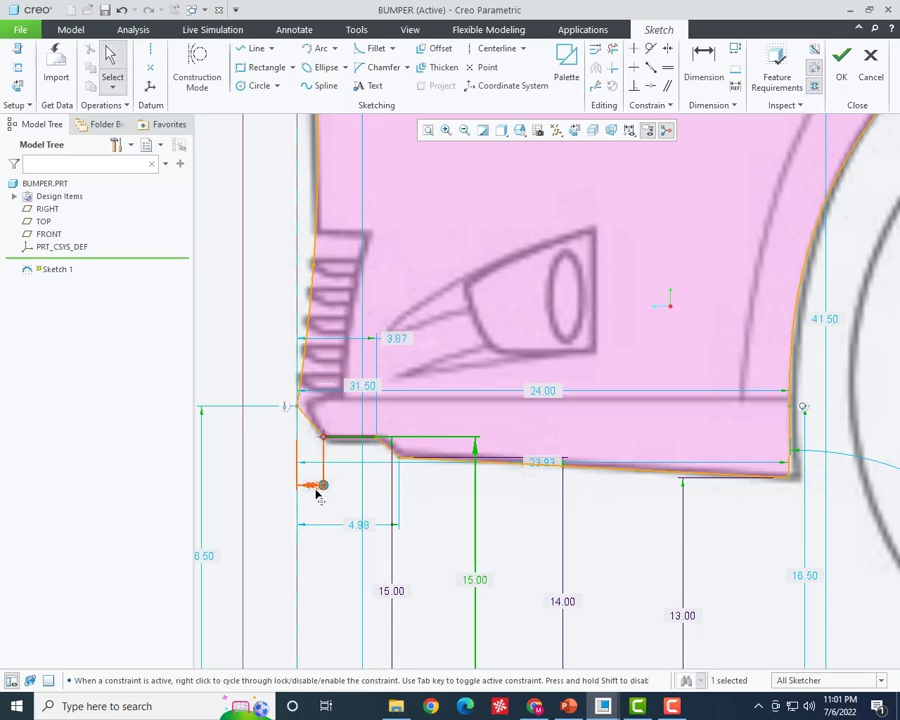
text(1.5)
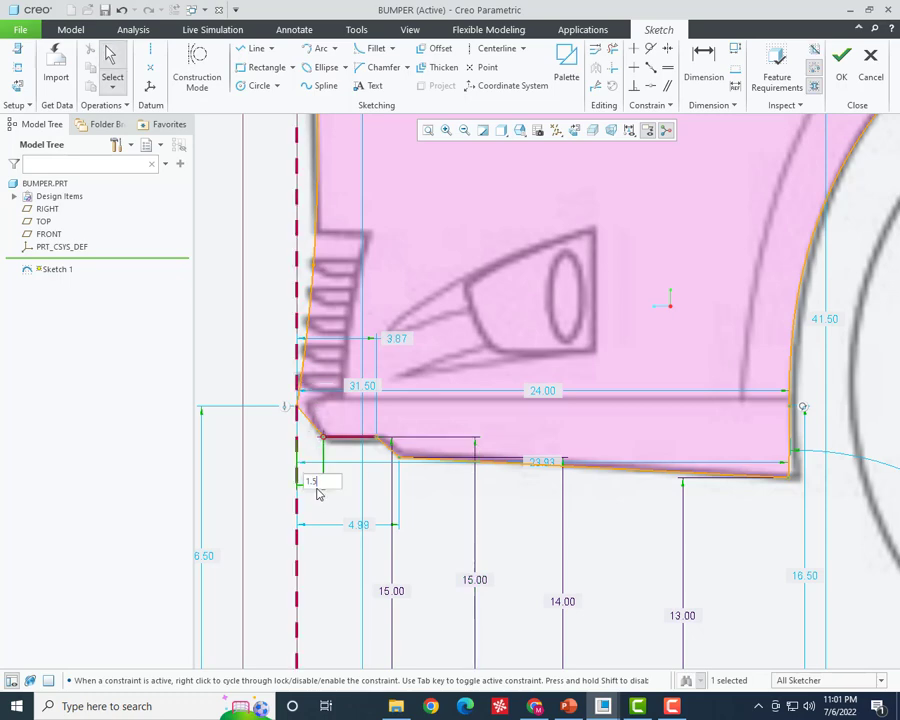
key(Return)
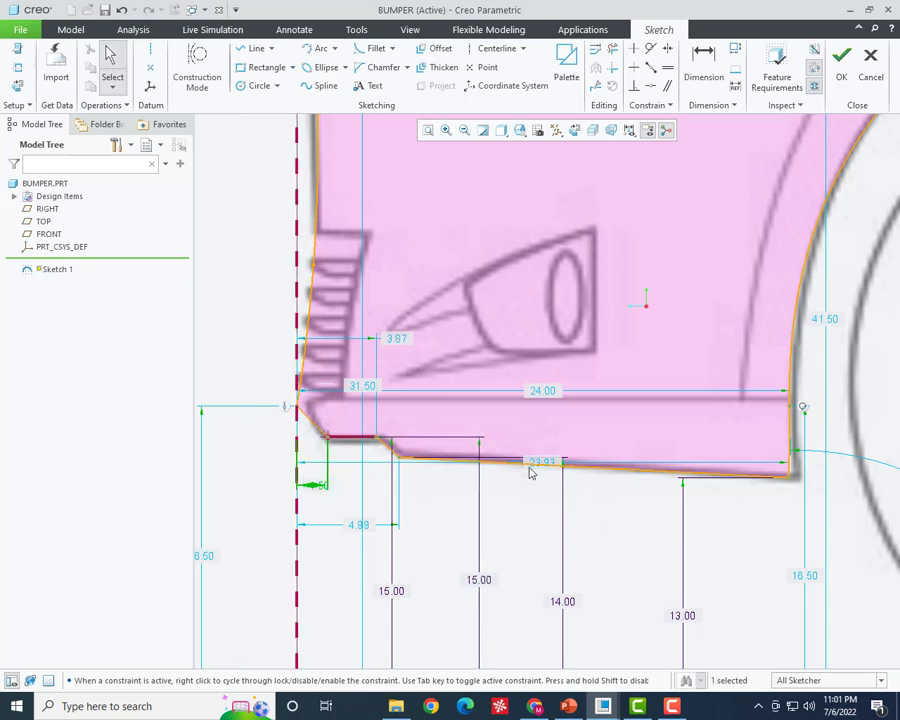
- Change the 3.87 dimension to 4.00 and the 4.99 dimension to 5.00
double_click(404, 338)
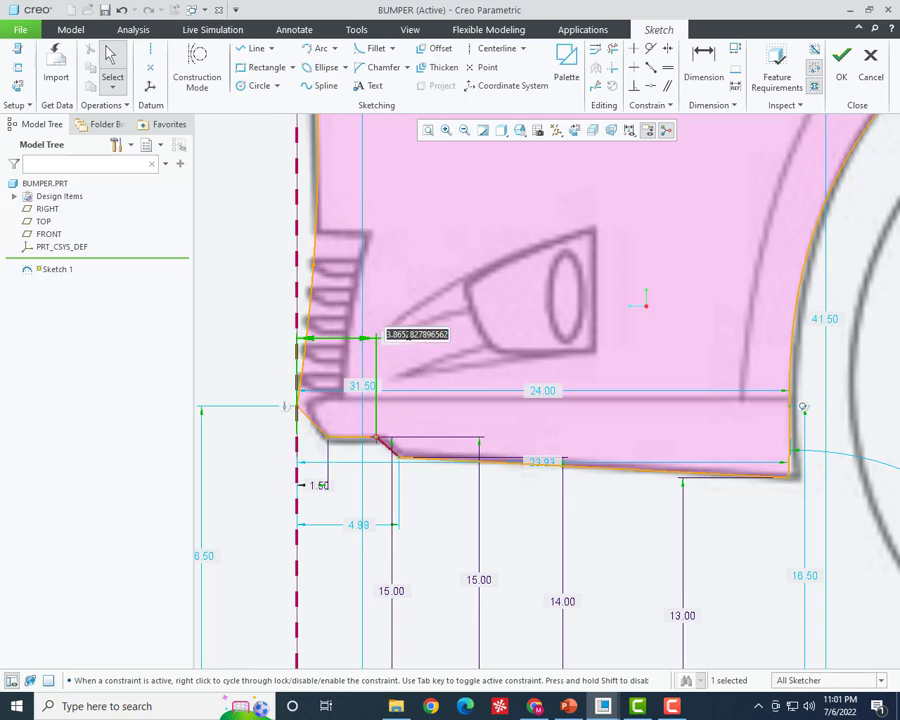
text(4)
key(Return)
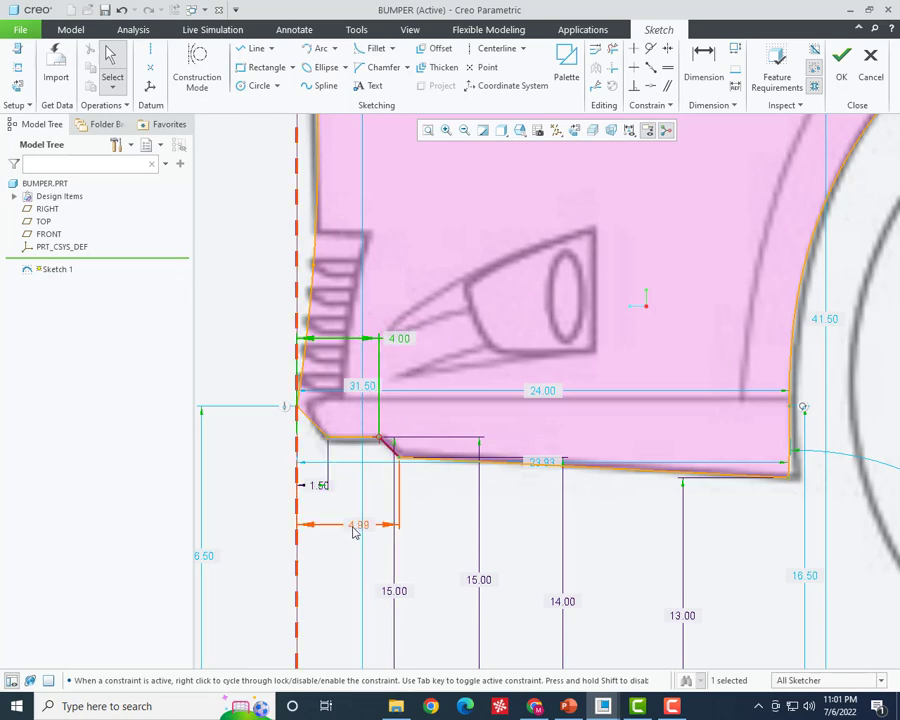
double_click(354, 524)
text(5)
key(Return)
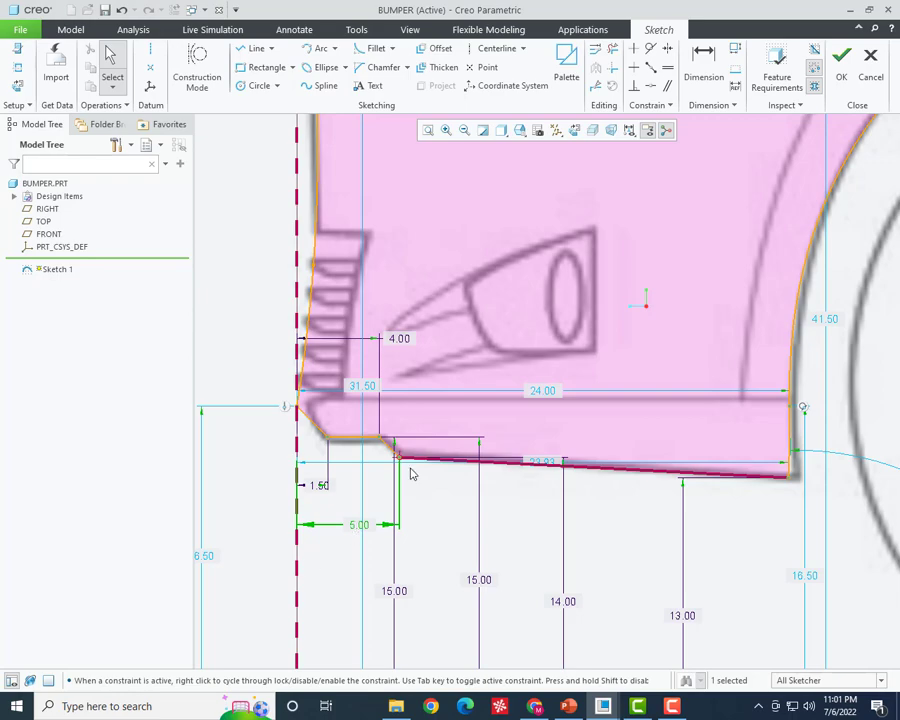
scroll(411, 474, up, 3)
scroll(381, 480, up, 3)
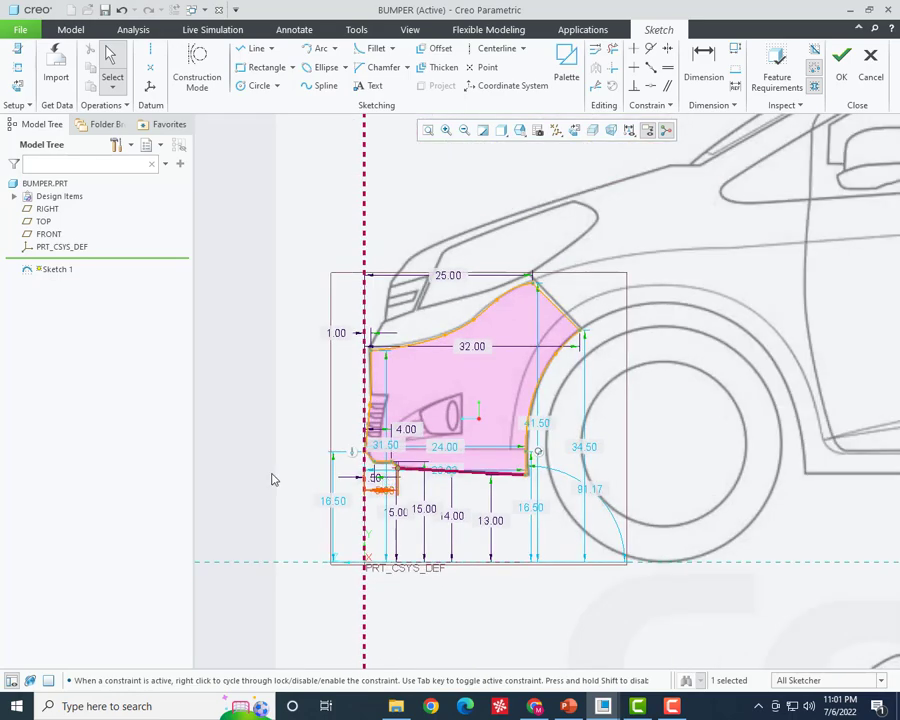
- Accept Sketch 1 and reopen Sketch 2 with Edit Definition
click(841, 60)
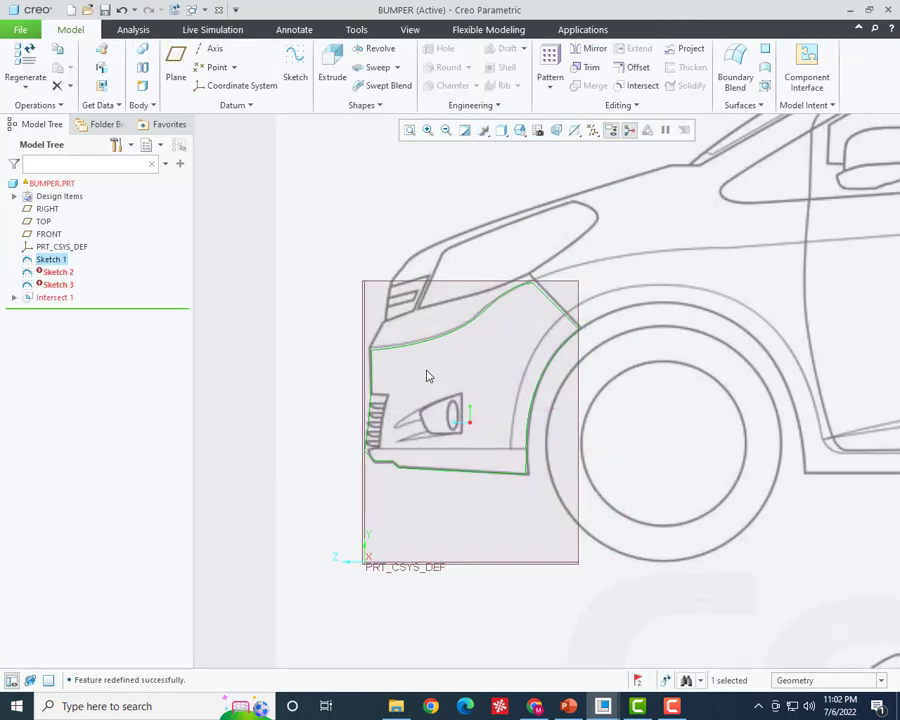
scroll(424, 372, up, 3)
right_click(57, 272)
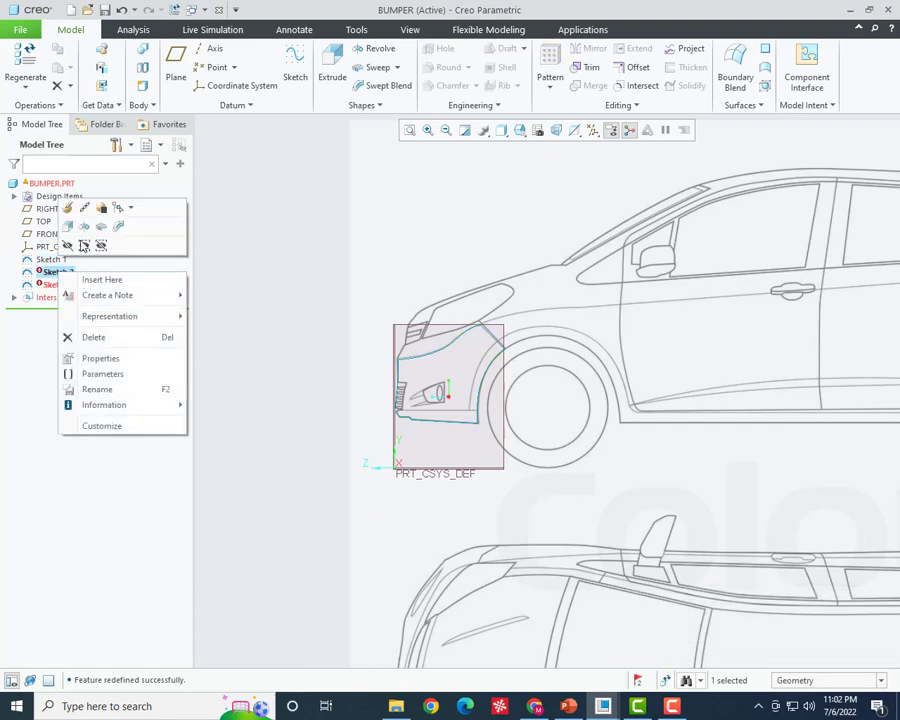
click(67, 206)
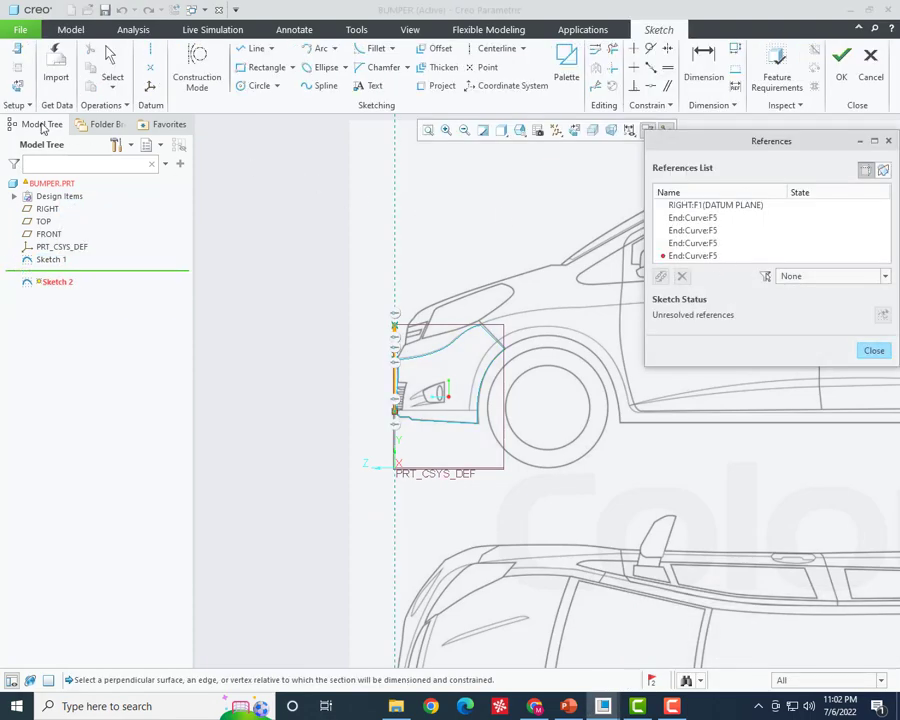
- Delete the last End:Curve:F5 reference from Sketch 2's references, leaving it unsolved
click(16, 85)
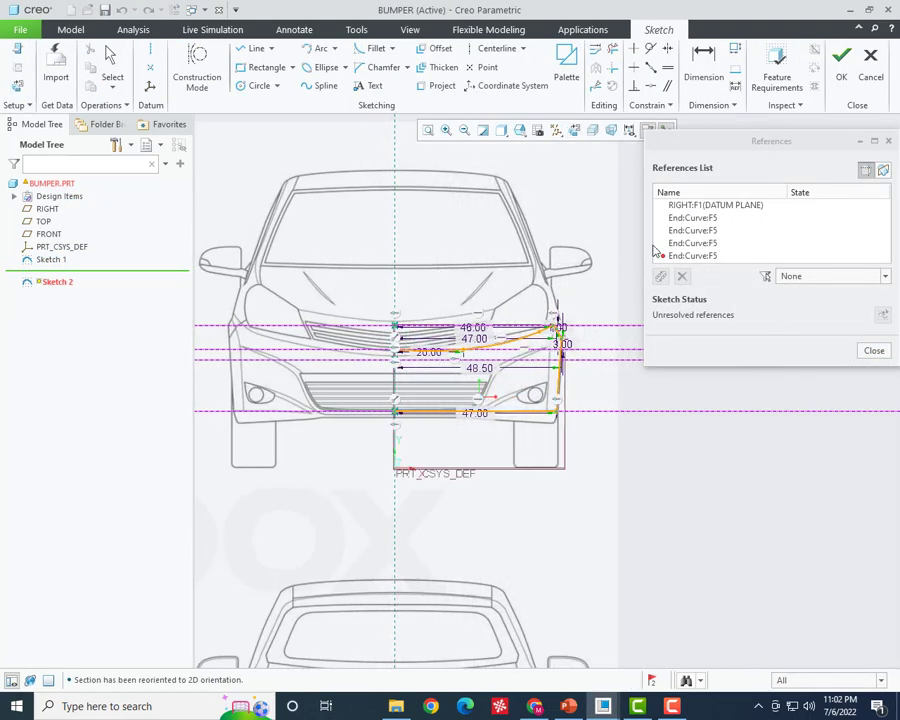
scroll(520, 383, up, 3)
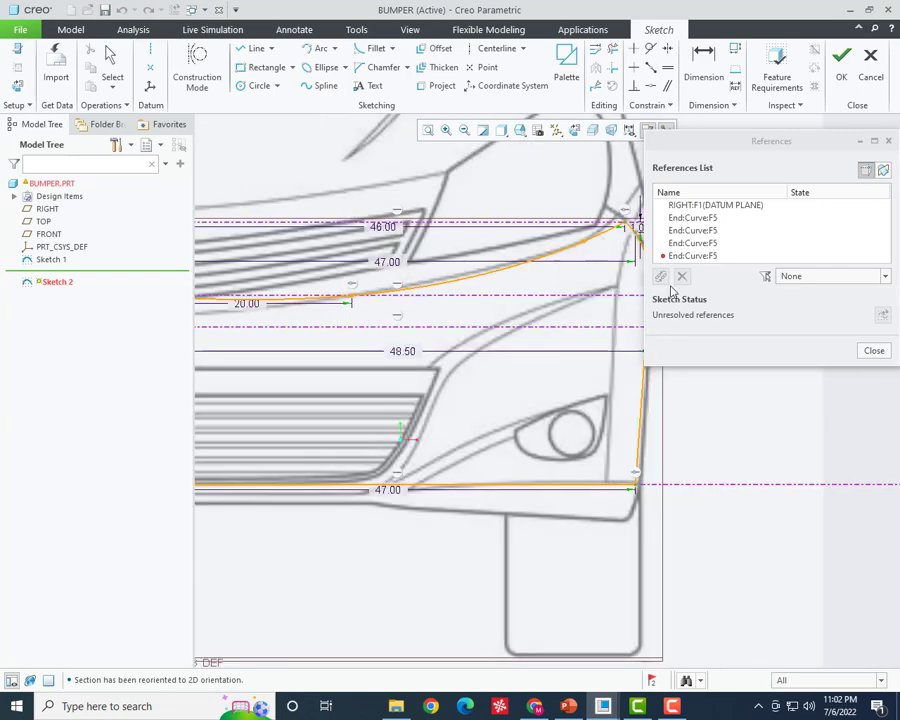
click(688, 257)
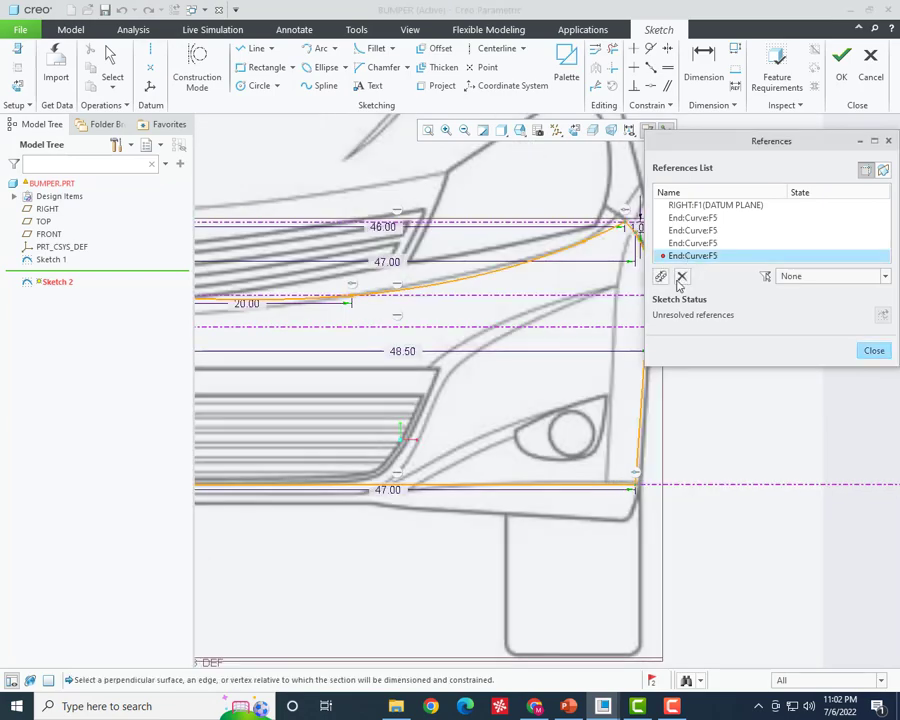
click(682, 277)
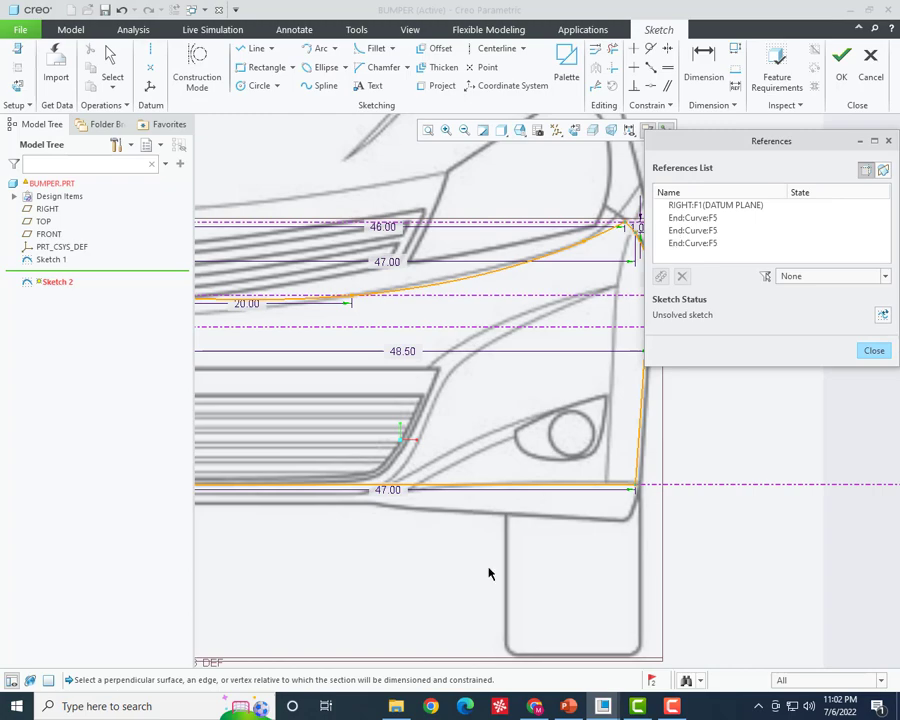
click(561, 495)
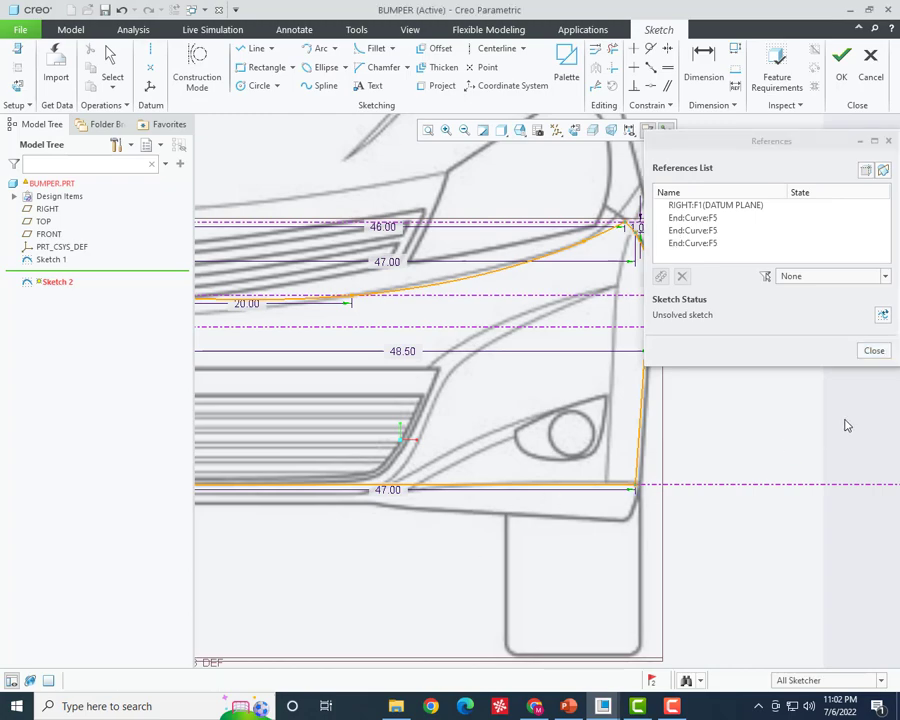
- Add two existing curve-end points as new references for Sketch 2
click(610, 488)
scroll(561, 482, down, 1)
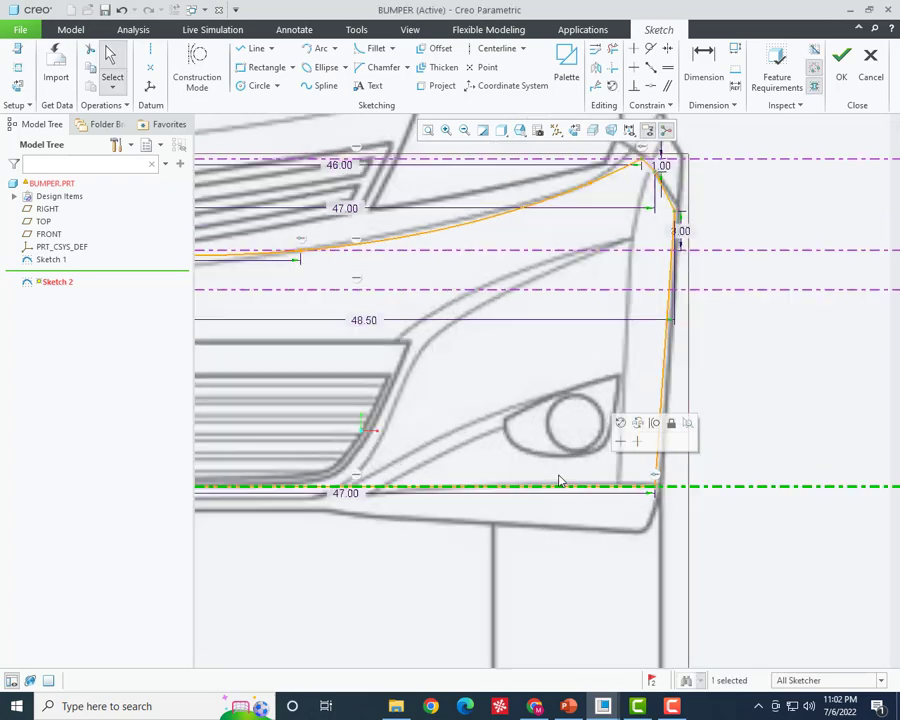
scroll(561, 482, down, 1)
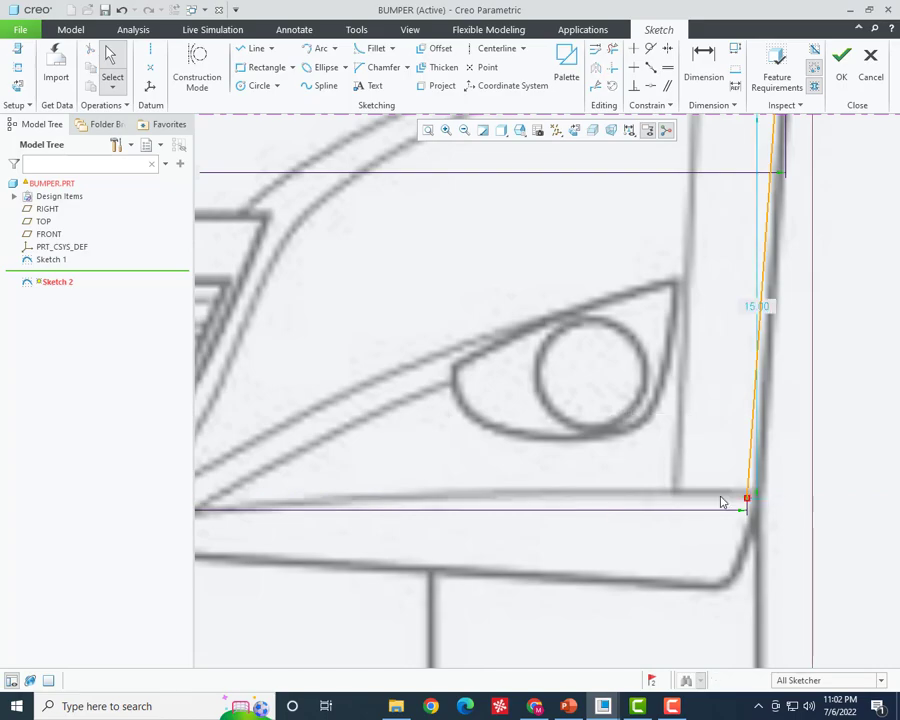
scroll(718, 496, up, 2)
scroll(401, 503, down, 1)
scroll(420, 512, up, 2)
middle_drag(444, 522, 388, 544)
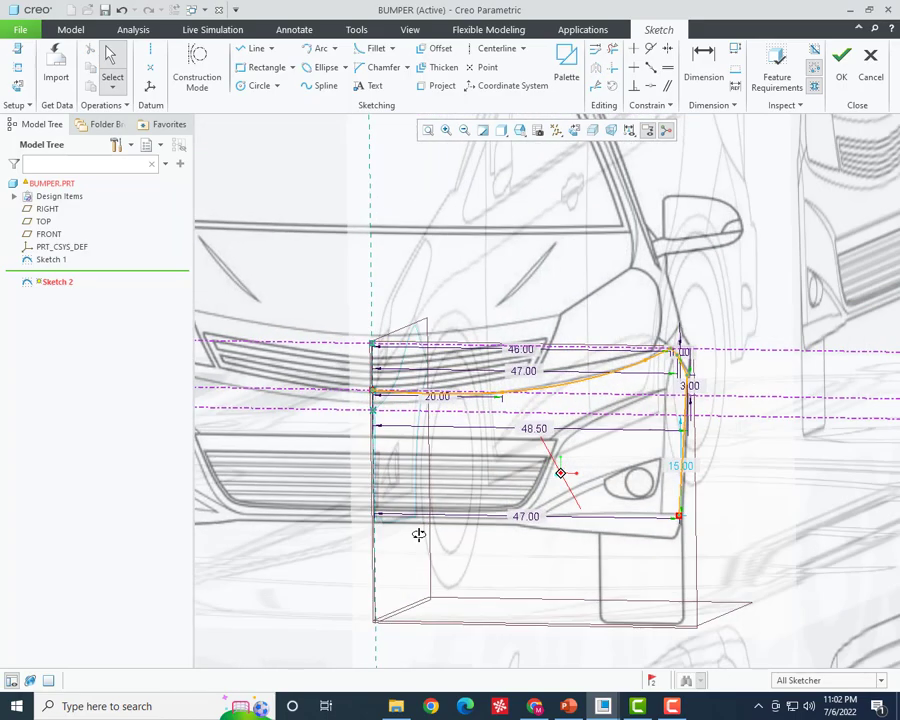
scroll(405, 528, down, 3)
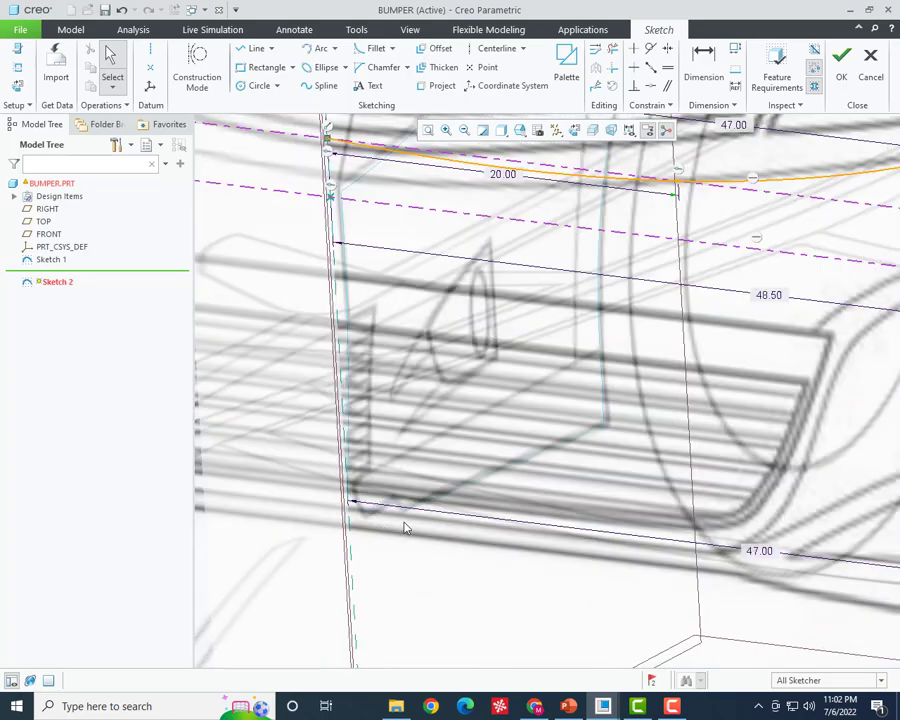
click(16, 66)
middle_drag(353, 399, 406, 540)
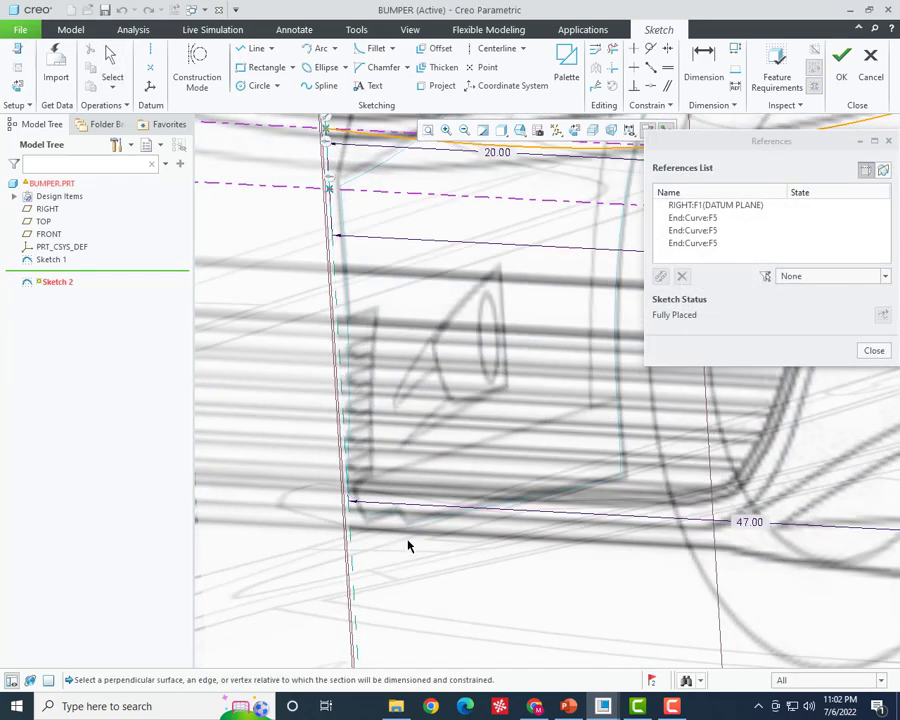
scroll(408, 532, down, 3)
click(412, 516)
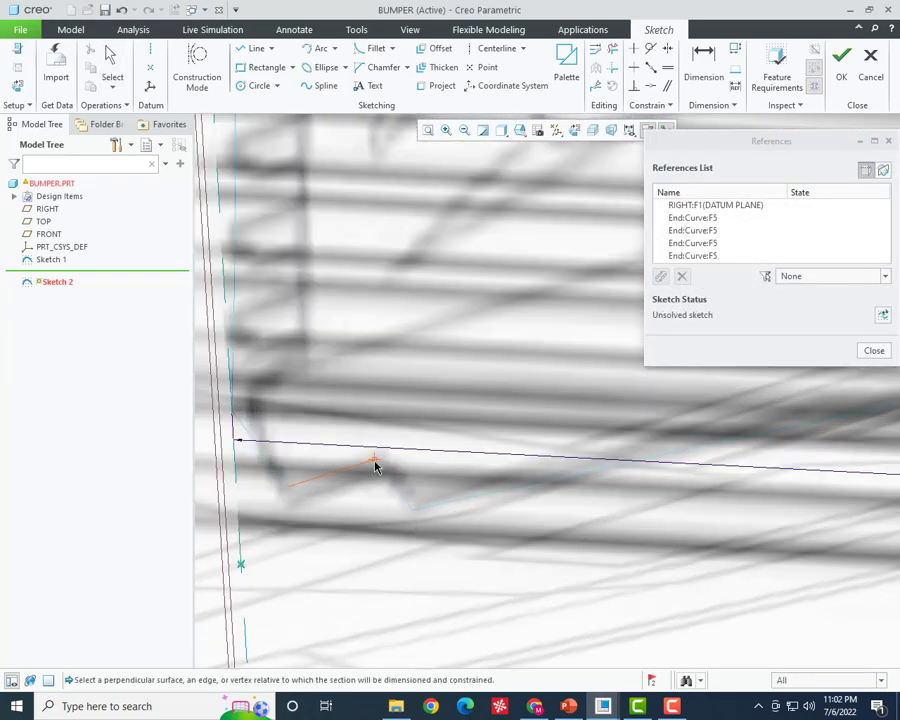
click(375, 465)
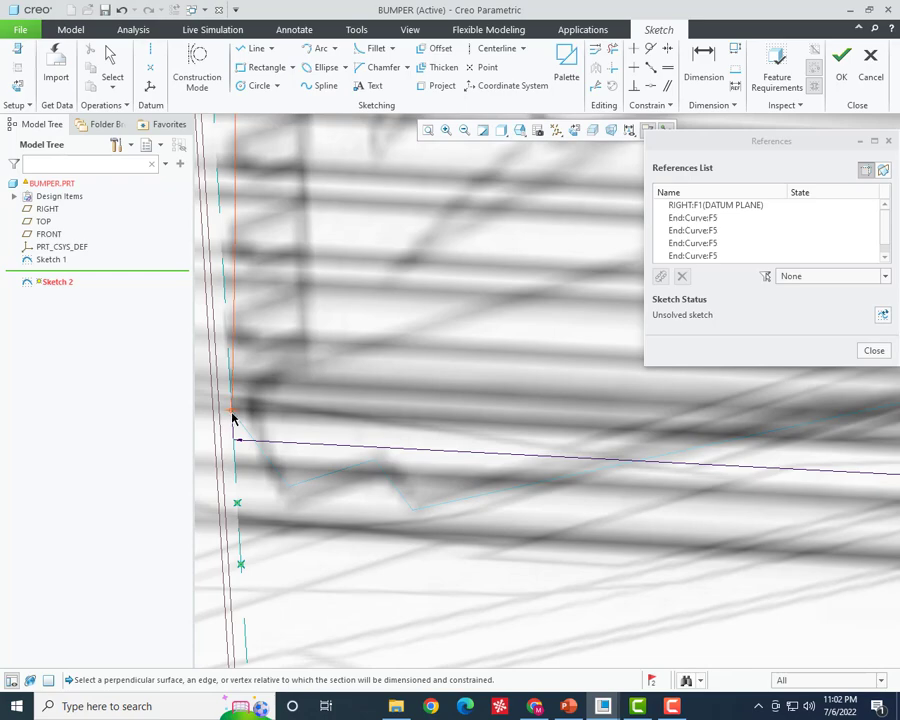
click(17, 85)
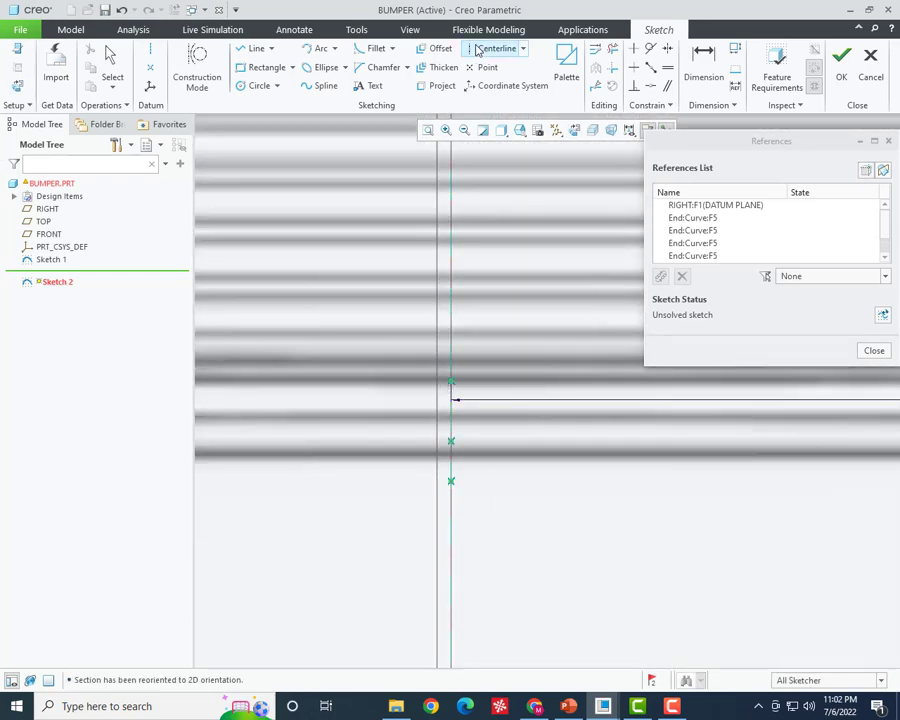
- Draw three horizontal centerlines at the lowest, middle and top reference points
click(497, 48)
click(451, 481)
click(510, 484)
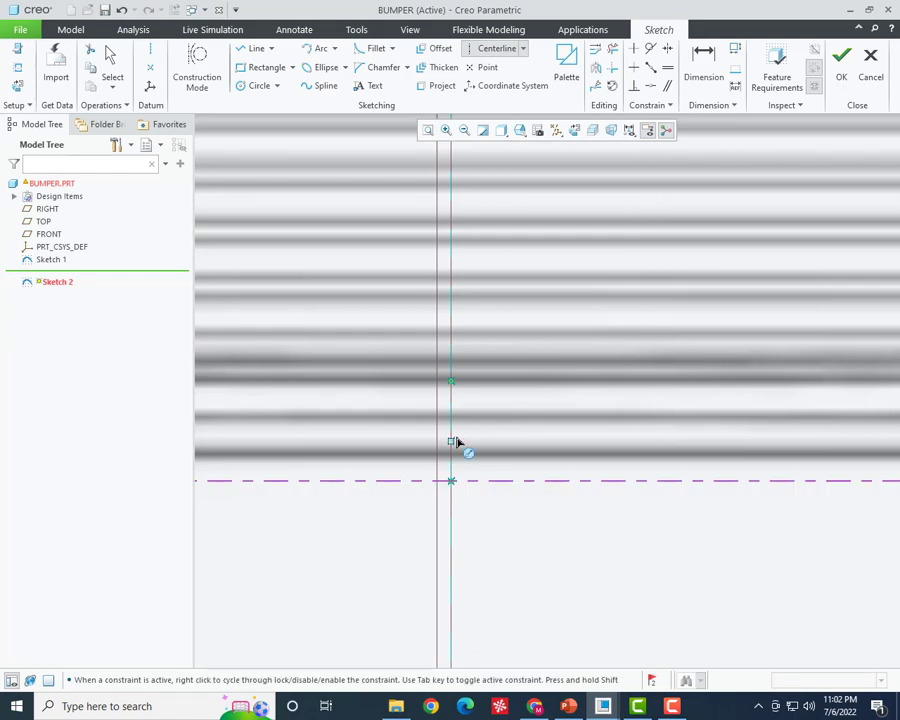
click(451, 441)
click(488, 447)
click(456, 381)
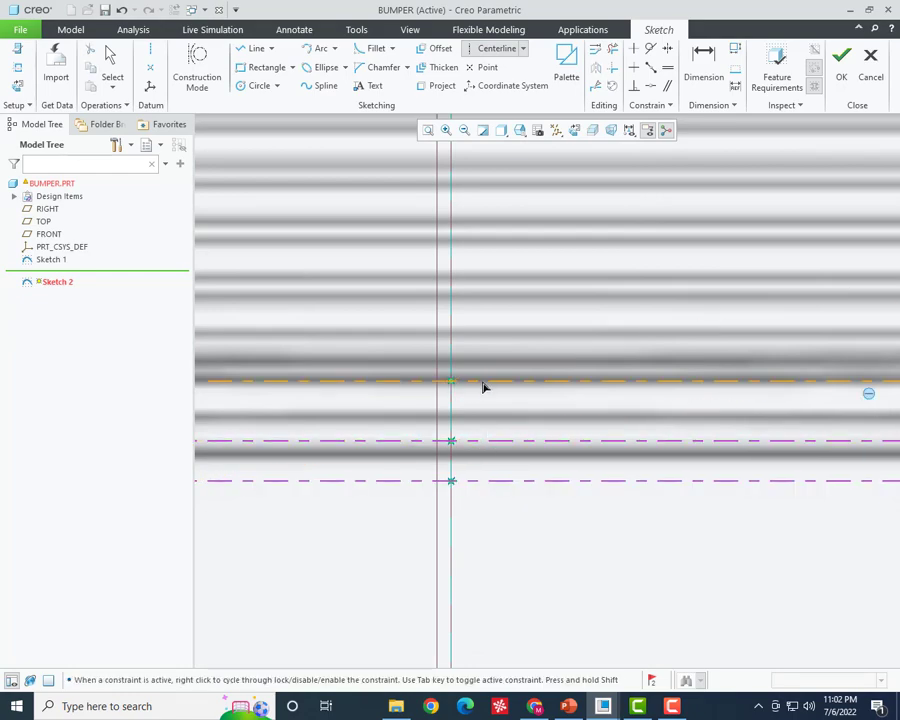
click(482, 383)
middle_click(496, 440)
scroll(340, 450, up, 5)
scroll(583, 434, down, 3)
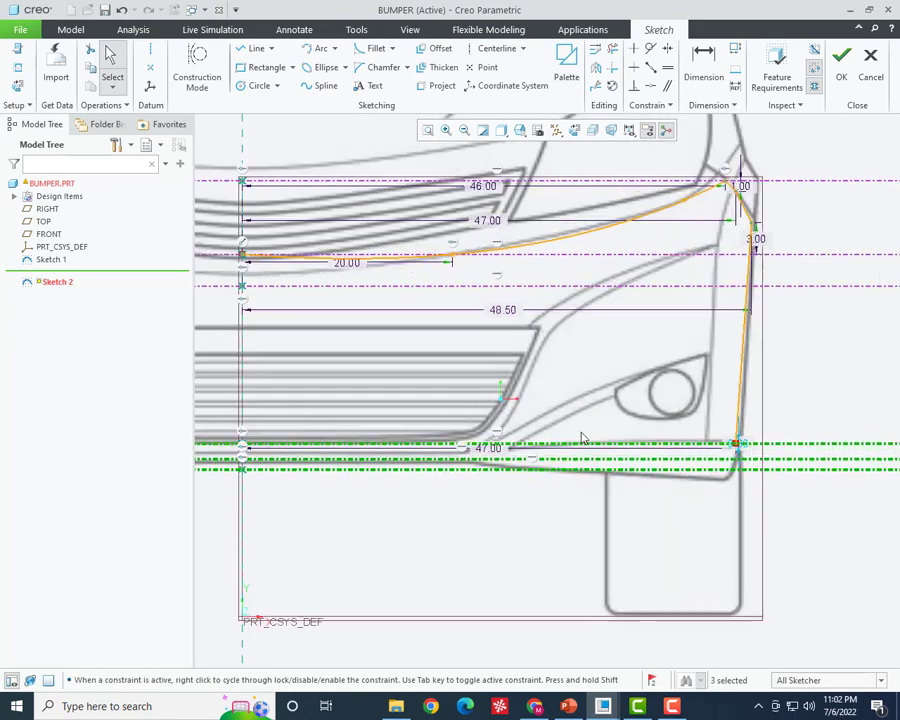
scroll(714, 481, down, 3)
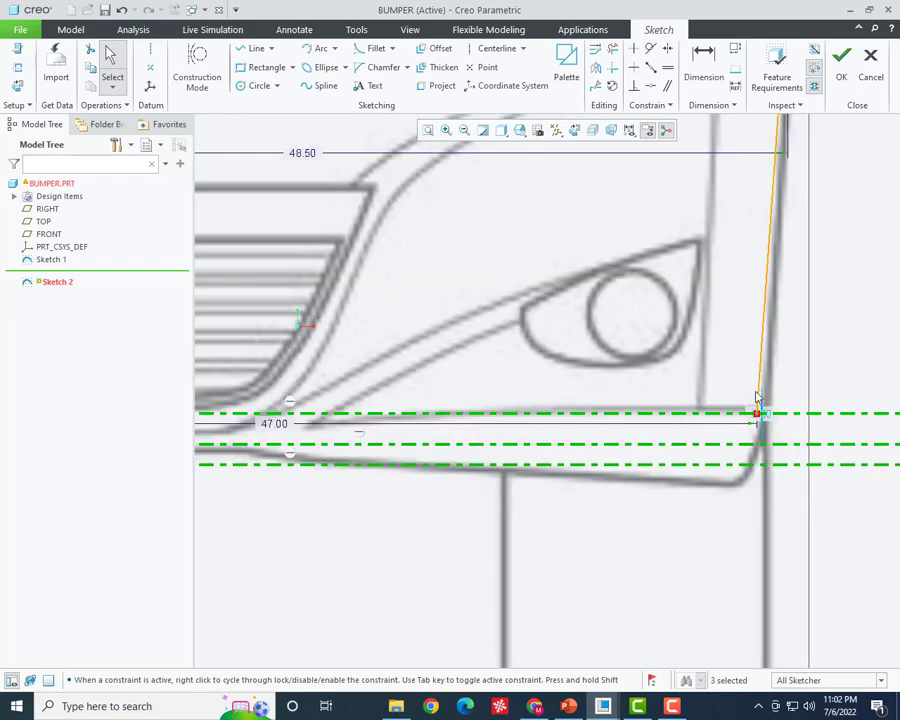
- Draw a spline from the line's lower endpoint through the bumper's lower corner to the left centerline
click(320, 85)
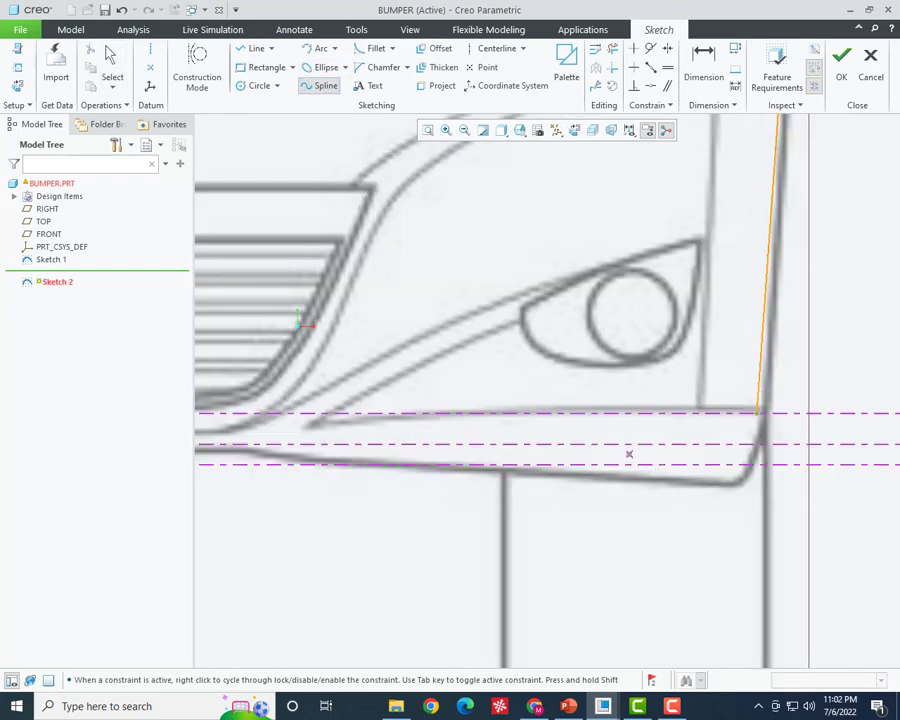
click(758, 420)
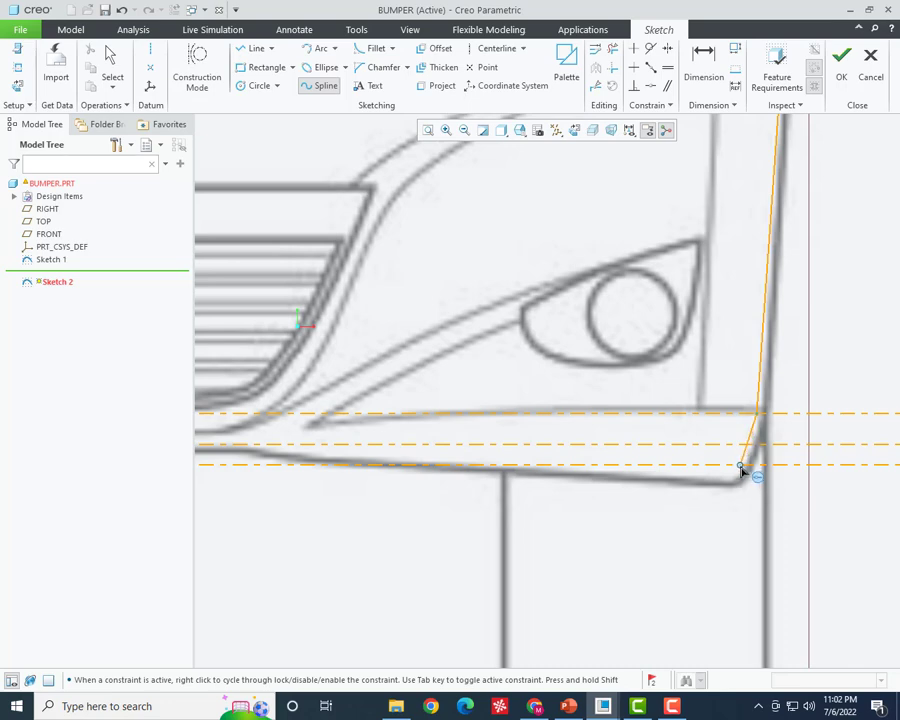
click(740, 470)
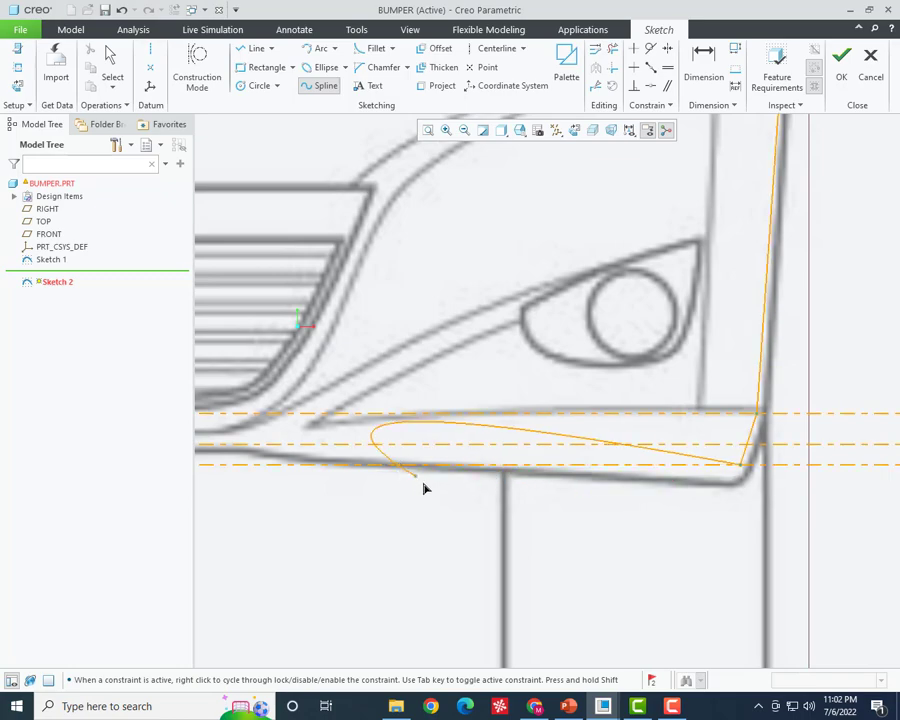
scroll(412, 506, up, 3)
scroll(321, 478, down, 3)
scroll(600, 526, up, 3)
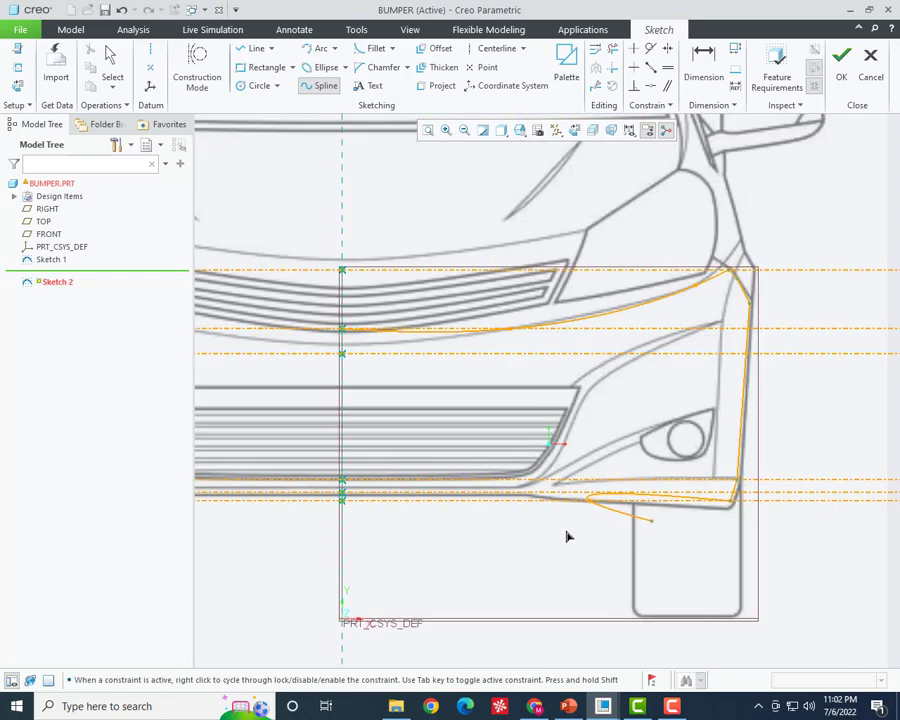
scroll(466, 508, down, 3)
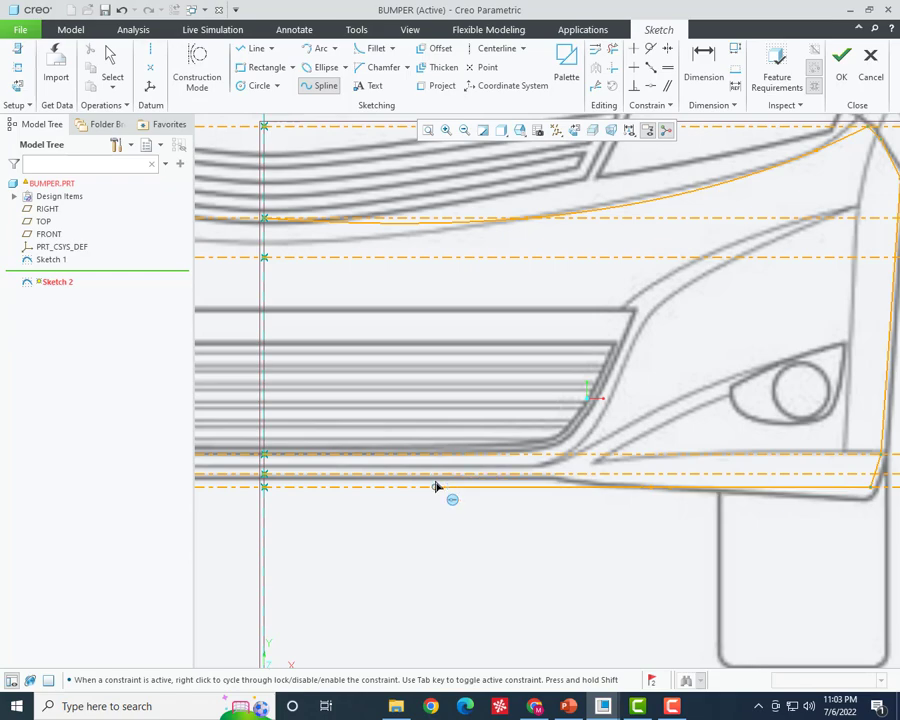
scroll(500, 492, down, 2)
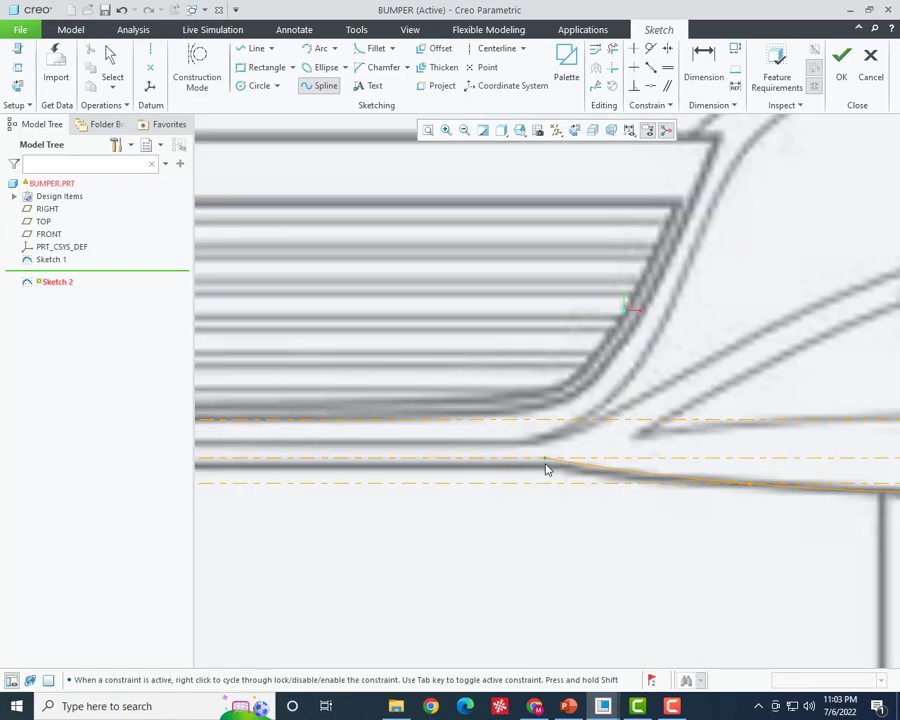
scroll(548, 474, up, 3)
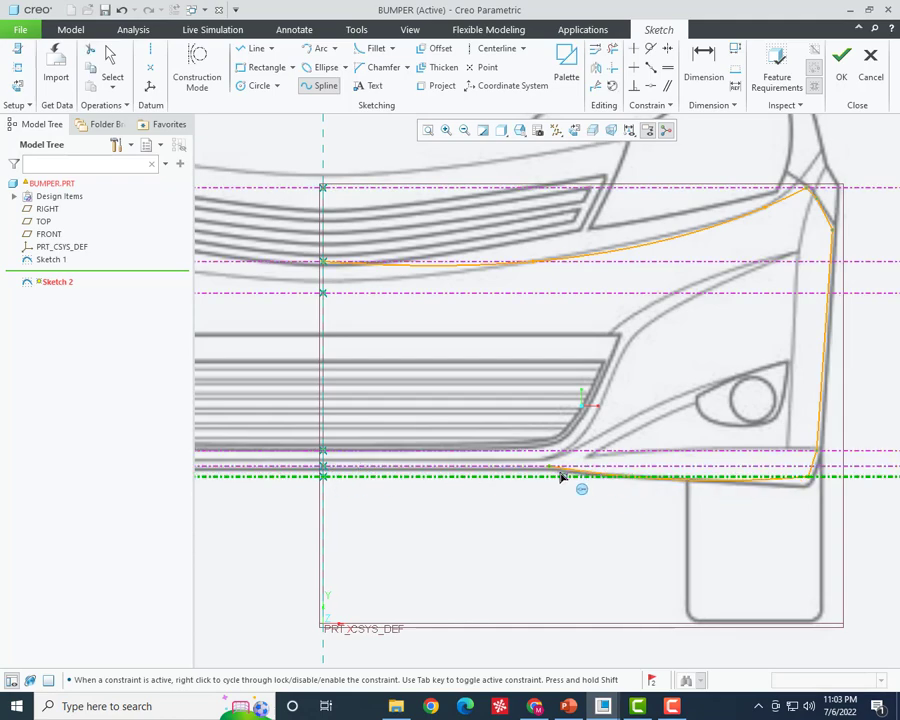
click(325, 467)
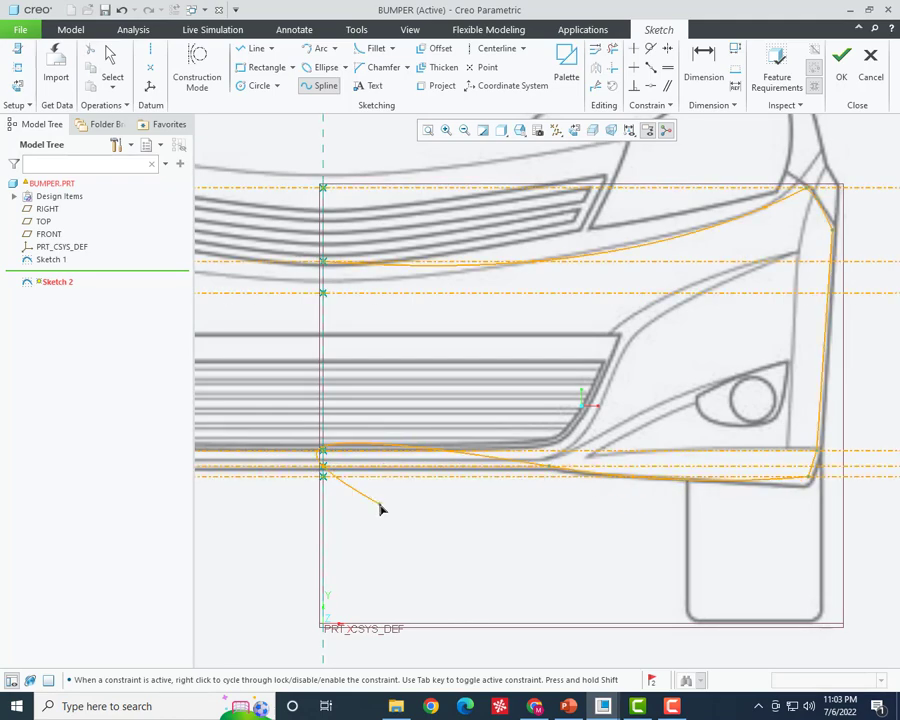
middle_click(552, 558)
middle_click(552, 500)
scroll(558, 440, down, 4)
scroll(560, 430, down, 3)
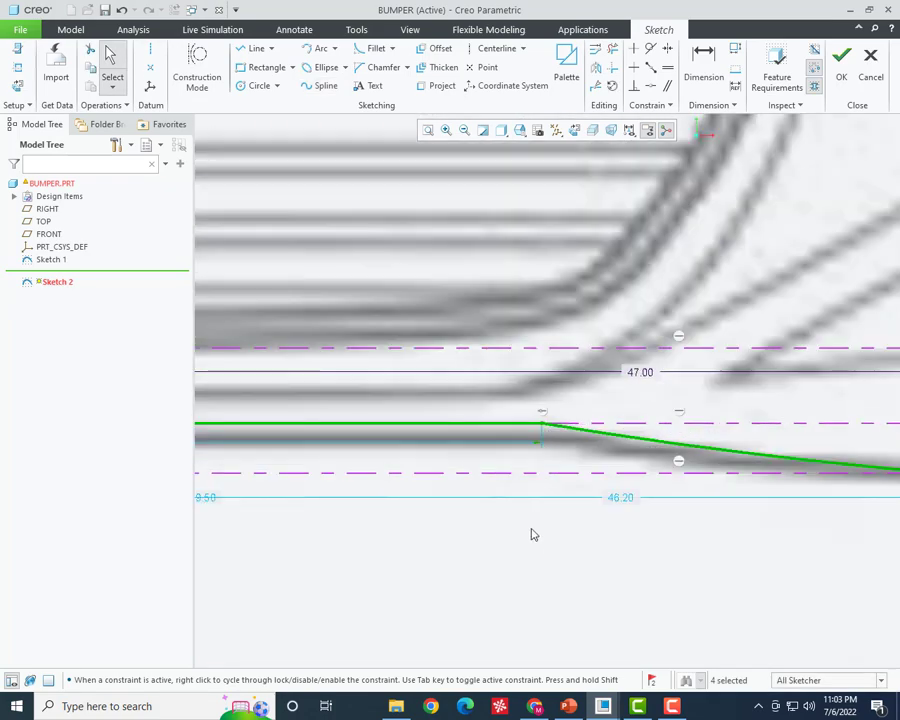
click(530, 530)
- Make the spline tangent to the straight side line and accept Sketch 2
click(651, 48)
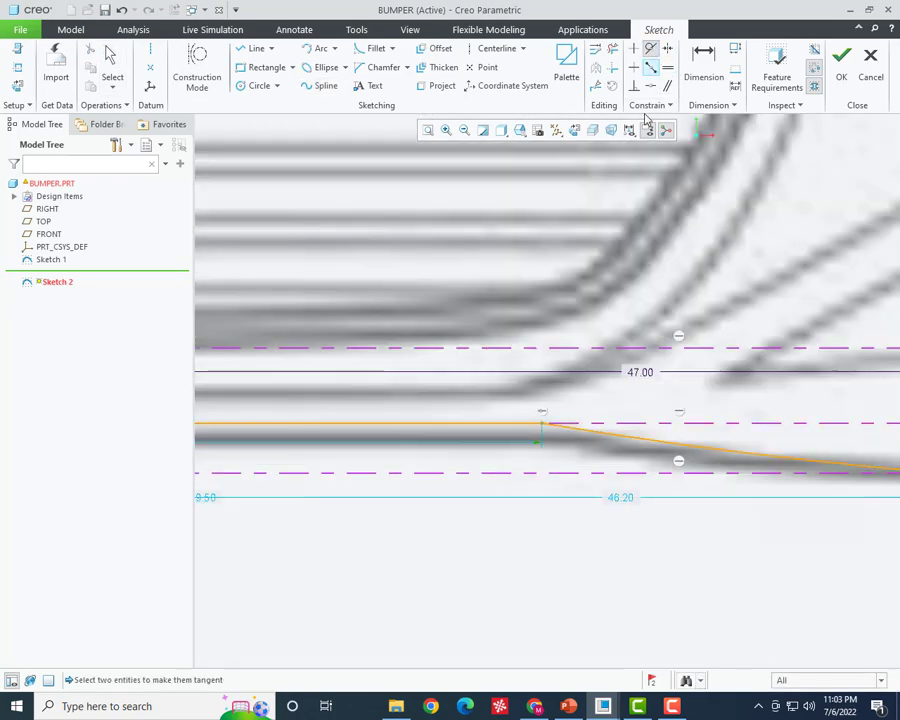
click(540, 428)
click(518, 426)
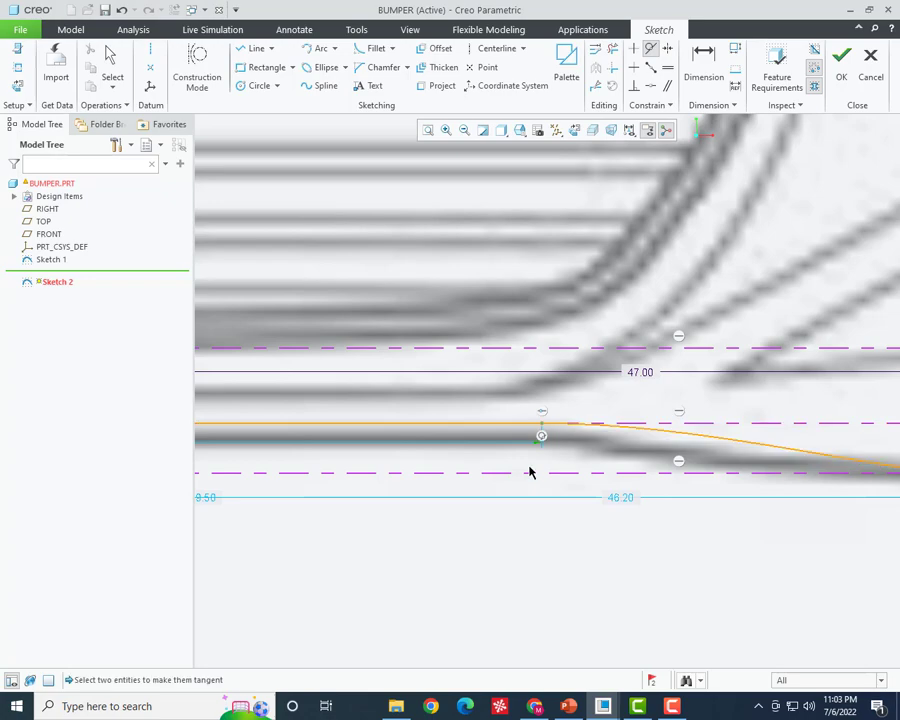
middle_click(528, 470)
scroll(597, 426, up, 2)
scroll(597, 426, up, 3)
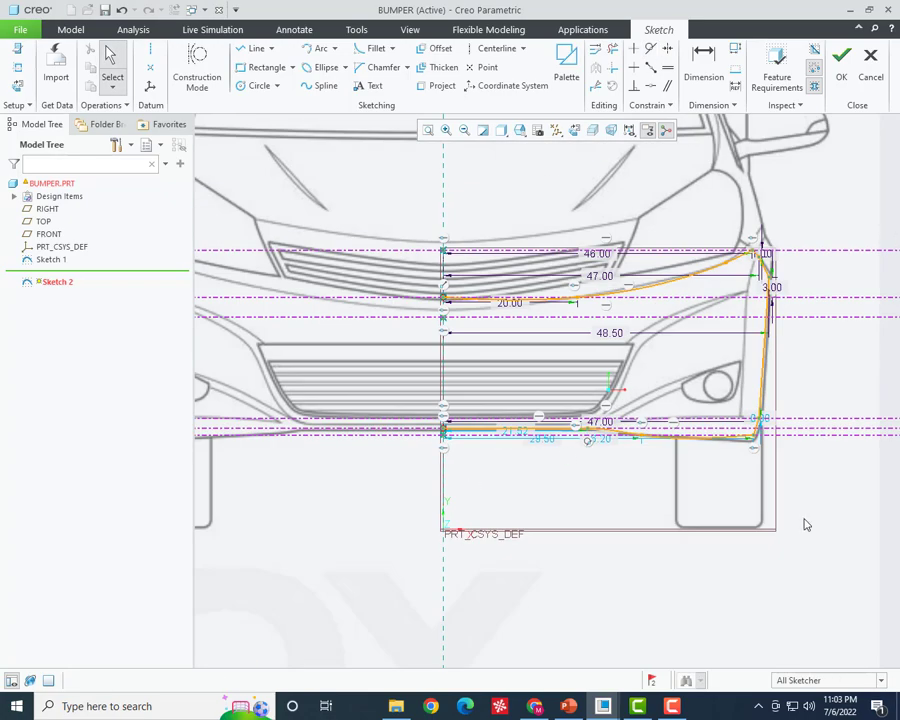
click(841, 60)
- Orbit around the bumper, close the regeneration-failed notification, and bring up Sketch 3's options
scroll(683, 475, up, 2)
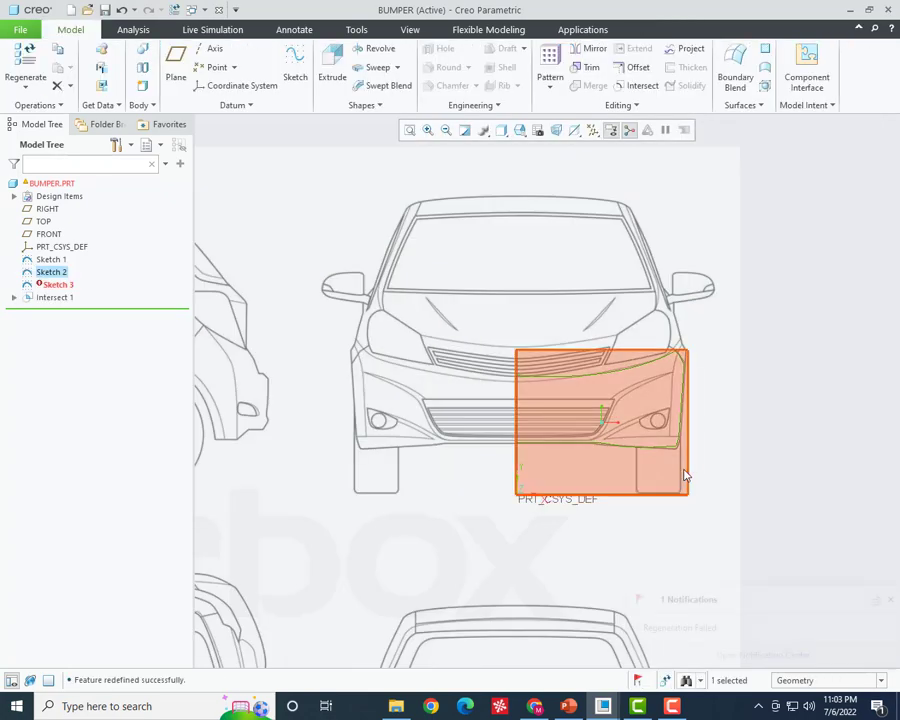
mouse_move(683, 475)
middle_down()
mouse_move(563, 477)
mouse_move(565, 495)
middle_up()
mouse_move(454, 499)
middle_down()
mouse_move(635, 505)
mouse_move(686, 518)
middle_up()
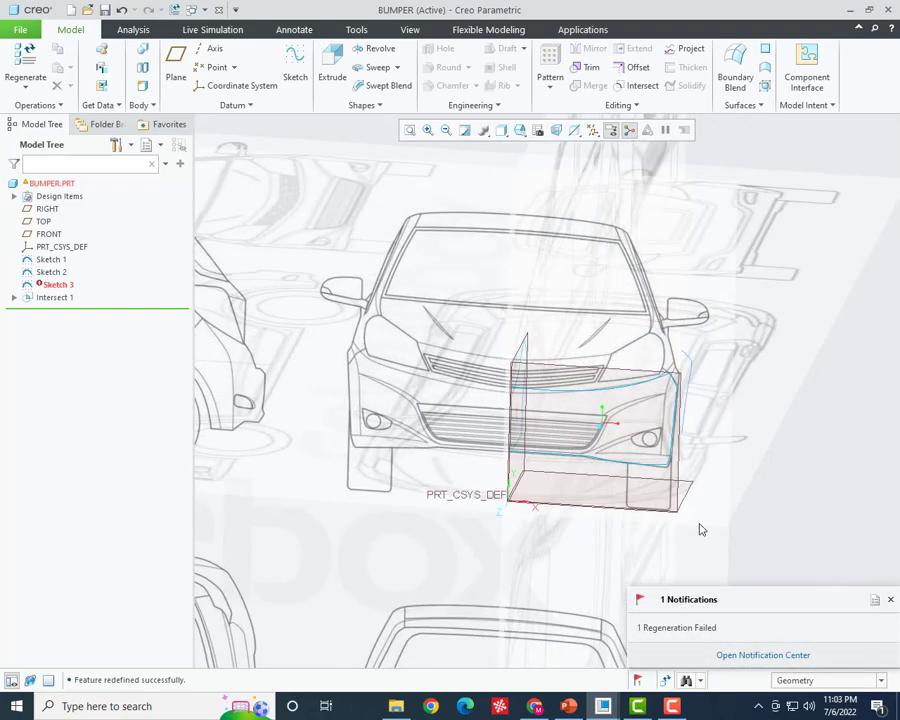
click(890, 599)
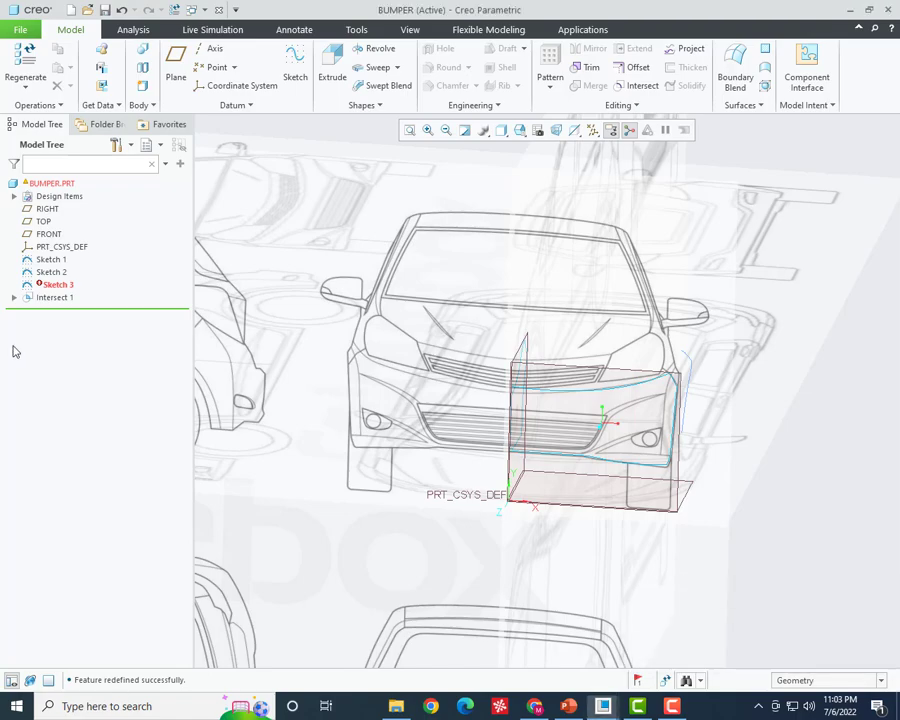
right_click(51, 286)
- Edit Sketch 3, remove its missing End:Curve:F5 reference, and accept the sketch
click(61, 220)
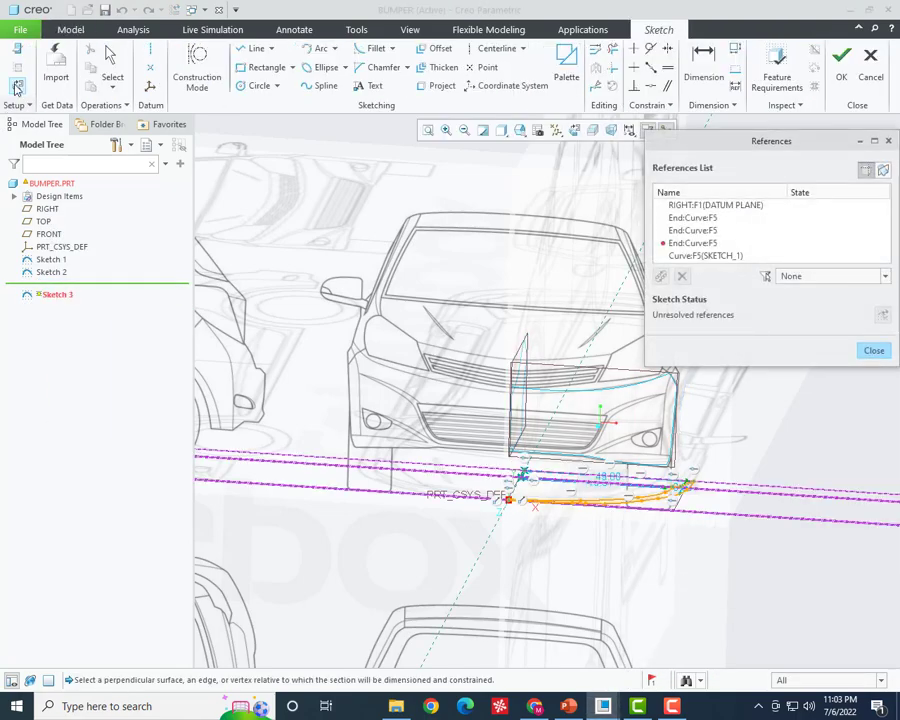
scroll(620, 520, down, 3)
scroll(621, 555, down, 2)
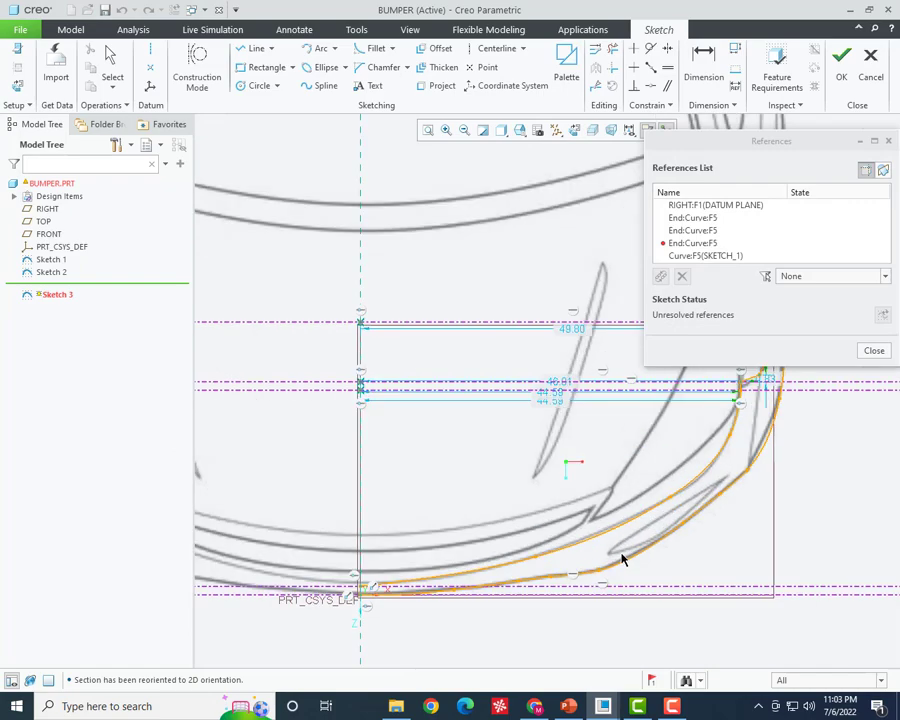
click(690, 243)
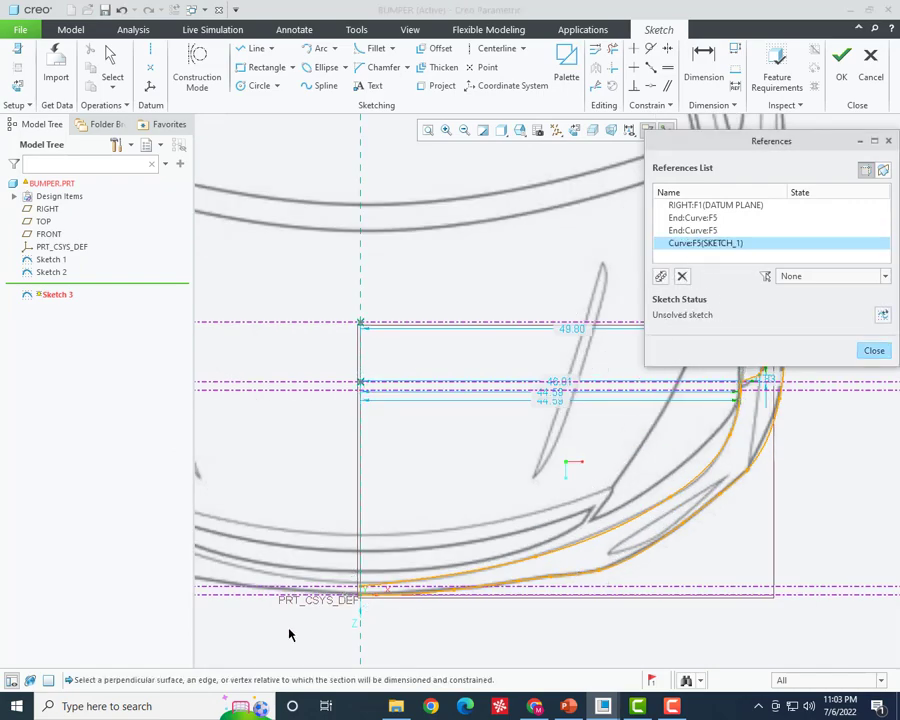
scroll(320, 612, down, 2)
scroll(322, 612, up, 2)
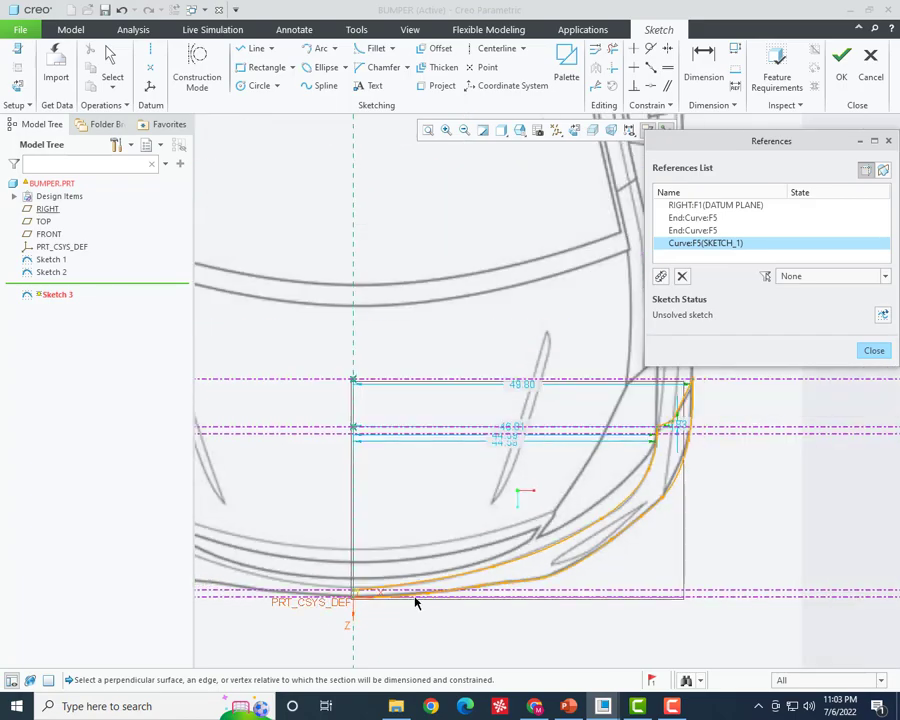
click(870, 349)
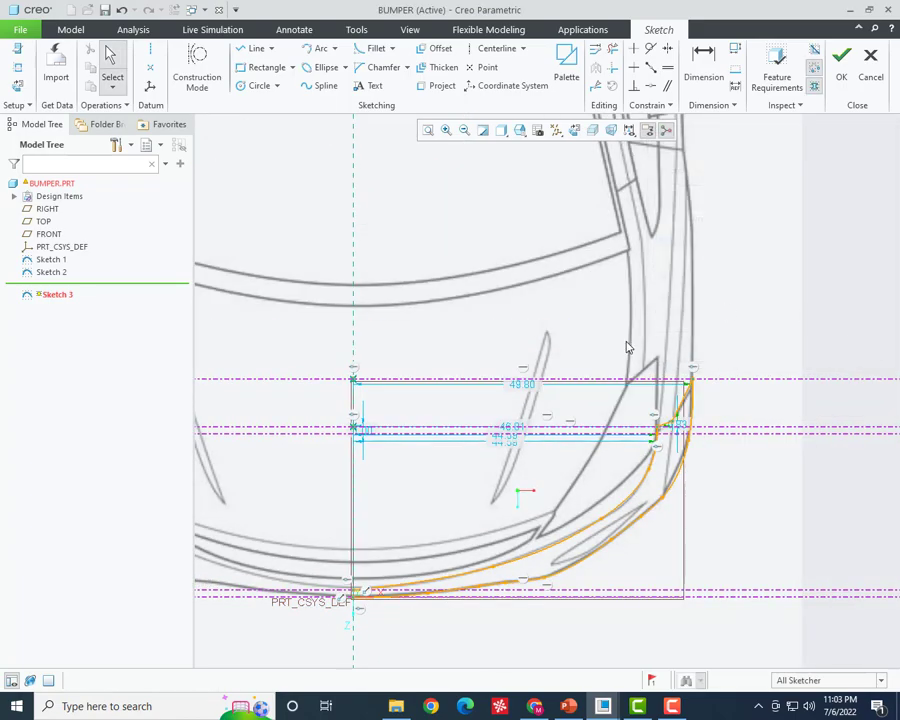
click(841, 60)
mouse_move(599, 416)
middle_down()
mouse_move(645, 368)
mouse_move(587, 358)
mouse_move(626, 345)
mouse_move(790, 447)
middle_up()
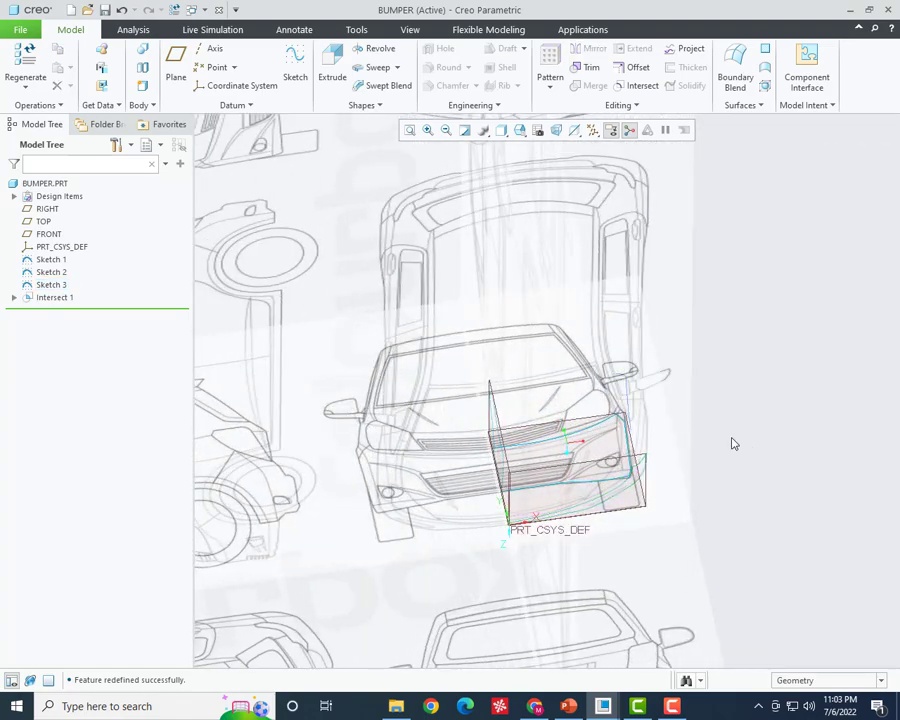
- Orbit and zoom to a lower, more frontal view of the car
mouse_move(733, 443)
middle_down()
mouse_move(743, 404)
mouse_move(721, 428)
mouse_move(721, 464)
mouse_move(693, 408)
mouse_move(681, 438)
mouse_move(640, 400)
middle_up()
scroll(558, 331, up, 5)
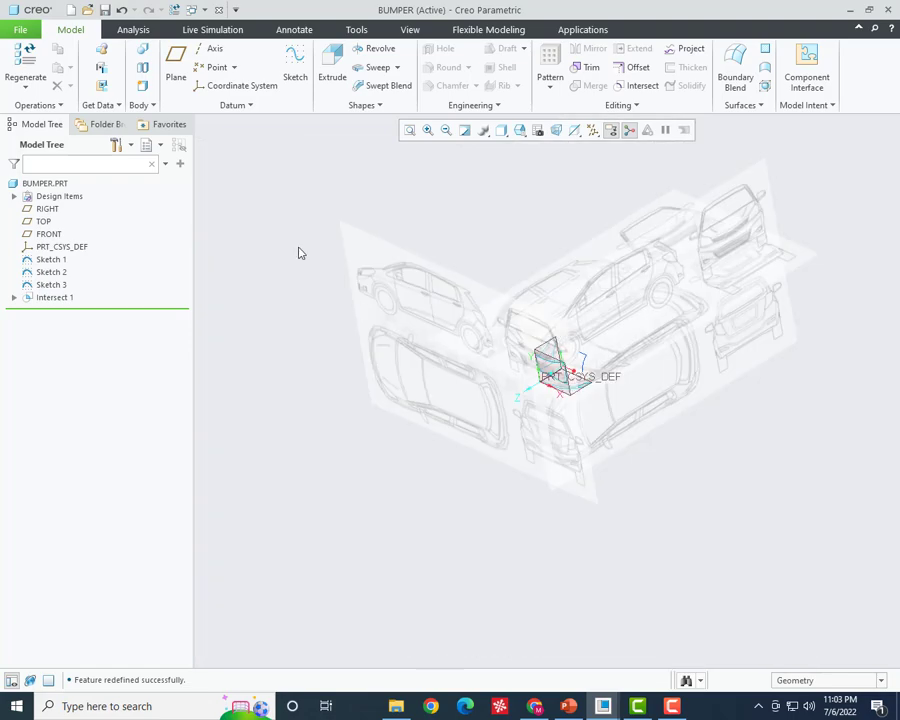
scroll(532, 422, down, 4)
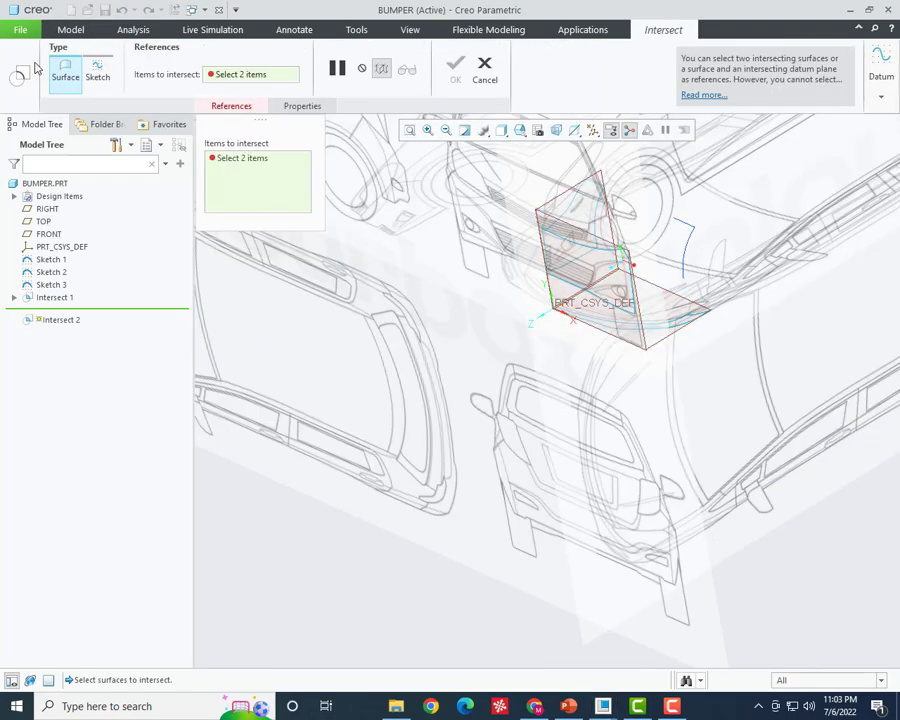
- Sketch the first Intersect section on the RIGHT plane by projecting the upper bumper edge
click(97, 70)
click(301, 170)
mouse_move(596, 474)
middle_down()
mouse_move(596, 423)
mouse_move(551, 458)
middle_up()
scroll(635, 364, down, 3)
click(611, 354)
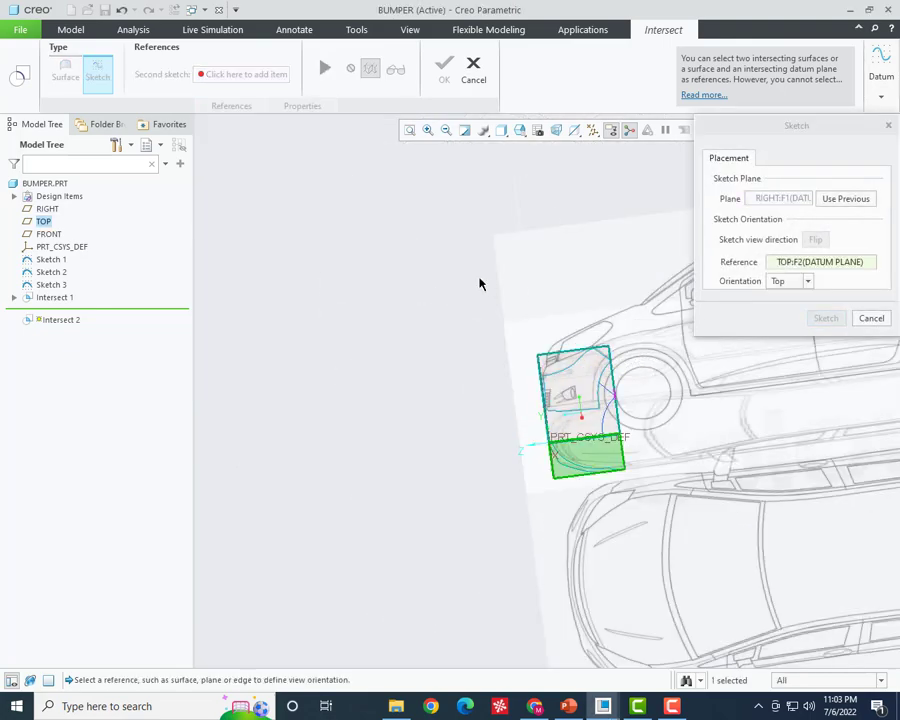
key(Return)
click(19, 86)
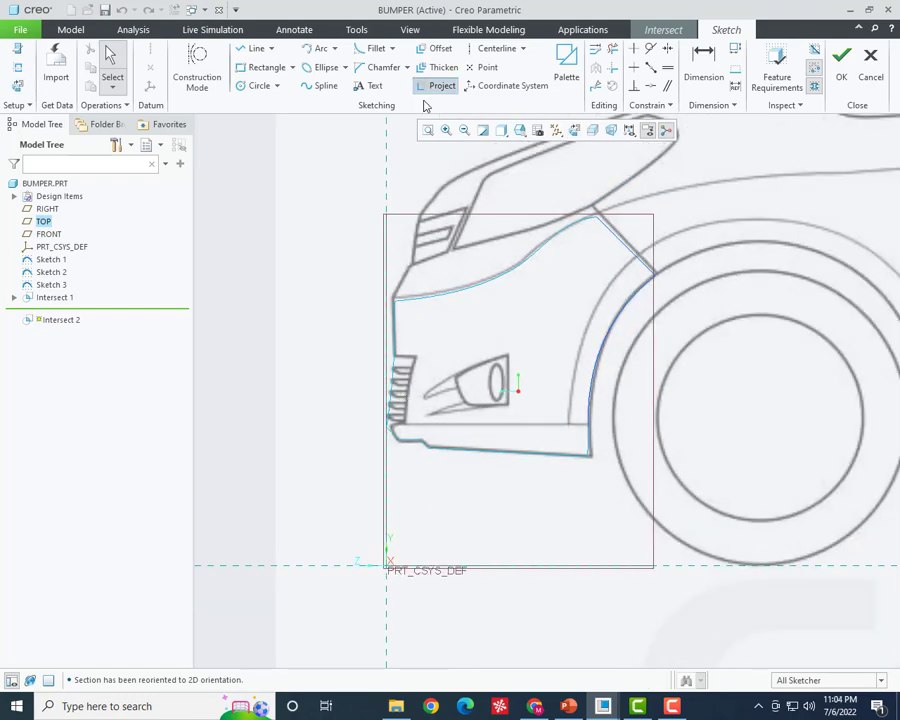
click(559, 234)
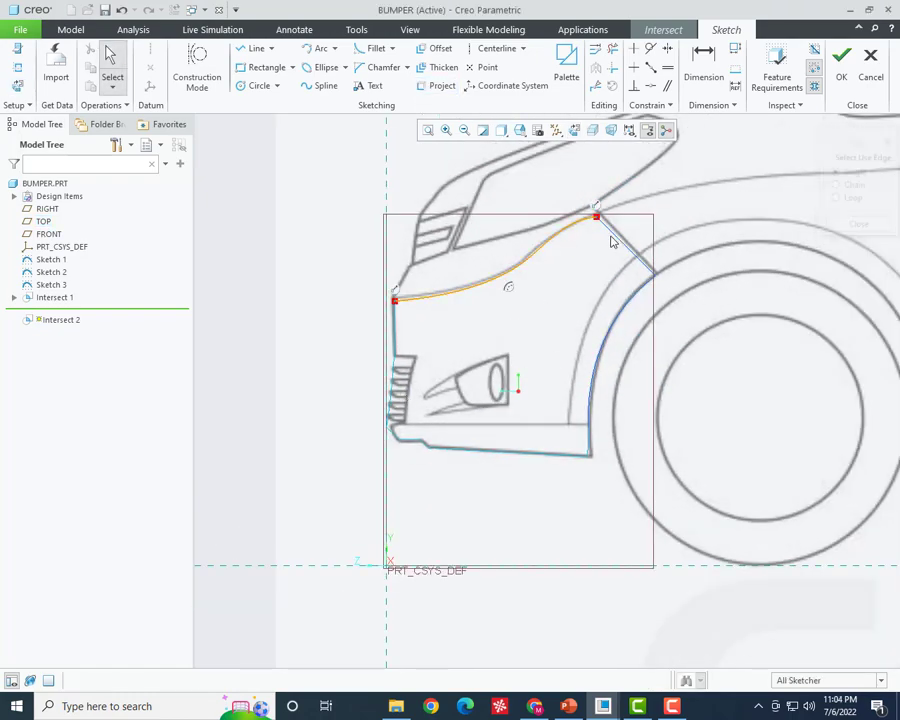
click(841, 60)
scroll(306, 420, up, 5)
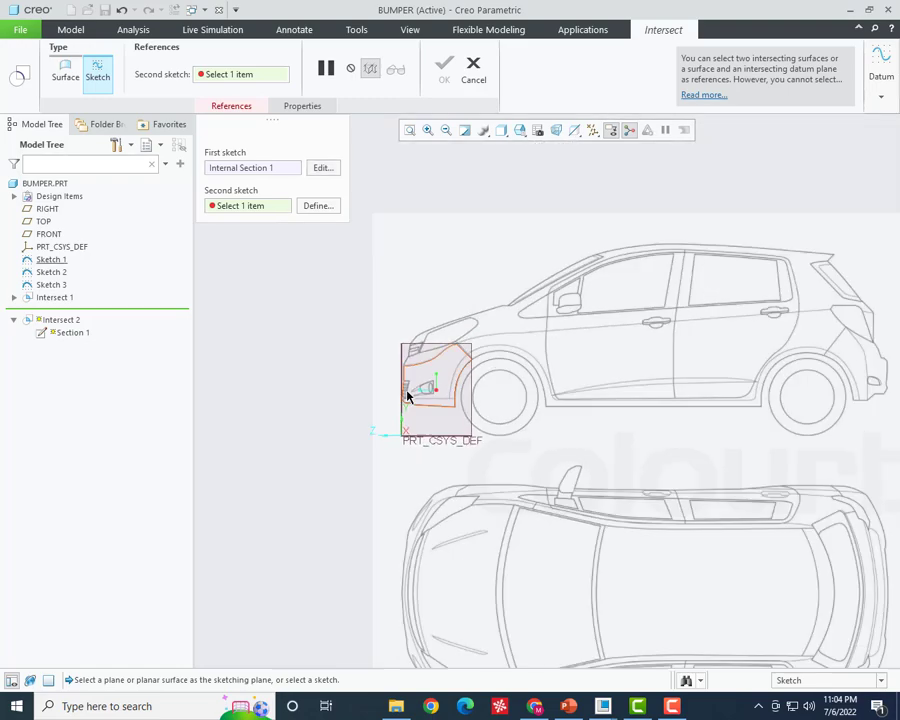
mouse_move(406, 392)
middle_down()
mouse_move(515, 432)
mouse_move(508, 472)
middle_up()
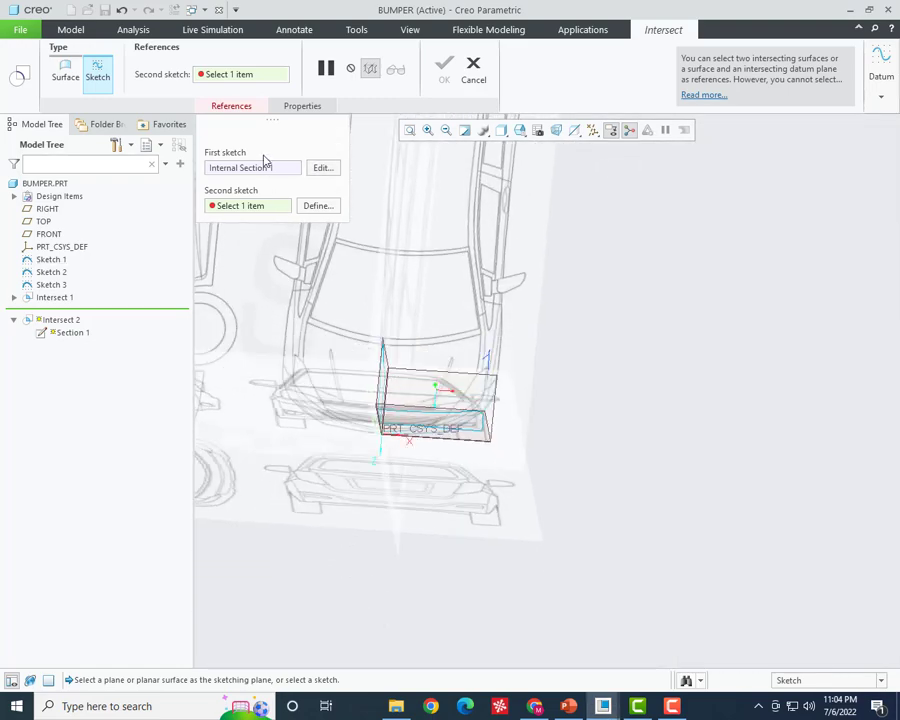
- Sketch the second section on the TOP plane by projecting the curved bumper edge
click(318, 207)
click(492, 390)
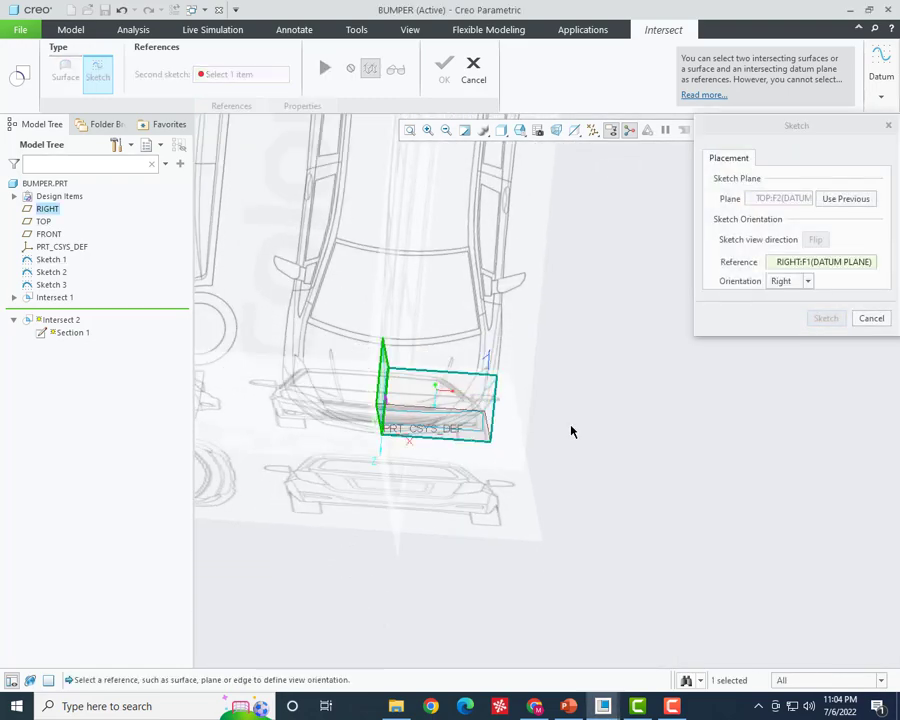
key(Return)
click(20, 88)
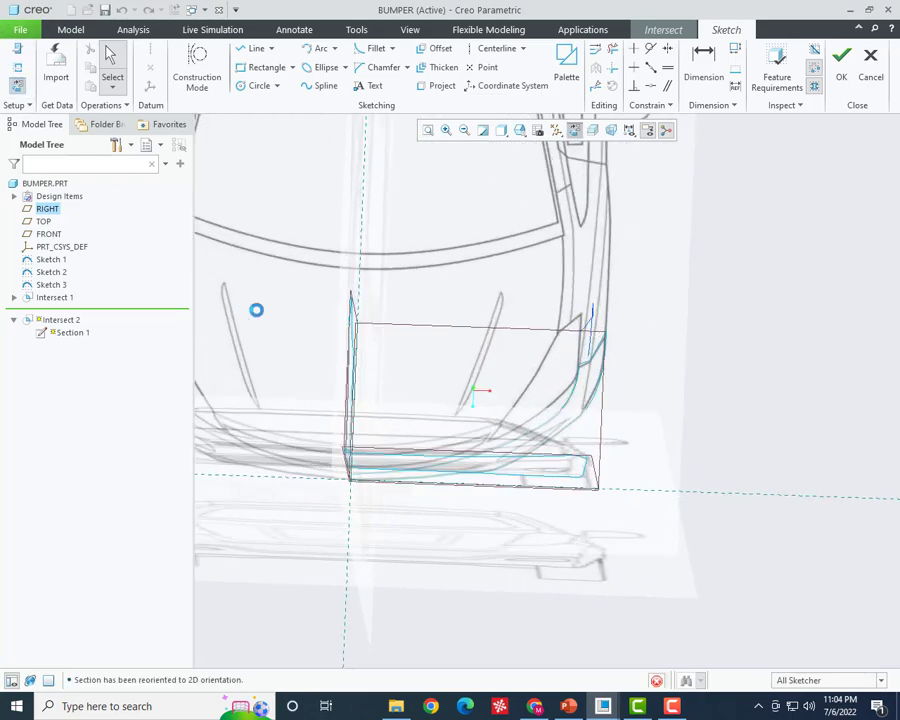
scroll(575, 344, up, 3)
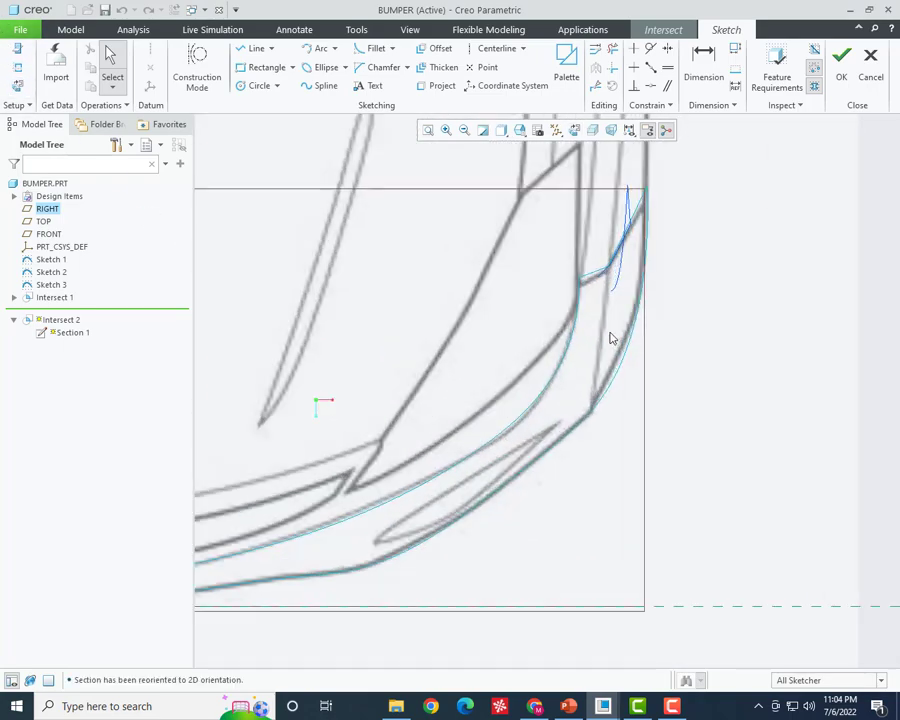
scroll(590, 340, up, 2)
scroll(620, 315, up, 2)
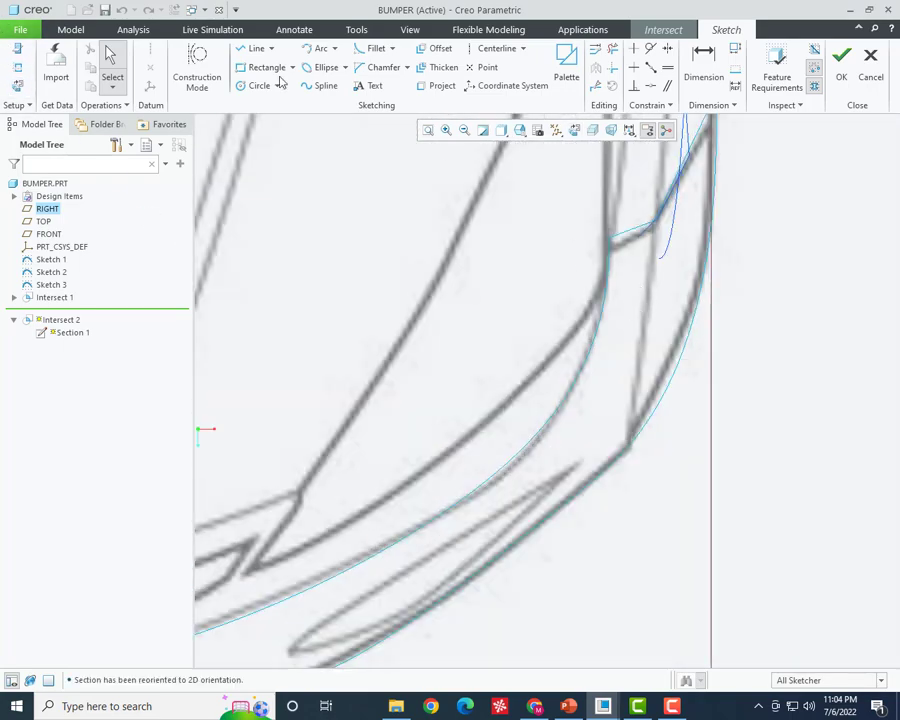
click(437, 86)
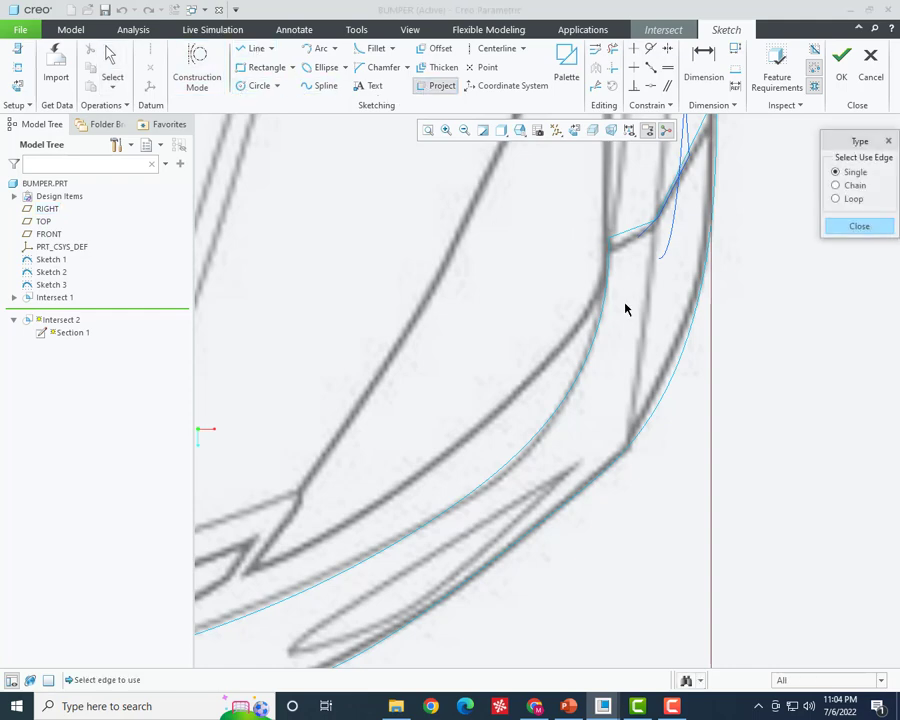
click(608, 286)
middle_click(616, 283)
scroll(628, 294, up, 3)
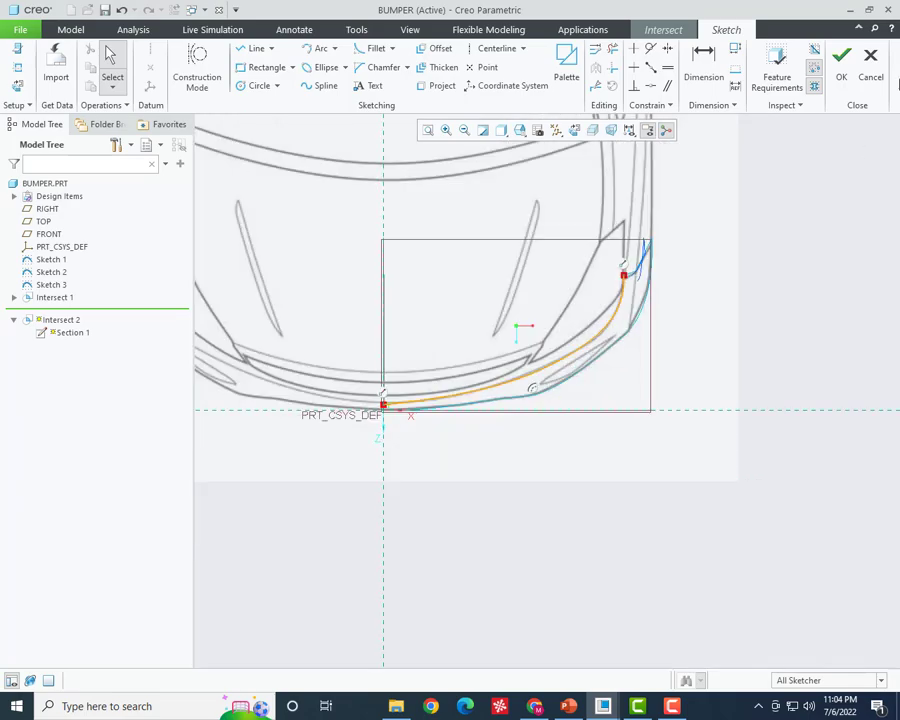
click(852, 68)
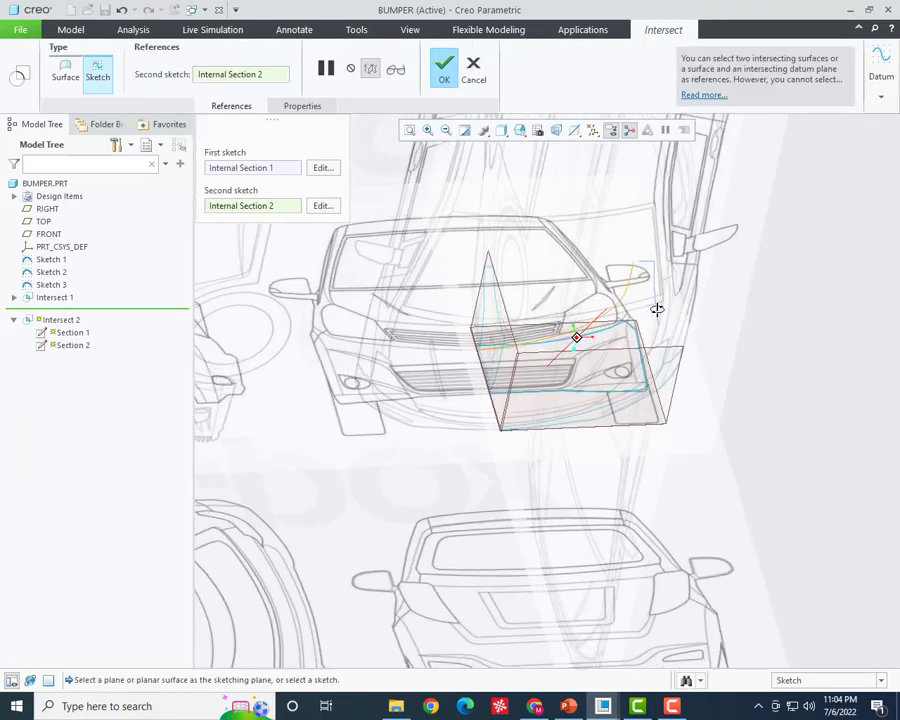
- Complete the Intersect 2 curve and orbit to inspect it
middle_drag(621, 315, 528, 240)
scroll(528, 240, down, 4)
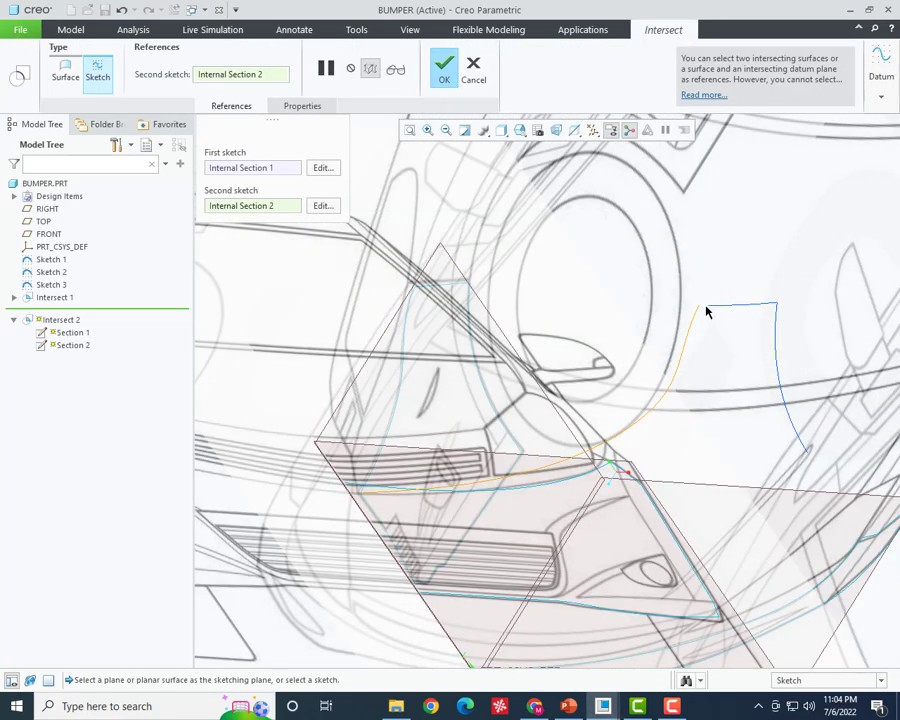
click(445, 75)
scroll(616, 336, up, 3)
mouse_move(616, 336)
middle_down()
mouse_move(586, 320)
mouse_move(588, 367)
mouse_move(614, 344)
mouse_move(595, 355)
middle_up()
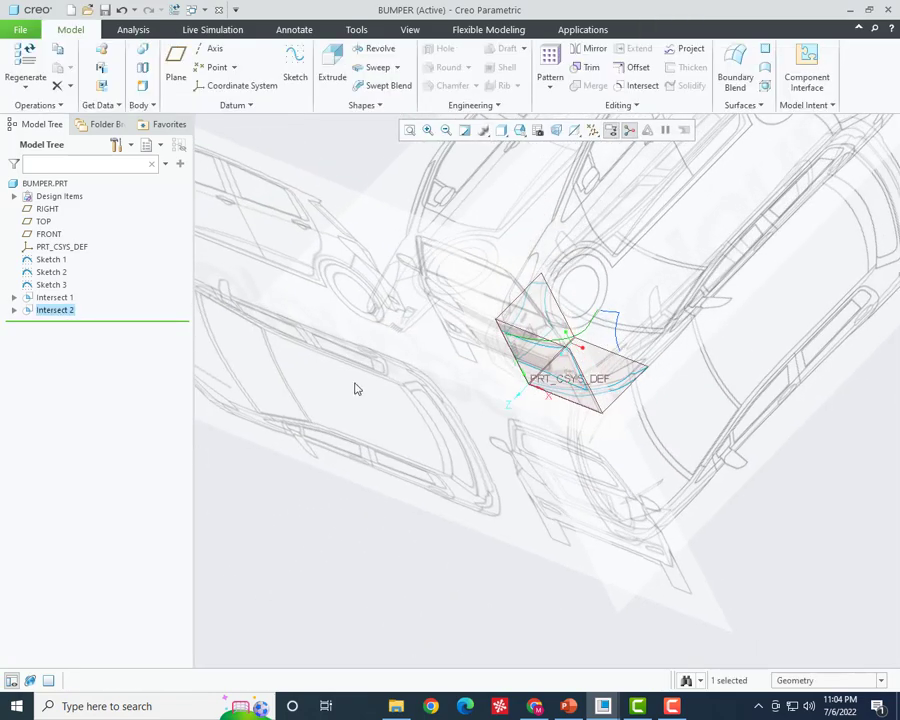
middle_drag(355, 389, 397, 493)
scroll(510, 470, down, 3)
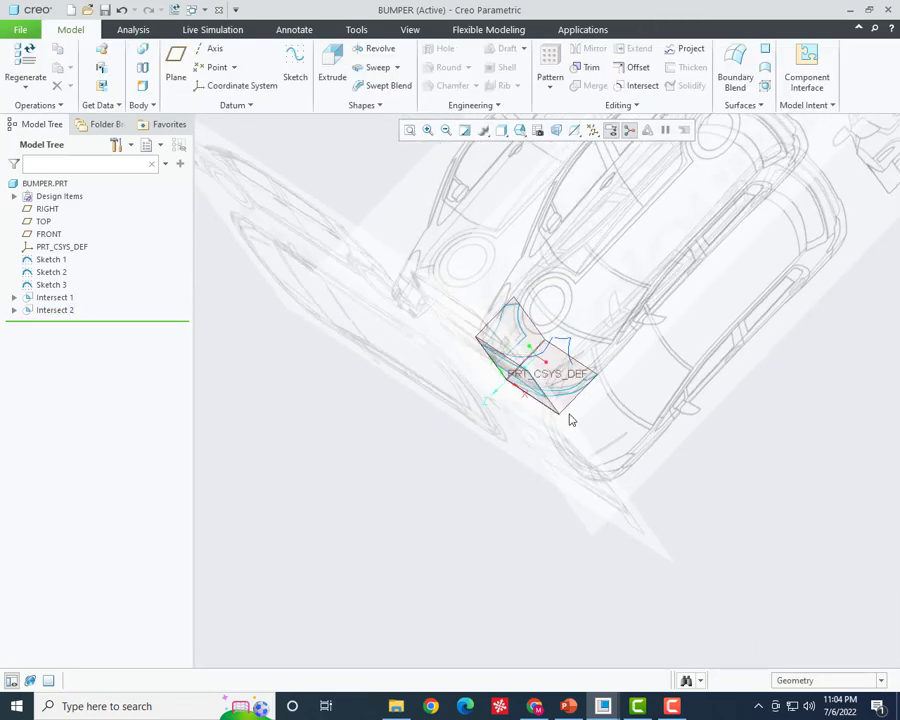
scroll(556, 376, down, 3)
scroll(552, 384, down, 2)
scroll(559, 399, down, 2)
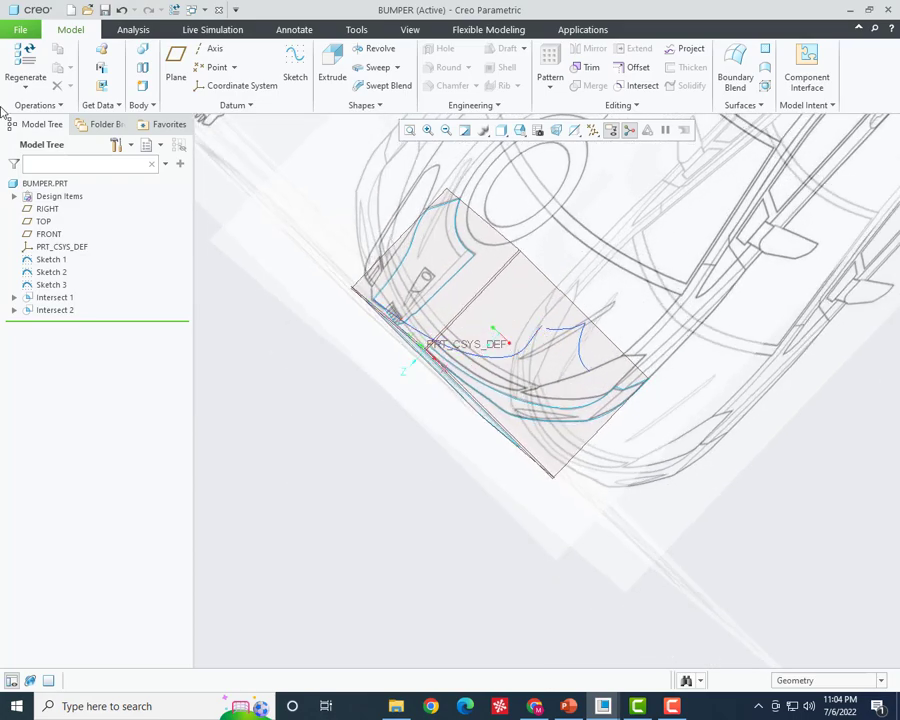
click(233, 105)
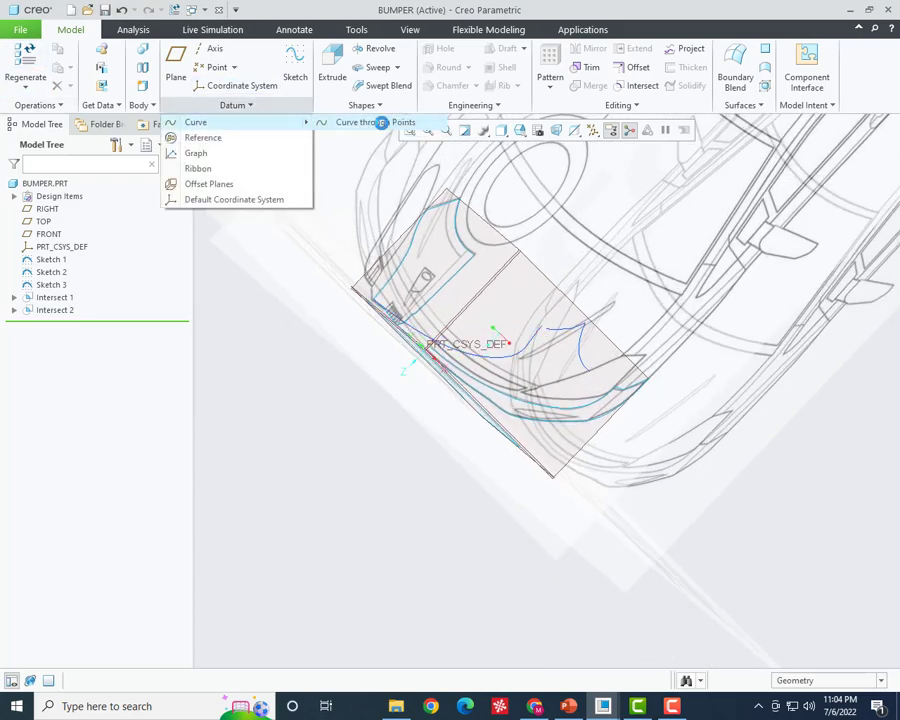
- Create Curve 1 through points joining the endpoints of the two bumper curves
click(380, 121)
scroll(550, 365, down, 3)
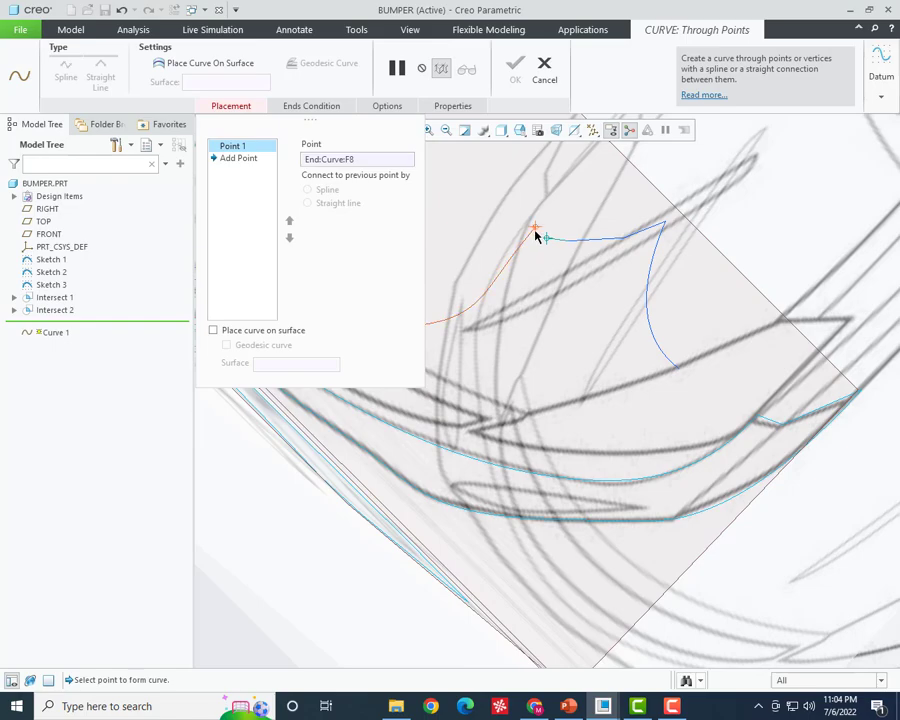
click(529, 231)
mouse_move(530, 302)
middle_down()
mouse_move(518, 328)
mouse_move(540, 320)
mouse_move(536, 304)
mouse_move(530, 340)
mouse_move(683, 512)
mouse_move(737, 422)
mouse_move(733, 404)
mouse_move(708, 407)
mouse_move(740, 404)
mouse_move(748, 378)
mouse_move(774, 372)
mouse_move(781, 436)
mouse_move(765, 478)
mouse_move(787, 356)
mouse_move(797, 362)
mouse_move(623, 420)
middle_up()
middle_click(536, 304)
click(683, 512)
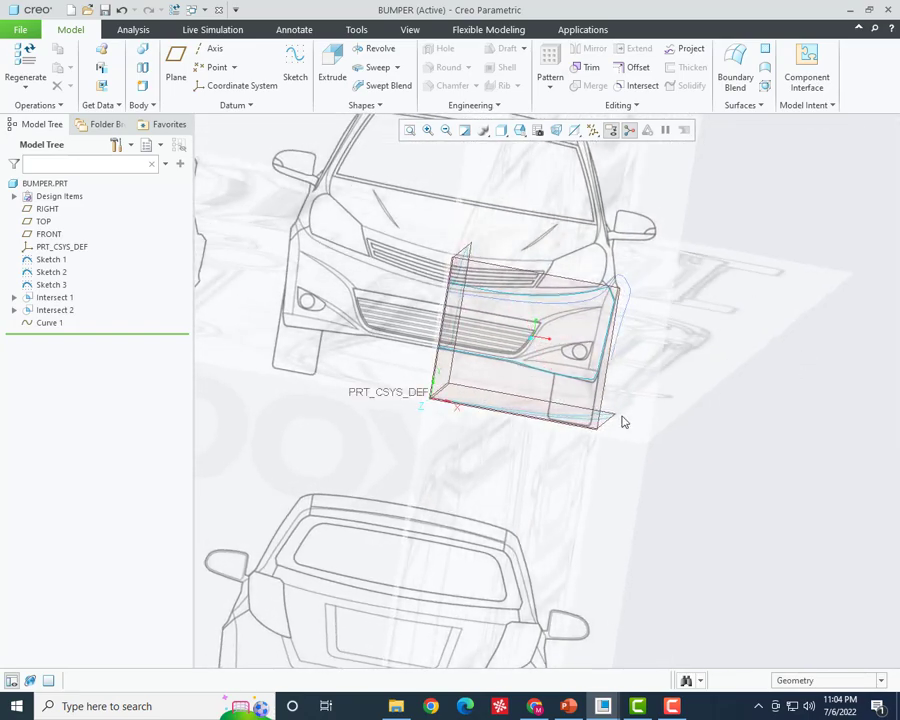
scroll(696, 477, down, 3)
mouse_move(696, 477)
middle_down()
mouse_move(661, 485)
mouse_move(736, 476)
mouse_move(690, 400)
middle_up()
click(643, 85)
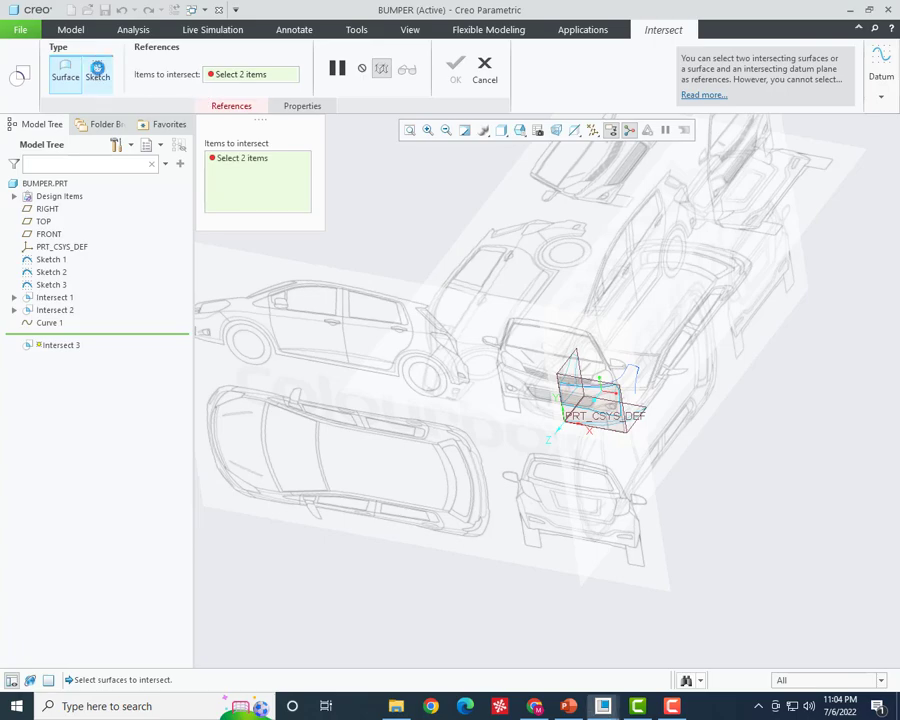
- Close the sketch placement settings and cancel the new Intersect 3 feature
click(97, 67)
click(316, 165)
scroll(656, 382, up, 2)
scroll(633, 428, up, 2)
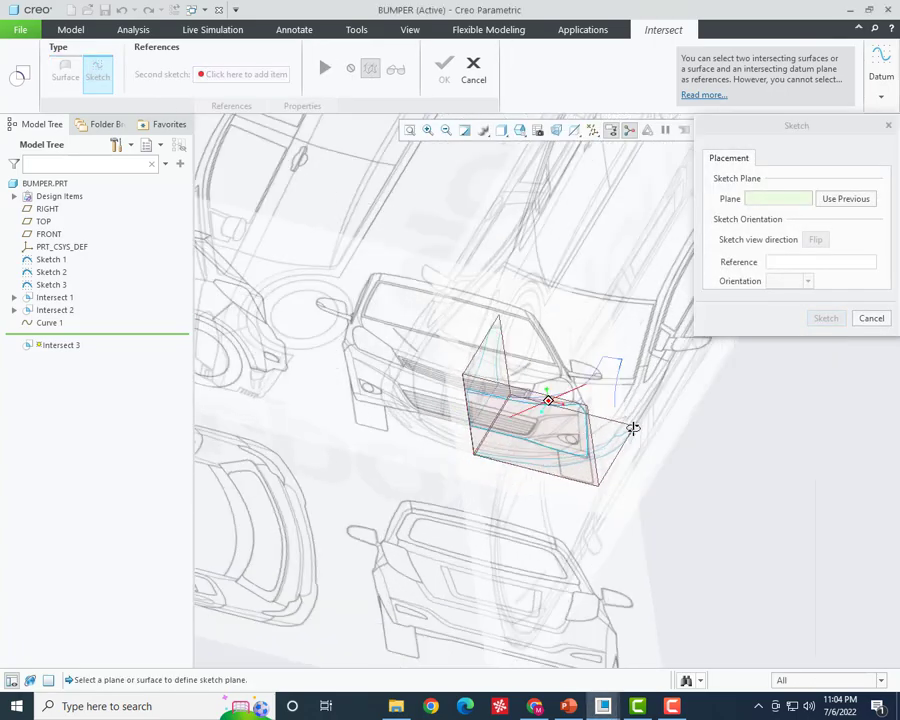
mouse_move(633, 428)
middle_down()
mouse_move(630, 448)
mouse_move(616, 406)
mouse_move(624, 390)
middle_up()
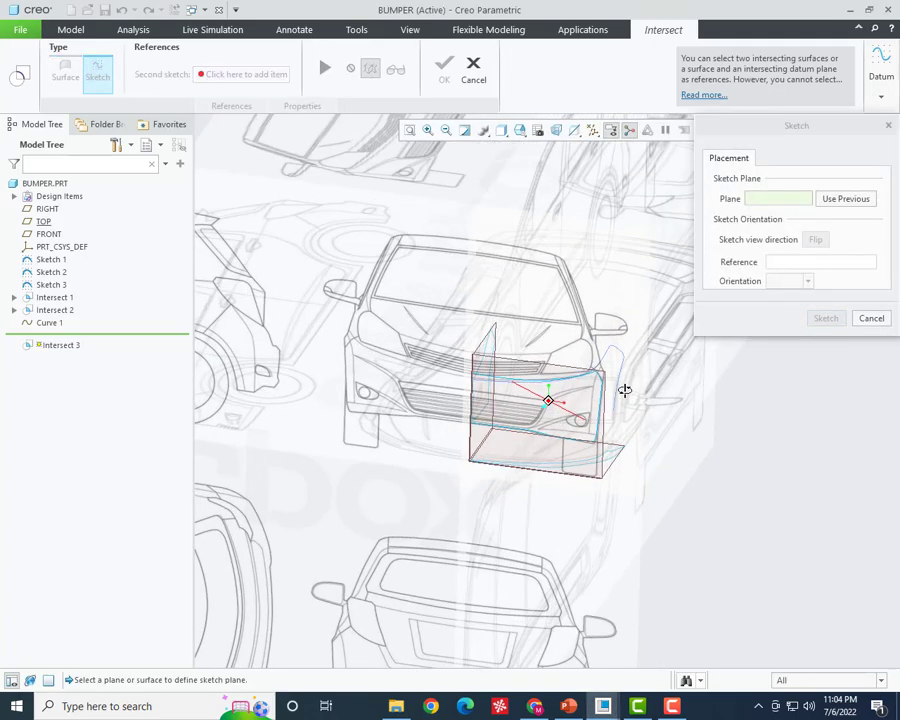
middle_drag(597, 462, 522, 441)
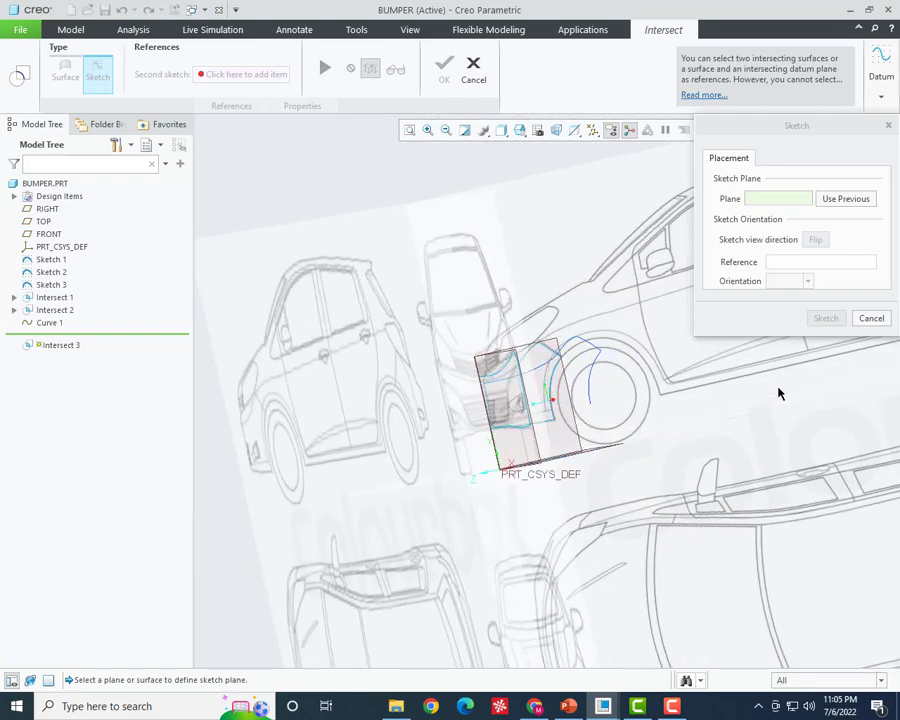
click(871, 318)
click(472, 72)
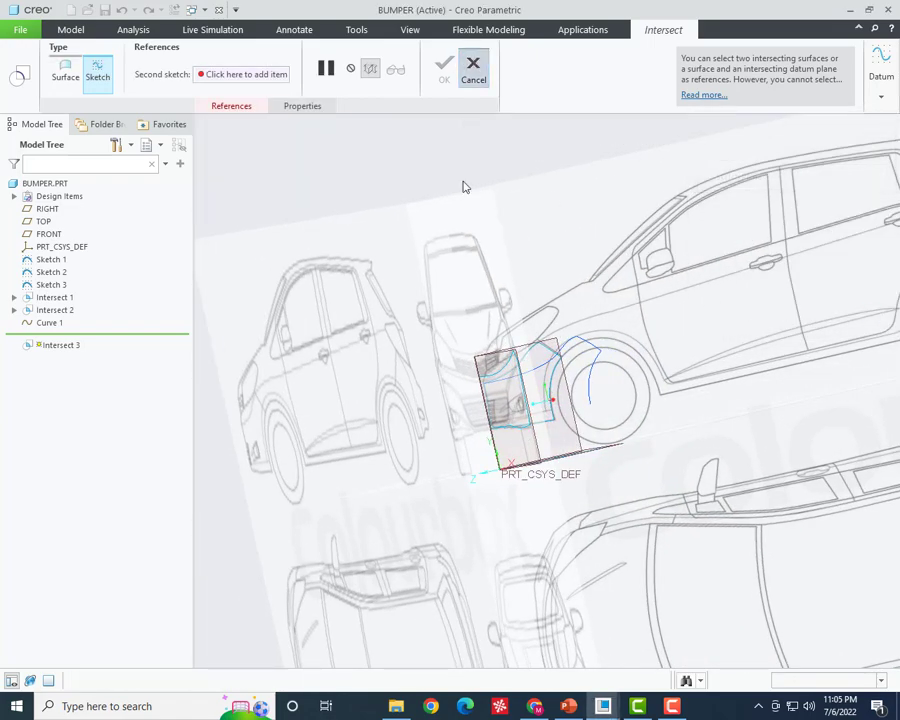
- Restore the standard orientation and reopen Intersect 1 with Edit Definition
key(ctrl+d)
click(53, 297)
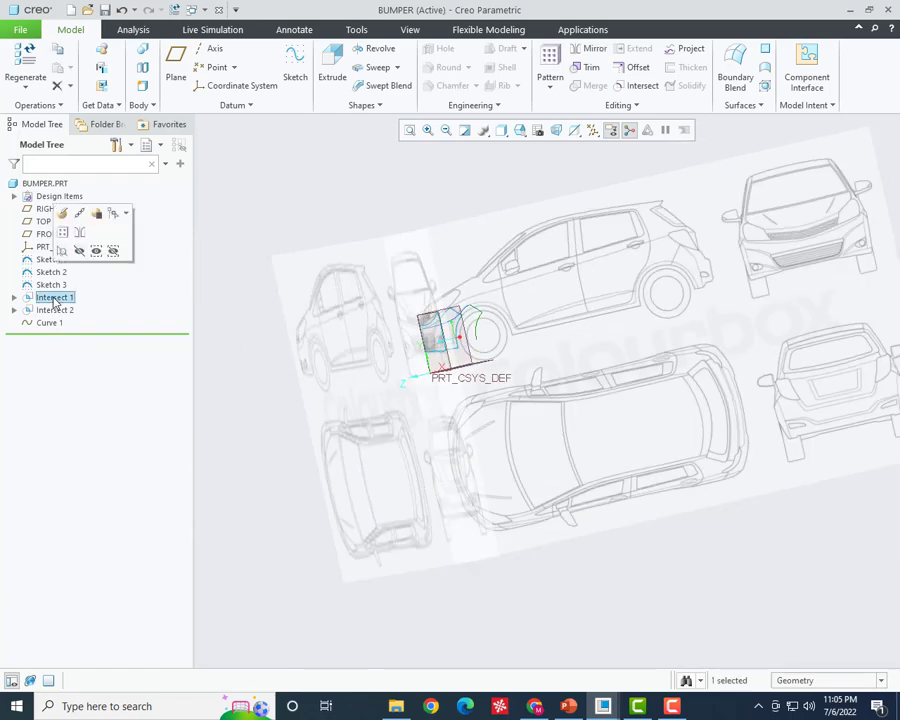
right_click(53, 297)
click(62, 231)
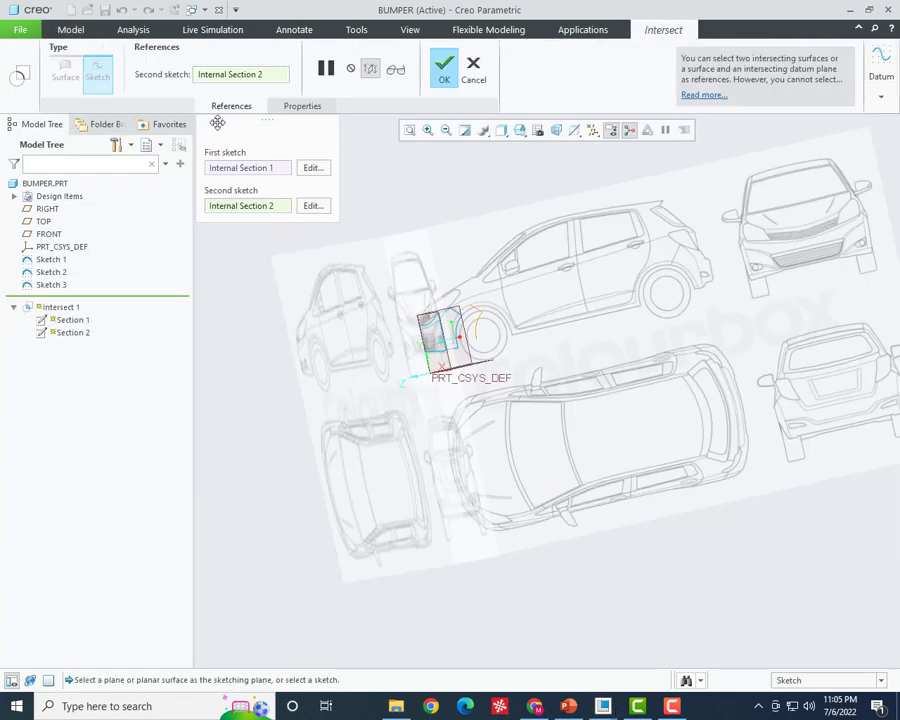
- Project the bumper corner edge into Intersect 1's first section sketch
click(313, 167)
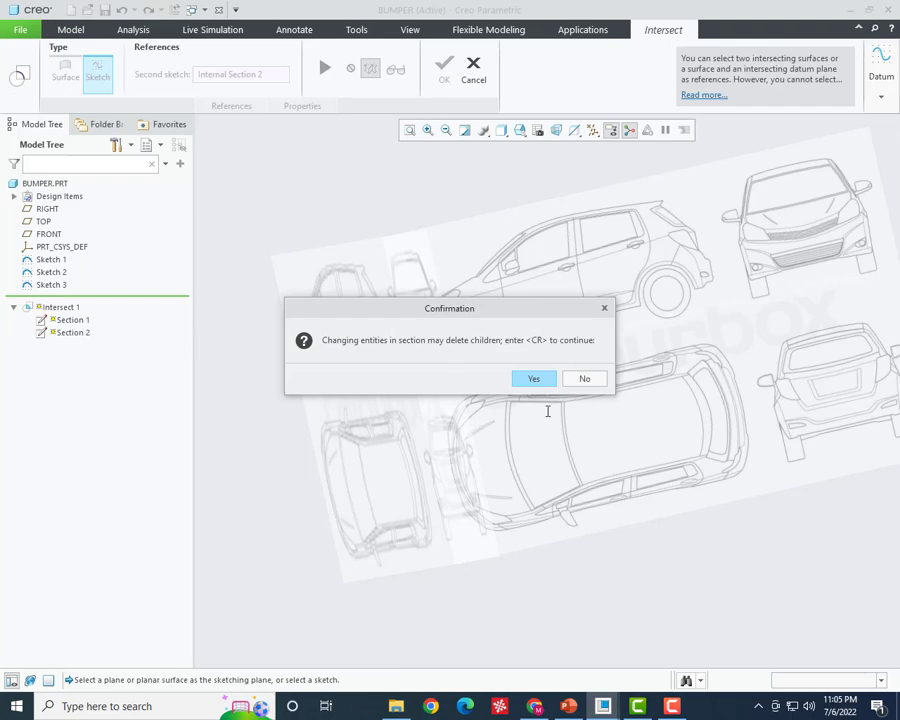
click(534, 379)
click(17, 88)
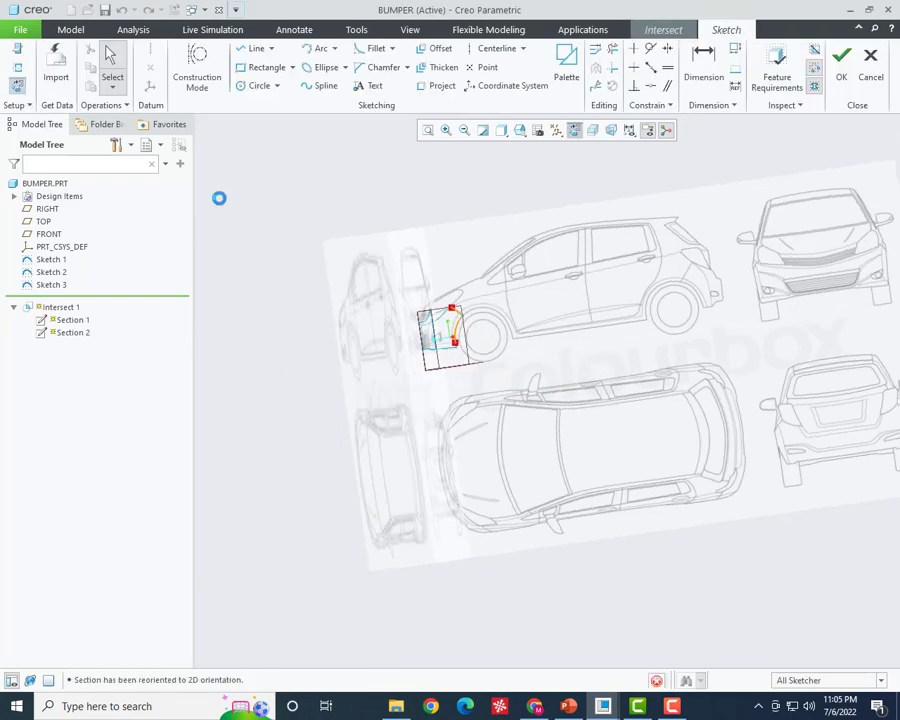
scroll(440, 350, up, 3)
scroll(470, 380, up, 3)
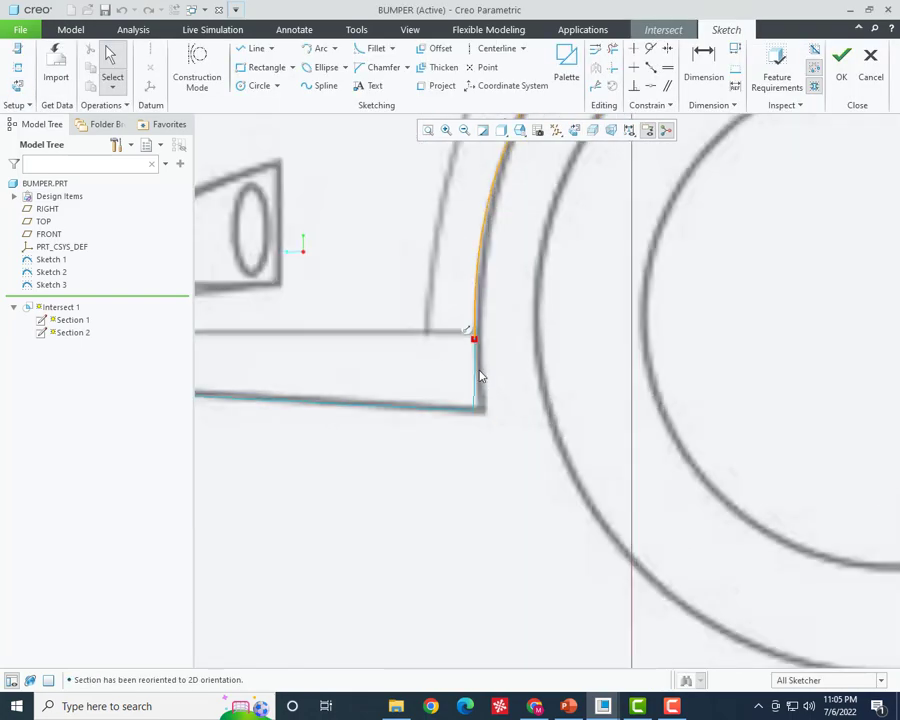
click(420, 90)
click(472, 386)
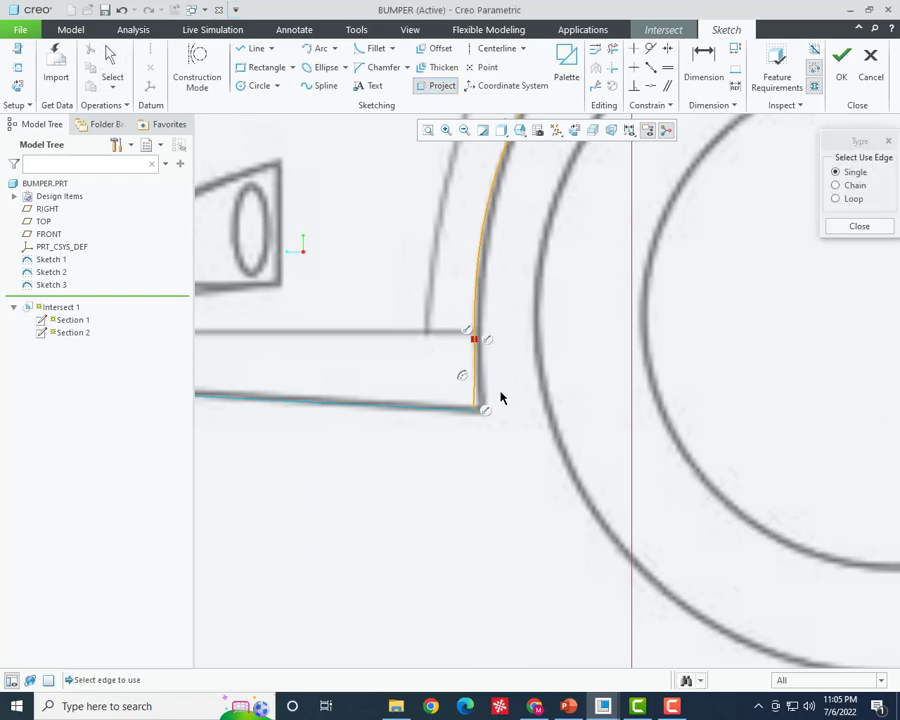
middle_click(498, 396)
scroll(486, 408, down, 1)
scroll(486, 408, down, 5)
click(840, 70)
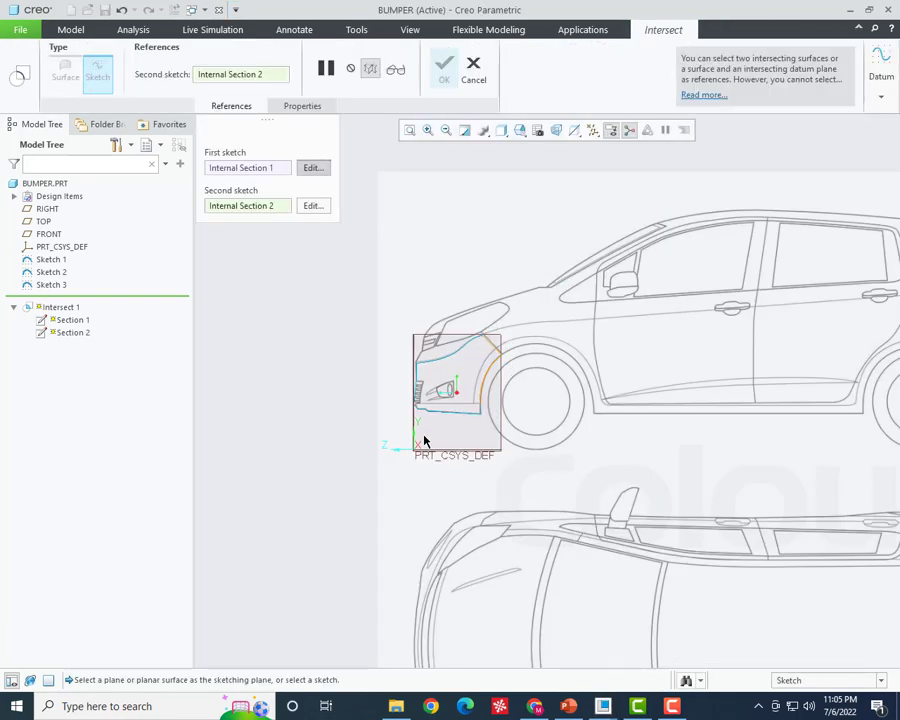
- Project the corner edge into the second section sketch and finish redefining Intersect 1
click(311, 206)
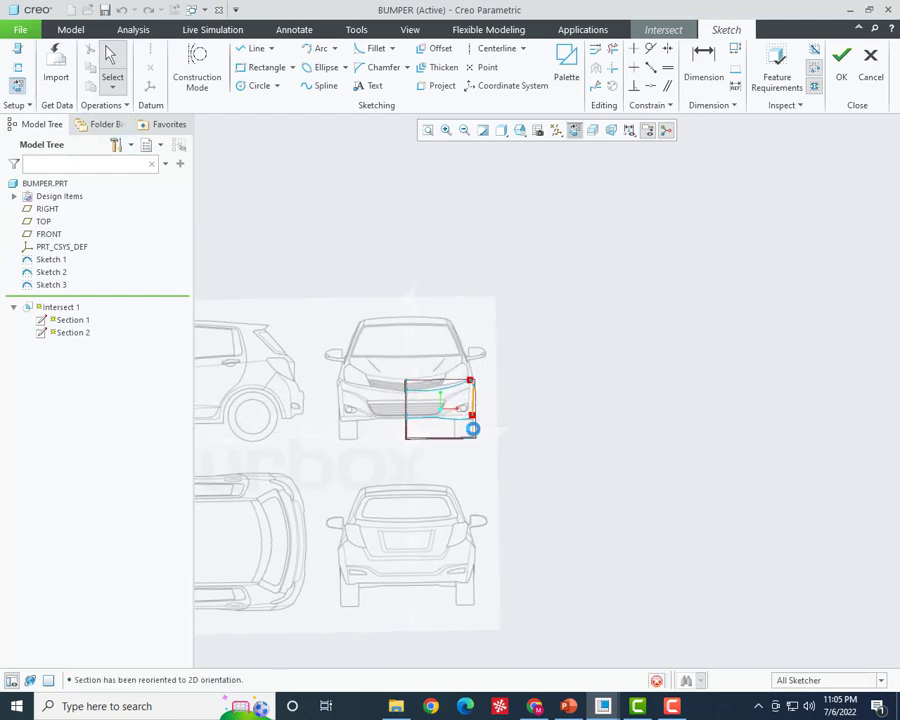
scroll(470, 426, up, 2)
scroll(476, 442, up, 4)
scroll(456, 358, up, 3)
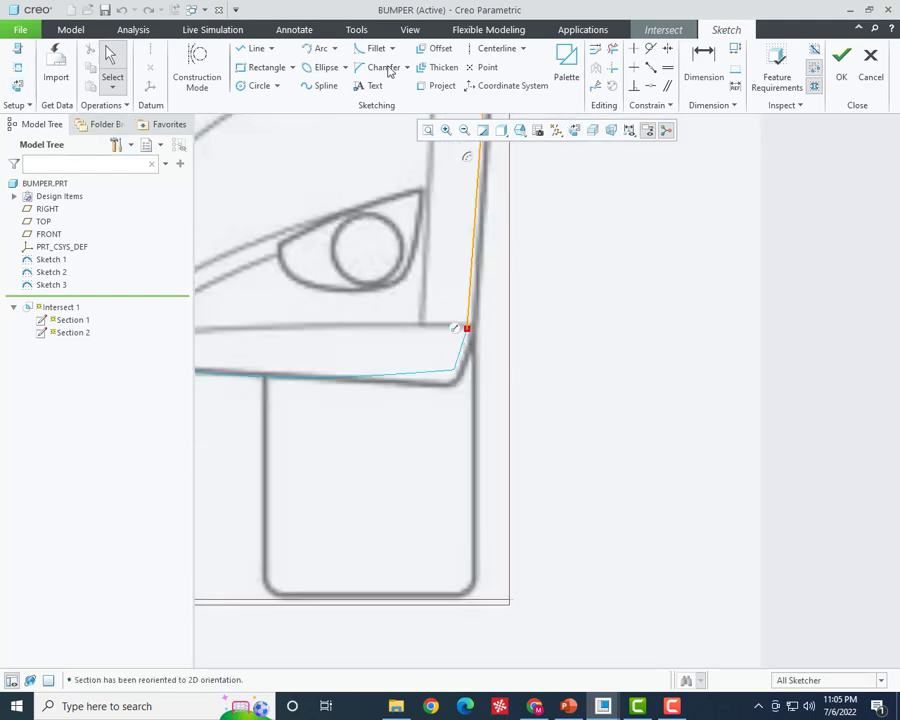
click(421, 90)
click(456, 342)
middle_click(514, 402)
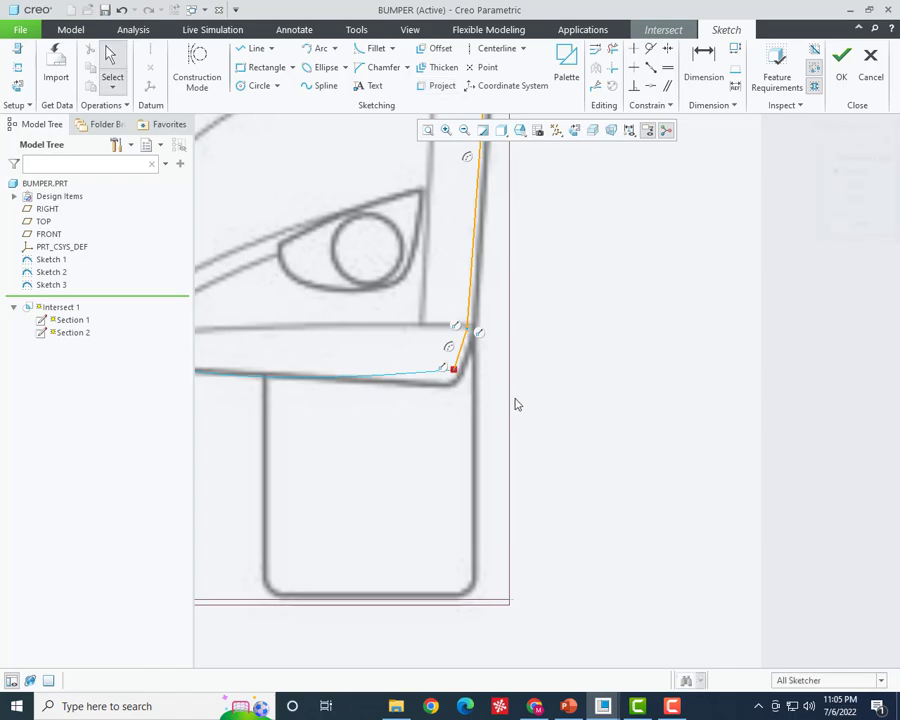
scroll(512, 402, down, 5)
scroll(512, 402, down, 3)
click(837, 86)
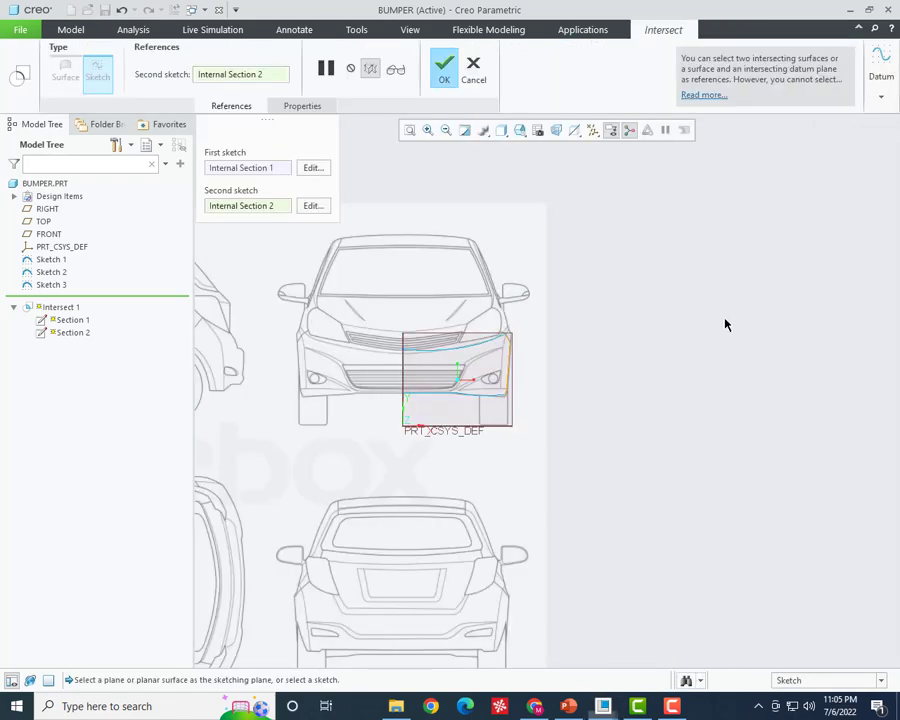
middle_click(576, 315)
middle_drag(629, 368, 499, 414)
scroll(499, 414, up, 4)
scroll(553, 402, down, 4)
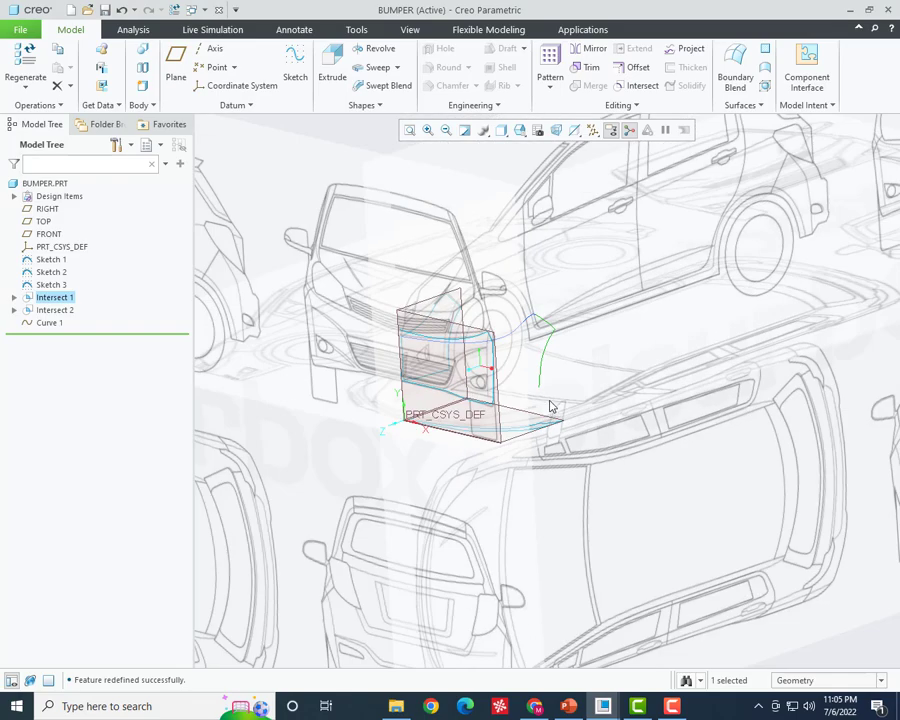
mouse_move(552, 405)
middle_down()
mouse_move(530, 436)
mouse_move(564, 404)
middle_up()
scroll(564, 404, up, 1)
scroll(518, 330, up, 3)
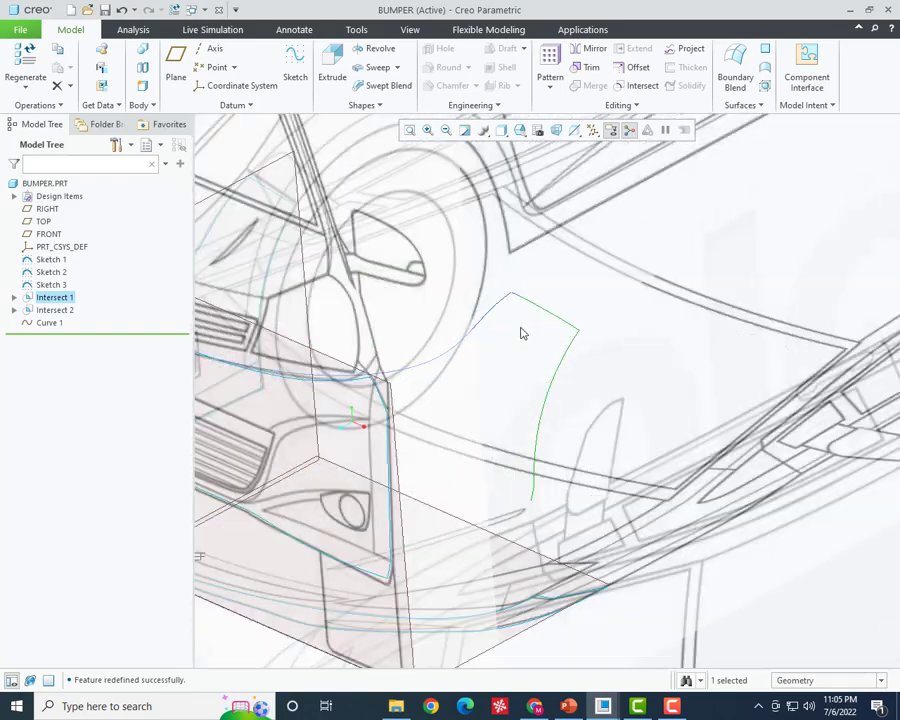
scroll(524, 330, down, 2)
scroll(520, 320, up, 3)
scroll(501, 334, up, 2)
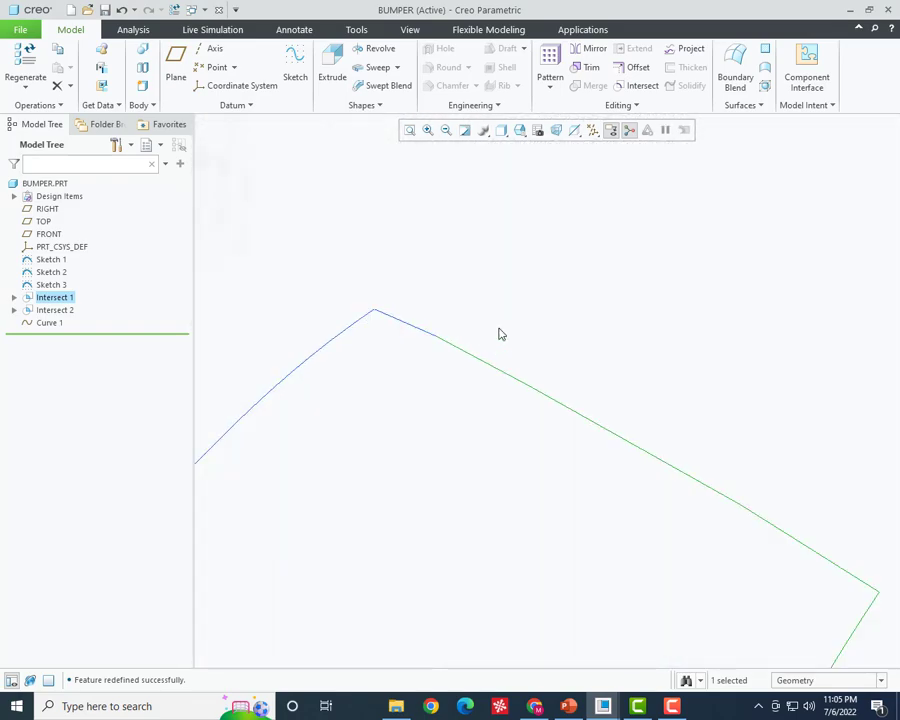
scroll(501, 334, down, 5)
scroll(530, 474, down, 2)
scroll(552, 463, up, 1)
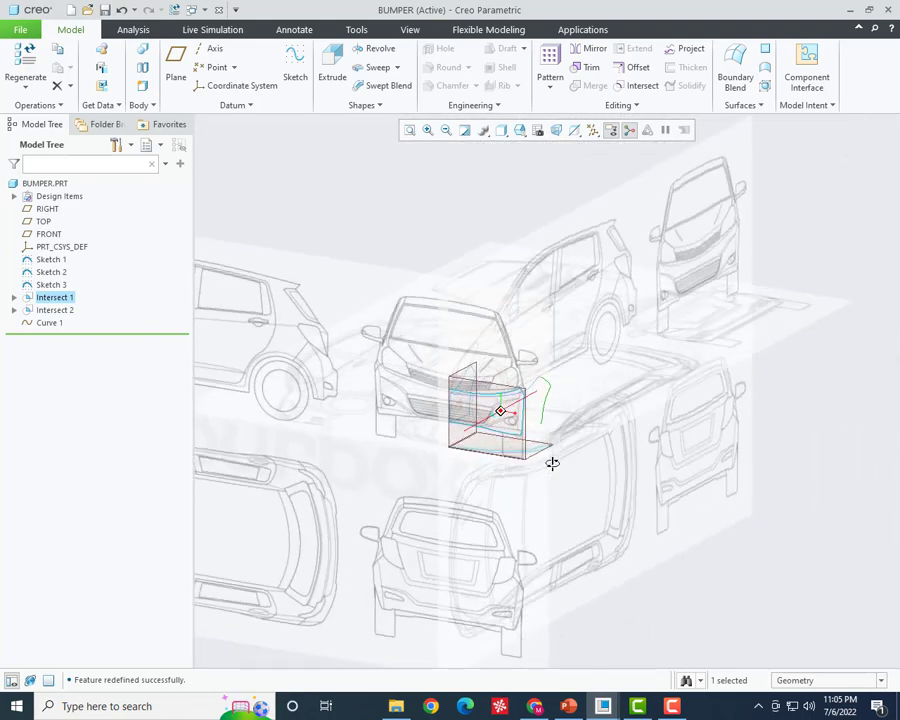
key(ctrl+d)
- Start a two-sketch Intersect curve and place its first sketch on a datum plane
click(637, 86)
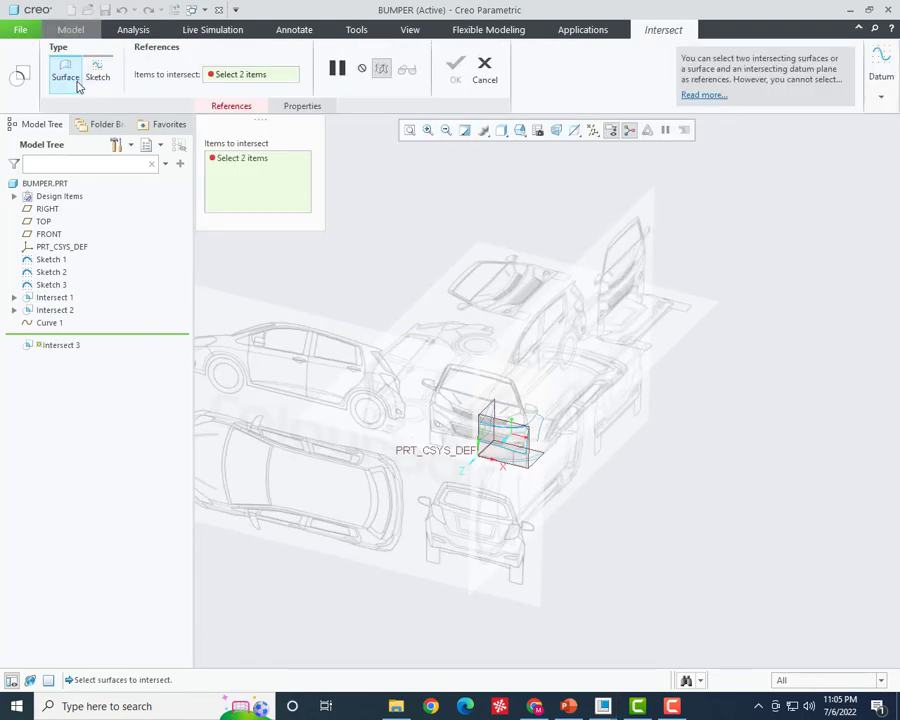
click(104, 80)
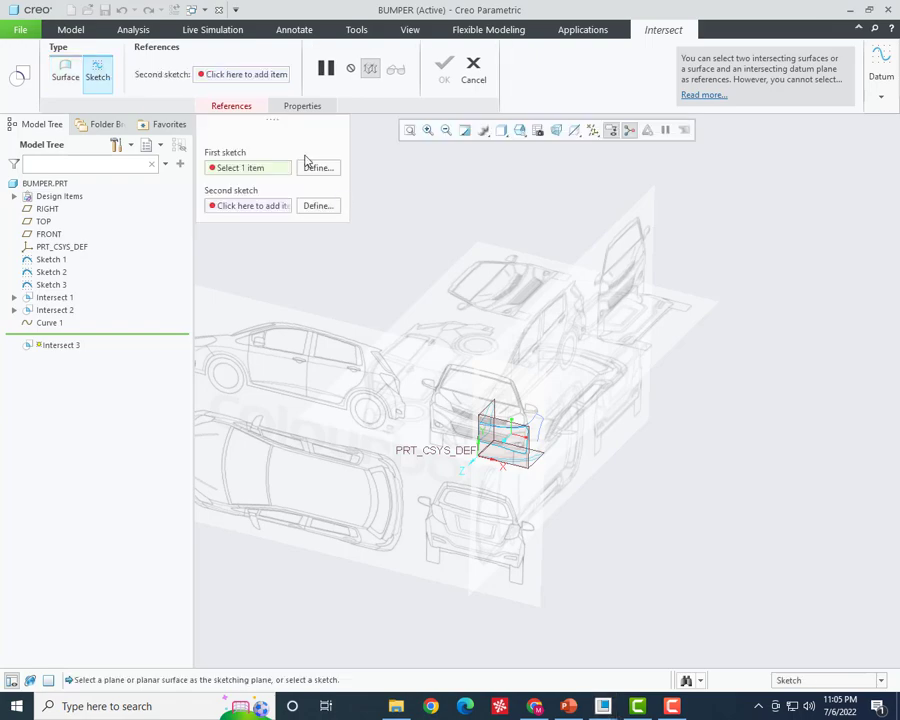
click(316, 168)
middle_drag(464, 444, 527, 470)
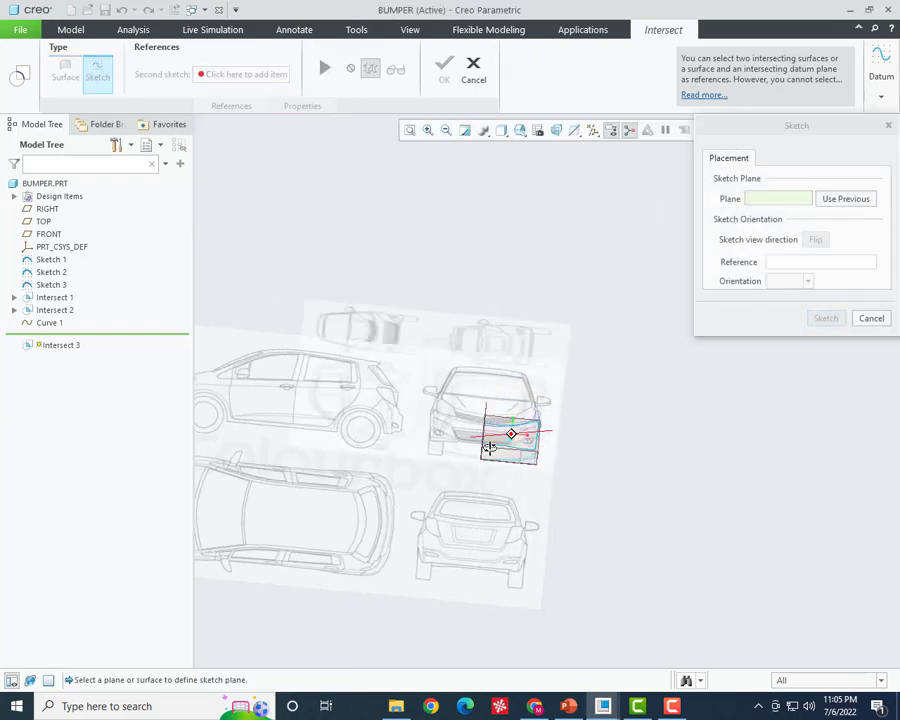
scroll(527, 470, up, 3)
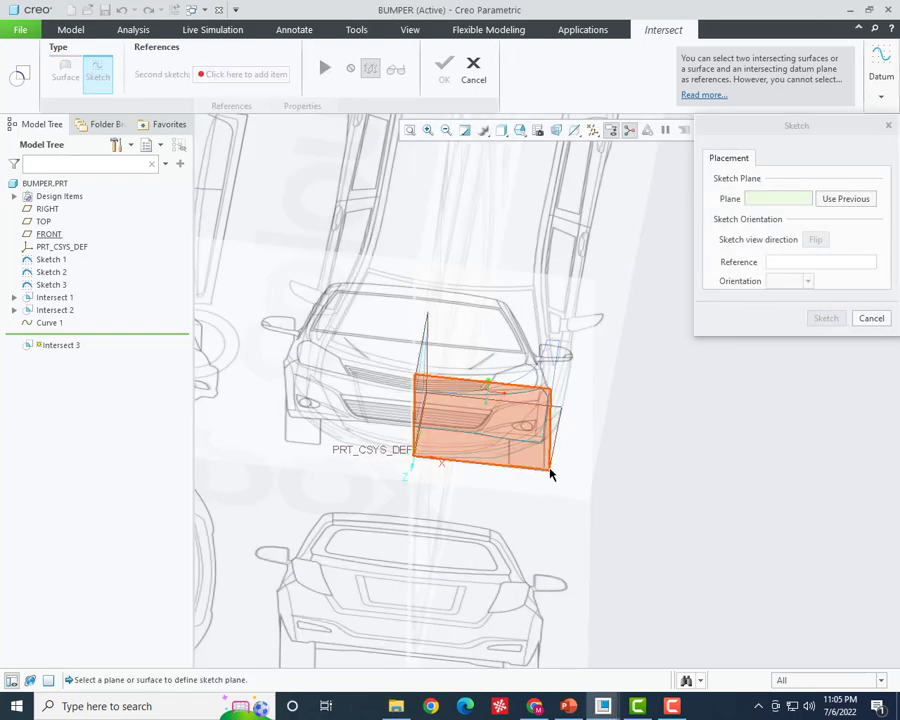
click(554, 456)
middle_click(676, 462)
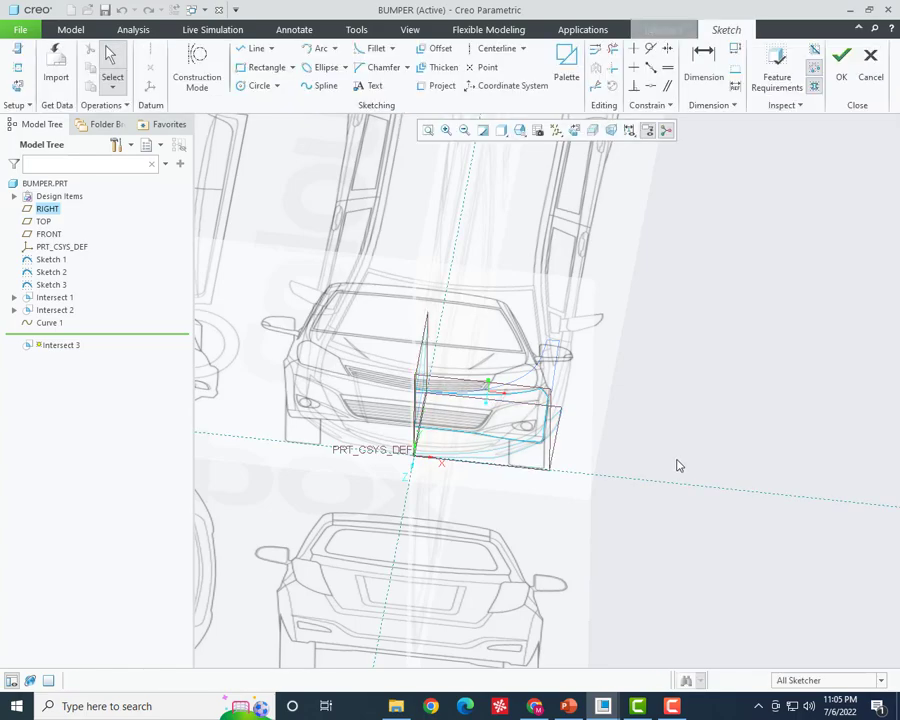
- Project the bumper's lower edge curve into Section 1 and accept the sketch
click(13, 88)
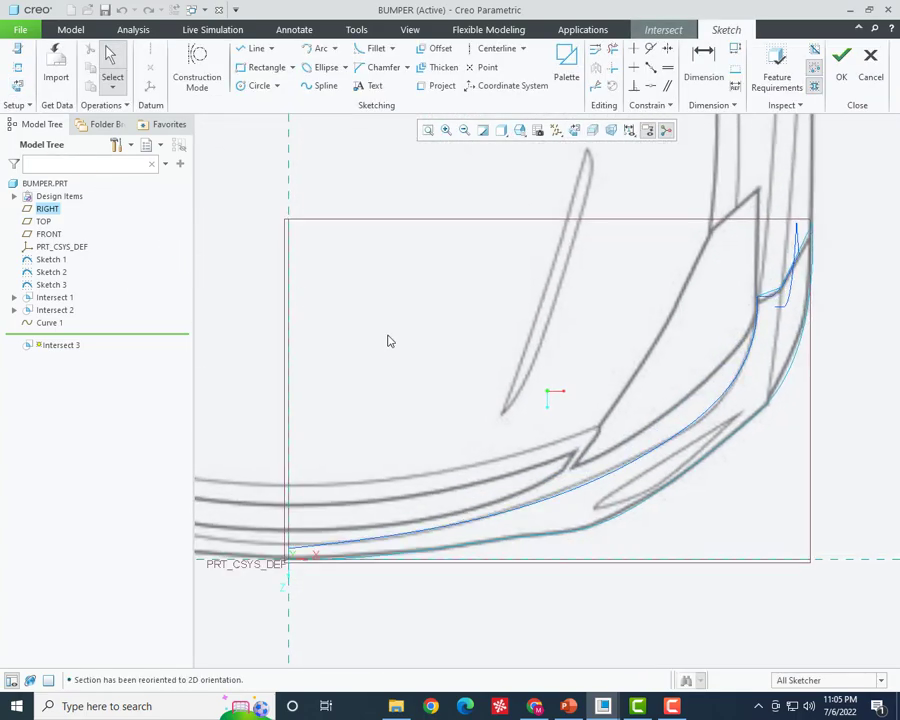
scroll(551, 390, up, 3)
scroll(584, 326, up, 1)
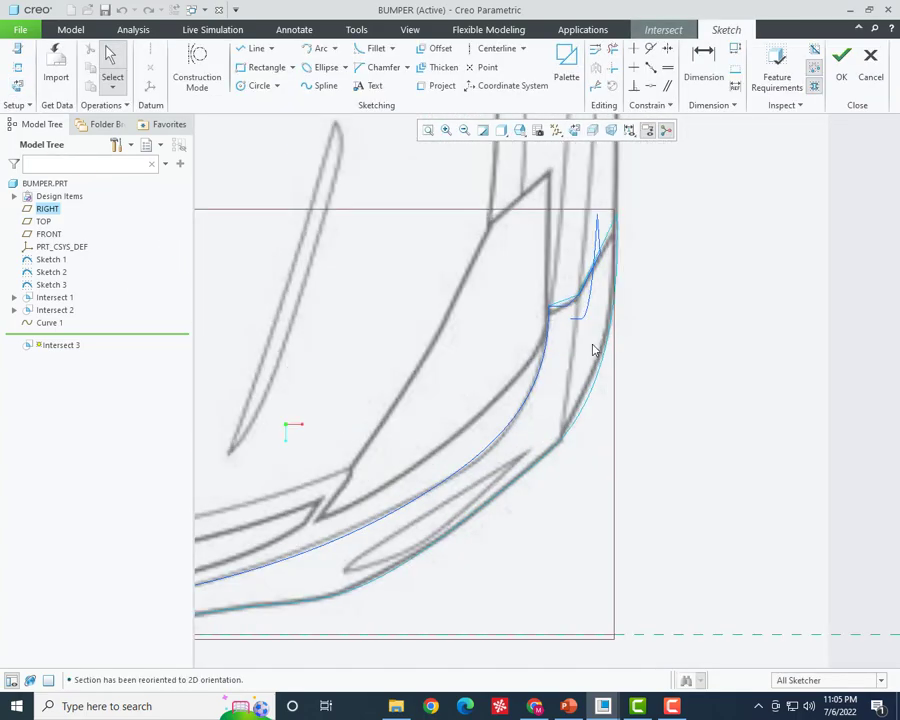
middle_drag(603, 342, 603, 334)
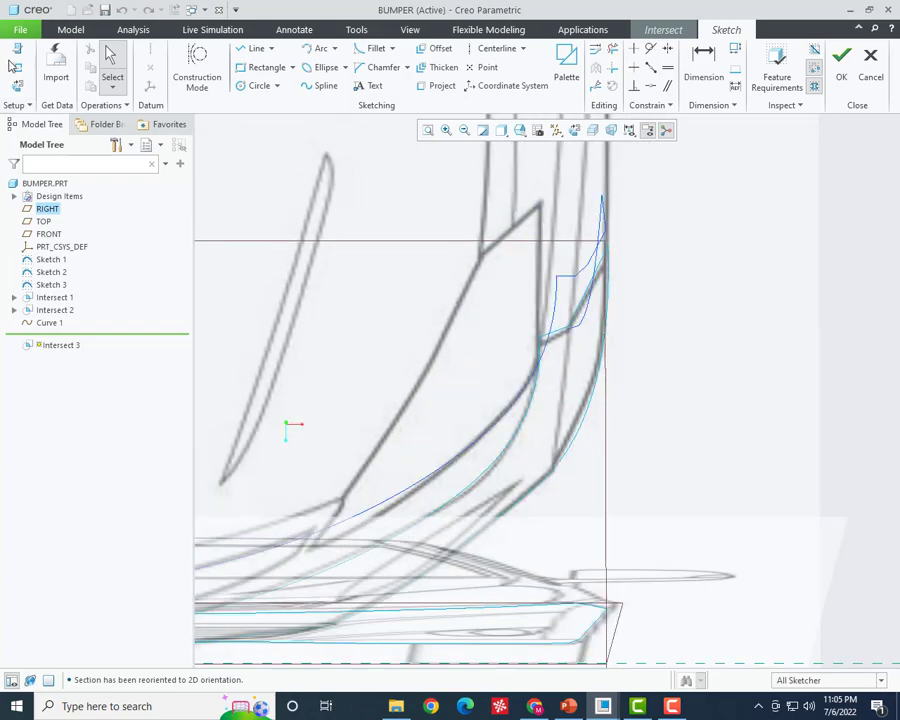
click(25, 87)
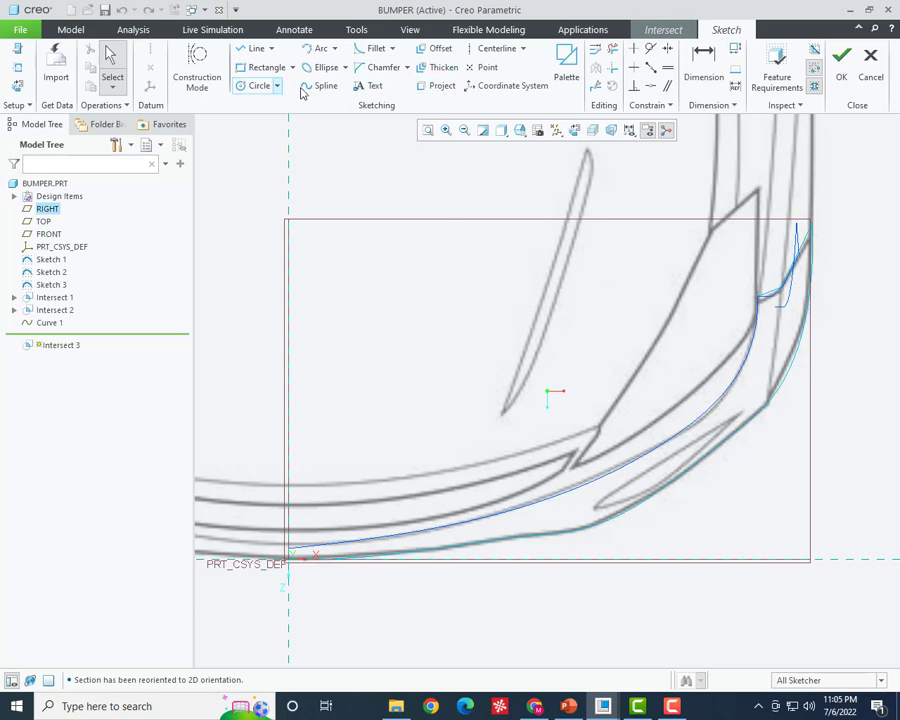
click(442, 86)
click(680, 487)
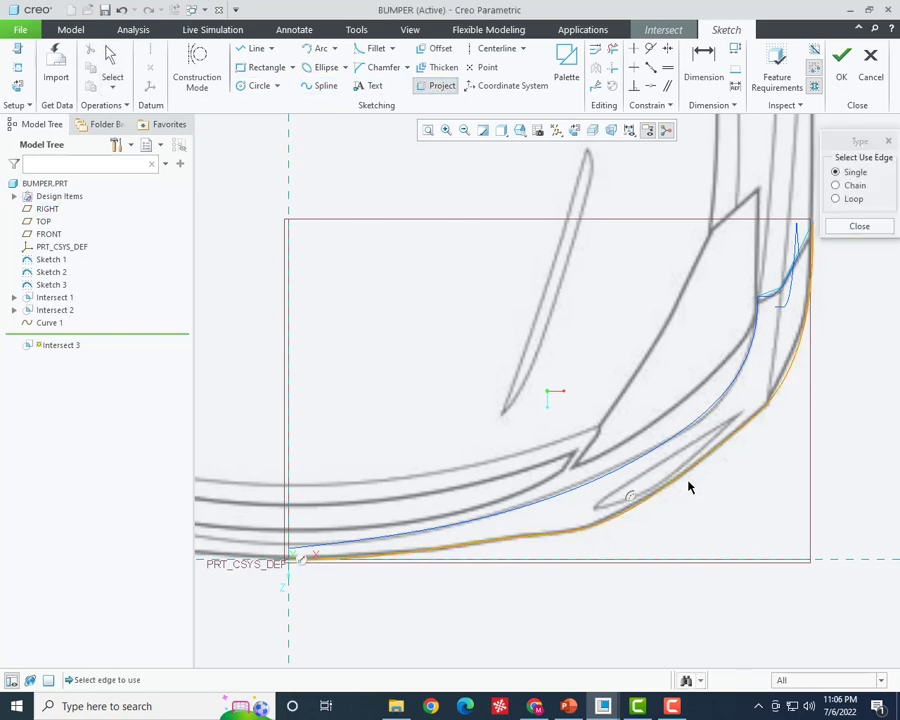
middle_click(803, 243)
click(842, 85)
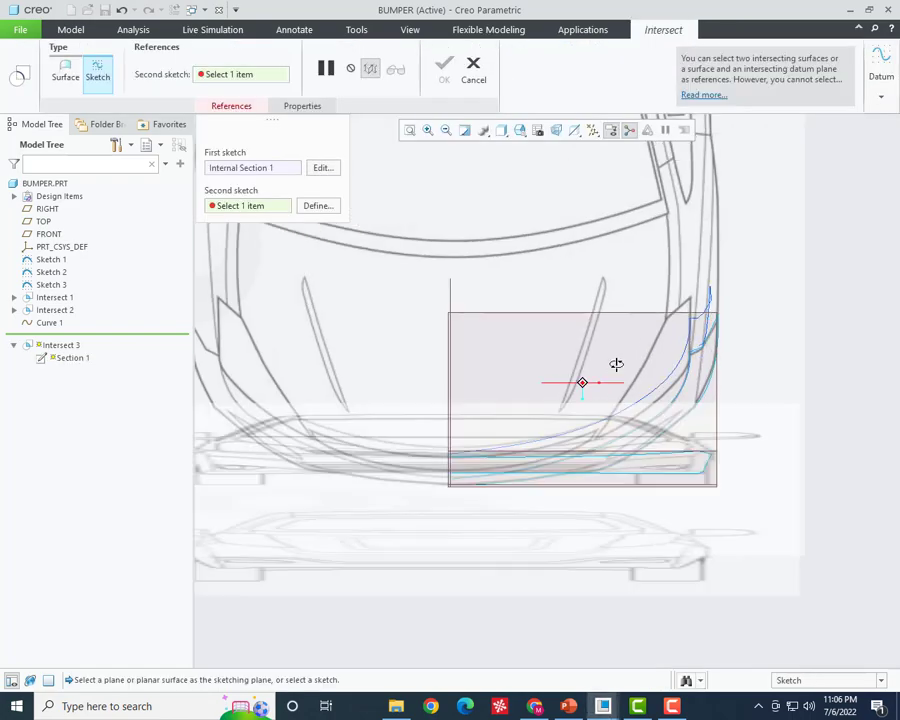
- Sketch Section 2 on the FRONT plane, projecting the bumper's lower front edge
click(308, 210)
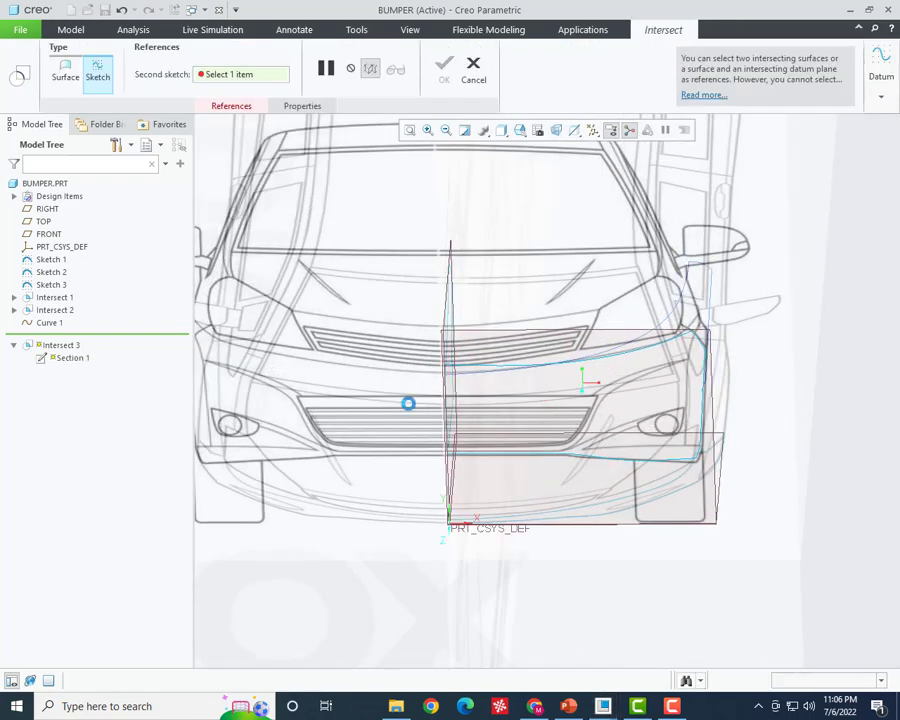
click(583, 392)
middle_click(695, 429)
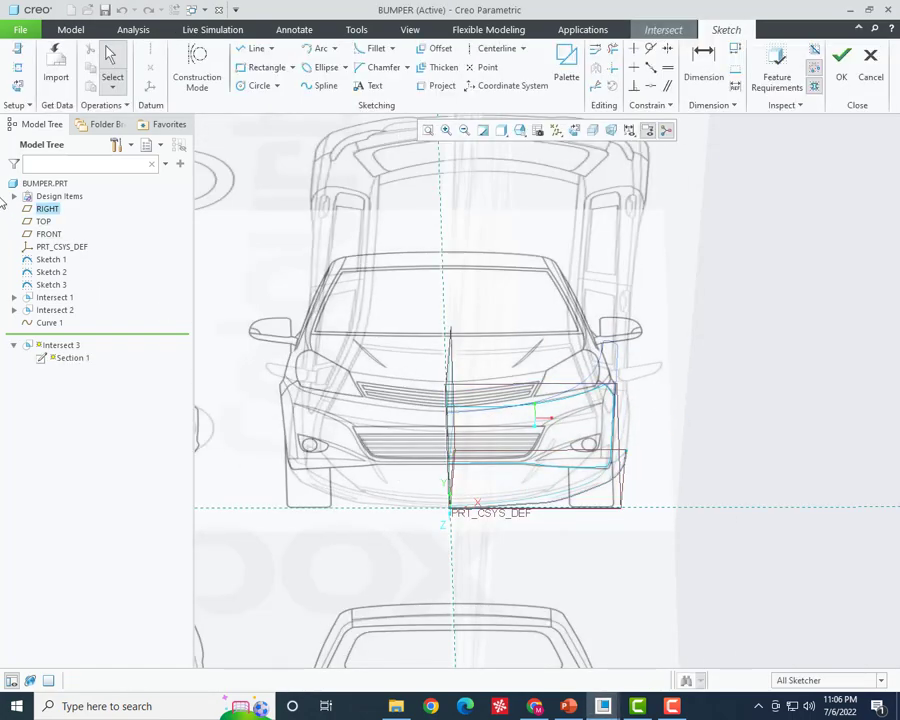
click(19, 88)
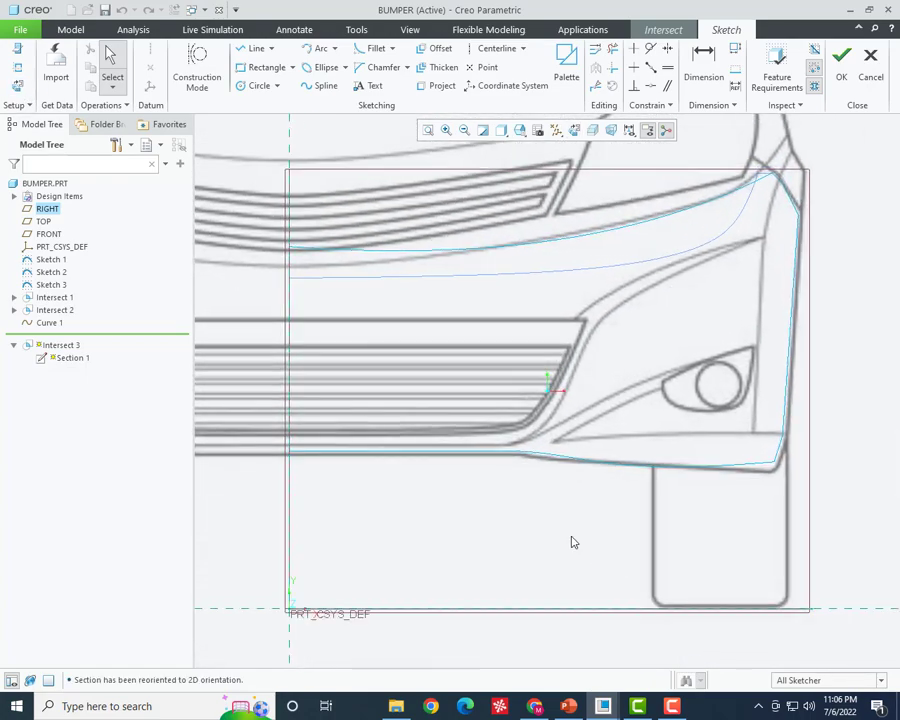
click(432, 87)
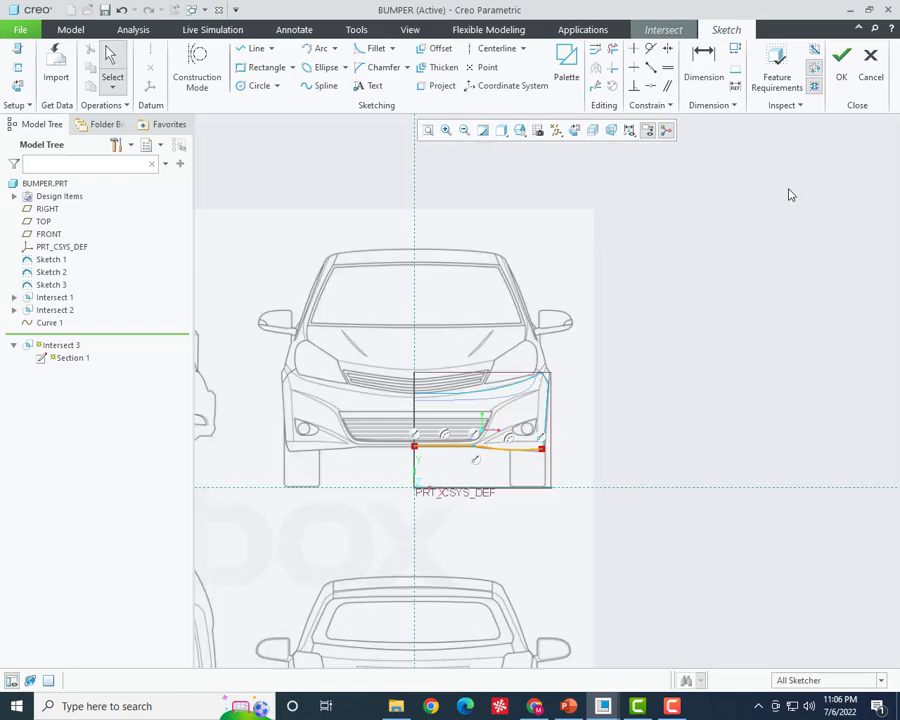
click(840, 58)
- Inspect the new bumper curve and complete the Intersect 3 feature
middle_drag(569, 402, 502, 485)
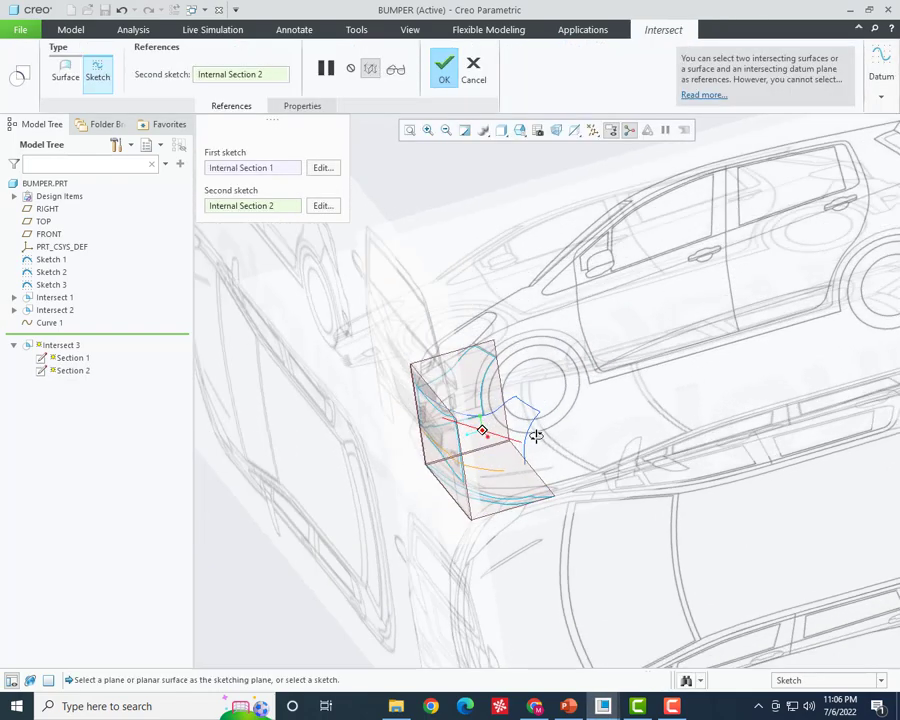
scroll(598, 464, down, 4)
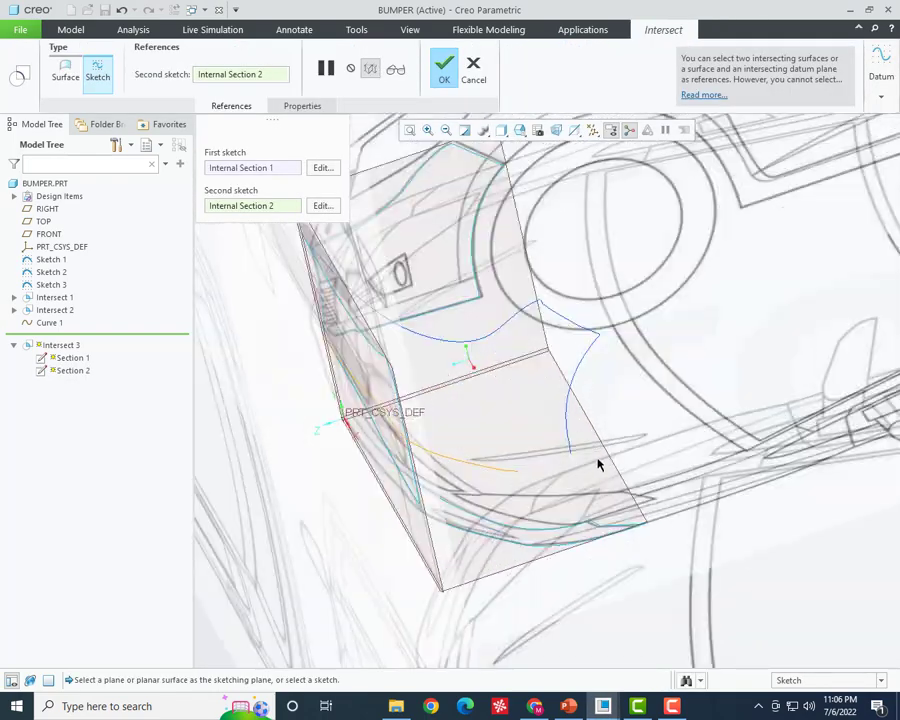
middle_drag(520, 484, 516, 494)
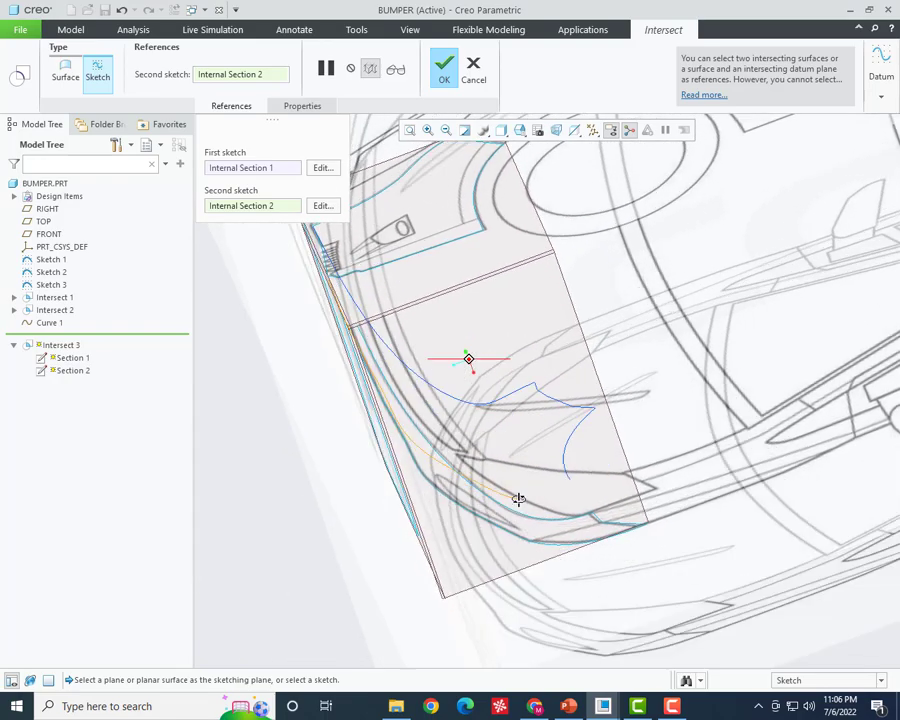
click(442, 80)
scroll(320, 514, up, 5)
mouse_move(323, 518)
middle_down()
mouse_move(366, 480)
mouse_move(340, 476)
mouse_move(373, 404)
middle_up()
- Create a through-points spline joining the two bumper curve endpoints
click(118, 105)
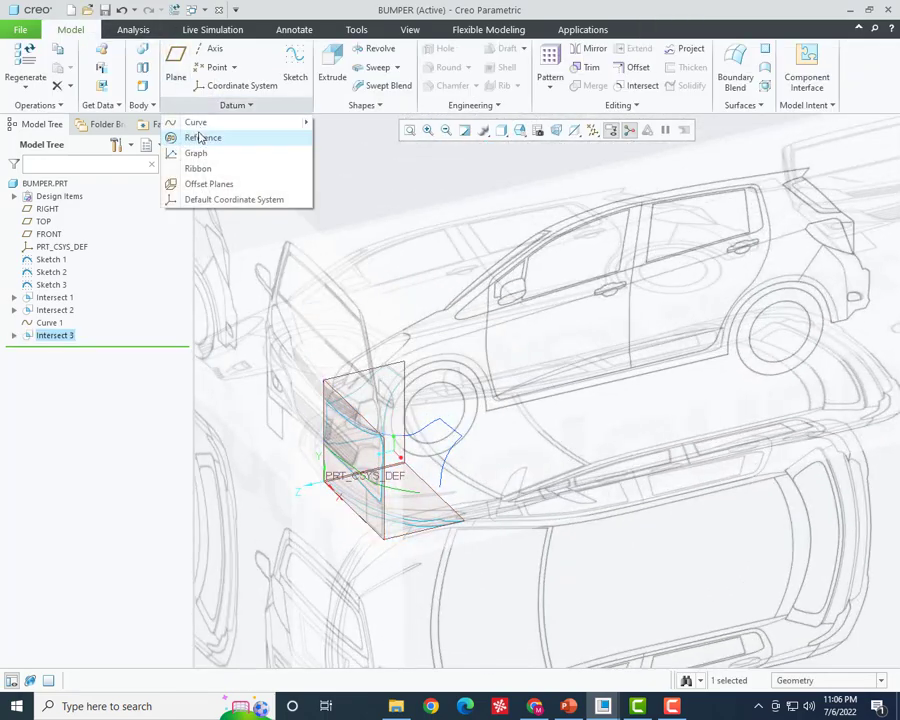
click(201, 137)
scroll(446, 511, down, 3)
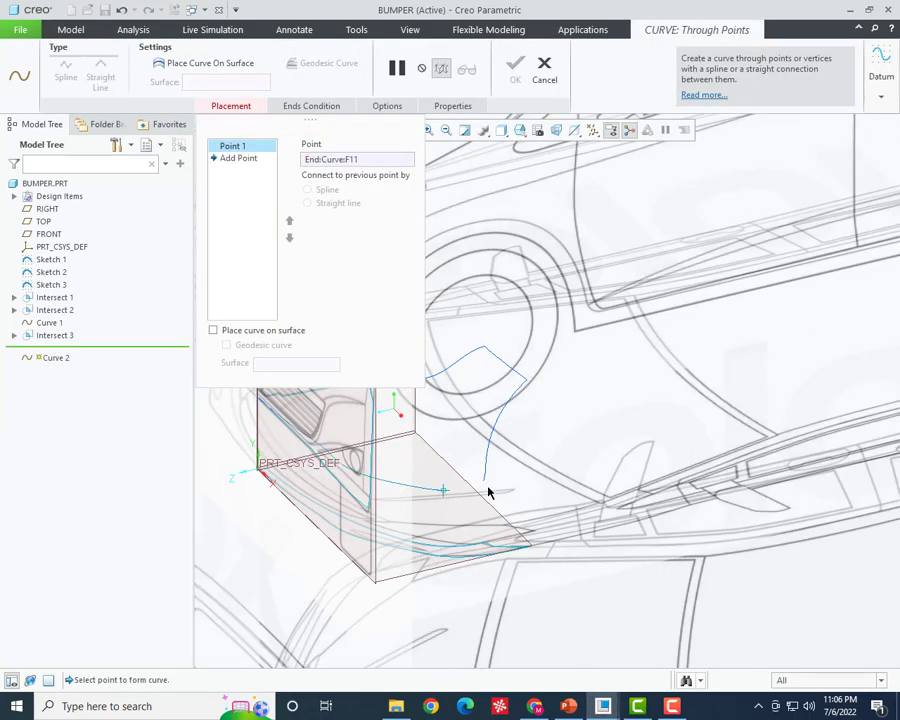
click(486, 484)
scroll(454, 496, down, 2)
scroll(526, 506, down, 2)
middle_drag(526, 506, 515, 517)
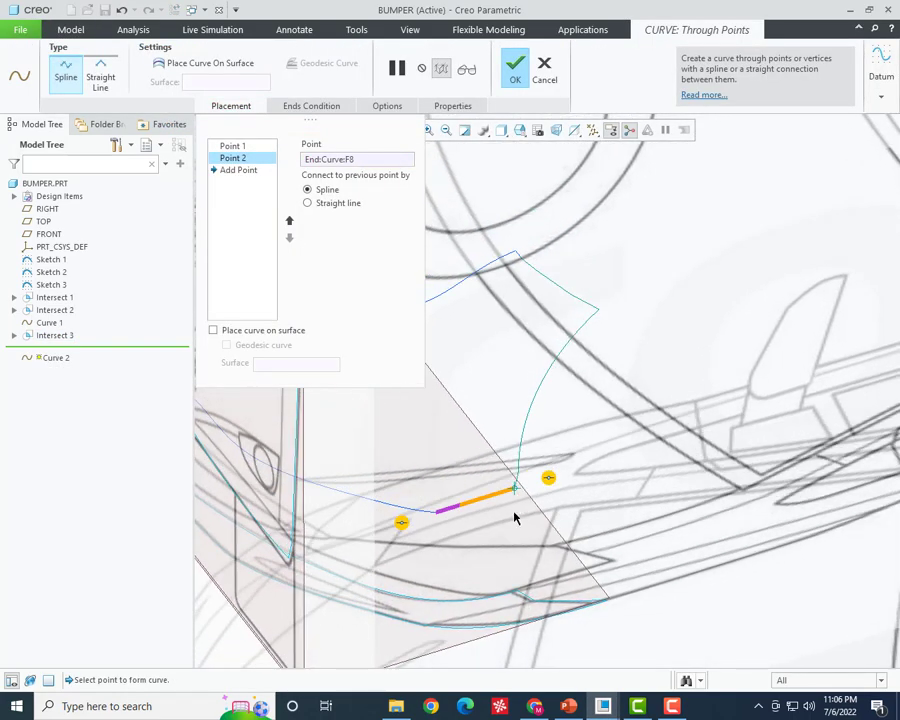
- Make the spline's start tangent to the intersect curve, flip it, and finish Curve 2
click(310, 106)
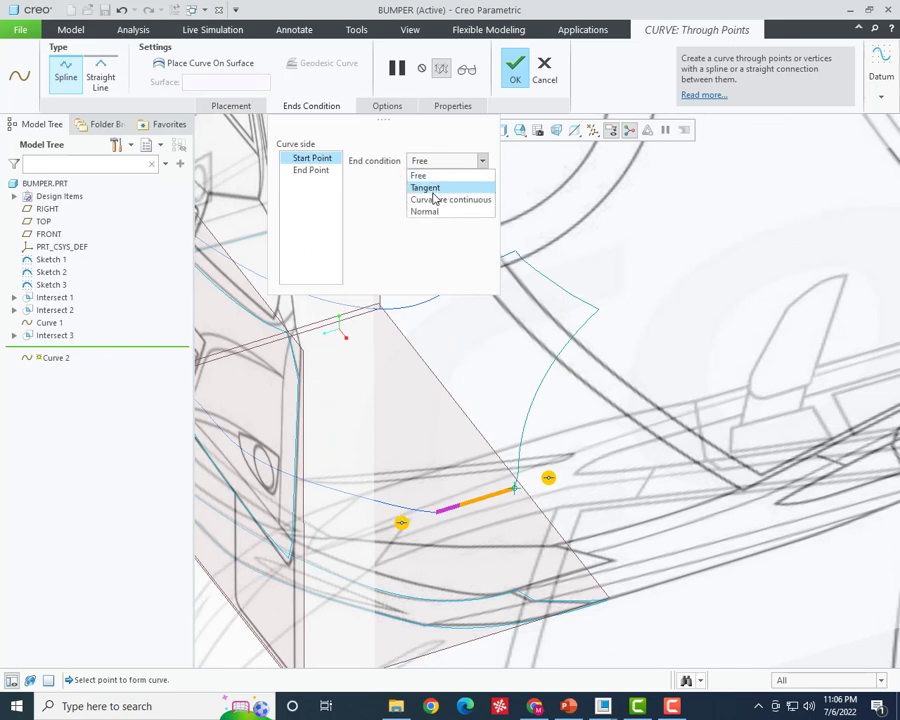
click(430, 188)
click(424, 513)
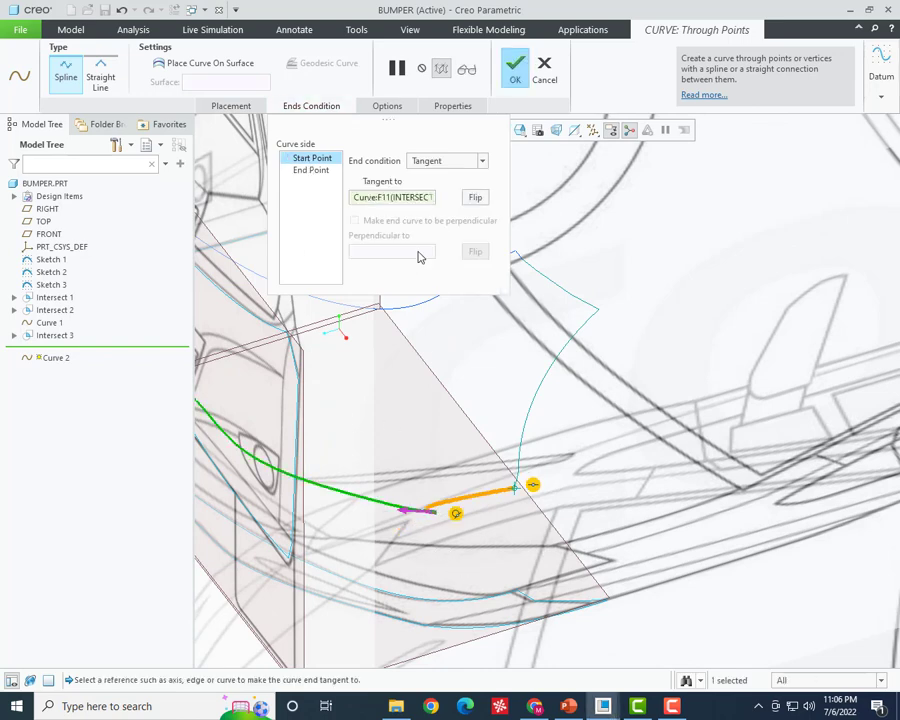
click(474, 198)
middle_drag(470, 394, 461, 484)
middle_click(460, 484)
scroll(474, 576, down, 5)
scroll(312, 544, down, 3)
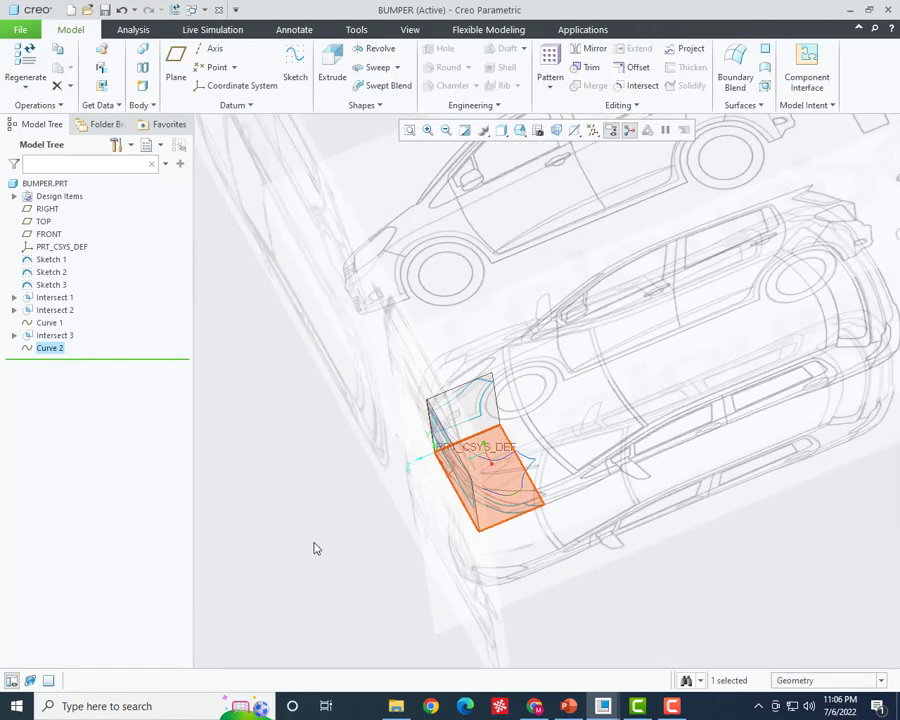
- Select the three car reference images under Model Display > Images, hide them, and confirm
mouse_move(408, 570)
middle_down()
mouse_move(412, 587)
mouse_move(430, 514)
mouse_move(476, 504)
mouse_move(416, 505)
mouse_move(394, 518)
middle_up()
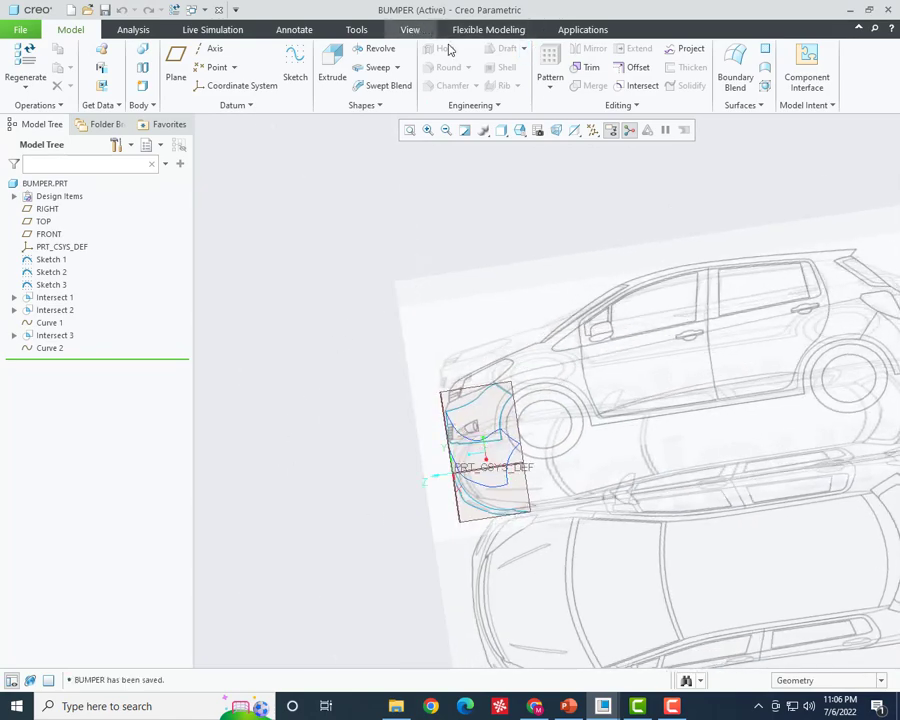
click(410, 29)
click(585, 105)
click(512, 130)
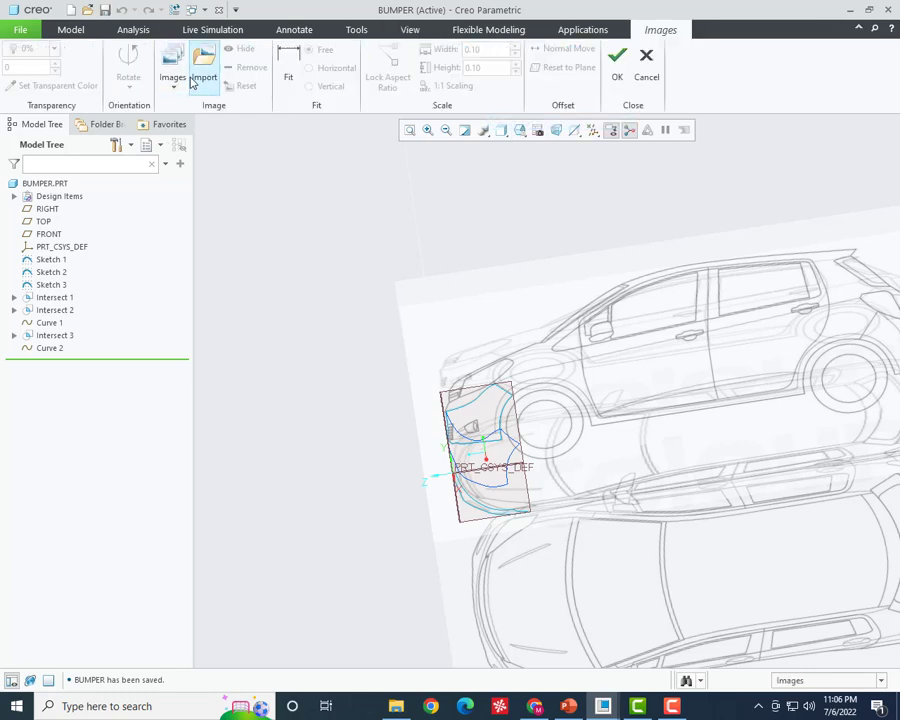
click(176, 88)
click(201, 115)
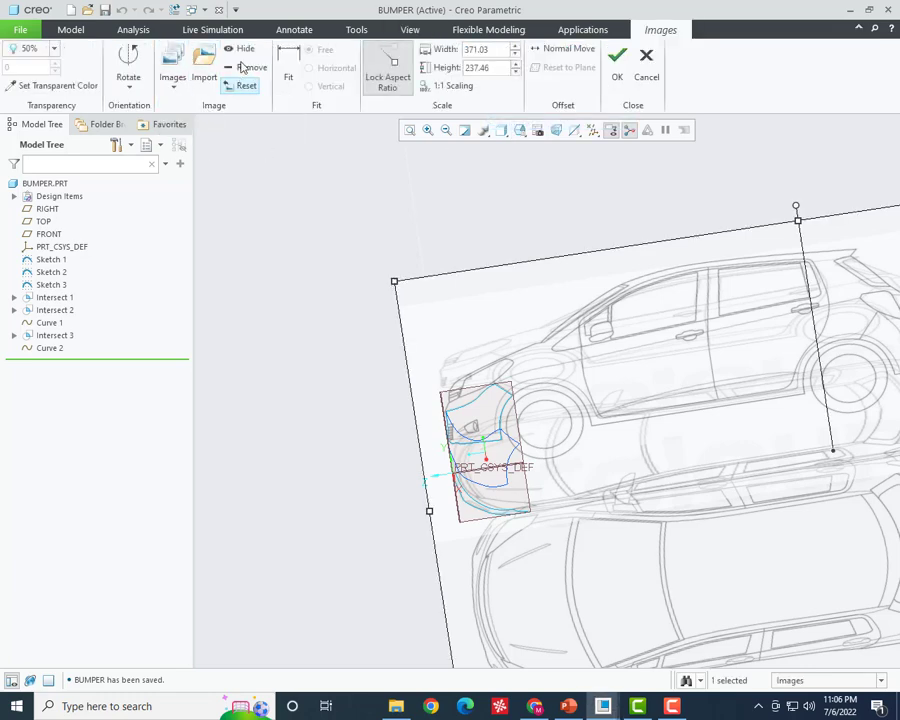
click(173, 80)
click(212, 113)
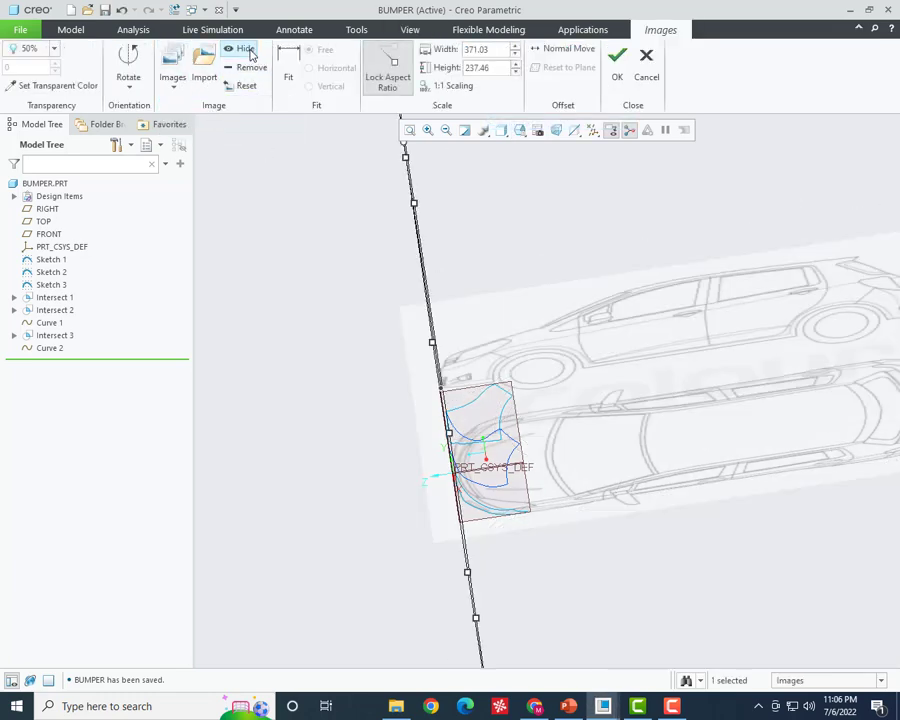
click(172, 84)
click(200, 115)
click(243, 49)
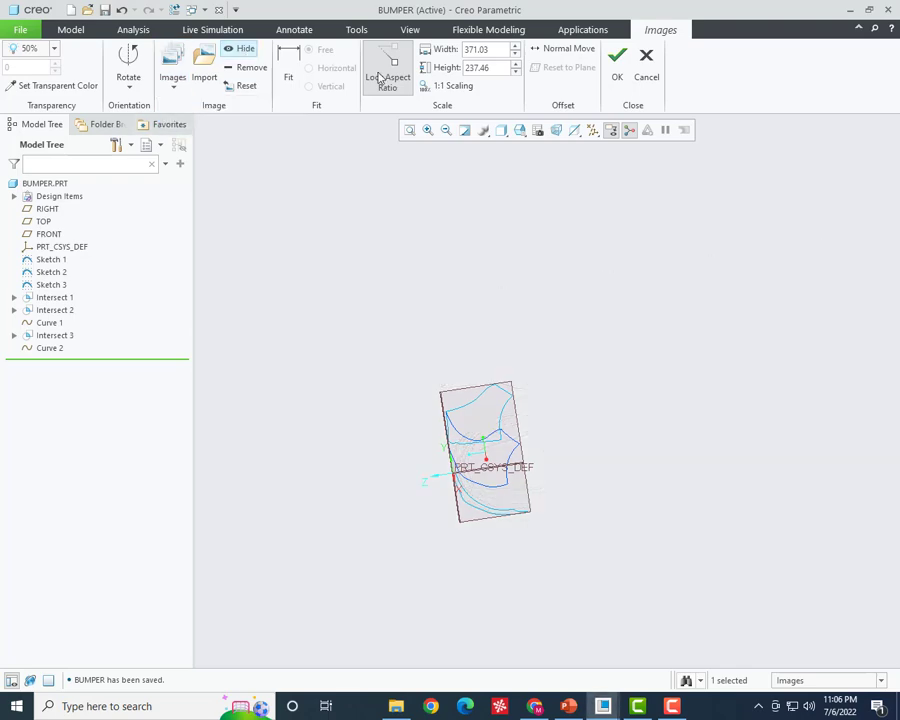
click(617, 70)
mouse_move(462, 376)
middle_down()
mouse_move(528, 353)
mouse_move(586, 379)
middle_up()
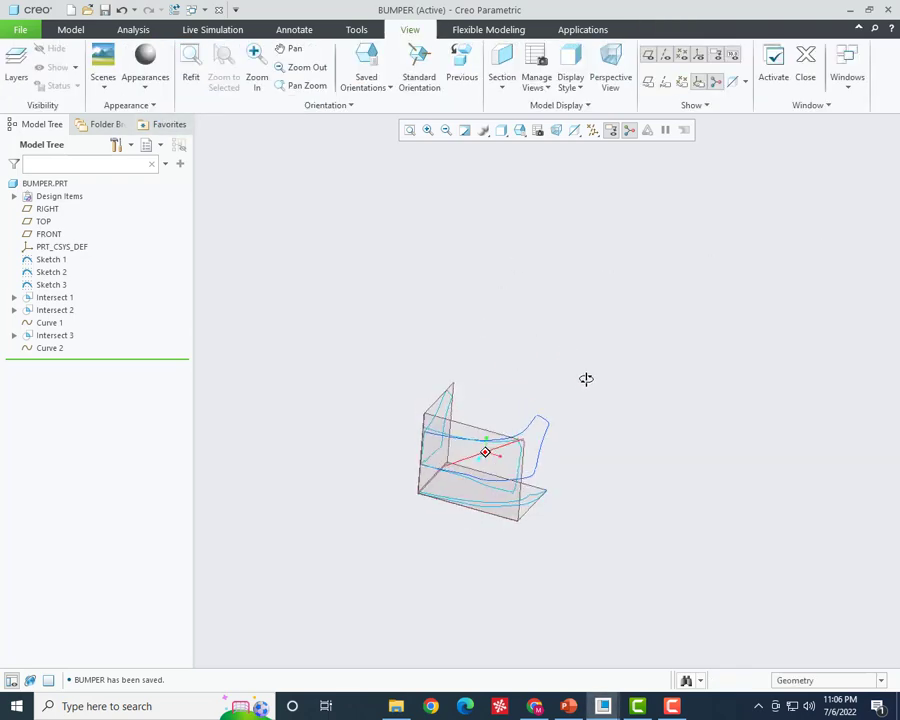
- Hide Sketch 1, 2 and 3 from the Model Tree, then select the Intersect 2 curve
scroll(500, 455, up, 3)
mouse_move(388, 462)
middle_down()
mouse_move(354, 466)
mouse_move(126, 355)
middle_up()
click(50, 259)
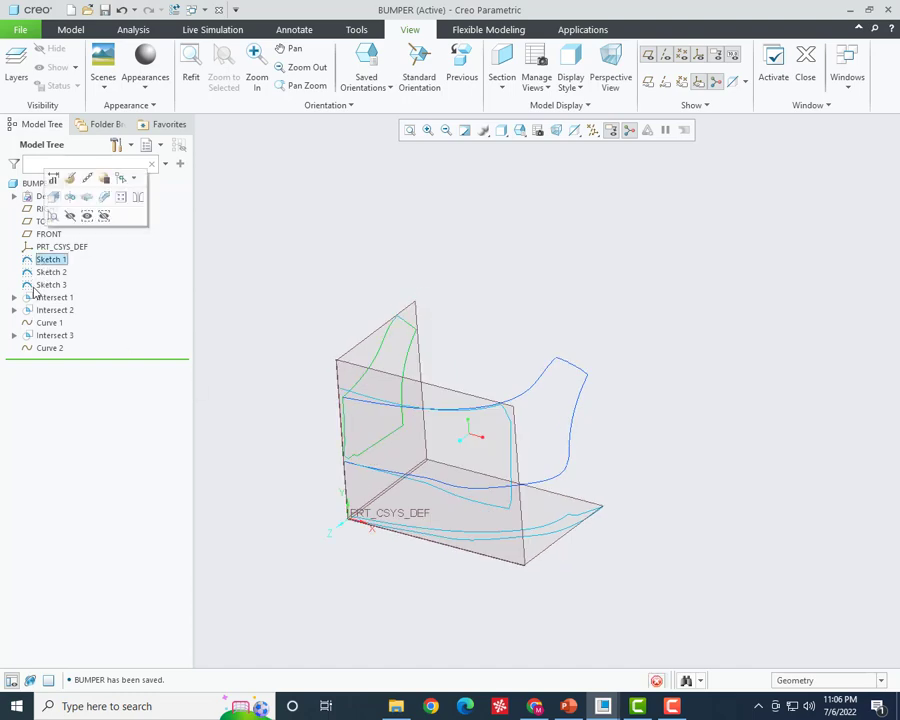
right_click(40, 289)
click(64, 254)
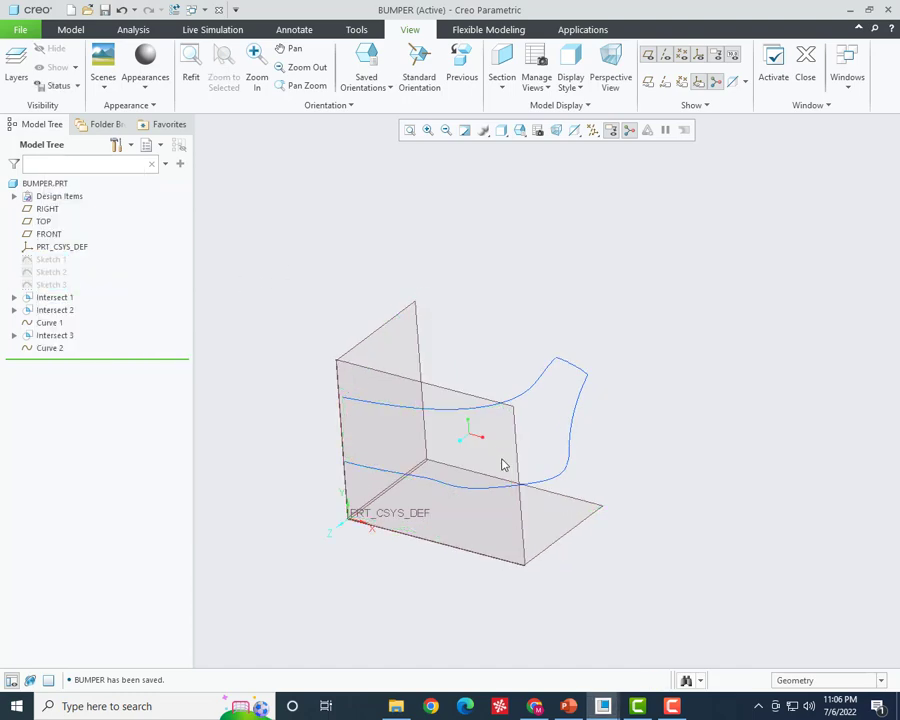
mouse_move(500, 464)
middle_down()
mouse_move(538, 405)
mouse_move(552, 438)
mouse_move(505, 462)
middle_up()
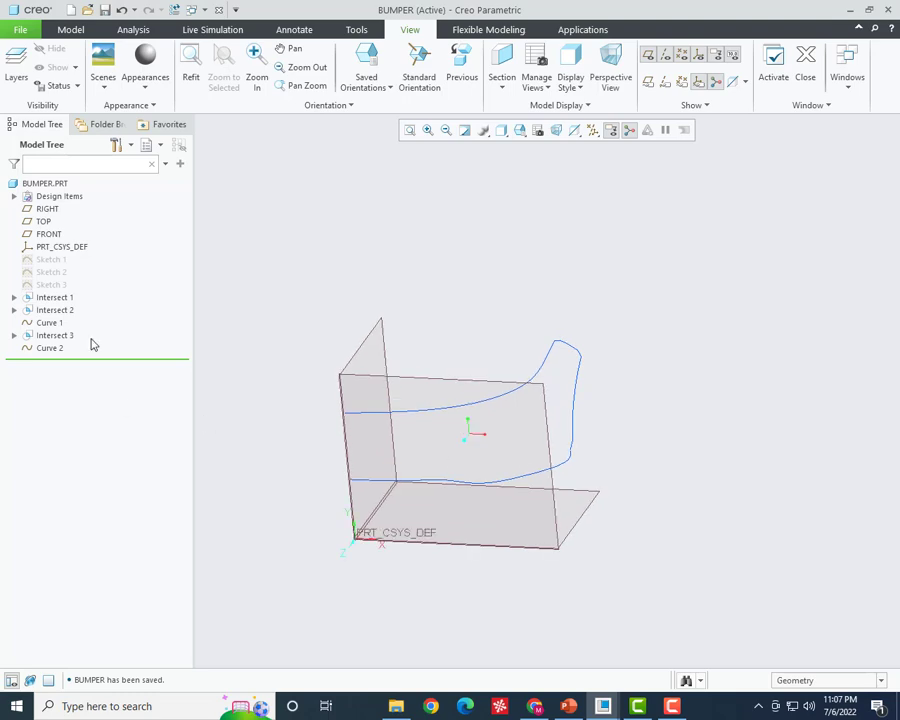
click(546, 371)
- Mirror the selected half-bumper curves across the RIGHT plane as Mirror 1
scroll(573, 352, down, 5)
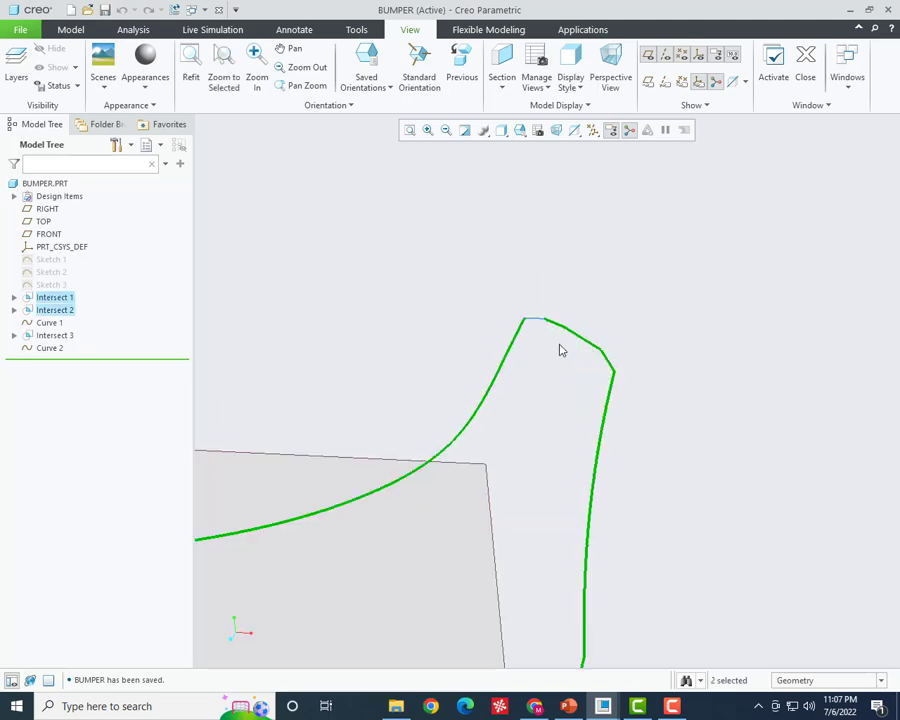
ctrl+click(538, 323)
scroll(585, 518, up, 5)
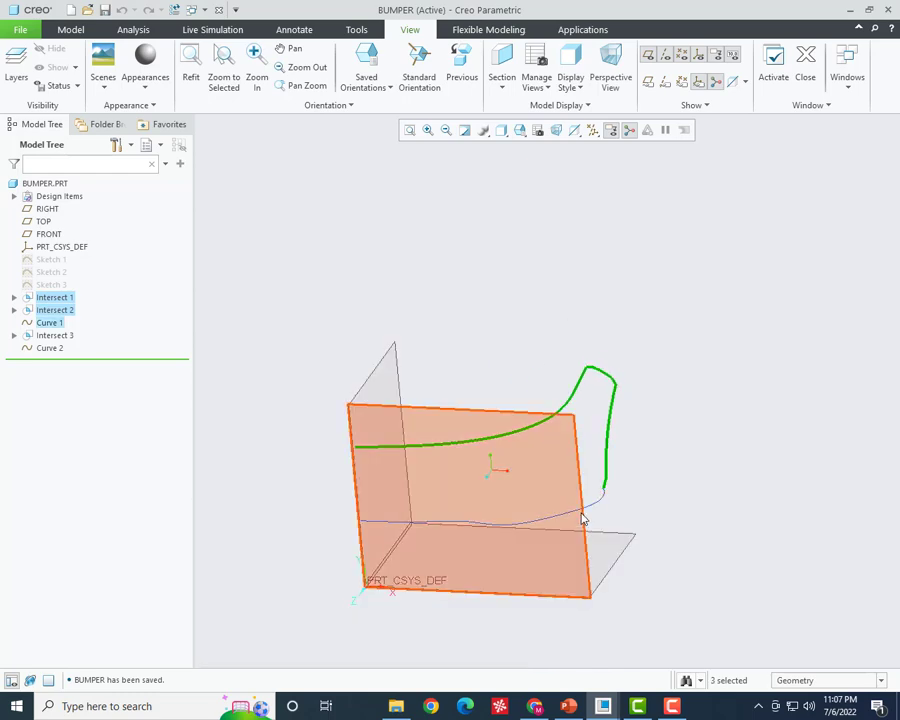
ctrl+click(580, 510)
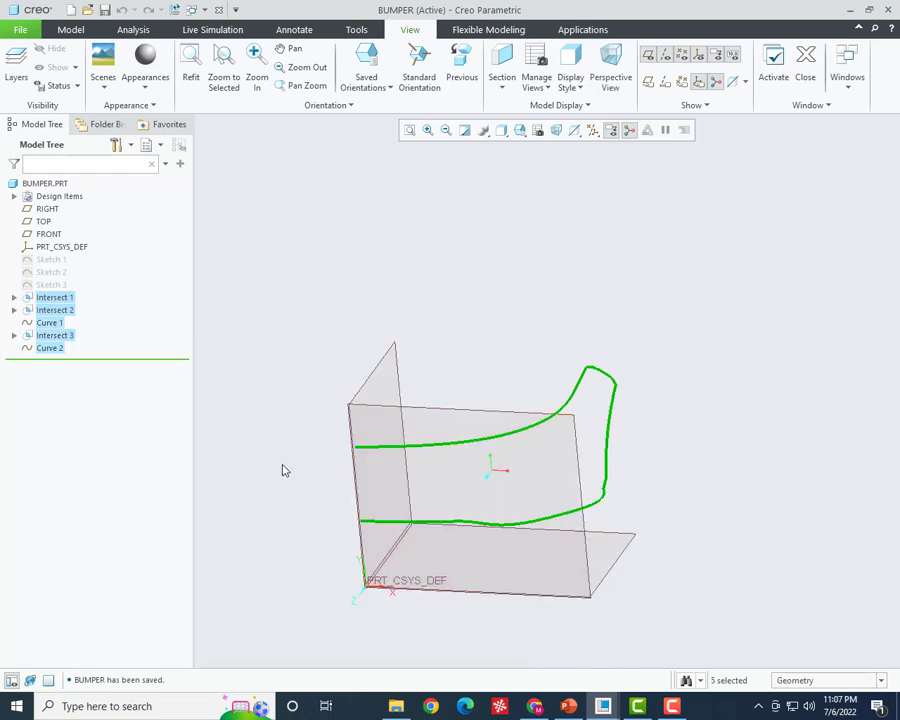
click(70, 29)
click(626, 45)
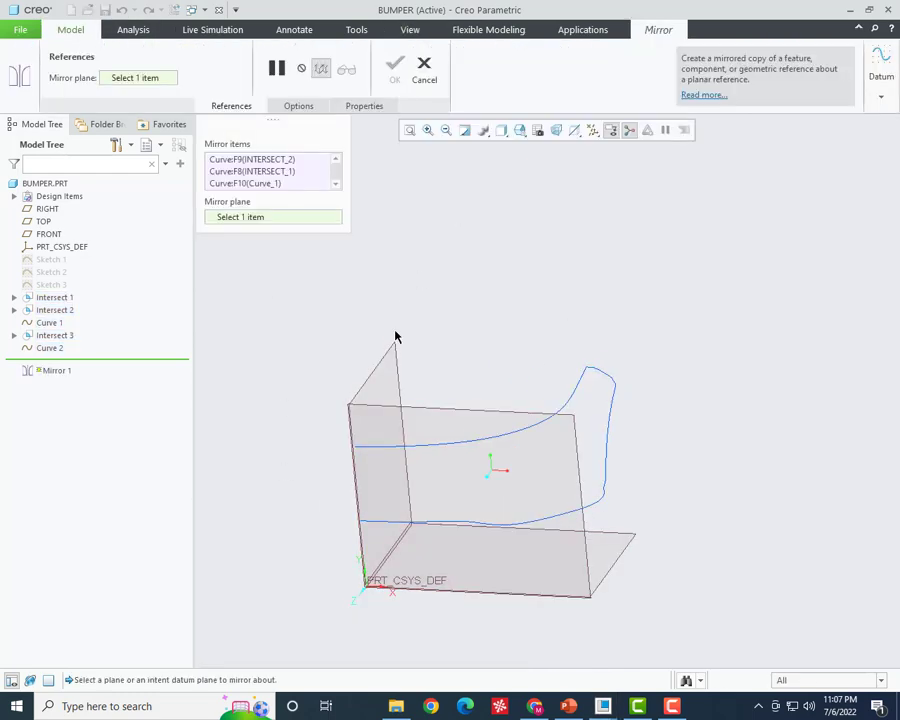
click(390, 345)
middle_drag(456, 336, 712, 483)
middle_click(712, 483)
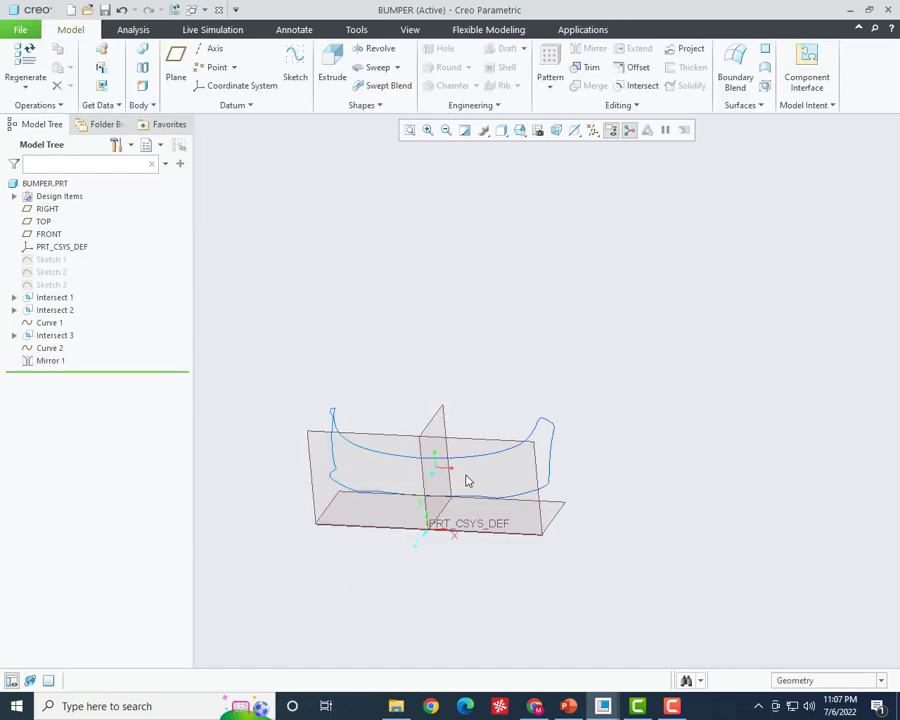
mouse_move(468, 481)
middle_down()
mouse_move(478, 400)
mouse_move(458, 478)
middle_up()
- Turn off datum plane display using the datum display filter
click(611, 130)
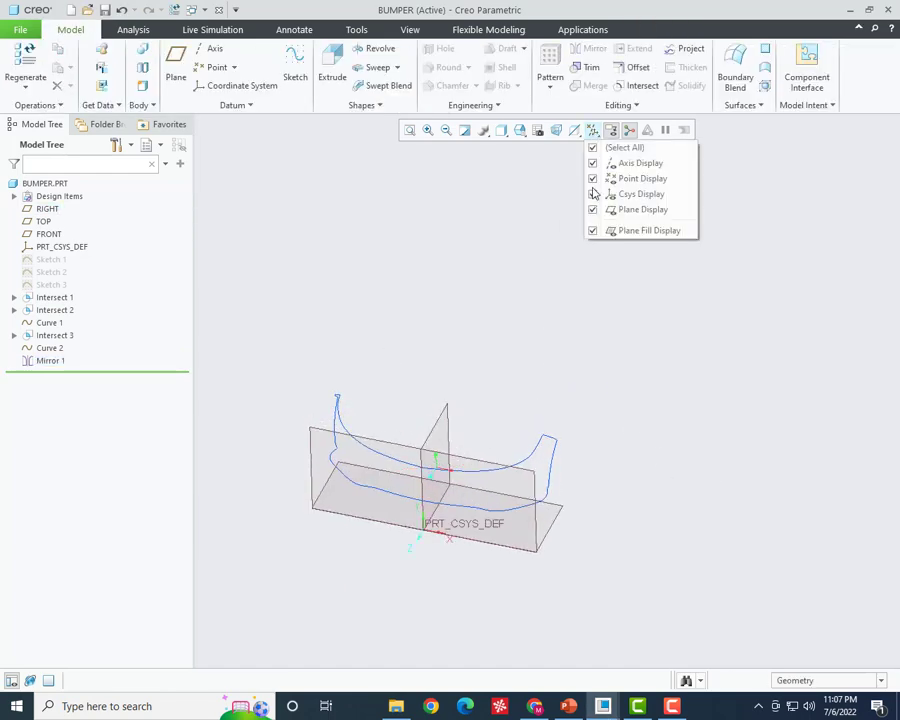
click(592, 209)
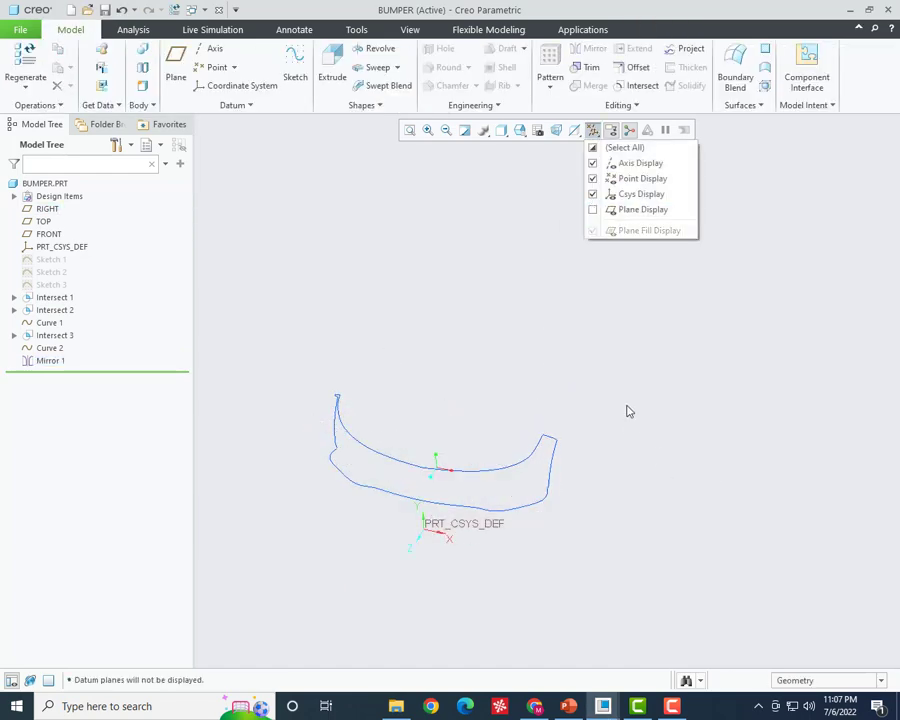
click(590, 134)
click(592, 148)
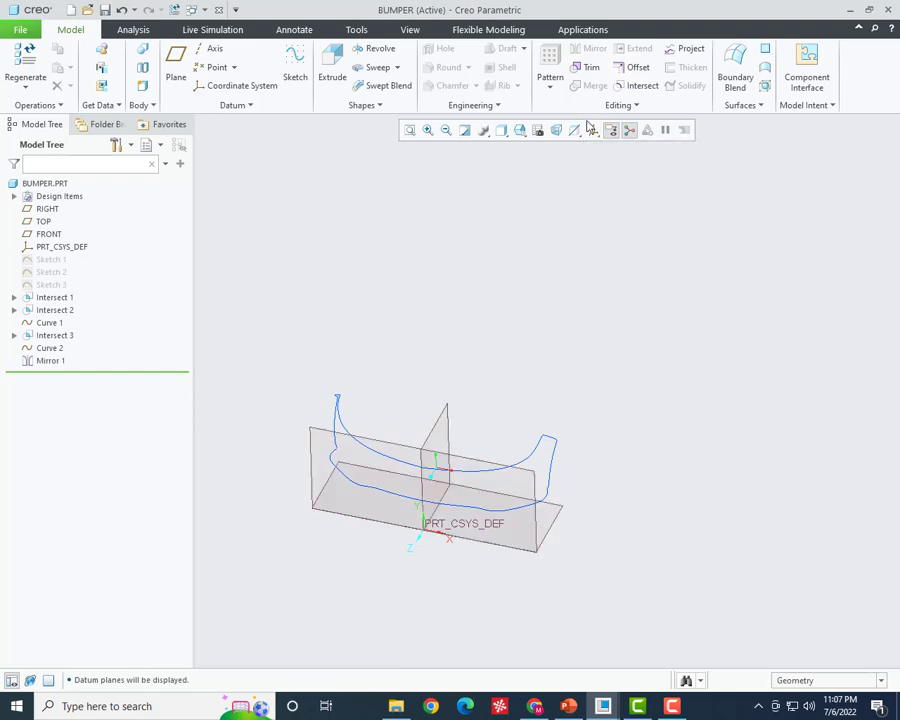
click(590, 130)
click(592, 147)
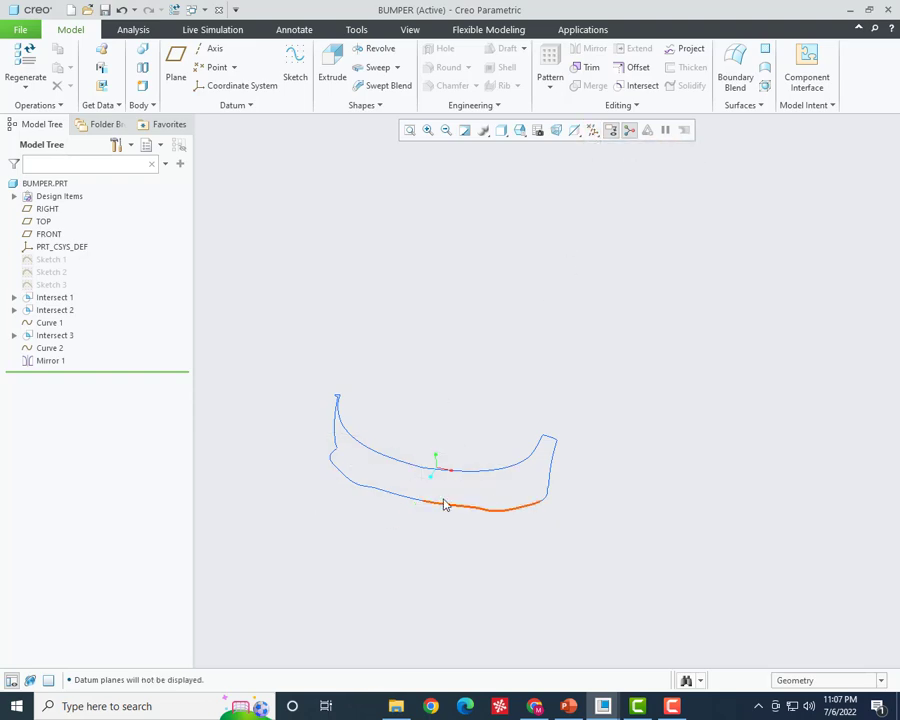
- Start a Boundary Blend surface from a near-frontal view of the curves
middle_drag(445, 505, 437, 468)
mouse_move(447, 421)
middle_down()
mouse_move(564, 430)
mouse_move(684, 352)
middle_up()
scroll(684, 352, up, 3)
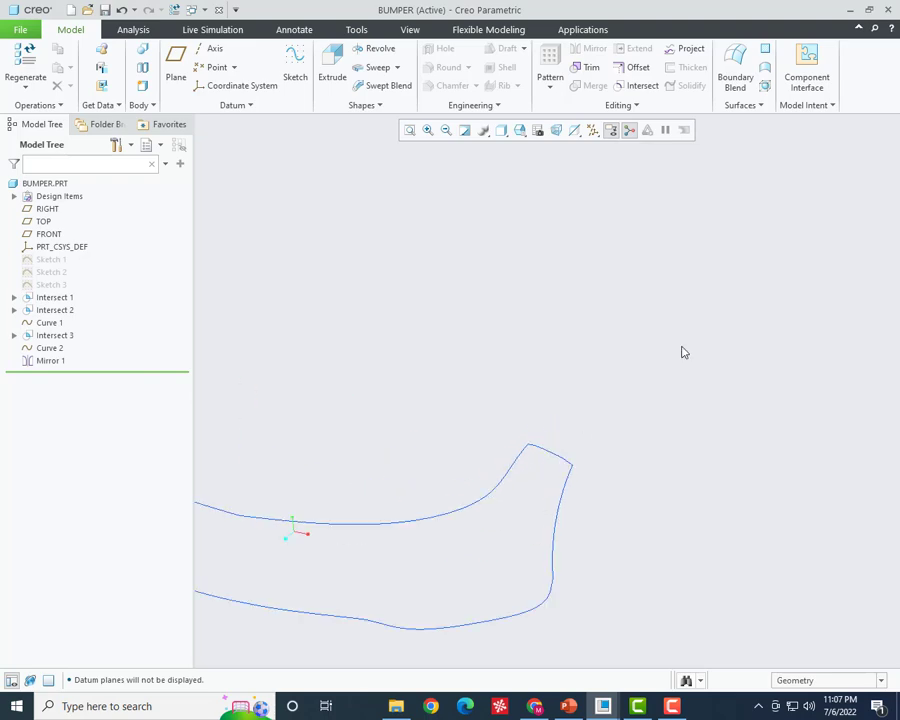
click(737, 62)
- Pick the upper and lower bumper curve chains as first-direction boundaries
mouse_move(661, 283)
middle_down()
mouse_move(566, 412)
mouse_move(566, 385)
middle_up()
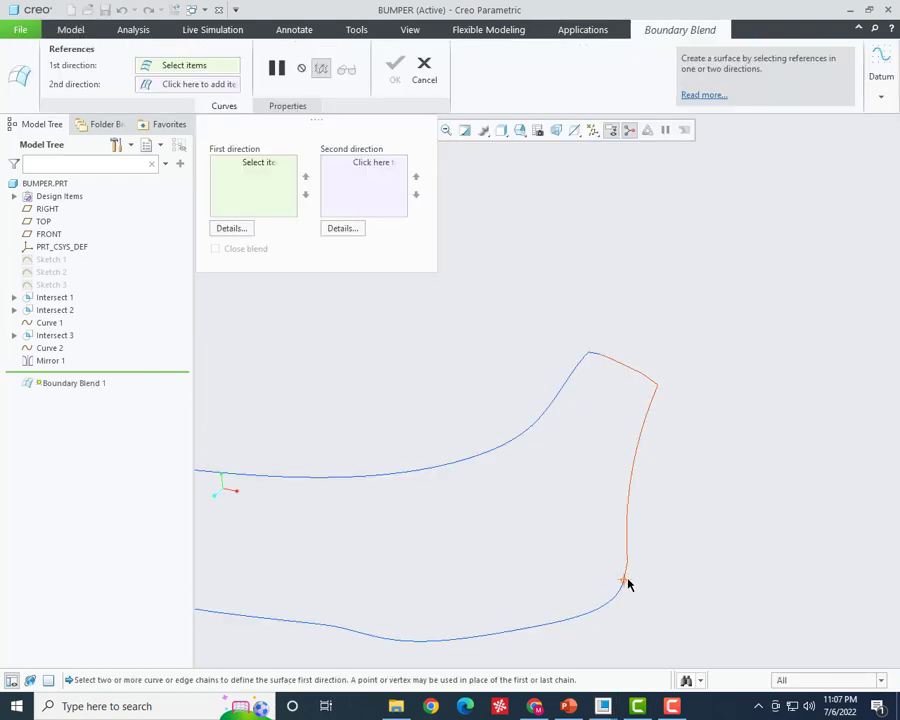
mouse_move(580, 594)
middle_down()
mouse_move(654, 578)
mouse_move(592, 526)
mouse_move(606, 539)
mouse_move(586, 480)
middle_up()
click(585, 480)
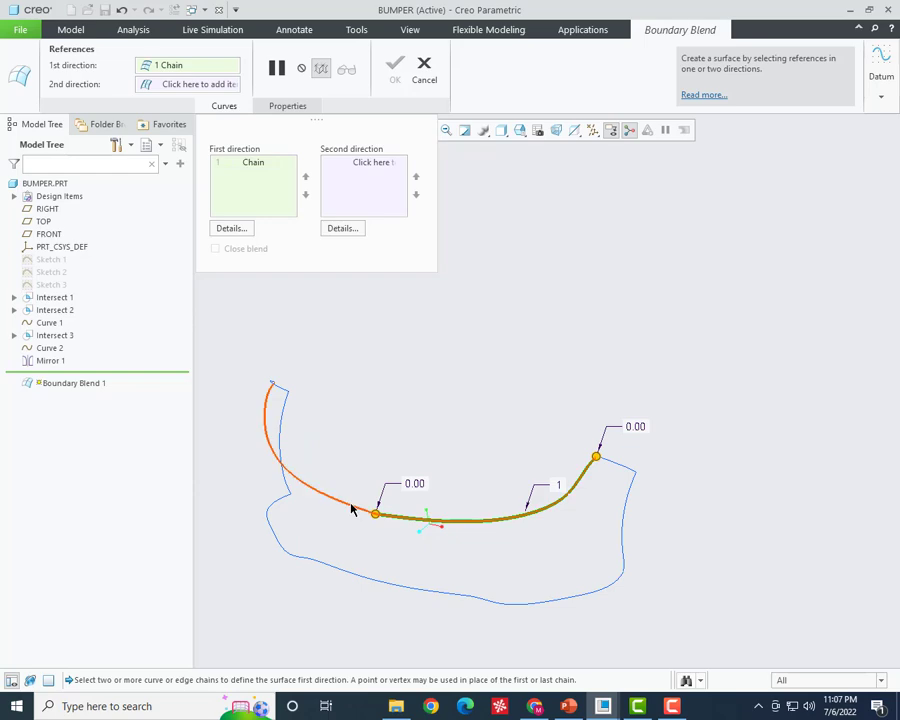
shift+click(351, 509)
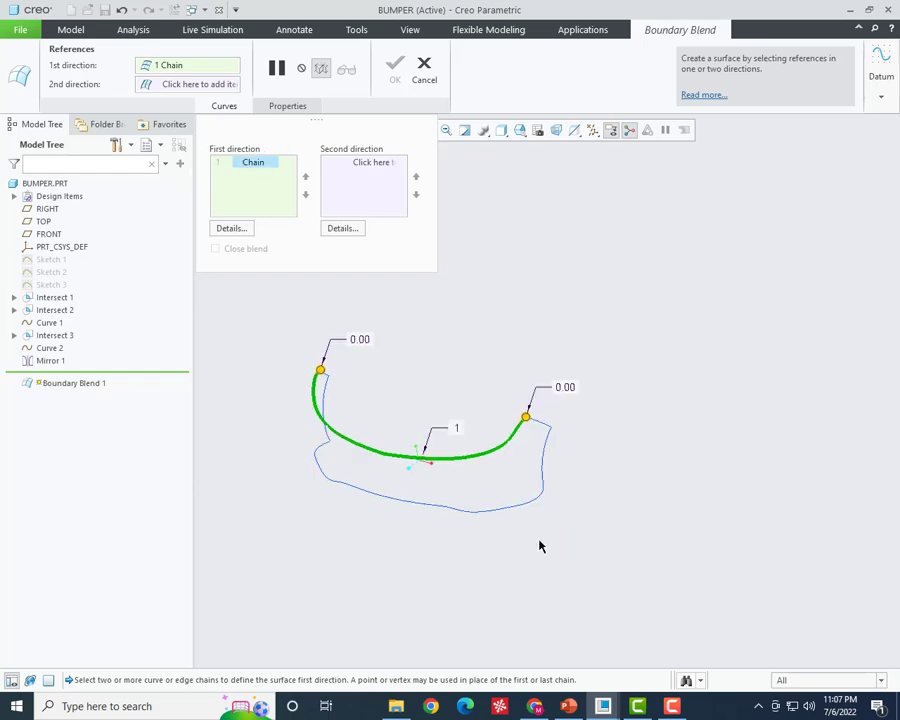
scroll(528, 530, down, 3)
ctrl+click(544, 512)
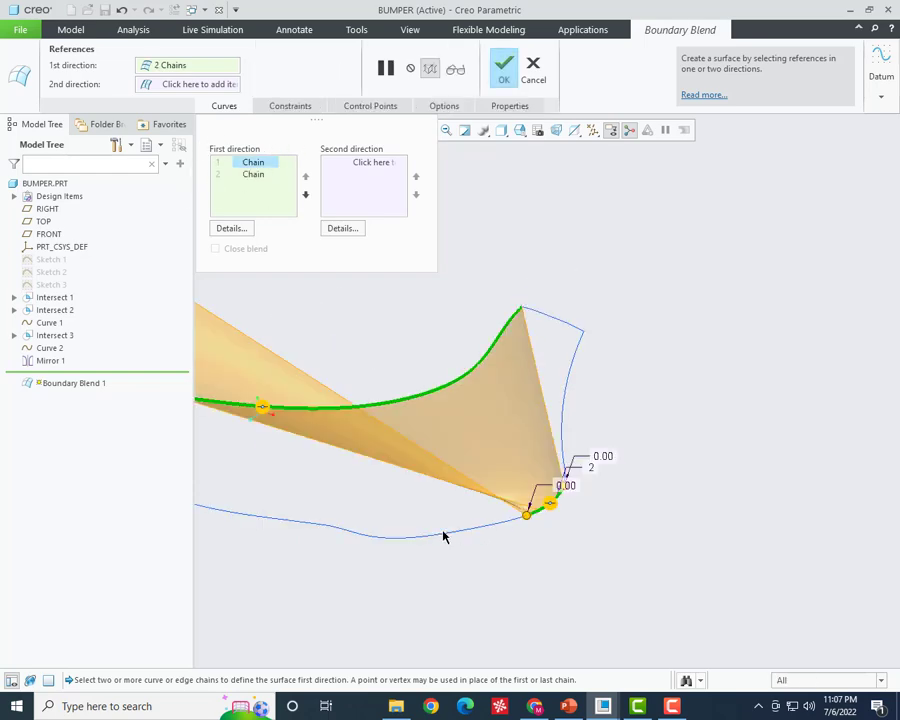
shift+click(505, 527)
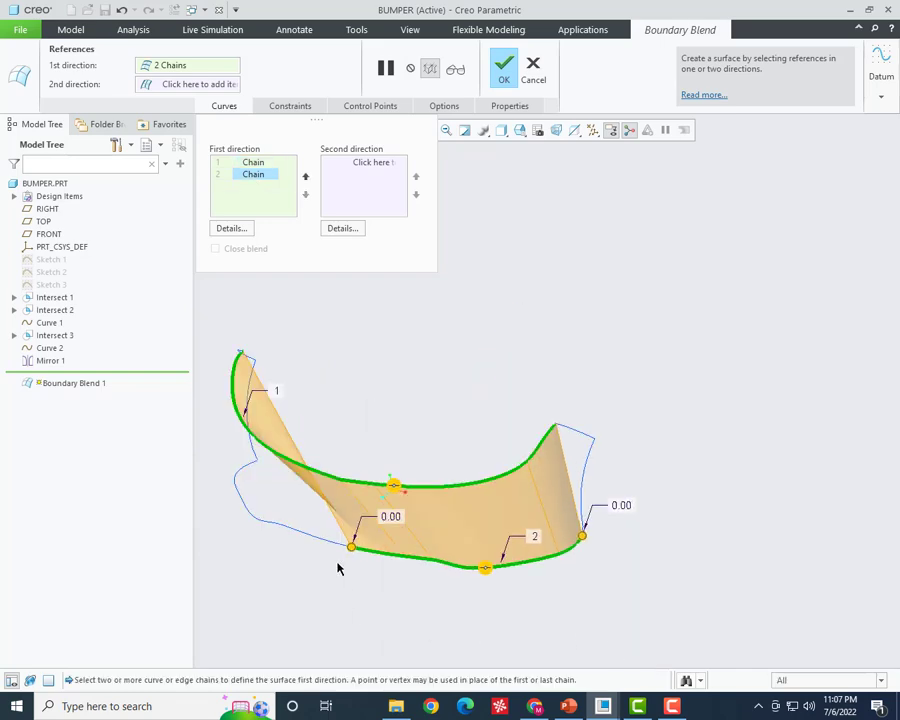
shift+click(341, 548)
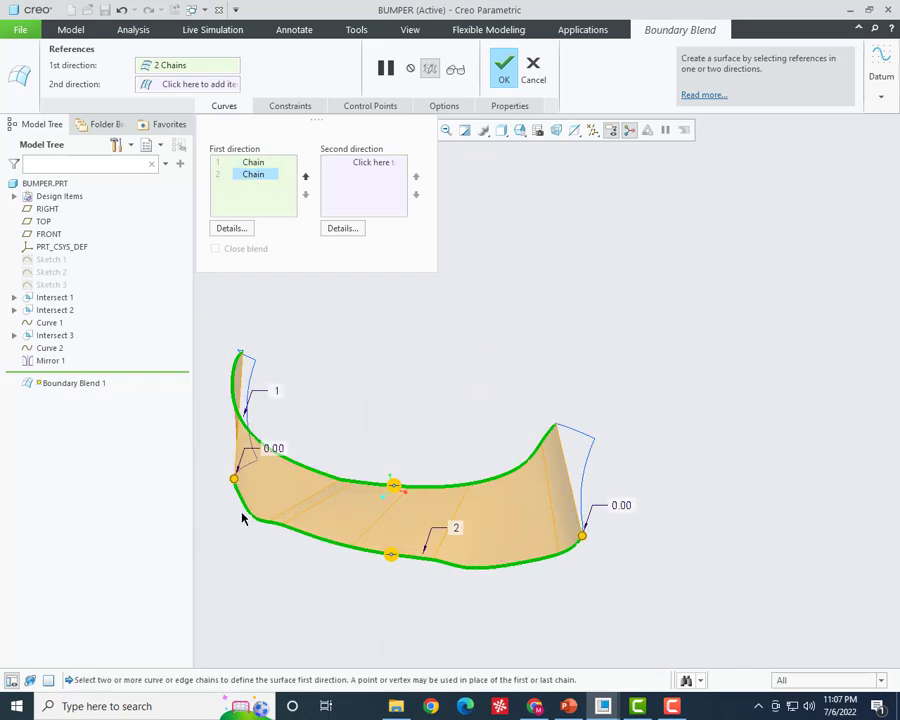
middle_drag(329, 527, 278, 482)
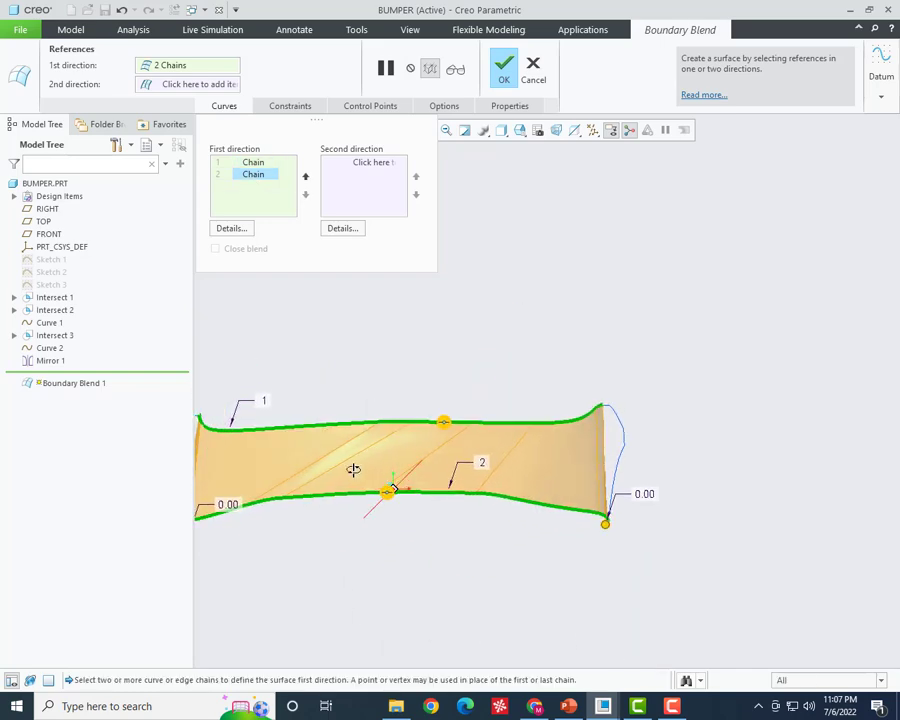
- Add the right and left end curves as second-direction chains, then open their context menu
click(381, 170)
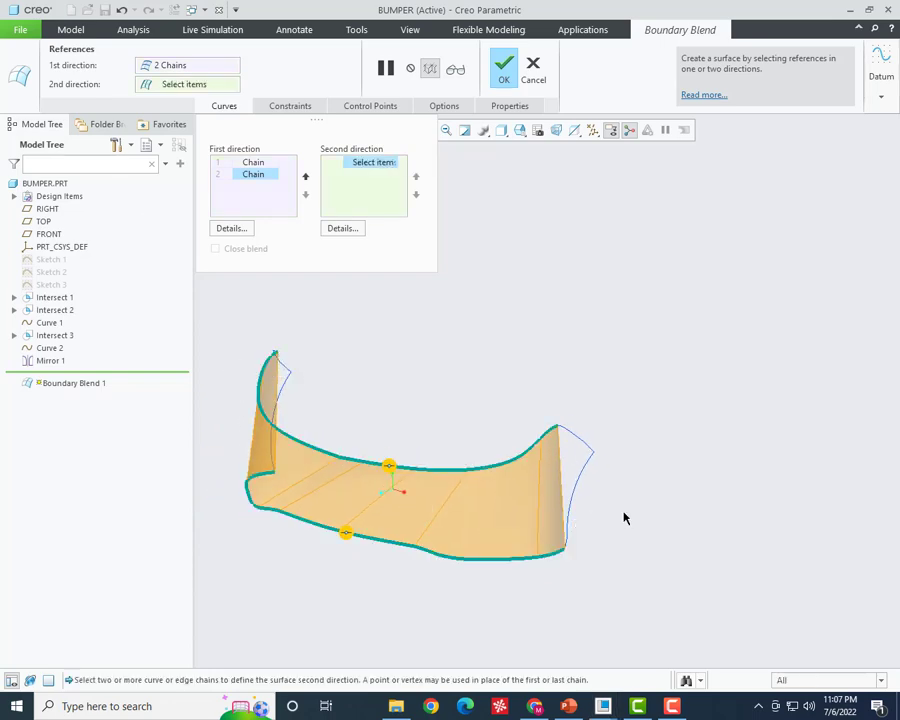
scroll(563, 428, down, 5)
click(576, 440)
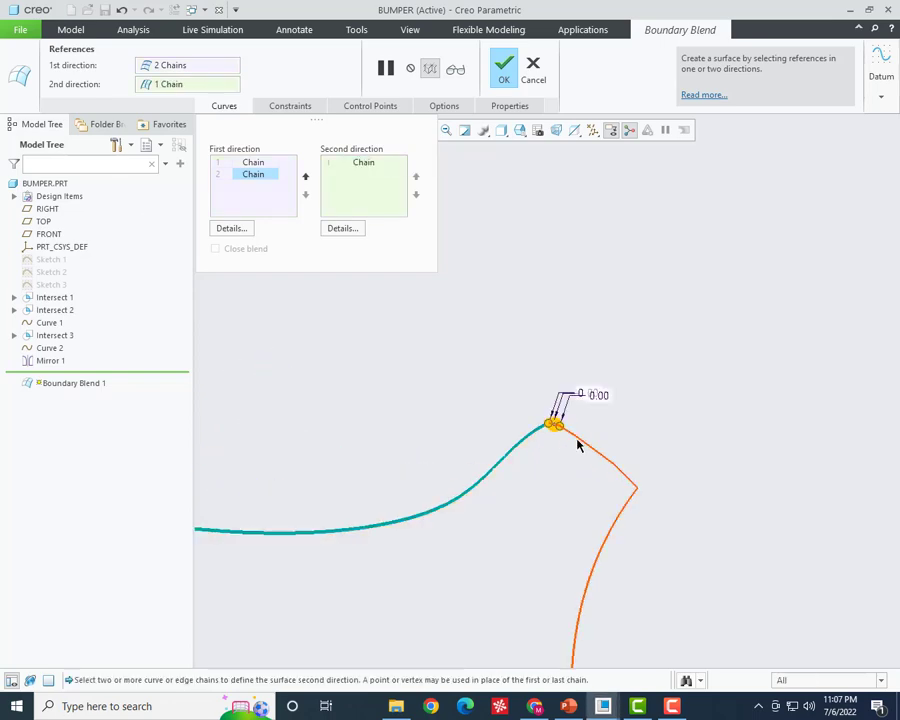
scroll(600, 450, up, 5)
mouse_move(620, 516)
middle_down()
mouse_move(576, 528)
mouse_move(300, 413)
middle_up()
scroll(320, 390, down, 3)
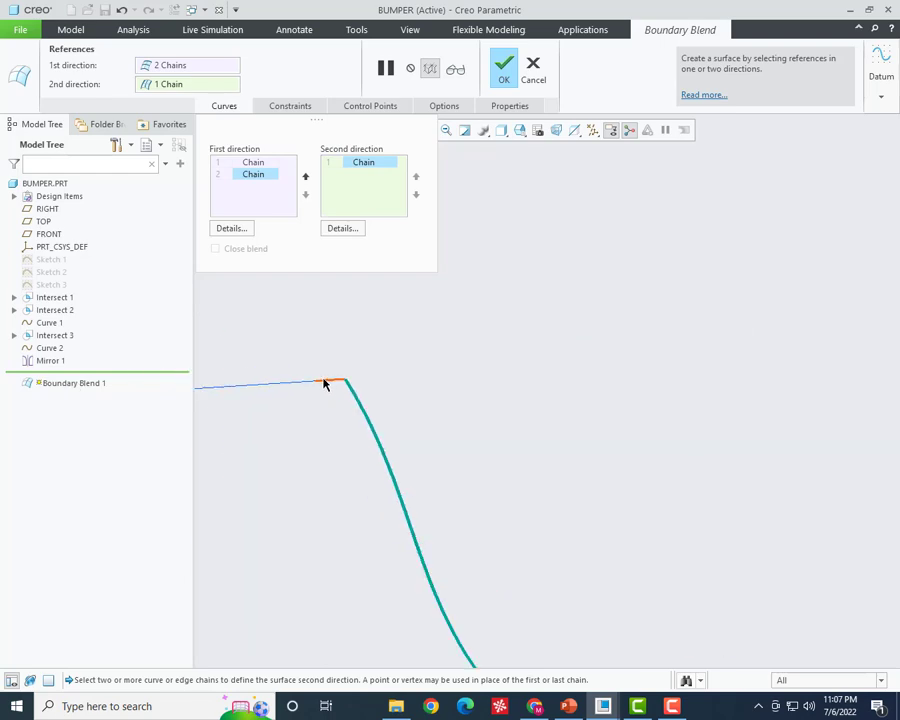
ctrl+click(323, 383)
scroll(340, 386, up, 5)
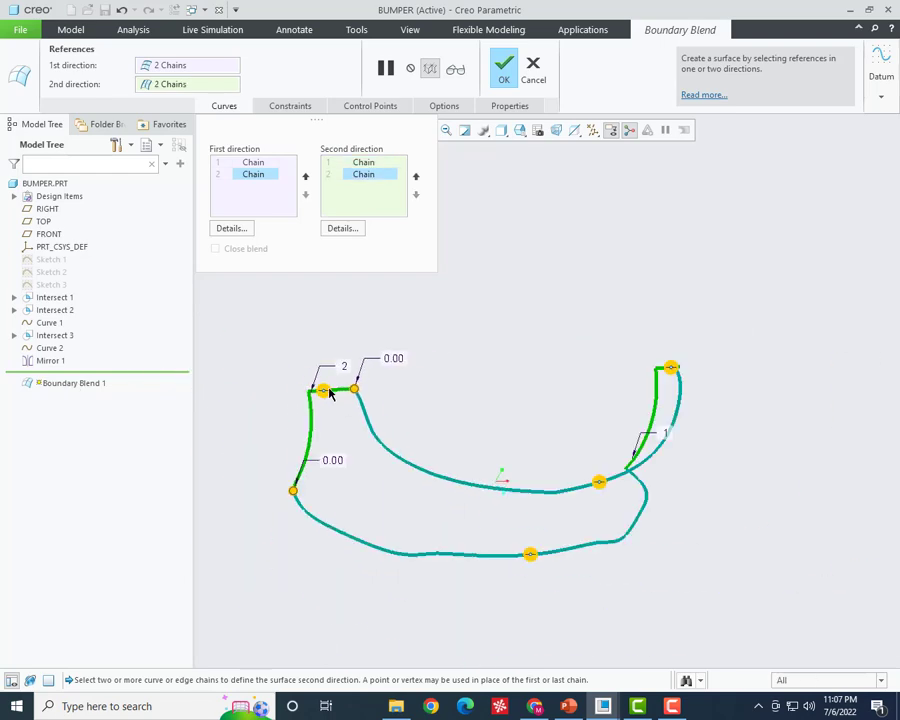
middle_drag(340, 386, 213, 371)
scroll(720, 414, down, 3)
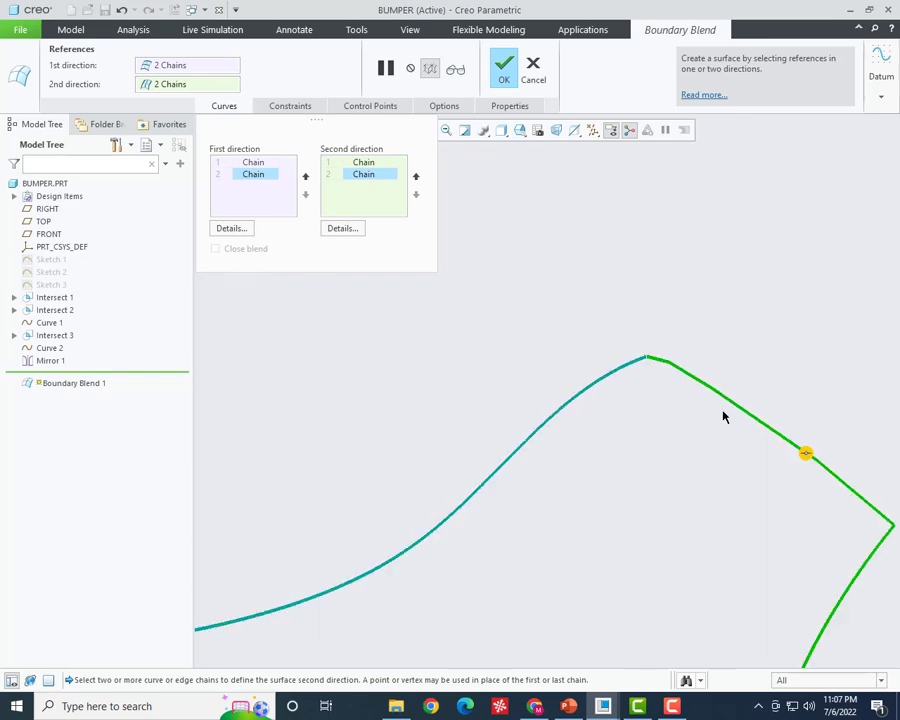
scroll(656, 372, down, 2)
scroll(633, 373, down, 1)
scroll(633, 373, up, 3)
mouse_move(629, 370)
middle_down()
mouse_move(657, 426)
mouse_move(662, 399)
mouse_move(684, 395)
middle_up()
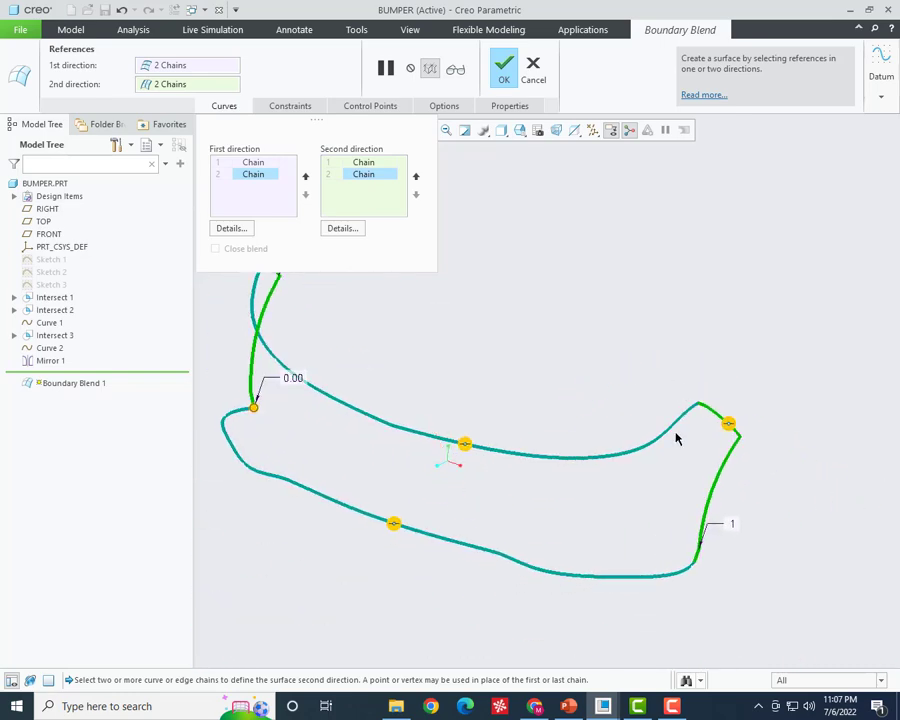
scroll(712, 398, down, 2)
scroll(716, 390, down, 1)
scroll(652, 374, down, 1)
scroll(612, 364, down, 1)
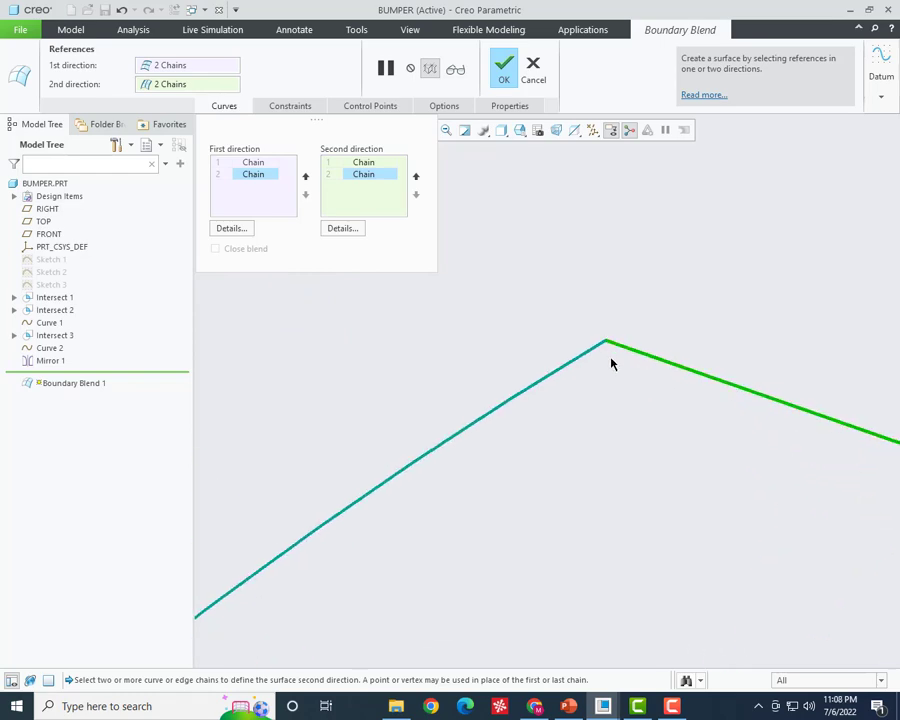
scroll(650, 368, up, 1)
scroll(700, 385, up, 2)
scroll(695, 396, down, 3)
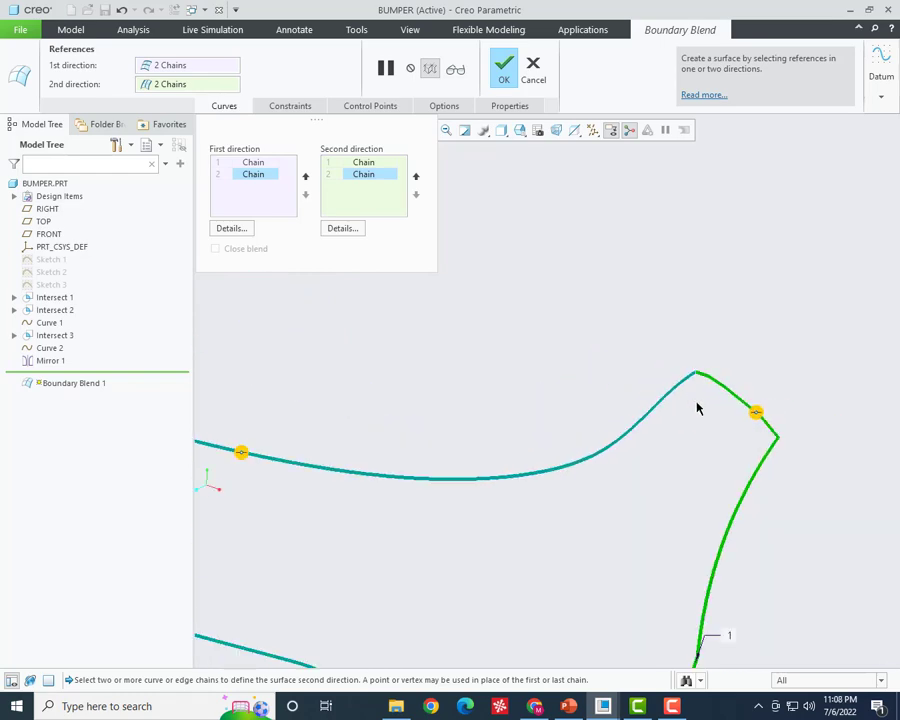
scroll(698, 408, up, 3)
scroll(717, 400, down, 1)
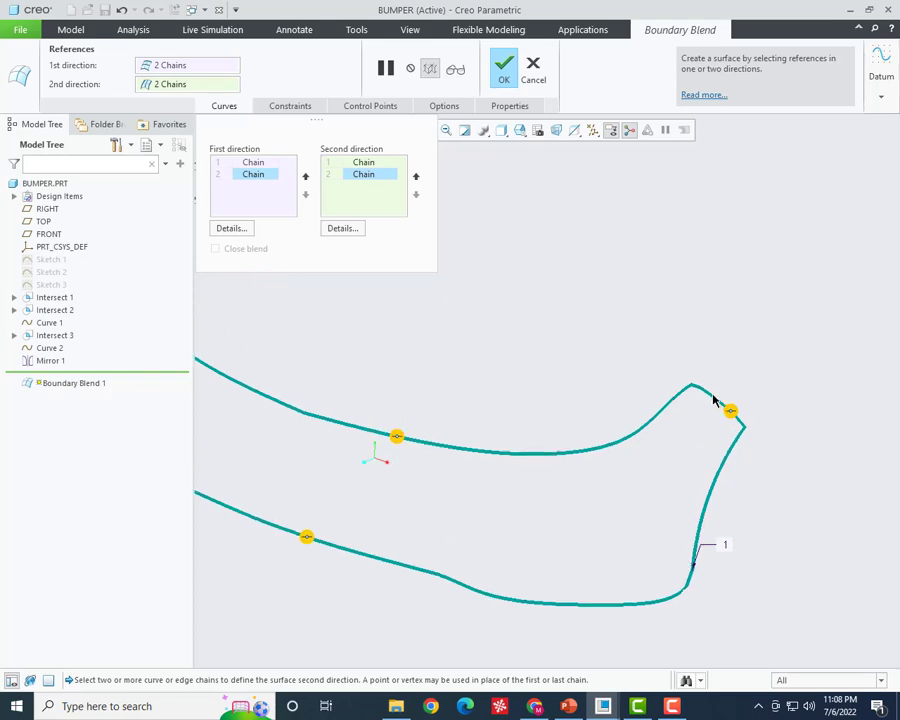
right_click(366, 174)
- Clear the old second-direction chains and reactivate the first-direction collector
click(405, 192)
middle_drag(534, 280, 733, 420)
scroll(733, 420, down, 3)
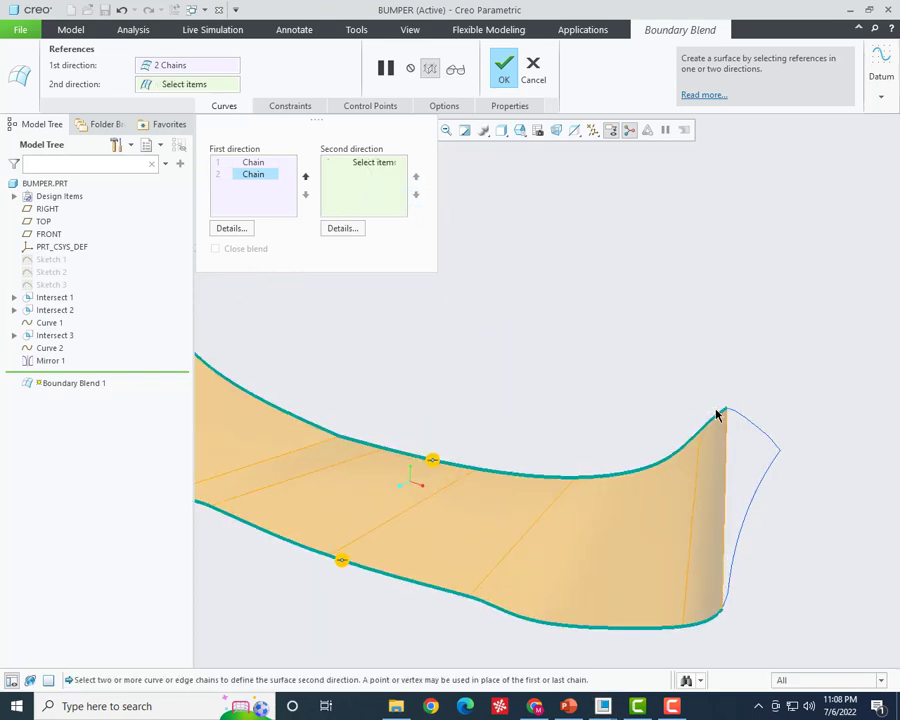
click(250, 162)
scroll(712, 416, down, 2)
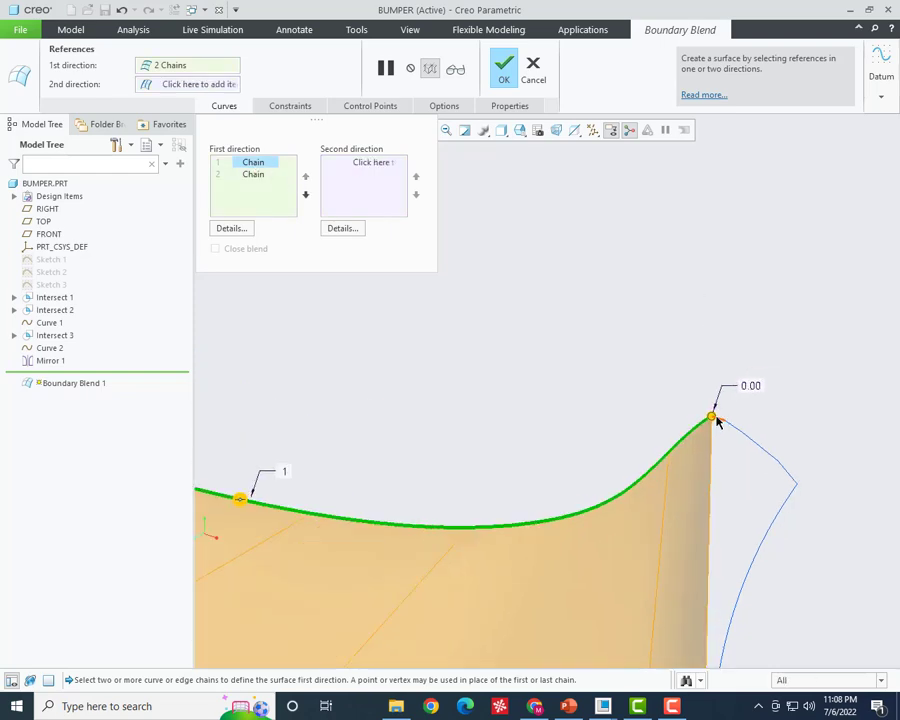
scroll(716, 422, down, 2)
scroll(704, 374, up, 1)
scroll(708, 374, up, 2)
scroll(706, 376, up, 2)
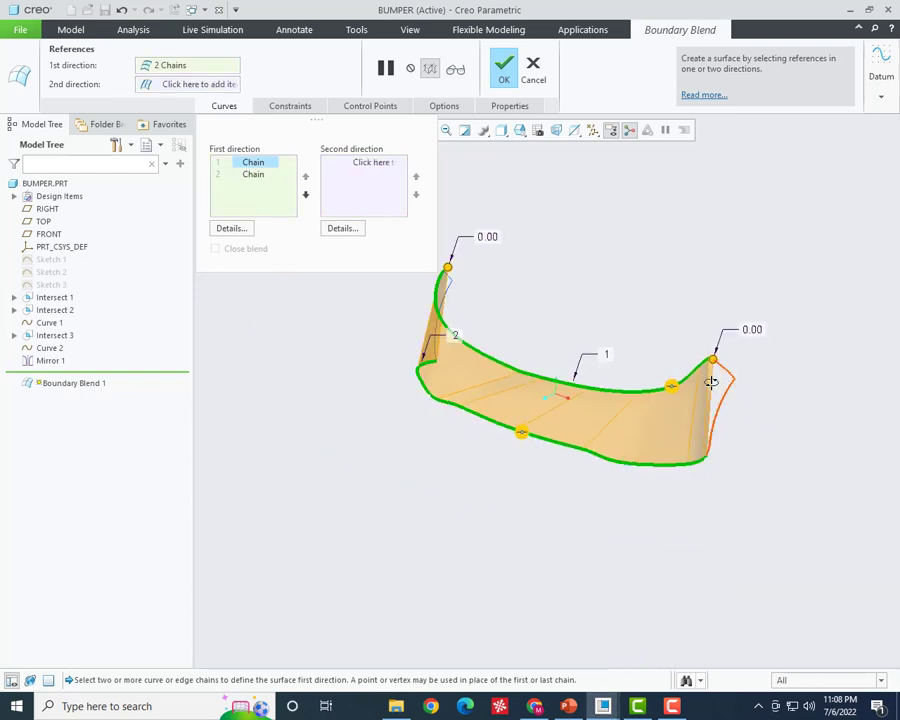
scroll(702, 385, up, 1)
mouse_move(702, 385)
middle_down()
mouse_move(786, 372)
mouse_move(653, 372)
middle_up()
scroll(490, 312, down, 2)
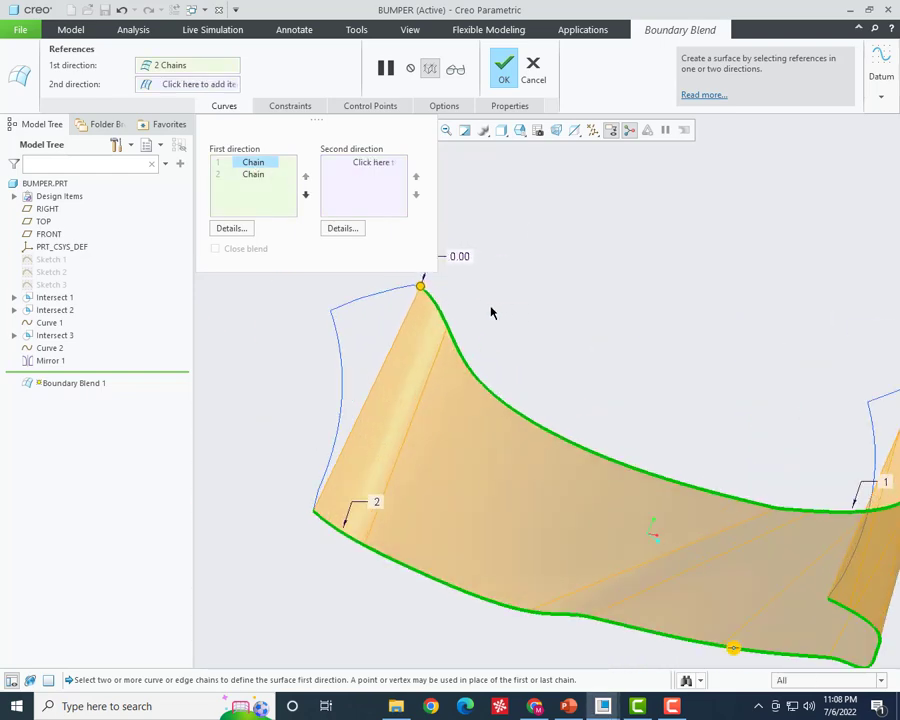
scroll(481, 313, down, 2)
scroll(552, 292, up, 5)
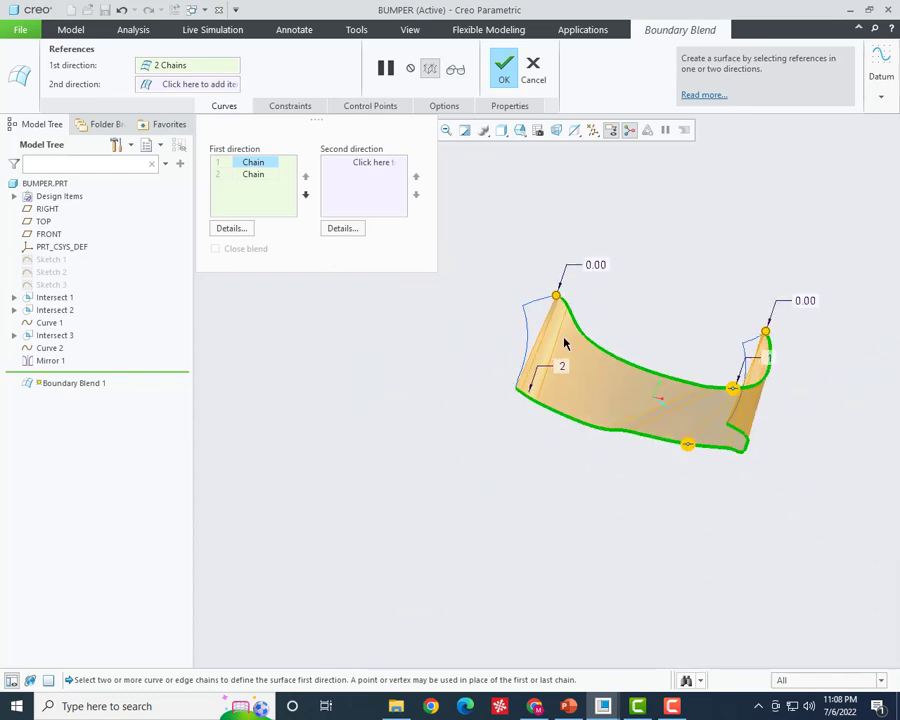
mouse_move(552, 292)
middle_down()
mouse_move(496, 344)
mouse_move(469, 334)
middle_up()
- Set the right and left side edges as the blend's second-direction curves
click(357, 180)
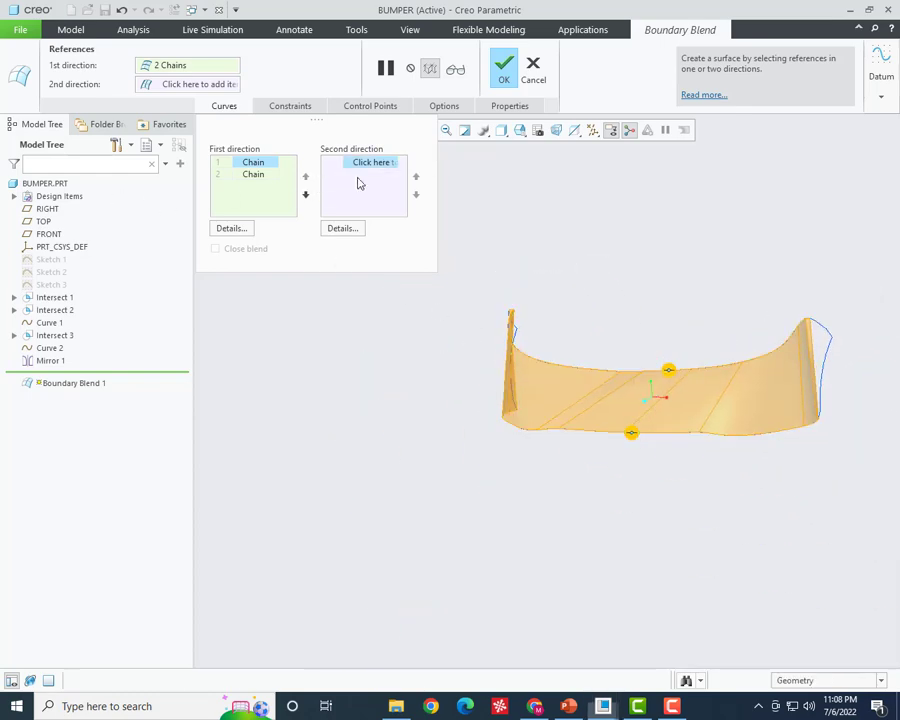
scroll(626, 376, up, 3)
scroll(670, 328, down, 4)
click(660, 325)
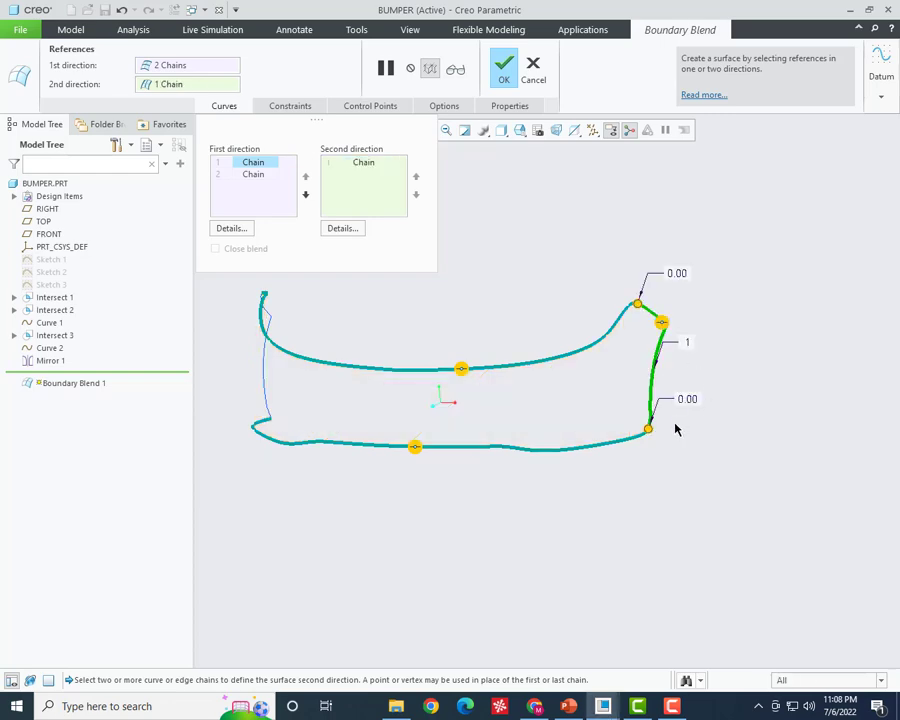
scroll(668, 425, up, 3)
scroll(600, 430, up, 1)
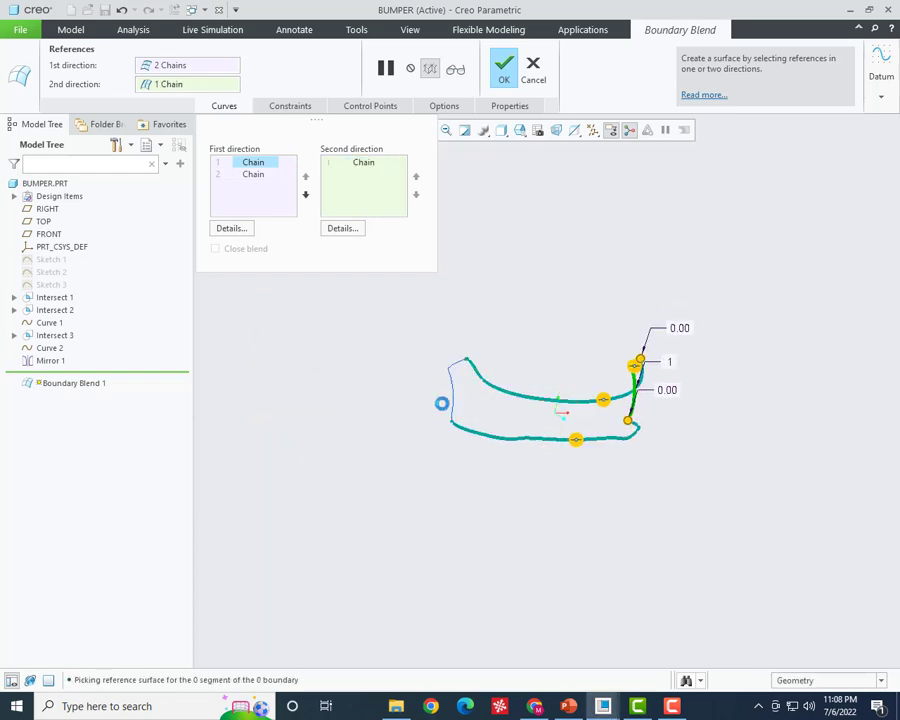
ctrl+click(452, 400)
scroll(474, 406, down, 4)
scroll(410, 472, down, 2)
scroll(388, 458, up, 2)
scroll(388, 458, up, 3)
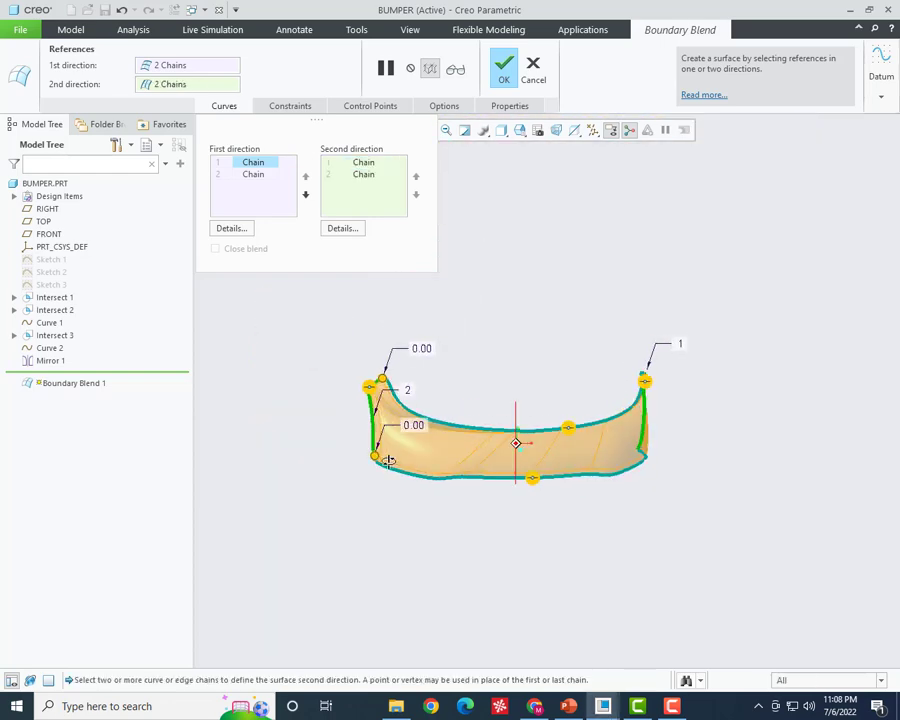
mouse_move(390, 457)
middle_down()
mouse_move(350, 438)
mouse_move(425, 137)
middle_up()
- Complete Boundary Blend 1 and inspect the finished bumper surface
click(455, 71)
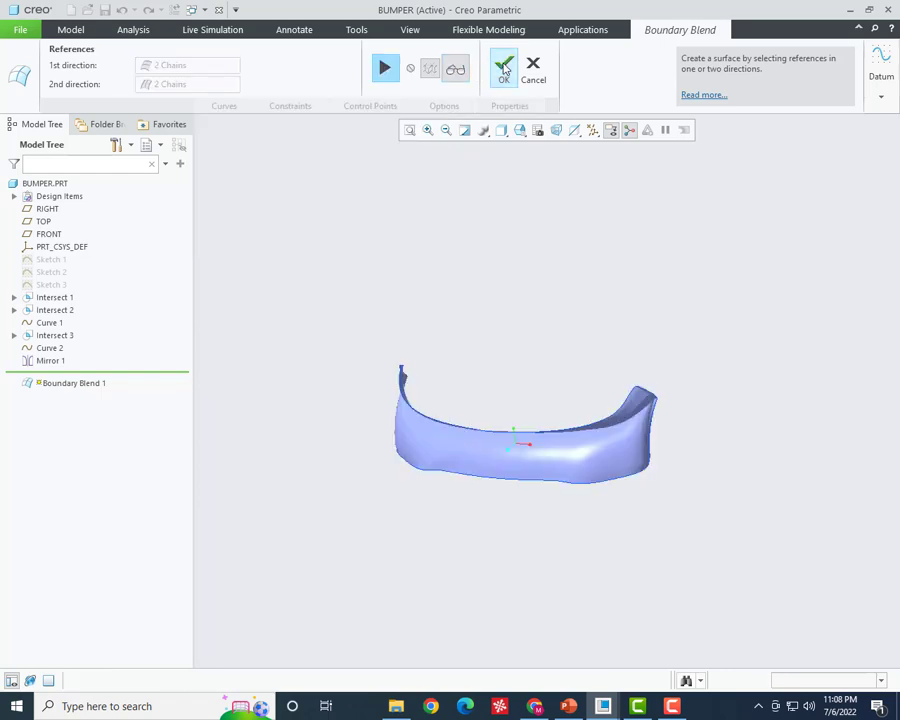
click(503, 70)
mouse_move(556, 294)
middle_down()
mouse_move(574, 326)
mouse_move(591, 301)
mouse_move(647, 279)
mouse_move(471, 337)
mouse_move(494, 333)
mouse_move(500, 358)
mouse_move(434, 420)
mouse_move(420, 420)
mouse_move(556, 281)
mouse_move(564, 215)
mouse_move(608, 238)
mouse_move(645, 193)
mouse_move(531, 264)
mouse_move(538, 235)
mouse_move(482, 255)
mouse_move(530, 265)
mouse_move(677, 333)
mouse_move(727, 316)
middle_up()
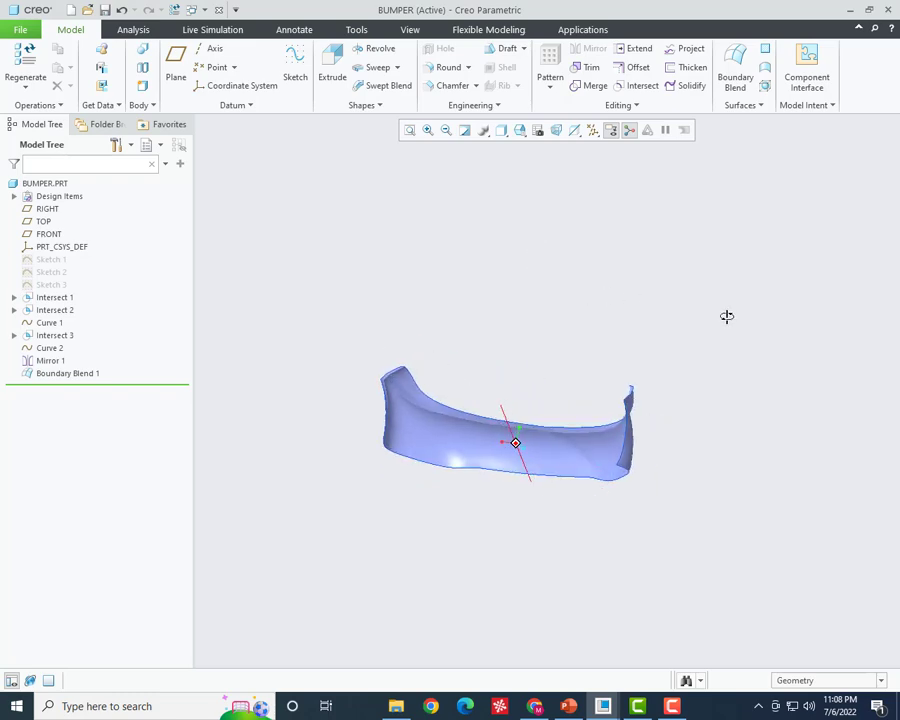
- Unhide Sketch 1, Sketch 2 and Sketch 3 so their curves show around the surface
click(671, 710)
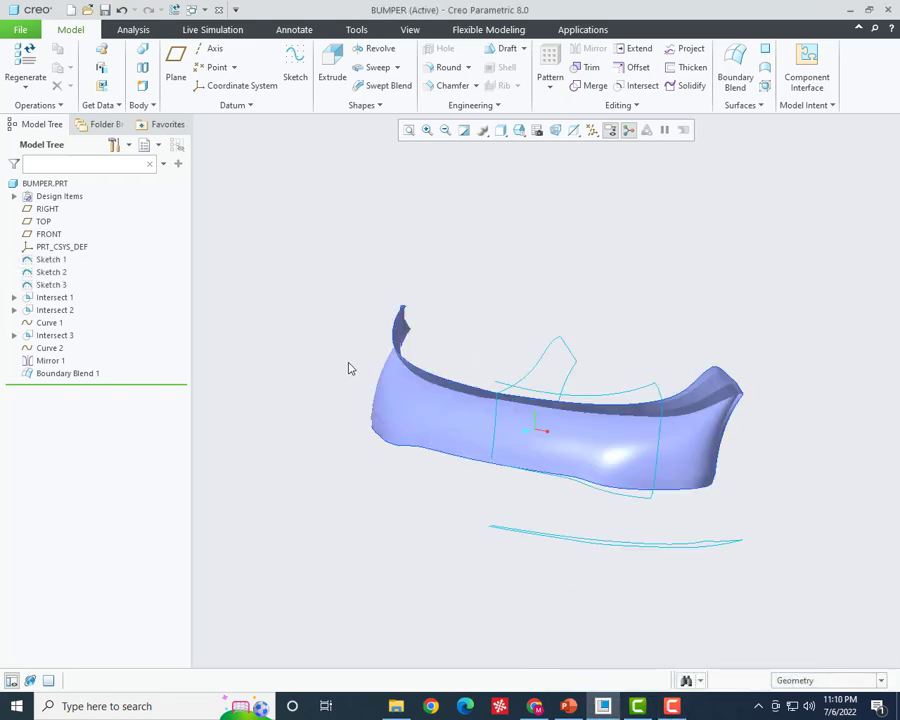
mouse_move(347, 366)
middle_down()
mouse_move(376, 412)
mouse_move(381, 381)
mouse_move(510, 374)
mouse_move(408, 410)
mouse_move(424, 414)
middle_up()
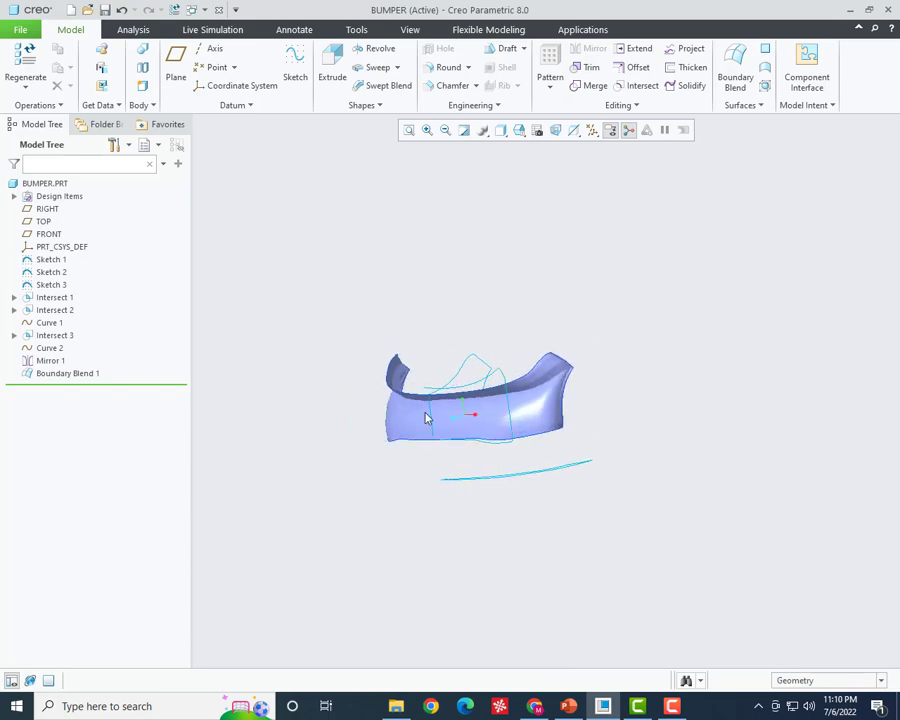
scroll(400, 380, up, 3)
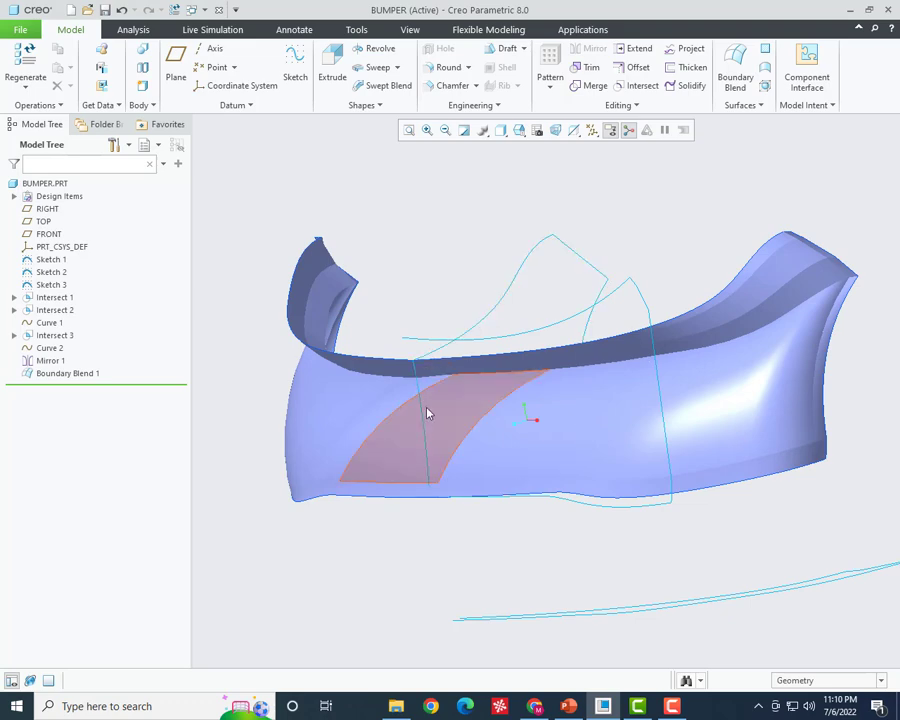
mouse_move(450, 441)
middle_down()
mouse_move(452, 449)
mouse_move(476, 428)
middle_up()
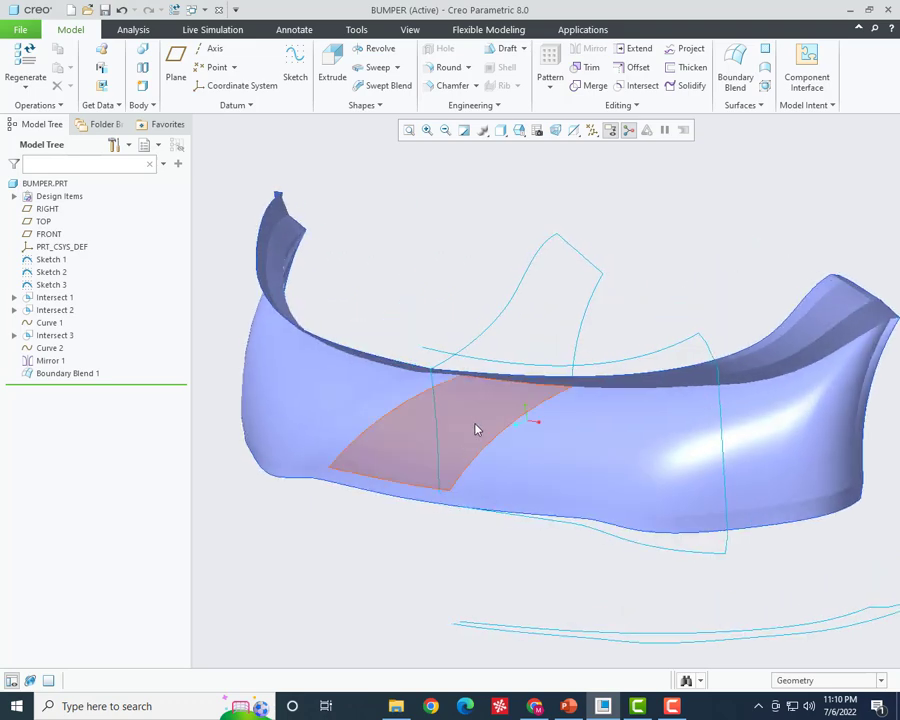
scroll(540, 408, down, 3)
- Reopen Boundary Blend 1 with Edit Definition
right_click(81, 376)
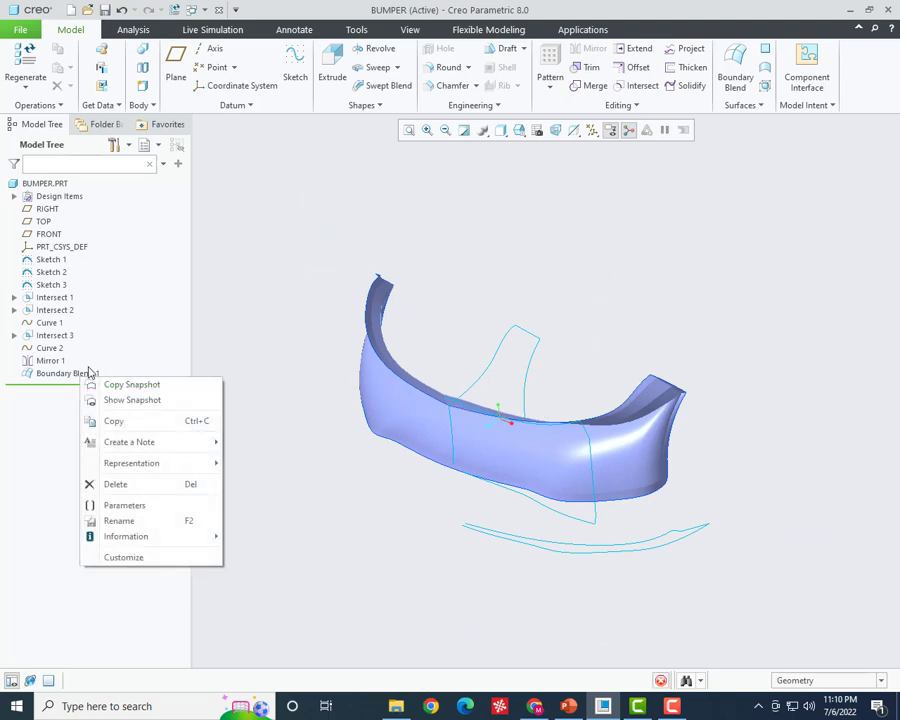
key(Escape)
middle_drag(384, 482, 380, 484)
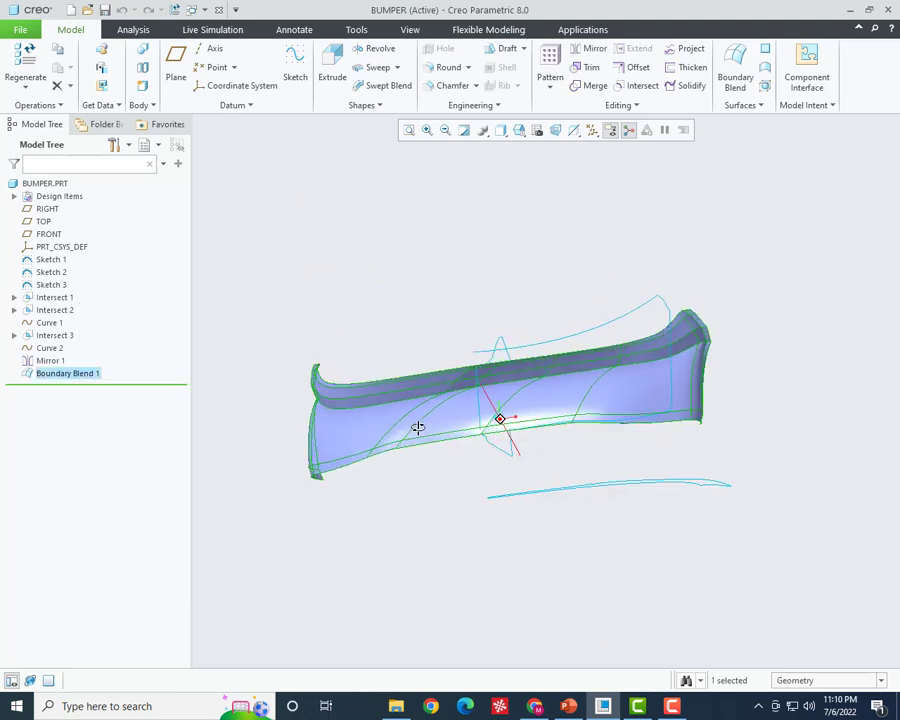
click(467, 452)
middle_drag(467, 452, 163, 413)
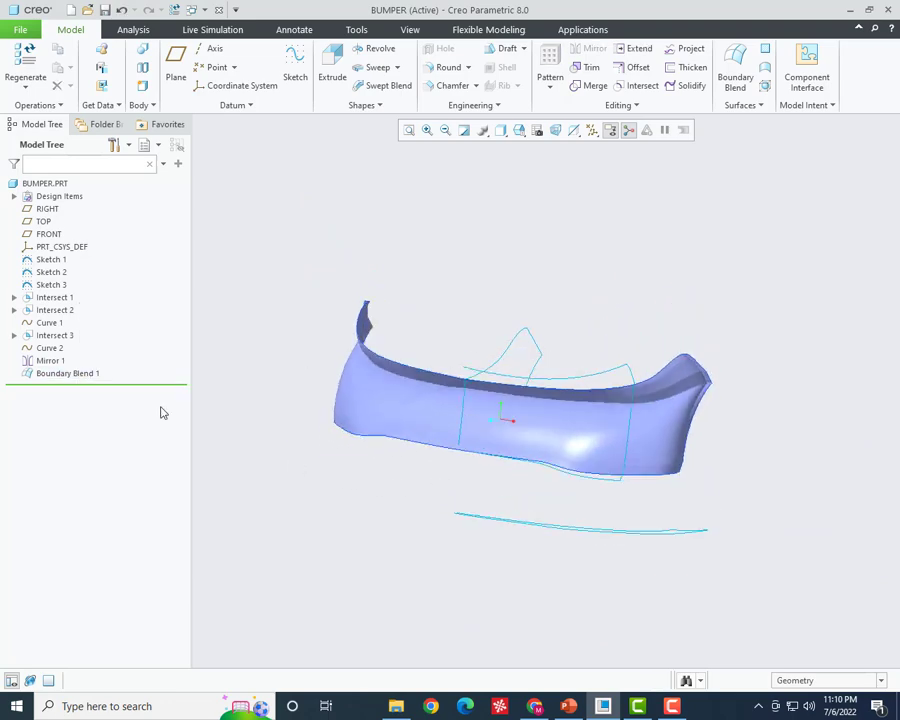
right_click(78, 377)
click(86, 313)
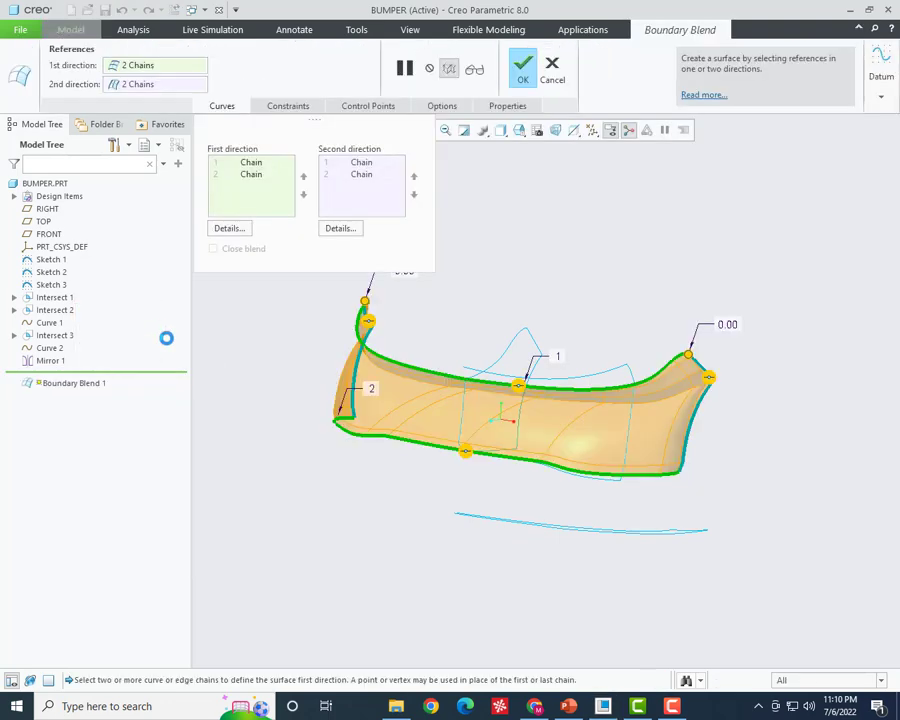
- Remove both existing second-direction chains from the blend
right_click(369, 176)
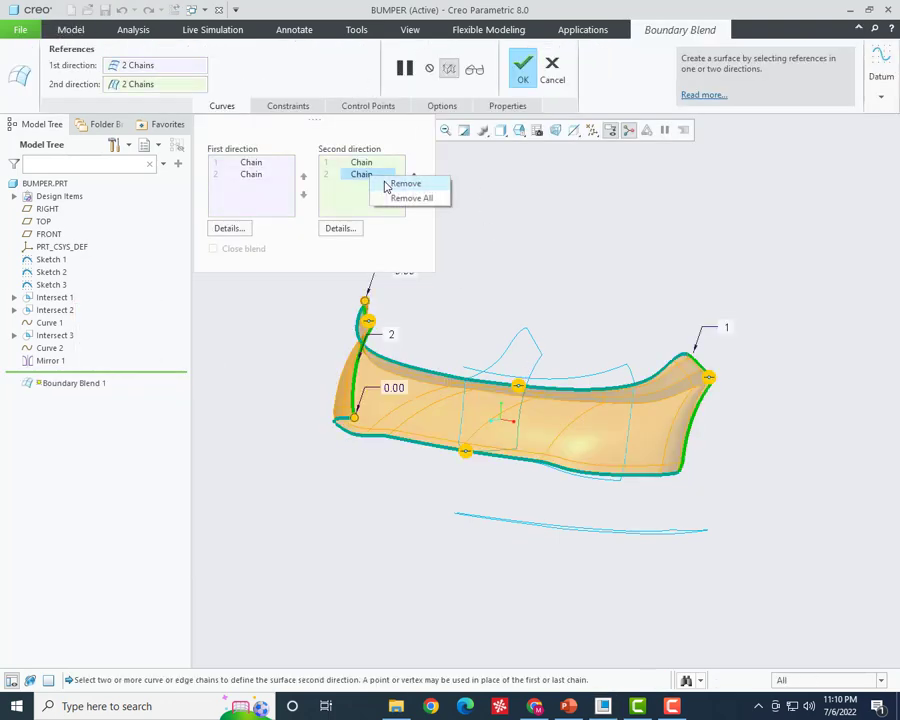
click(390, 182)
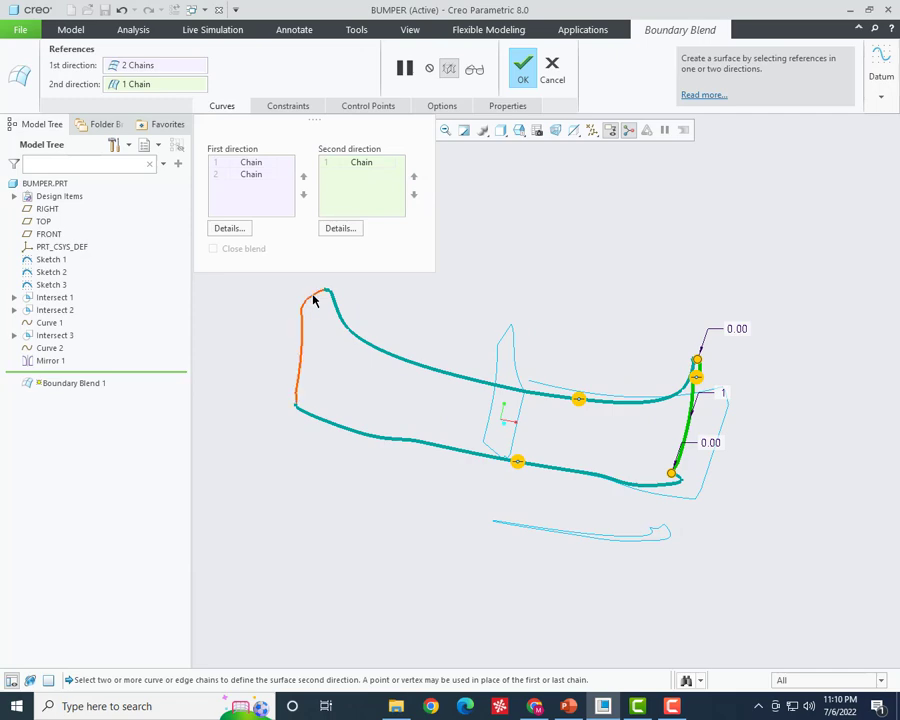
right_click(343, 163)
click(380, 168)
mouse_move(556, 316)
middle_down()
mouse_move(452, 302)
mouse_move(487, 330)
middle_up()
- Pick the right side edge and the middle sketch line as second-direction curves
click(610, 385)
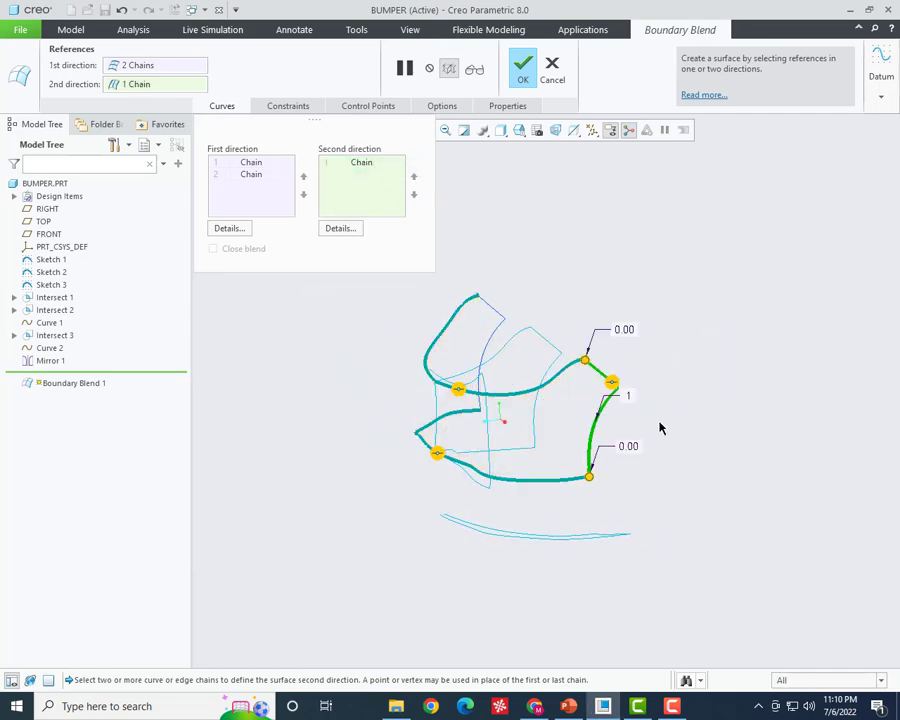
middle_drag(656, 424, 657, 446)
scroll(460, 414, up, 5)
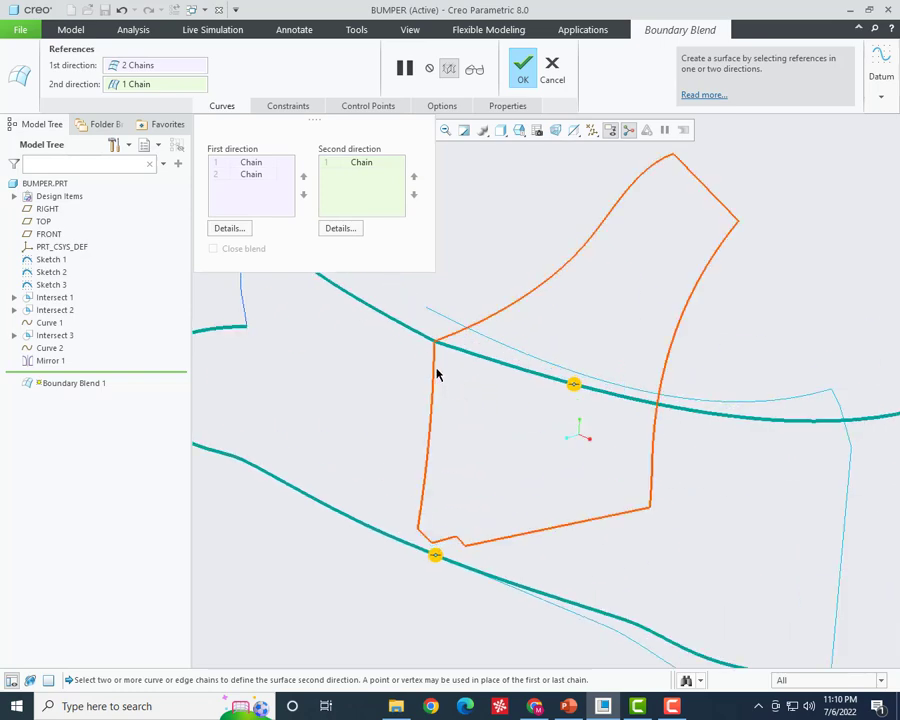
ctrl+click(434, 372)
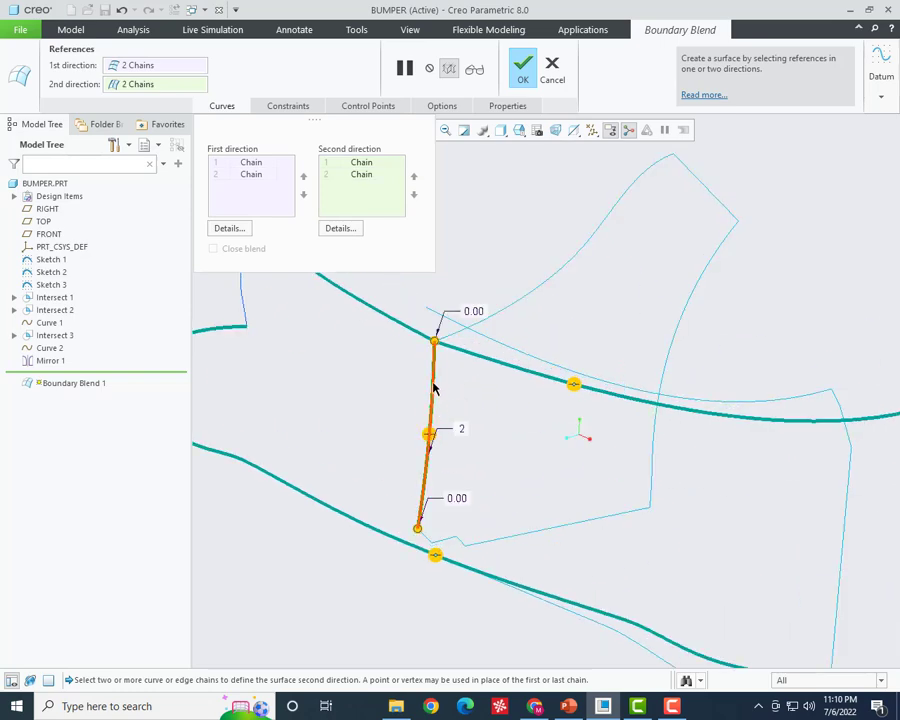
ctrl+click(434, 388)
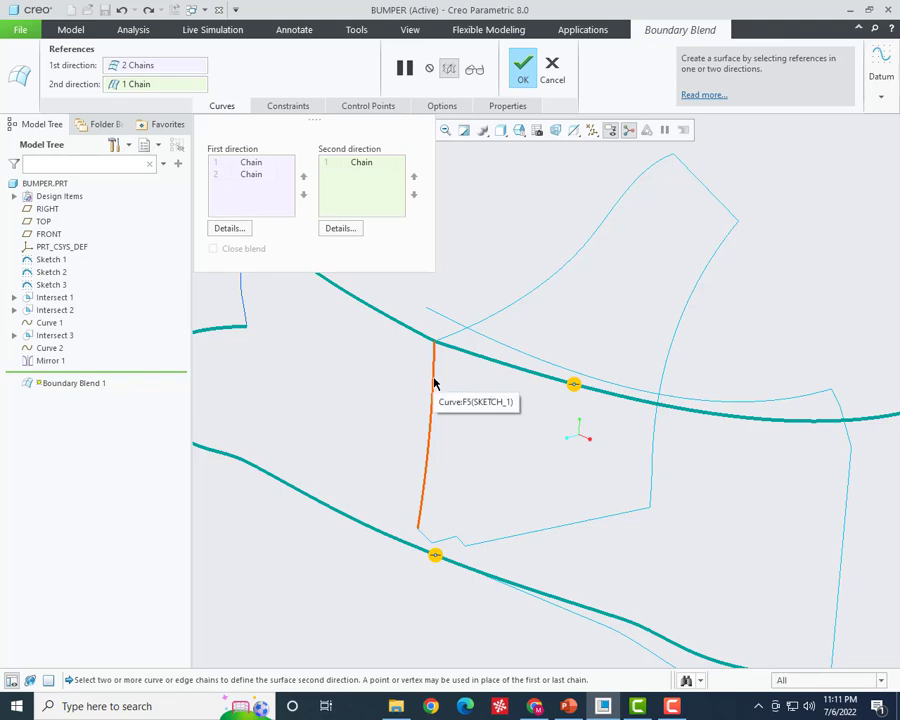
click(434, 383)
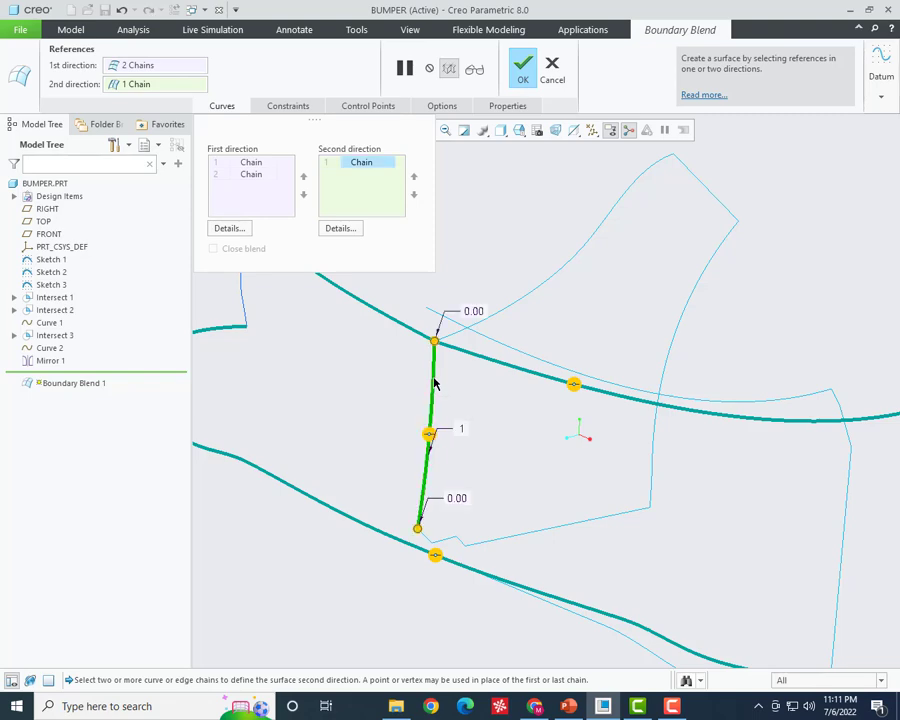
- Add the left side edge as the third second-direction chain
mouse_move(400, 564)
middle_down()
mouse_move(466, 411)
mouse_move(462, 490)
middle_up()
scroll(485, 477, down, 3)
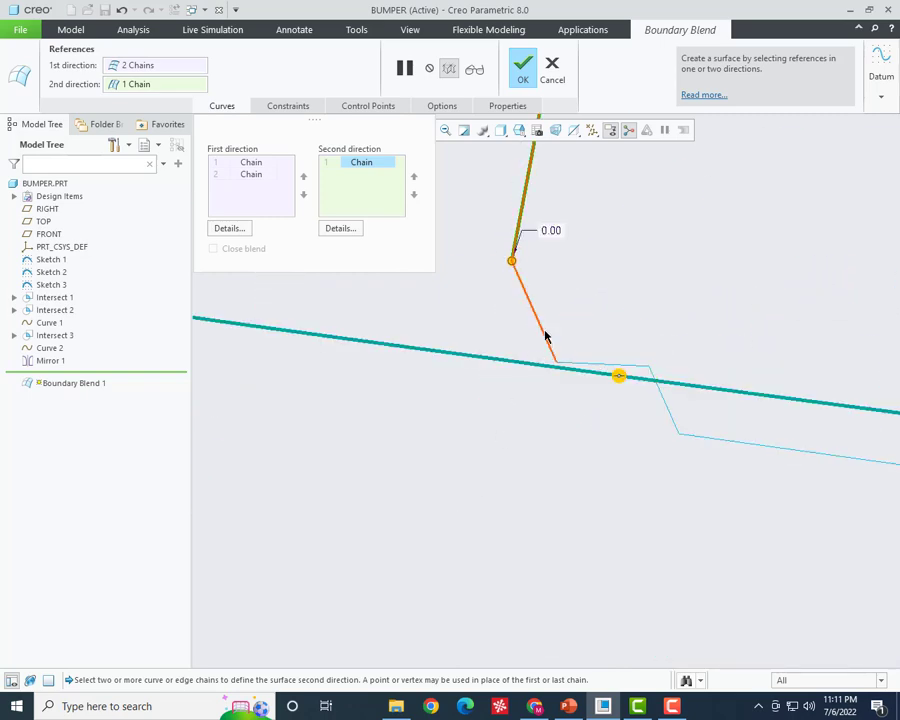
scroll(530, 431, up, 2)
scroll(526, 434, up, 2)
scroll(526, 438, up, 2)
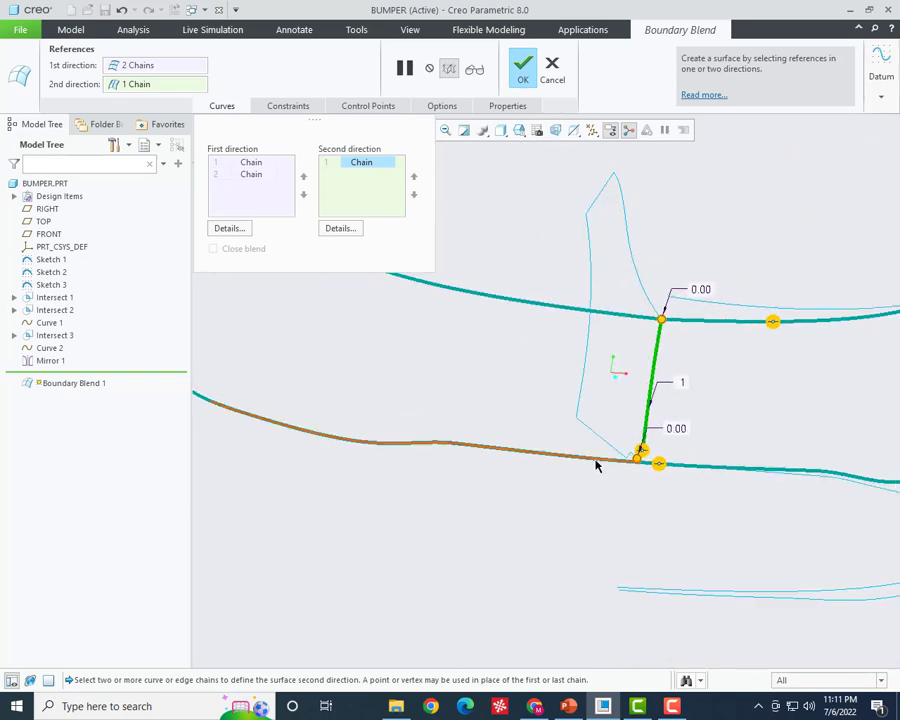
scroll(596, 466, up, 2)
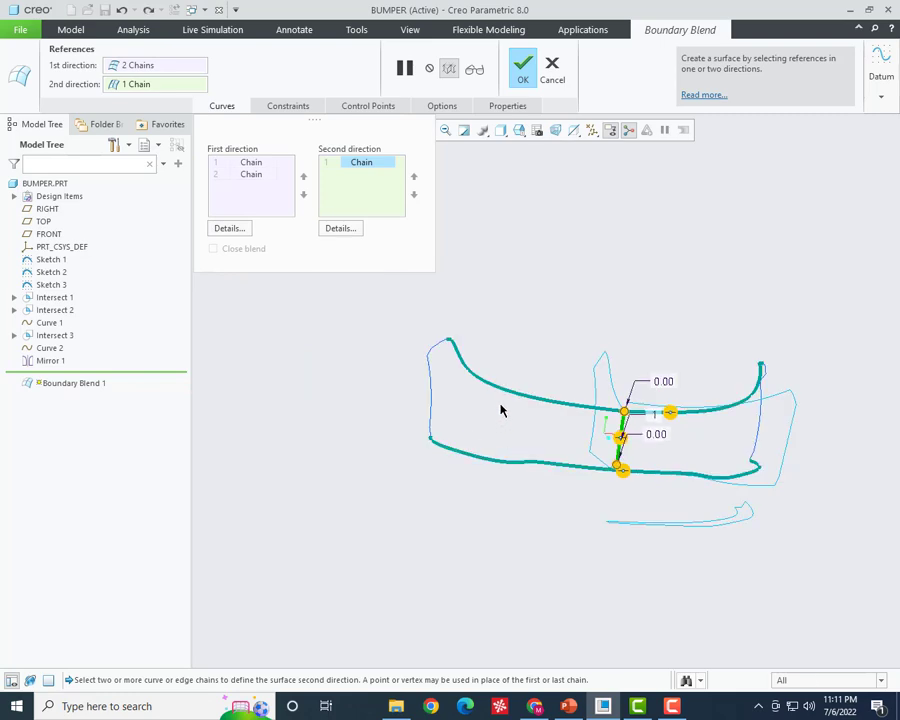
middle_drag(501, 410, 546, 443)
scroll(594, 416, down, 3)
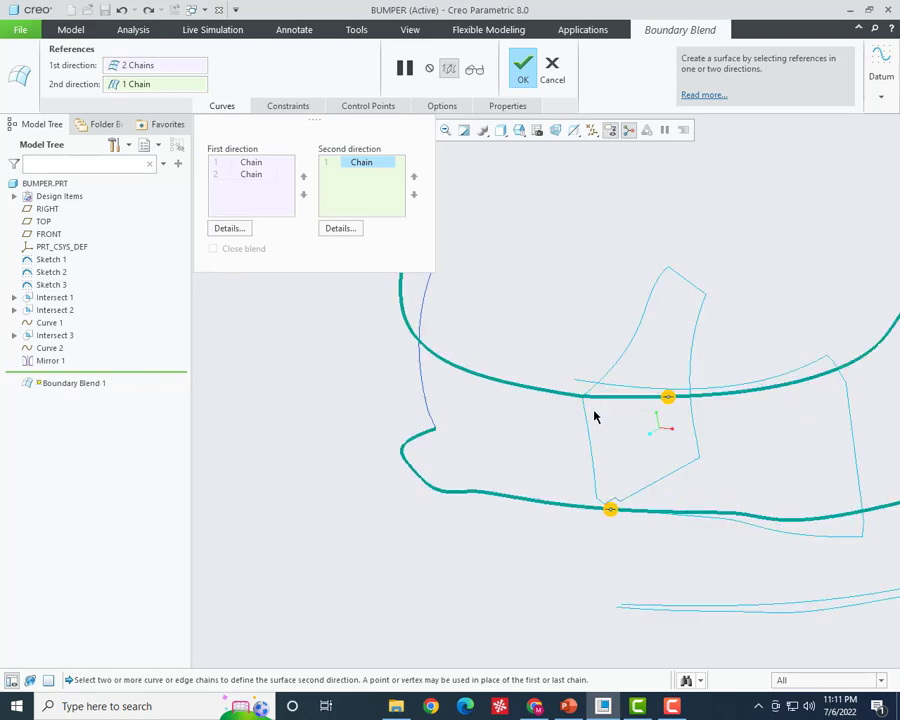
click(587, 425)
scroll(614, 485, down, 3)
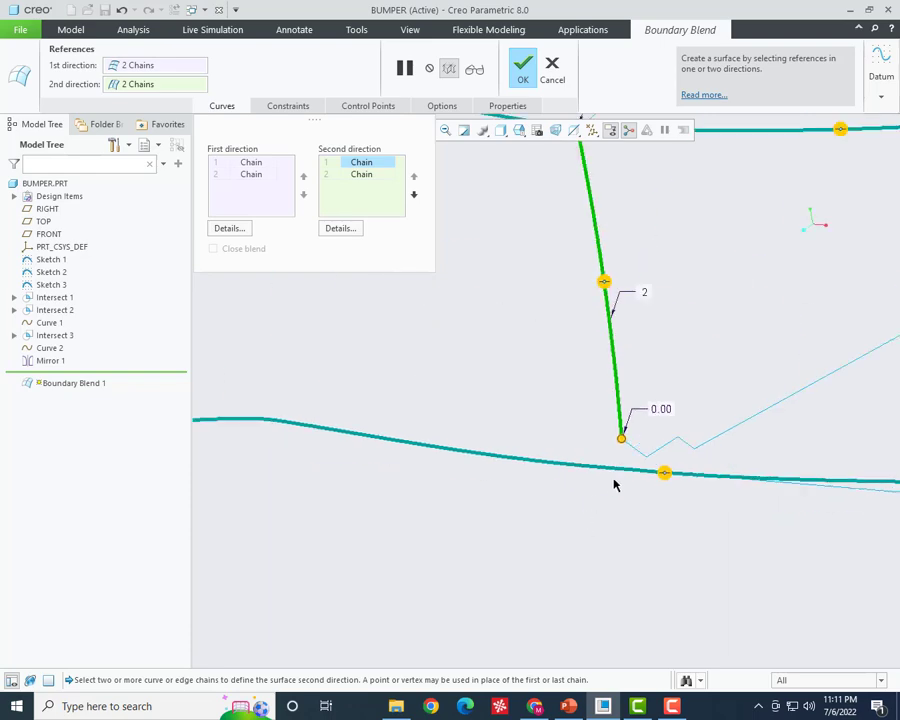
scroll(600, 517, up, 3)
scroll(640, 495, up, 3)
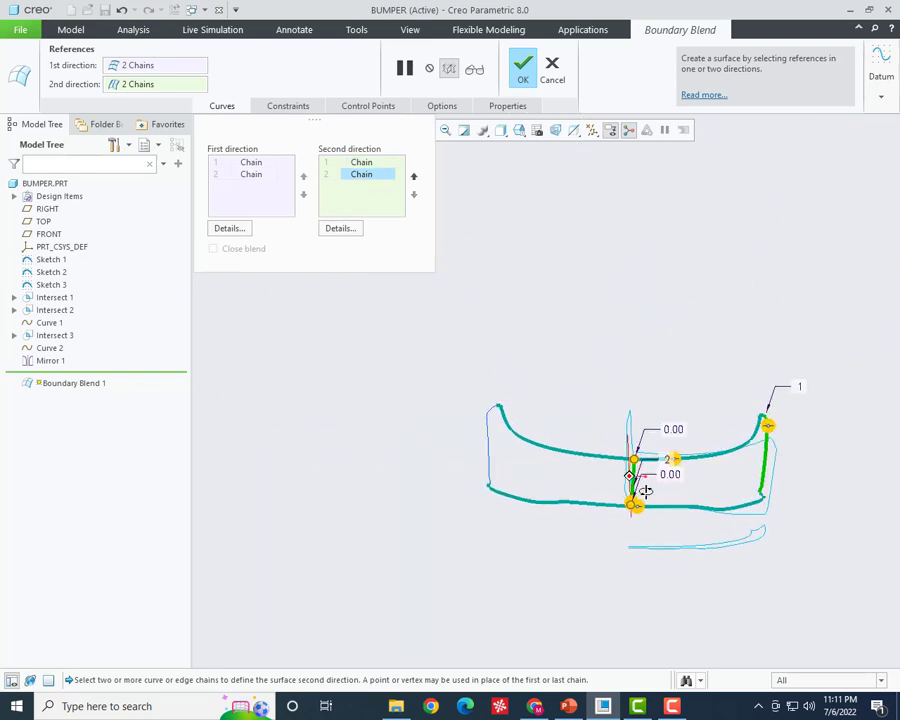
click(493, 415)
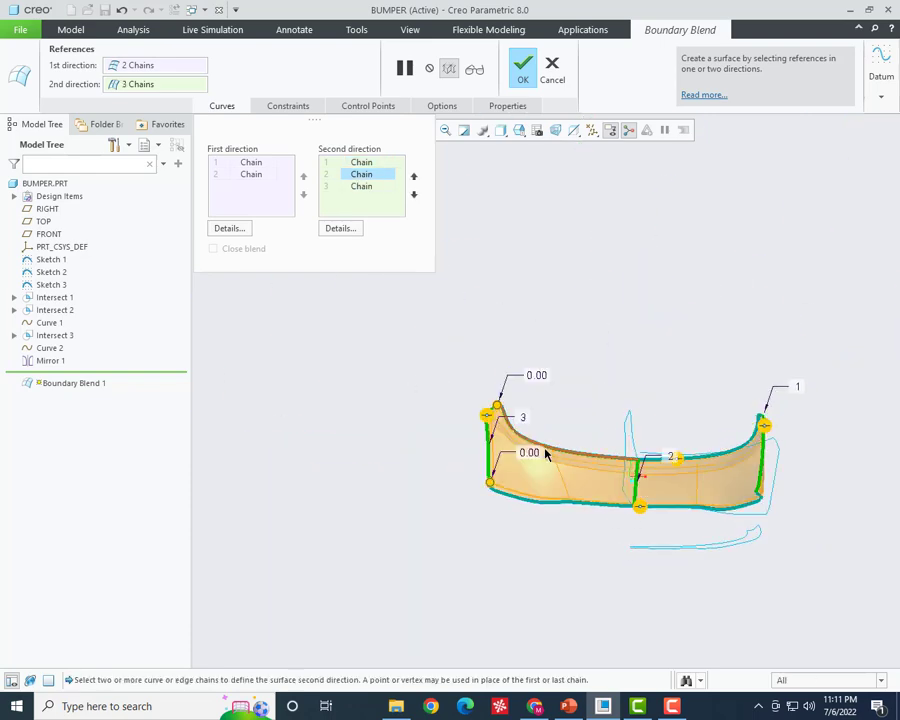
- Finish the redefined three-chain boundary blend
mouse_move(493, 415)
middle_down()
mouse_move(444, 424)
mouse_move(402, 460)
mouse_move(442, 432)
mouse_move(438, 408)
middle_up()
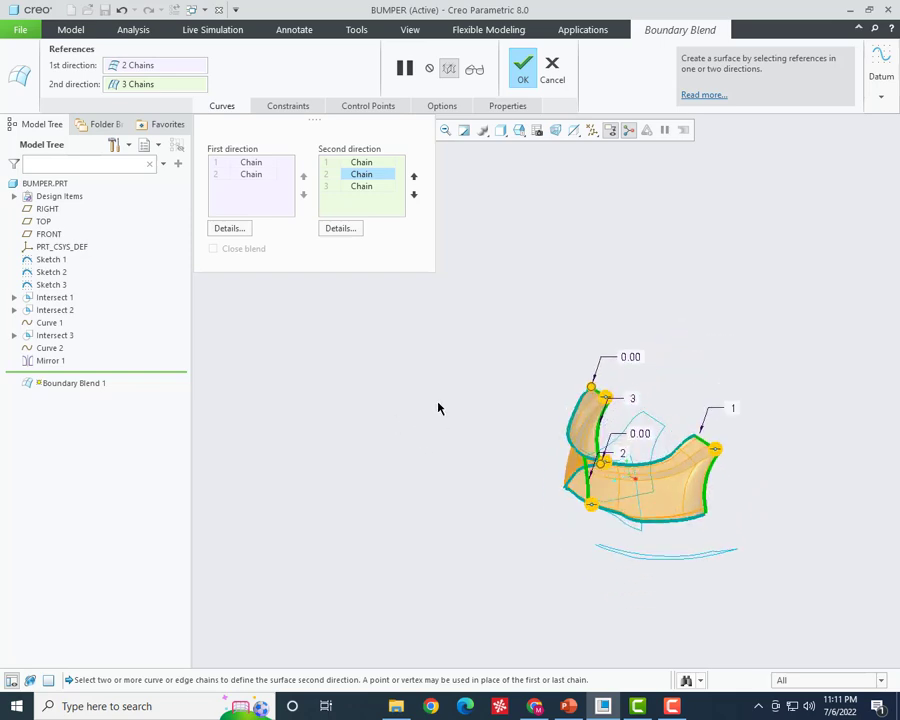
middle_click(438, 408)
scroll(566, 516, down, 3)
- Hide Sketch 1, Sketch 2 and Sketch 3
scroll(598, 462, down, 3)
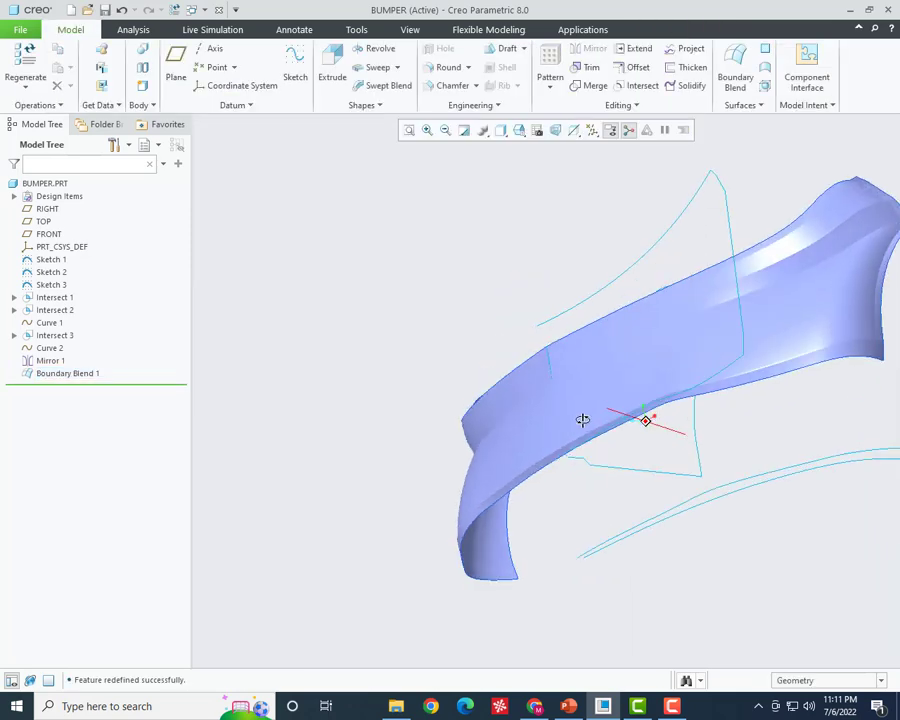
mouse_move(583, 420)
middle_down()
mouse_move(587, 436)
mouse_move(681, 440)
mouse_move(673, 407)
mouse_move(617, 426)
mouse_move(350, 446)
middle_up()
scroll(434, 448, up, 3)
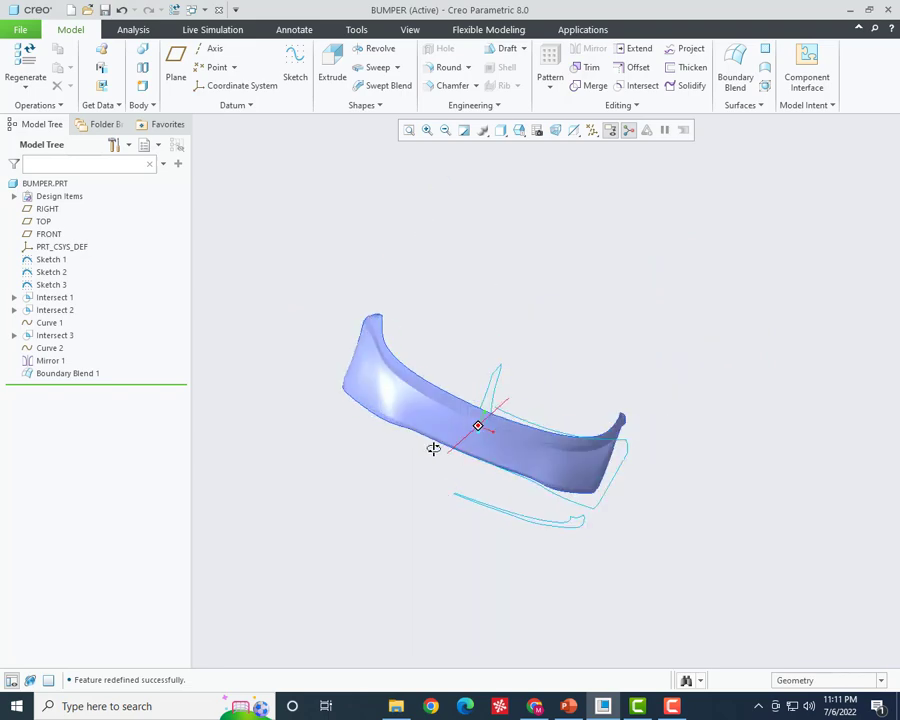
click(52, 262)
shift+click(52, 285)
right_click(52, 285)
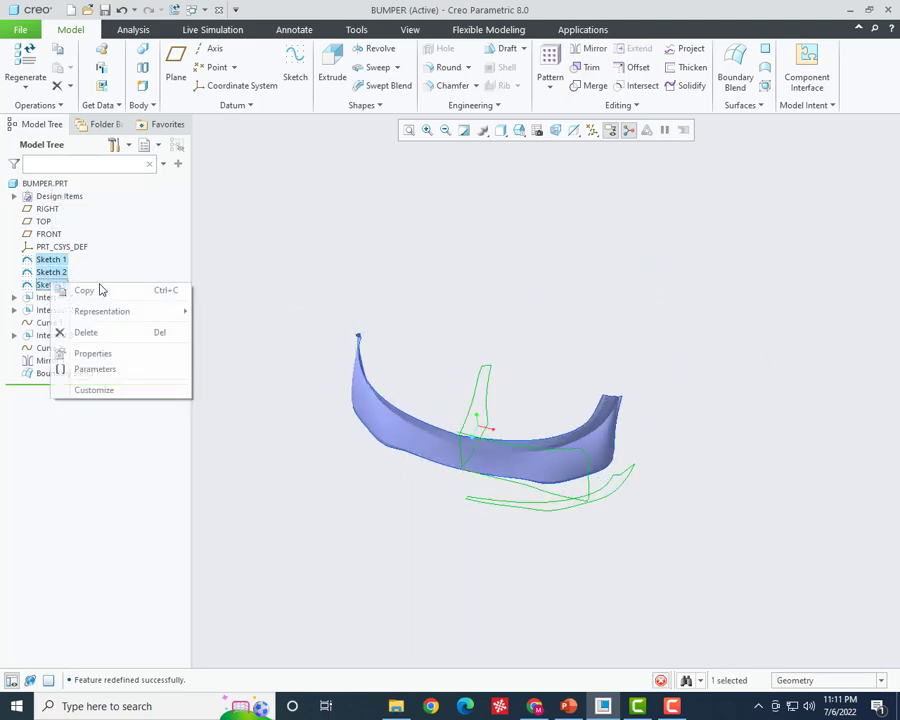
click(92, 255)
- Hide the five intersect and curve construction features, including Intersect 3 and Curve 2
middle_drag(364, 421, 38, 309)
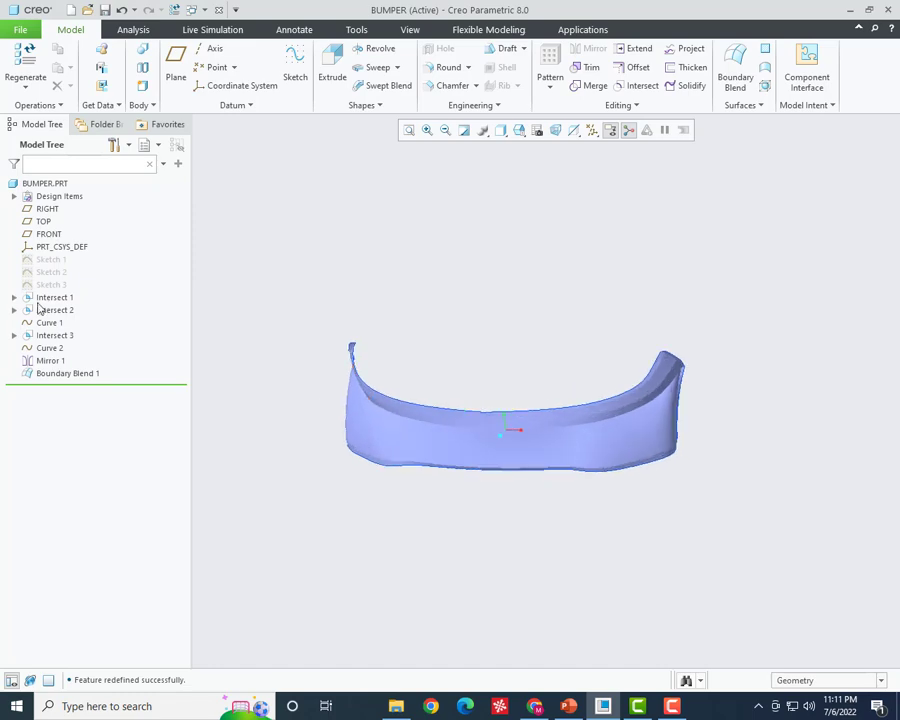
click(44, 302)
ctrl+click(50, 310)
ctrl+click(50, 322)
ctrl+click(52, 335)
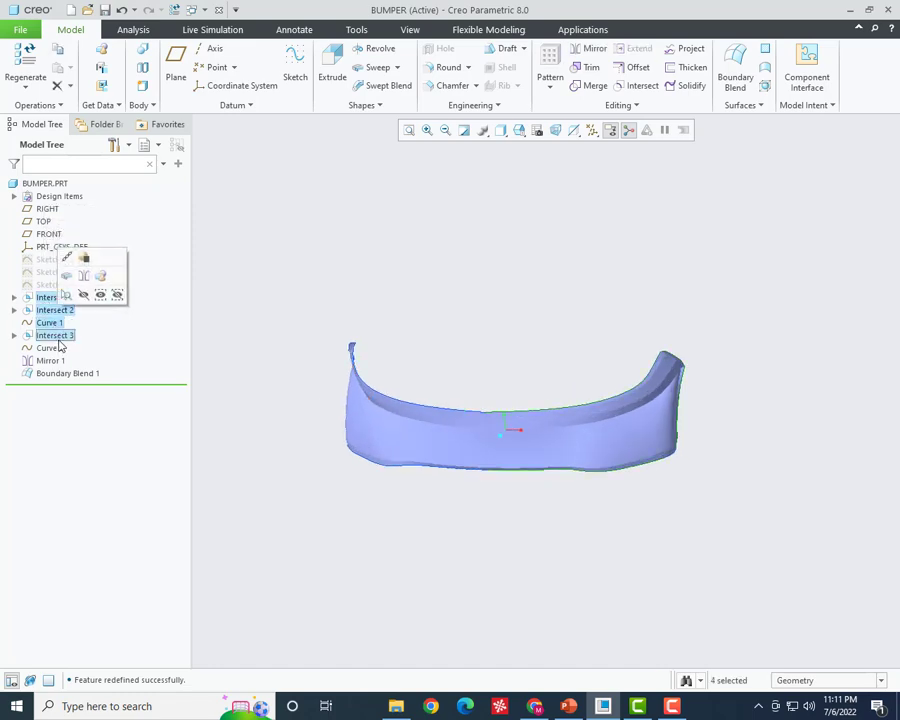
ctrl+click(50, 347)
right_click(50, 347)
click(80, 316)
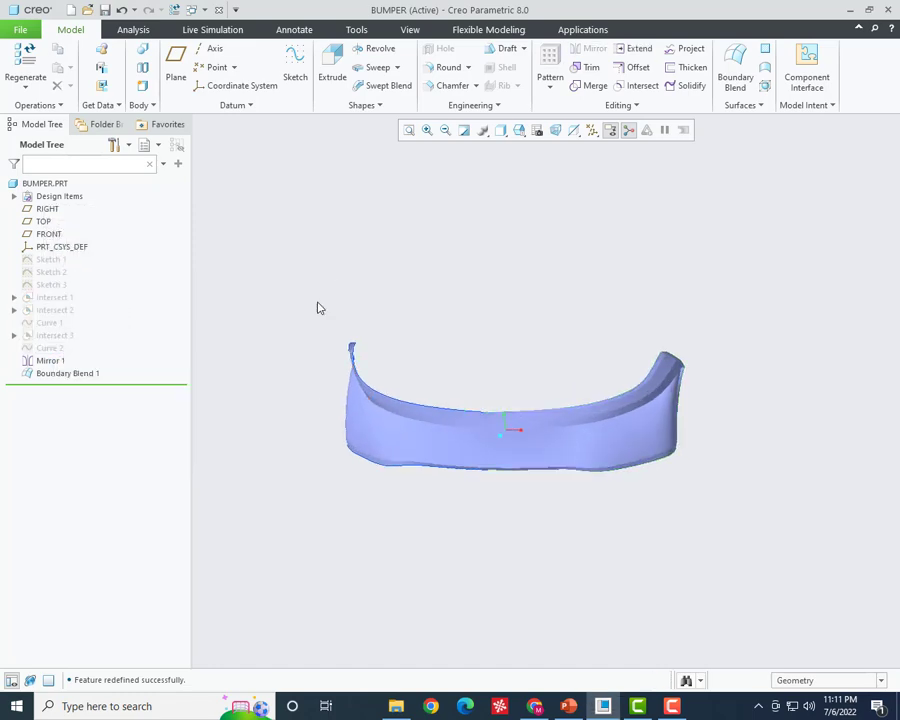
- Hide Mirror 1 so only the bumper surface remains
right_click(82, 362)
click(84, 314)
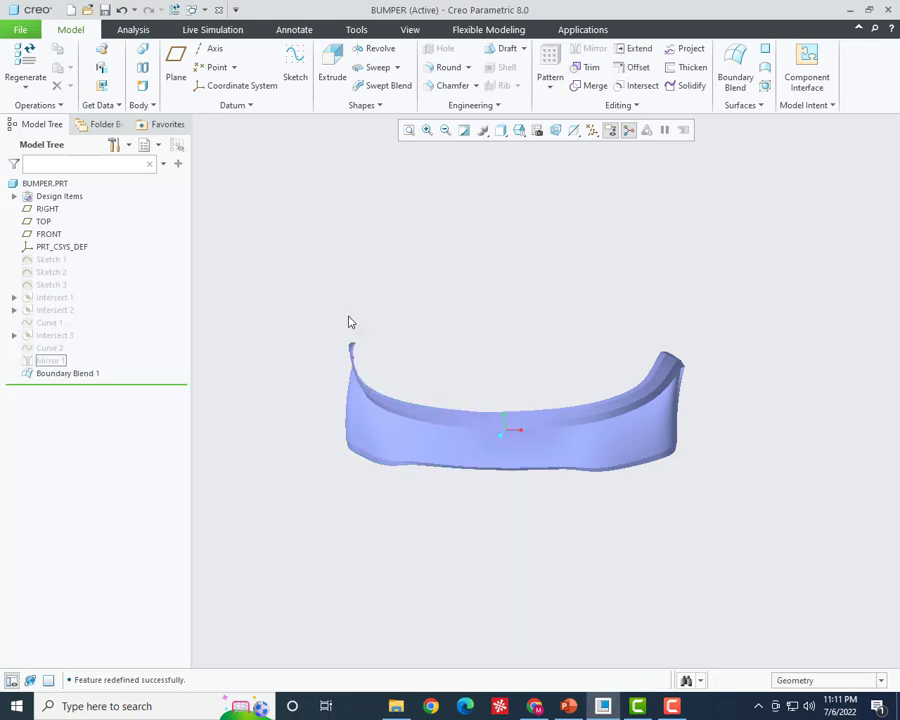
middle_drag(418, 363, 388, 407)
mouse_move(415, 368)
middle_down()
mouse_move(406, 363)
mouse_move(442, 359)
middle_up()
scroll(408, 450, down, 3)
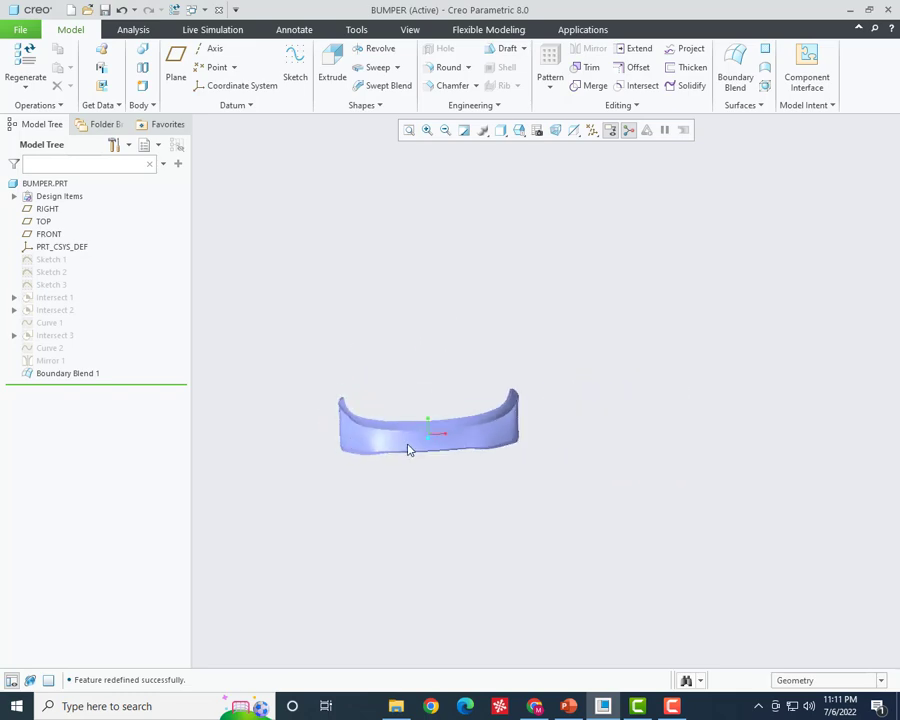
- Show the Layer Tree and save the layer status
click(148, 146)
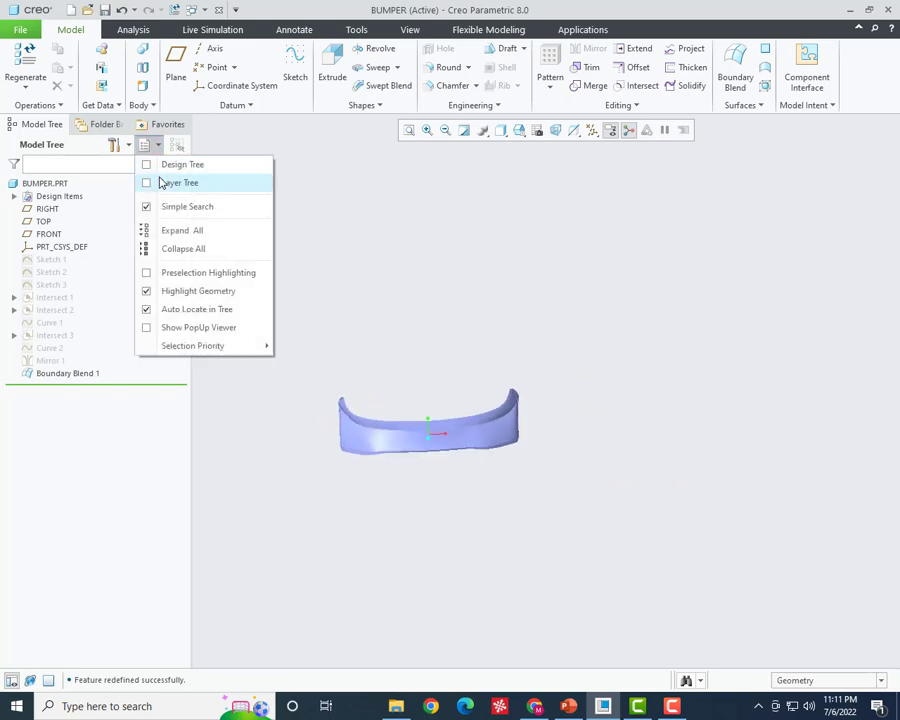
click(160, 182)
right_click(36, 496)
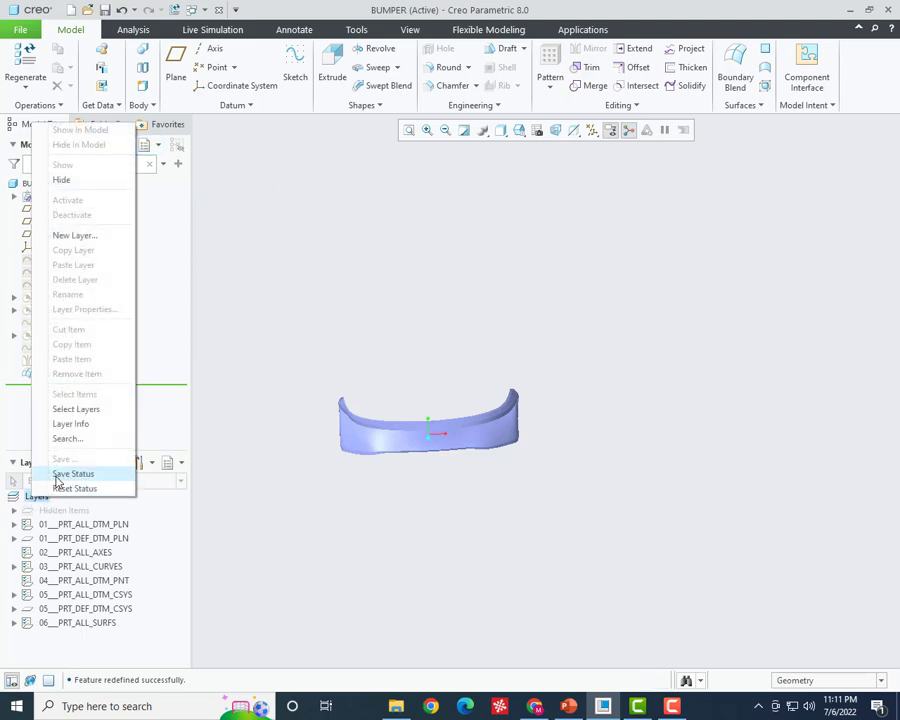
click(57, 476)
- Turn off the design tree and layer tree panels to return to the Model Tree
click(152, 144)
click(168, 164)
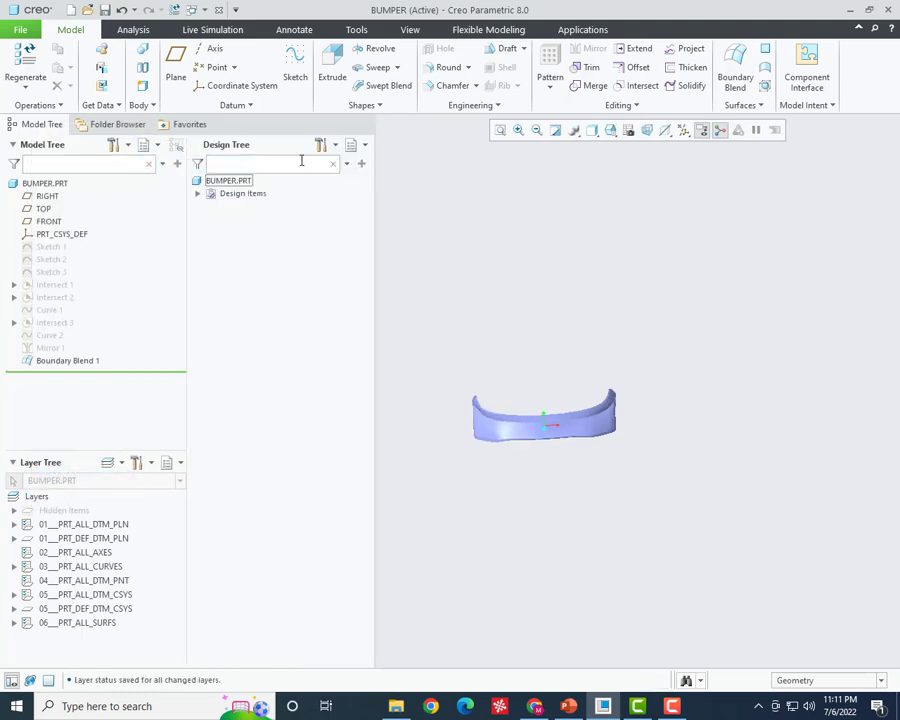
click(152, 145)
click(148, 166)
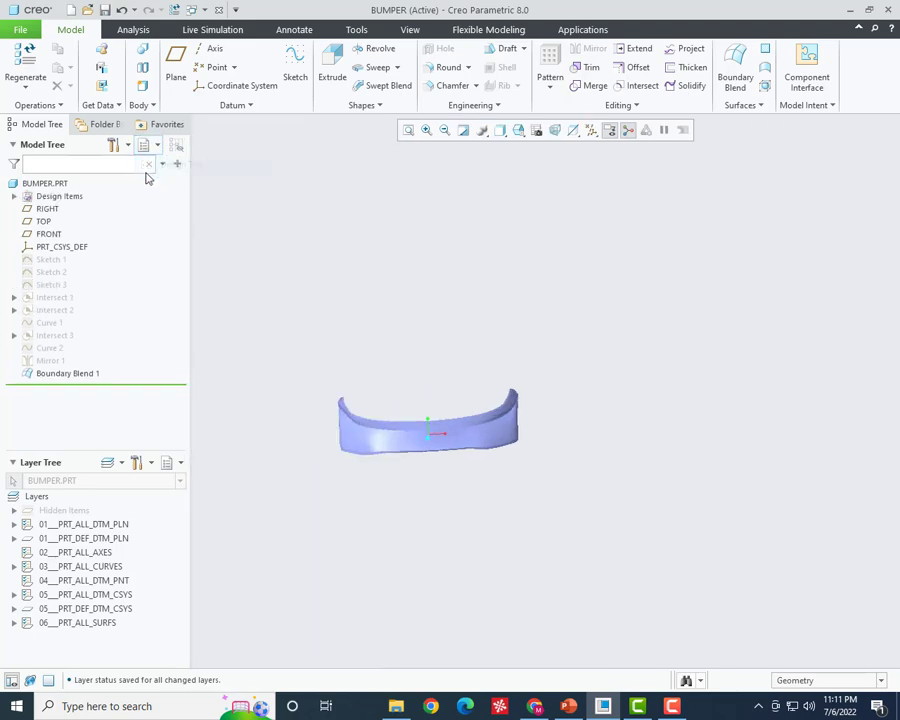
click(157, 143)
click(150, 182)
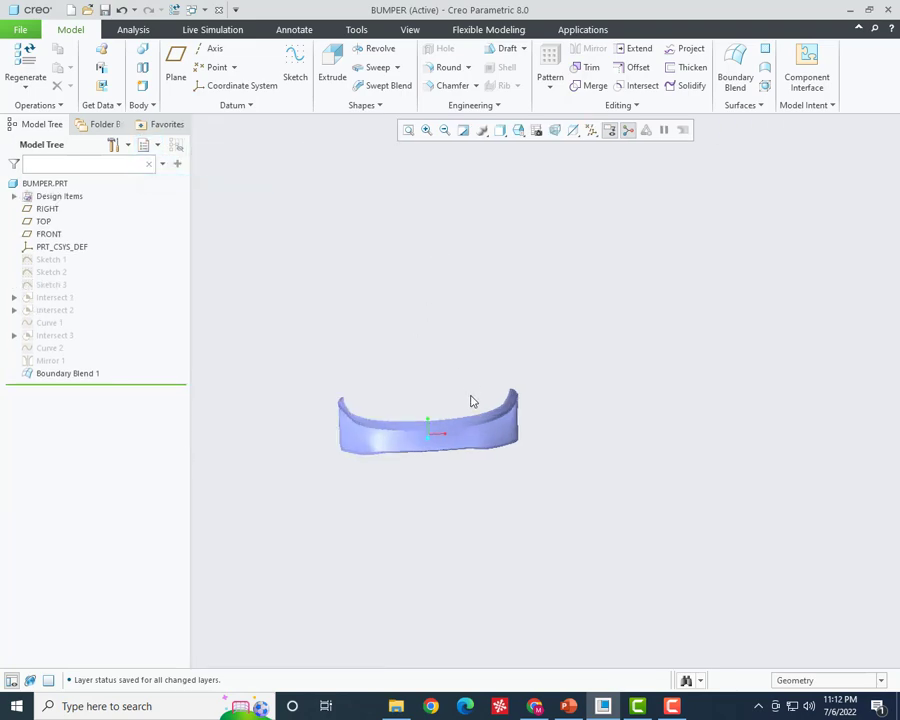
click(410, 29)
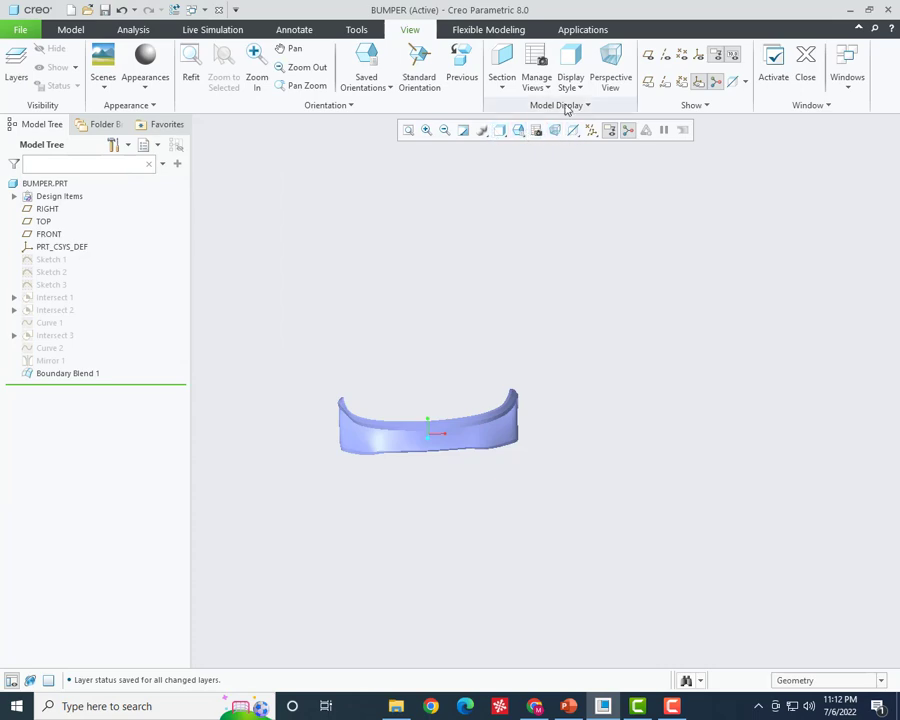
- Add the car drawing from the Model Display Images list as a reference behind the bumper
click(562, 105)
click(520, 121)
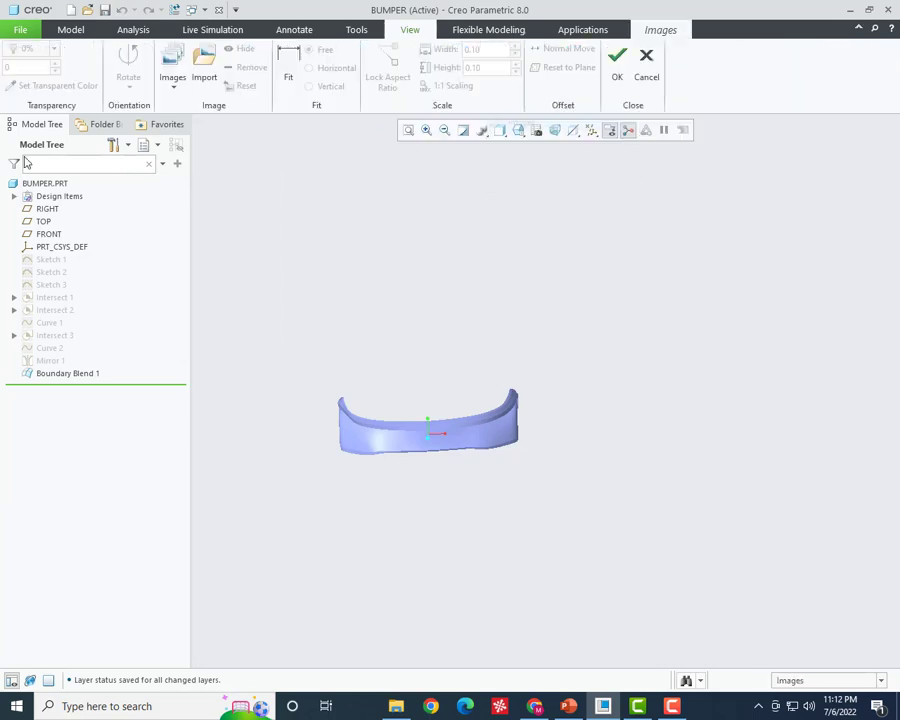
click(170, 92)
click(195, 113)
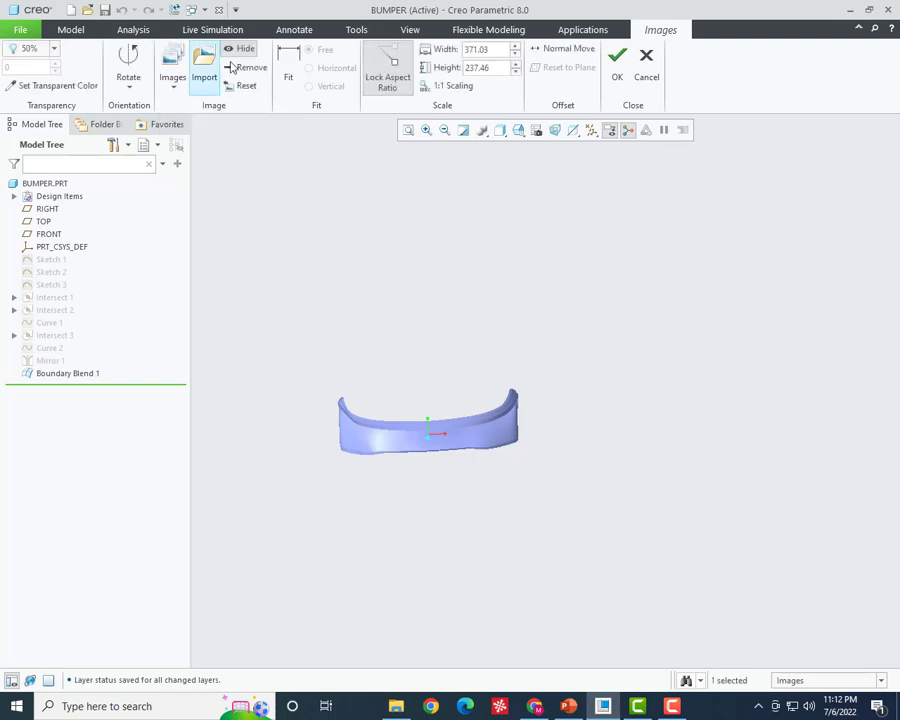
click(174, 90)
click(200, 115)
click(180, 92)
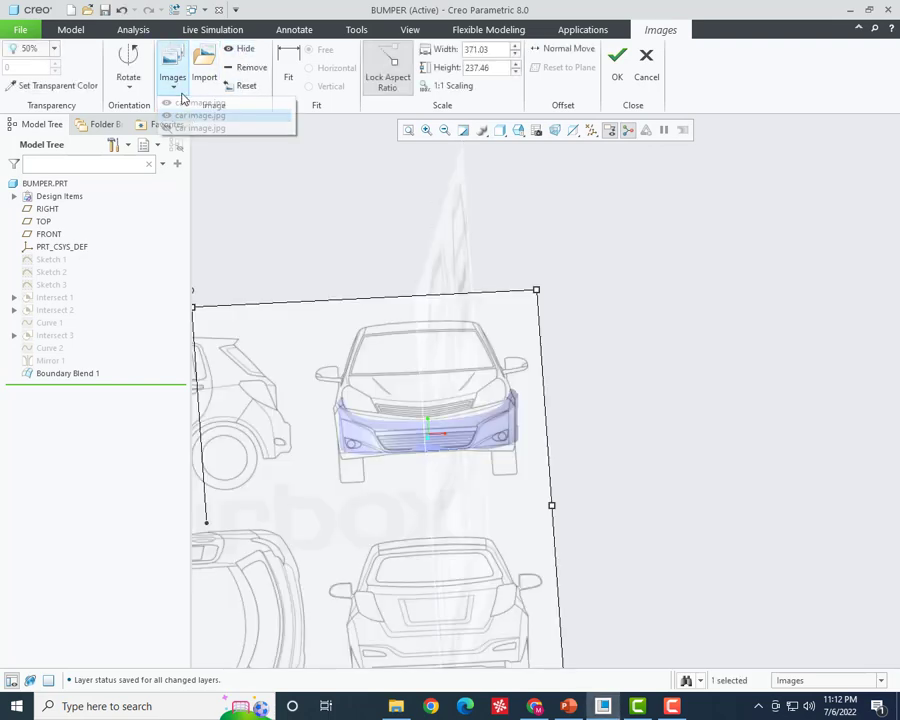
click(195, 116)
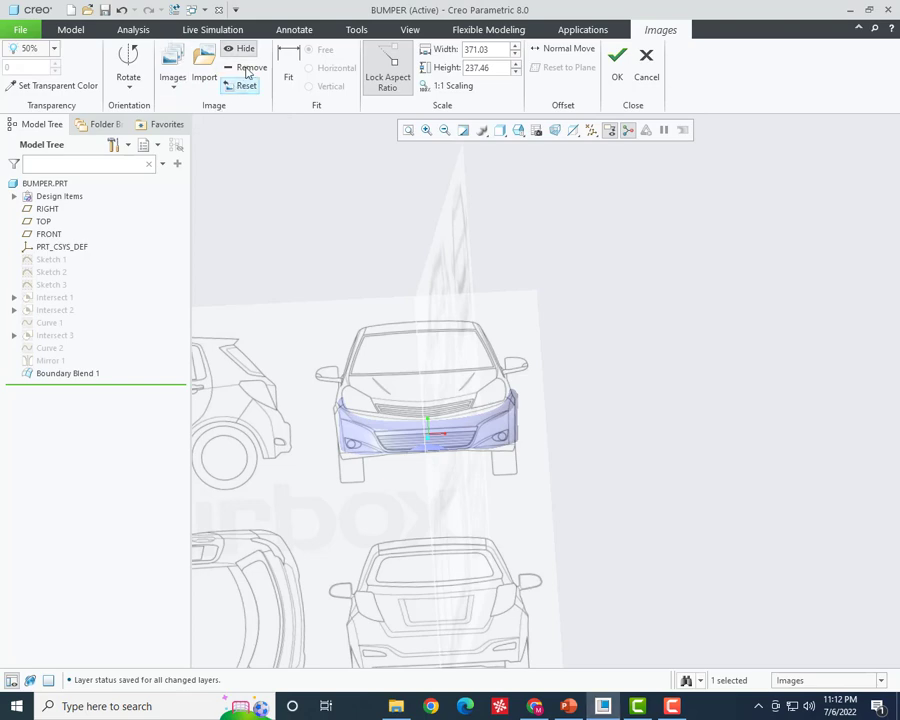
click(614, 62)
scroll(656, 321, down, 3)
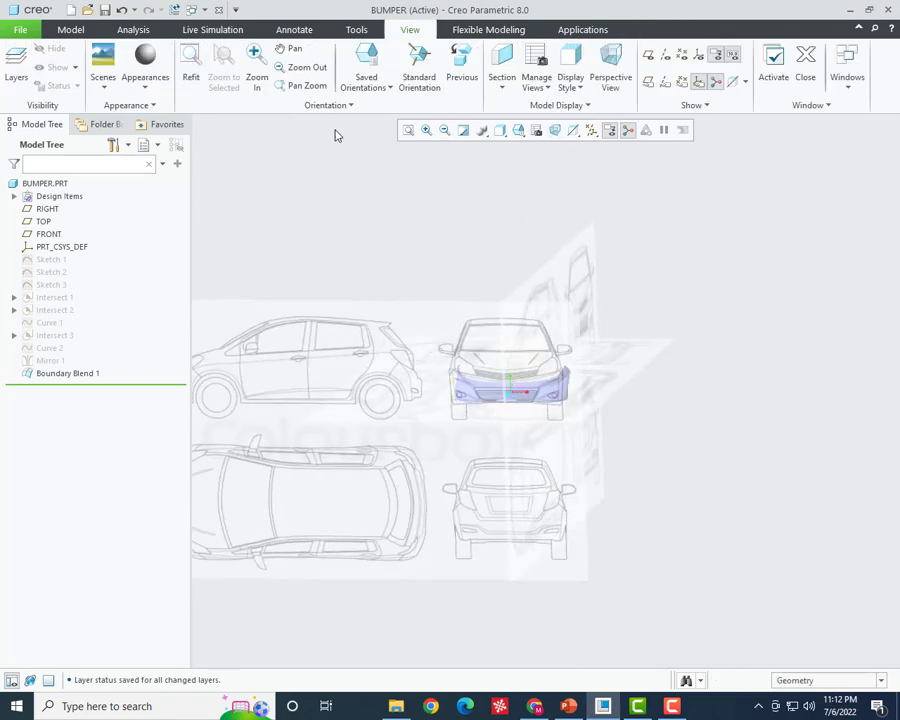
click(70, 29)
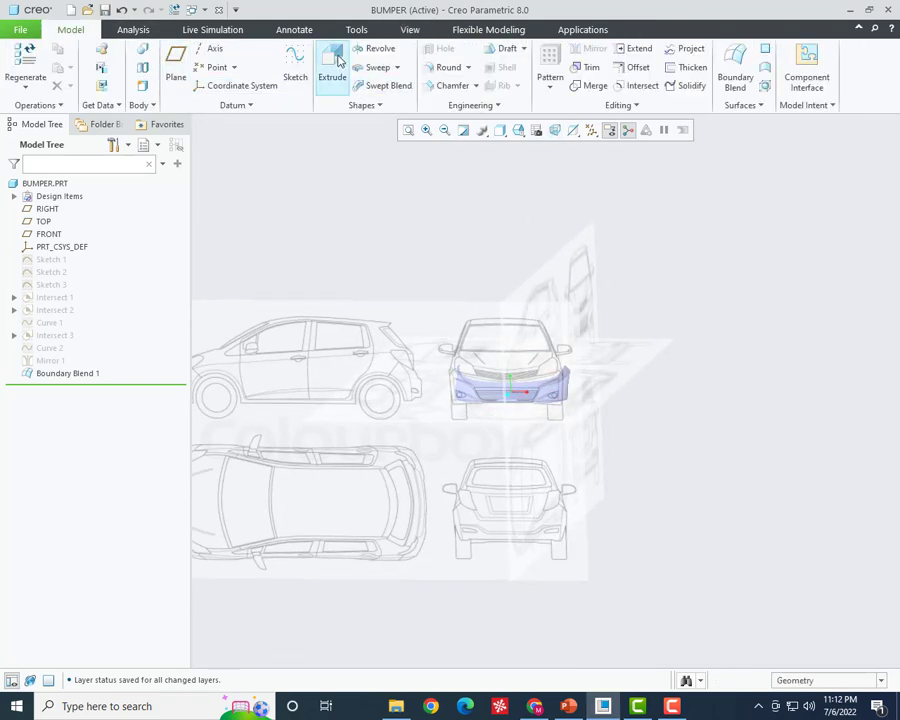
- Start a surface Extrude sketched on the FRONT plane, with datum planes shown
click(334, 64)
click(90, 70)
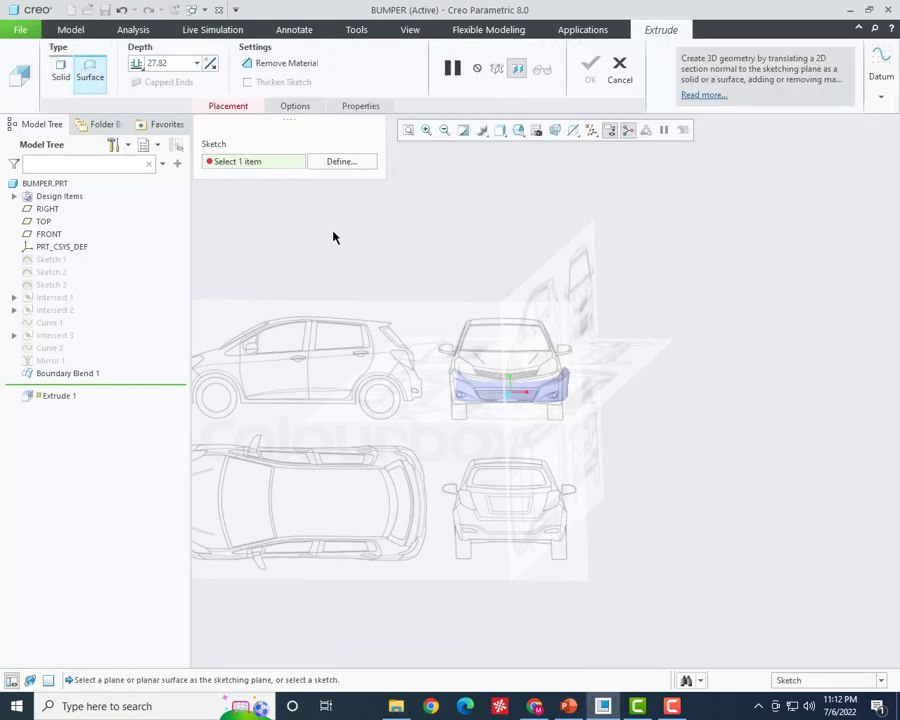
click(340, 161)
mouse_move(510, 398)
middle_down()
mouse_move(500, 408)
mouse_move(530, 220)
middle_up()
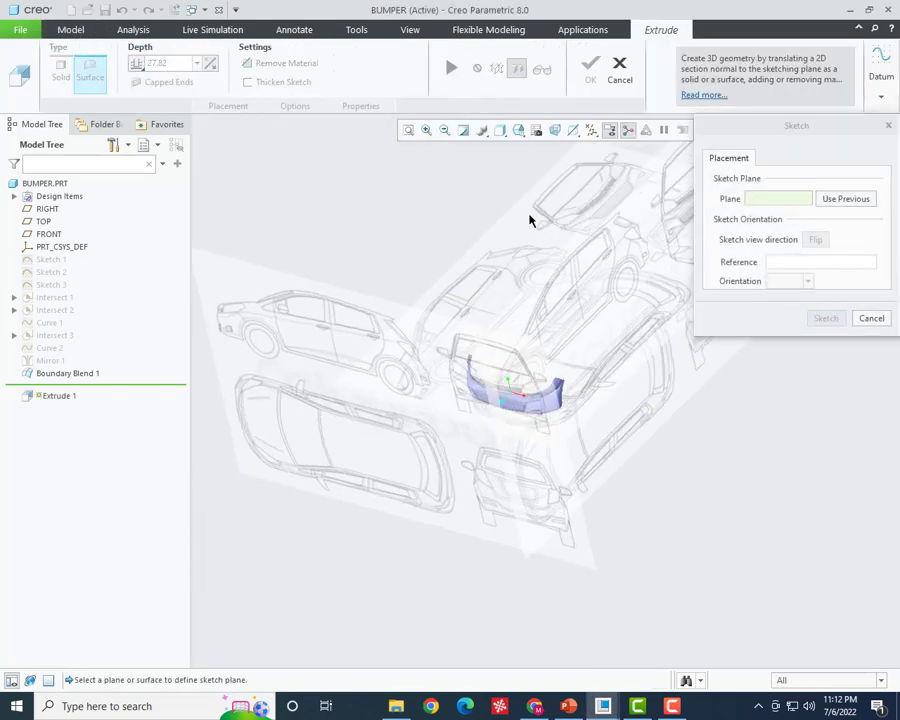
click(591, 131)
click(600, 208)
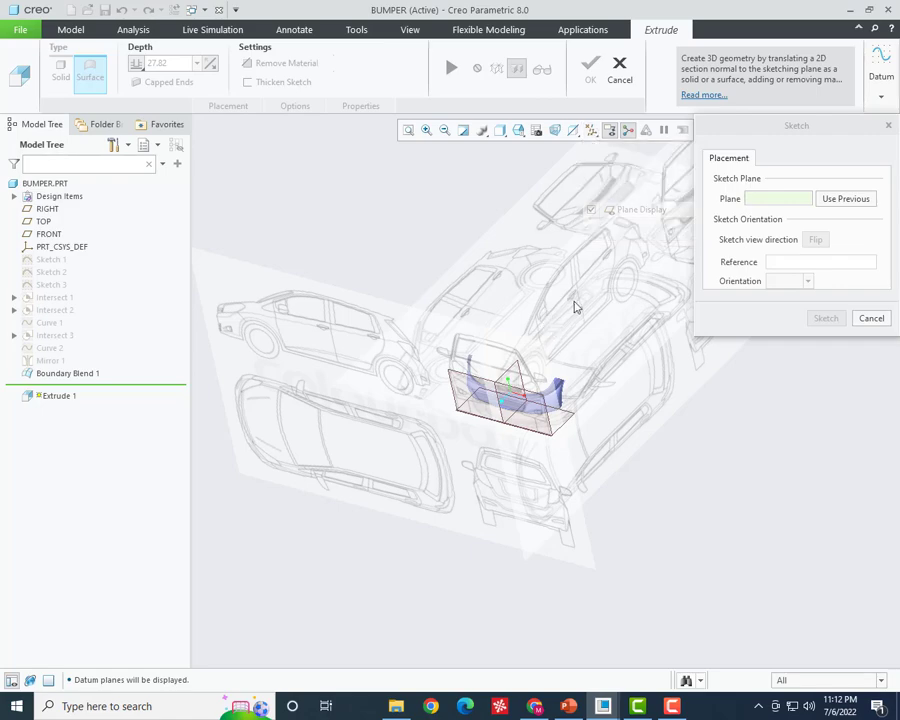
middle_drag(575, 304, 567, 311)
scroll(532, 396, down, 5)
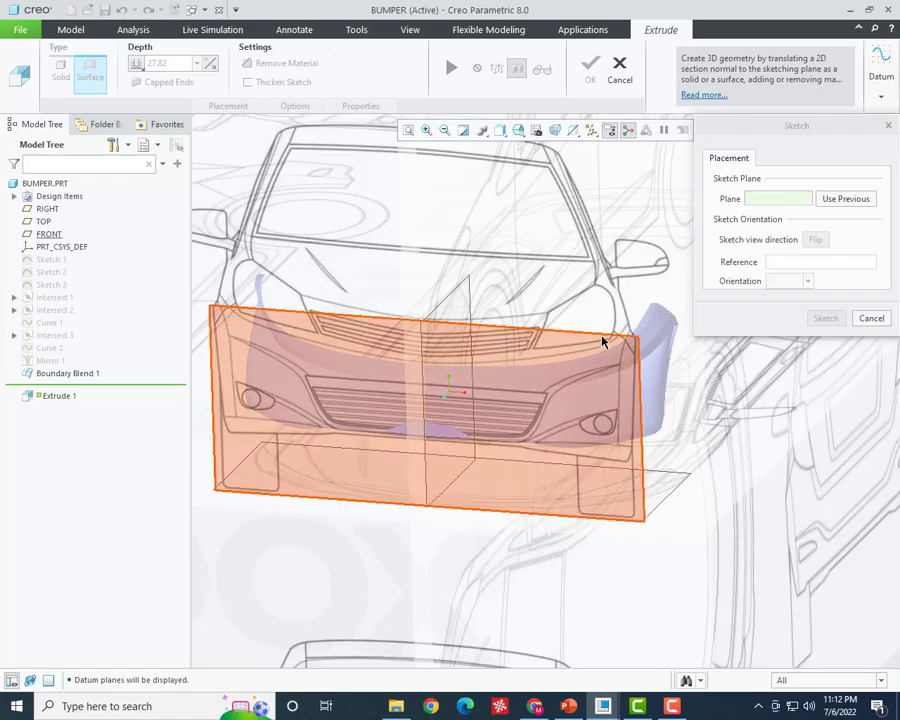
click(602, 340)
scroll(562, 446, up, 3)
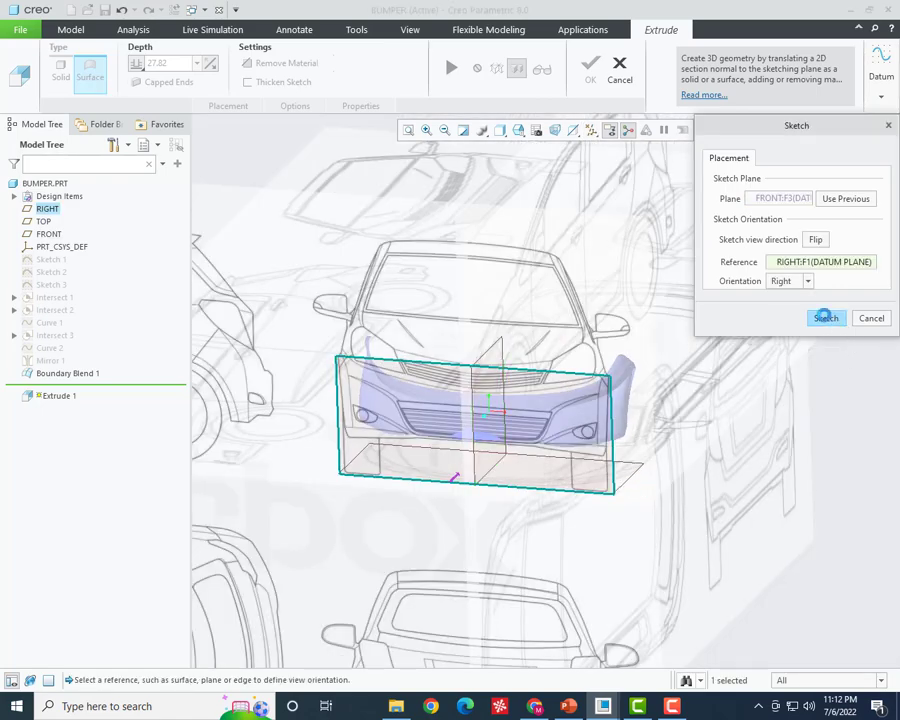
click(826, 318)
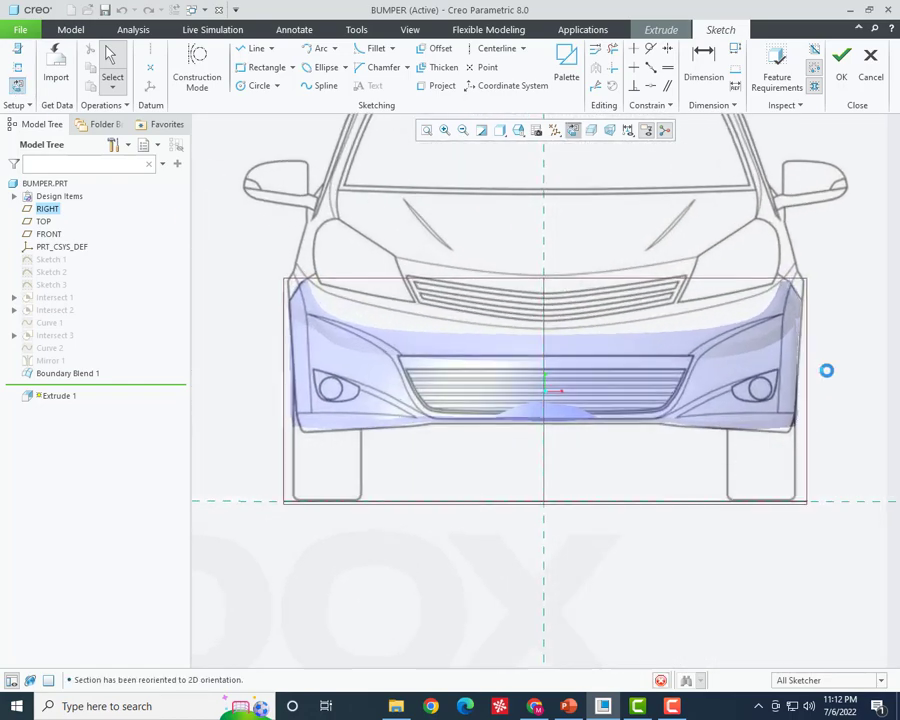
- Trace the fog-lamp opening outline with a spline along its top, left corner and bottom
scroll(820, 370, down, 5)
scroll(707, 362, down, 1)
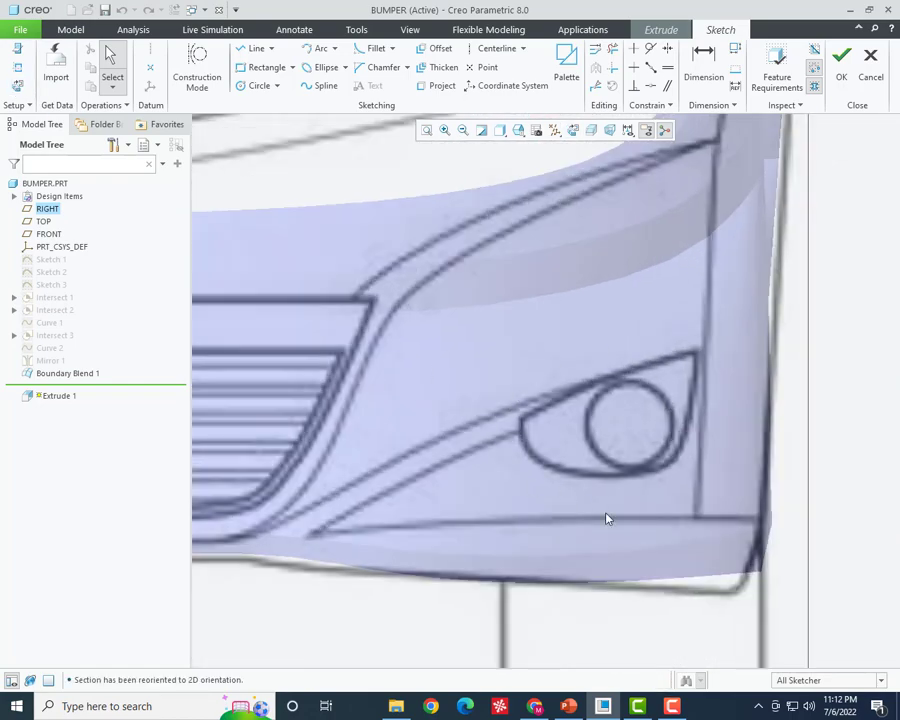
click(316, 85)
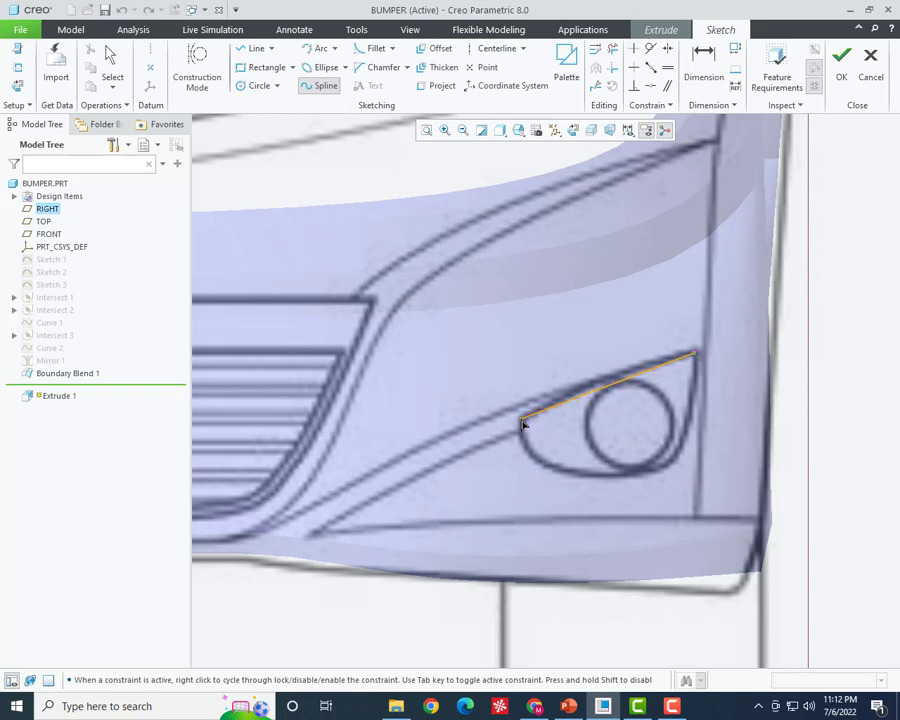
click(604, 379)
middle_click(604, 379)
click(521, 420)
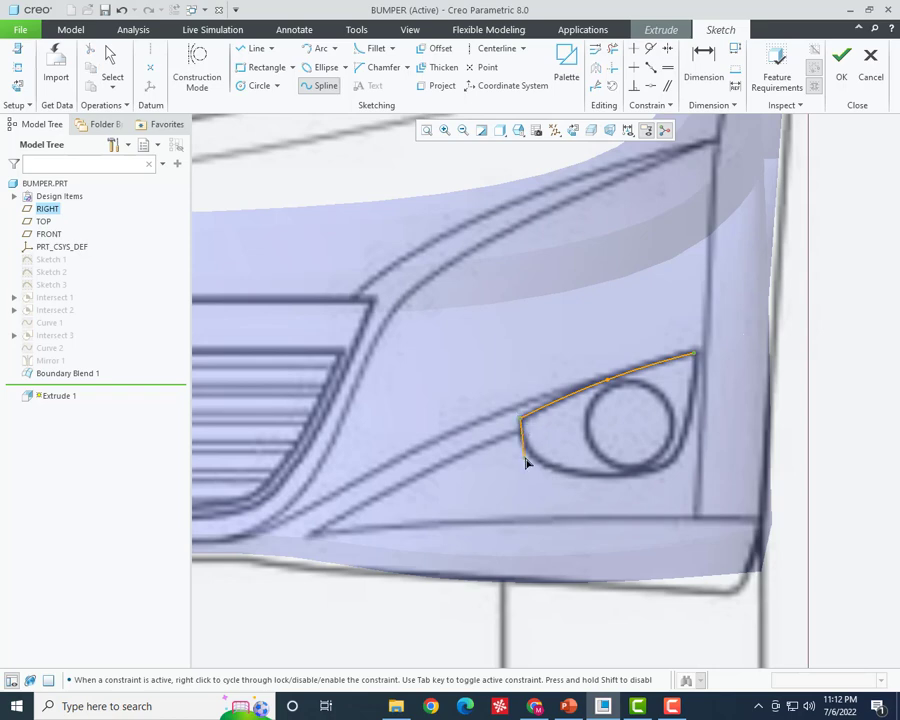
click(573, 478)
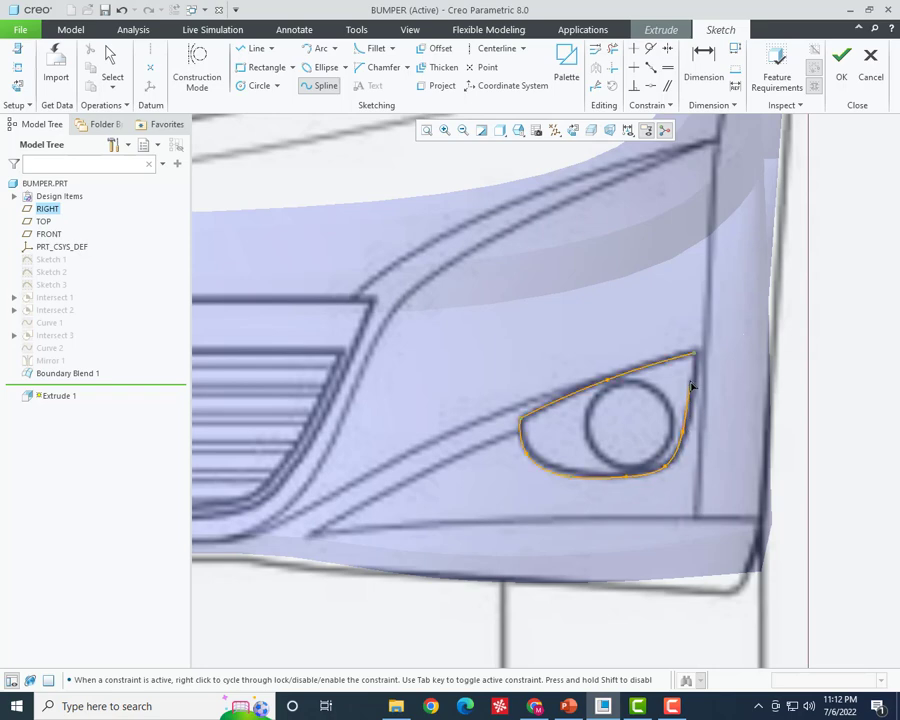
- Add the final spline points up to the top corner to close the right fog-lamp outline
scroll(688, 370, up, 2)
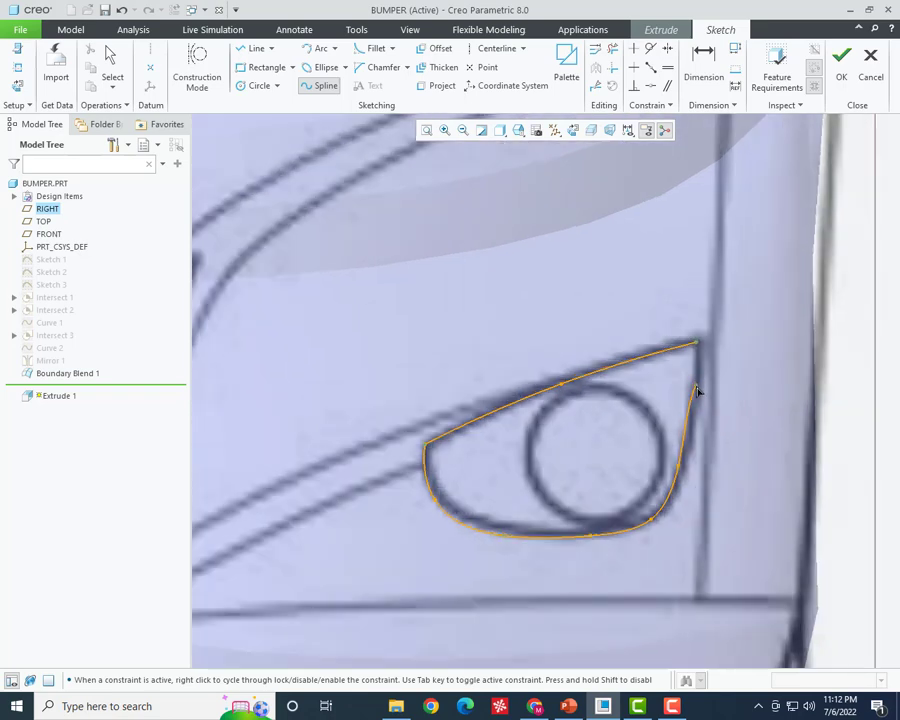
scroll(696, 386, up, 2)
click(683, 407)
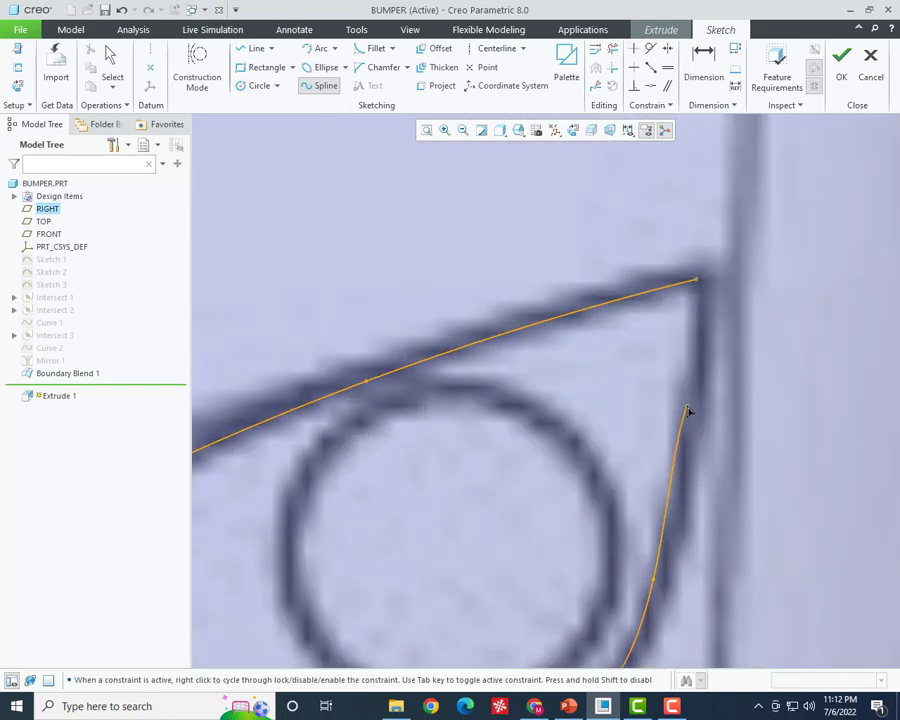
click(696, 283)
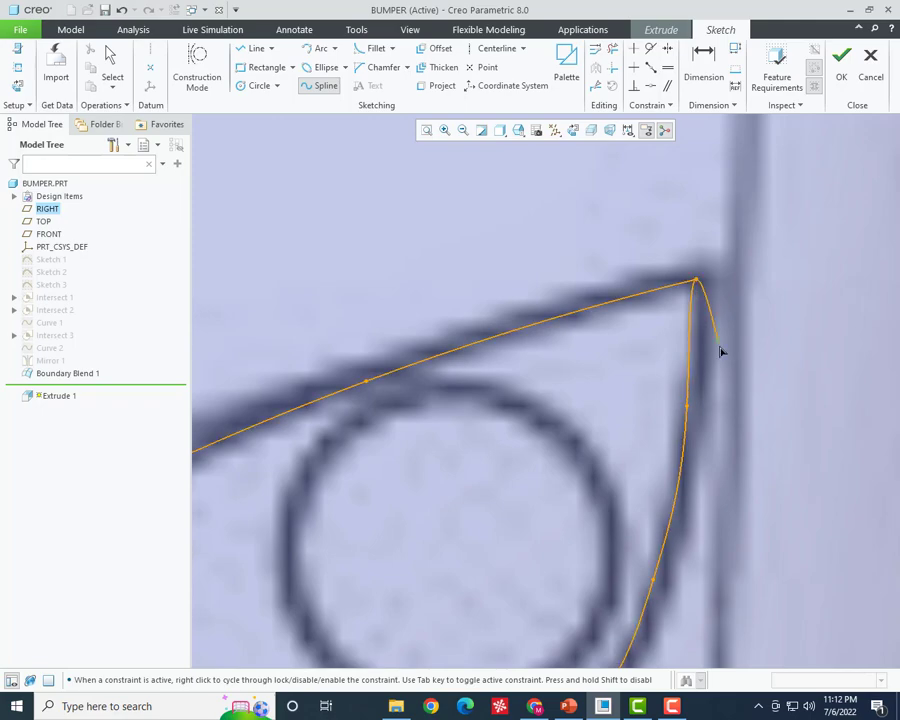
middle_click(698, 290)
middle_click(692, 200)
scroll(673, 255, down, 5)
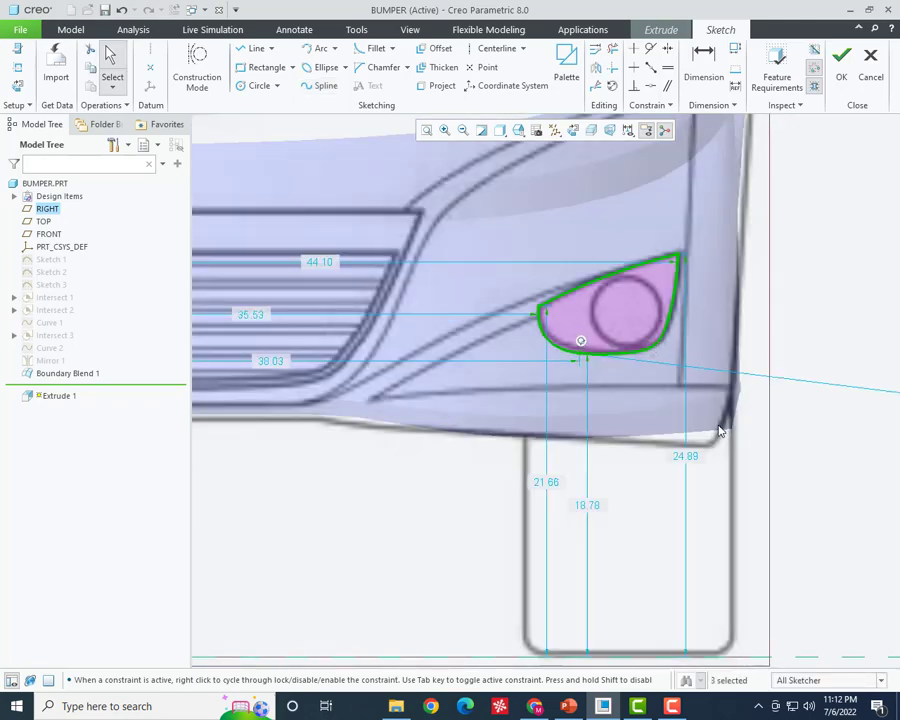
scroll(720, 432, down, 3)
scroll(566, 454, down, 2)
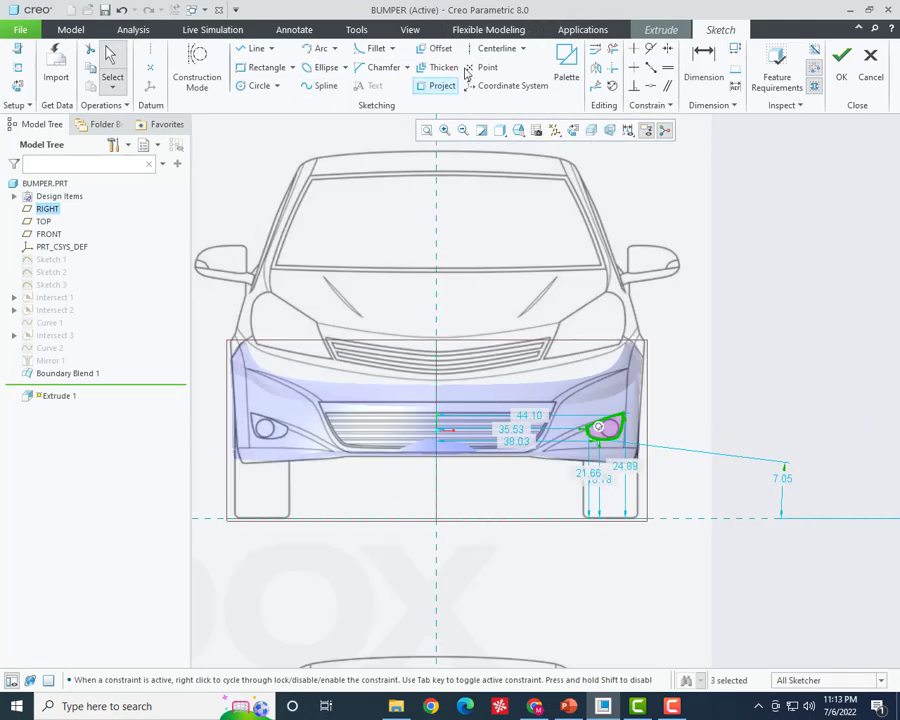
click(494, 48)
- Draw a vertical centerline along the bumper's symmetry axis
click(437, 449)
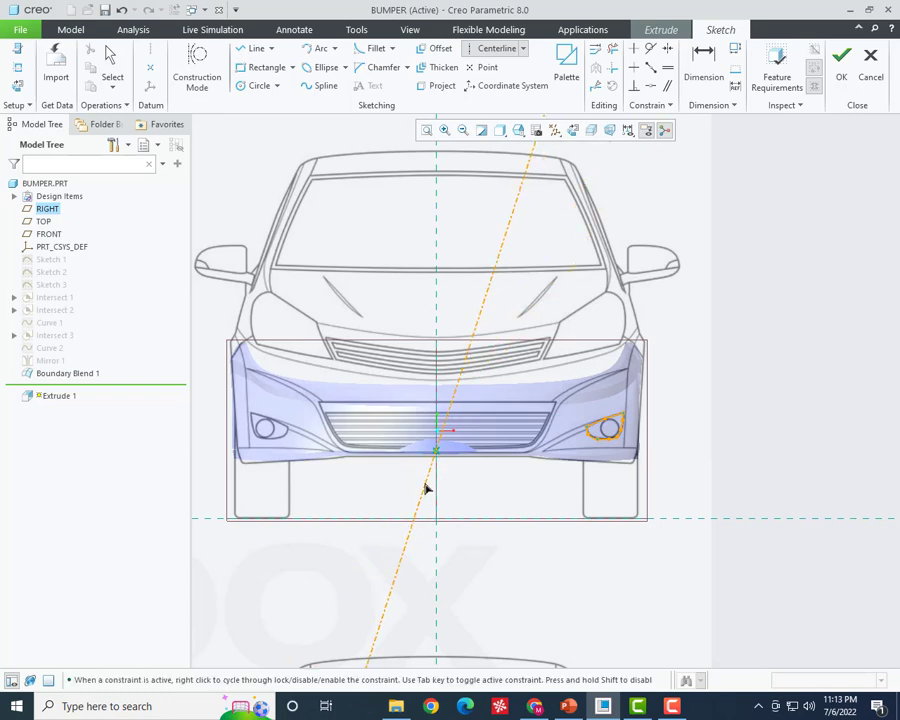
click(436, 484)
middle_click(537, 527)
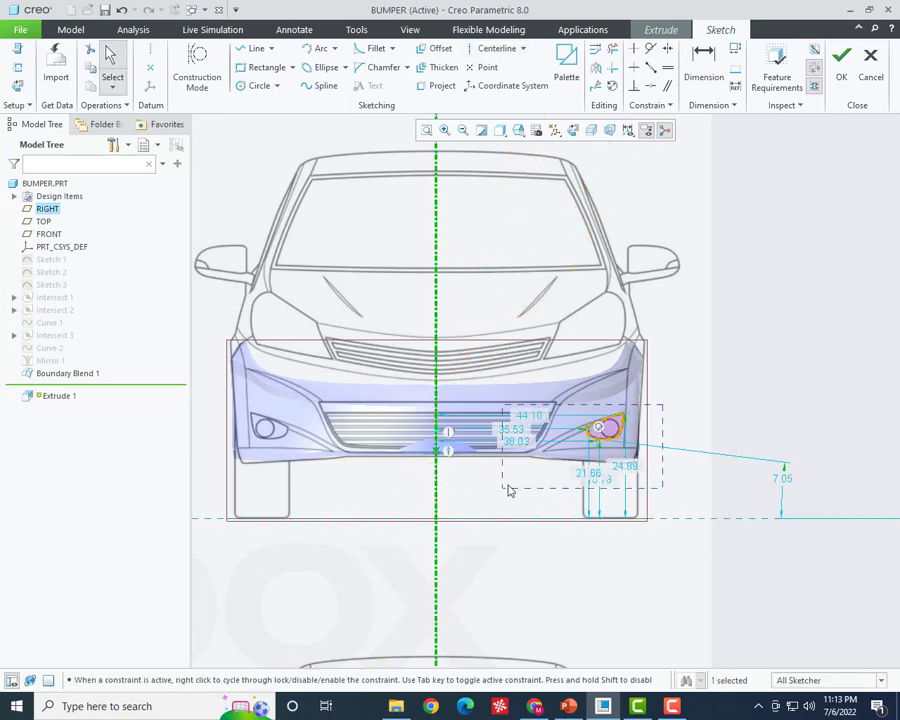
- Mirror the fog-lamp opening outline across the centerline to the left side
drag(665, 415, 508, 488)
click(597, 52)
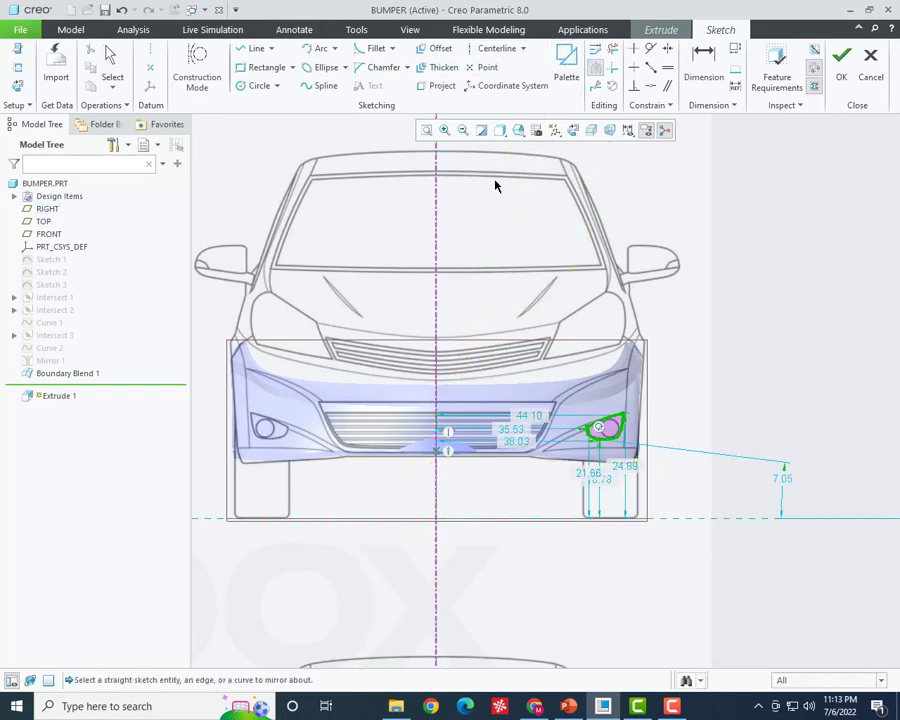
click(436, 200)
scroll(289, 458, up, 5)
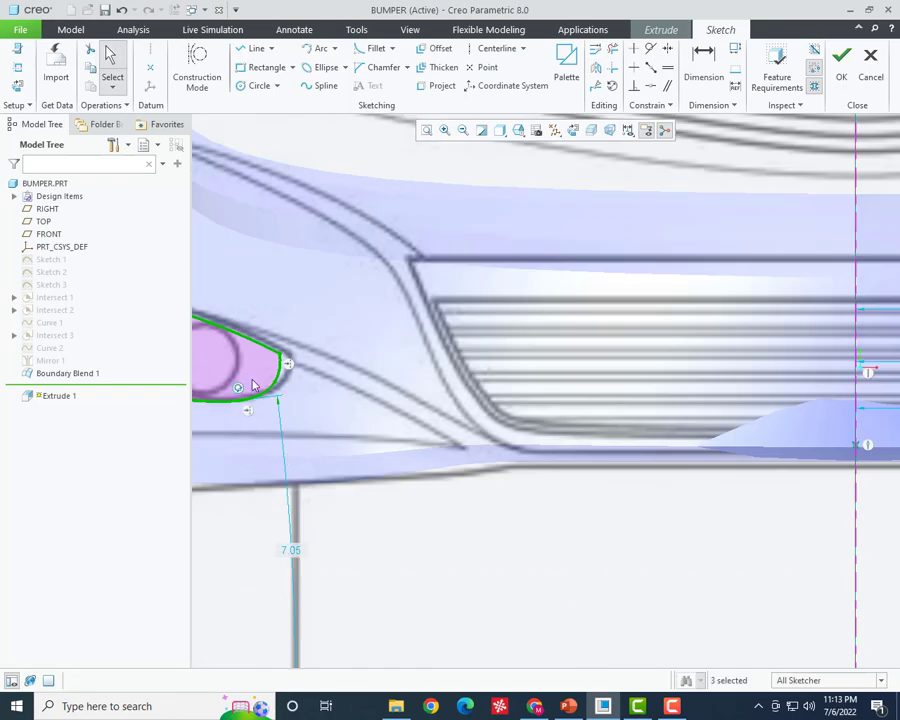
scroll(251, 382, down, 3)
scroll(249, 459, up, 4)
scroll(455, 468, down, 5)
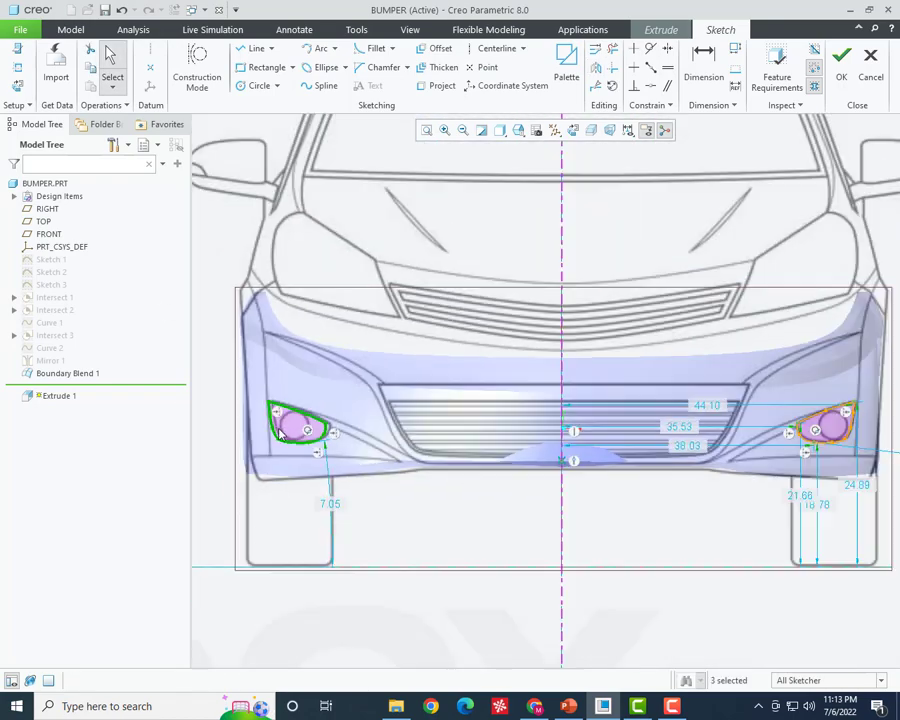
scroll(470, 400, down, 2)
scroll(480, 336, up, 2)
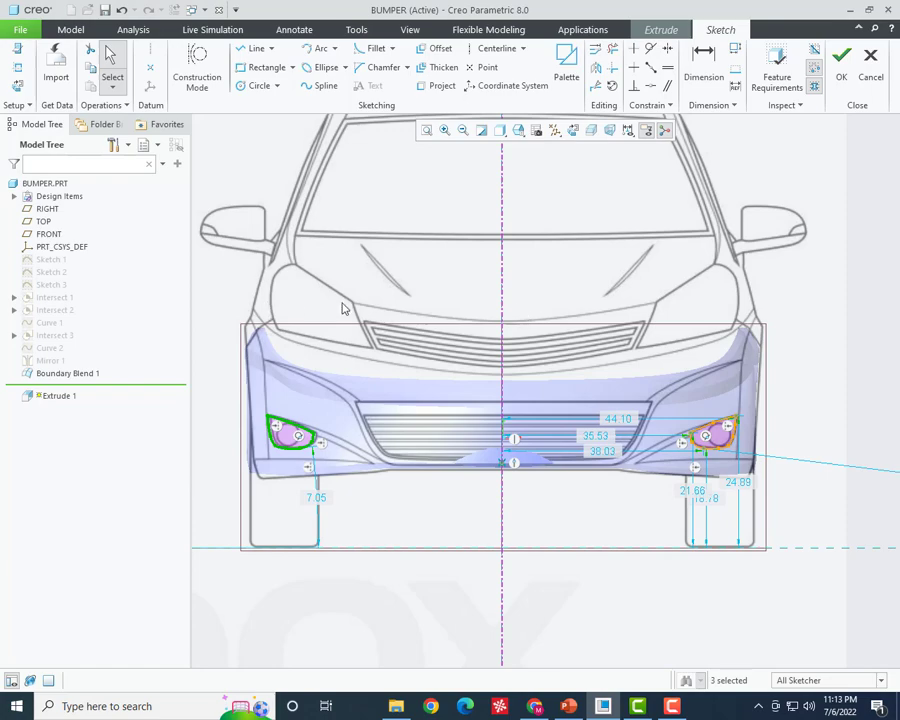
scroll(468, 528, up, 3)
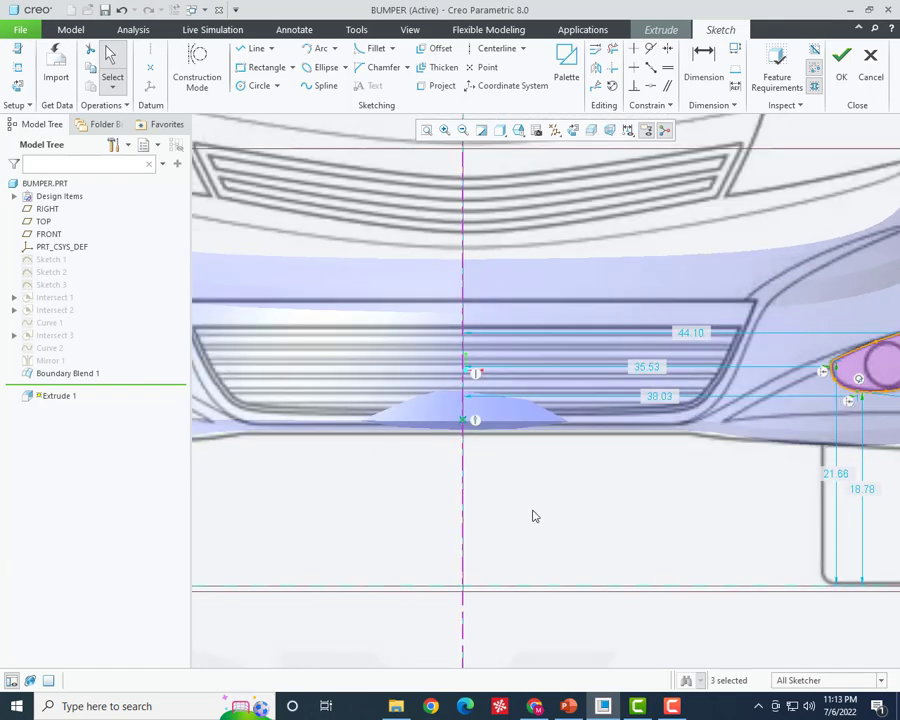
scroll(486, 493, down, 2)
- Return the sketch to the flat, face-on Sketch View
middle_drag(565, 442, 466, 412)
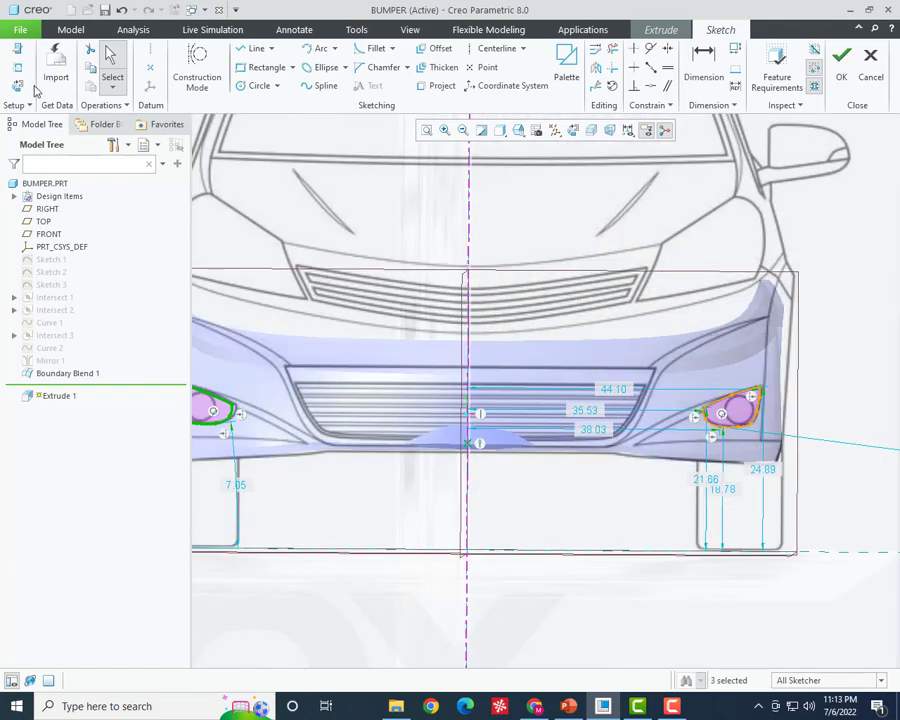
click(572, 130)
scroll(428, 422, up, 1)
scroll(430, 420, down, 3)
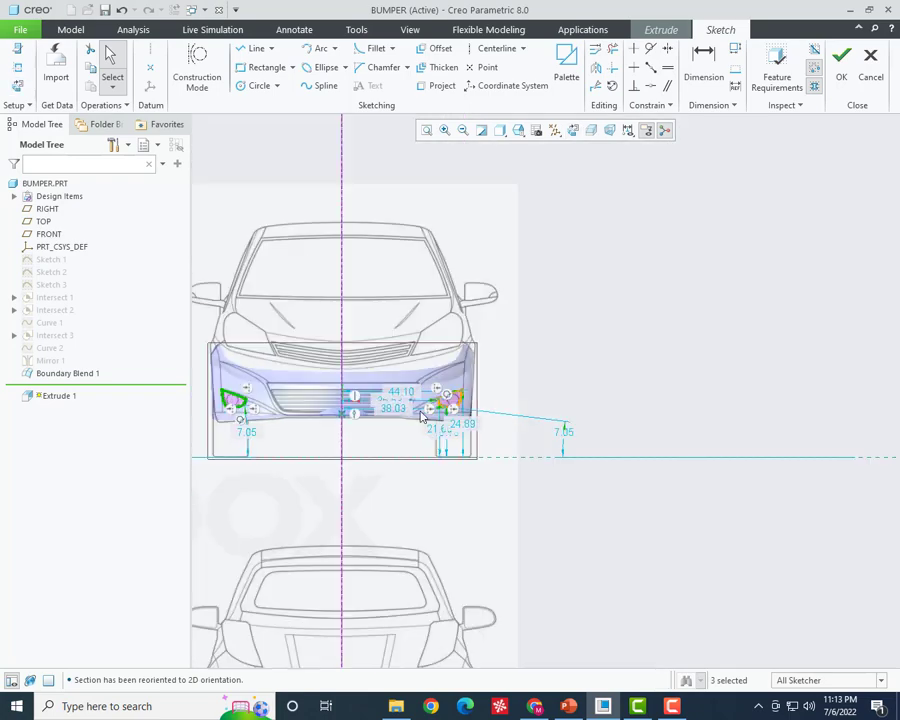
scroll(248, 394, up, 3)
scroll(598, 408, up, 3)
scroll(598, 408, down, 1)
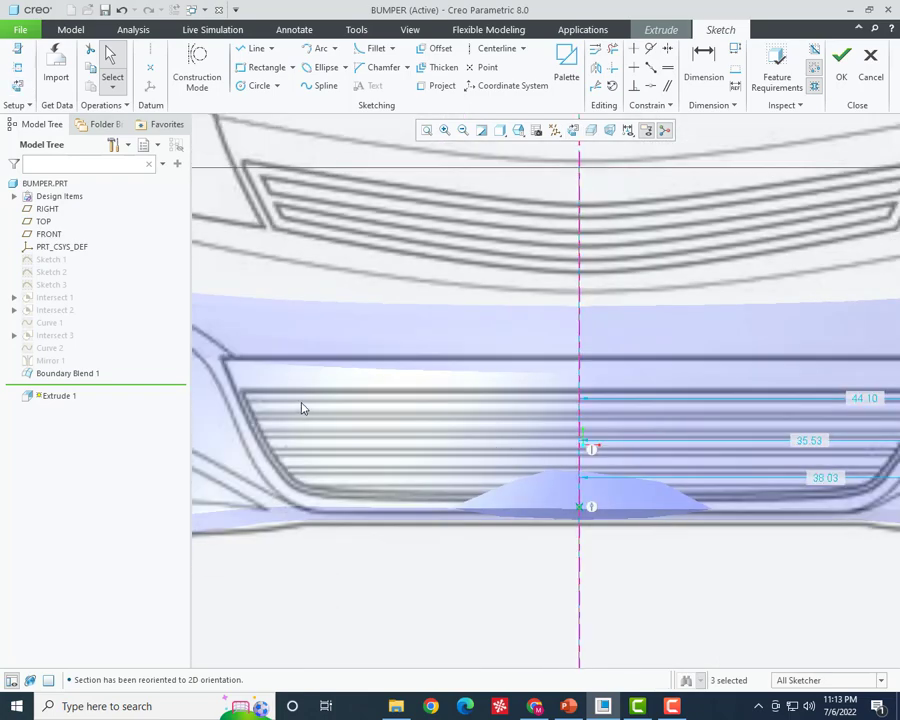
scroll(190, 251, down, 2)
- Draw a thin rectangle along the upper grille slot, stretched left to the grille edge
click(262, 67)
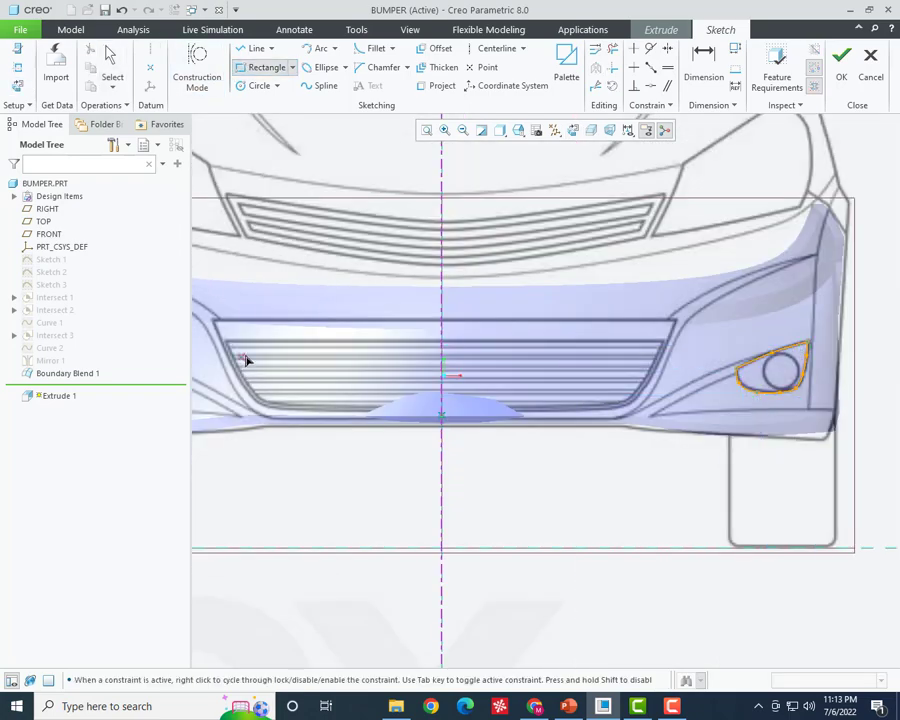
scroll(245, 362, up, 3)
scroll(302, 372, down, 2)
scroll(262, 352, up, 2)
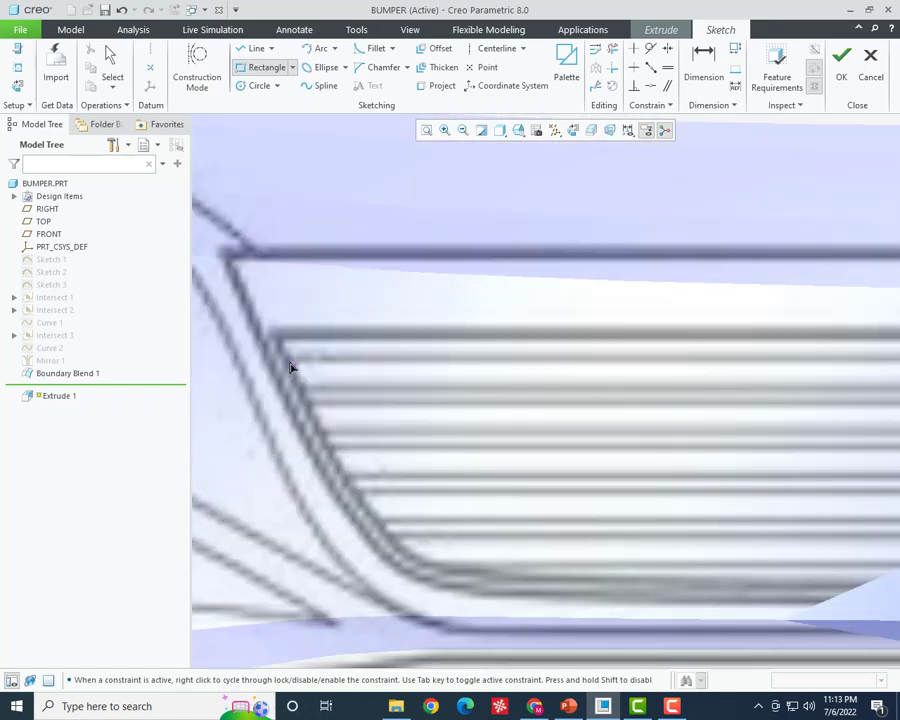
scroll(340, 403, down, 1)
scroll(346, 391, down, 2)
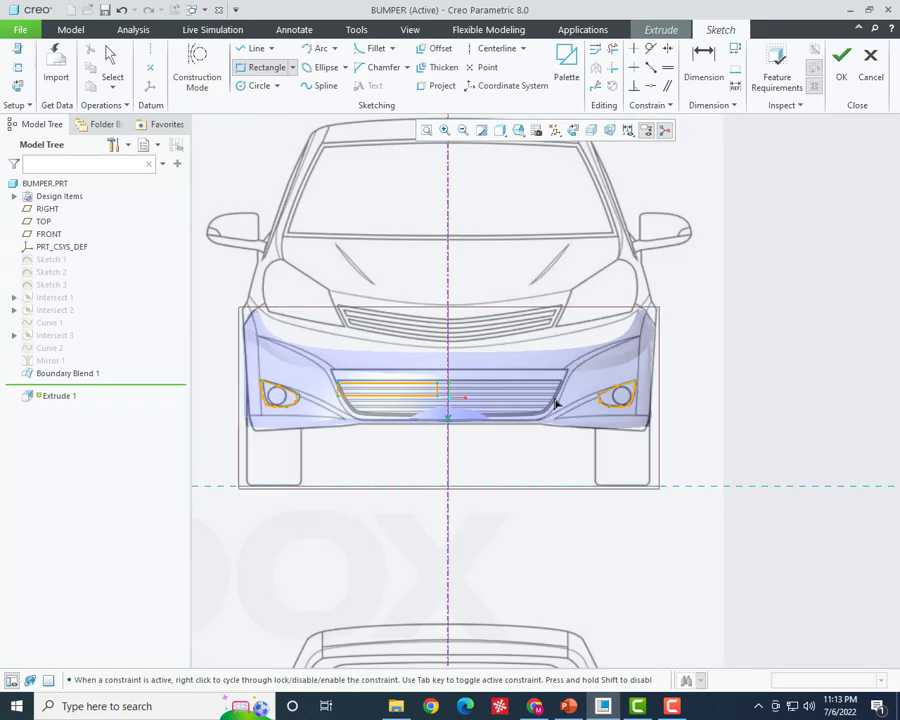
scroll(566, 394, up, 2)
scroll(575, 375, up, 1)
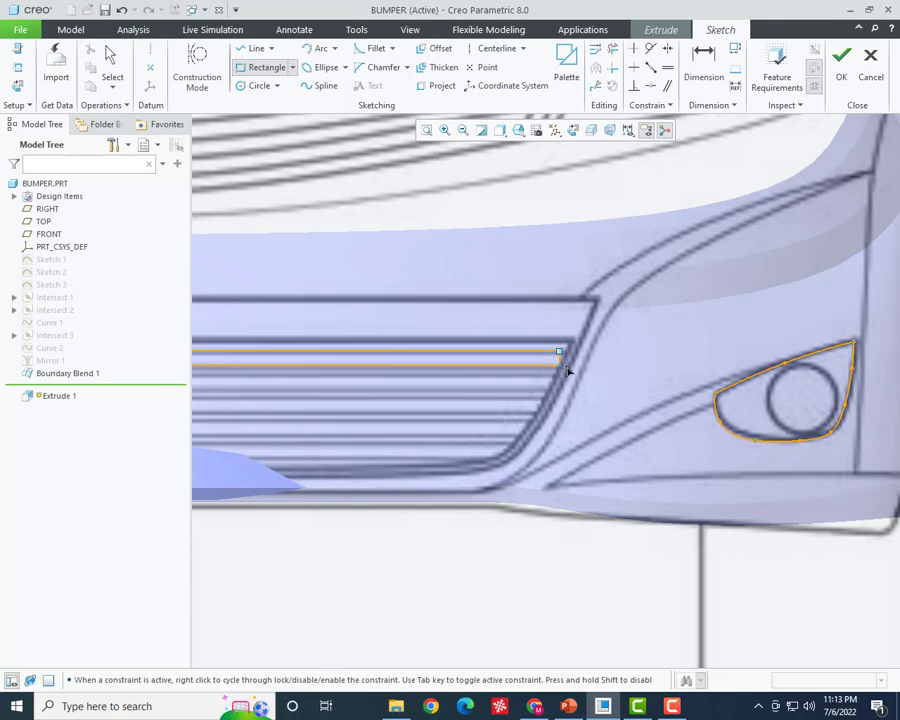
click(643, 385)
middle_click(643, 385)
scroll(620, 380, down, 2)
scroll(510, 420, up, 3)
scroll(460, 420, down, 3)
scroll(387, 425, up, 3)
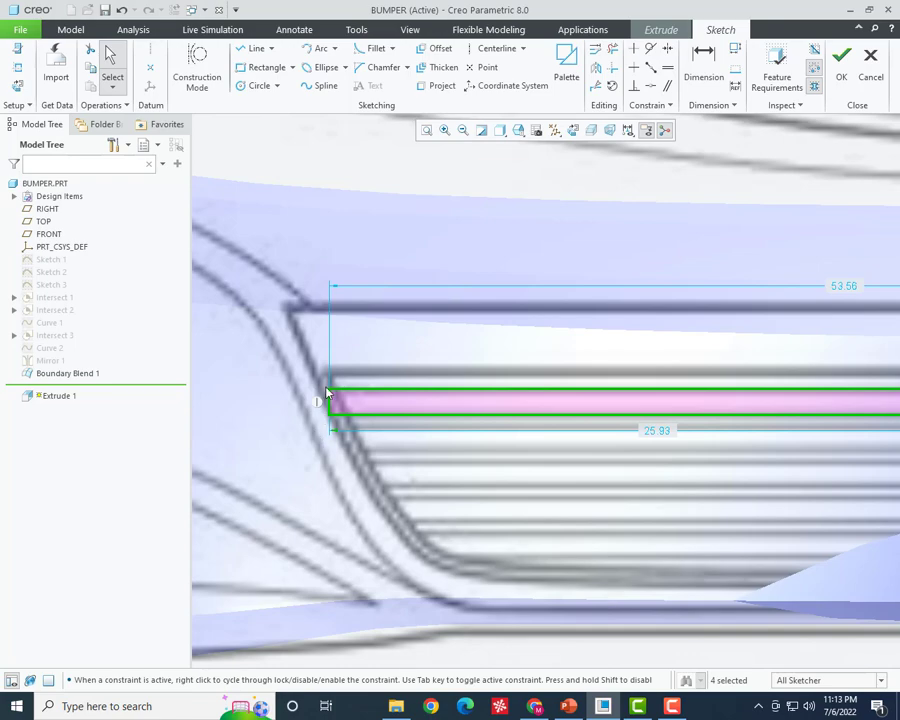
drag(328, 400, 295, 398)
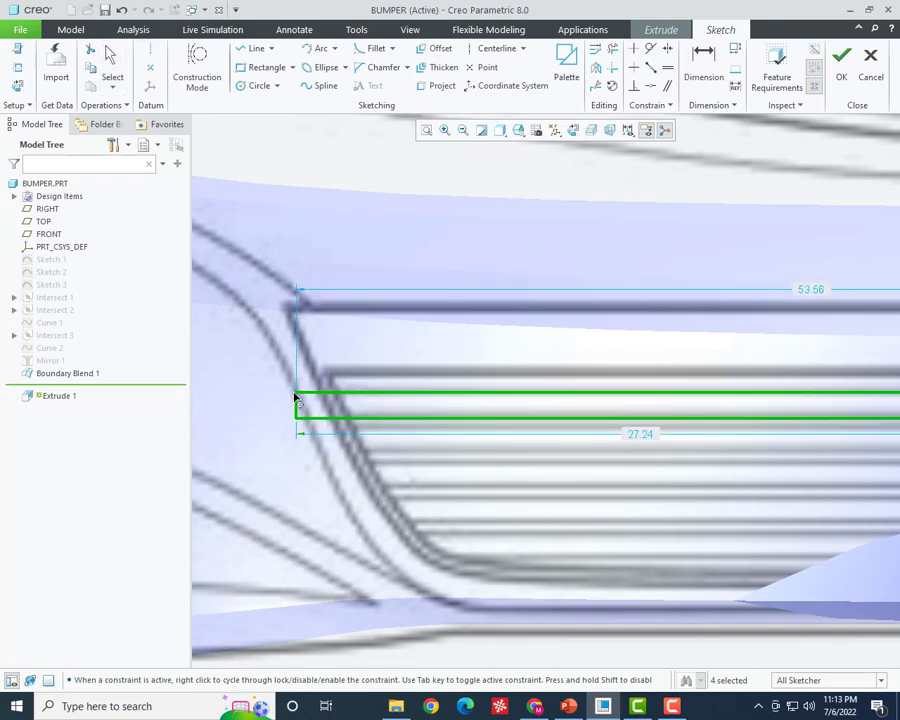
scroll(295, 398, down, 2)
scroll(275, 414, down, 2)
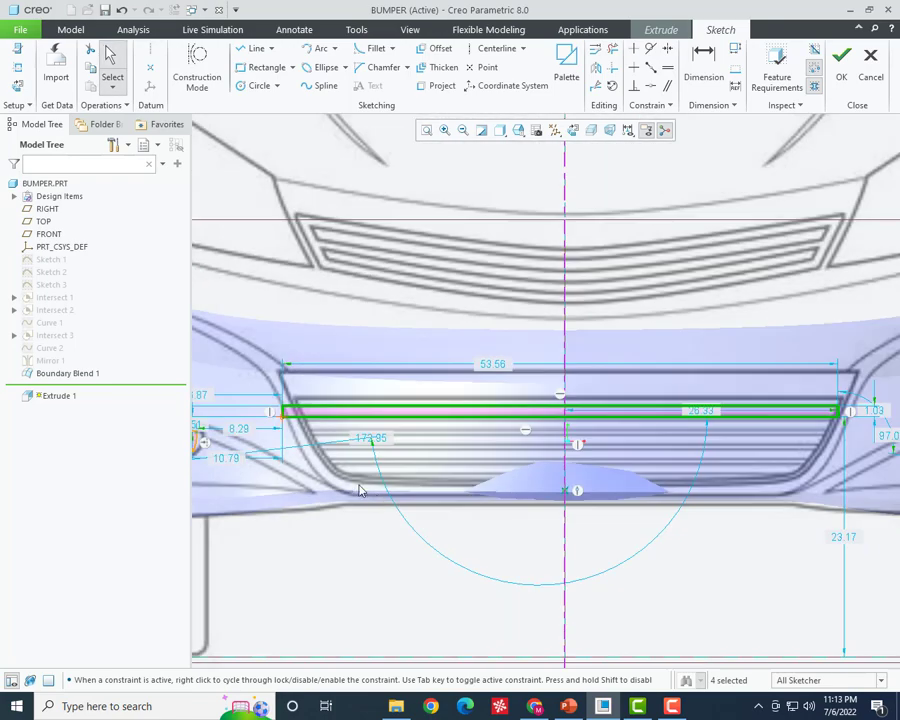
- Draw the lower slot rectangles starting from the grille's left end
click(266, 67)
scroll(296, 465, up, 3)
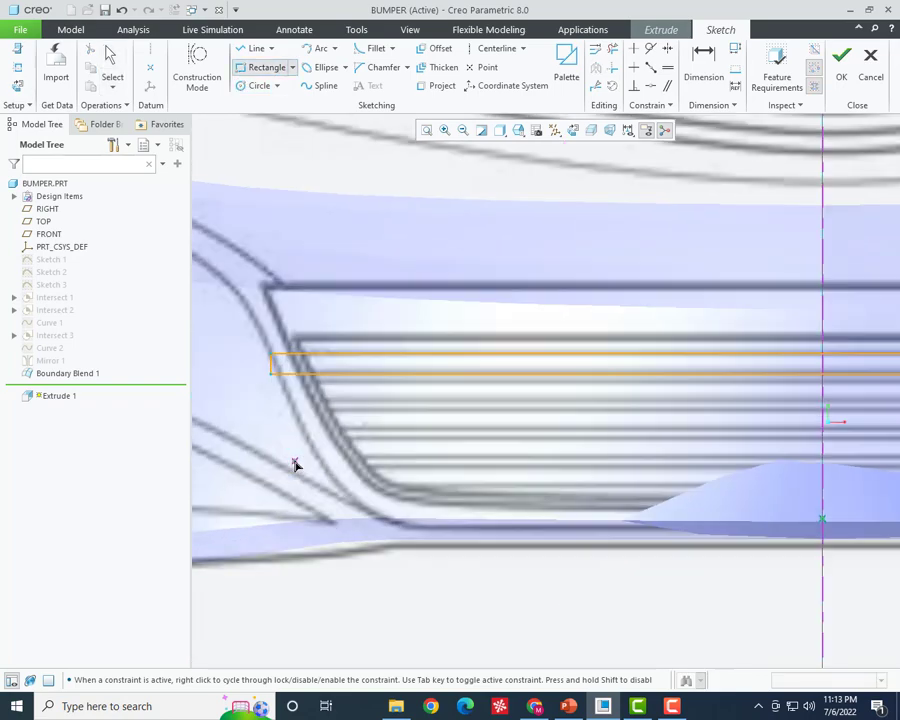
click(272, 404)
scroll(438, 428, down, 3)
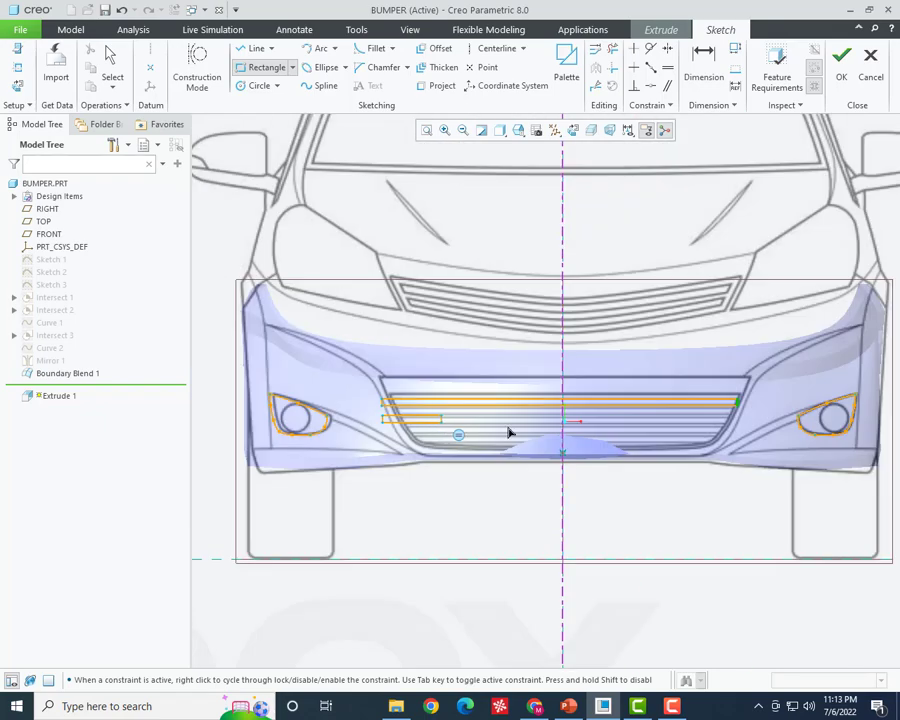
scroll(735, 430, up, 4)
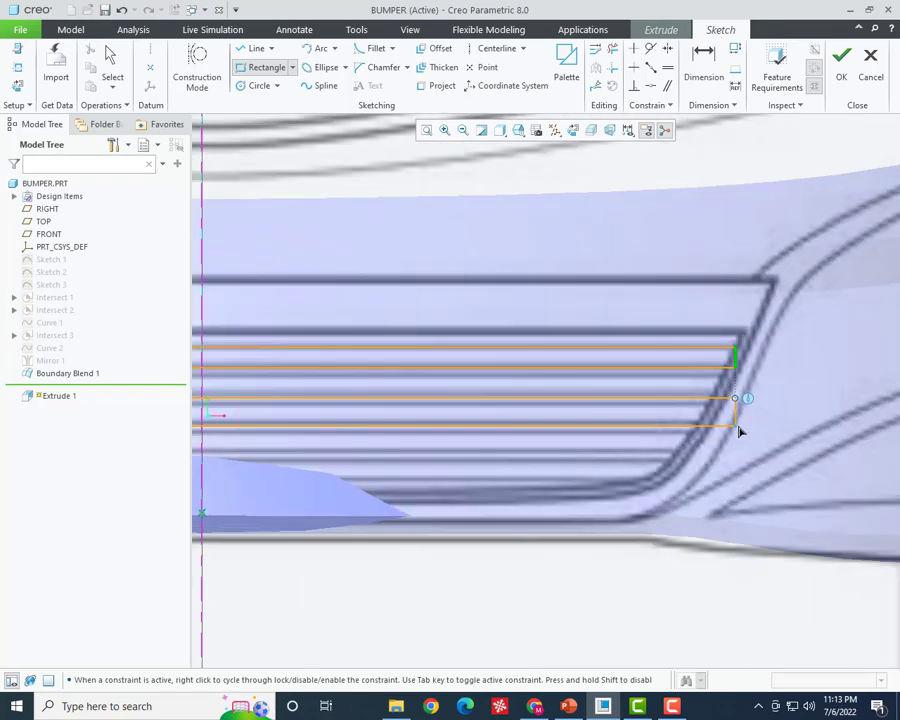
scroll(783, 455, down, 3)
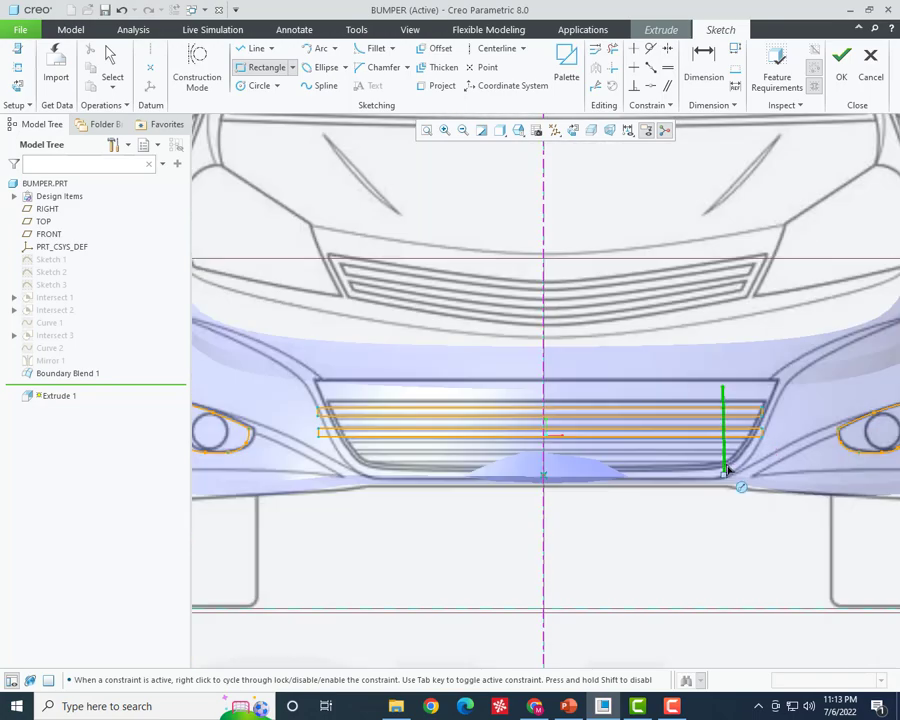
scroll(781, 446, up, 3)
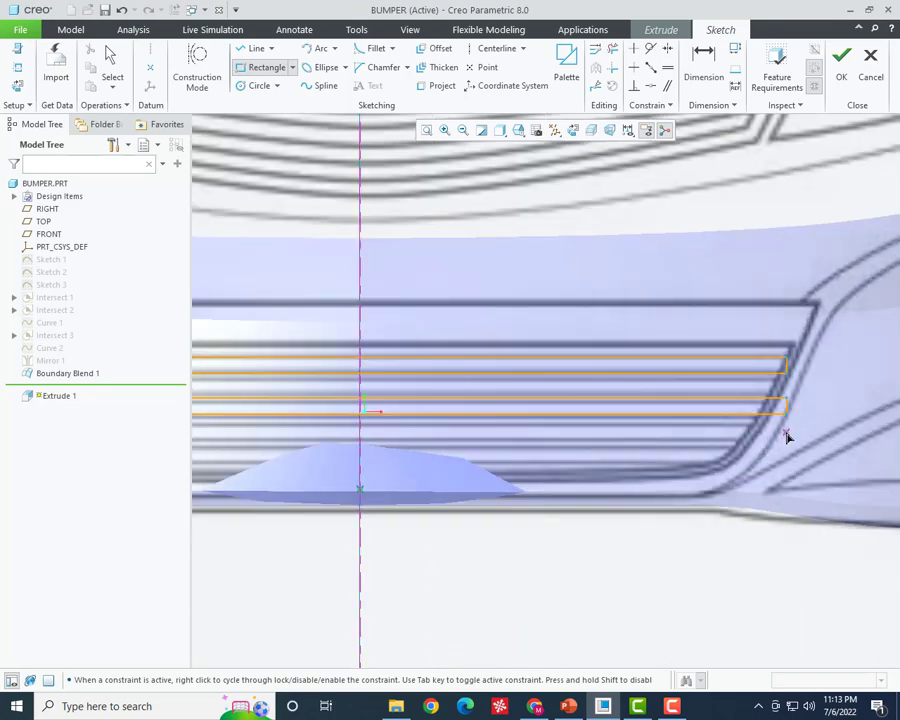
click(785, 447)
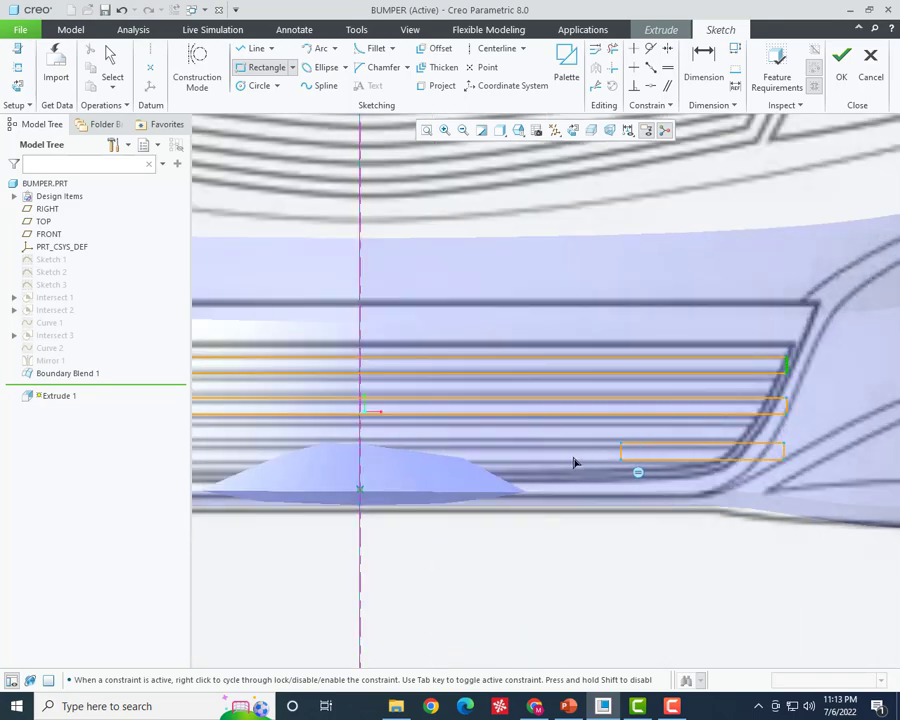
scroll(566, 464, down, 3)
scroll(329, 460, up, 3)
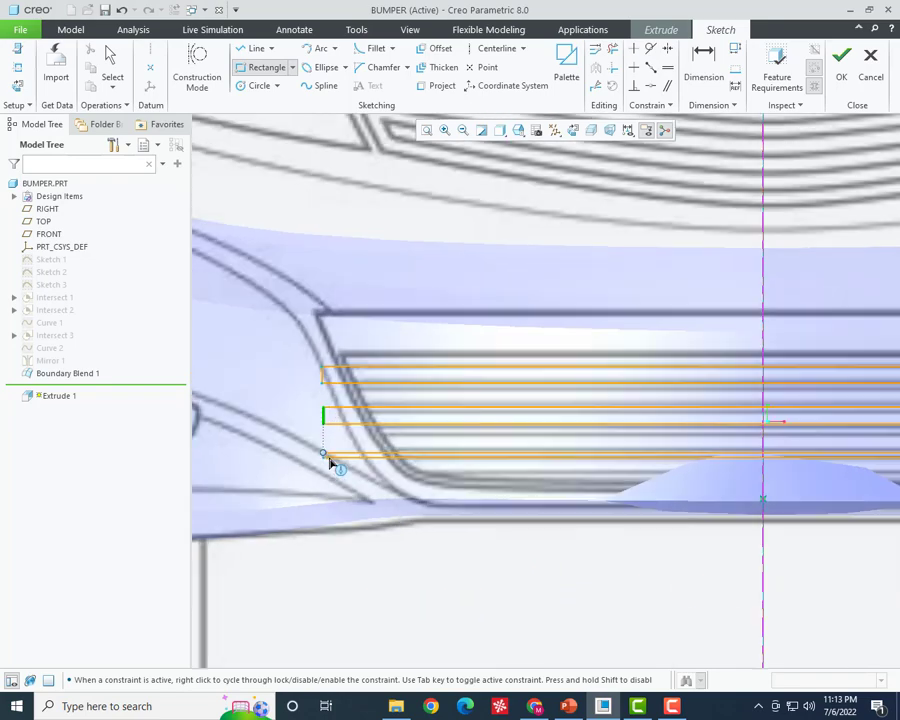
- Dimension both gaps between the three grille rectangles to 1.50
middle_click(426, 440)
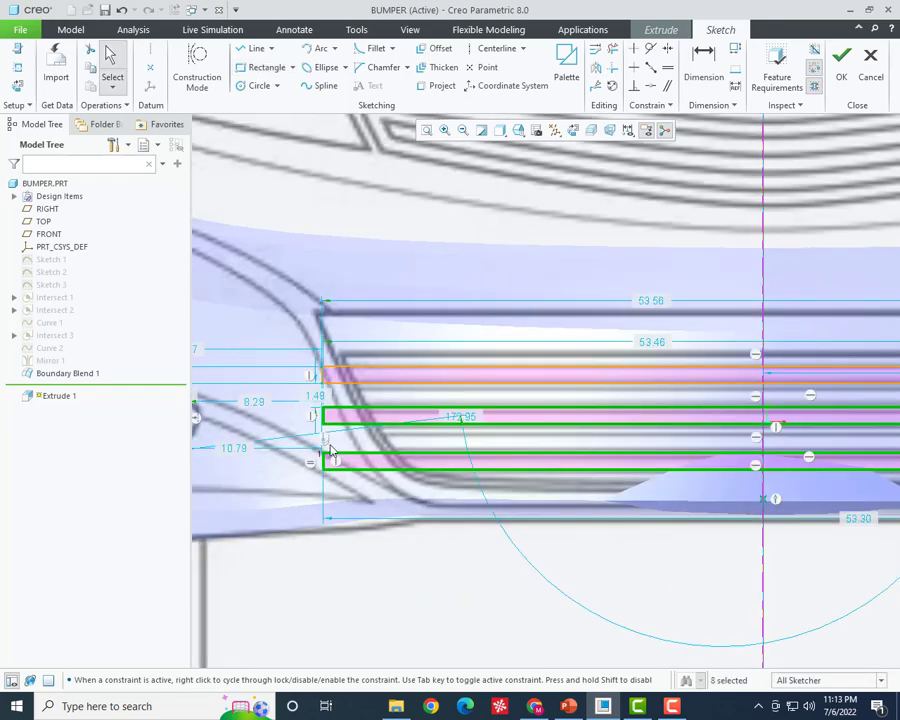
scroll(585, 458, down, 3)
scroll(598, 466, up, 3)
scroll(786, 413, up, 2)
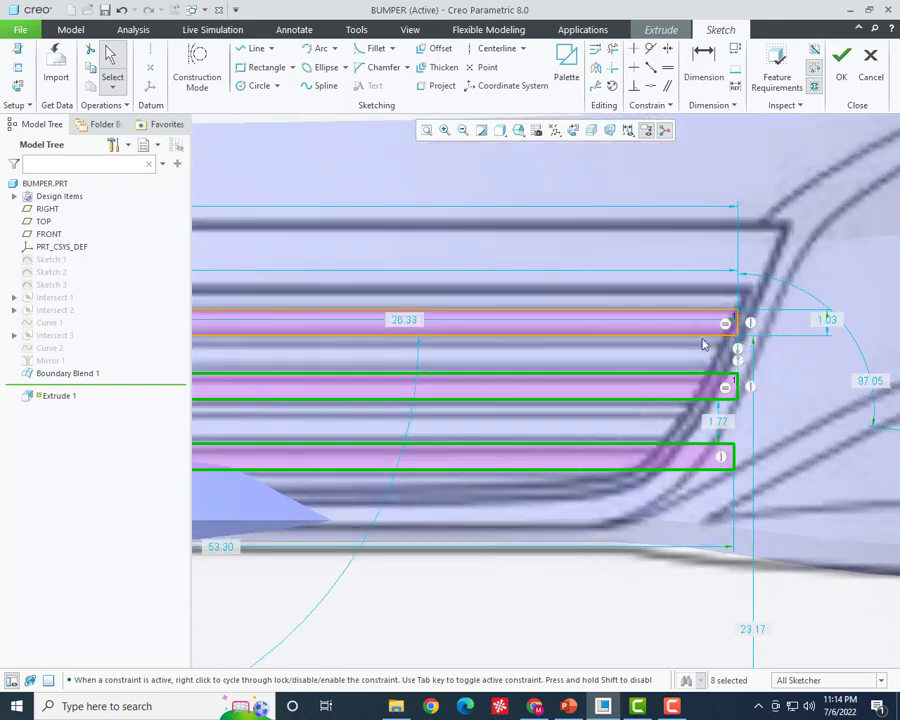
key(d)
click(697, 376)
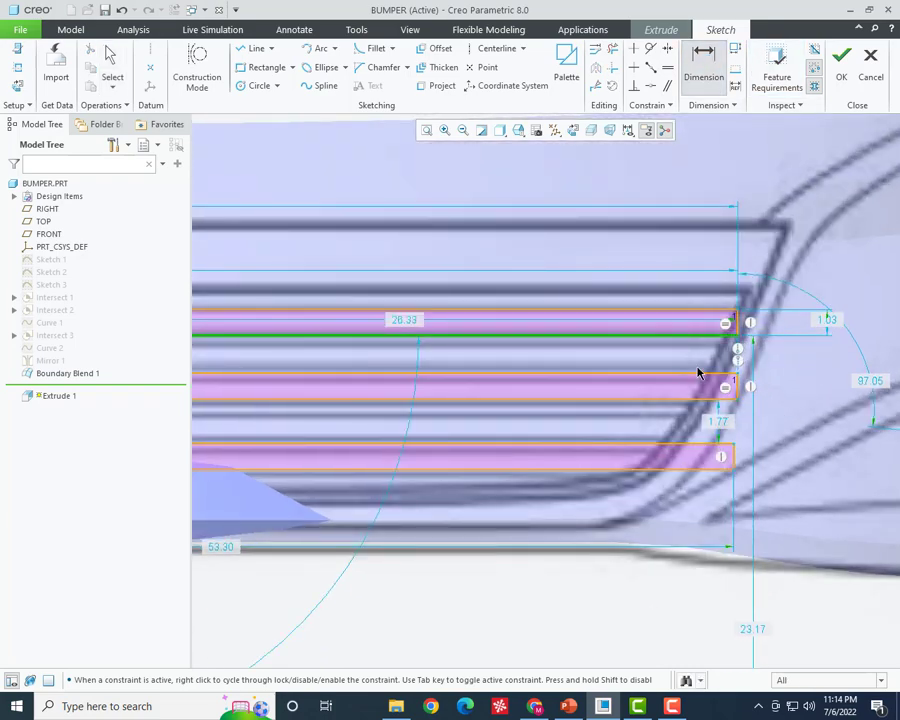
click(668, 368)
middle_click(664, 358)
text(1)
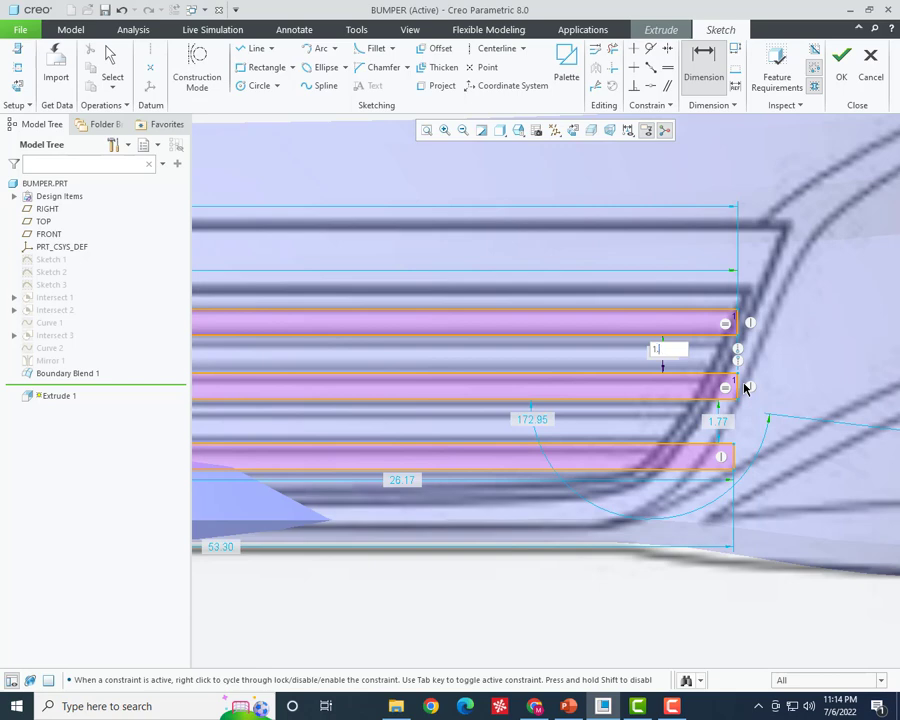
text(5)
key(Return)
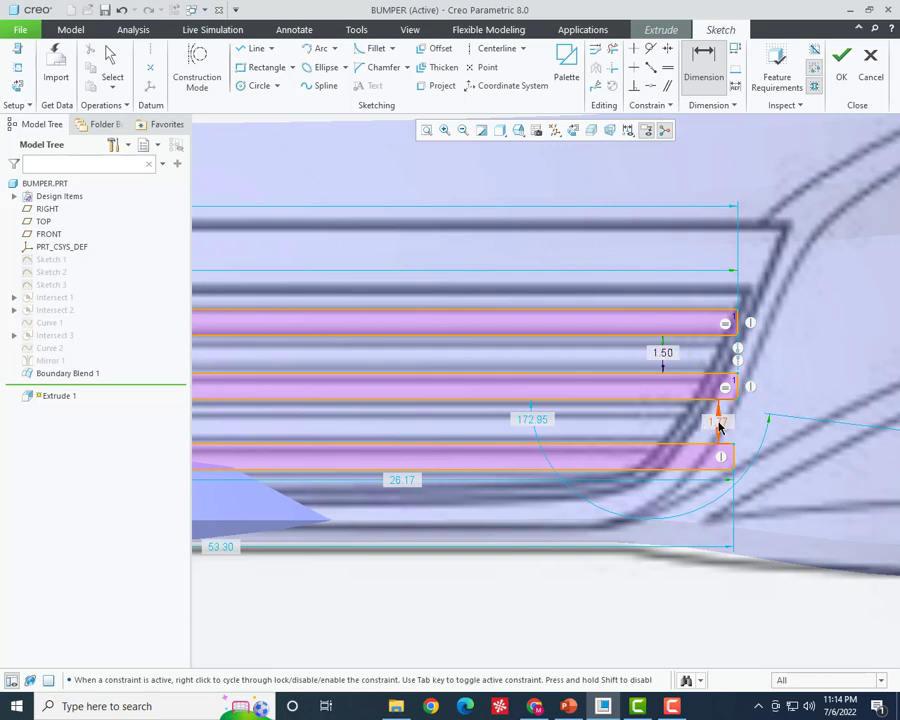
middle_click(718, 426)
text(1.5)
key(Return)
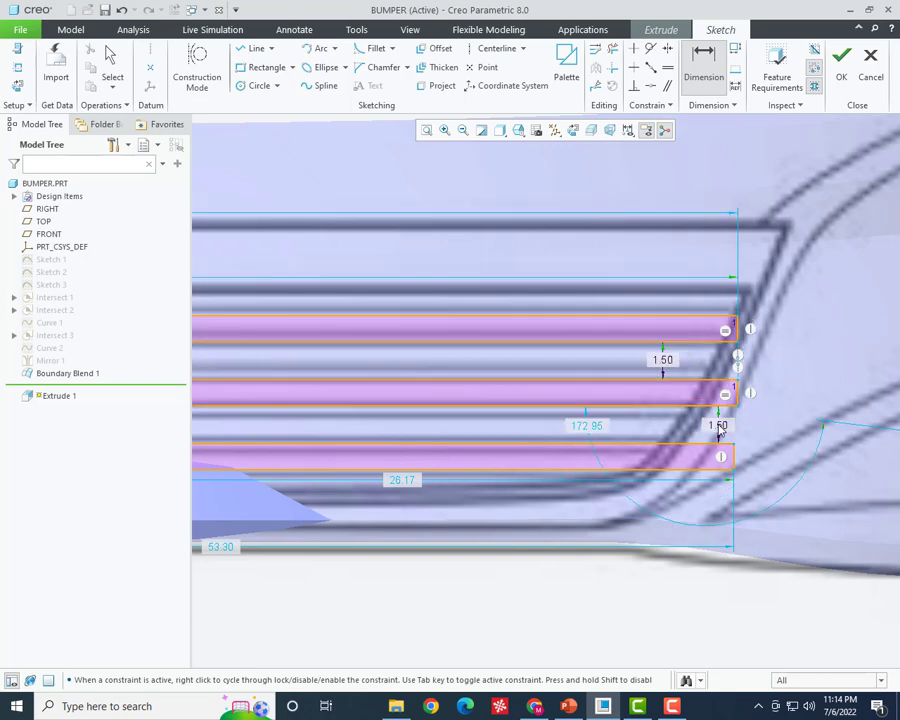
- Make the top rectangle 1.00 tall, undoing the conflicting middle-rectangle height dimension
click(624, 322)
click(628, 340)
middle_click(628, 330)
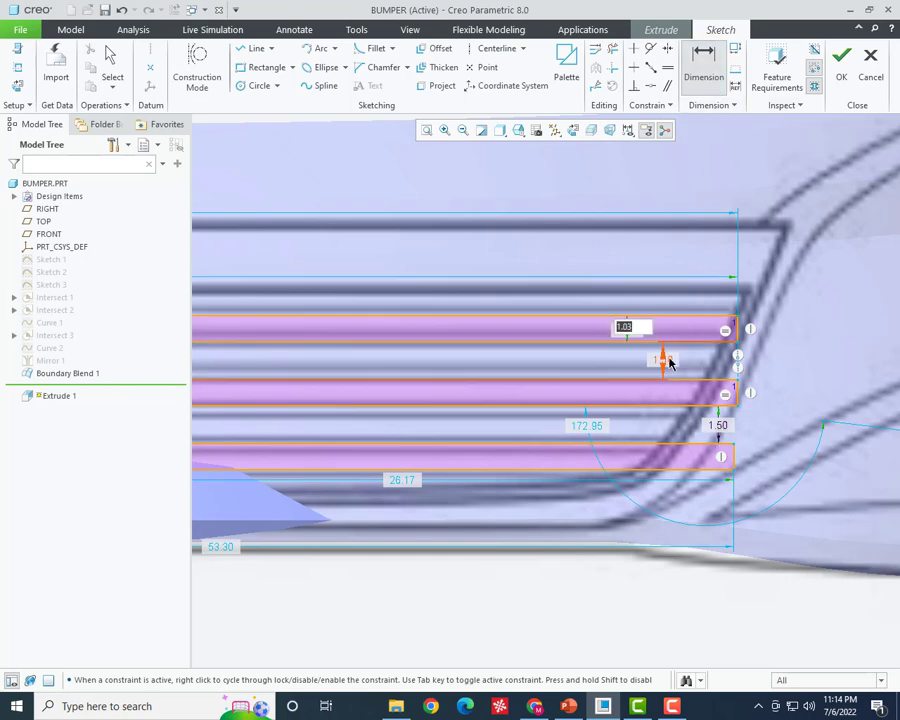
text(1)
key(Return)
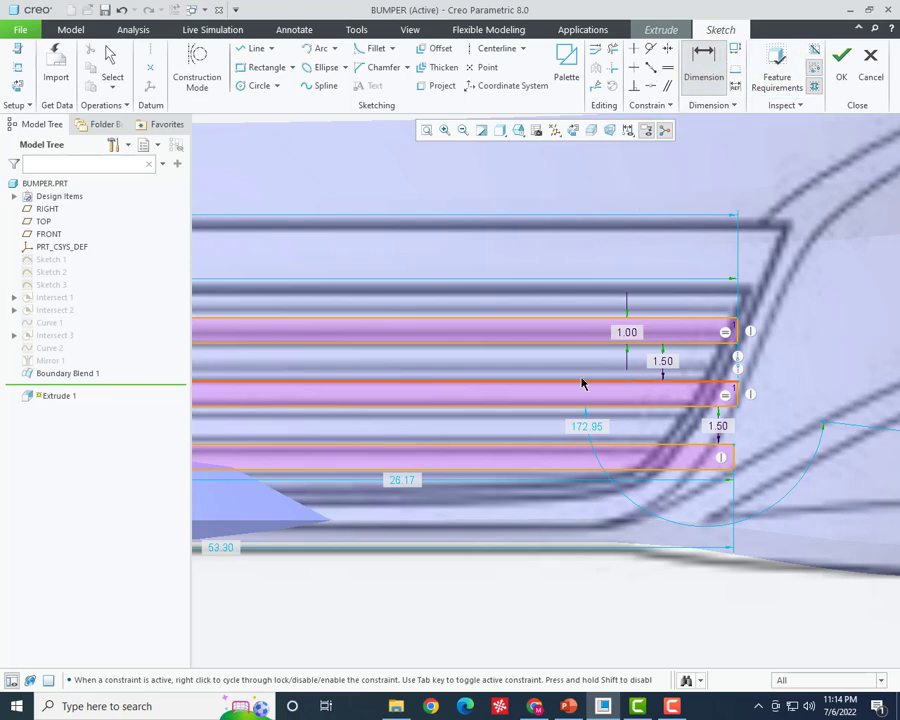
click(568, 408)
middle_click(568, 396)
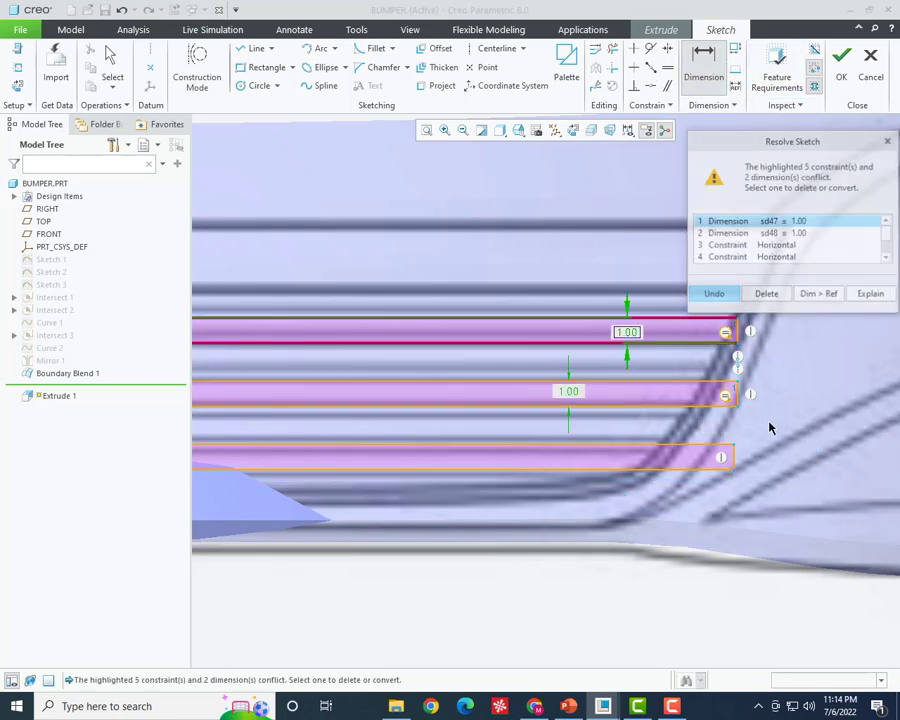
click(713, 294)
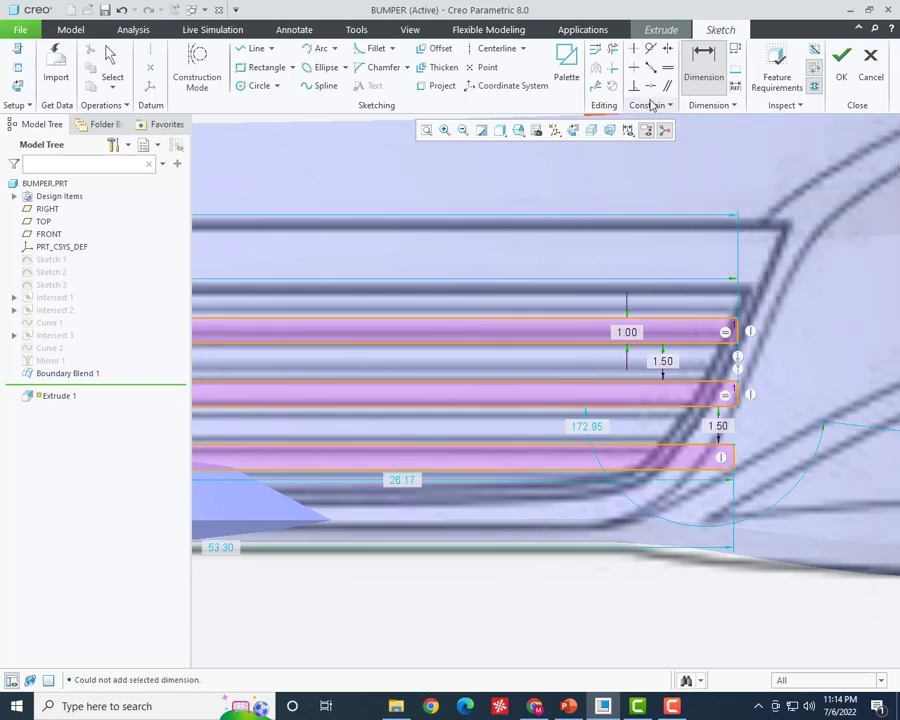
middle_click(719, 421)
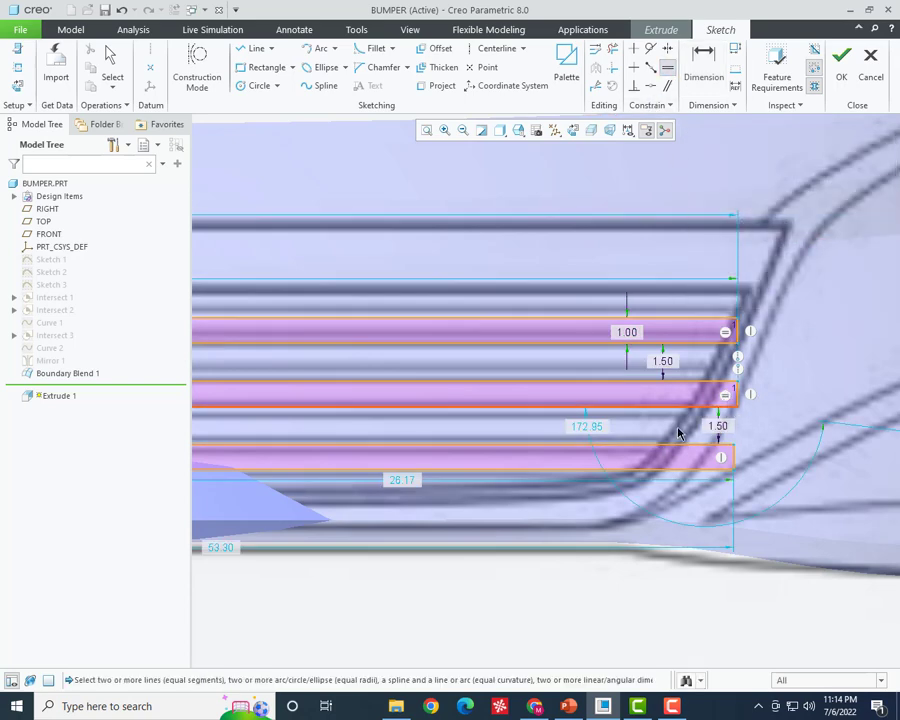
- Attempt a height dimension on the bottom rectangle and cancel it as conflicting
click(703, 74)
click(470, 442)
click(476, 470)
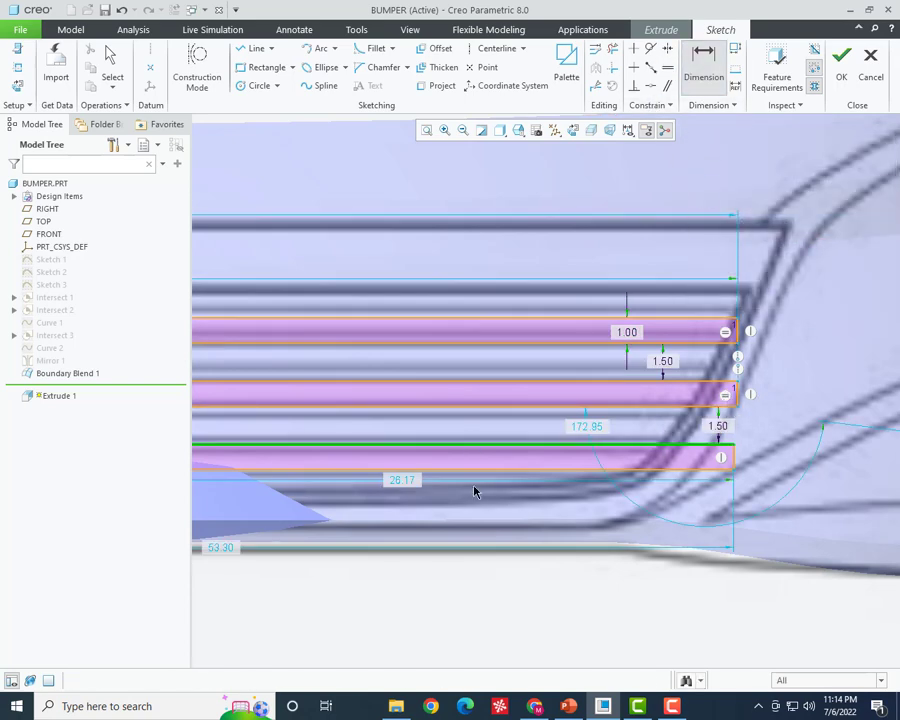
middle_click(520, 456)
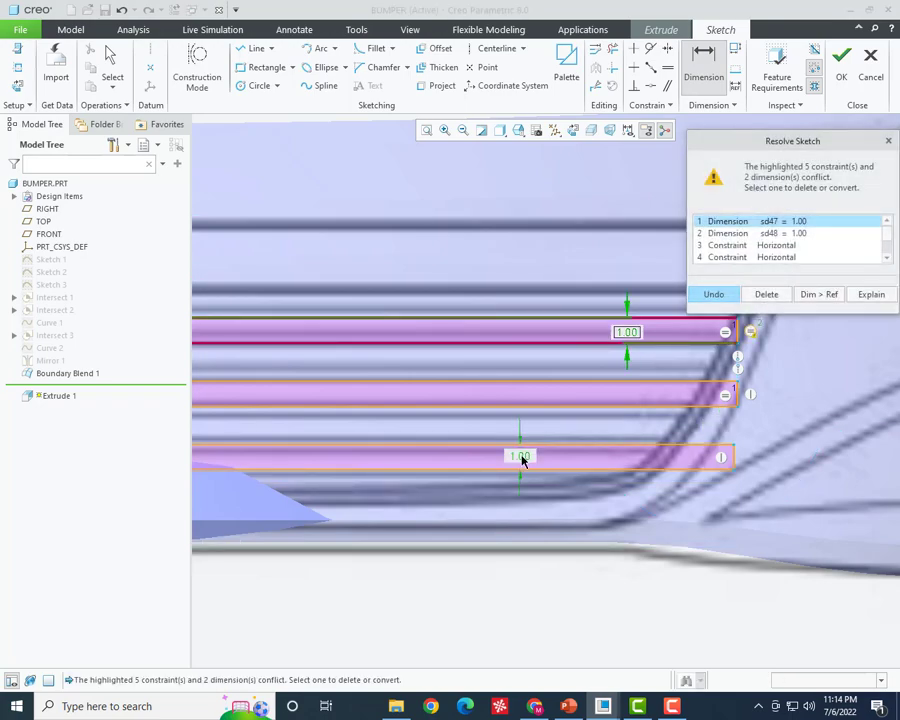
key(Escape)
scroll(694, 460, down, 3)
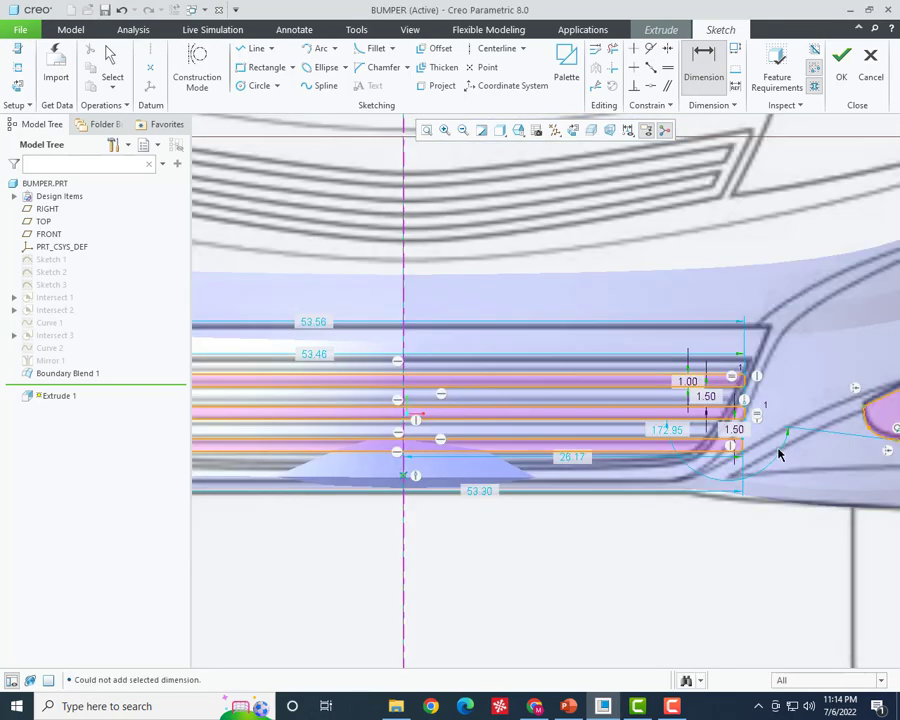
scroll(779, 455, down, 3)
scroll(281, 428, up, 5)
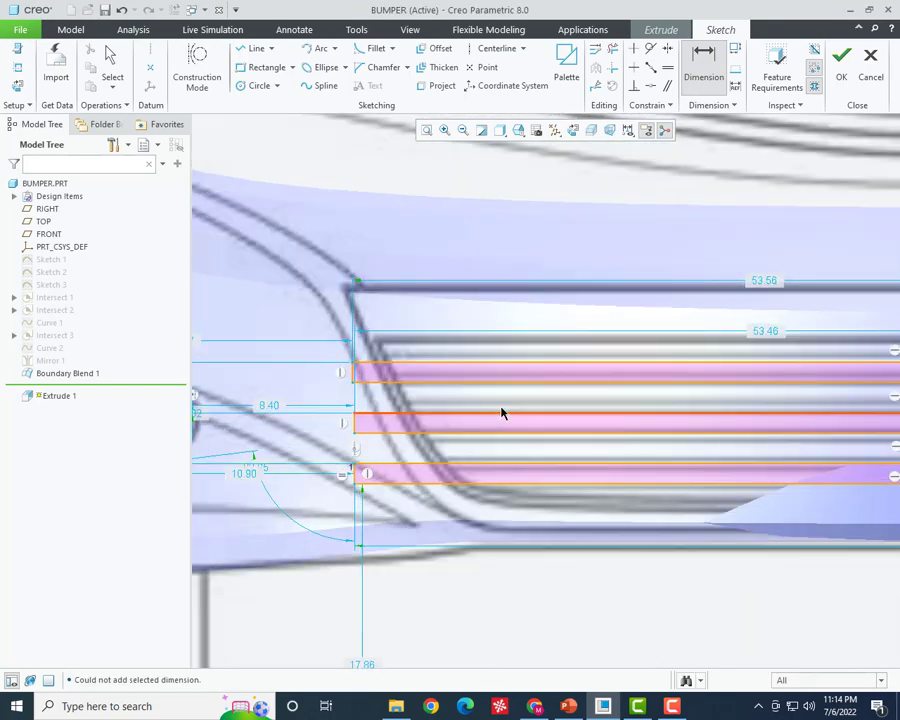
- Draw a spline from the top slot's left end down the slanted edge to the bottom line's endpoint
click(313, 88)
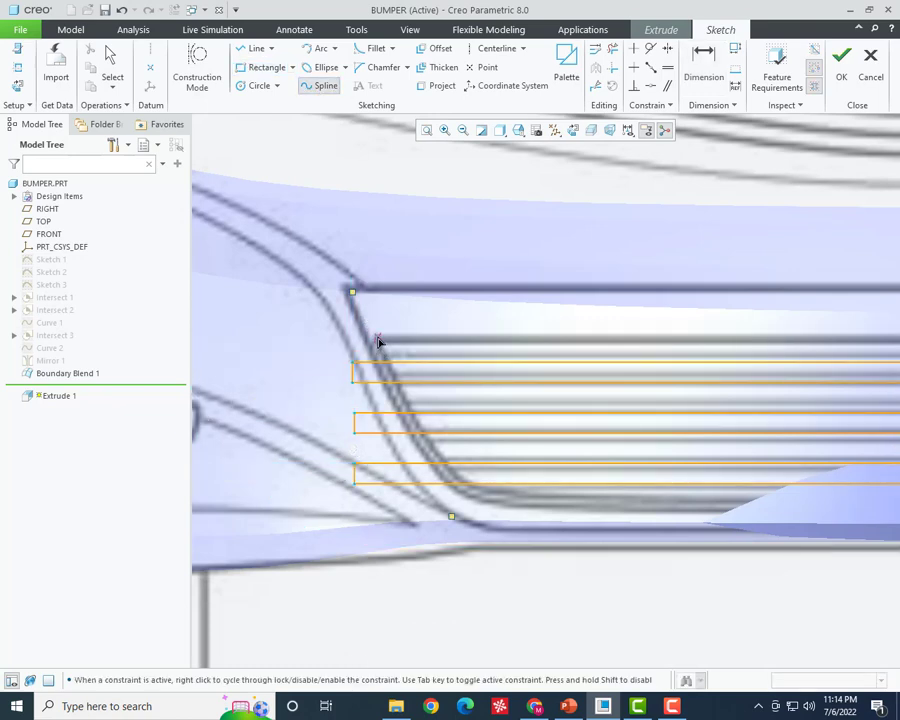
click(378, 342)
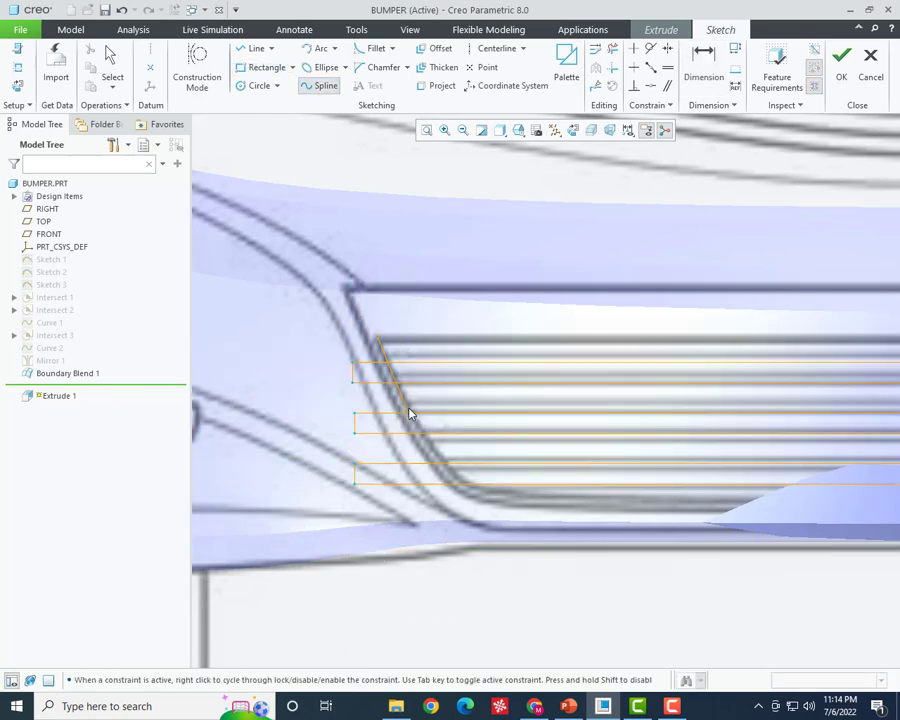
click(407, 413)
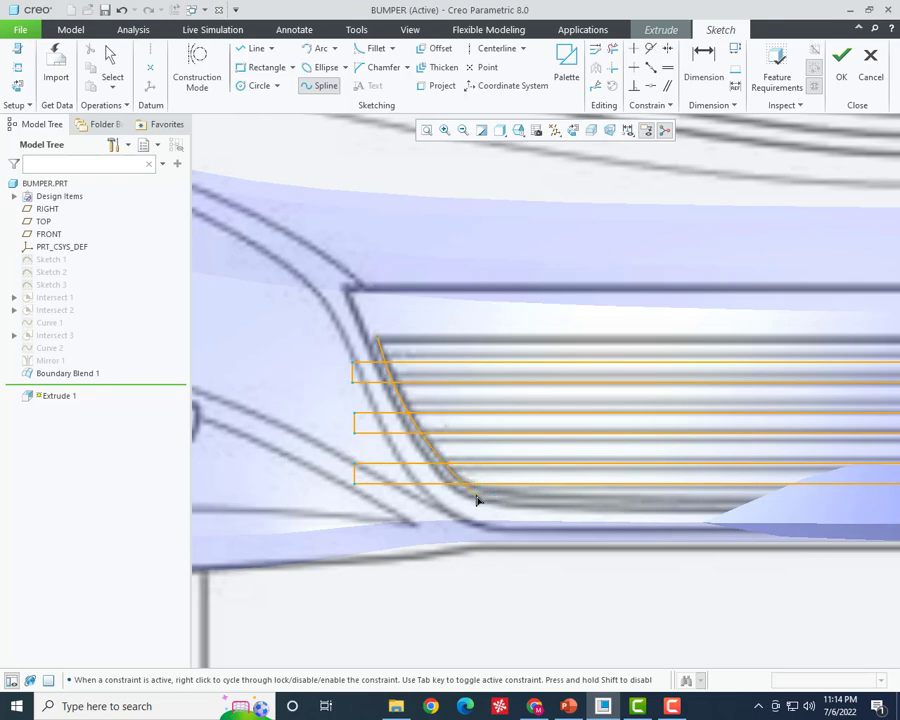
scroll(477, 500, down, 3)
click(480, 490)
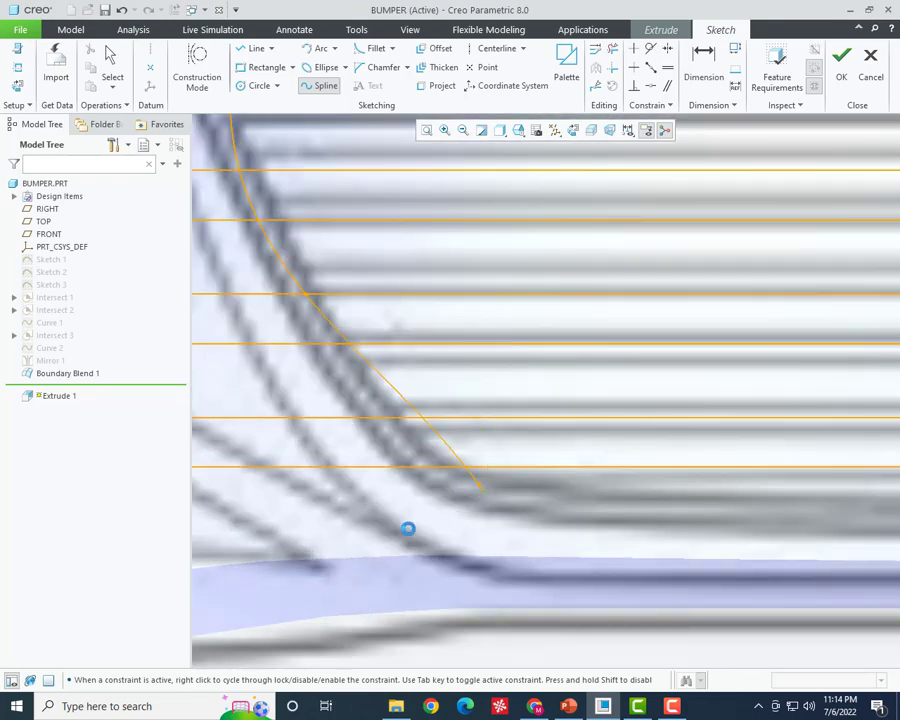
middle_click(407, 526)
scroll(393, 528, up, 3)
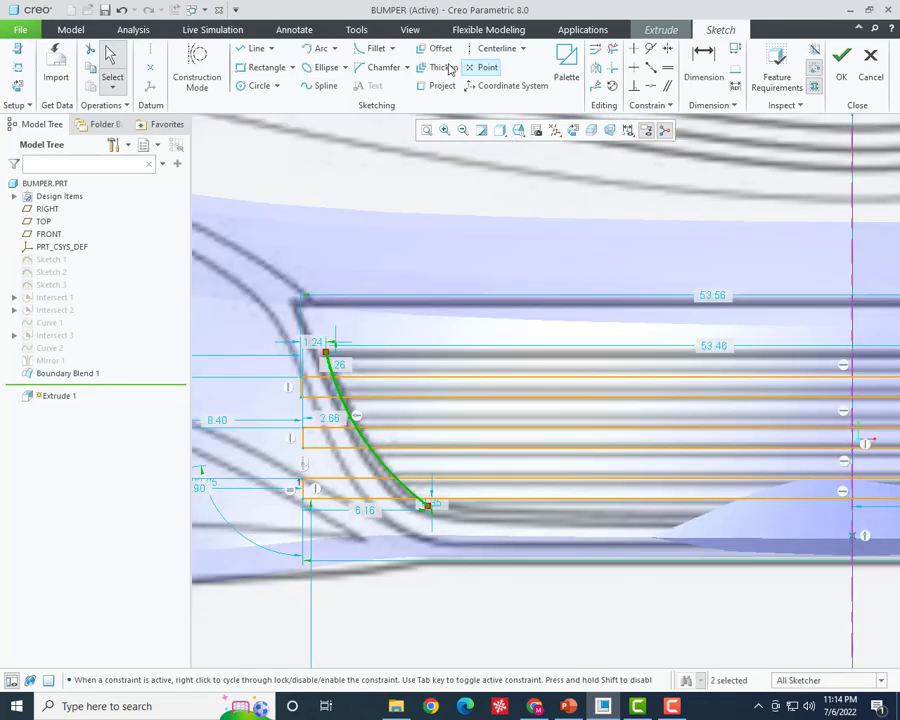
scroll(603, 402, up, 3)
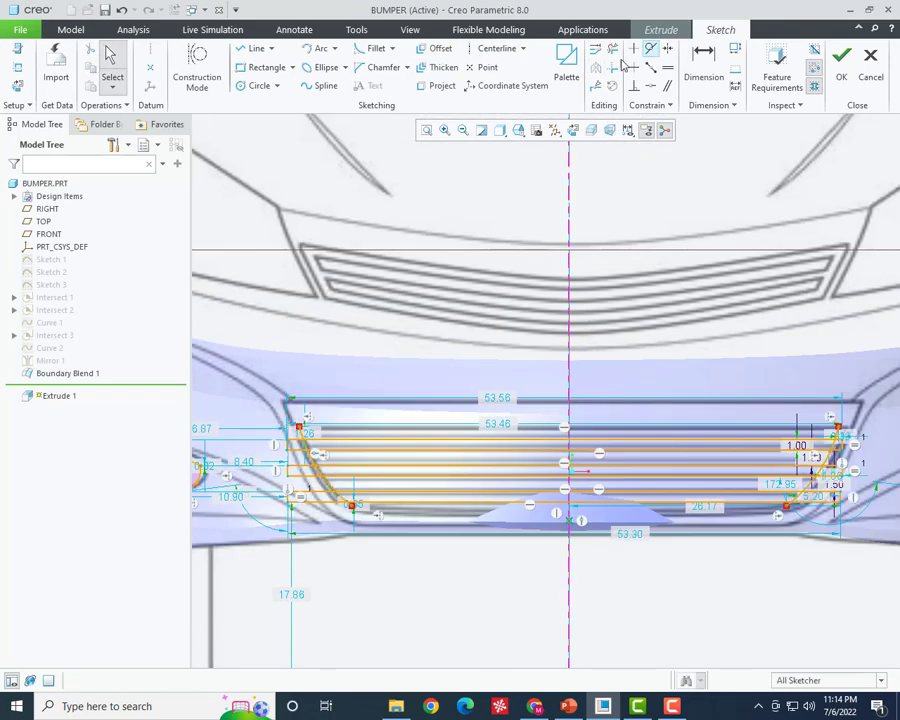
- Trim the stray line ends and leftover arc piece beyond the curve at the slots' right end
click(612, 48)
scroll(802, 531, down, 3)
scroll(802, 531, up, 5)
scroll(545, 454, down, 5)
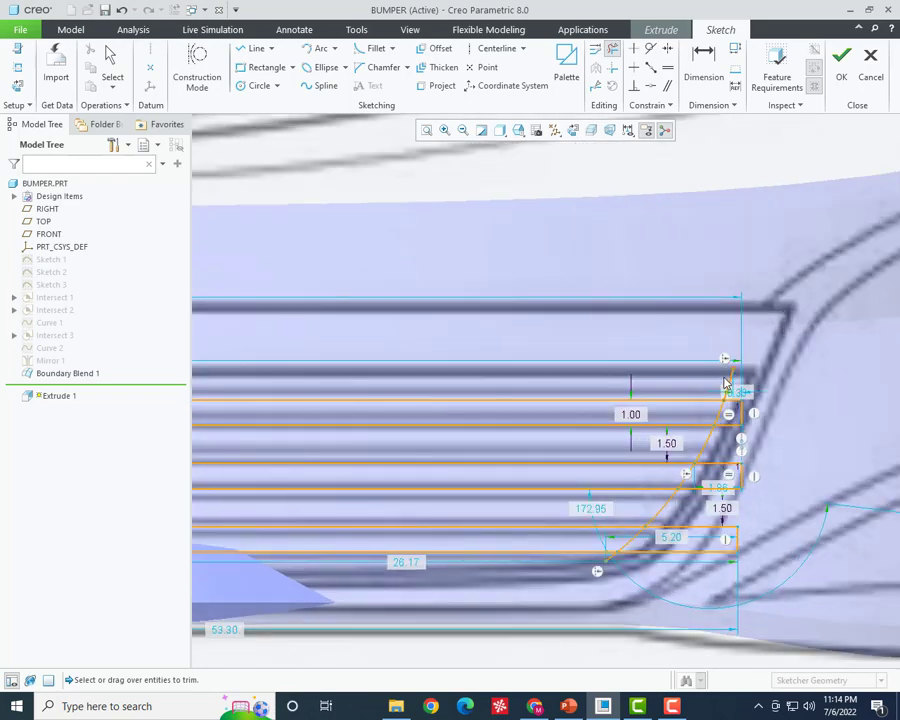
mouse_move(740, 420)
mouse_down()
mouse_move(730, 478)
mouse_move(640, 567)
mouse_move(620, 565)
mouse_up()
scroll(640, 567, down, 2)
scroll(568, 576, up, 4)
scroll(700, 546, down, 3)
mouse_move(700, 546)
mouse_down()
mouse_move(676, 516)
mouse_move(722, 408)
mouse_up()
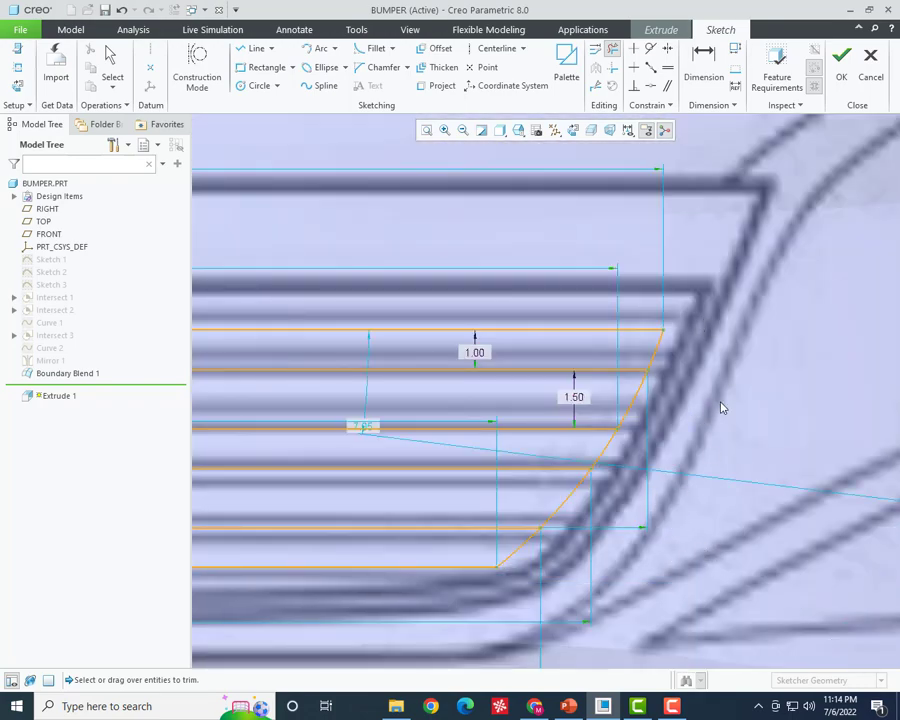
scroll(722, 408, up, 4)
scroll(382, 426, down, 2)
scroll(382, 426, down, 2)
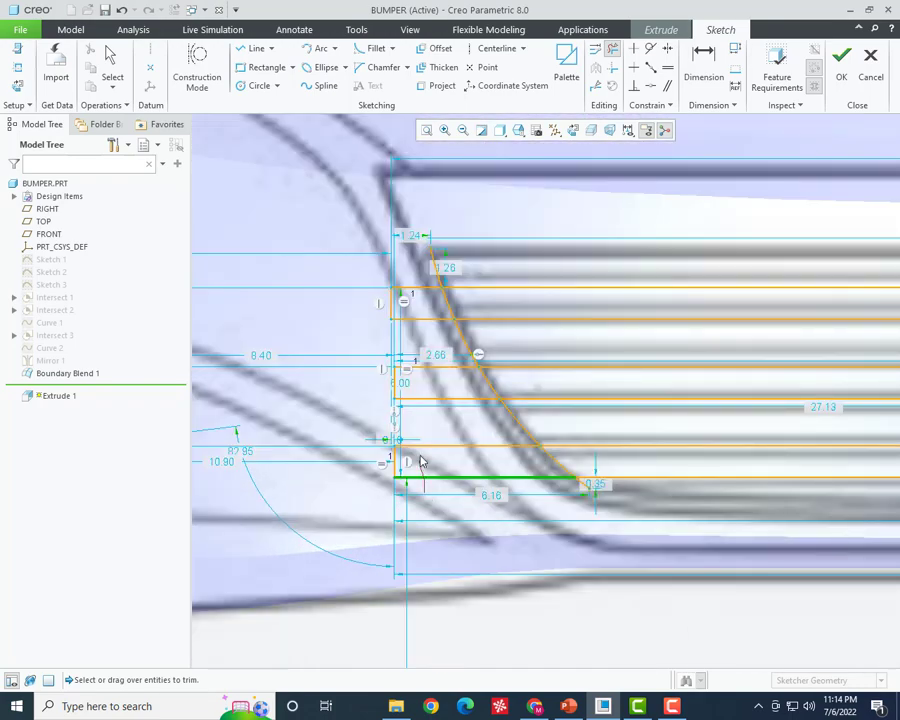
- Trim the crossed line segments and stray corner piece at the slots' left end
drag(420, 462, 407, 288)
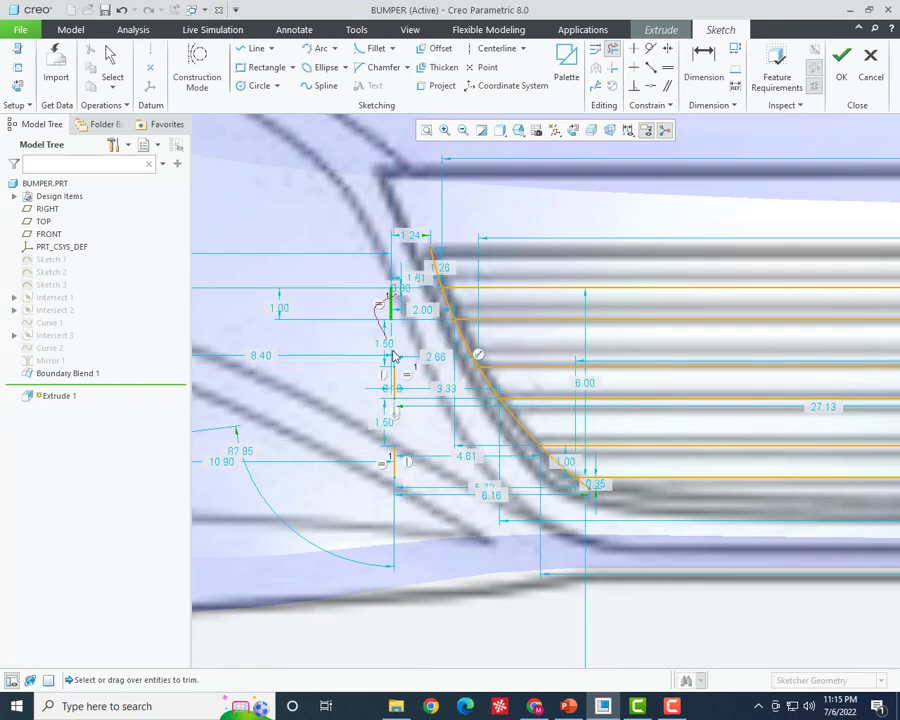
drag(395, 385, 400, 470)
scroll(360, 476, down, 2)
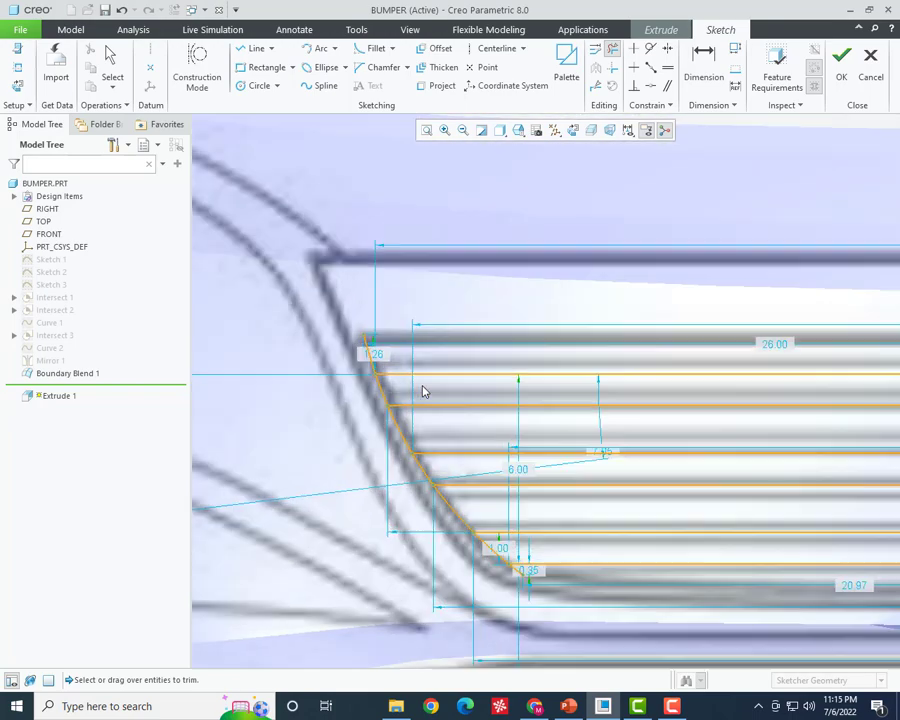
scroll(422, 388, down, 1)
drag(343, 393, 368, 390)
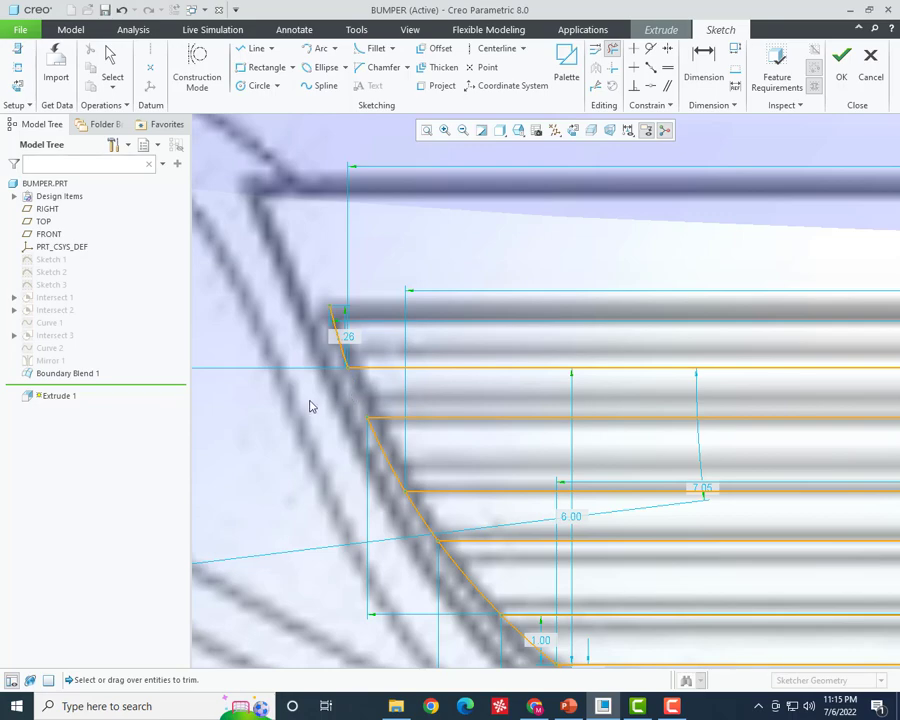
middle_click(305, 407)
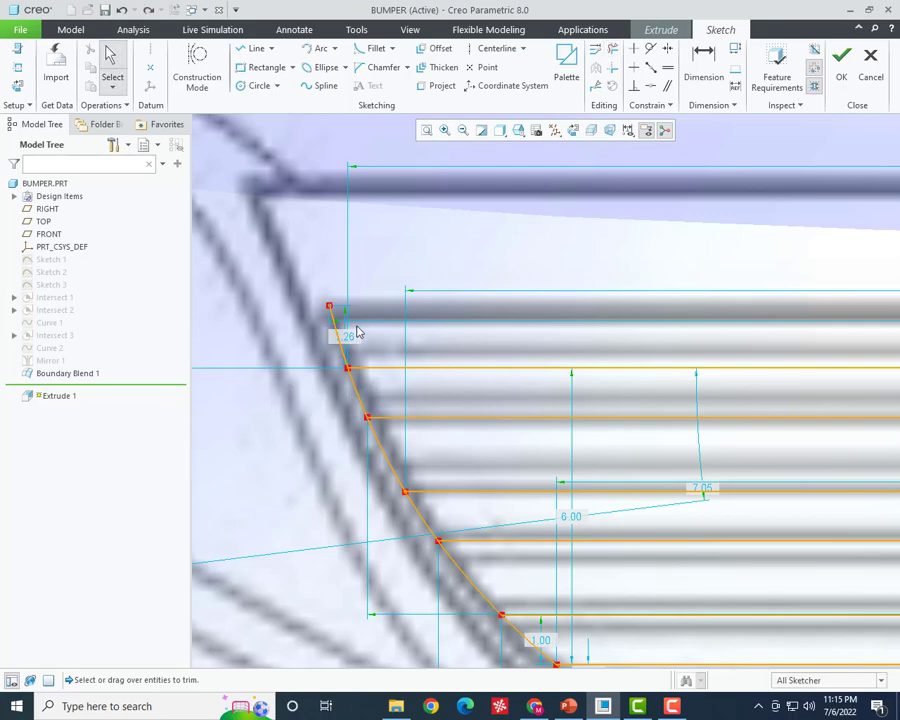
- Delete the remaining leftover segments beside the 1.50 dimension and at the right and left corners
click(352, 332)
click(613, 50)
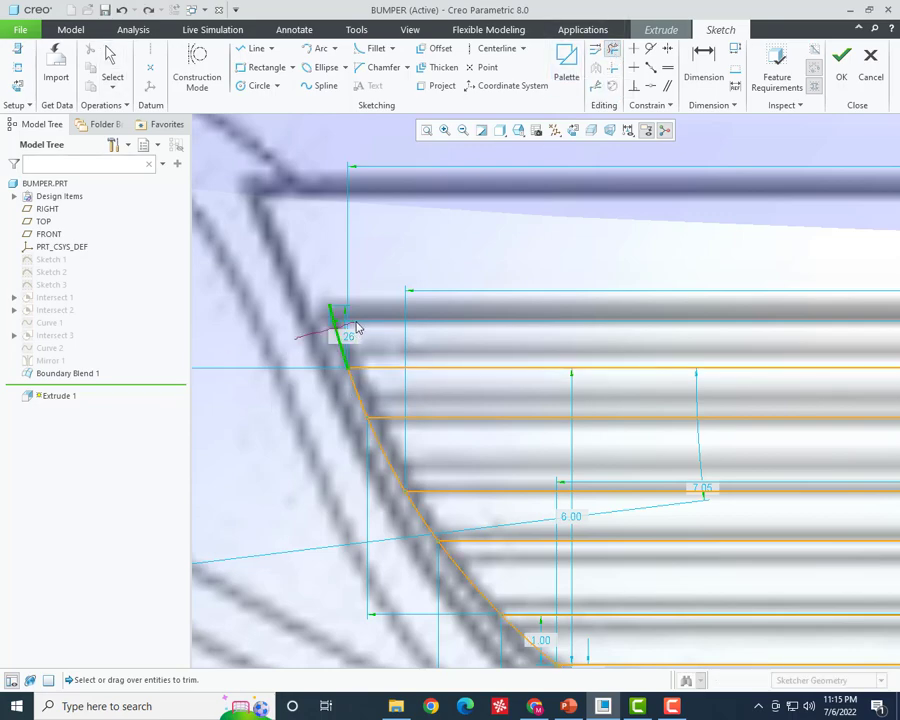
scroll(283, 408, down, 5)
scroll(864, 406, up, 3)
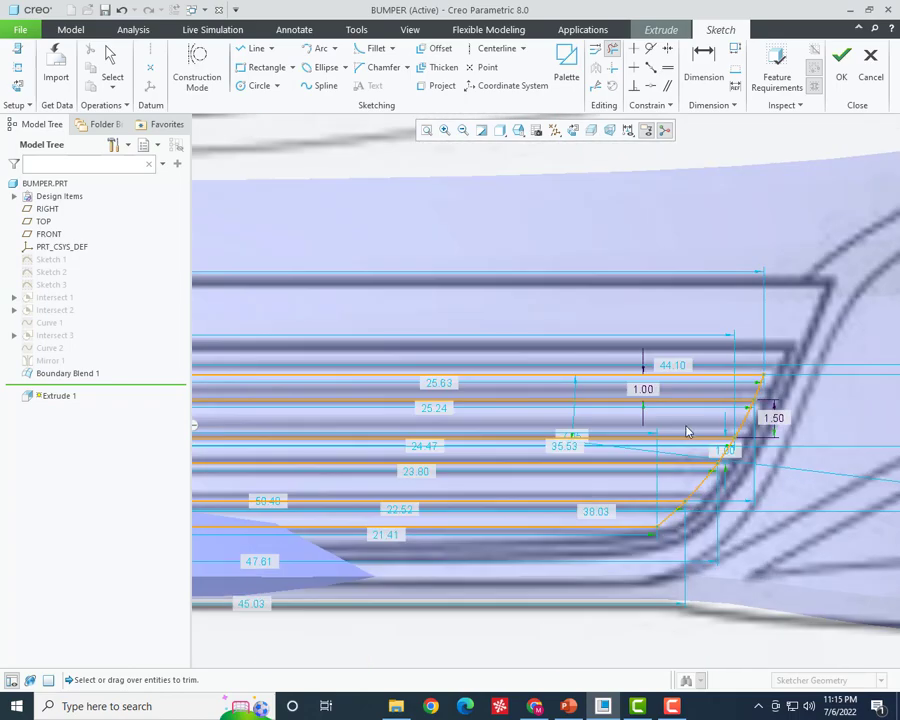
scroll(687, 430, up, 2)
click(716, 422)
scroll(737, 497, down, 2)
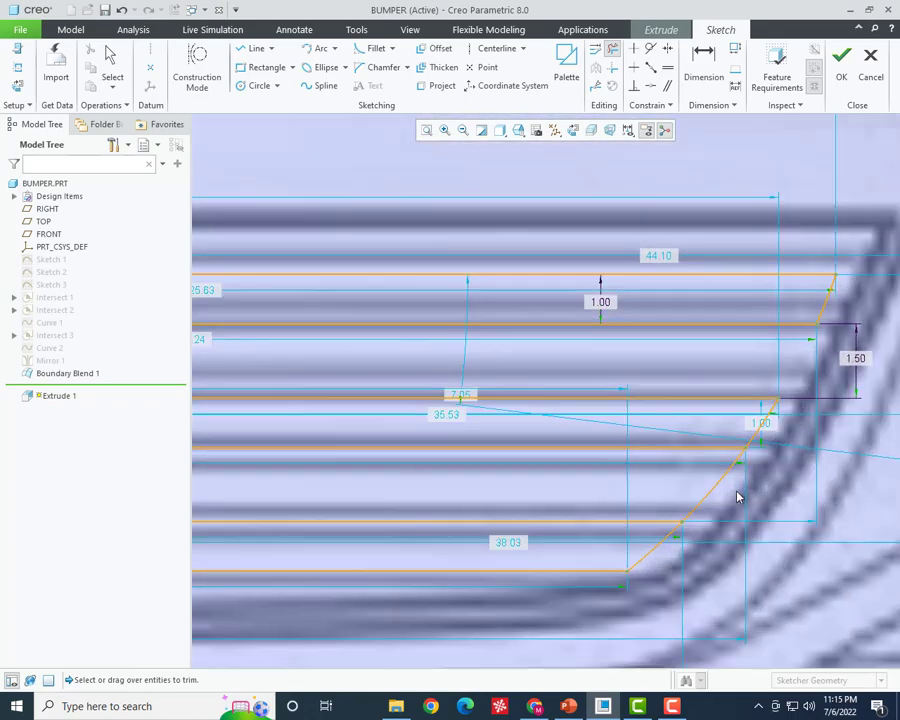
drag(658, 483, 652, 484)
scroll(652, 484, down, 2)
scroll(500, 545, down, 2)
scroll(495, 545, up, 3)
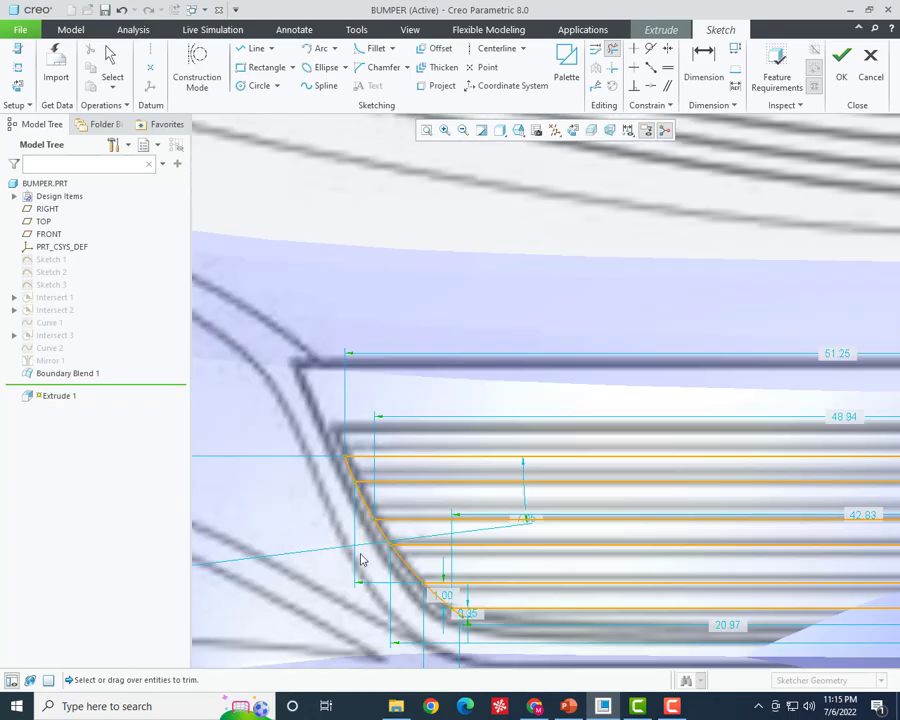
scroll(388, 583, up, 2)
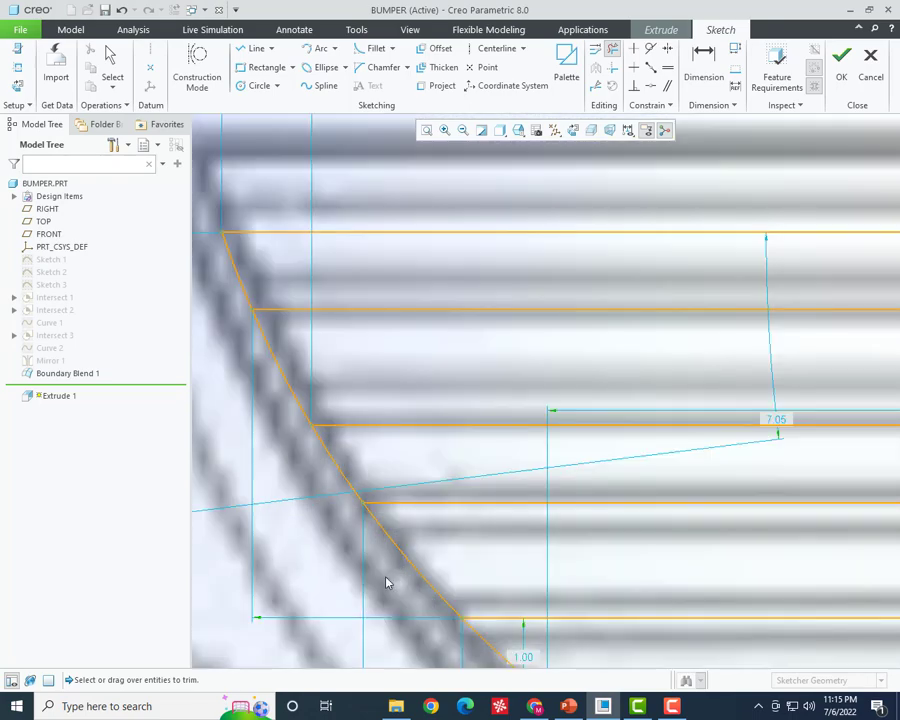
click(283, 411)
scroll(287, 409, down, 2)
scroll(340, 475, down, 2)
scroll(350, 457, up, 4)
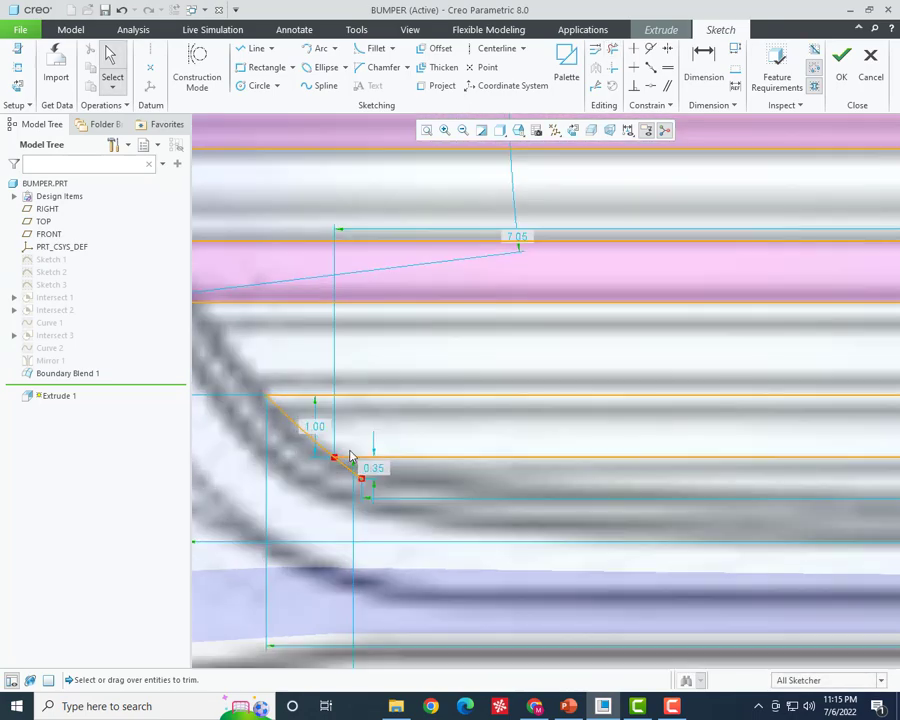
- Finish trimming and dismiss the incoming file transfer window
click(612, 53)
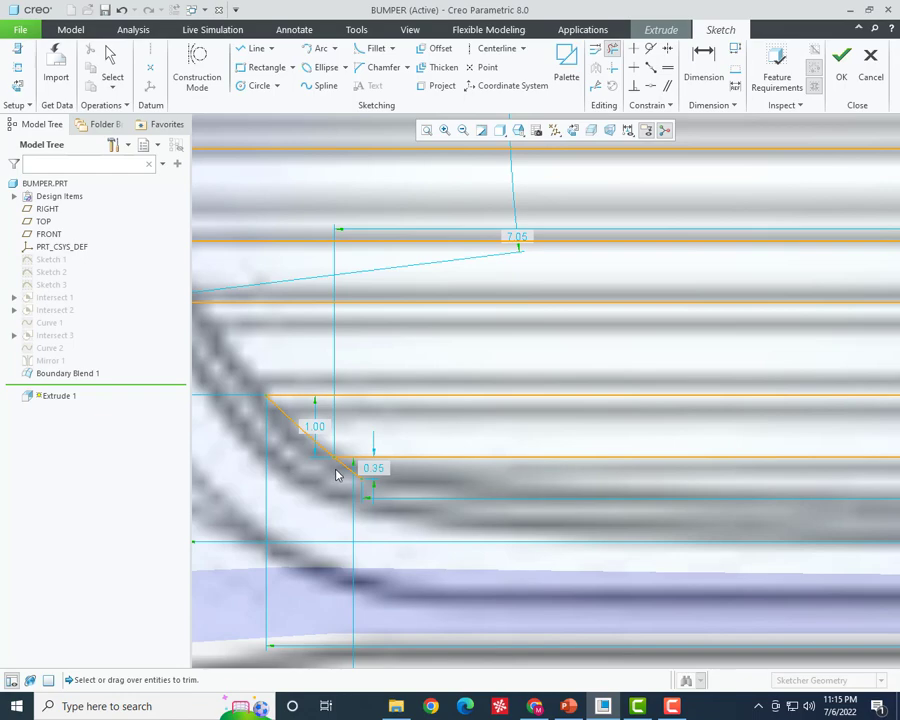
middle_click(348, 503)
scroll(470, 455, down, 5)
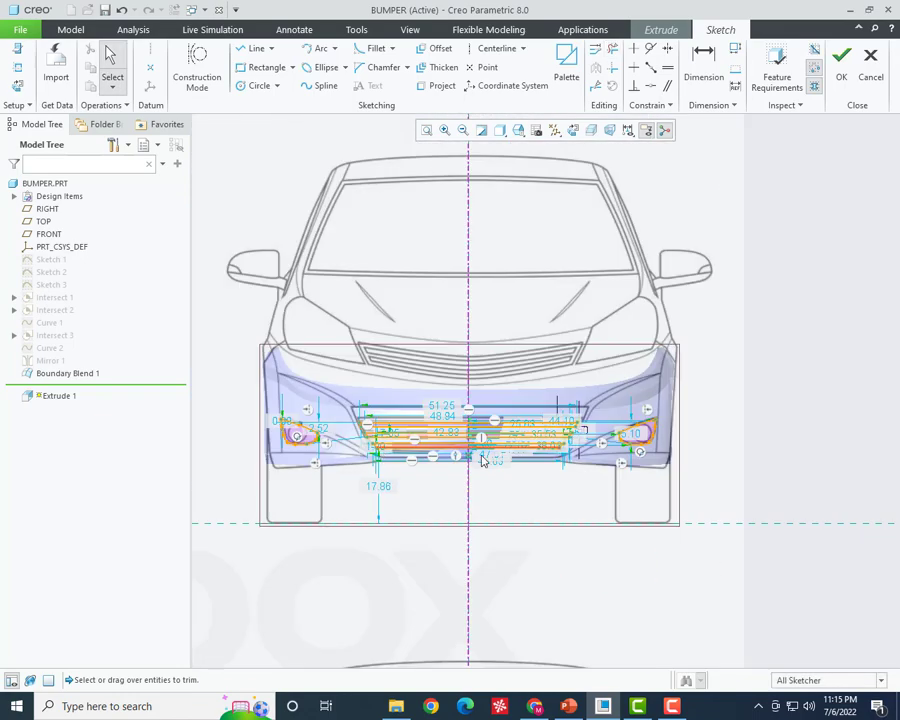
scroll(520, 482, up, 3)
scroll(522, 472, down, 3)
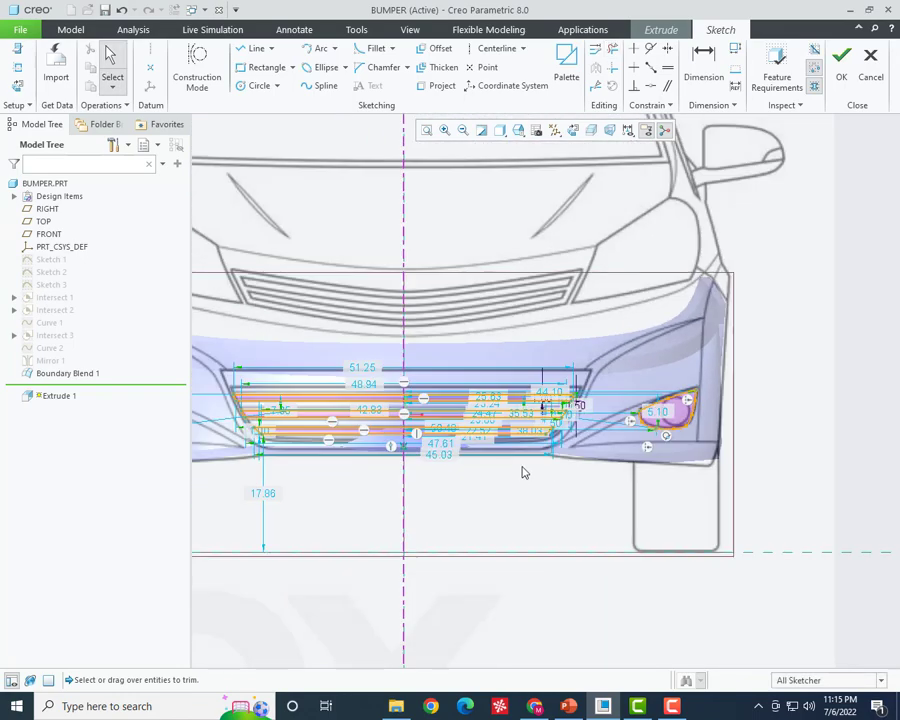
scroll(560, 400, down, 1)
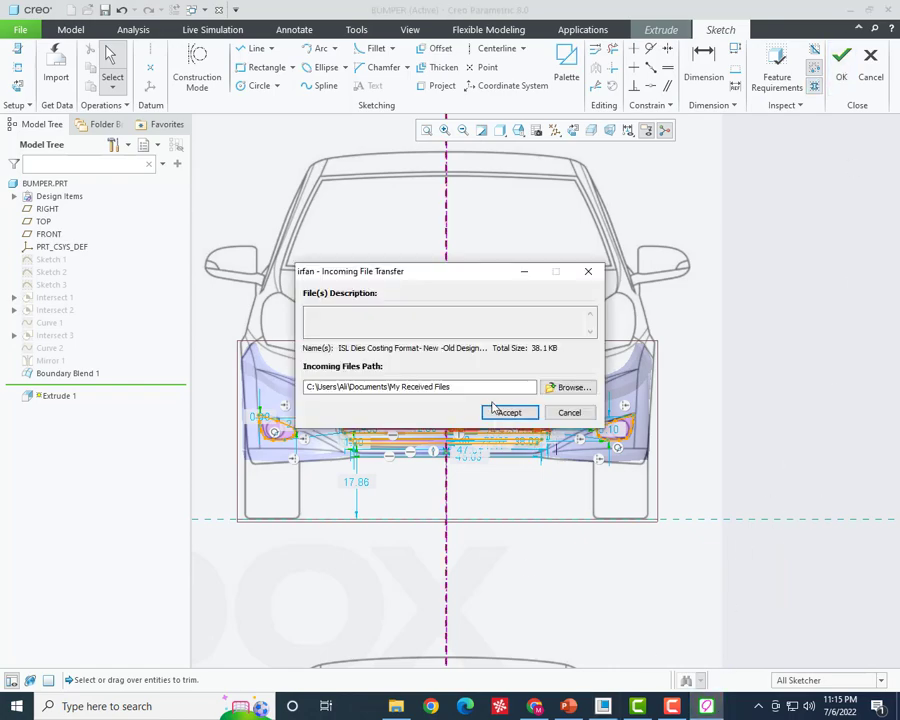
click(503, 415)
click(516, 274)
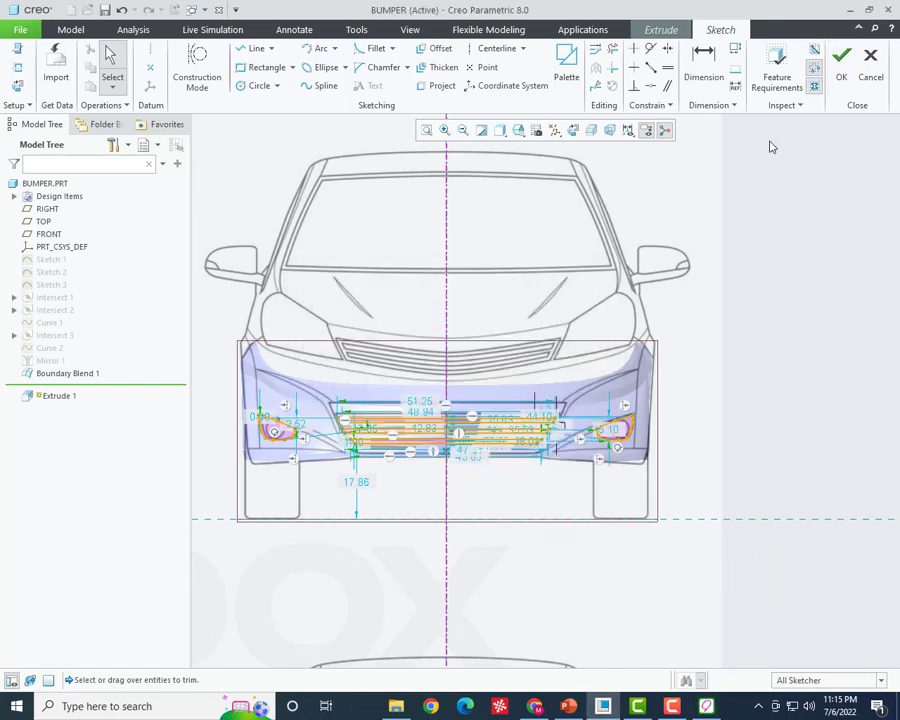
- Finish the slot sketch and extrude it symmetrically to a depth of 56.90
click(842, 68)
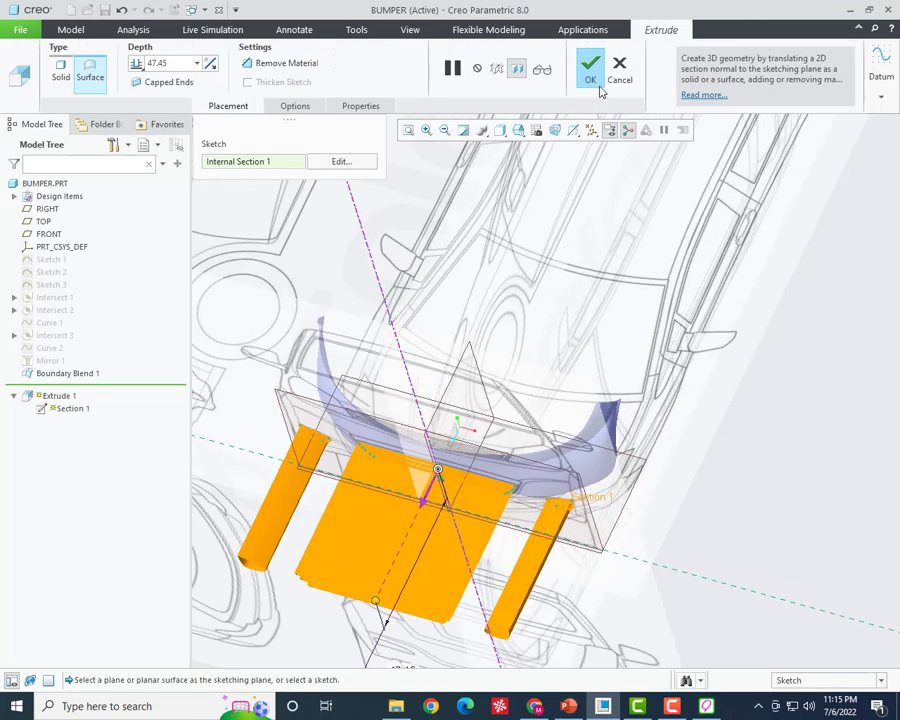
click(137, 65)
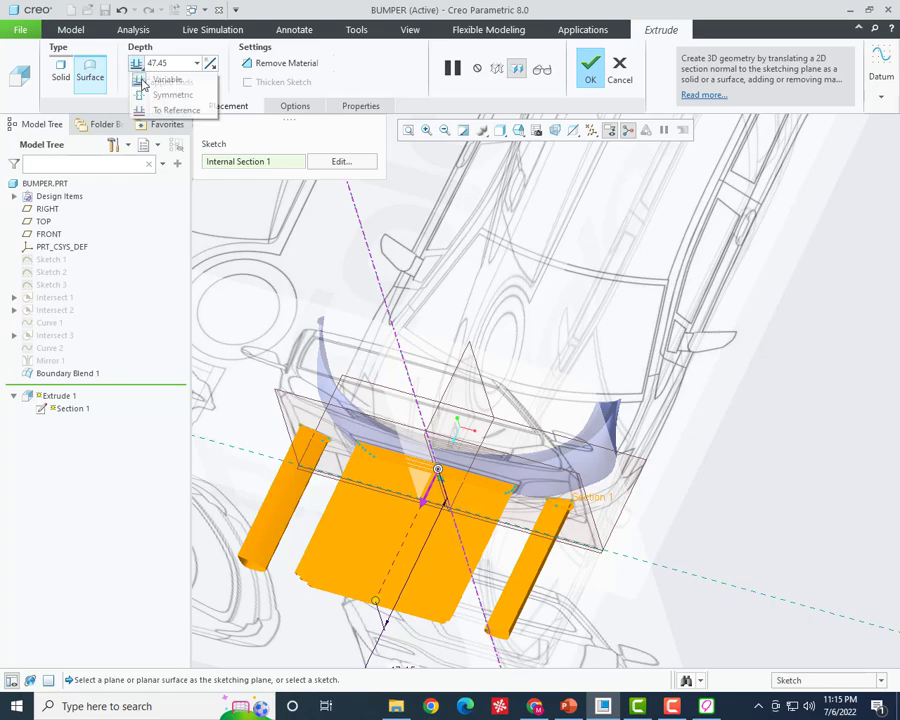
click(172, 97)
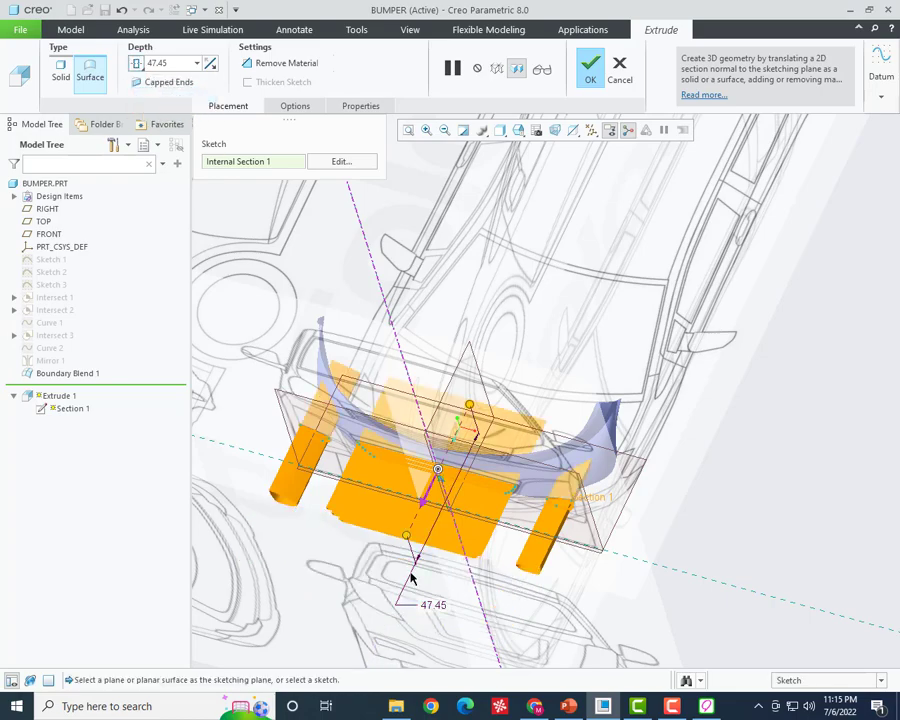
mouse_move(406, 533)
middle_down()
mouse_move(578, 554)
mouse_move(534, 576)
mouse_move(540, 551)
middle_up()
drag(463, 402, 462, 386)
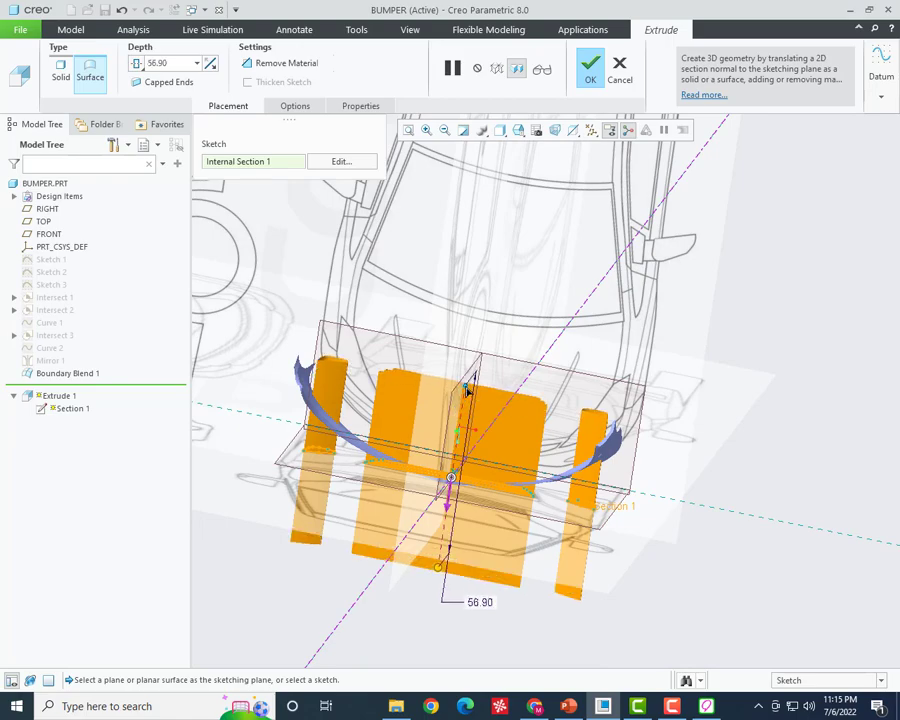
mouse_move(462, 386)
middle_down()
mouse_move(500, 410)
mouse_move(458, 386)
mouse_move(451, 399)
mouse_move(460, 385)
middle_up()
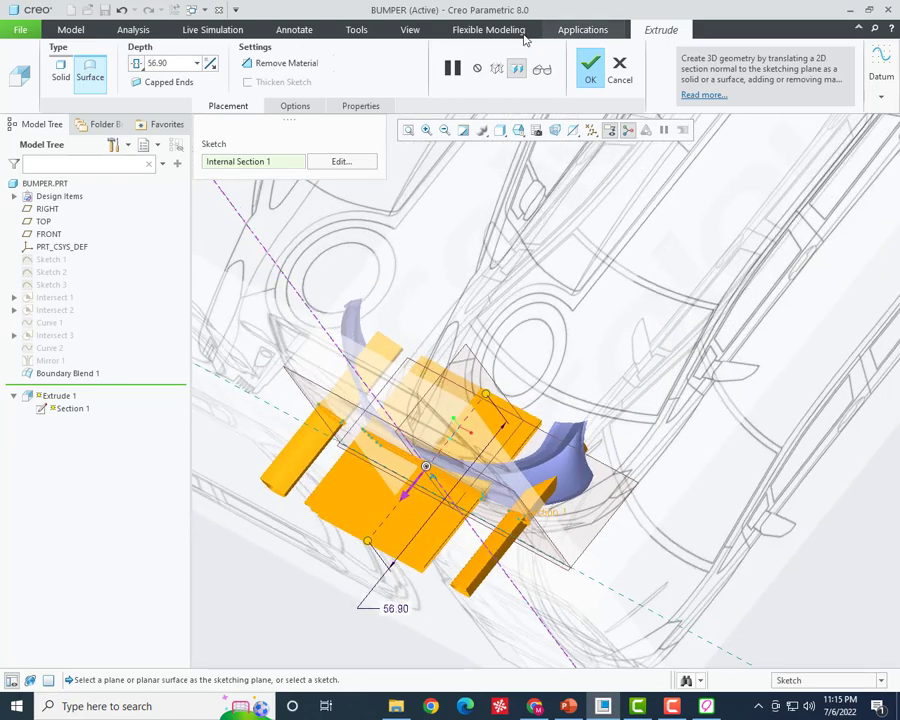
click(594, 78)
key(ctrl+d)
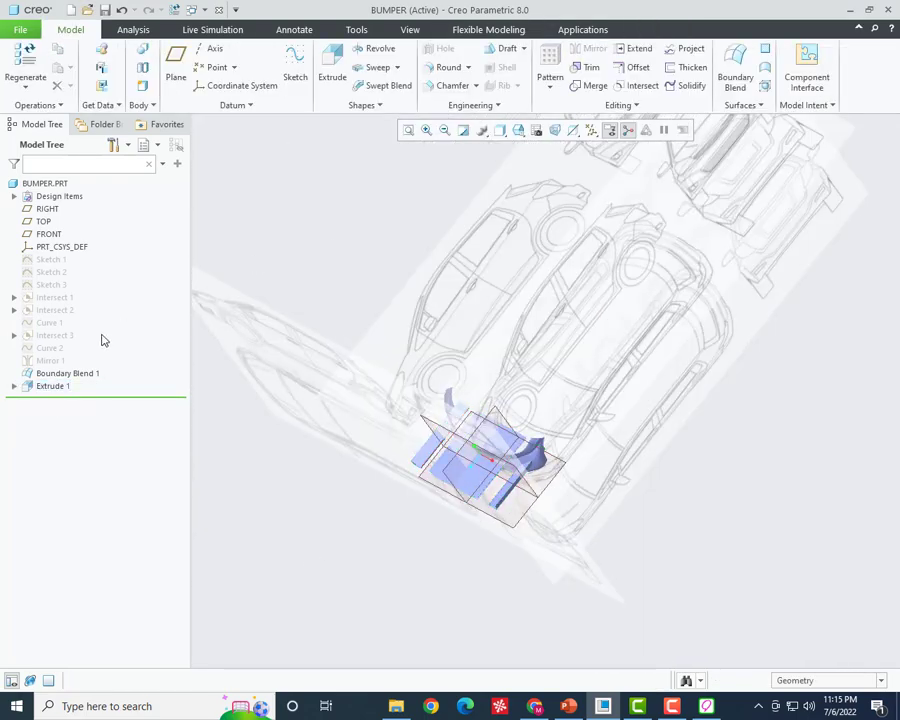
- Remove all three car reference images from the model's image settings
click(410, 29)
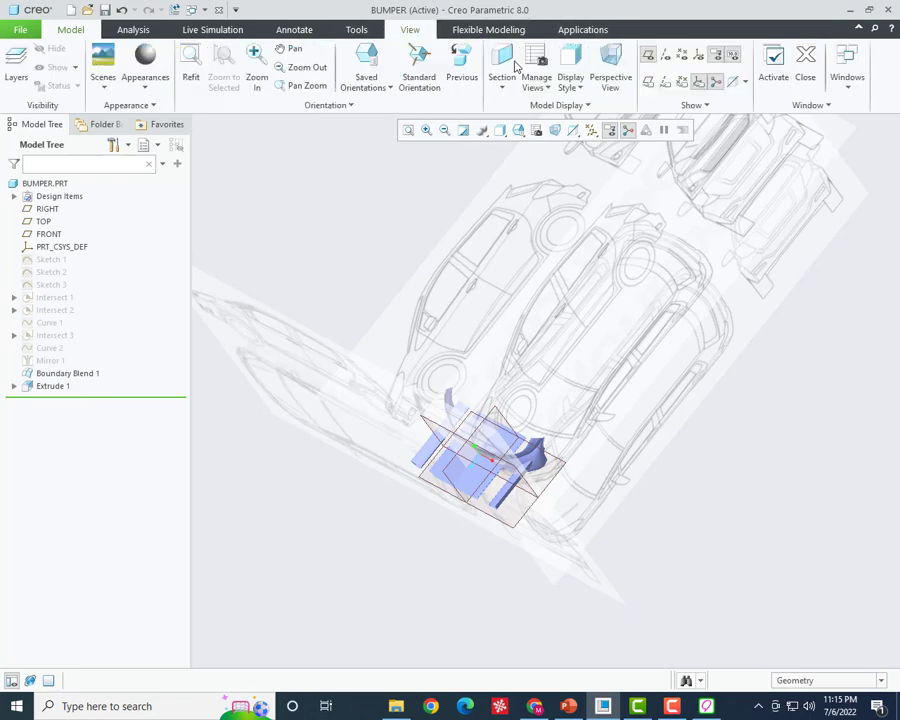
click(566, 106)
click(505, 123)
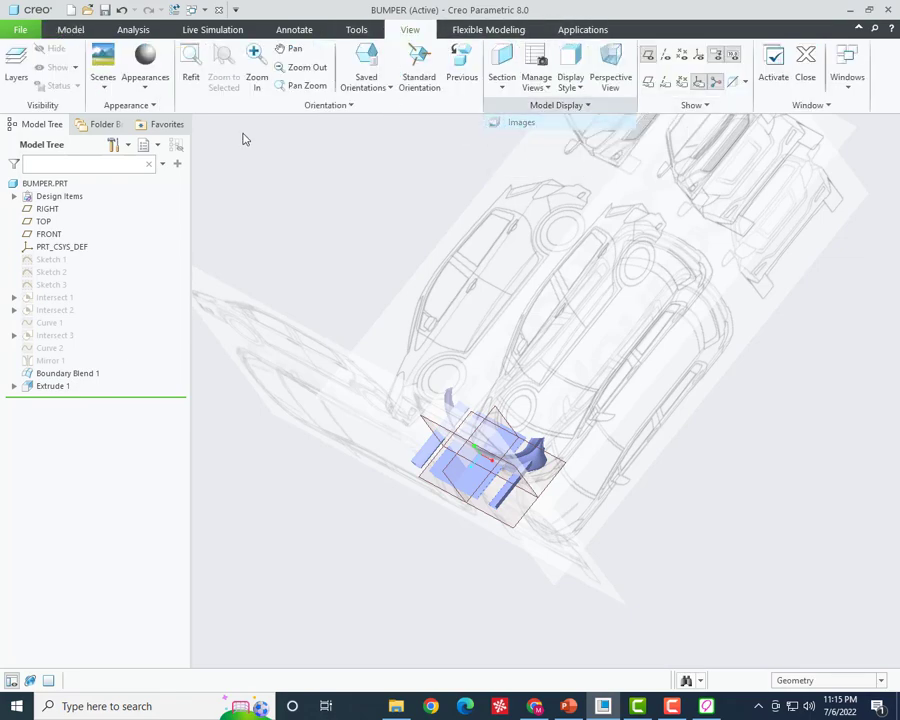
click(174, 84)
click(180, 114)
click(241, 67)
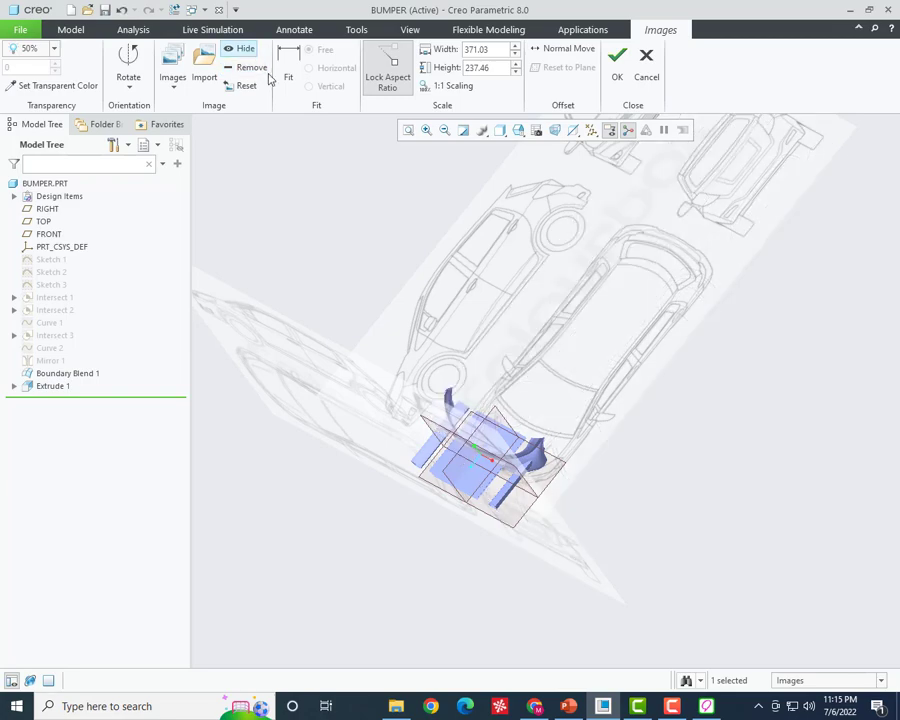
click(175, 92)
click(207, 108)
click(241, 49)
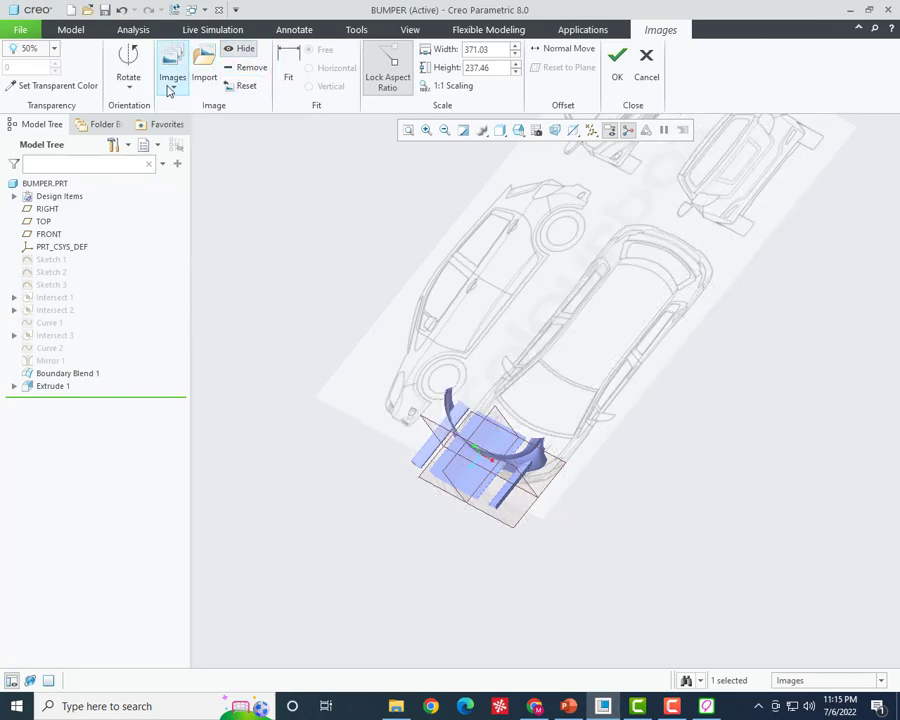
click(170, 90)
click(190, 127)
click(245, 67)
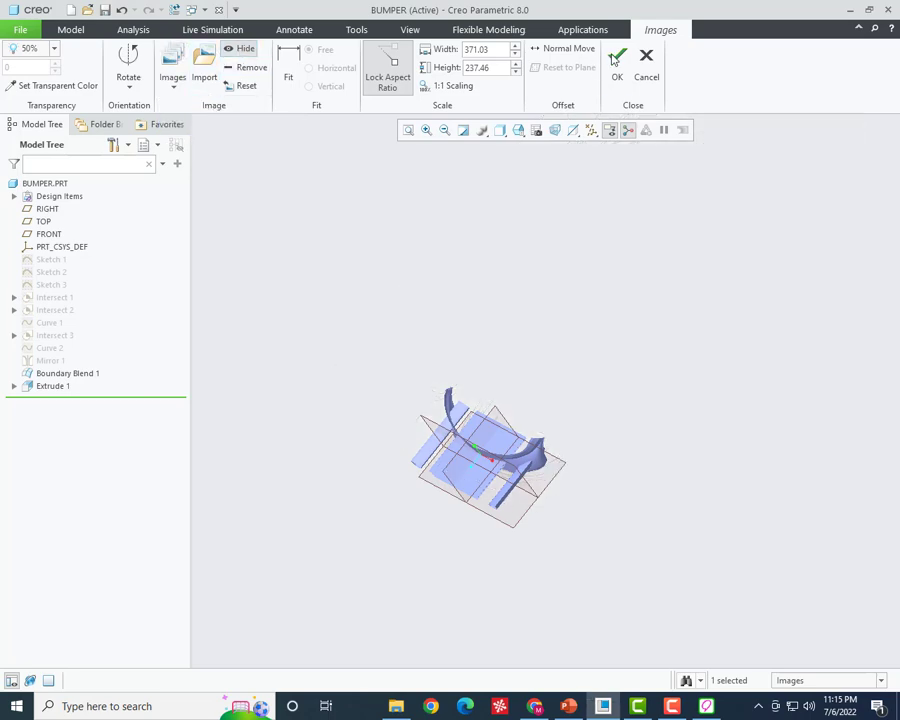
click(618, 65)
- Hide the datum planes and return to the Model tab
scroll(488, 484, down, 3)
middle_drag(536, 412, 548, 388)
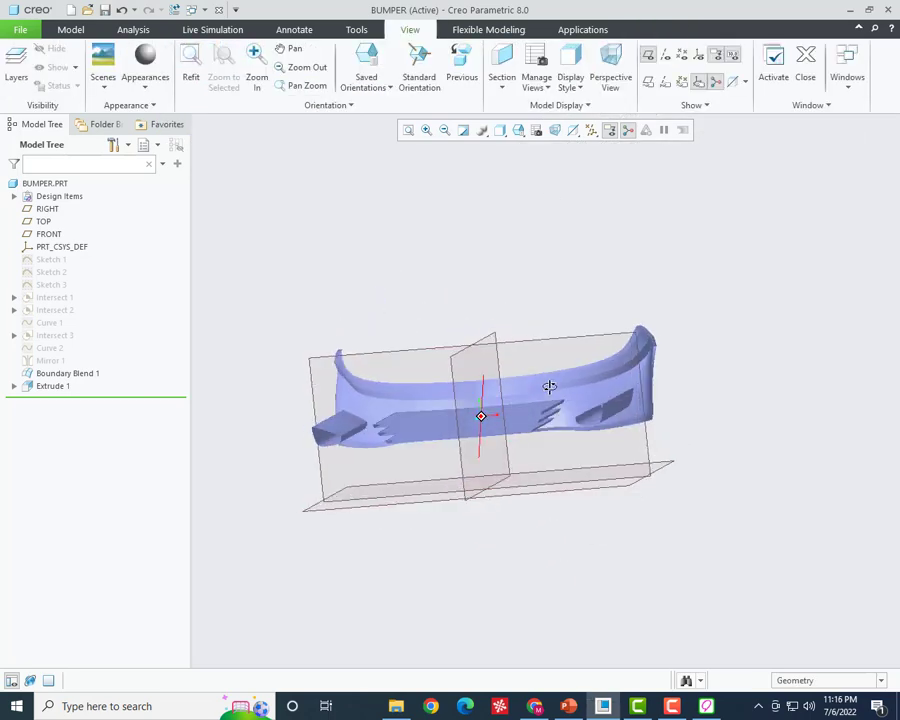
click(609, 130)
click(594, 208)
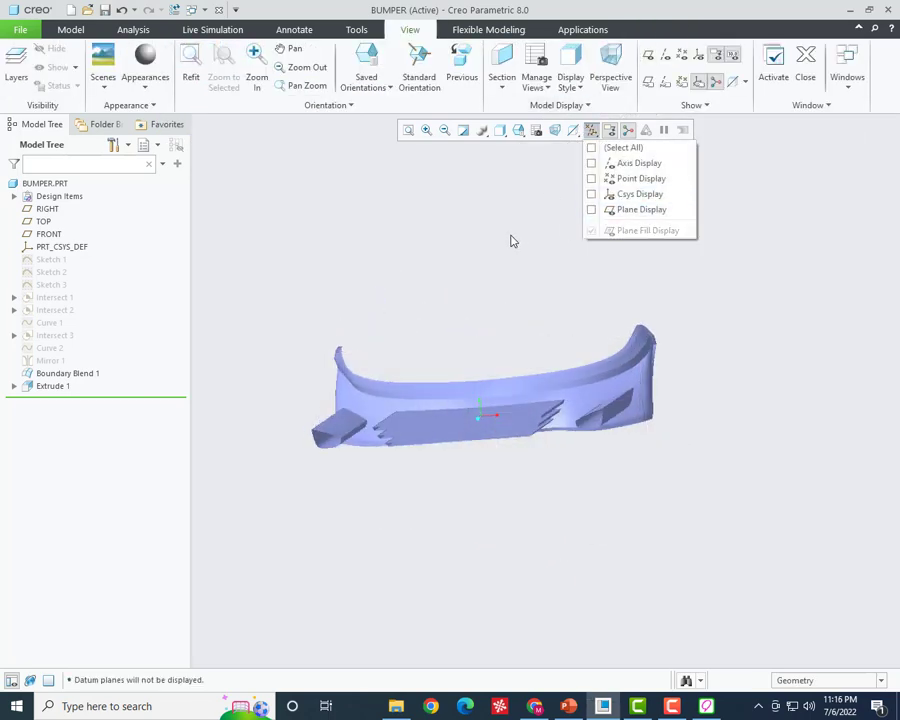
mouse_move(510, 240)
middle_down()
mouse_move(583, 321)
mouse_move(568, 324)
middle_up()
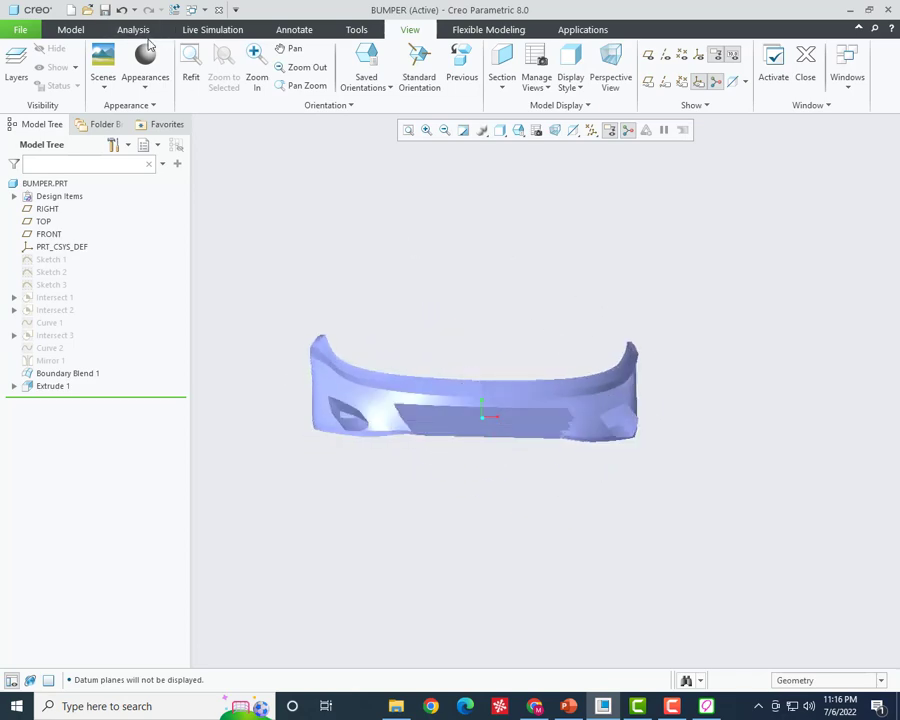
click(70, 29)
middle_drag(512, 280, 506, 376)
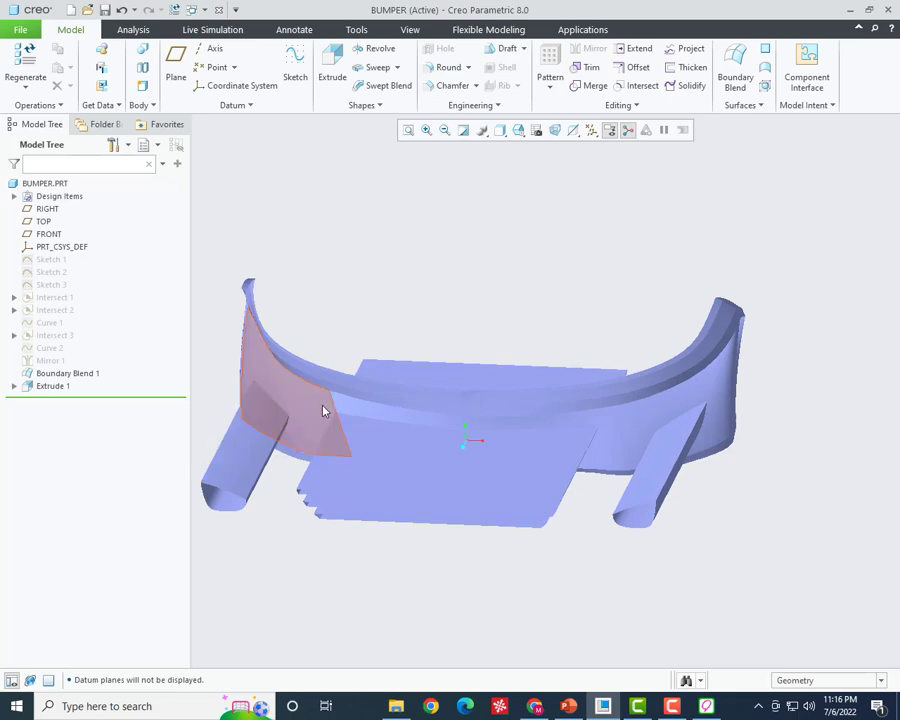
- Select the extruded plates and blocks and trim them with the bumper surface as cutter
click(322, 408)
click(588, 68)
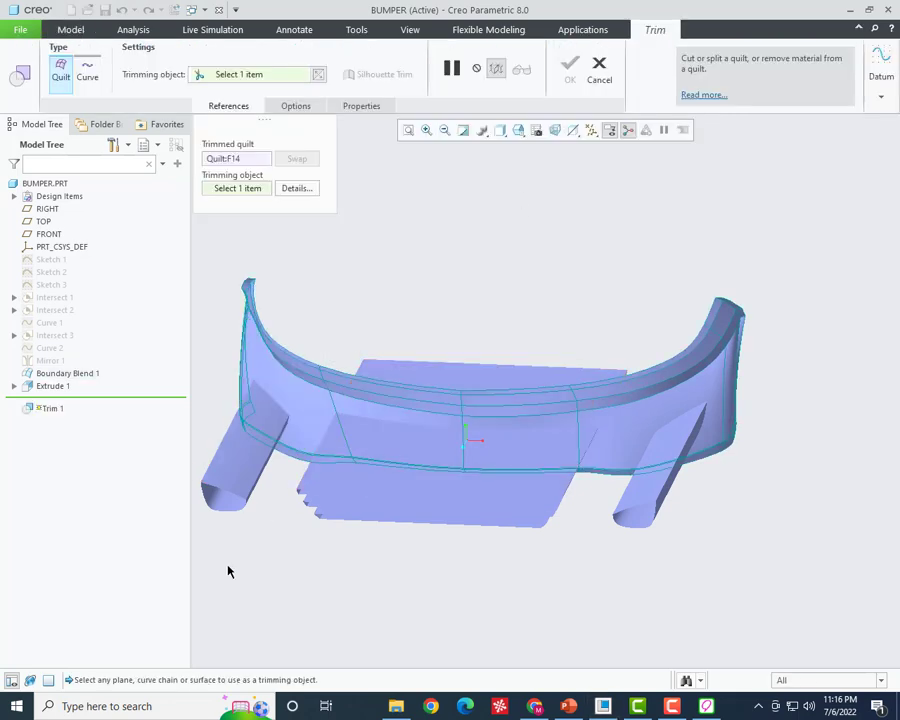
click(599, 66)
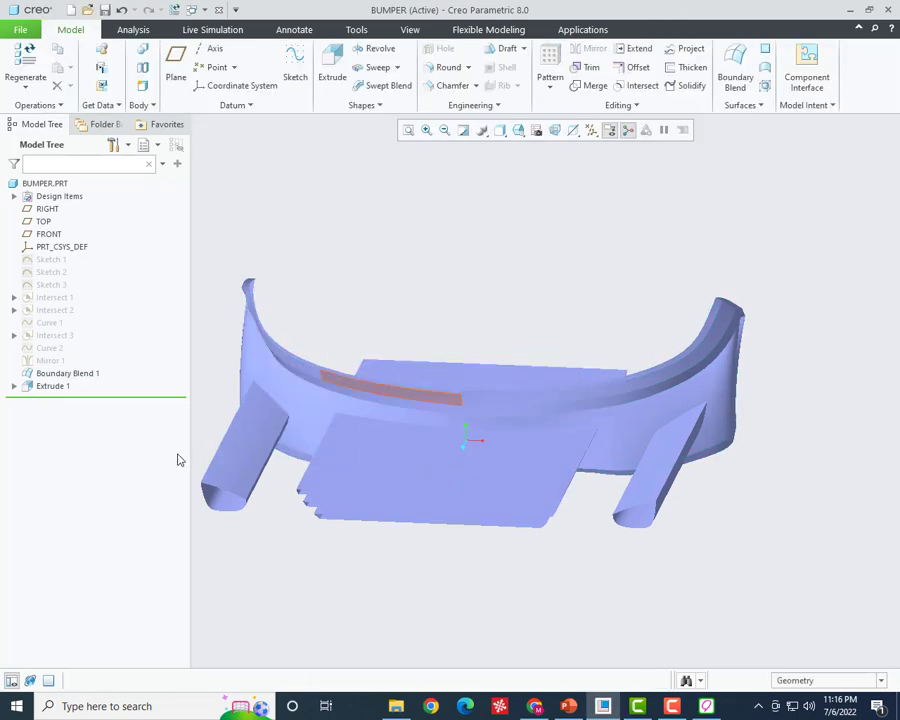
click(242, 458)
mouse_move(661, 589)
middle_down()
mouse_move(667, 605)
mouse_move(667, 560)
mouse_move(667, 571)
middle_up()
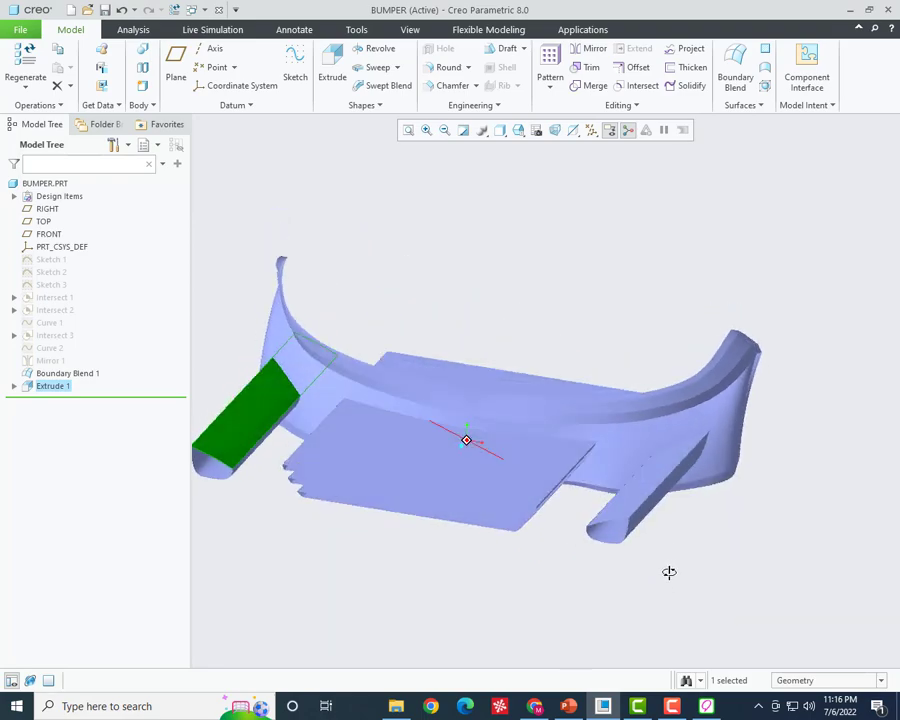
click(588, 68)
click(516, 390)
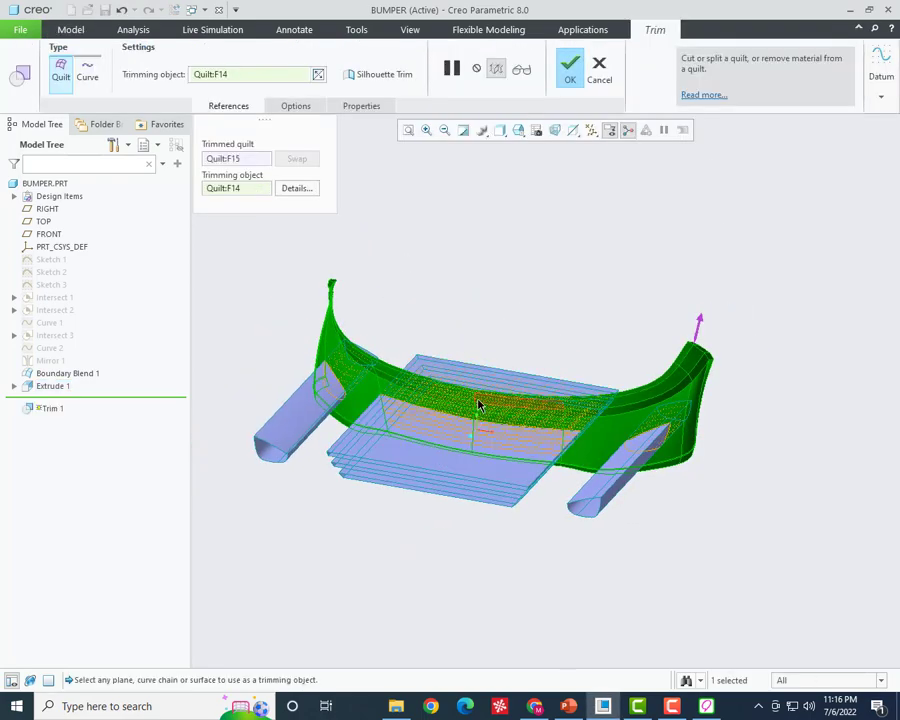
- Display the model with no hidden lines, preview the trim, and complete Trim 1
mouse_move(478, 405)
middle_down()
mouse_move(388, 386)
mouse_move(364, 305)
middle_up()
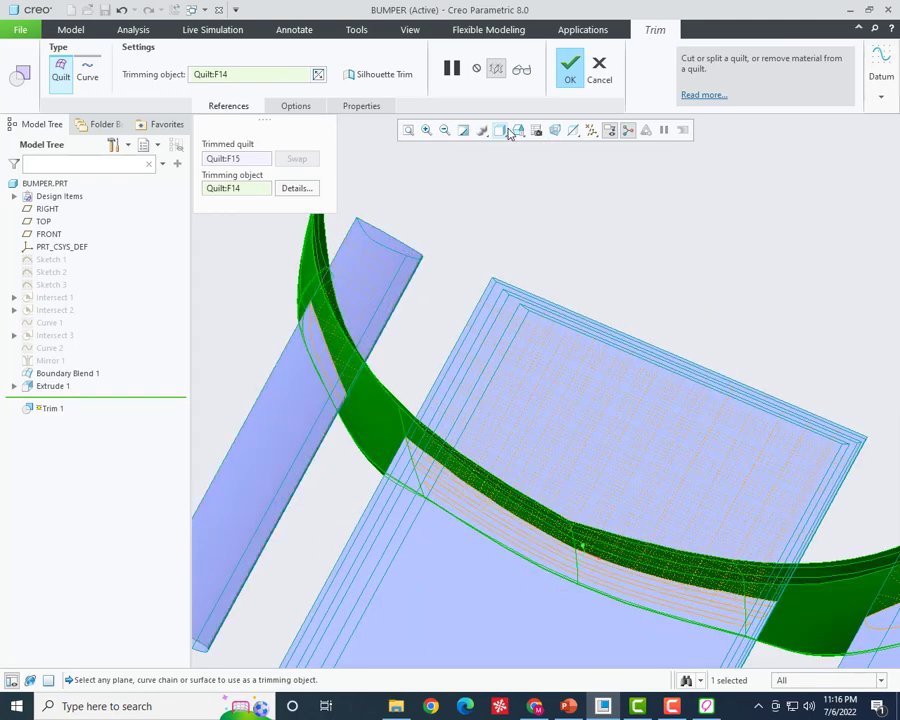
click(505, 131)
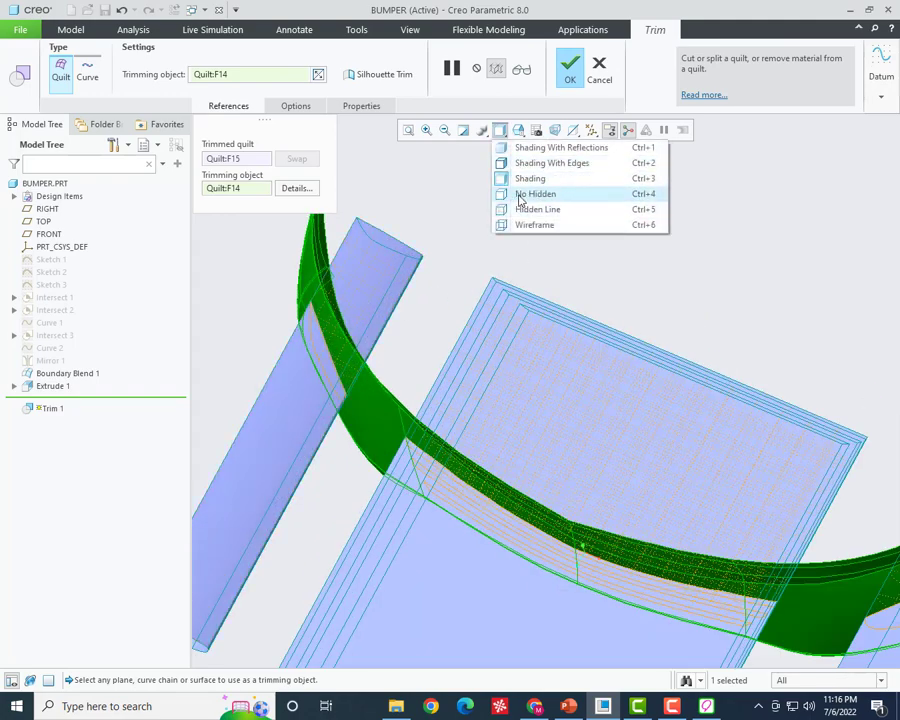
click(520, 194)
mouse_move(693, 338)
middle_down()
mouse_move(535, 372)
mouse_move(476, 335)
mouse_move(480, 321)
mouse_move(505, 350)
middle_up()
scroll(476, 338, down, 3)
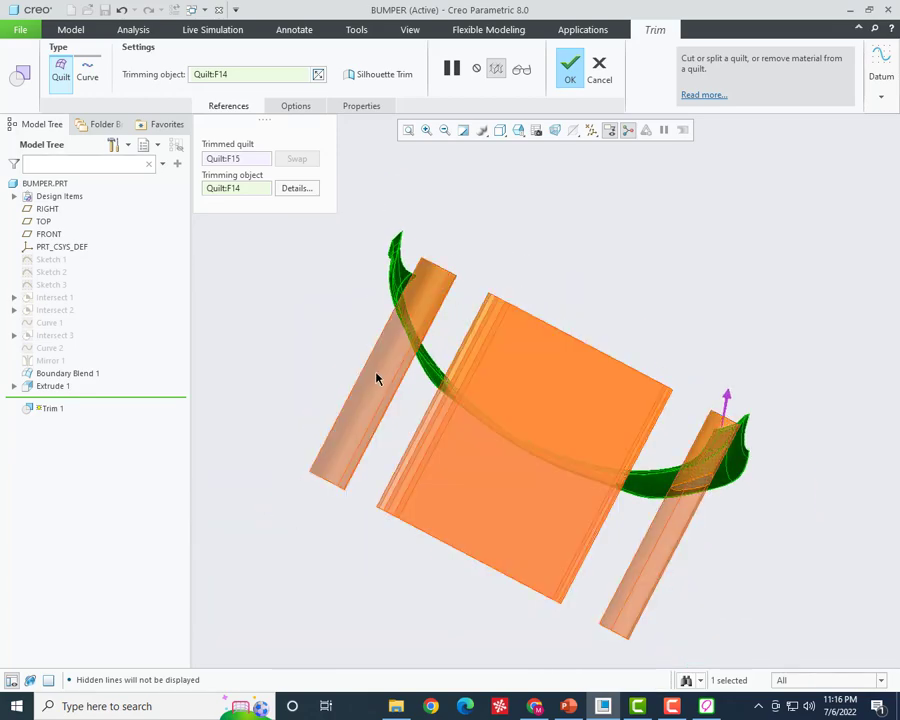
middle_drag(376, 374, 388, 341)
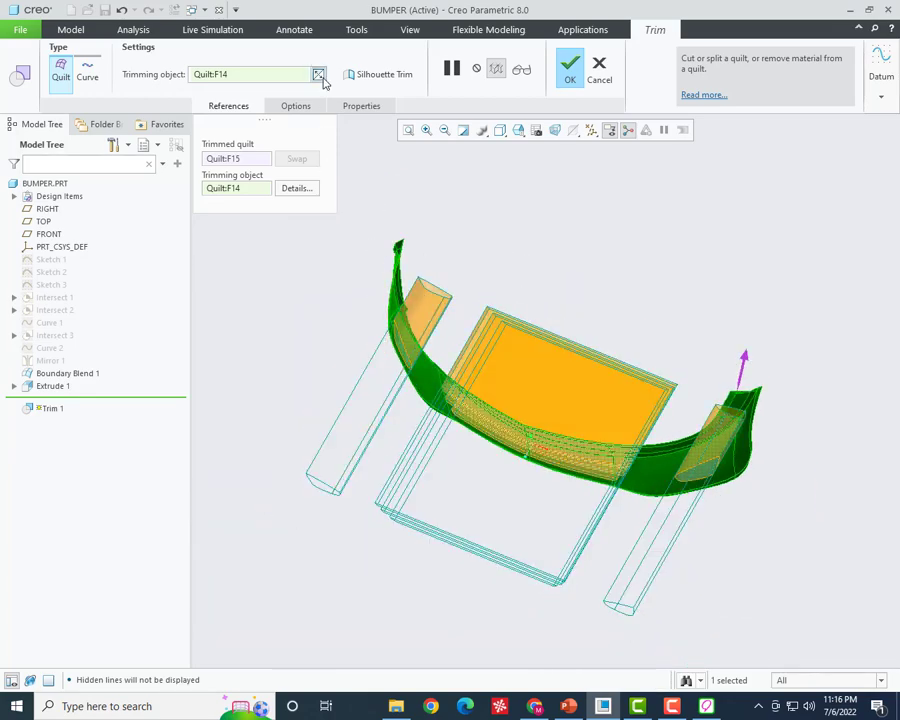
click(319, 76)
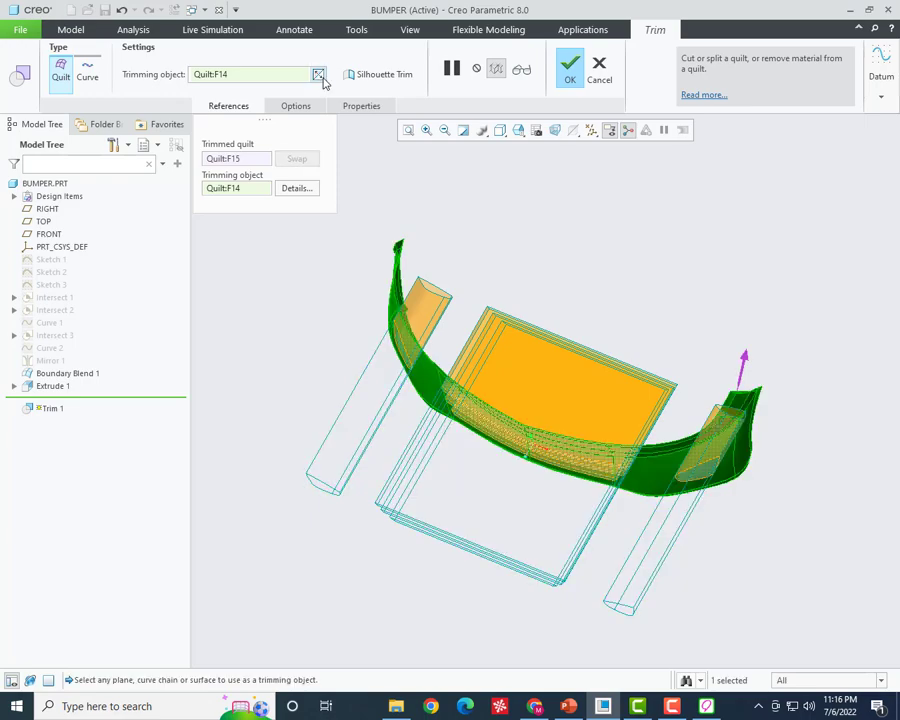
click(523, 72)
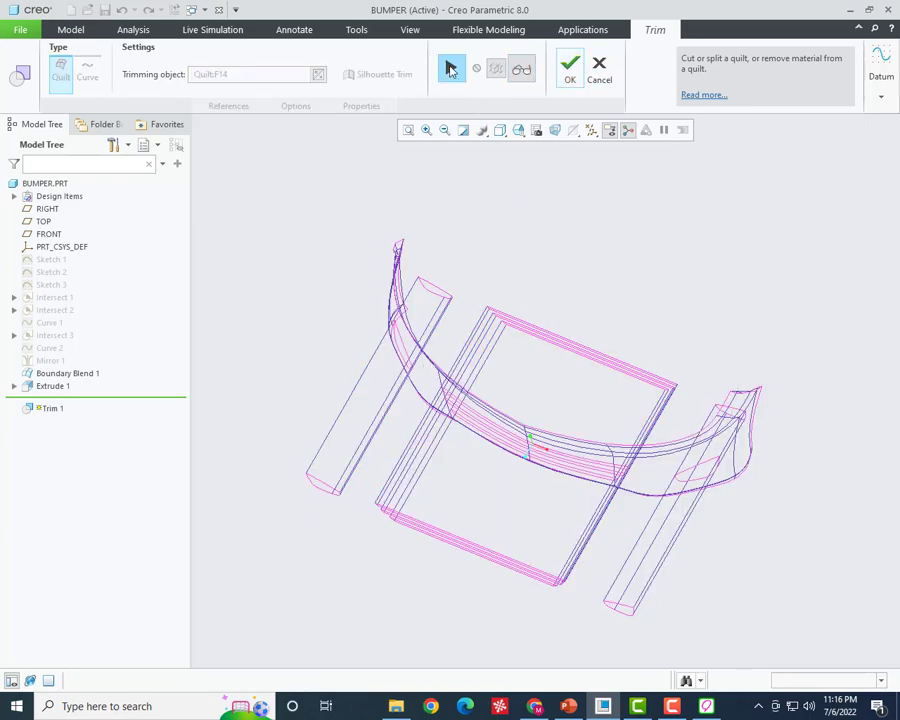
click(451, 68)
click(572, 72)
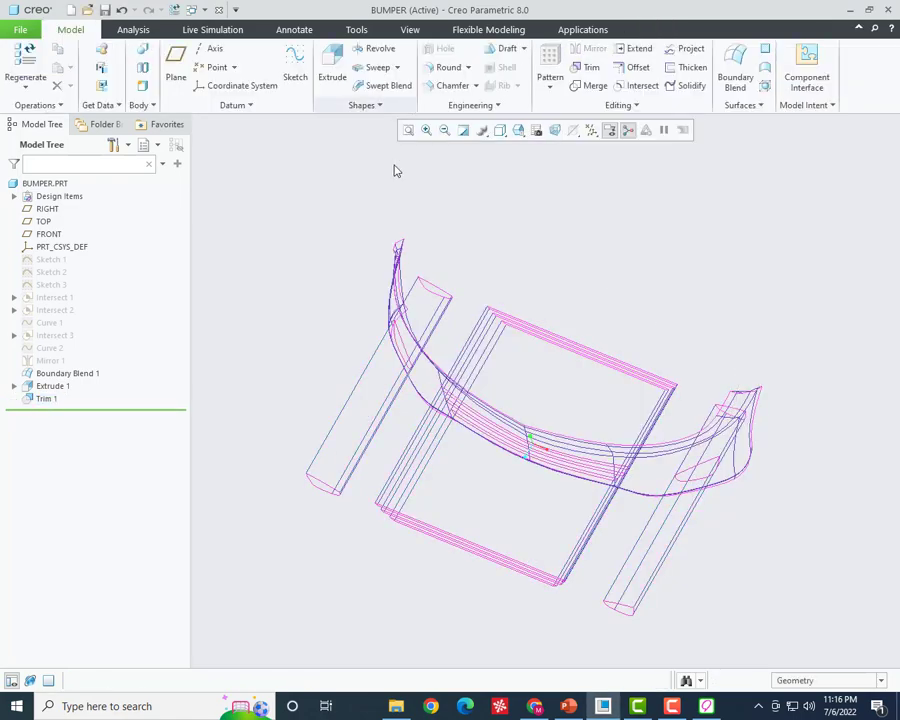
- Reopen Trim 1's definition and confirm it again
right_click(40, 402)
click(54, 334)
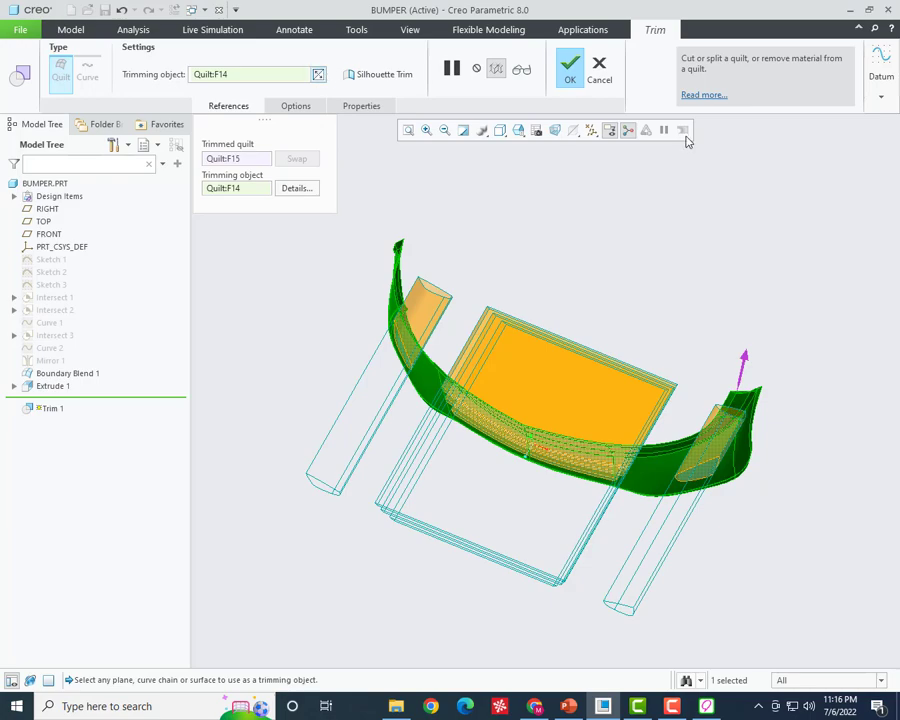
click(519, 71)
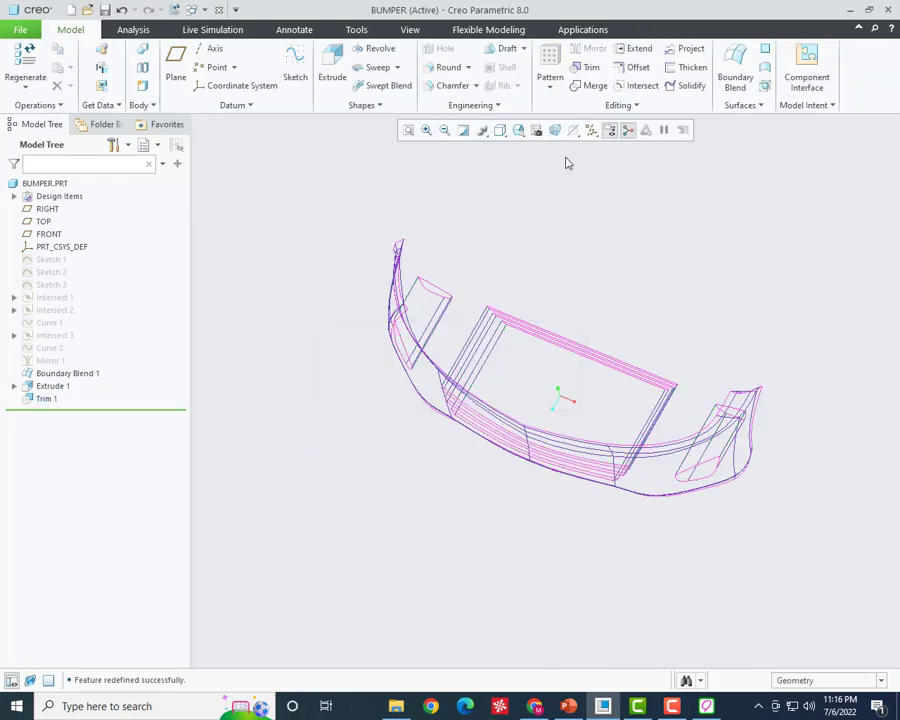
- Display the bumper shaded with edges in an oblique view
click(500, 131)
click(514, 161)
mouse_move(486, 328)
middle_down()
mouse_move(470, 398)
mouse_move(462, 378)
mouse_move(504, 268)
mouse_move(484, 263)
middle_up()
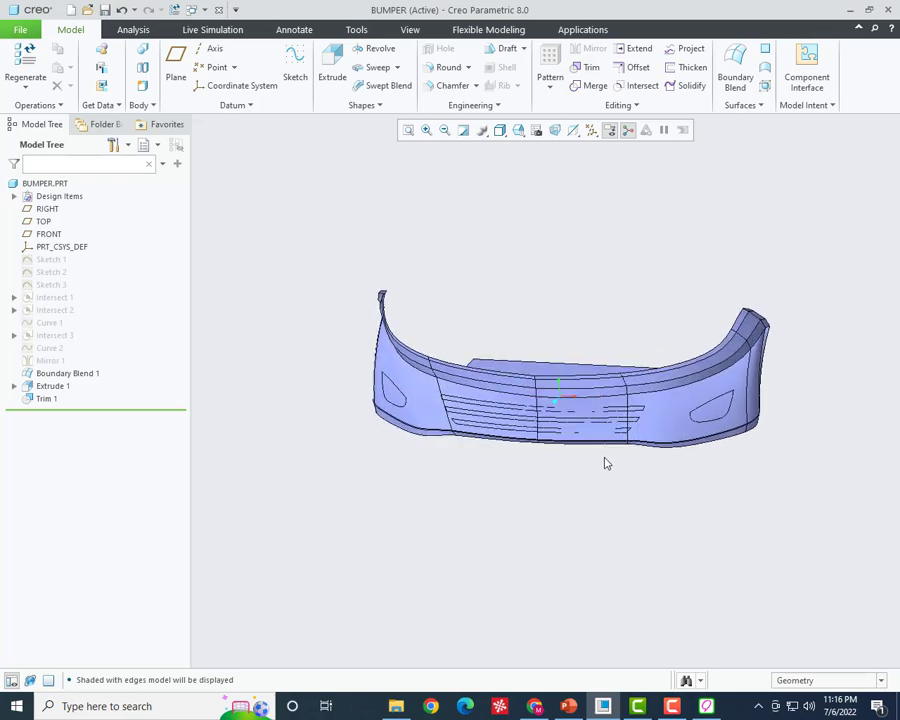
scroll(580, 424, down, 5)
scroll(580, 424, up, 2)
middle_drag(595, 446, 719, 508)
scroll(719, 508, up, 3)
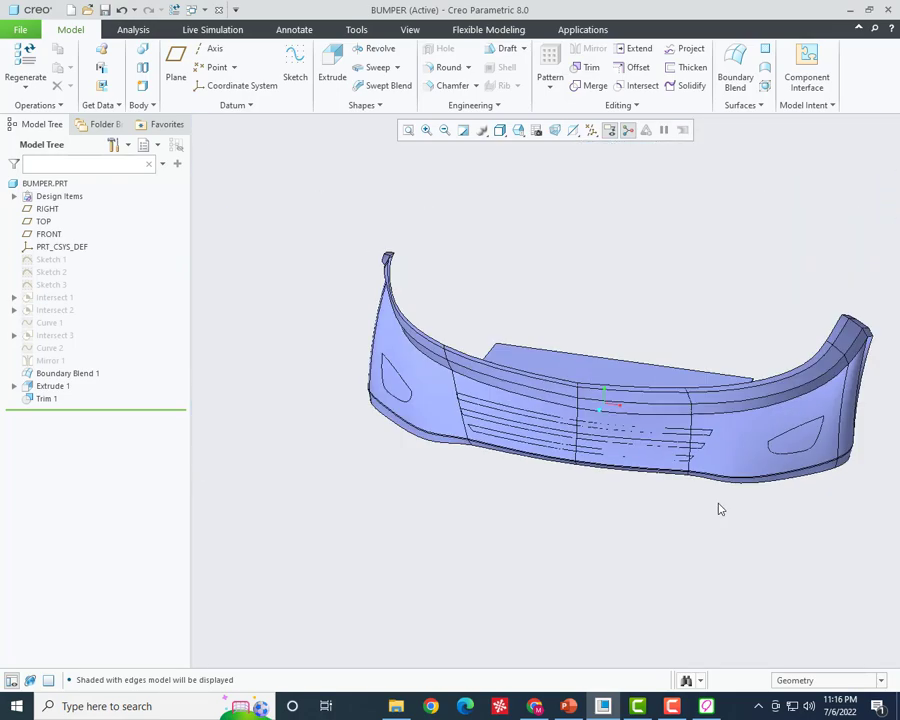
scroll(428, 397, down, 3)
- Trim the bumper surface using the trimmed plates as the cutting object
click(428, 397)
click(585, 67)
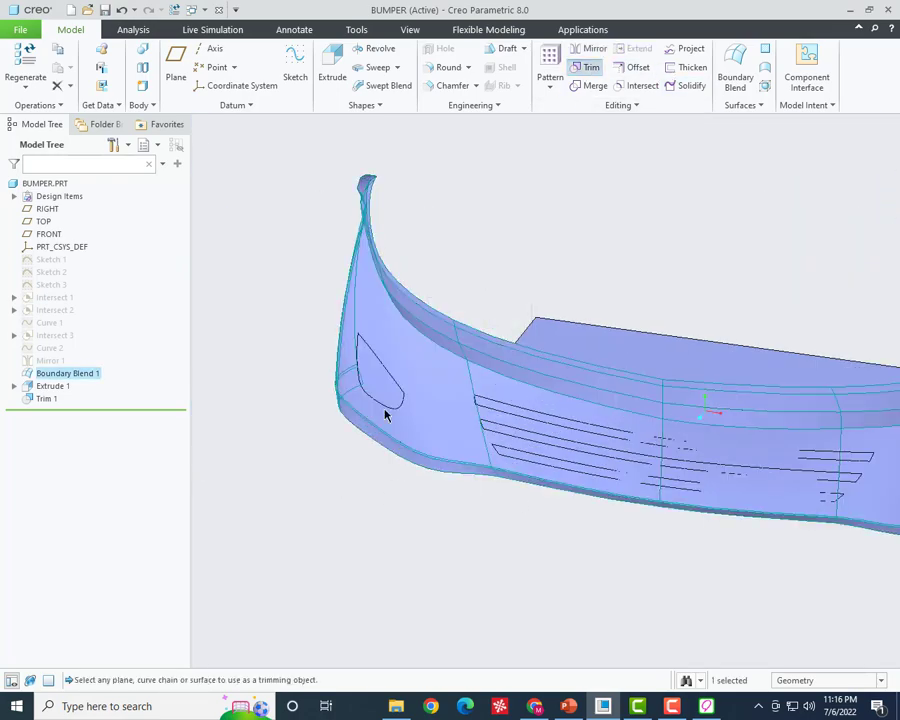
mouse_move(396, 383)
middle_down()
mouse_move(374, 426)
mouse_move(450, 271)
middle_up()
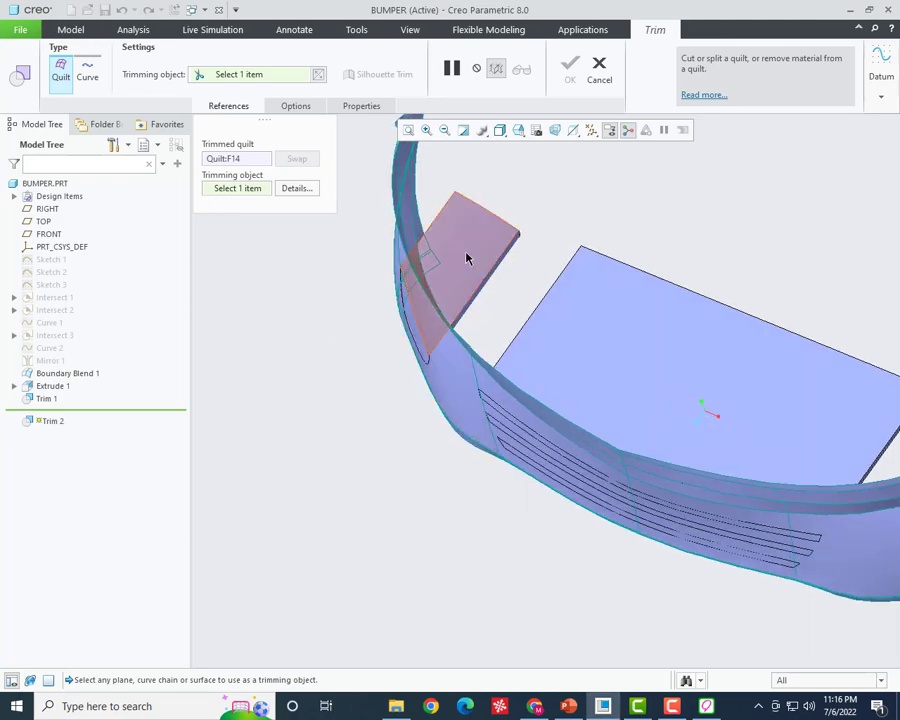
click(466, 257)
mouse_move(471, 334)
middle_down()
mouse_move(500, 277)
mouse_move(504, 291)
mouse_move(500, 280)
middle_up()
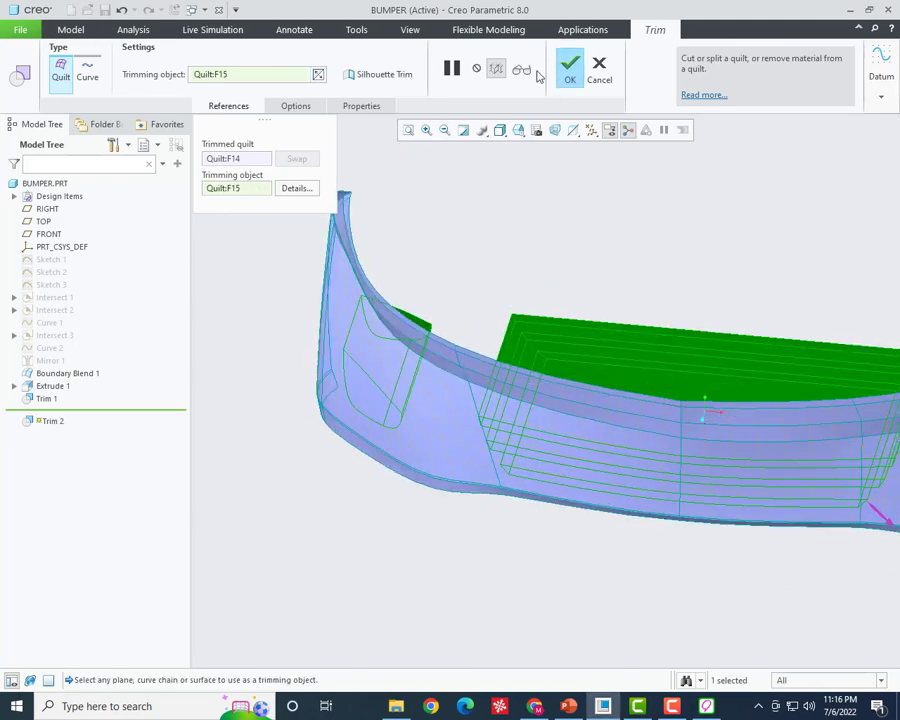
- Switch to no-hidden-line display, inspect the grille slots, and complete Trim 2
click(503, 133)
click(514, 212)
mouse_move(514, 230)
middle_down()
mouse_move(408, 388)
mouse_move(349, 400)
middle_up()
scroll(378, 440, up, 5)
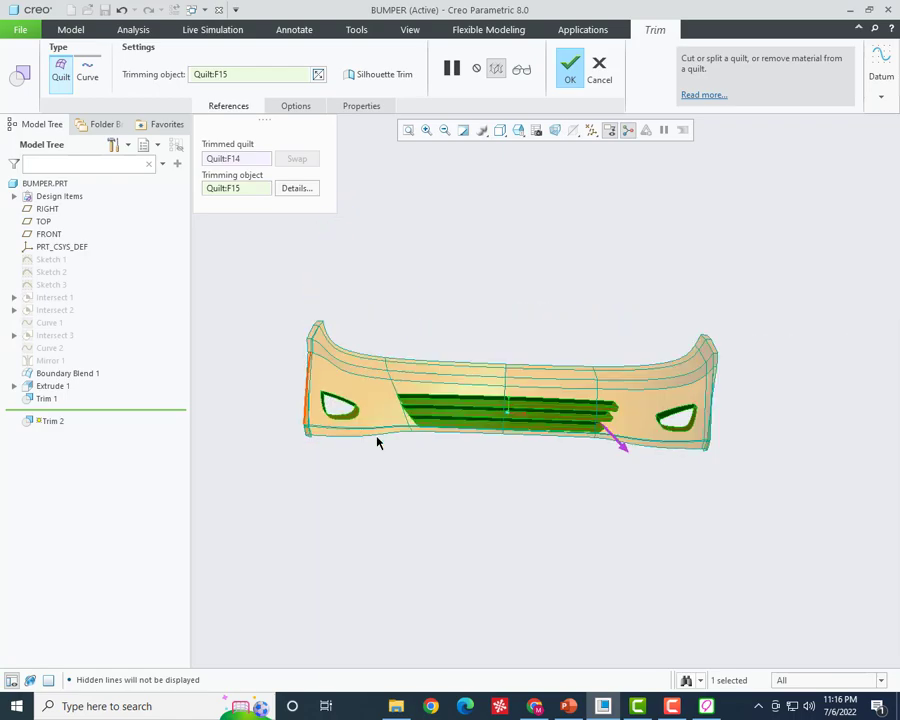
scroll(565, 435, down, 5)
mouse_move(565, 435)
middle_down()
mouse_move(589, 426)
mouse_move(585, 420)
middle_up()
key(ctrl+d)
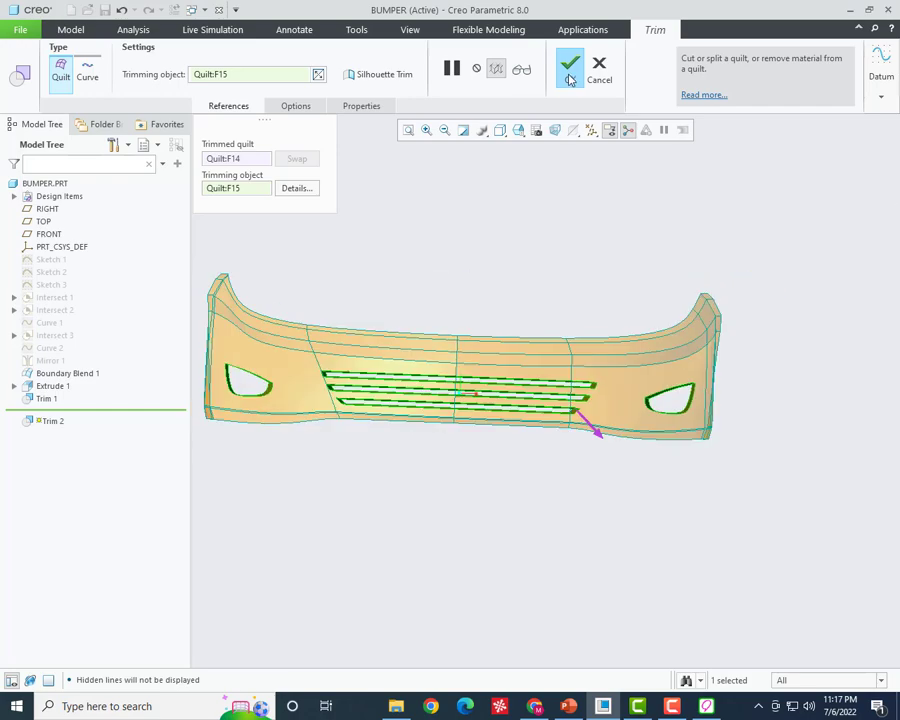
click(570, 72)
- Show the bumper shaded with edges and select the Boundary Blend 1 surface
click(512, 135)
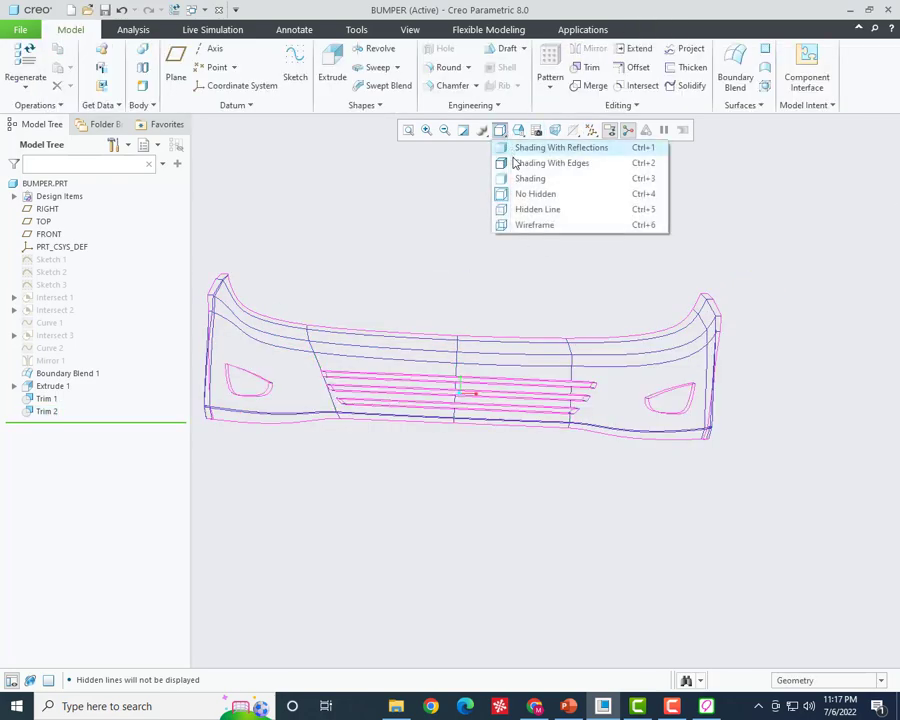
click(530, 162)
mouse_move(520, 288)
middle_down()
mouse_move(470, 354)
mouse_move(454, 402)
mouse_move(464, 382)
mouse_move(382, 364)
mouse_move(362, 414)
mouse_move(402, 399)
mouse_move(434, 406)
mouse_move(440, 386)
mouse_move(421, 383)
middle_up()
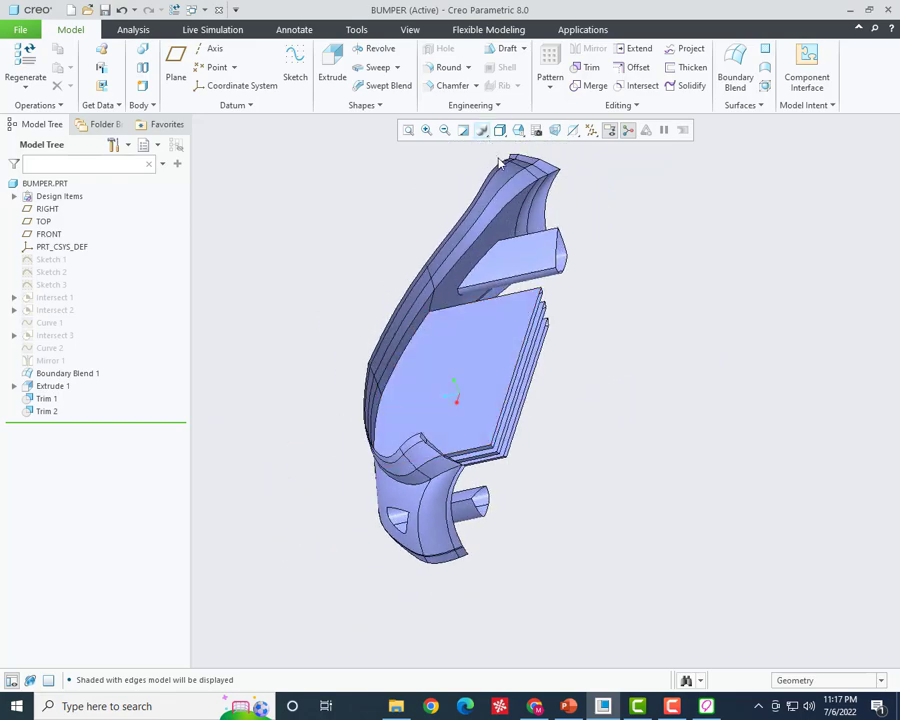
scroll(498, 159, up, 3)
click(468, 259)
scroll(520, 250, down, 3)
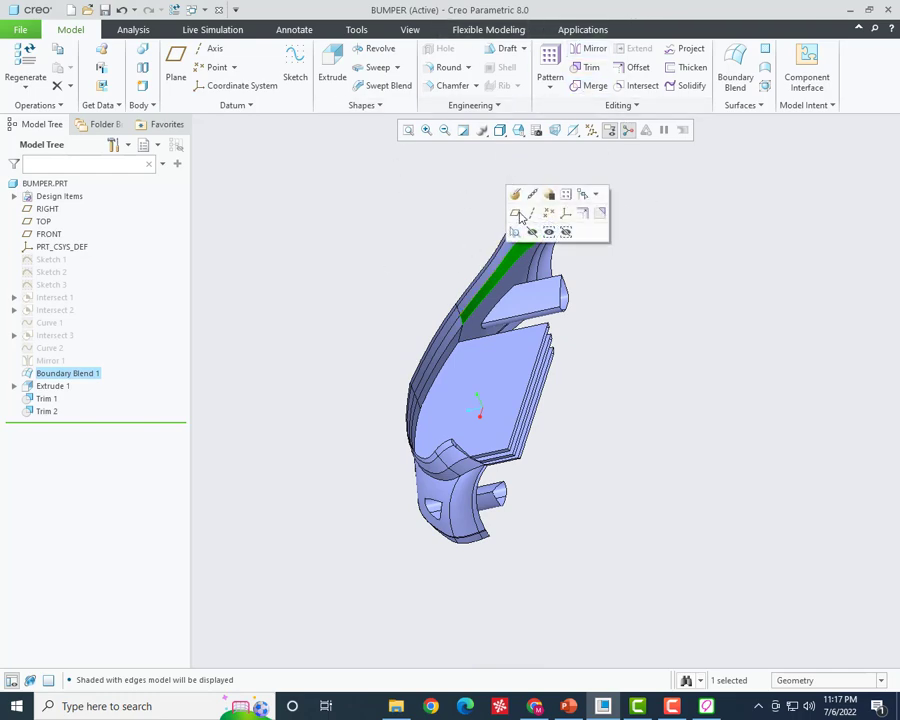
mouse_move(518, 211)
middle_down()
mouse_move(490, 240)
mouse_move(507, 258)
mouse_move(484, 303)
mouse_move(549, 360)
middle_up()
- Preview a 1.00 thicken of the bumper quilt and review its dashboard tabs
click(685, 67)
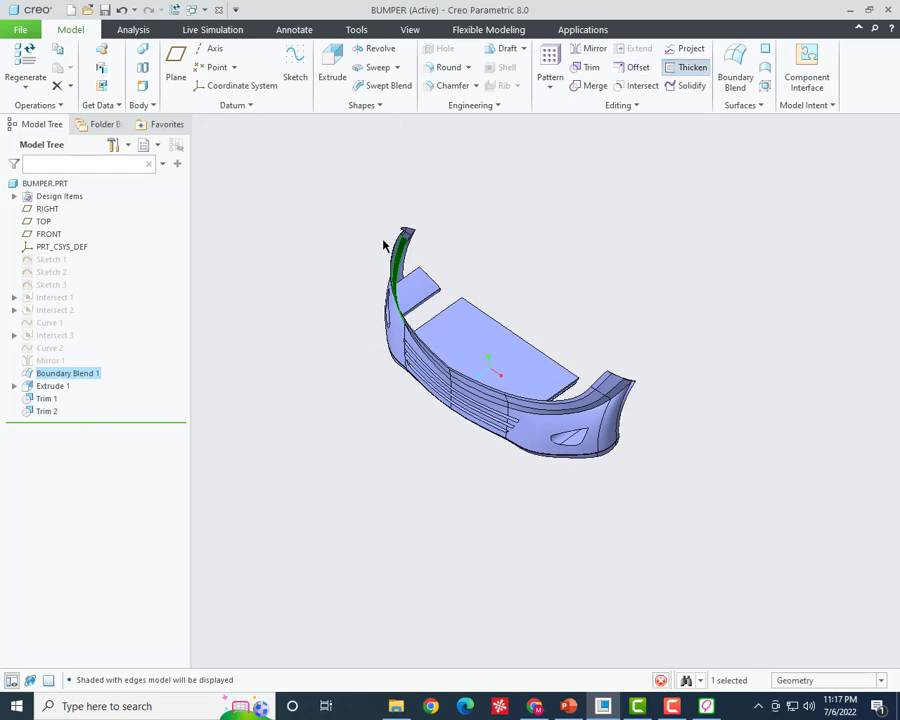
scroll(400, 252, down, 3)
scroll(200, 175, up, 3)
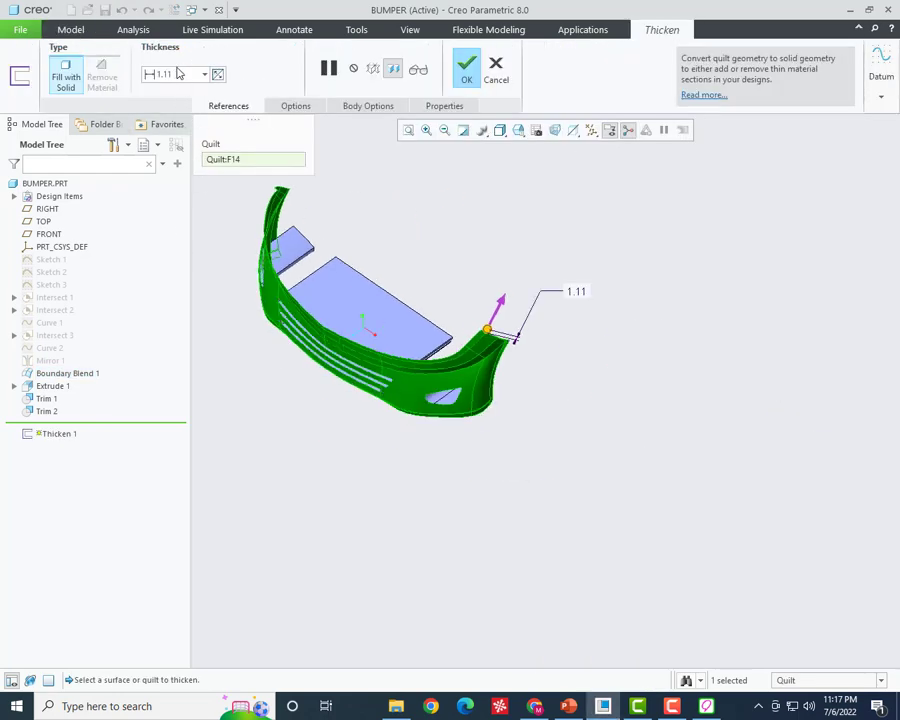
text(1)
click(367, 106)
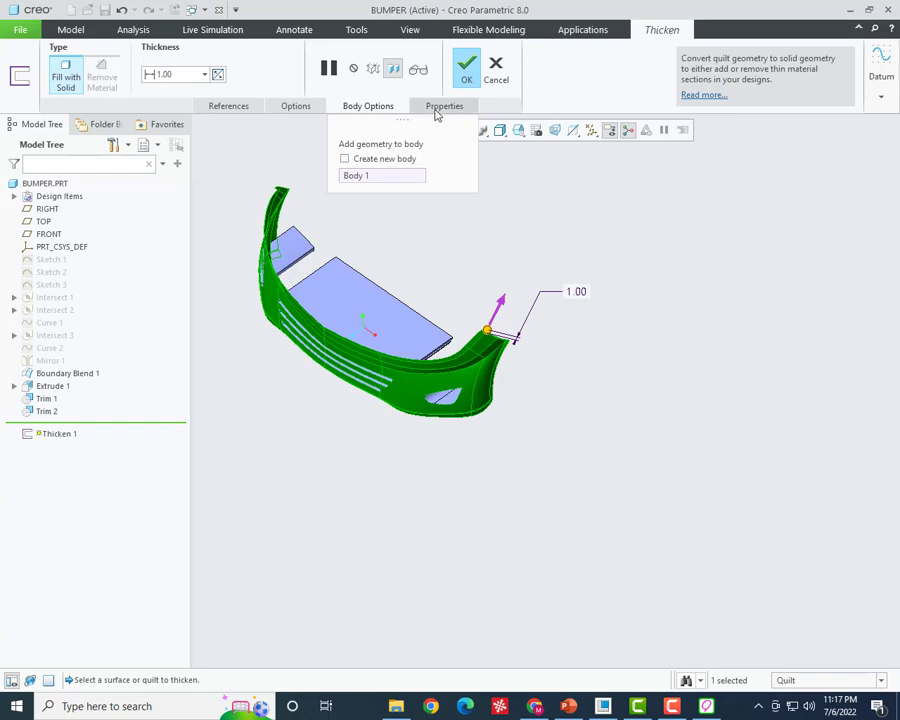
click(436, 108)
click(377, 107)
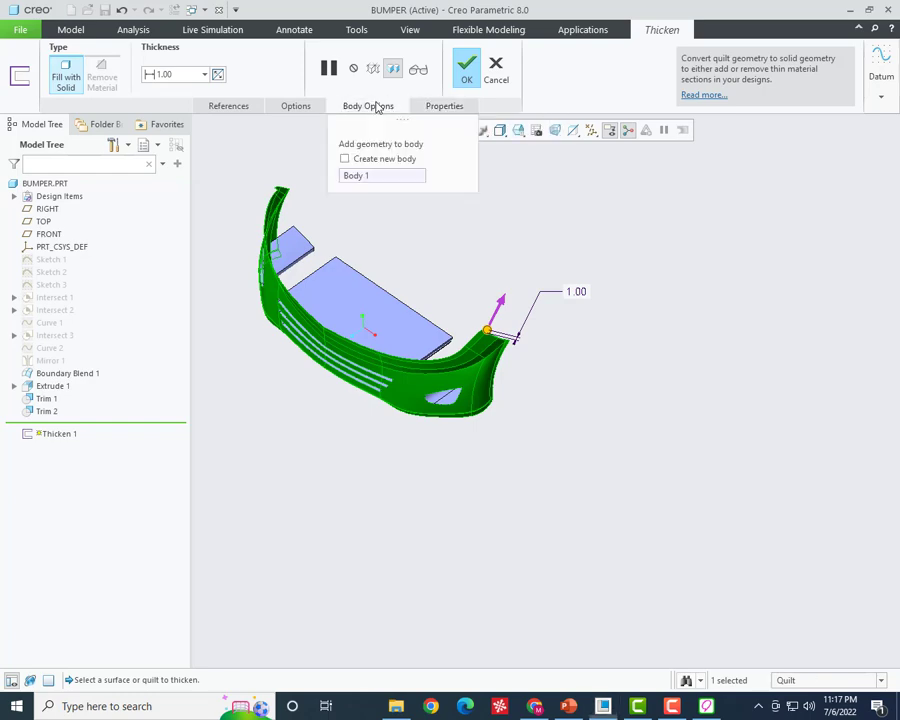
click(309, 108)
click(245, 110)
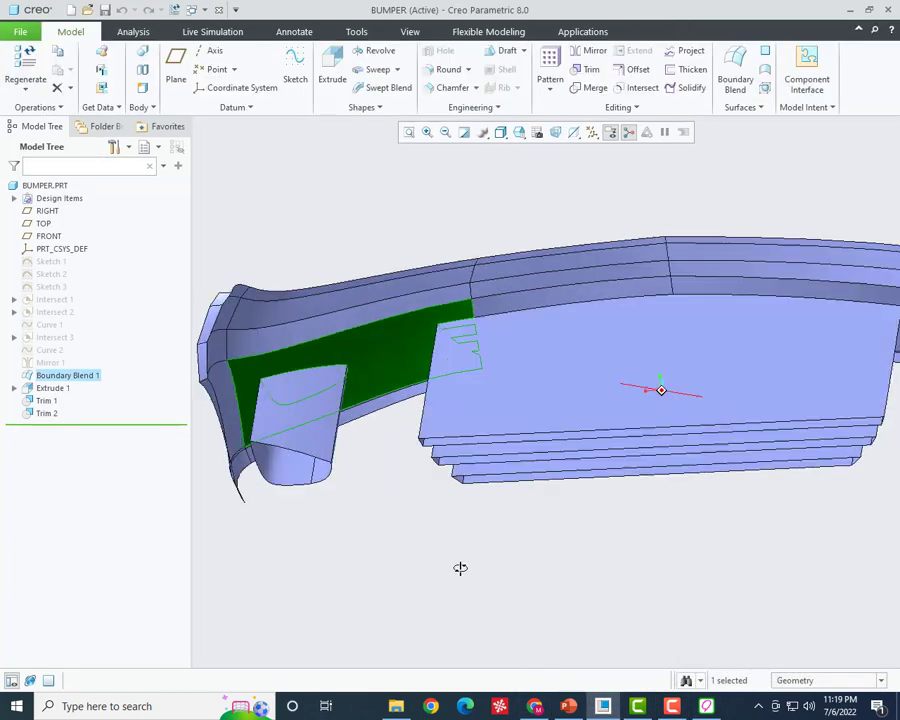
- Copy and paste the bumper surface, adding both upper strips and the middle-right surface to Copy 1
mouse_move(460, 568)
middle_down()
mouse_move(480, 504)
mouse_move(464, 508)
mouse_move(468, 494)
mouse_move(466, 522)
mouse_move(400, 542)
mouse_move(392, 524)
mouse_move(380, 535)
mouse_move(301, 396)
mouse_move(363, 383)
mouse_move(333, 369)
mouse_move(330, 382)
middle_up()
scroll(305, 380, up, 3)
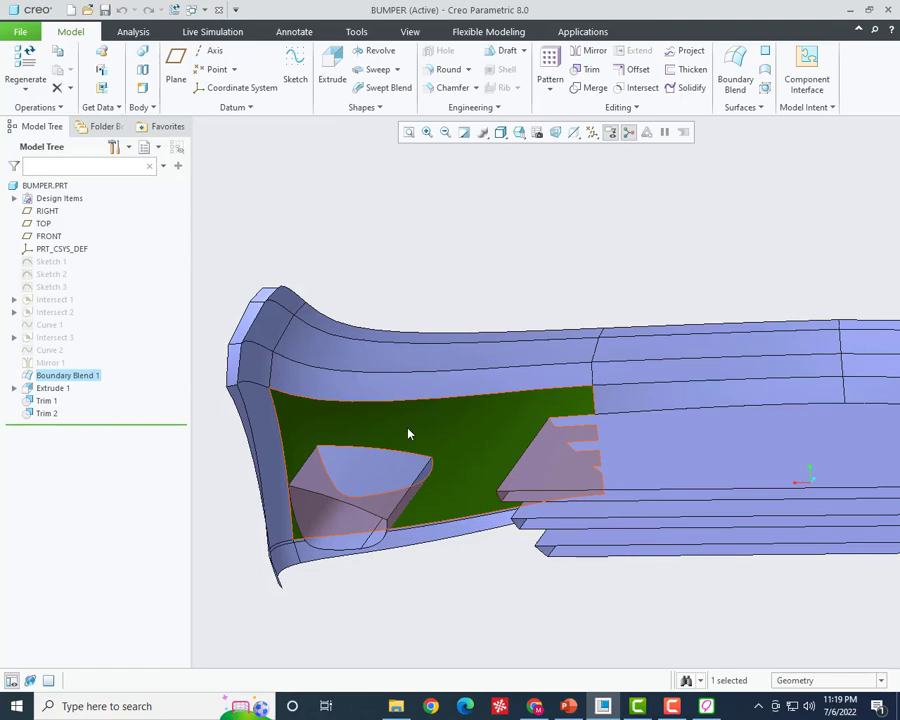
key(ctrl+c)
key(ctrl+v)
middle_drag(409, 434, 372, 448)
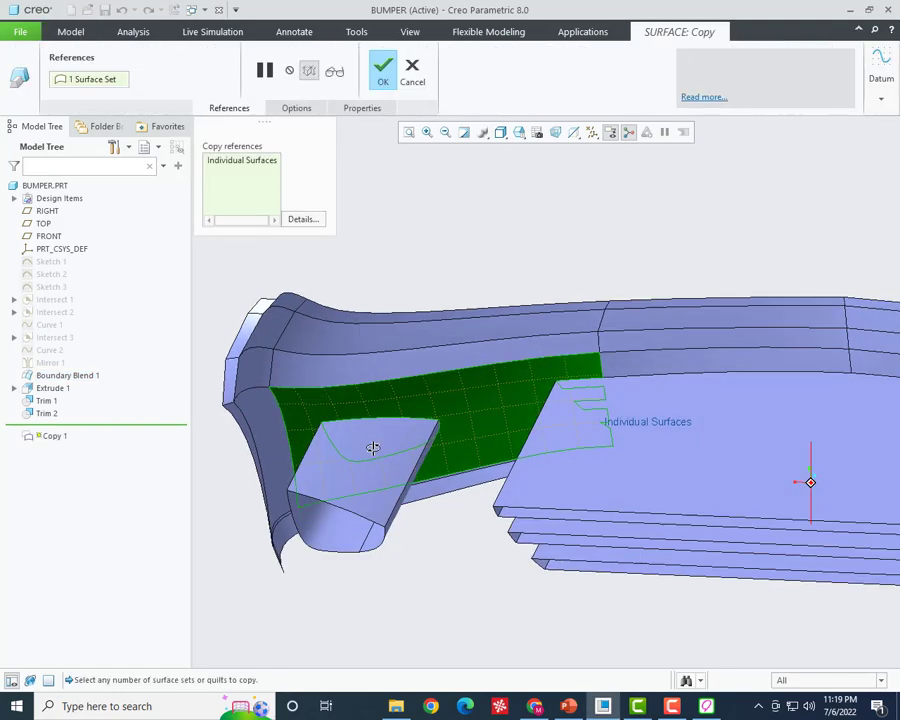
ctrl+click(370, 374)
ctrl+click(605, 340)
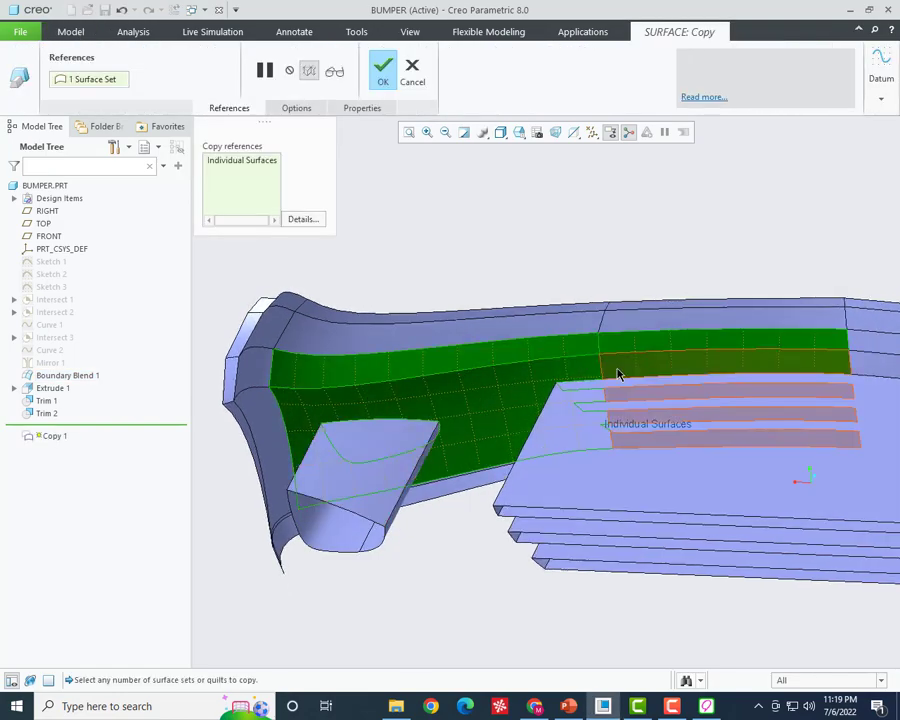
mouse_move(619, 373)
middle_down()
mouse_move(713, 481)
mouse_move(716, 463)
middle_up()
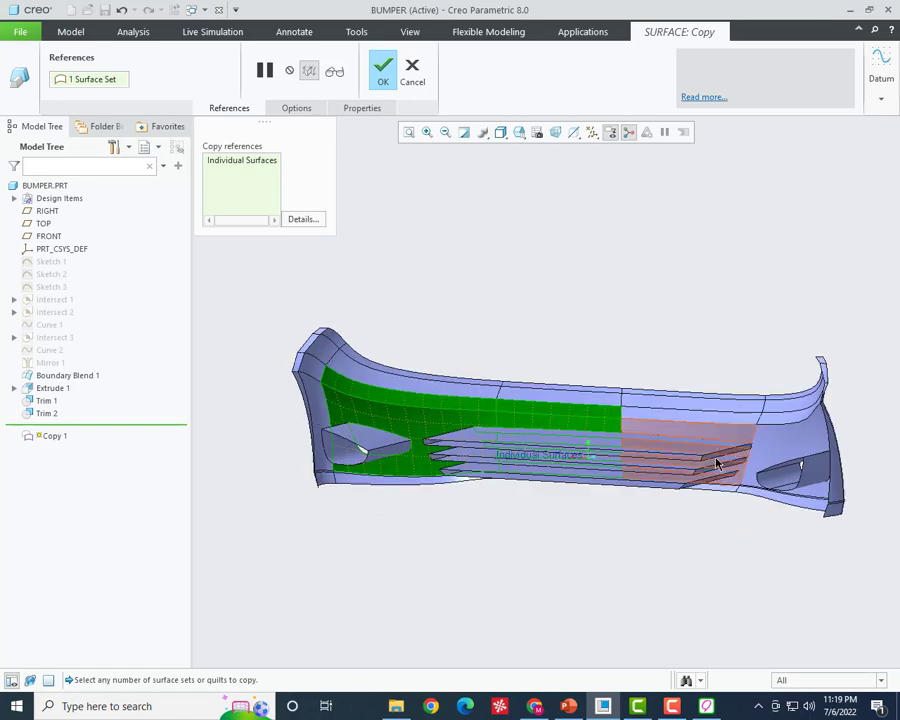
ctrl+click(733, 436)
mouse_move(838, 421)
middle_down()
mouse_move(896, 446)
mouse_move(866, 476)
mouse_move(889, 445)
mouse_move(685, 492)
mouse_move(659, 478)
mouse_move(604, 478)
middle_up()
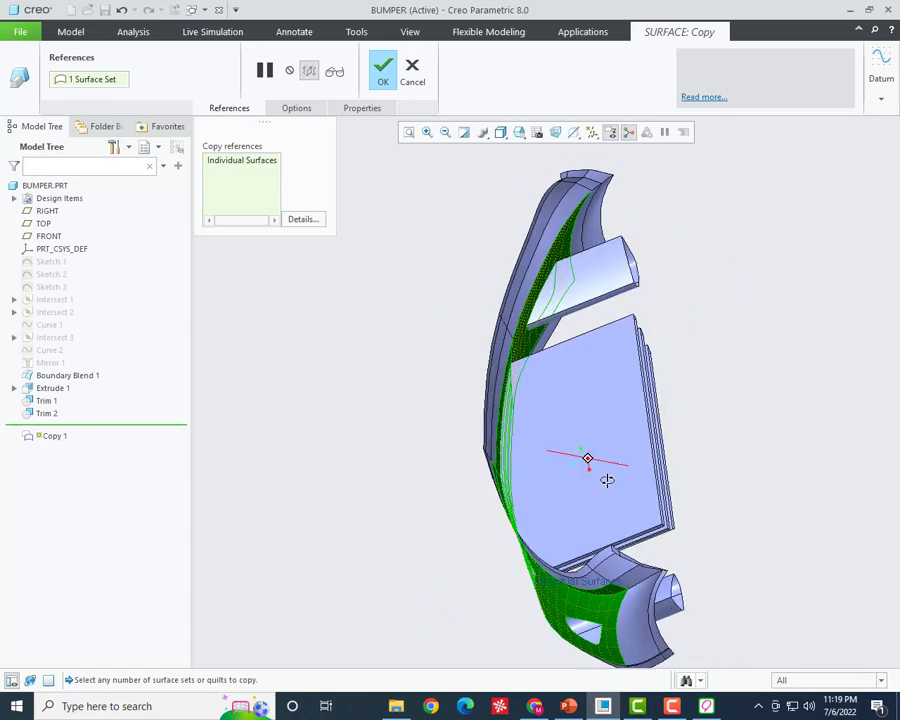
click(385, 72)
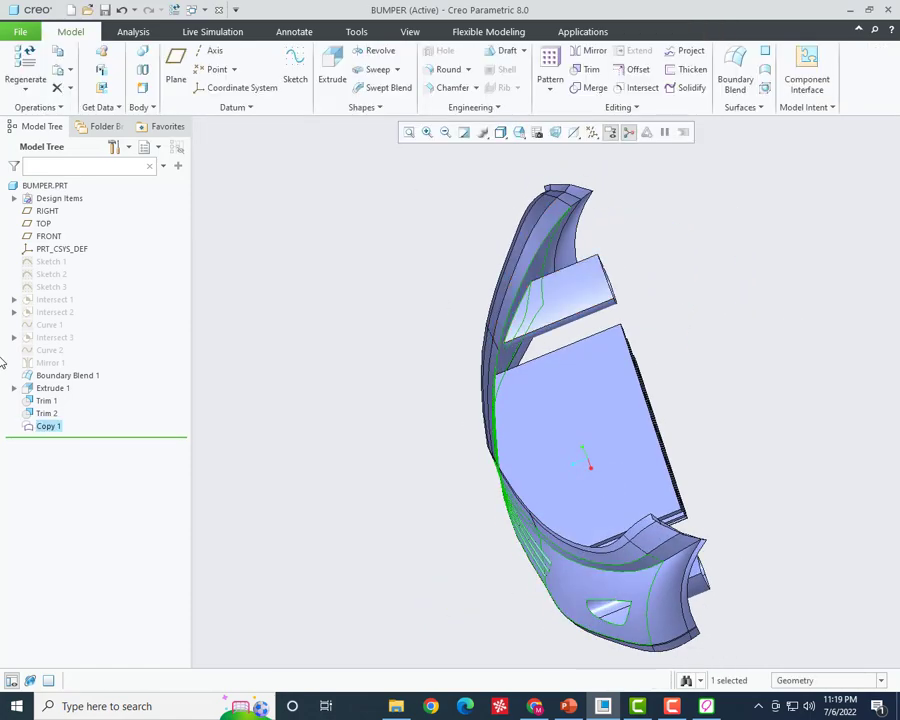
- Hide Boundary Blend 1, then reopen and close its definition
right_click(62, 383)
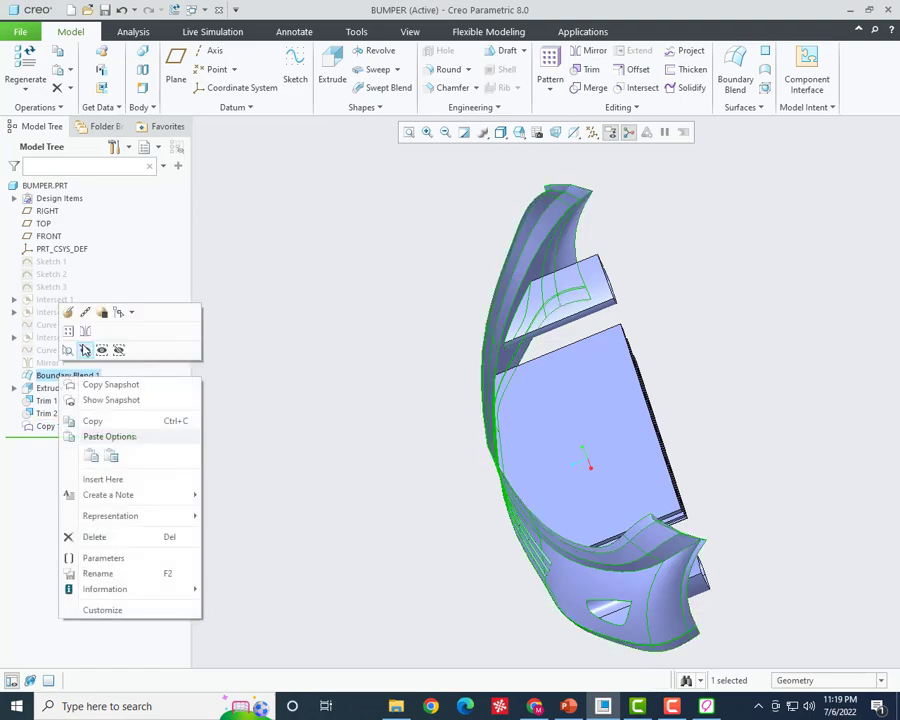
click(84, 346)
mouse_move(410, 408)
middle_down()
mouse_move(474, 358)
mouse_move(366, 416)
middle_up()
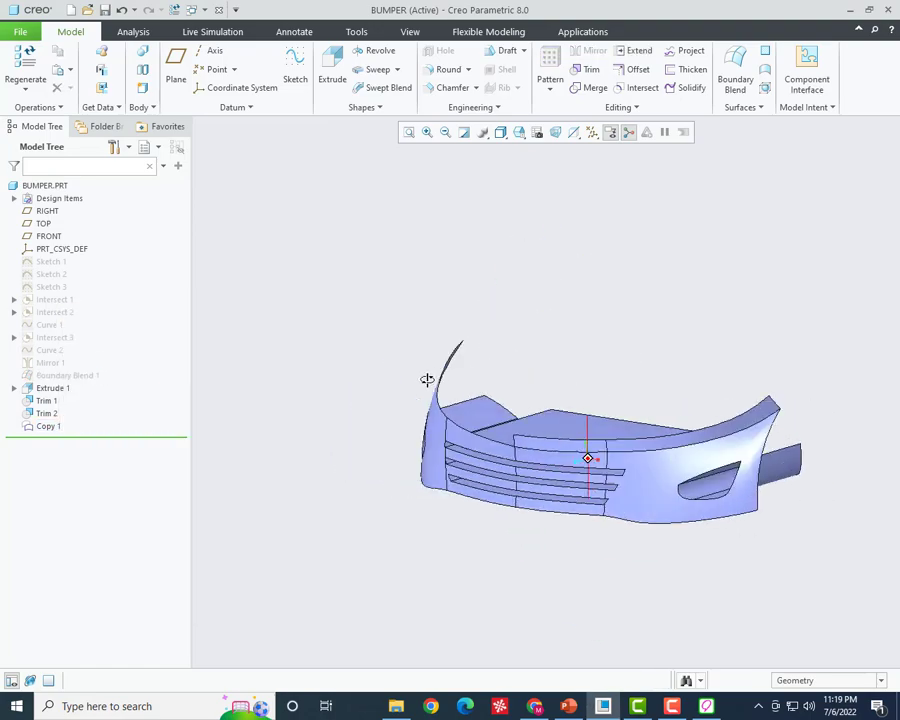
right_click(69, 383)
click(84, 314)
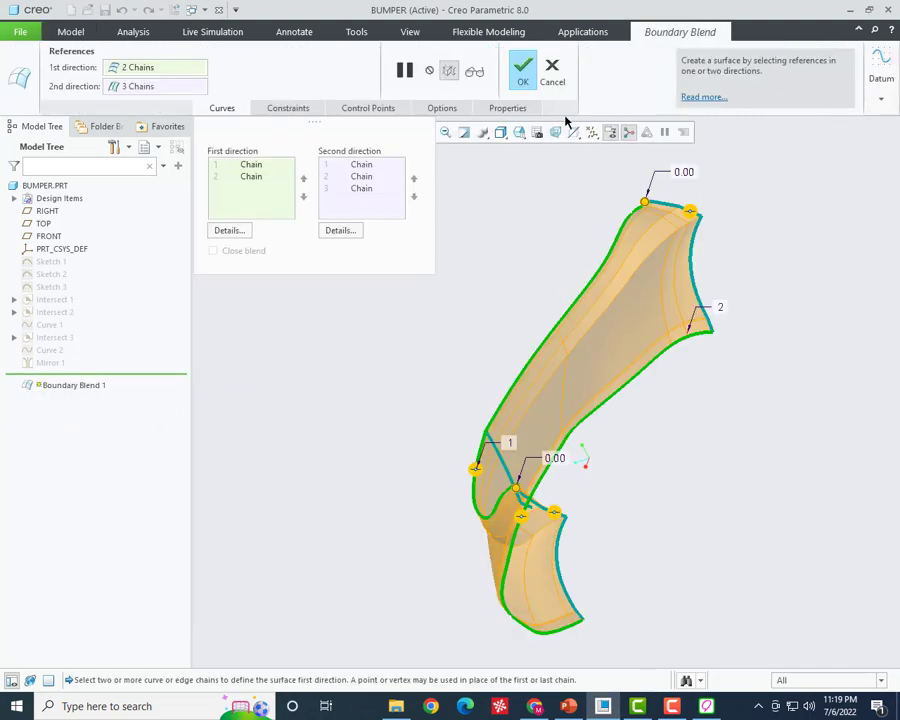
middle_click(566, 121)
- Reopen Copy 1's definition for editing
right_click(55, 387)
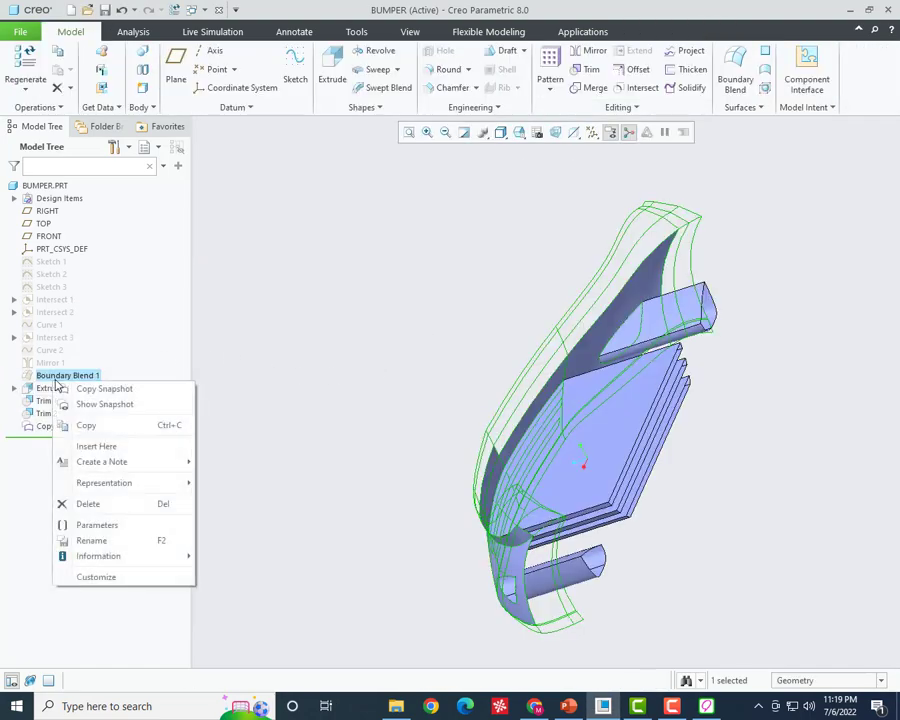
right_click(68, 420)
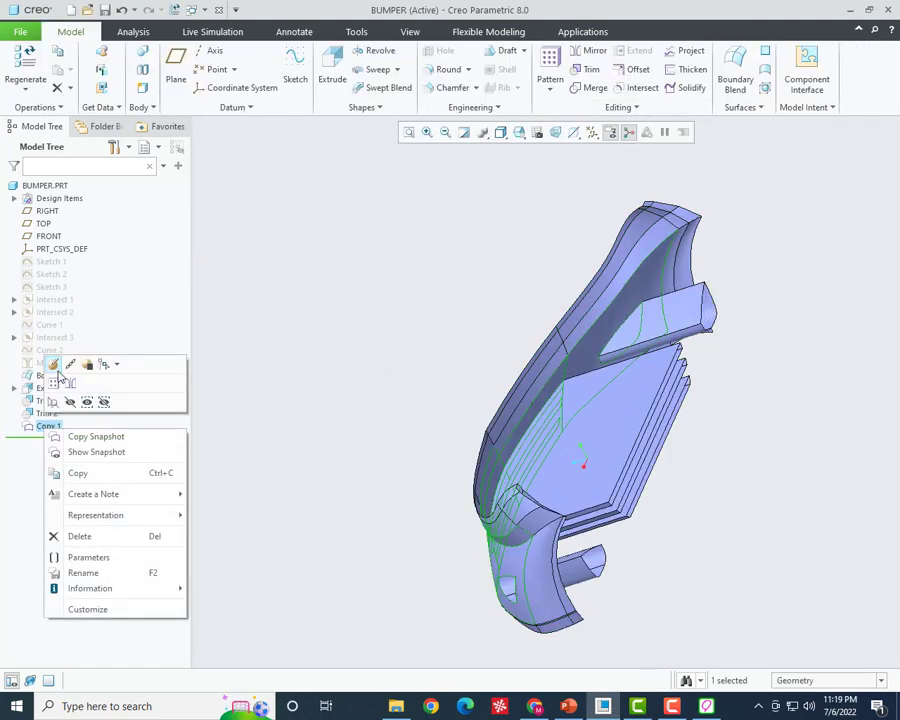
click(66, 364)
scroll(492, 370, down, 3)
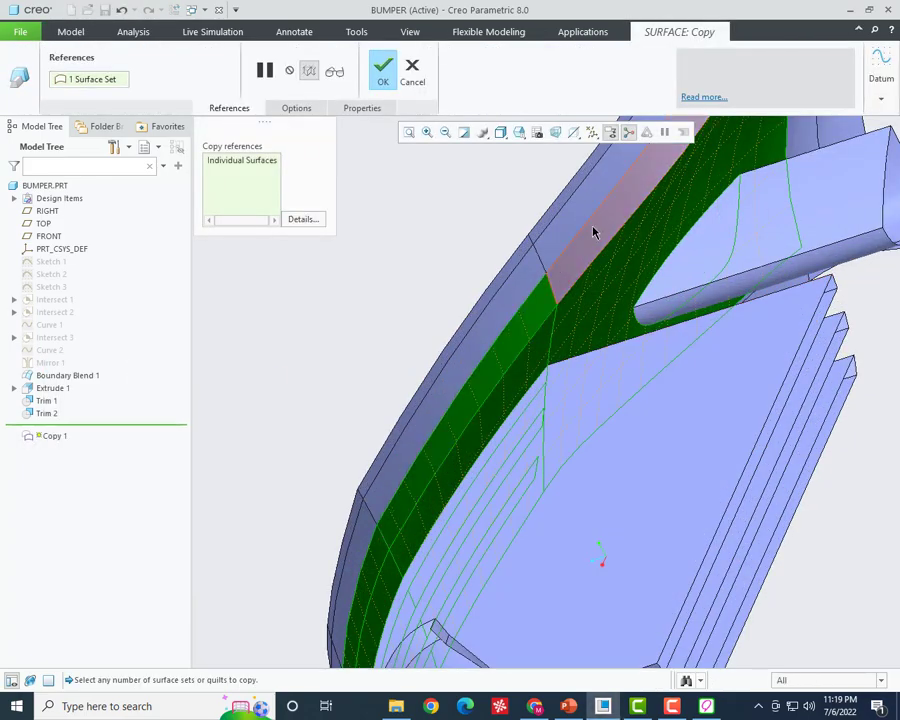
- Confirm the updated Copy 1, hide Boundary Blend 1, and select the Copy 1 quilt
scroll(590, 230, up, 5)
mouse_move(500, 358)
middle_down()
mouse_move(412, 408)
mouse_move(454, 392)
mouse_move(416, 482)
mouse_move(398, 430)
mouse_move(438, 504)
middle_up()
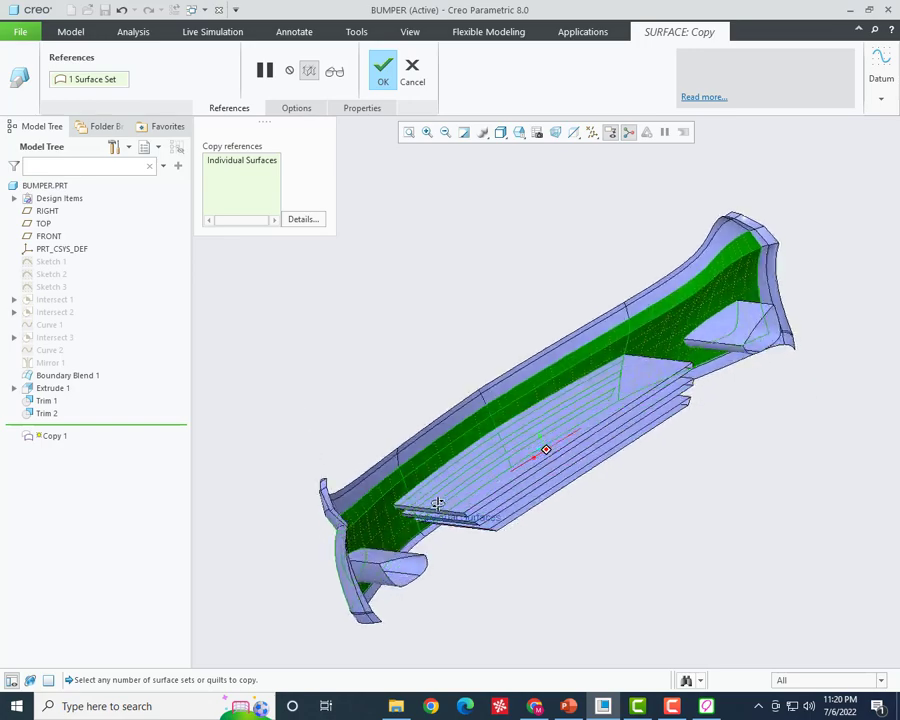
click(381, 94)
mouse_move(370, 380)
middle_down()
mouse_move(436, 406)
mouse_move(494, 486)
mouse_move(498, 416)
middle_up()
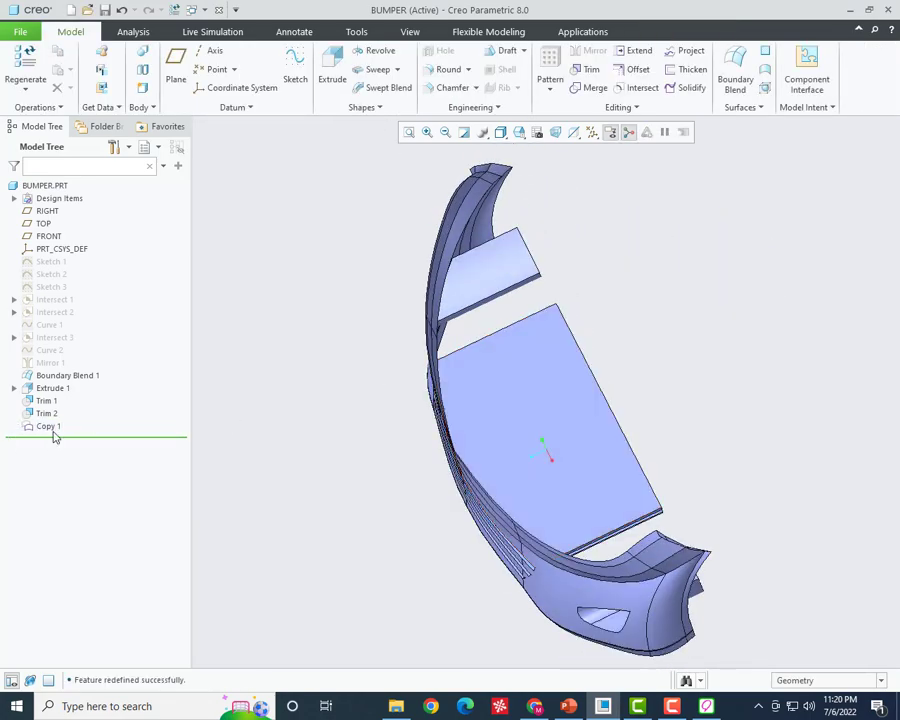
right_click(83, 379)
click(88, 346)
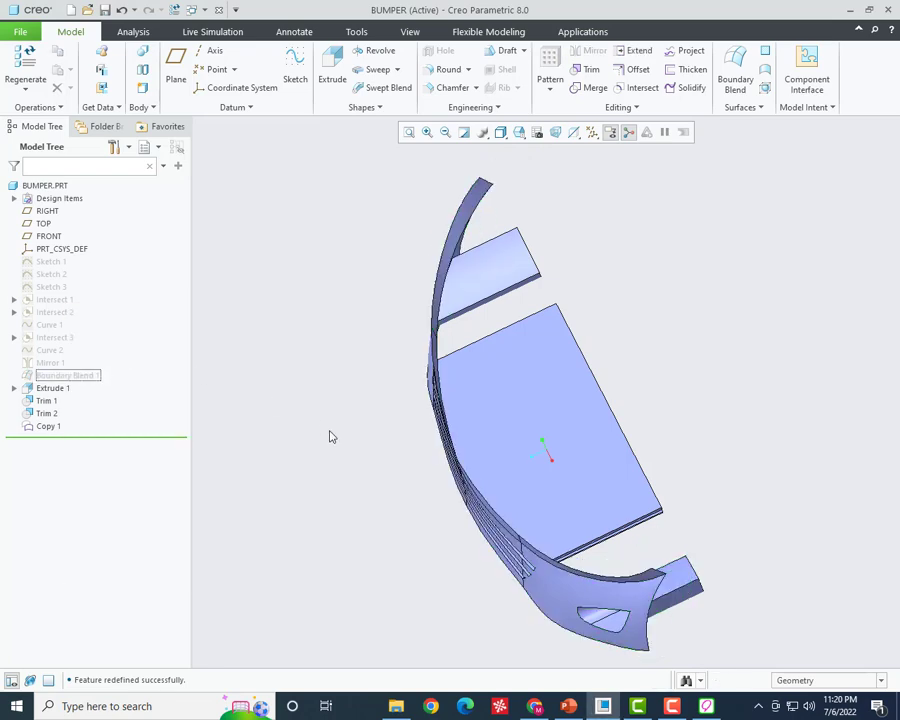
mouse_move(330, 434)
middle_down()
mouse_move(396, 394)
mouse_move(358, 430)
middle_up()
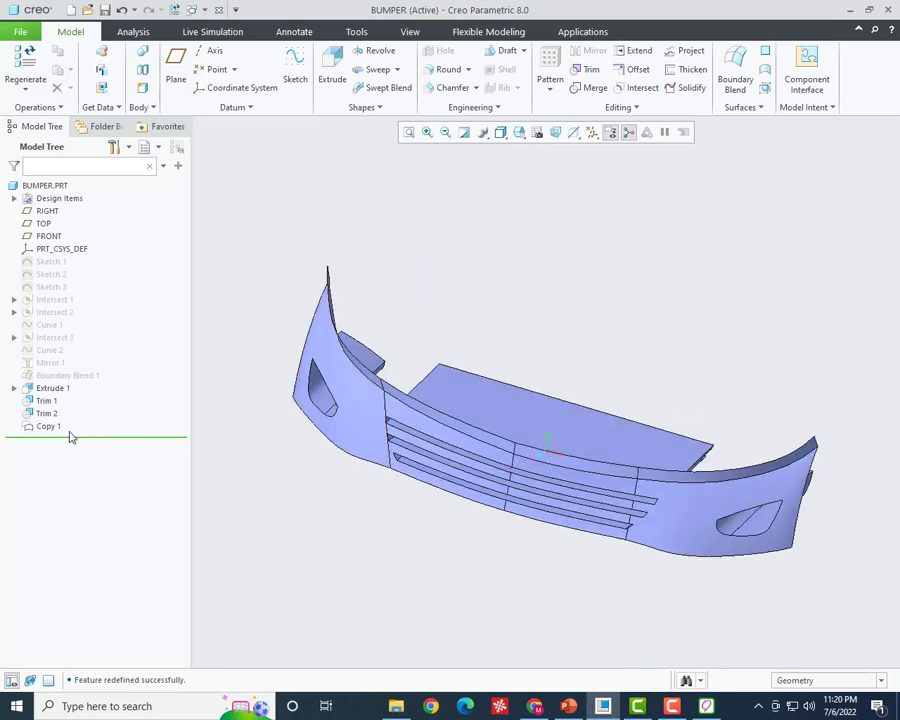
click(48, 426)
- Cancel the thicken and offset the Copy 1 quilt by 2.00 as Offset 1
click(684, 73)
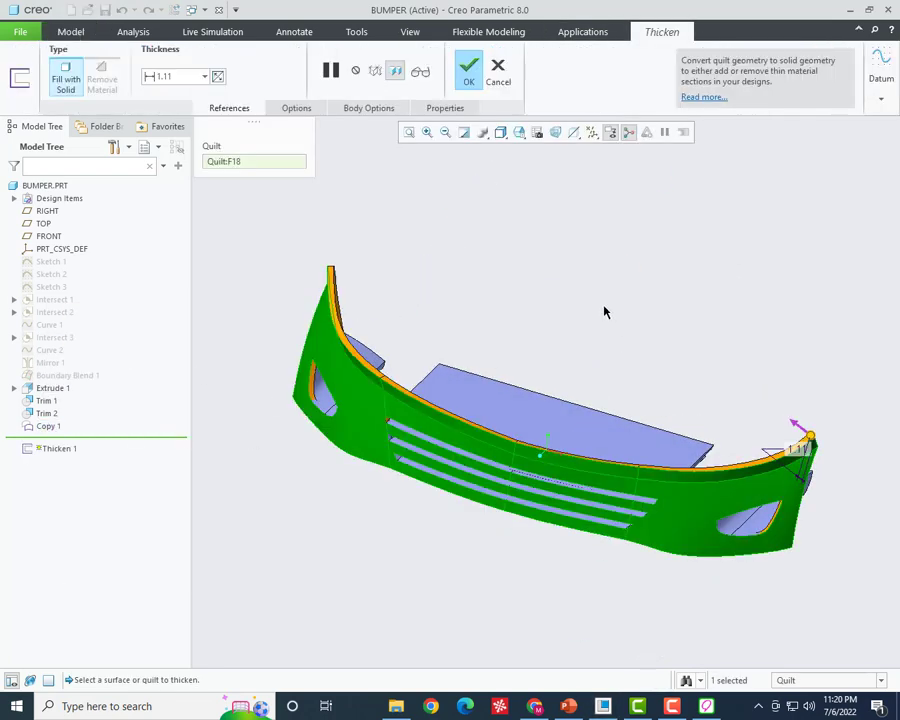
click(495, 78)
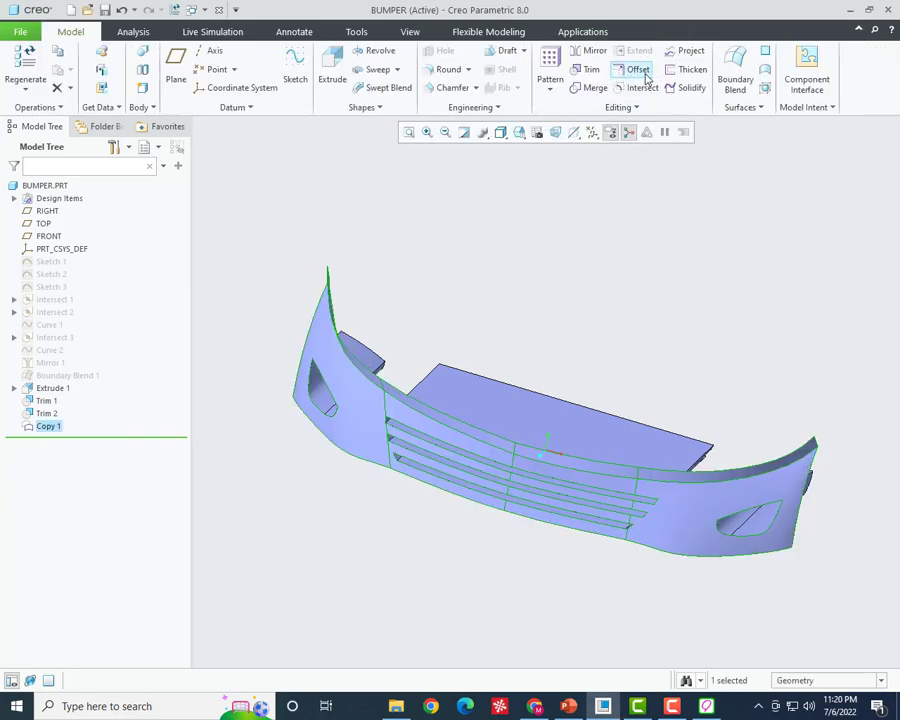
middle_drag(530, 257, 466, 342)
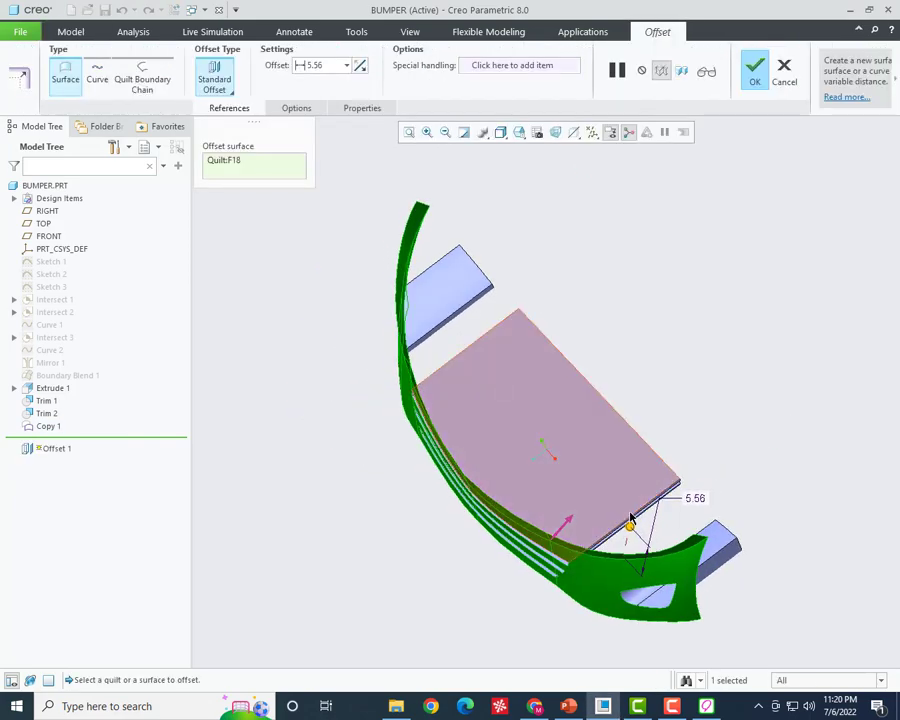
middle_drag(610, 527, 616, 533)
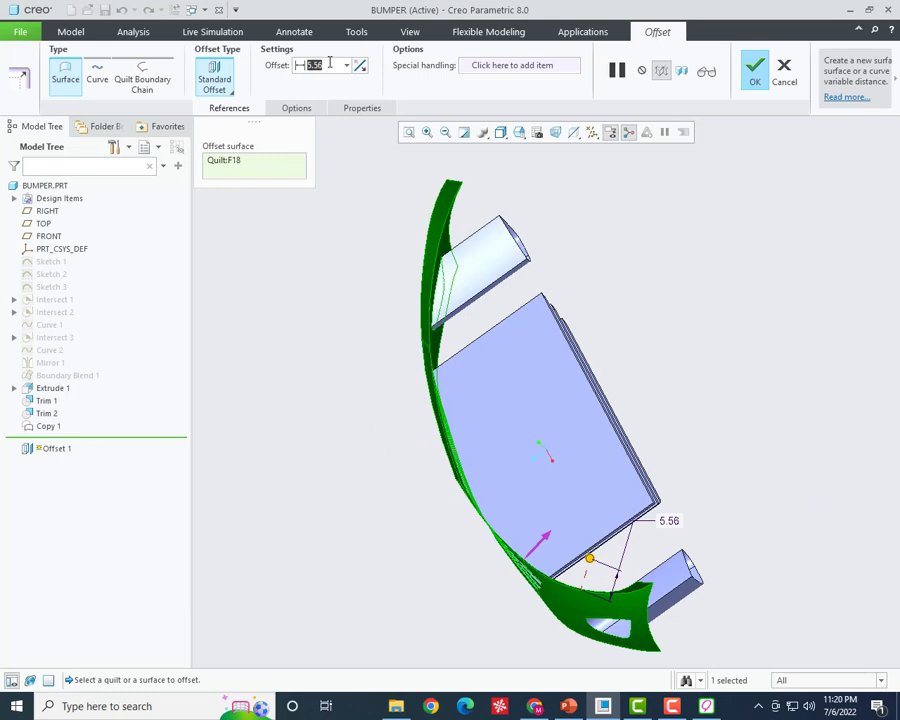
text(2)
key(Return)
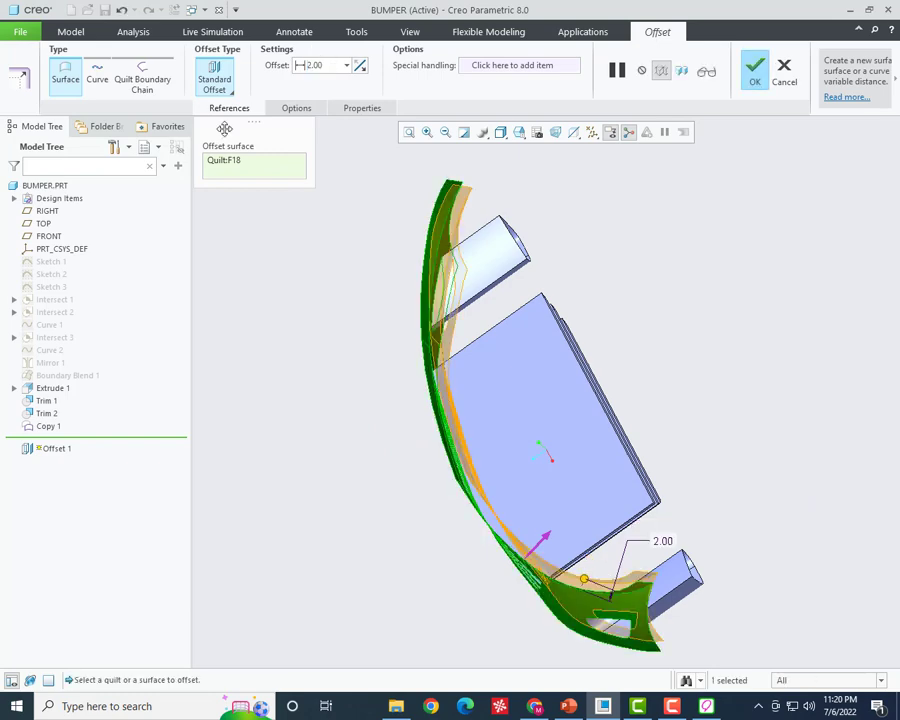
middle_drag(420, 300, 520, 361)
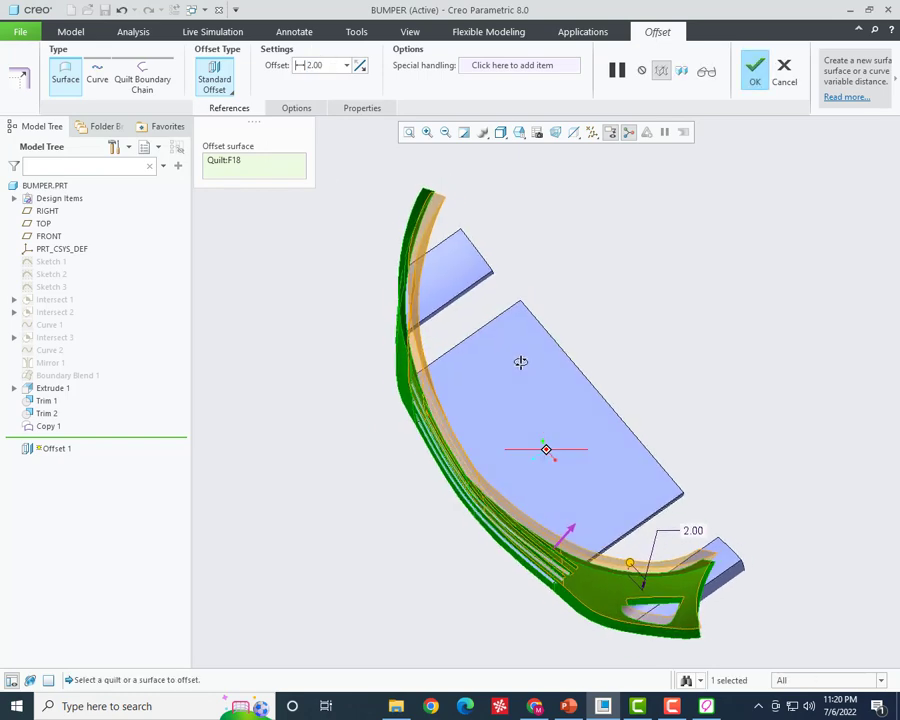
click(757, 72)
mouse_move(576, 294)
middle_down()
mouse_move(628, 278)
mouse_move(598, 304)
middle_up()
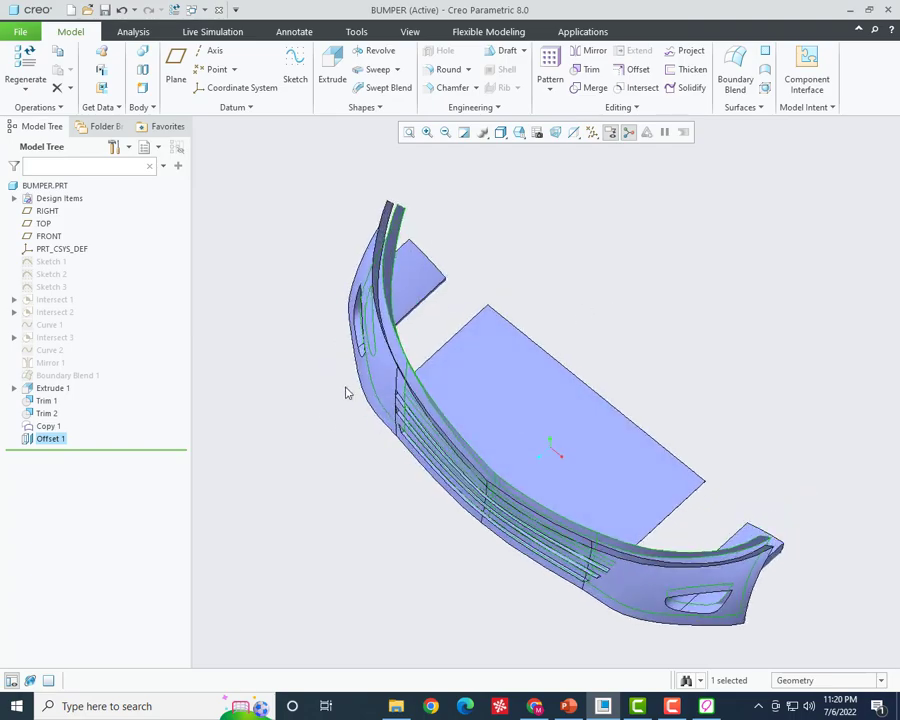
scroll(392, 315, up, 5)
- Hide Copy 1 and select the side flange surface of Extrude 1
mouse_move(406, 334)
middle_down()
mouse_move(378, 418)
mouse_move(380, 452)
mouse_move(384, 422)
mouse_move(418, 368)
mouse_move(391, 433)
mouse_move(398, 326)
mouse_move(374, 315)
mouse_move(330, 350)
middle_up()
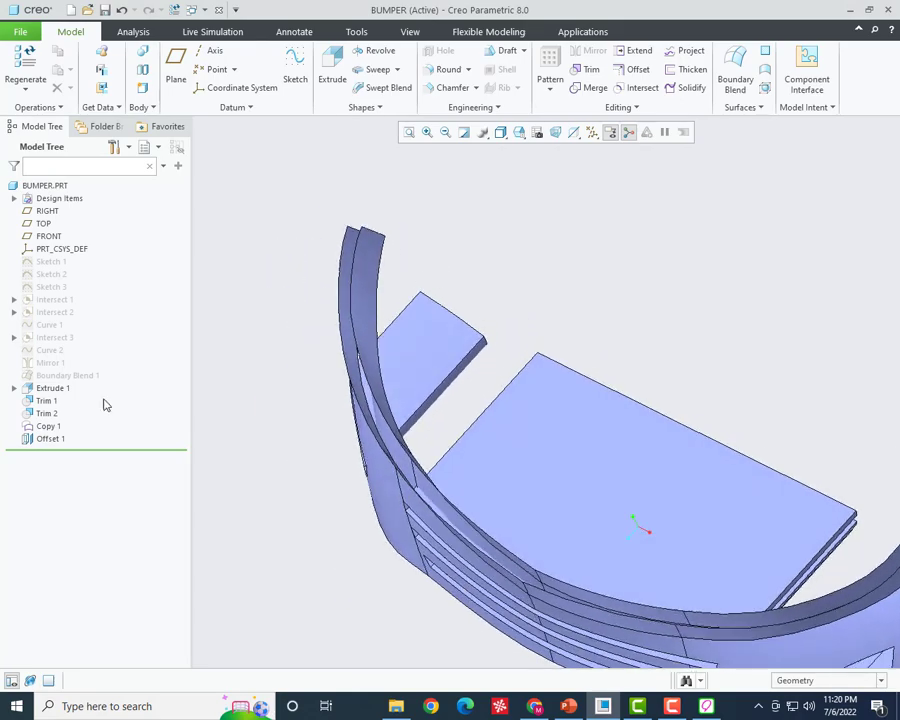
right_click(57, 432)
click(98, 360)
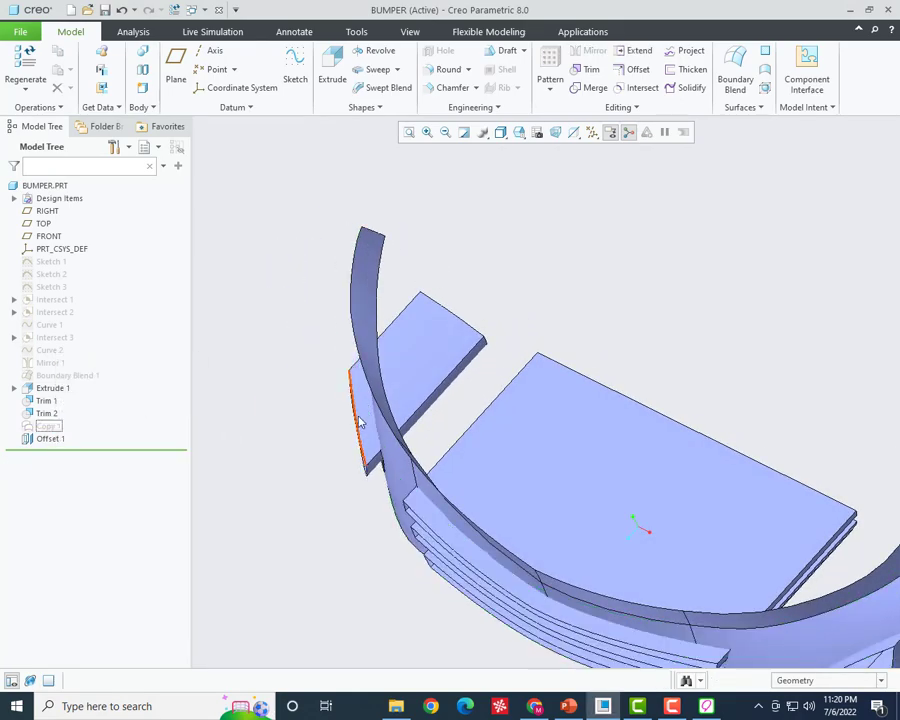
mouse_move(356, 416)
middle_down()
mouse_move(399, 370)
mouse_move(365, 481)
mouse_move(344, 472)
mouse_move(395, 457)
mouse_move(390, 426)
mouse_move(376, 478)
mouse_move(301, 559)
mouse_move(296, 584)
mouse_move(350, 528)
middle_up()
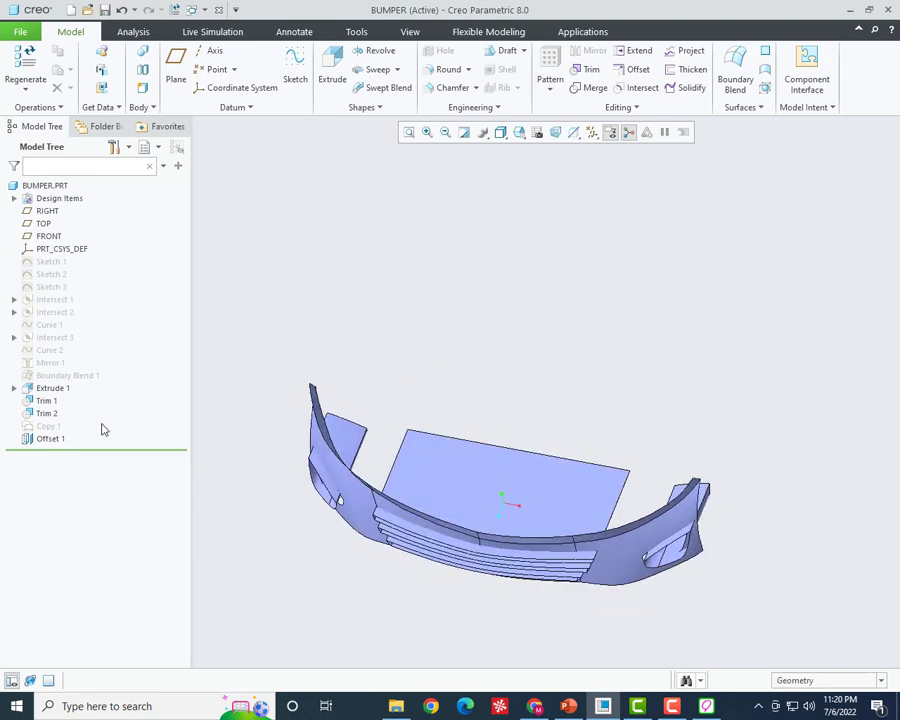
mouse_move(268, 483)
middle_down()
mouse_move(321, 423)
mouse_move(307, 453)
mouse_move(1, 482)
middle_up()
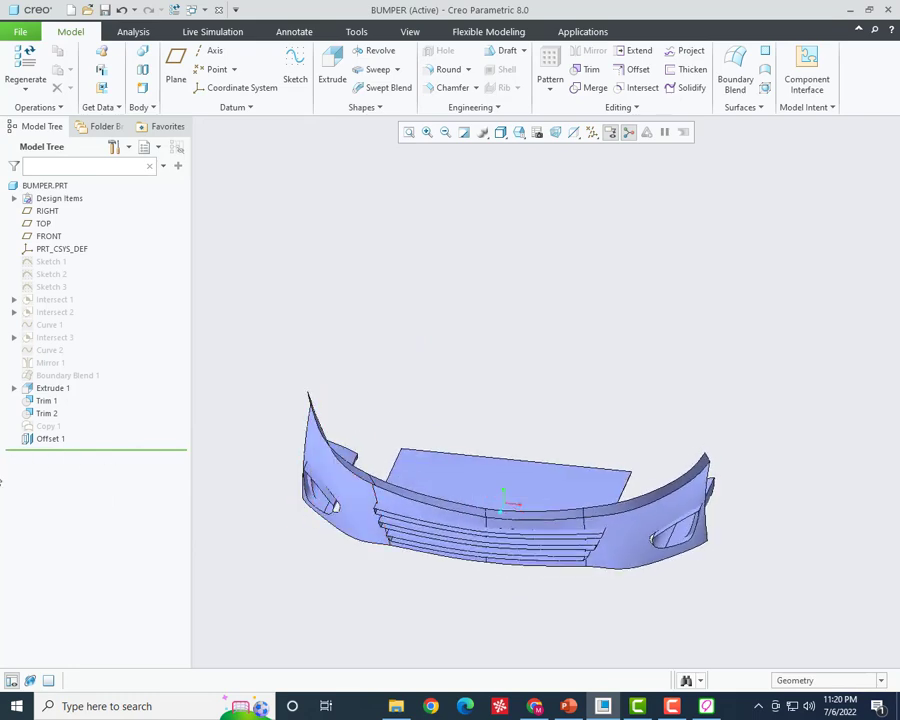
mouse_move(355, 465)
middle_down()
mouse_move(364, 527)
mouse_move(345, 440)
middle_up()
click(345, 435)
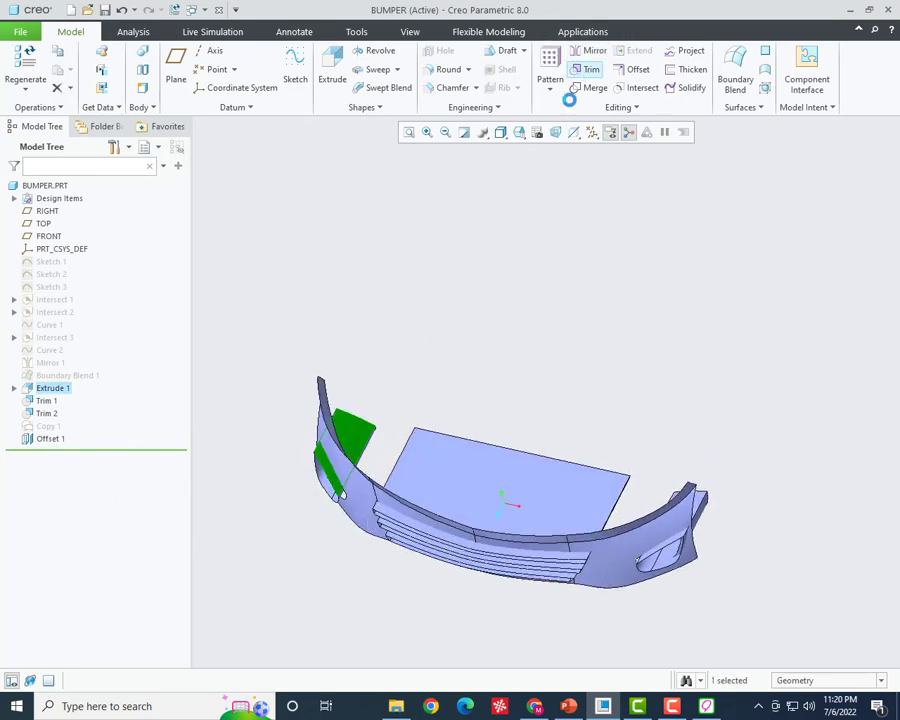
- Cancel the unfinished third trim of the bumper quilt and confirm discarding it
click(367, 497)
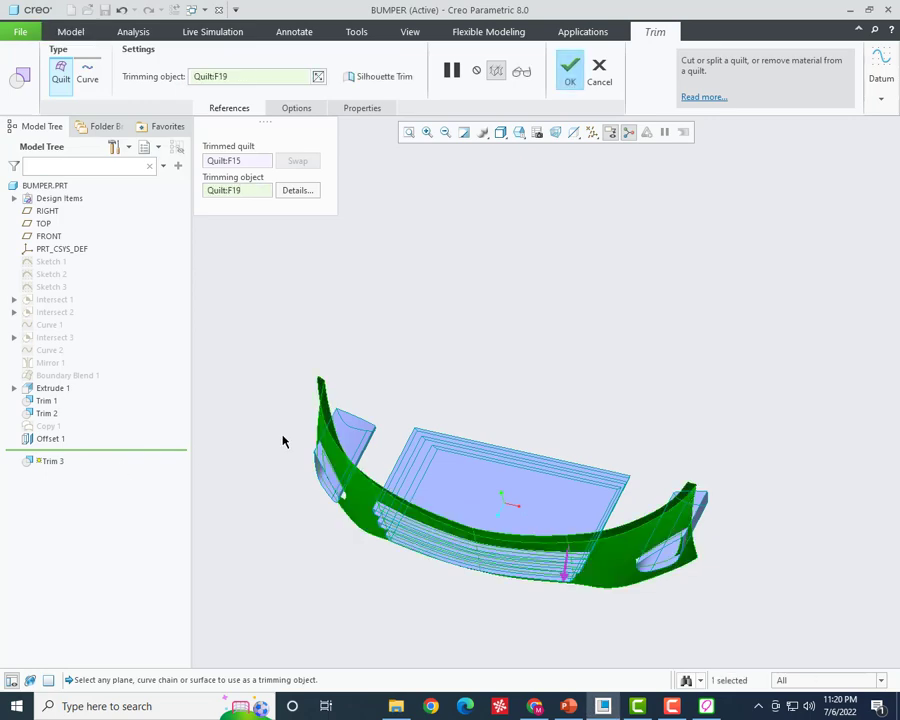
mouse_move(399, 470)
middle_down()
mouse_move(452, 404)
mouse_move(410, 476)
mouse_move(443, 640)
middle_up()
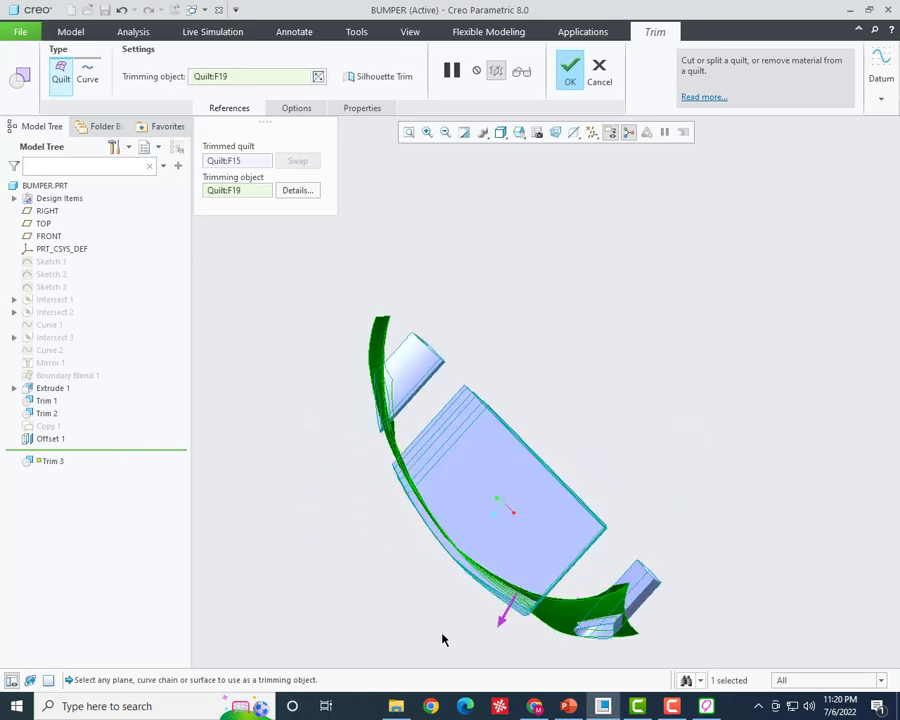
click(599, 74)
click(452, 379)
- Resume Boundary Blend 1 so its surfaces reappear on the bumper
mouse_move(430, 408)
middle_down()
mouse_move(376, 348)
mouse_move(305, 402)
mouse_move(223, 434)
middle_up()
right_click(55, 375)
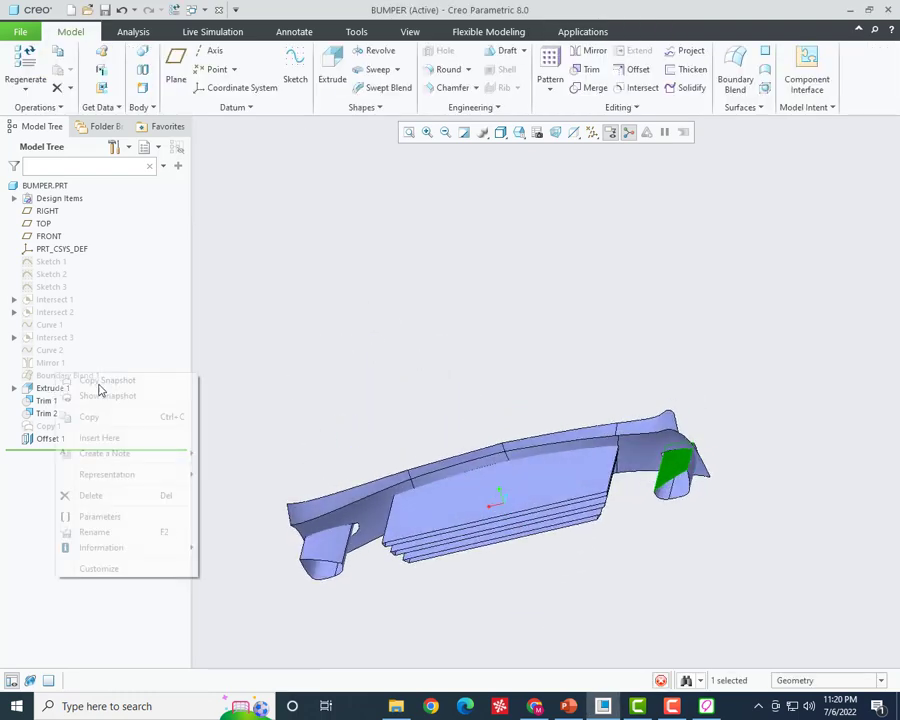
click(96, 345)
- Edit the Copy 1 definition and set its options to exclude surfaces and fill holes
right_click(40, 428)
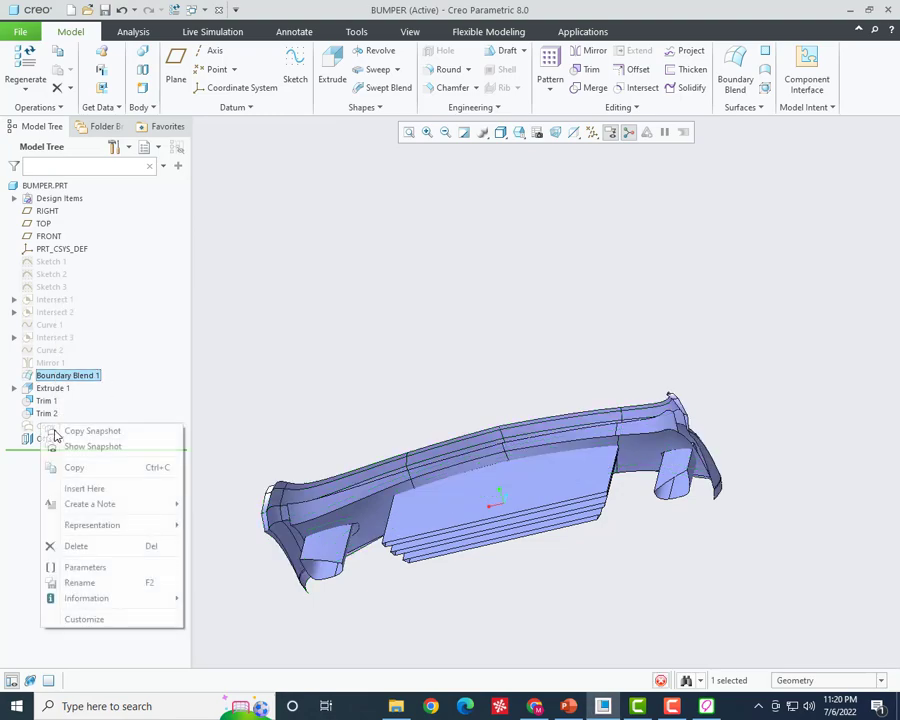
click(62, 374)
middle_drag(395, 369, 362, 390)
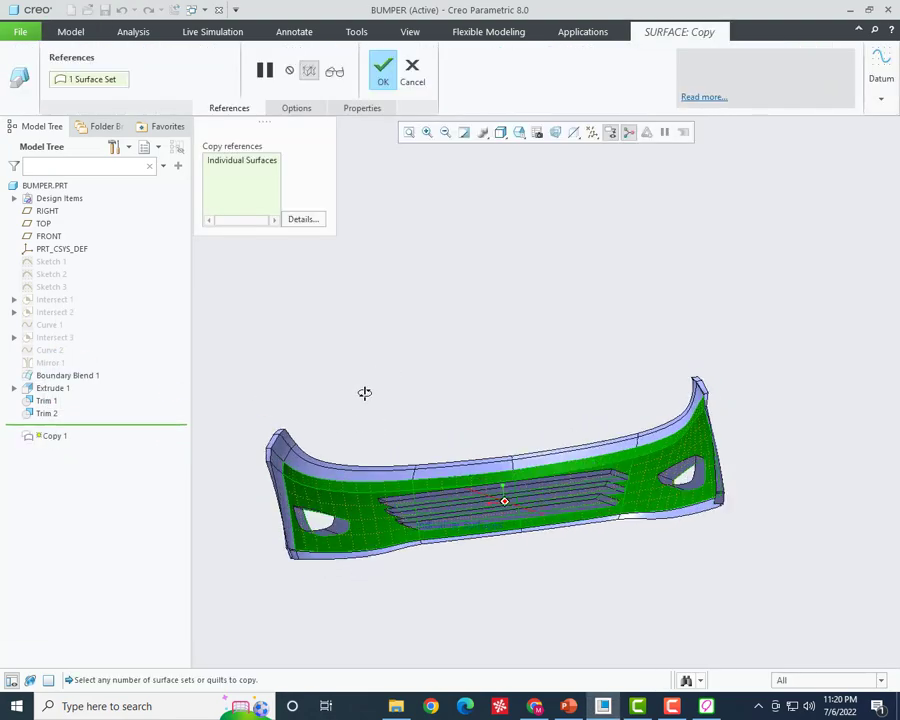
click(297, 108)
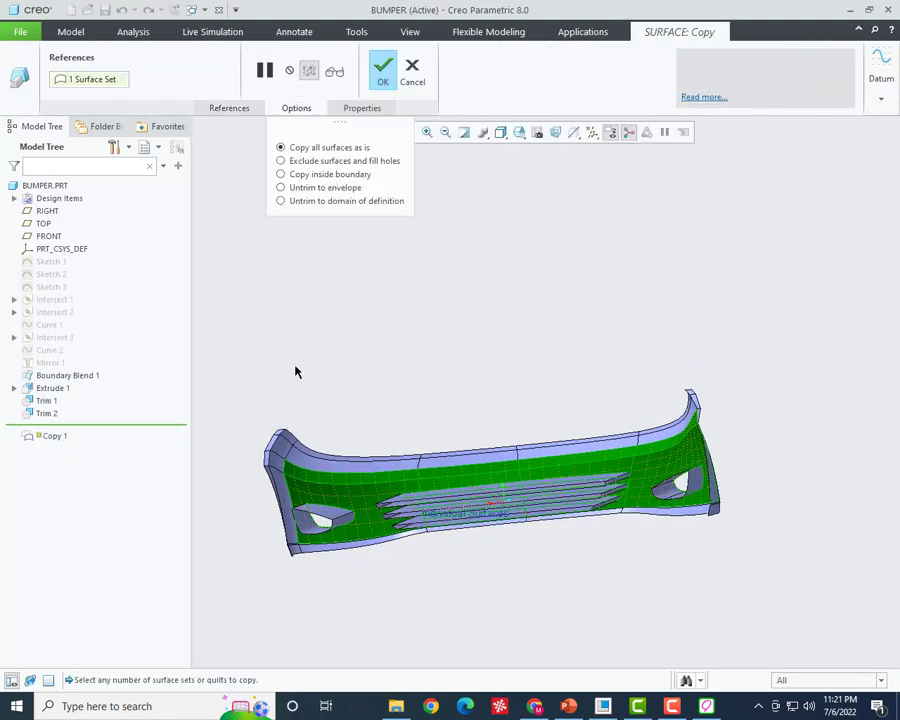
right_click(54, 389)
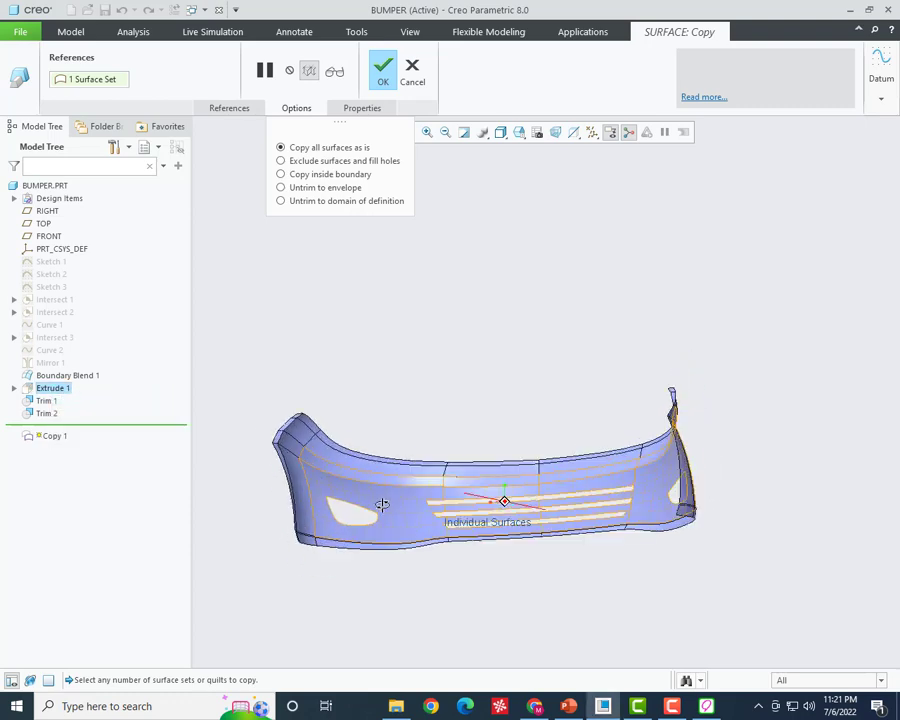
middle_drag(382, 504, 370, 506)
scroll(370, 506, down, 4)
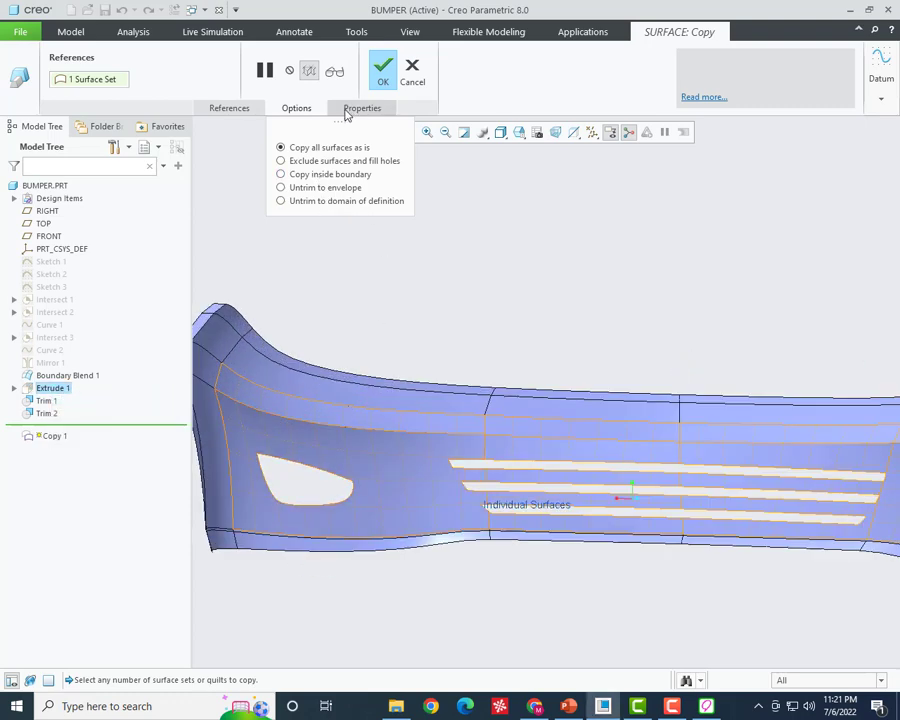
click(281, 161)
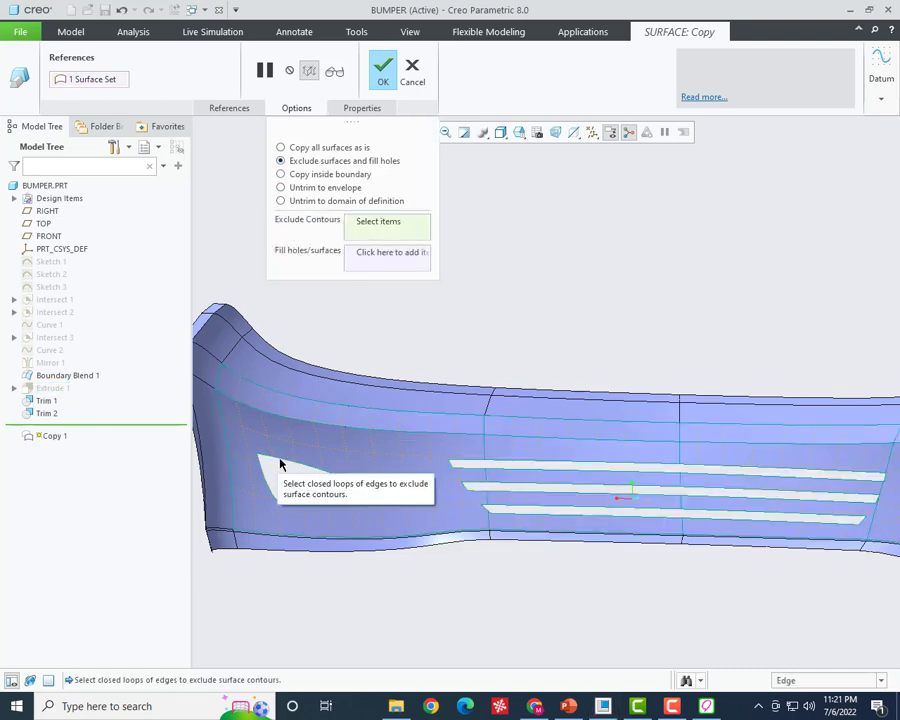
- Pick the left side opening and several grille slot edges as holes to fill
click(398, 252)
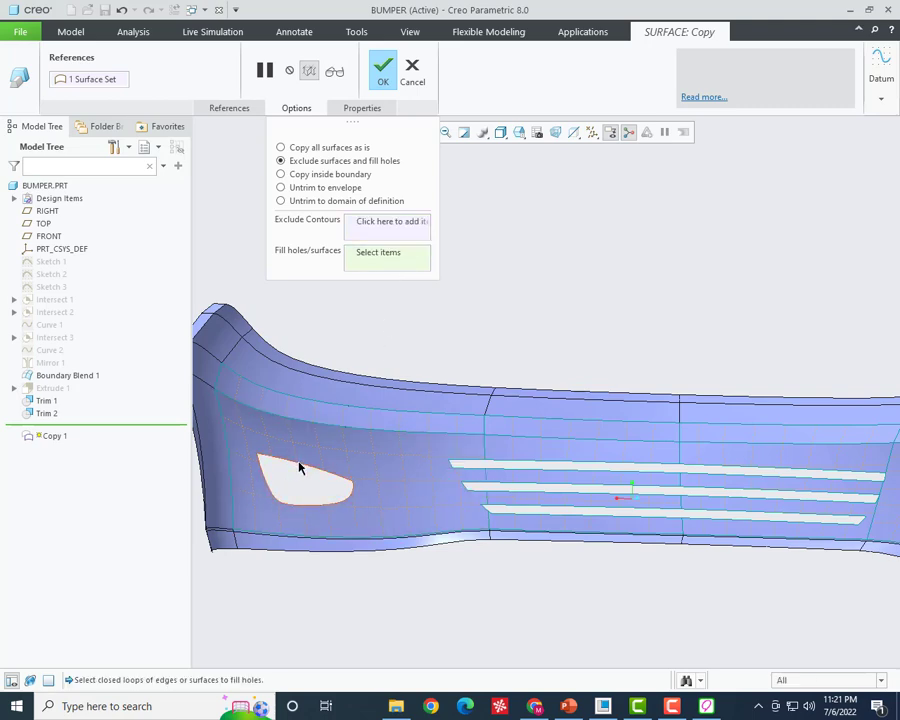
click(299, 468)
scroll(310, 482, down, 3)
scroll(404, 490, up, 5)
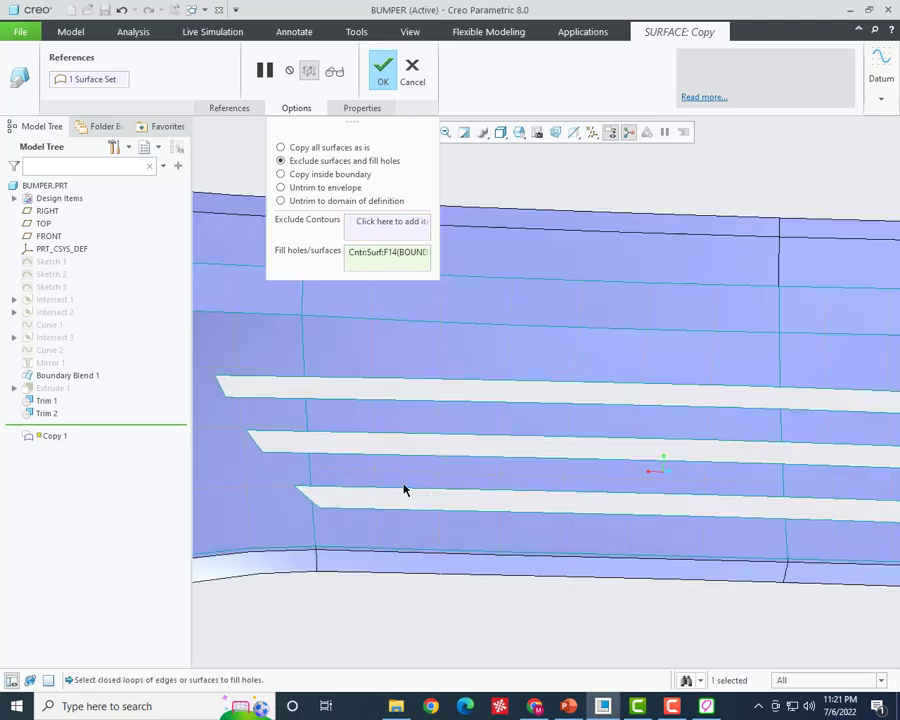
click(393, 383)
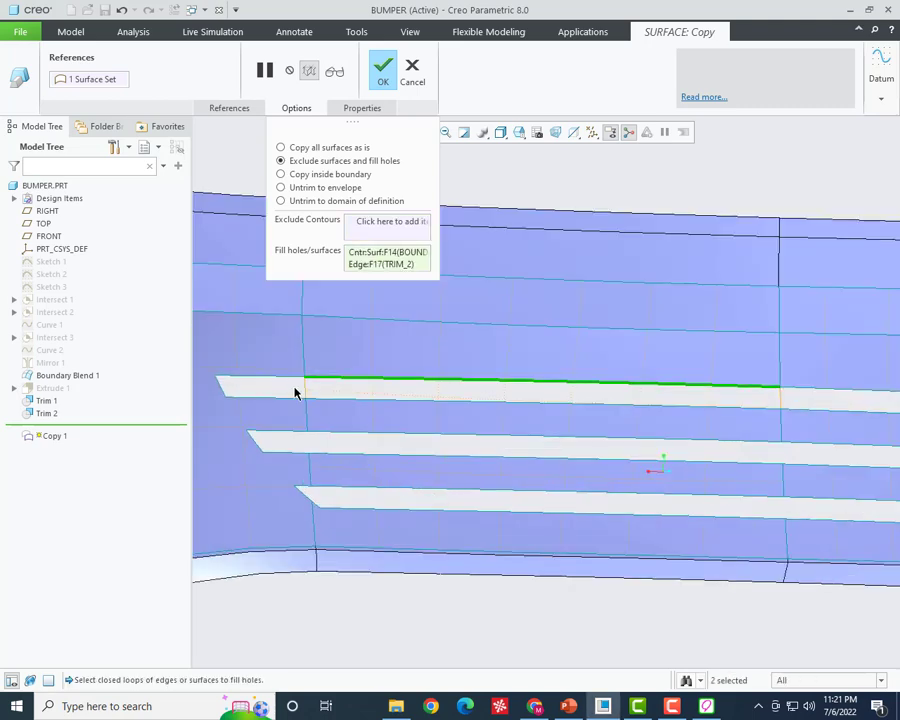
click(287, 375)
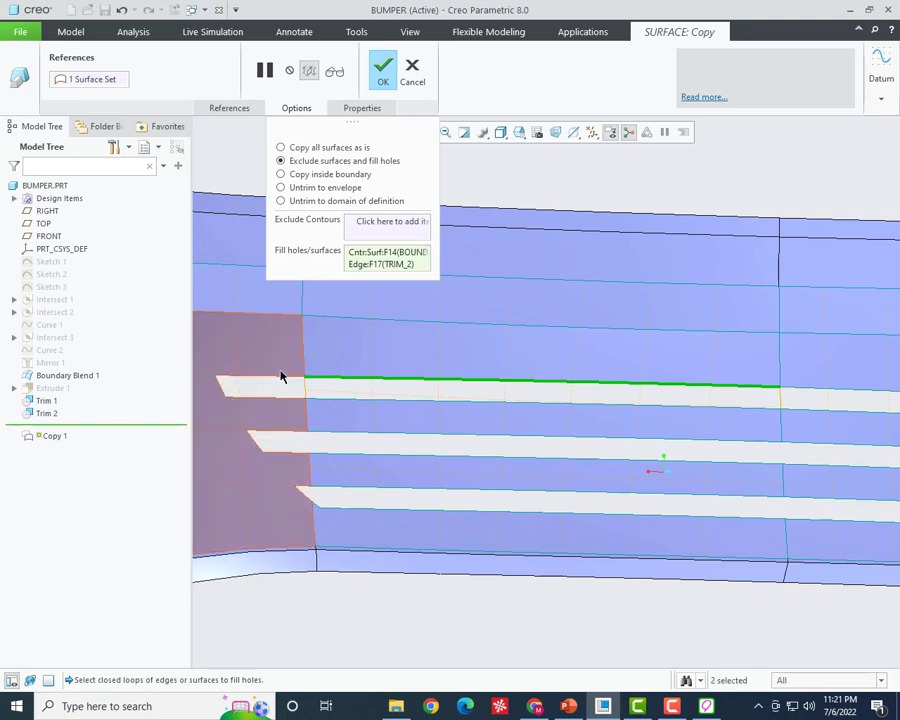
click(225, 388)
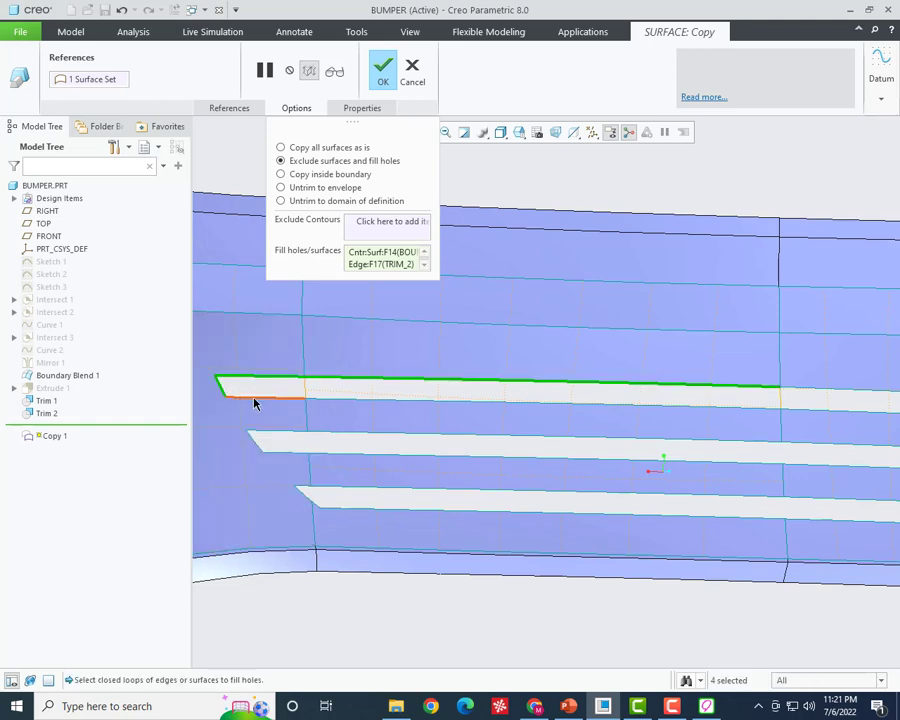
click(255, 400)
click(262, 420)
scroll(262, 420, up, 5)
scroll(311, 382, down, 5)
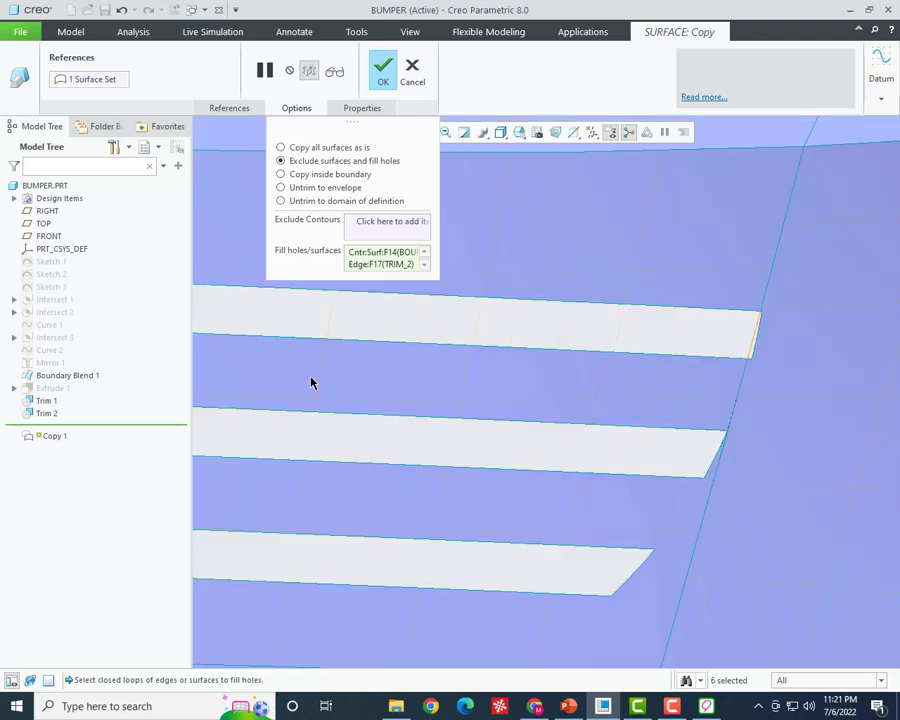
scroll(294, 379, up, 2)
click(300, 380)
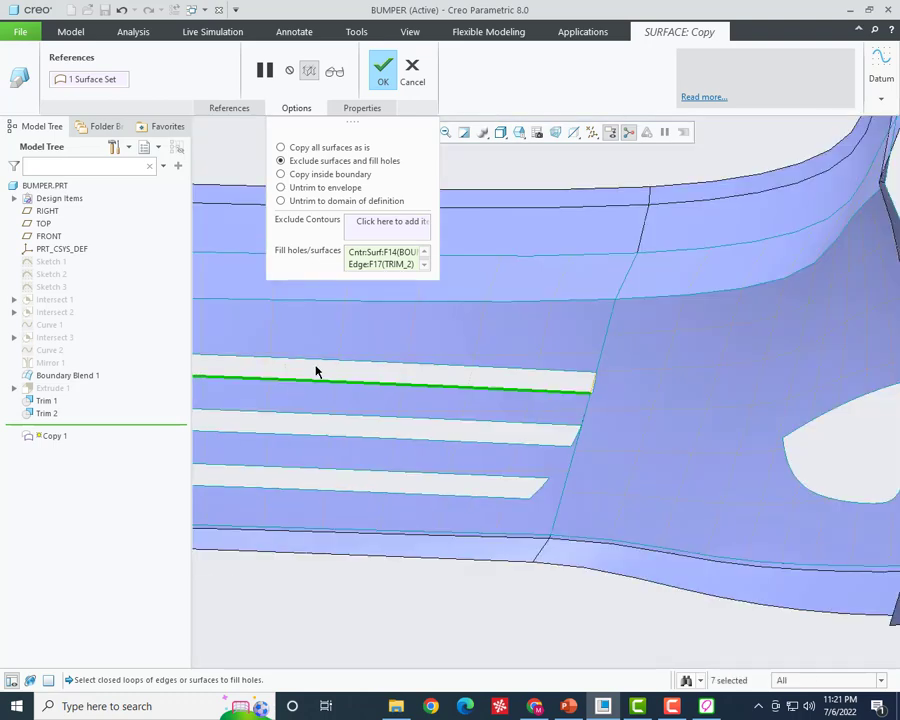
click(320, 361)
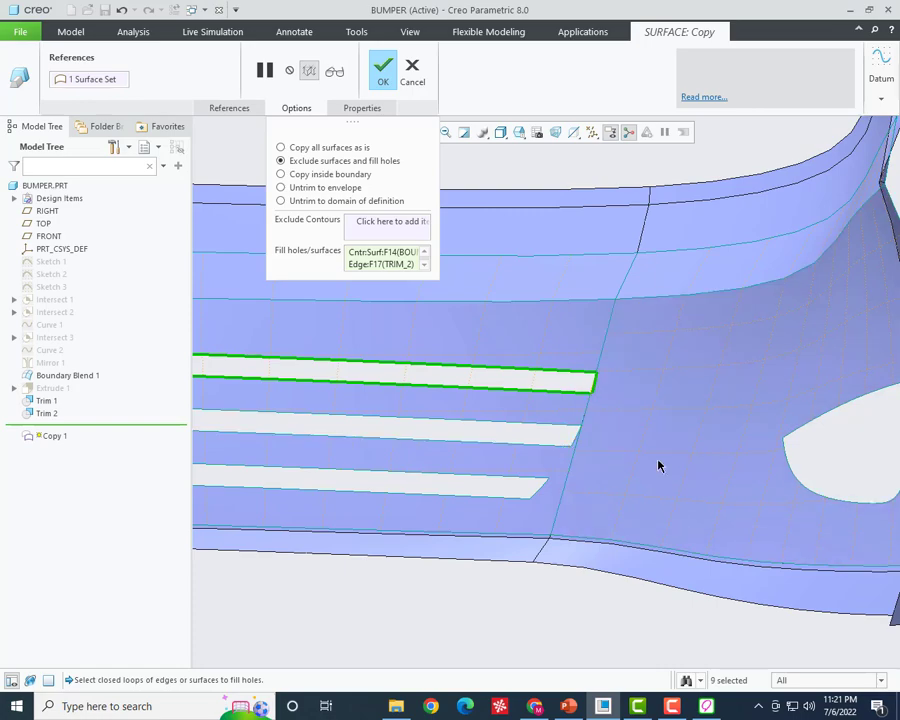
- Remove the picked entries until the holes-to-fill list is cleared
scroll(370, 466, up, 3)
scroll(412, 460, down, 2)
scroll(450, 450, down, 2)
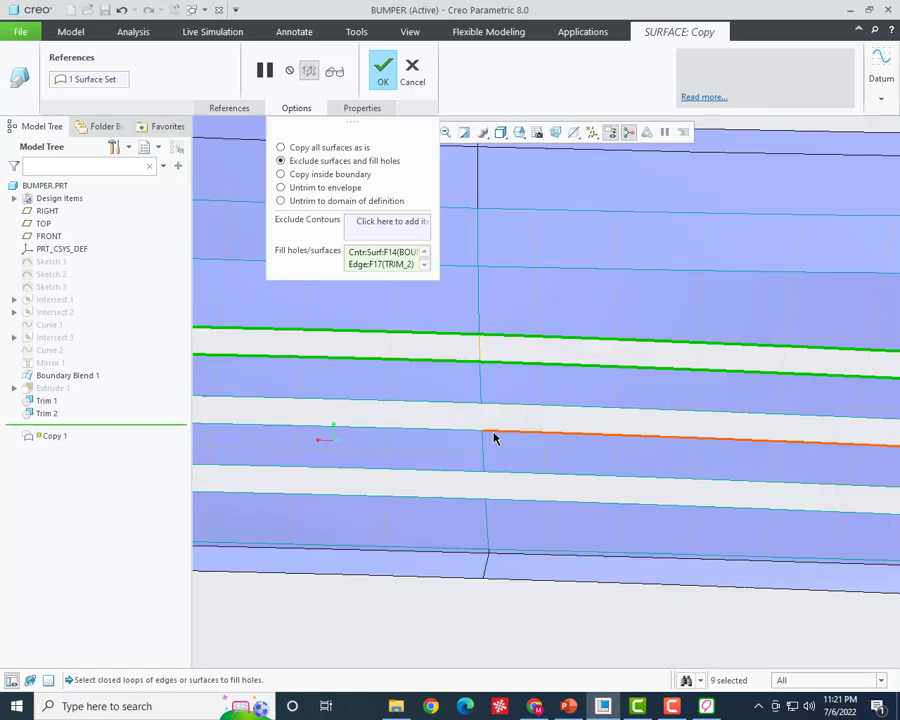
scroll(405, 441, up, 3)
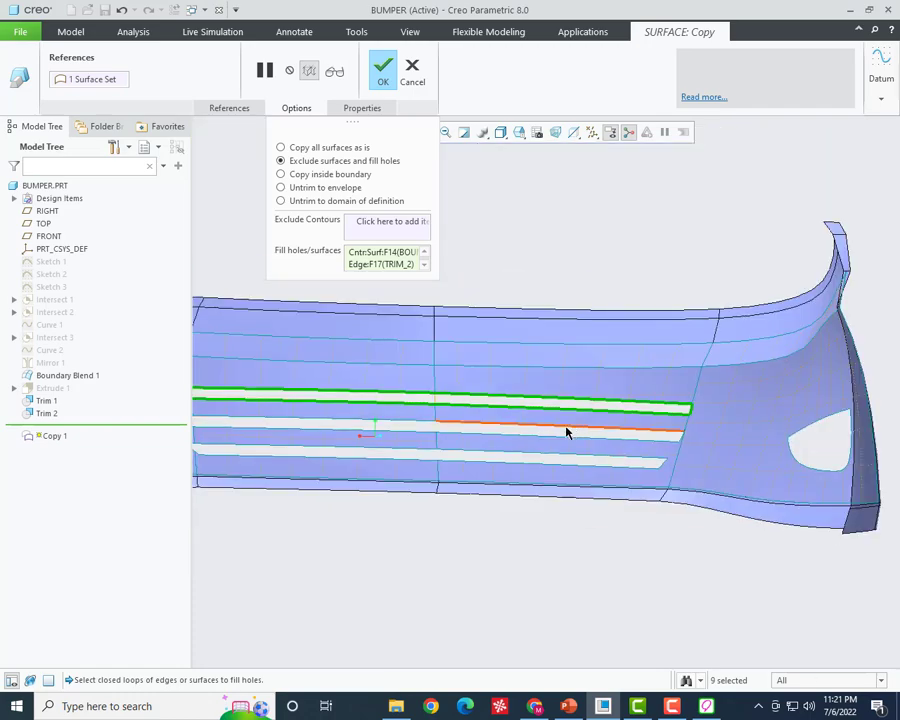
scroll(566, 430, down, 1)
scroll(598, 430, down, 1)
scroll(617, 423, down, 2)
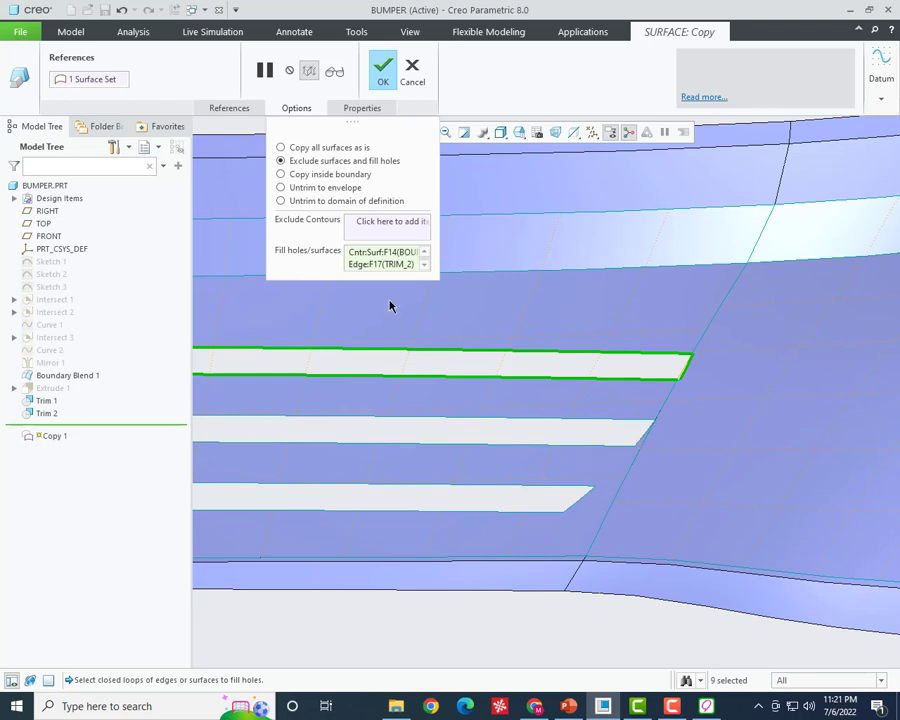
click(424, 266)
scroll(408, 274, up, 1)
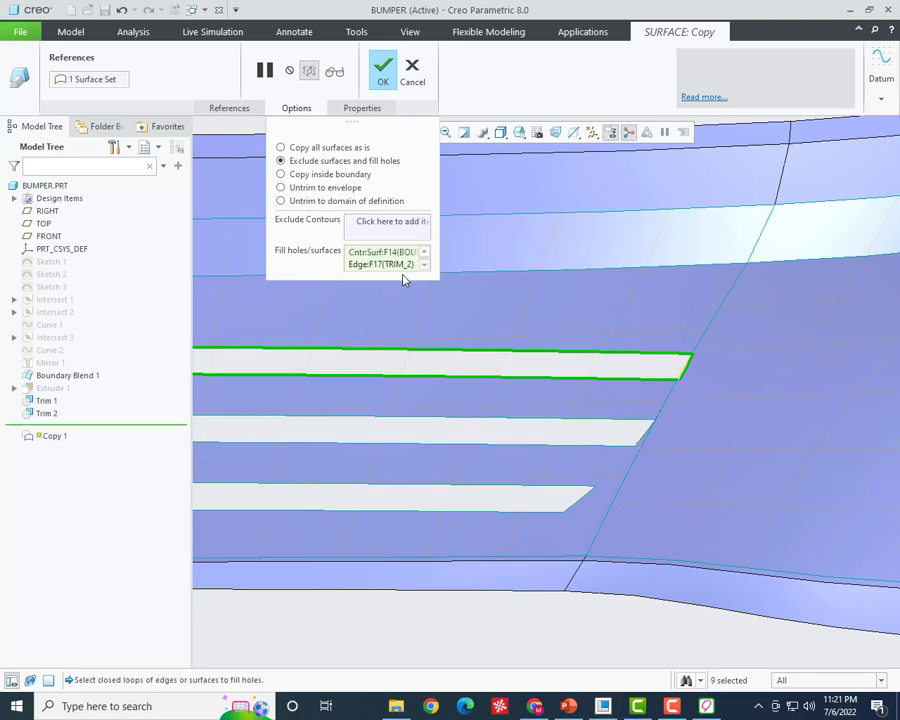
right_click(397, 266)
click(428, 270)
scroll(497, 374, down, 3)
scroll(418, 414, down, 2)
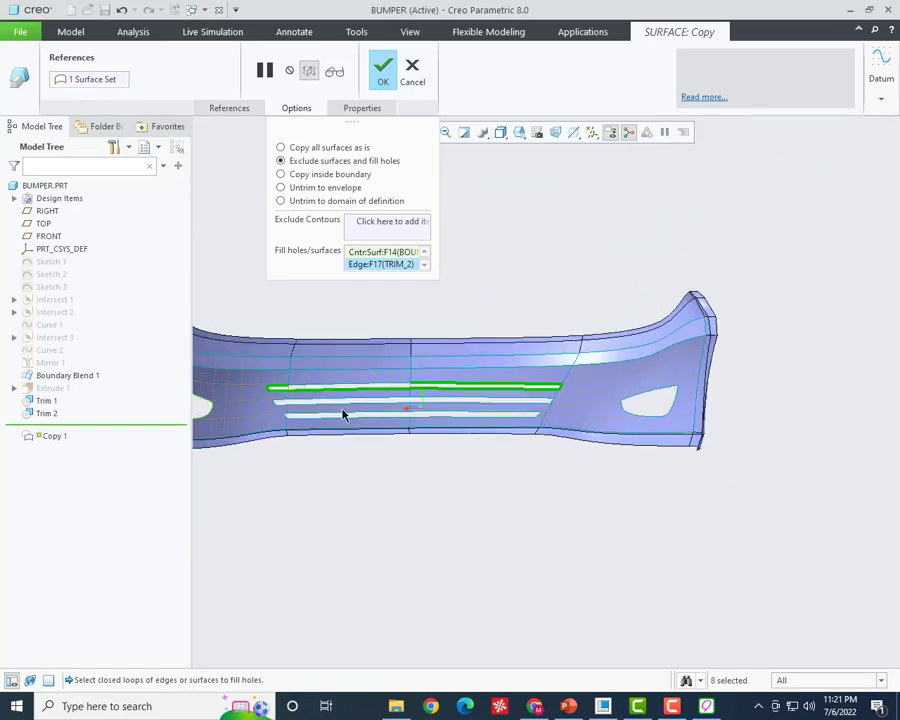
right_click(366, 266)
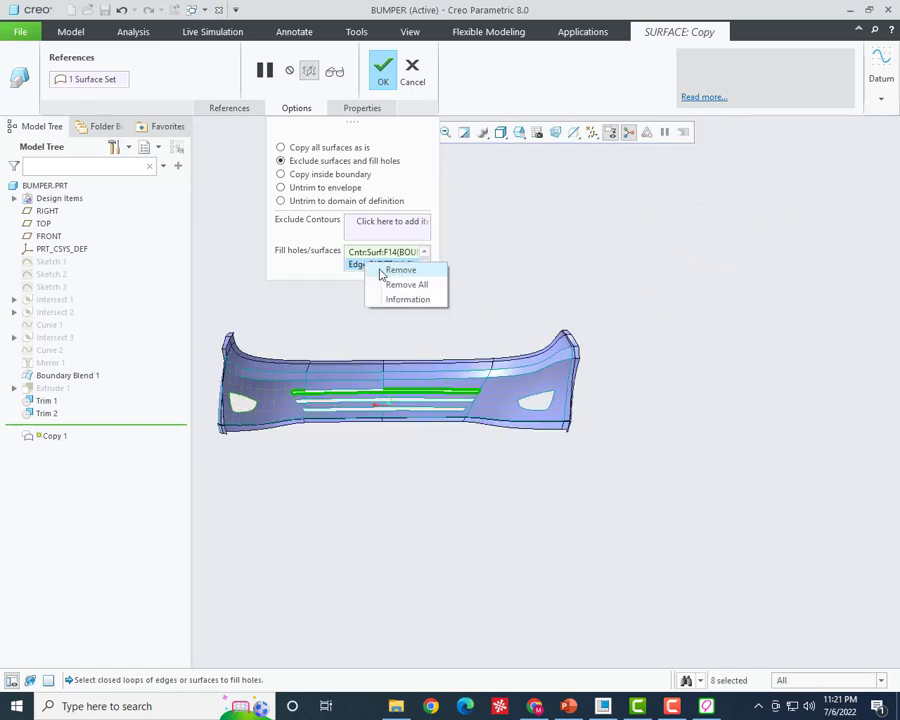
right_click(390, 275)
click(431, 286)
- Re-pick the left side opening and upper grille slot edges as holes to fill
middle_drag(334, 345, 301, 343)
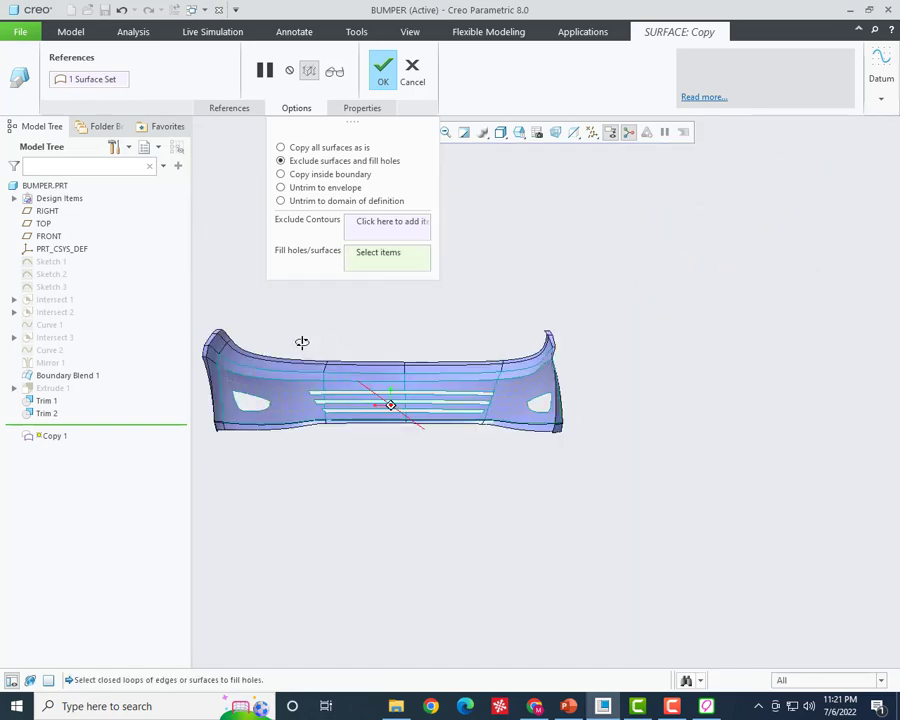
scroll(259, 407, up, 2)
scroll(266, 396, up, 1)
click(267, 414)
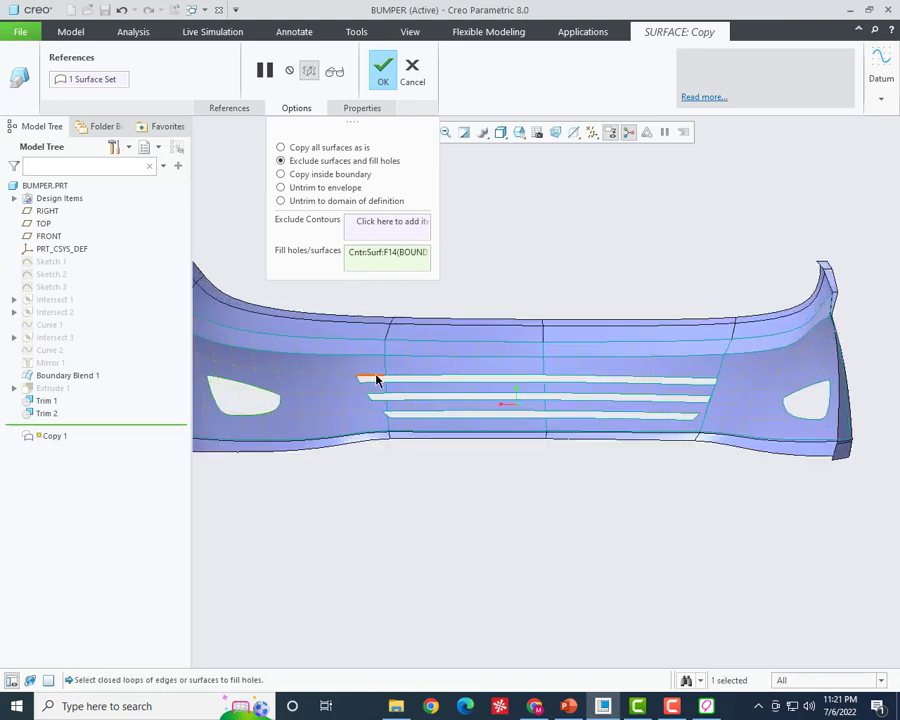
scroll(385, 392, up, 2)
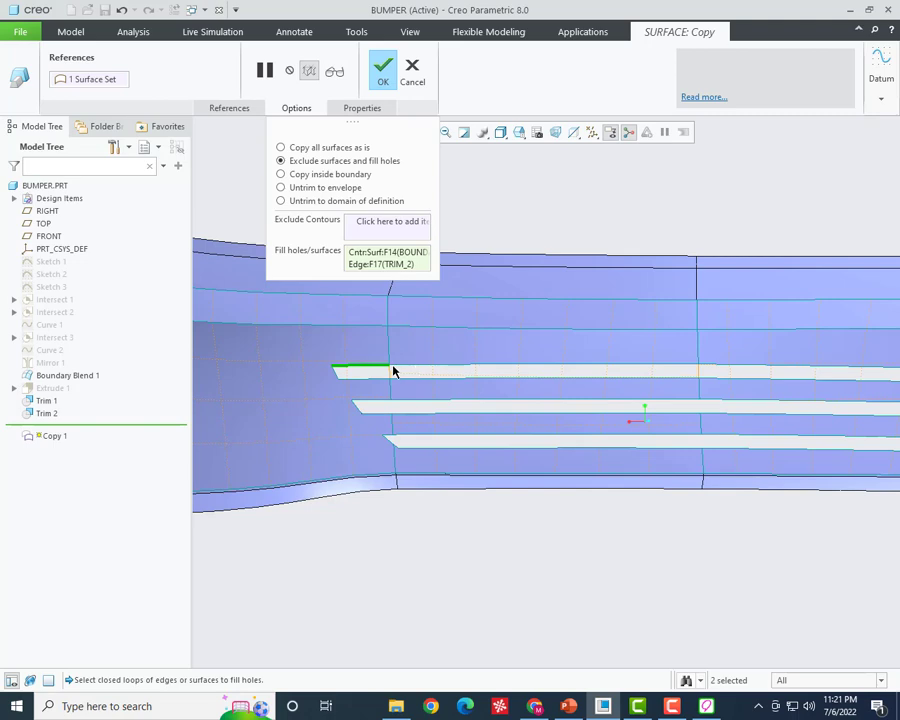
scroll(393, 371, up, 1)
click(395, 370)
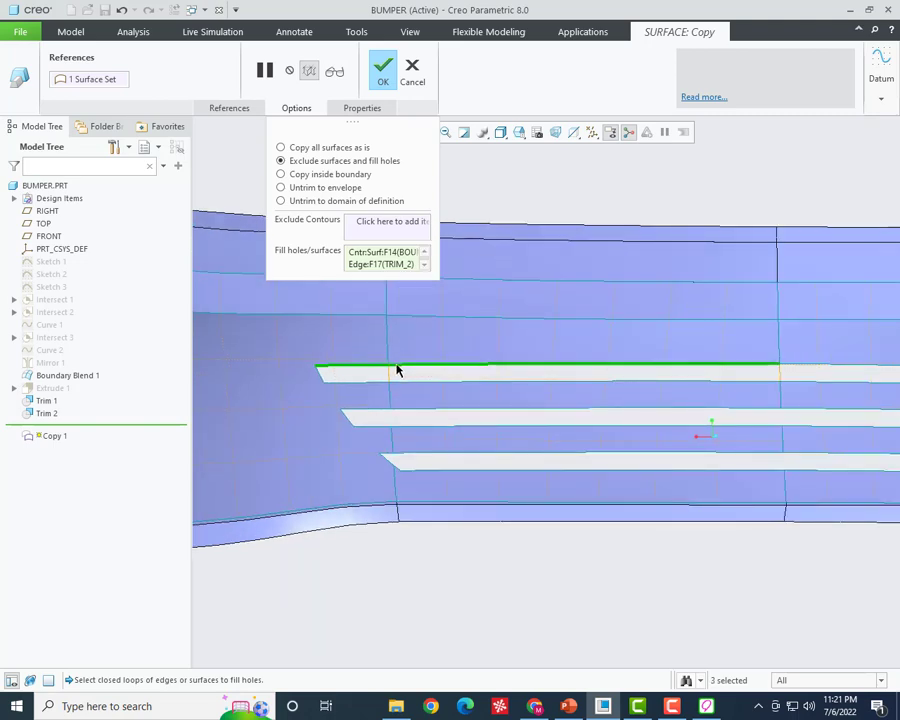
scroll(410, 382, down, 3)
scroll(540, 382, up, 4)
scroll(425, 361, down, 5)
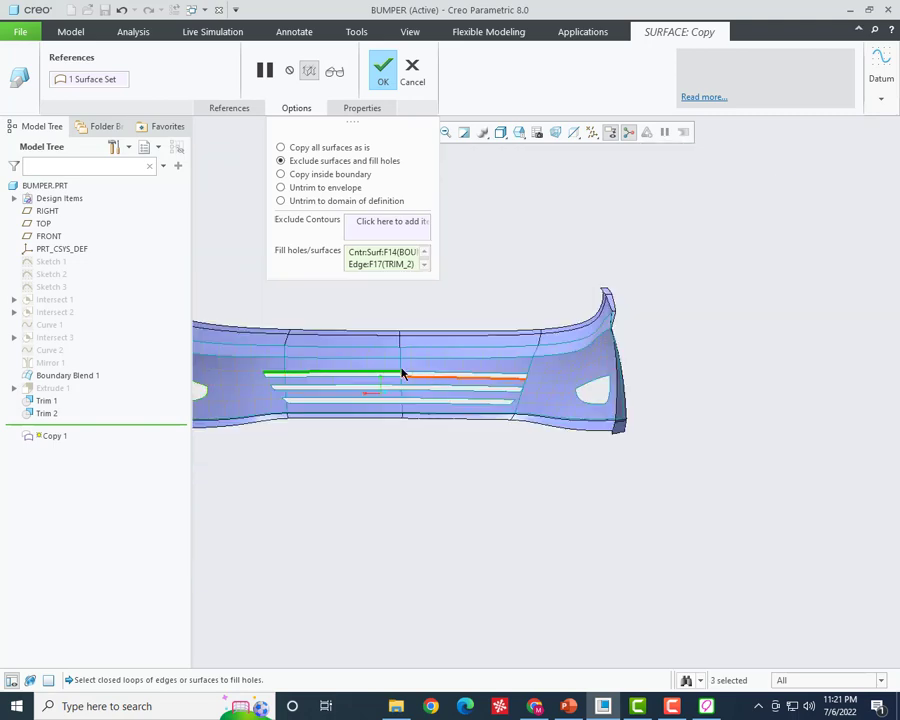
click(456, 376)
scroll(526, 378, up, 2)
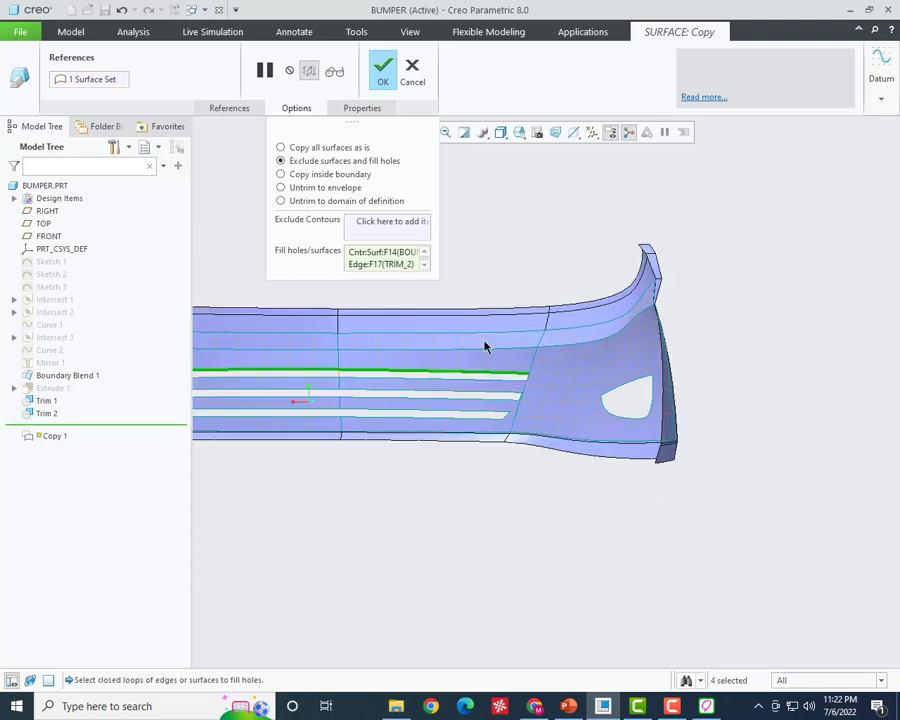
scroll(530, 387, up, 3)
scroll(540, 380, up, 2)
- Add the remaining slot end edges and top slot loop, then abandon the copy with Esc
click(532, 395)
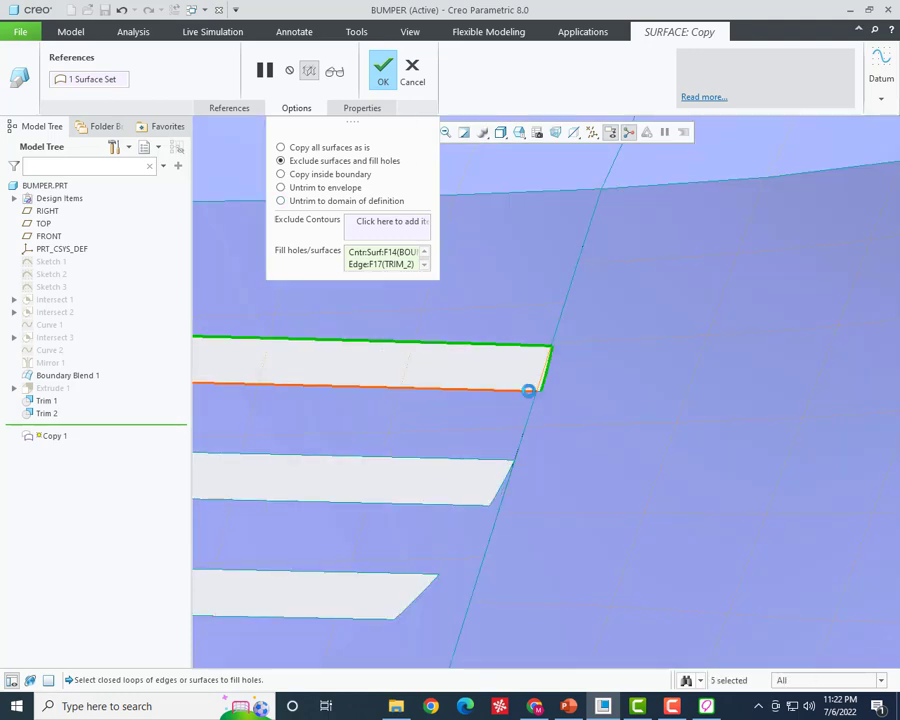
scroll(529, 390, down, 3)
click(665, 402)
scroll(380, 410, up, 3)
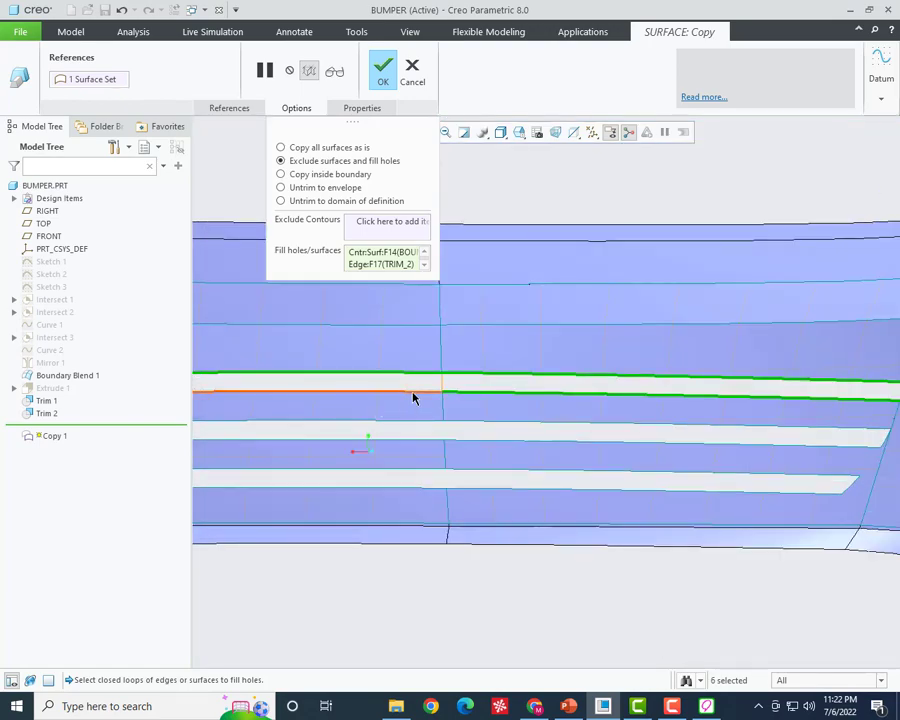
click(413, 398)
scroll(300, 420, down, 3)
scroll(346, 418, up, 3)
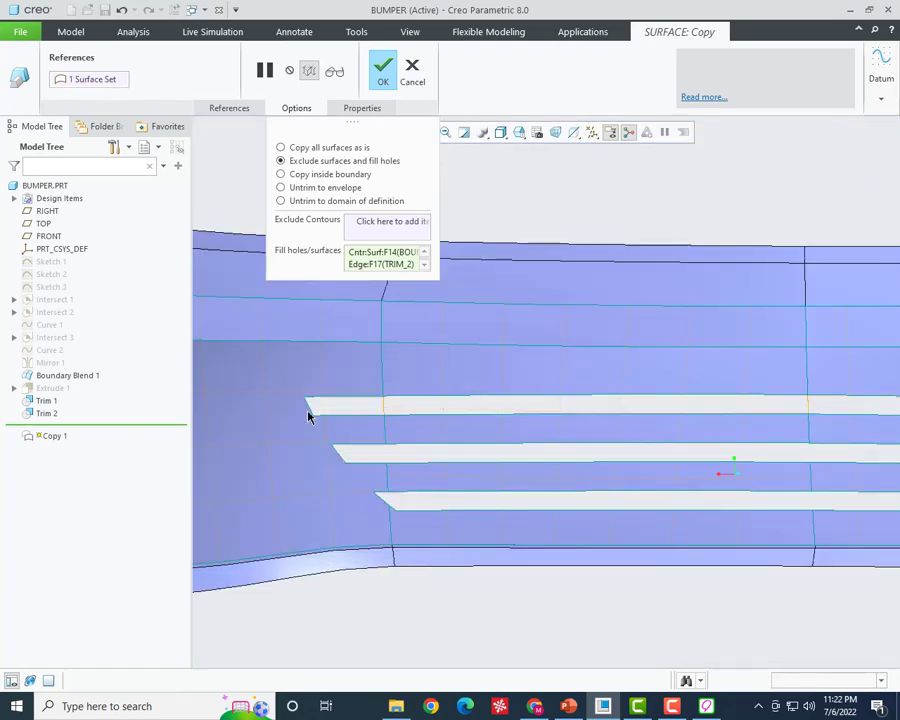
click(308, 408)
scroll(305, 421, down, 3)
scroll(280, 412, up, 3)
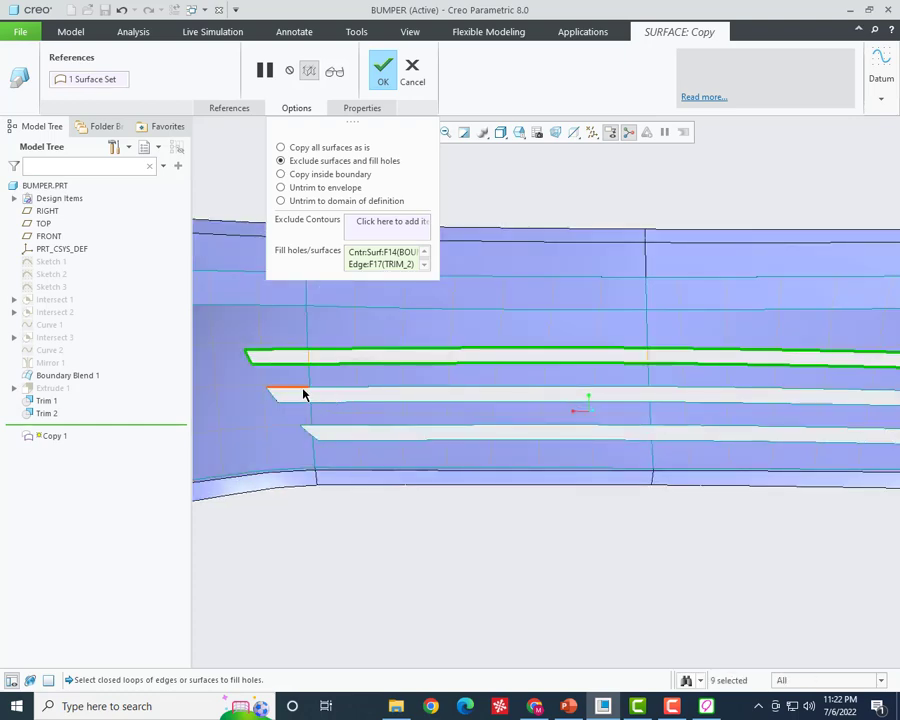
scroll(335, 392, down, 3)
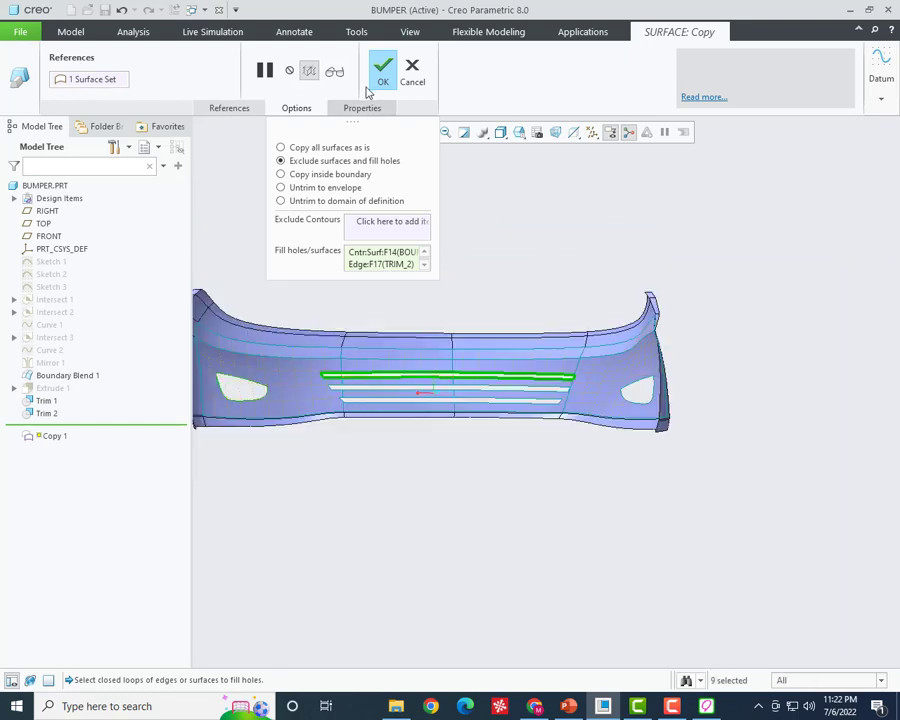
key(Escape)
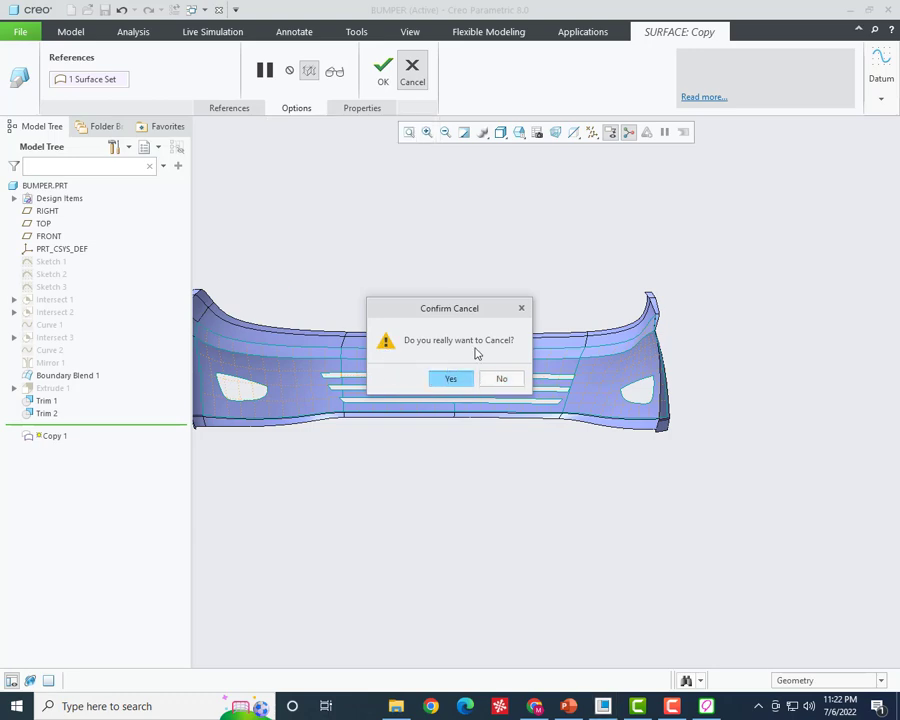
- Confirm cancelling the copy, move Copy 1 and Offset 1 above Extrude 1, and resume Extrude 1
click(451, 379)
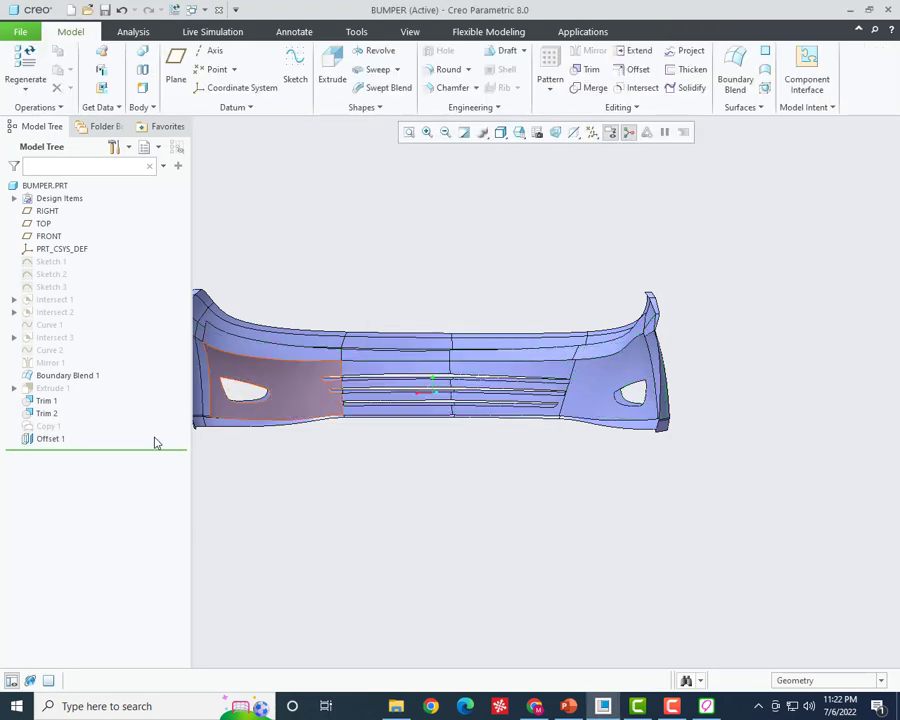
click(52, 389)
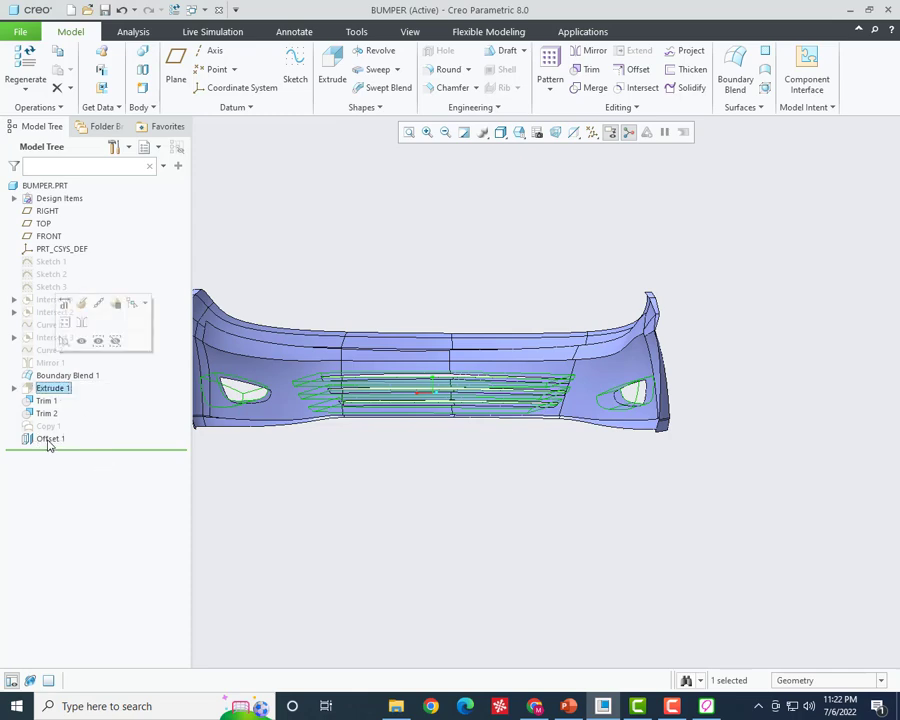
drag(48, 444, 50, 383)
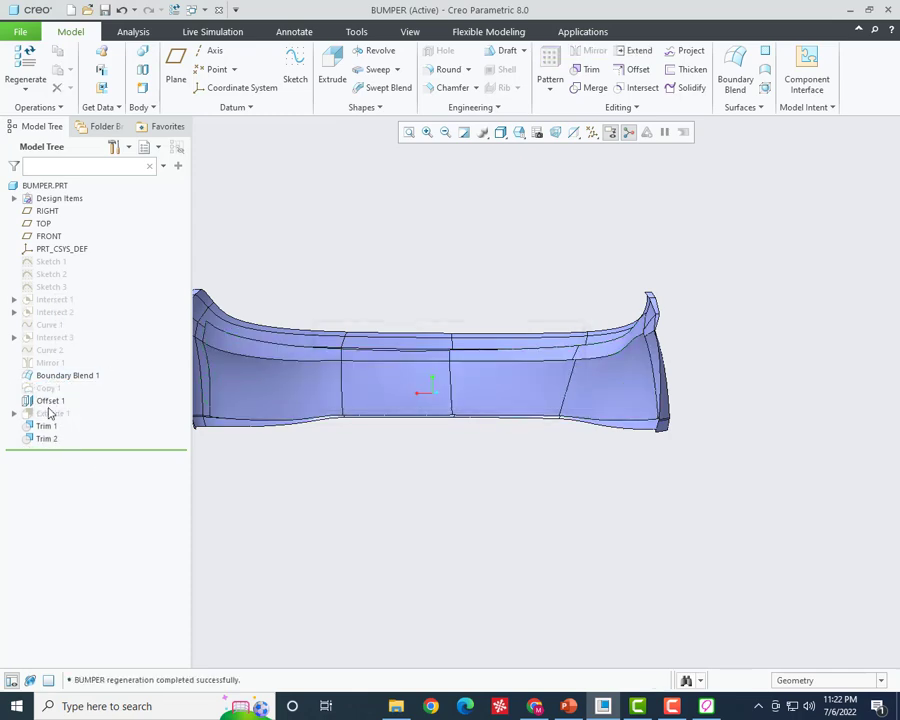
right_click(49, 413)
click(76, 386)
- Roll the insert arrow forward through Offset 1 and Extrude 1 to after Trim 1
mouse_move(341, 466)
middle_down()
mouse_move(517, 425)
mouse_move(598, 426)
mouse_move(660, 466)
mouse_move(616, 480)
mouse_move(571, 537)
mouse_move(550, 540)
mouse_move(226, 518)
middle_up()
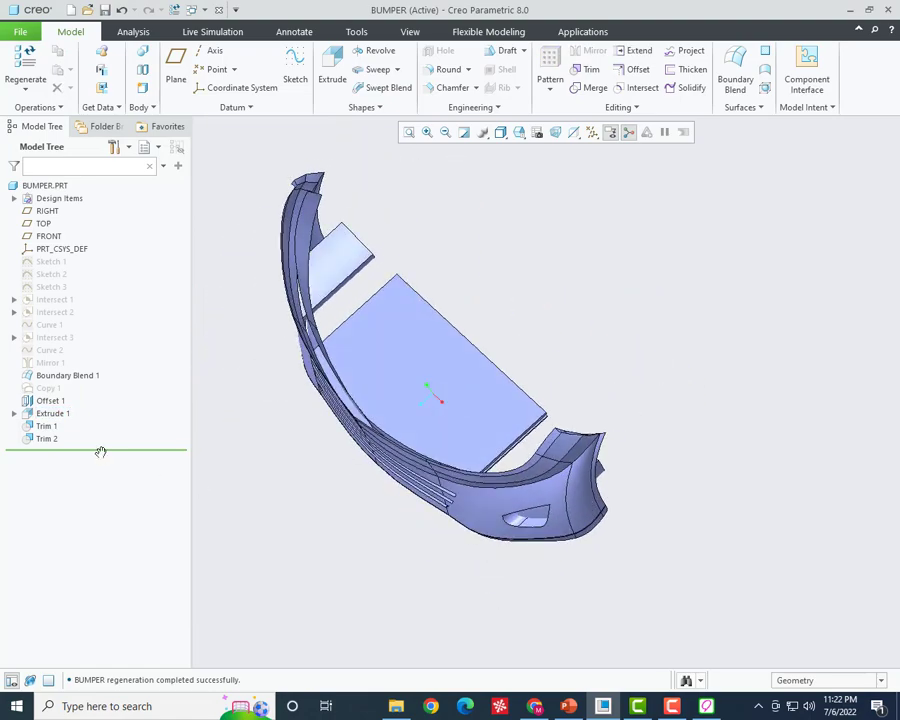
mouse_move(105, 389)
mouse_down()
mouse_move(54, 395)
mouse_move(105, 411)
mouse_move(73, 414)
mouse_up()
mouse_move(286, 426)
middle_down()
mouse_move(242, 454)
mouse_move(324, 404)
middle_up()
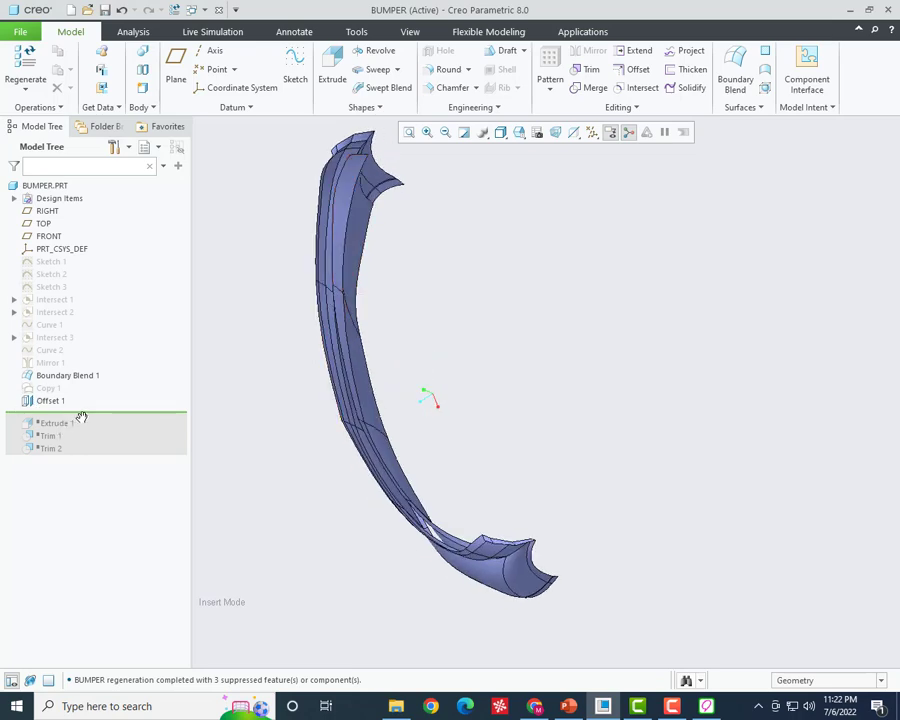
drag(88, 424, 86, 437)
middle_drag(378, 400, 400, 364)
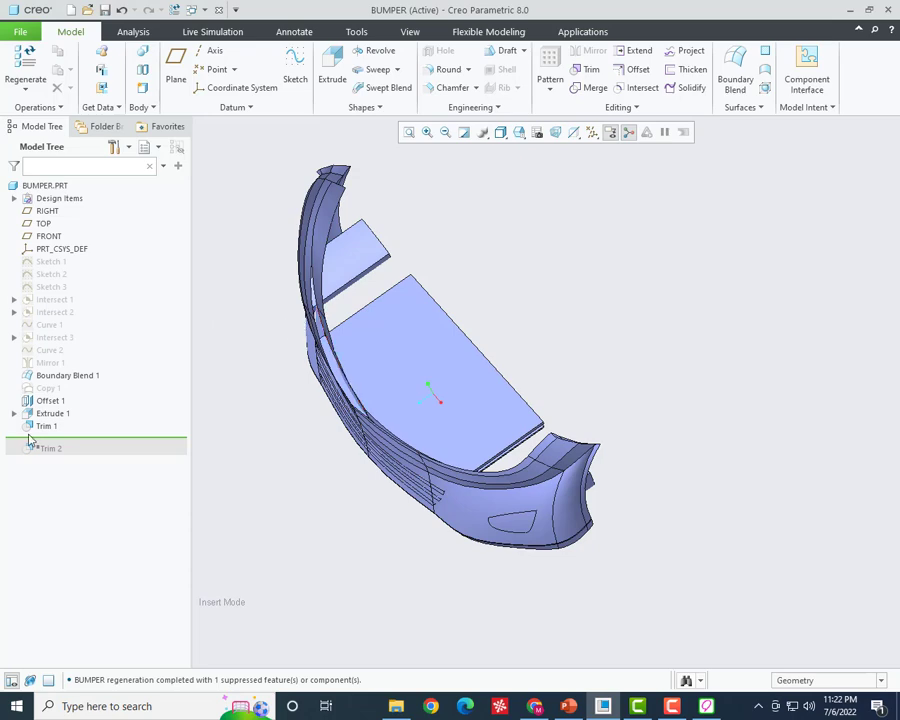
middle_drag(260, 440, 342, 438)
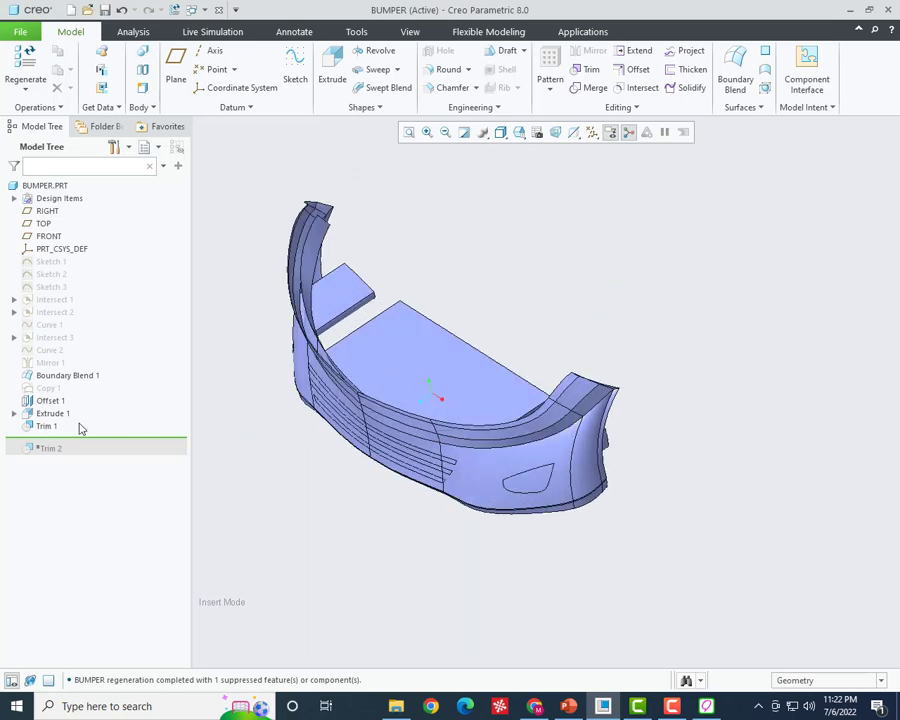
- Trim bumper quilt F17 with the extruded block quilt F16, creating Trim 3
click(45, 430)
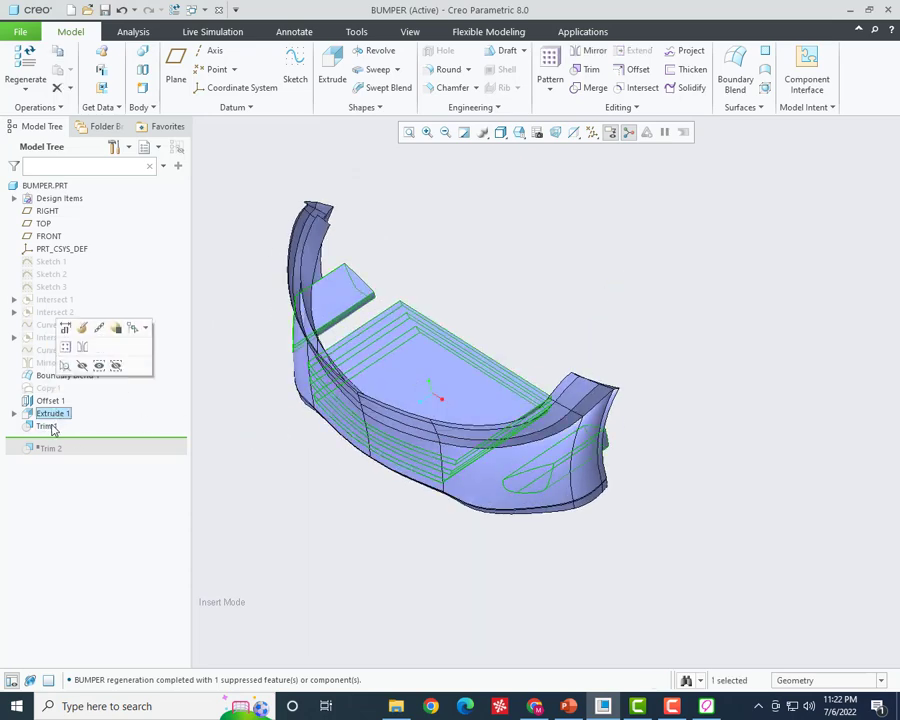
click(331, 485)
middle_drag(331, 485, 388, 308)
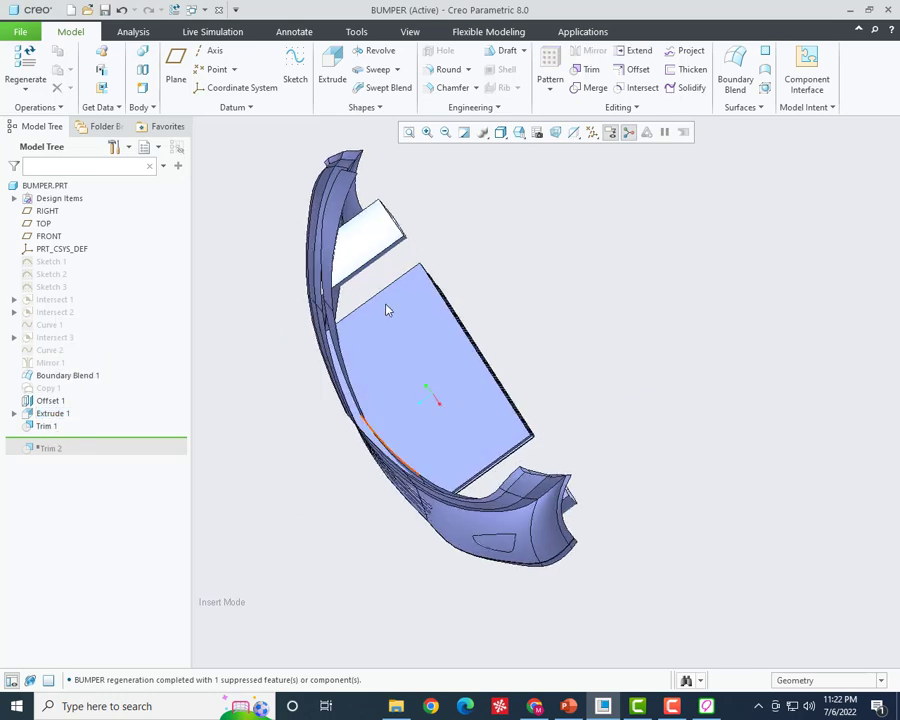
click(370, 235)
click(591, 70)
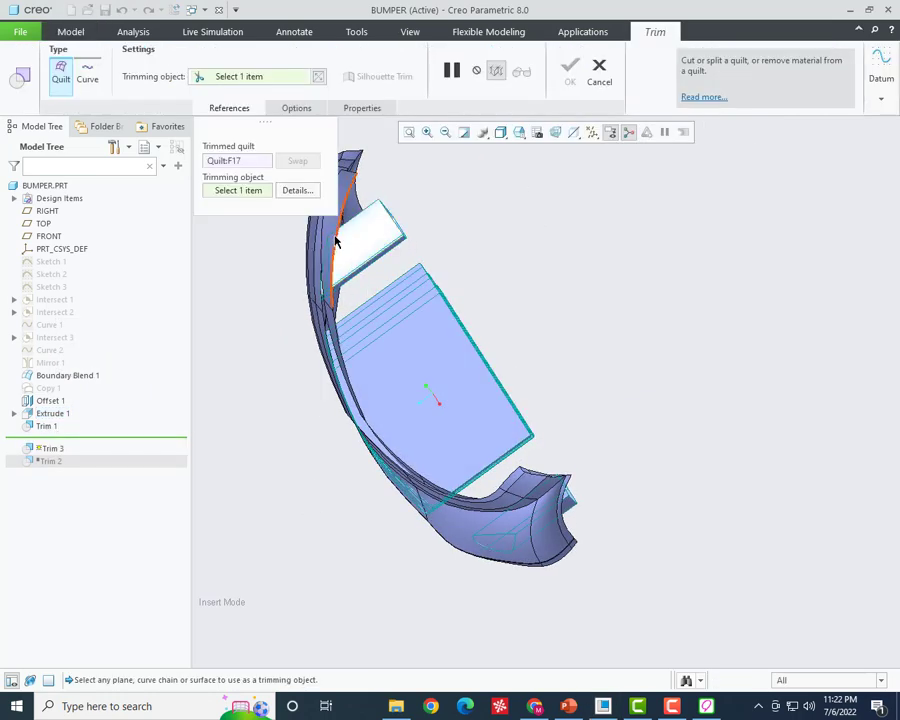
click(411, 405)
middle_drag(411, 405, 353, 430)
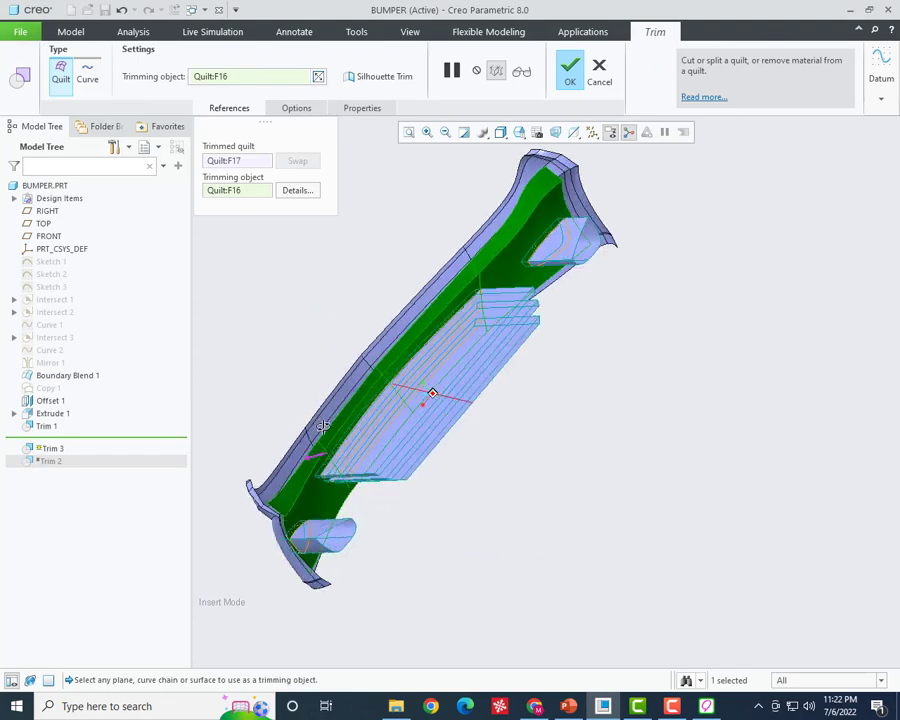
click(451, 70)
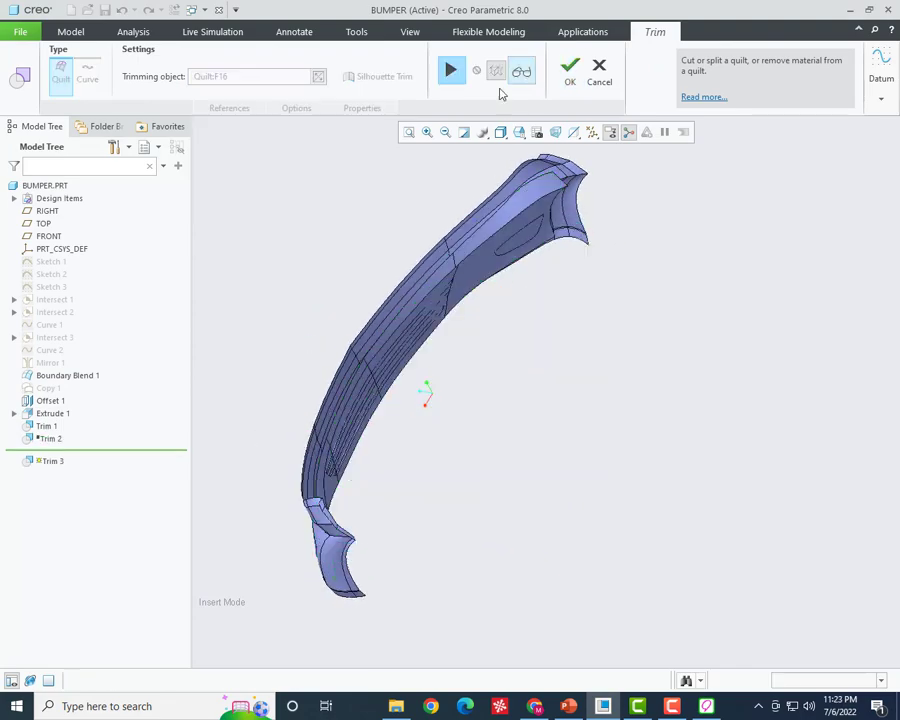
click(569, 78)
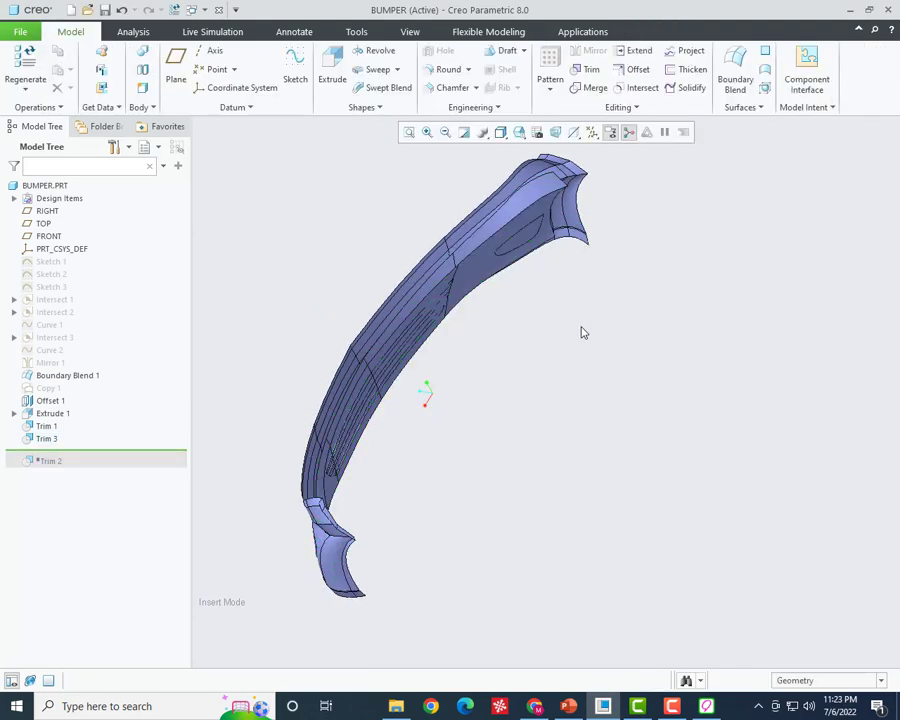
- Hide the Offset 1 surface and view the bumper from the front
right_click(55, 402)
click(80, 370)
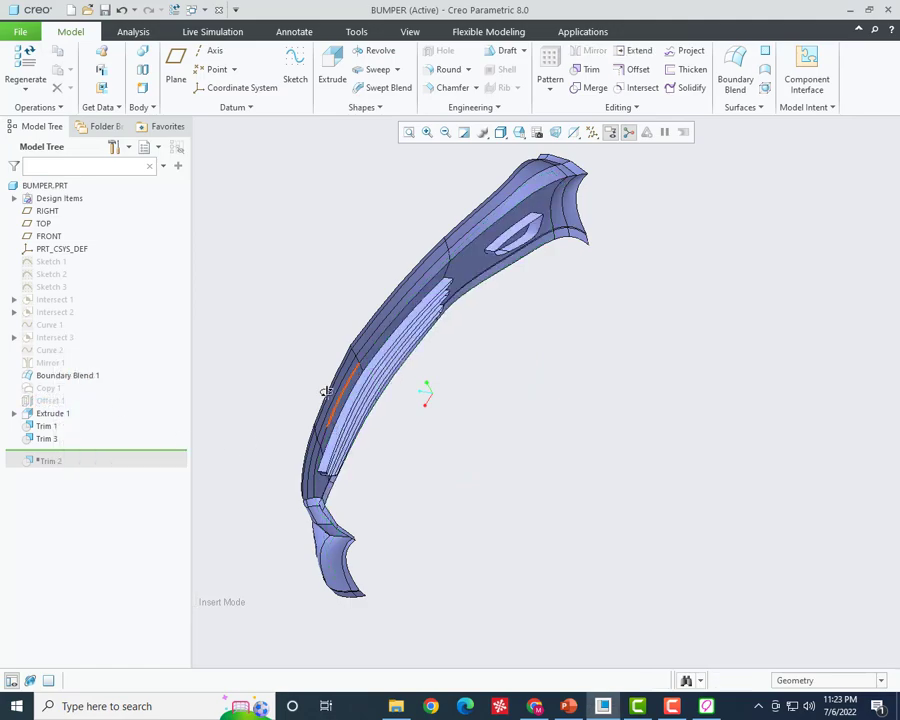
mouse_move(324, 390)
middle_down()
mouse_move(273, 380)
mouse_move(255, 410)
mouse_move(370, 374)
mouse_move(438, 378)
mouse_move(380, 490)
mouse_move(340, 282)
mouse_move(362, 268)
mouse_move(307, 238)
middle_up()
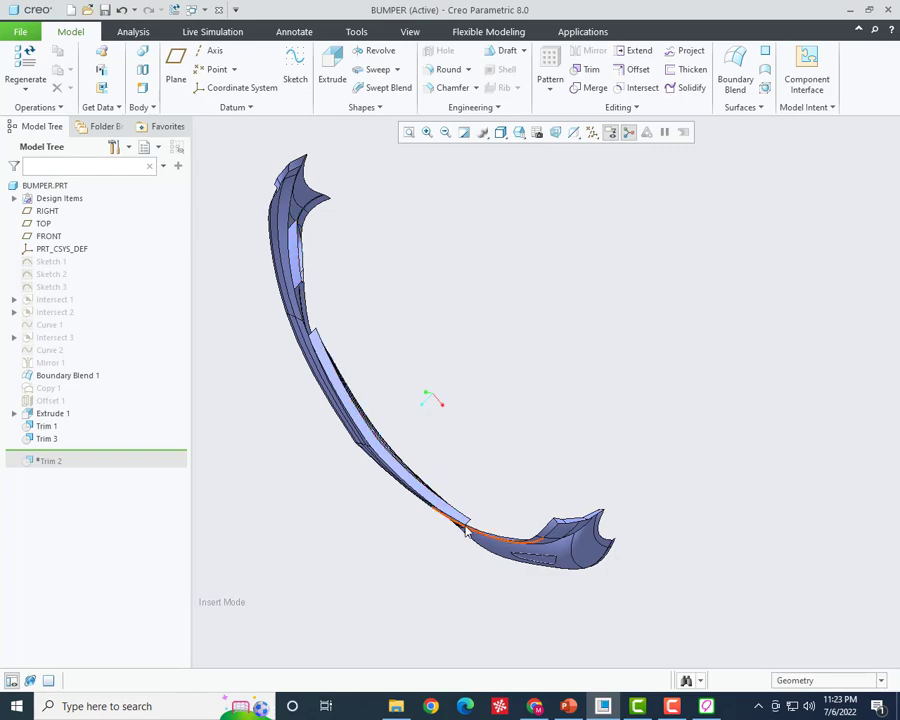
mouse_move(533, 527)
middle_down()
mouse_move(492, 585)
mouse_move(538, 418)
mouse_move(522, 466)
mouse_move(560, 442)
mouse_move(545, 440)
middle_up()
- Move the Insert Here arrow below Trim 2 so it regenerates after the new trim
drag(79, 458, 48, 462)
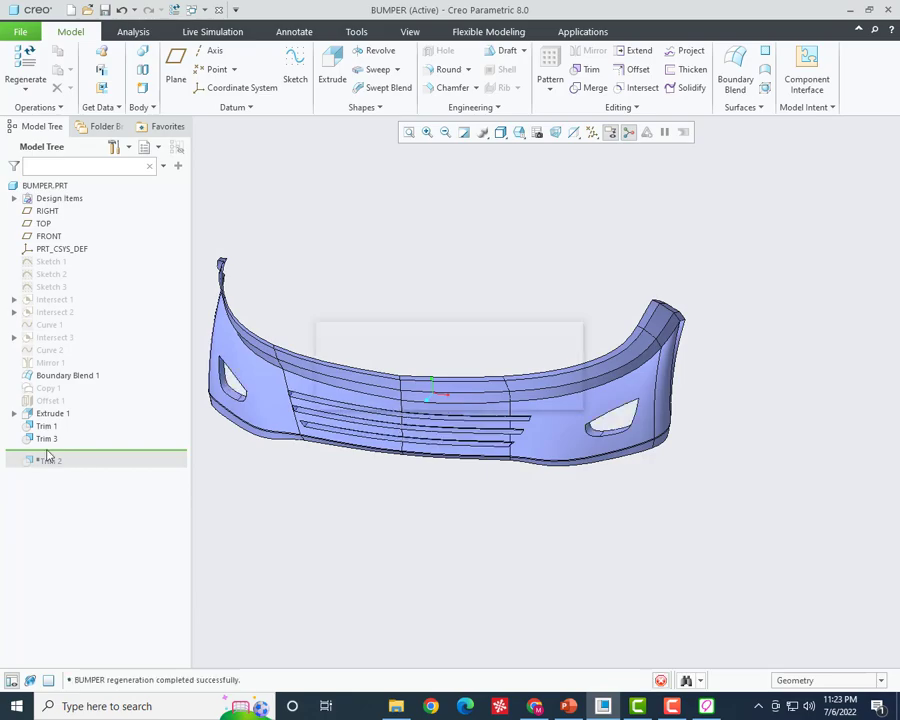
mouse_move(414, 460)
middle_down()
mouse_move(450, 414)
mouse_move(390, 535)
mouse_move(354, 572)
mouse_move(338, 526)
mouse_move(237, 589)
mouse_move(279, 594)
mouse_move(412, 542)
mouse_move(464, 486)
mouse_move(474, 460)
mouse_move(390, 478)
mouse_move(437, 455)
middle_up()
scroll(412, 450, up, 3)
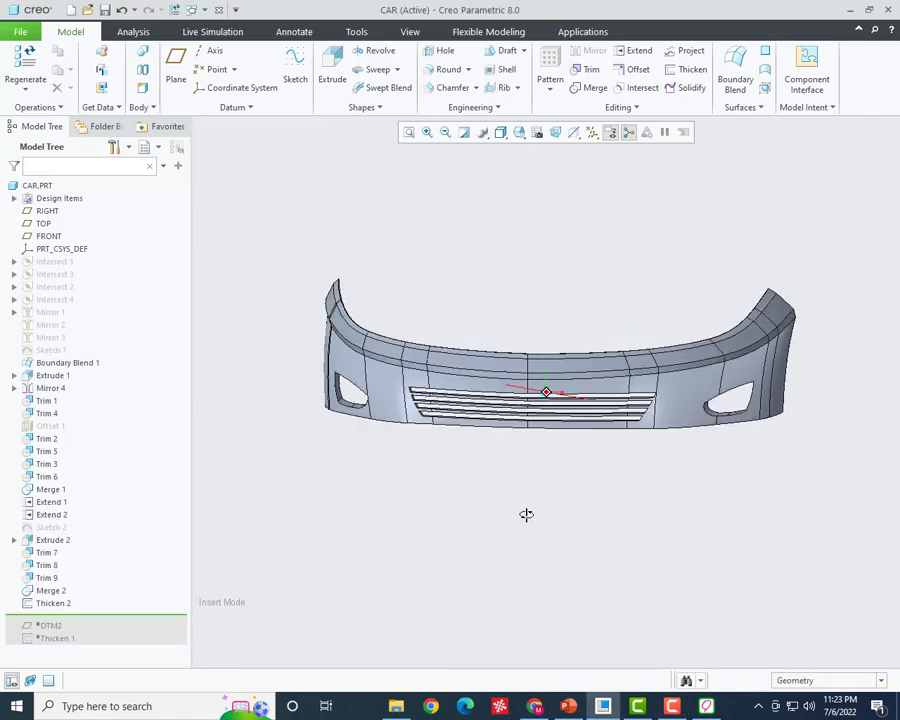
- Set the CAR bumper display to Shading without edges and orbit to an oblique front view
middle_drag(517, 469, 524, 512)
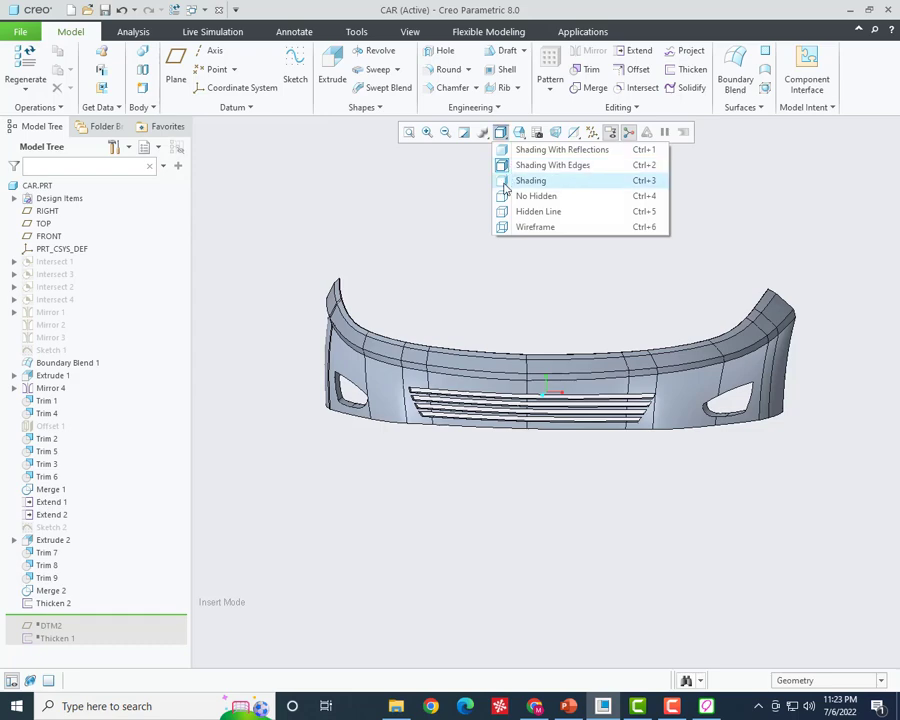
click(507, 190)
mouse_move(564, 418)
middle_down()
mouse_move(504, 542)
mouse_move(566, 438)
mouse_move(712, 432)
mouse_move(639, 438)
mouse_move(601, 484)
mouse_move(639, 448)
mouse_move(586, 436)
mouse_move(544, 508)
mouse_move(454, 517)
mouse_move(518, 493)
middle_up()
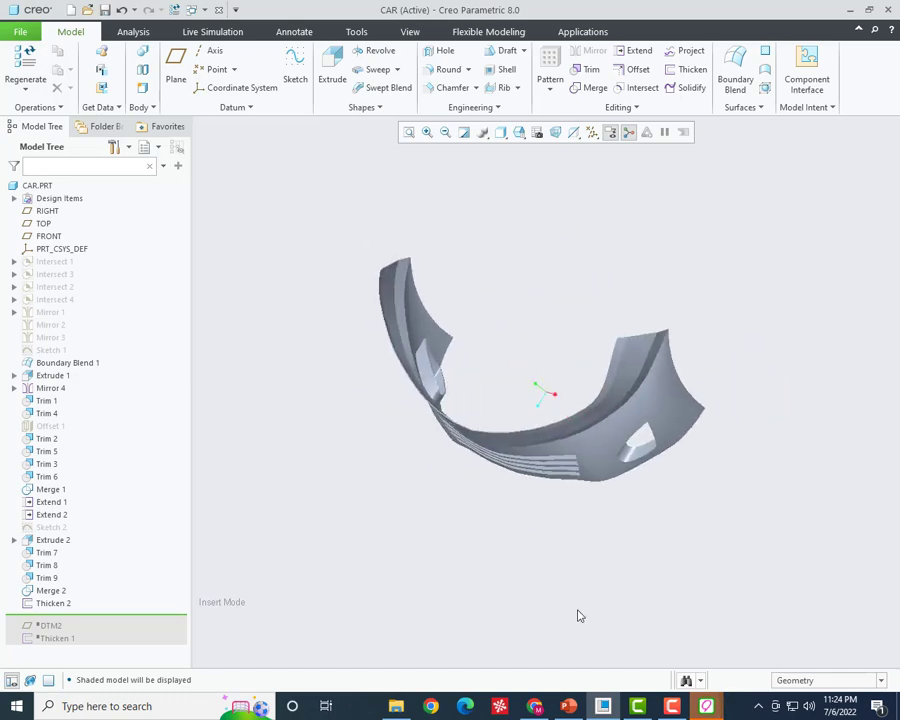
mouse_move(555, 587)
middle_down()
mouse_move(595, 468)
mouse_move(590, 457)
middle_up()
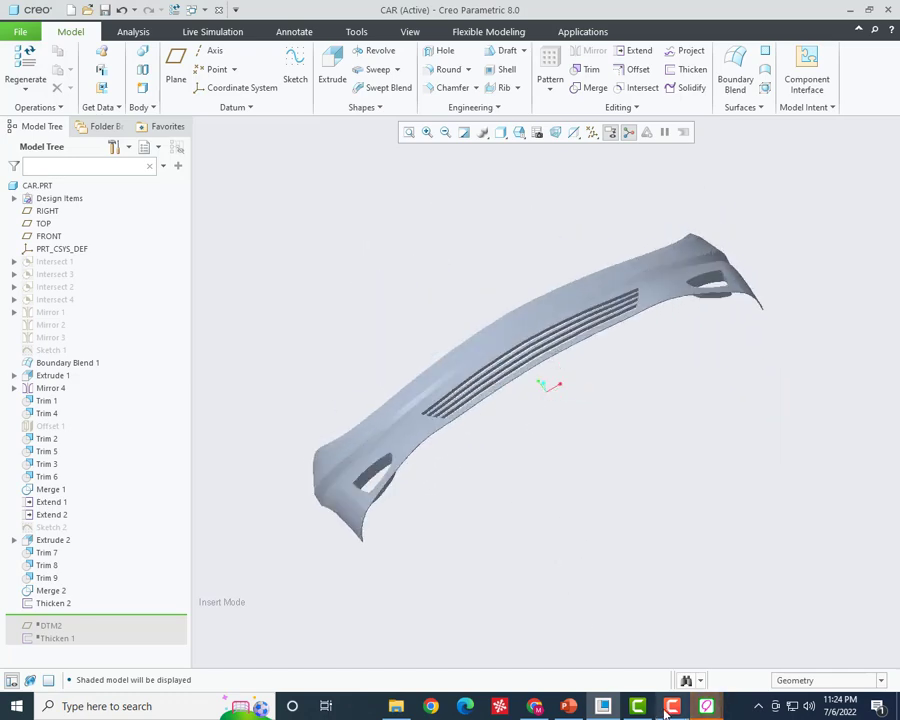